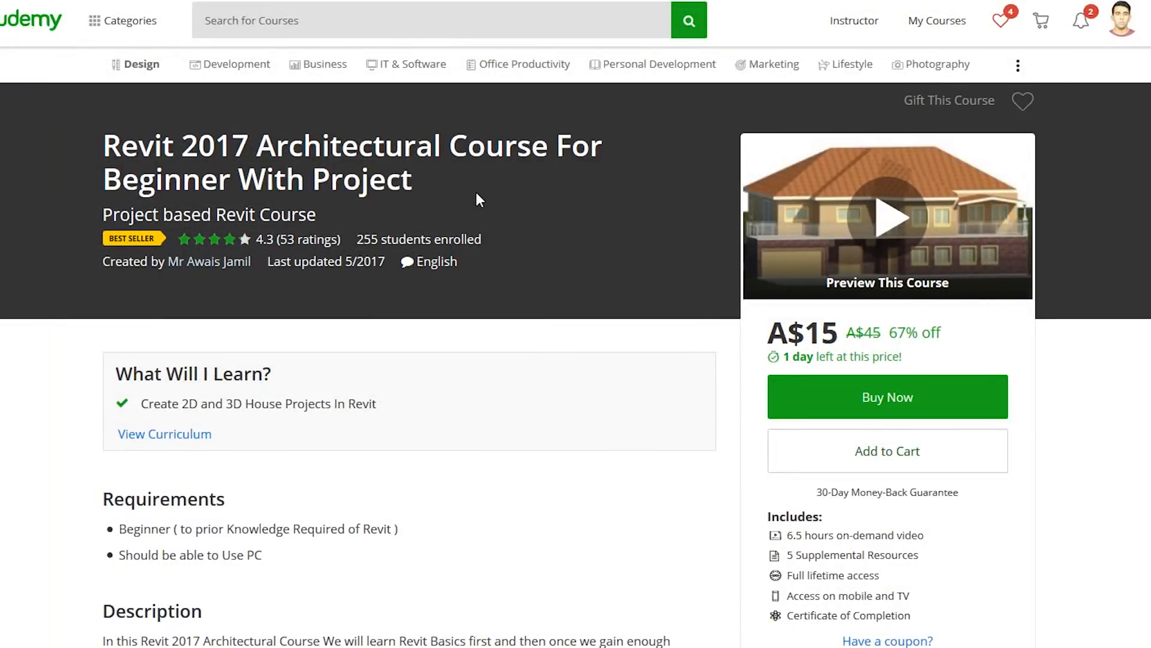
# Review the Revit 2017 architectural course page, including its requirements, description, curriculum and instructor information
pyautogui.scroll(-3, 480, 199)
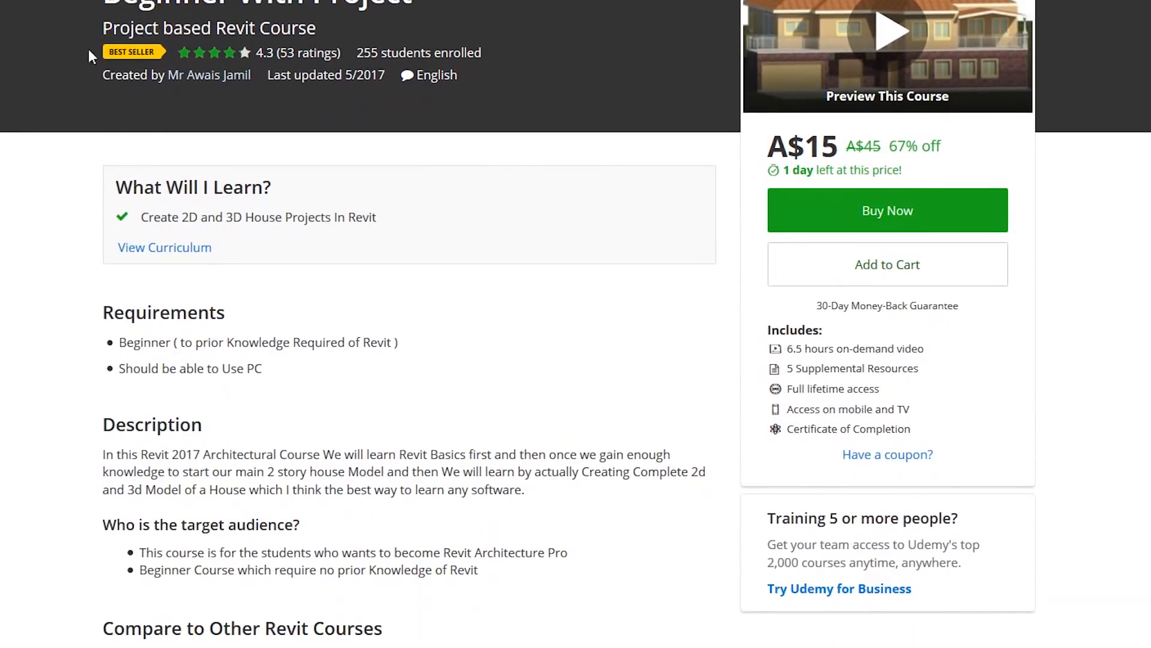
pyautogui.scroll(-3, 307, 216)
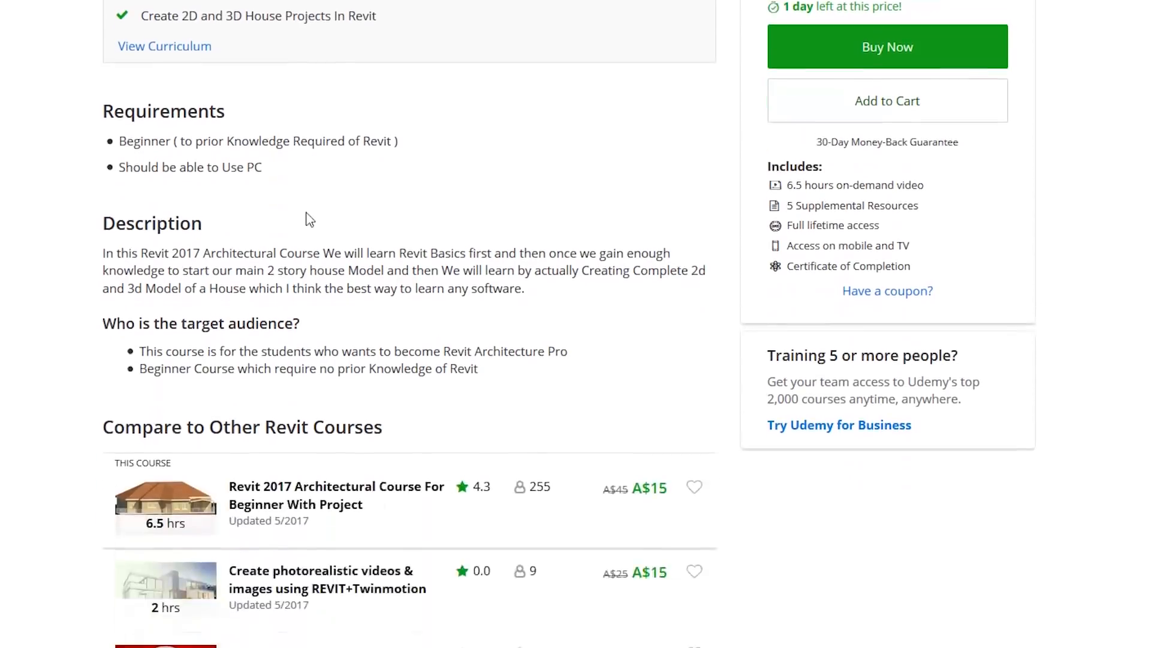
pyautogui.scroll(-5, 307, 217)
pyautogui.scroll(8, 308, 218)
pyautogui.click(203, 155)
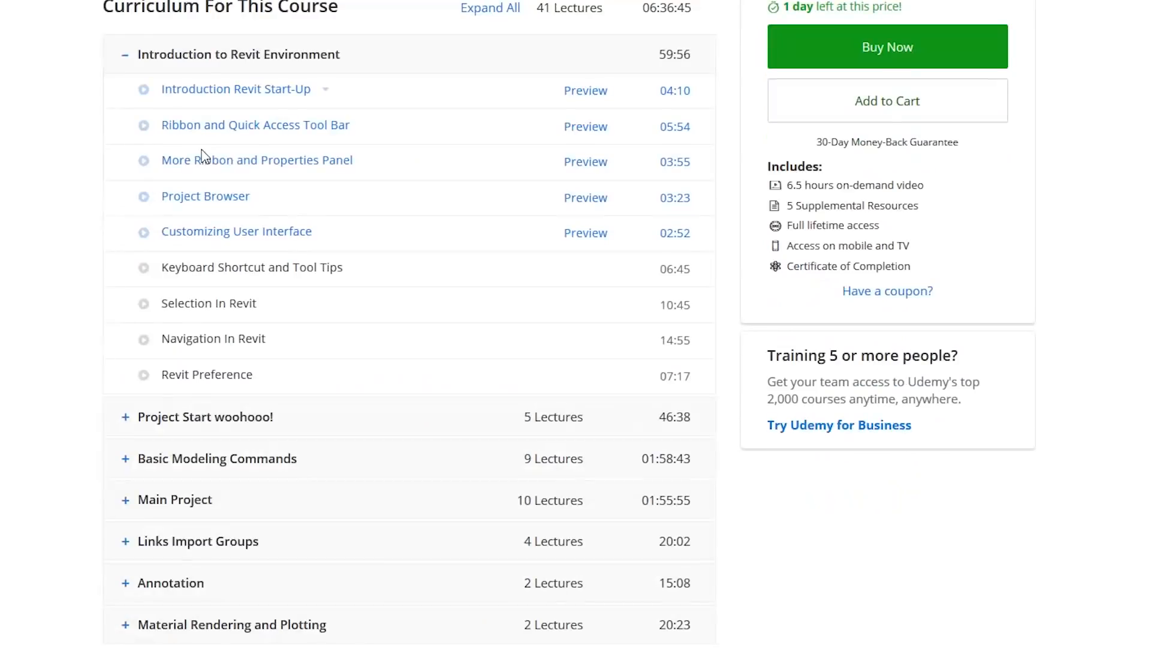
pyautogui.scroll(-8, 372, 218)
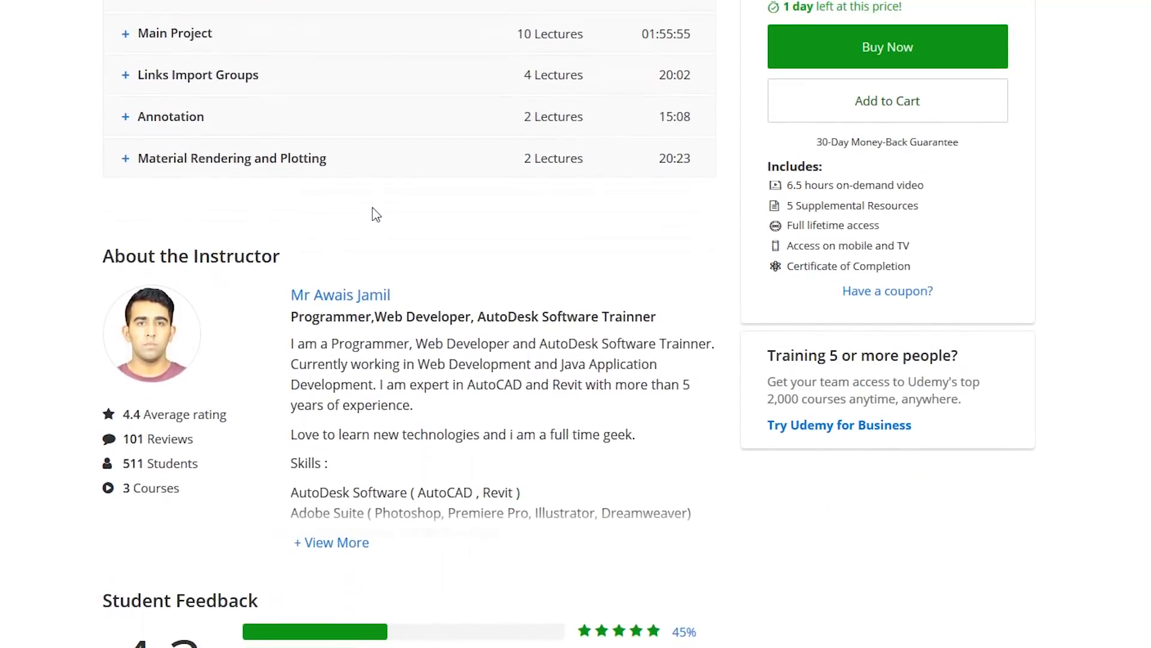
pyautogui.scroll(5, 458, 301)
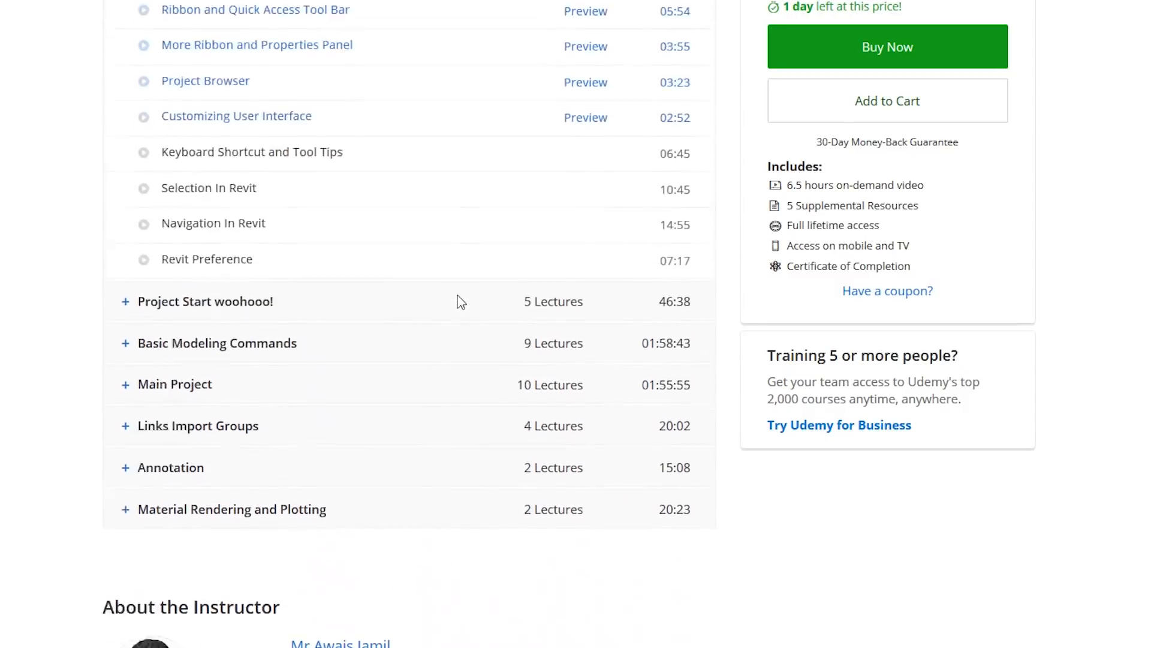
pyautogui.scroll(5, 459, 300)
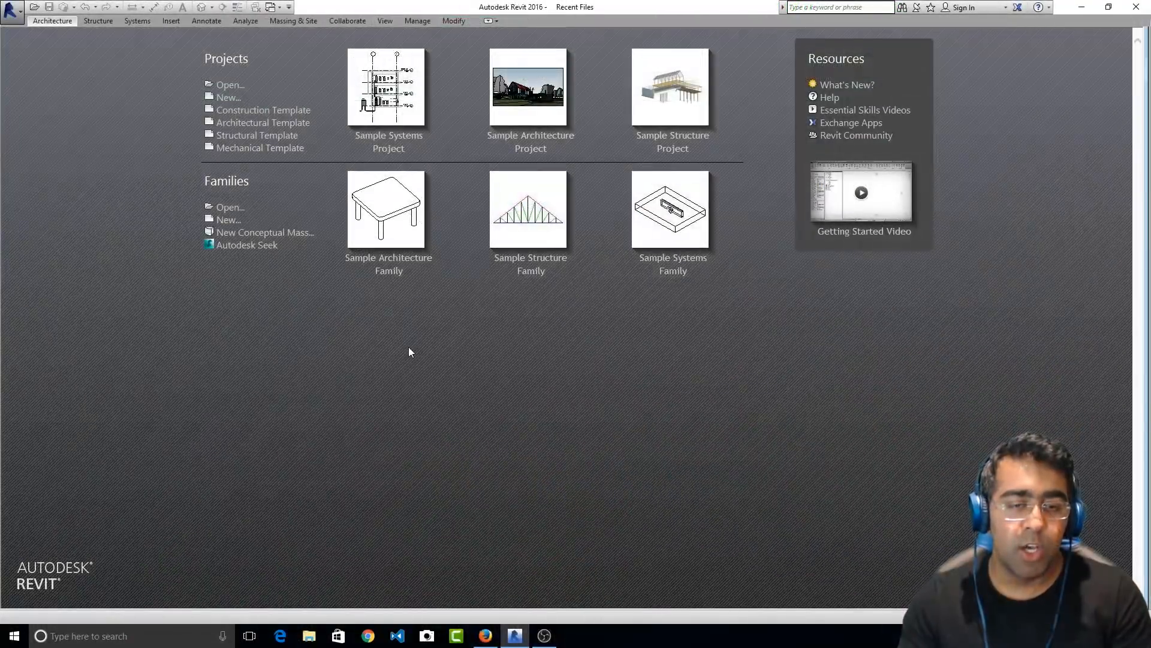
# Switch to Revit and examine the application's file commands for New, Open, Save As, Export and Suite Workflows
pyautogui.doubleClick(622, 4)
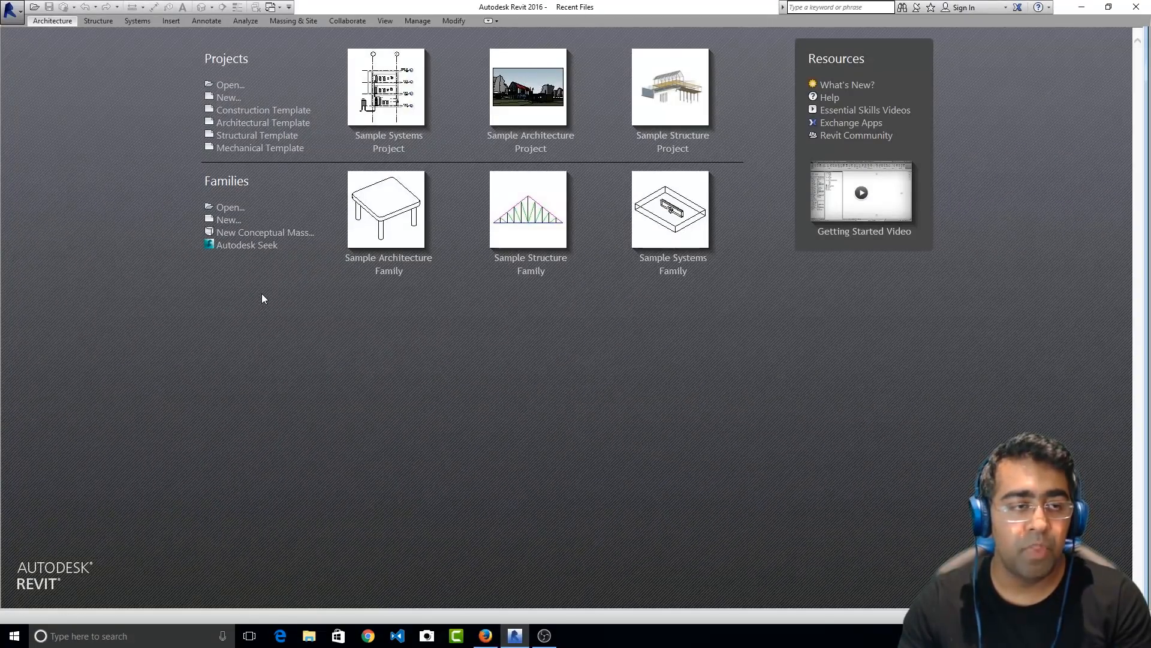
pyautogui.click(22, 18)
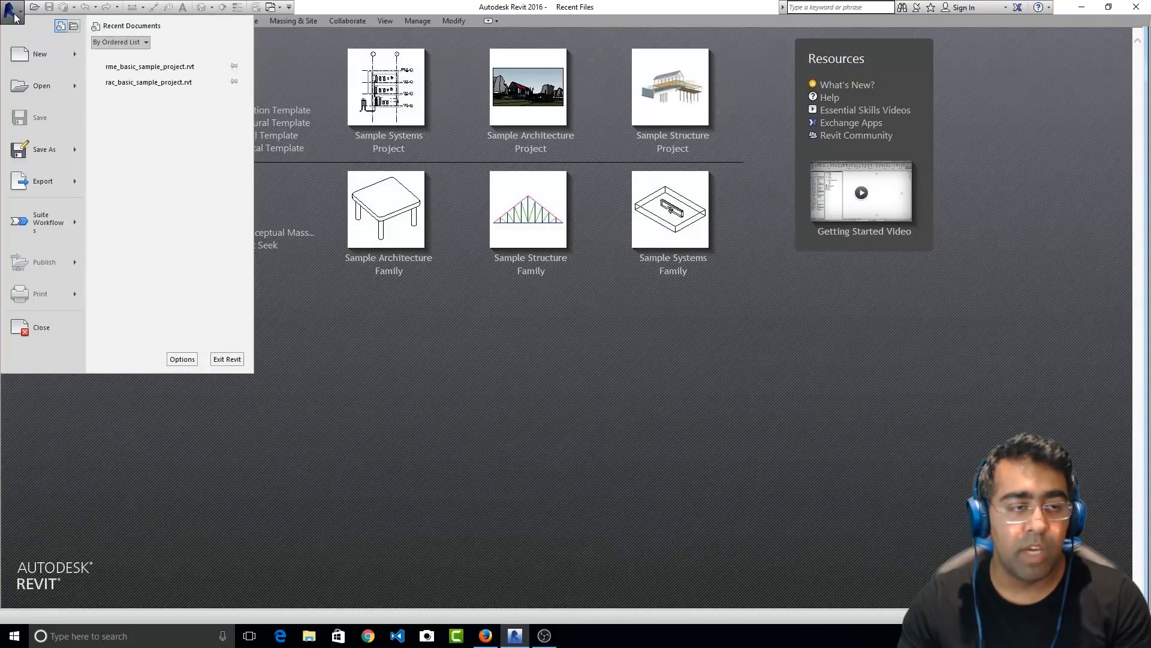
pyautogui.click(13, 16)
pyautogui.click(13, 16)
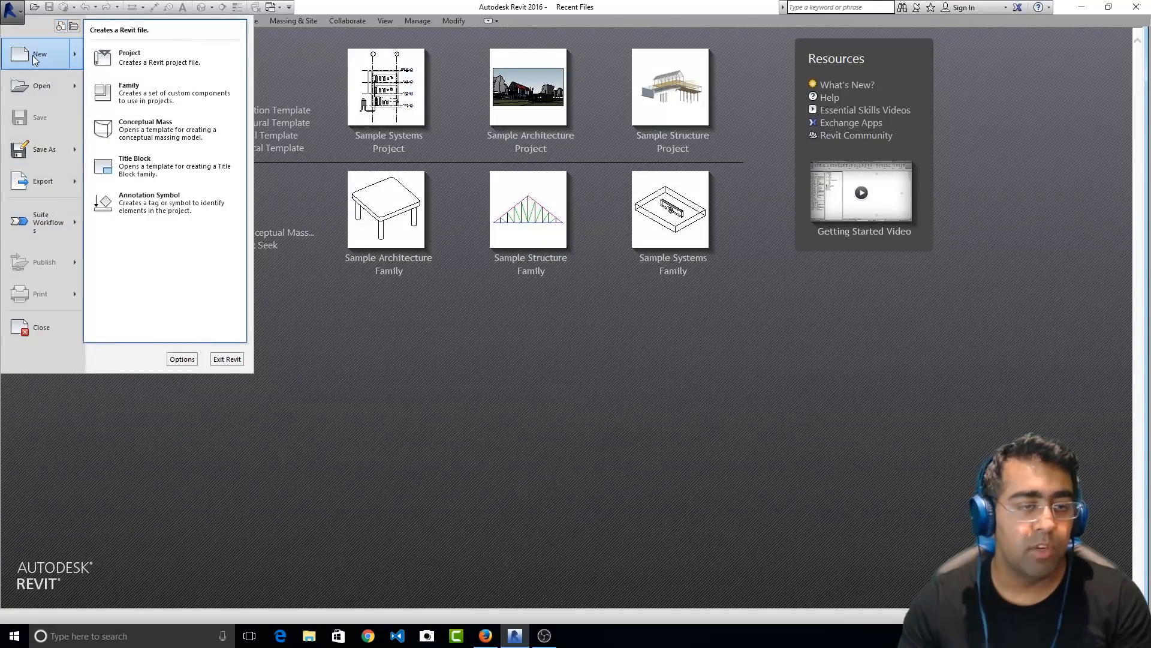
pyautogui.moveTo(38, 89)
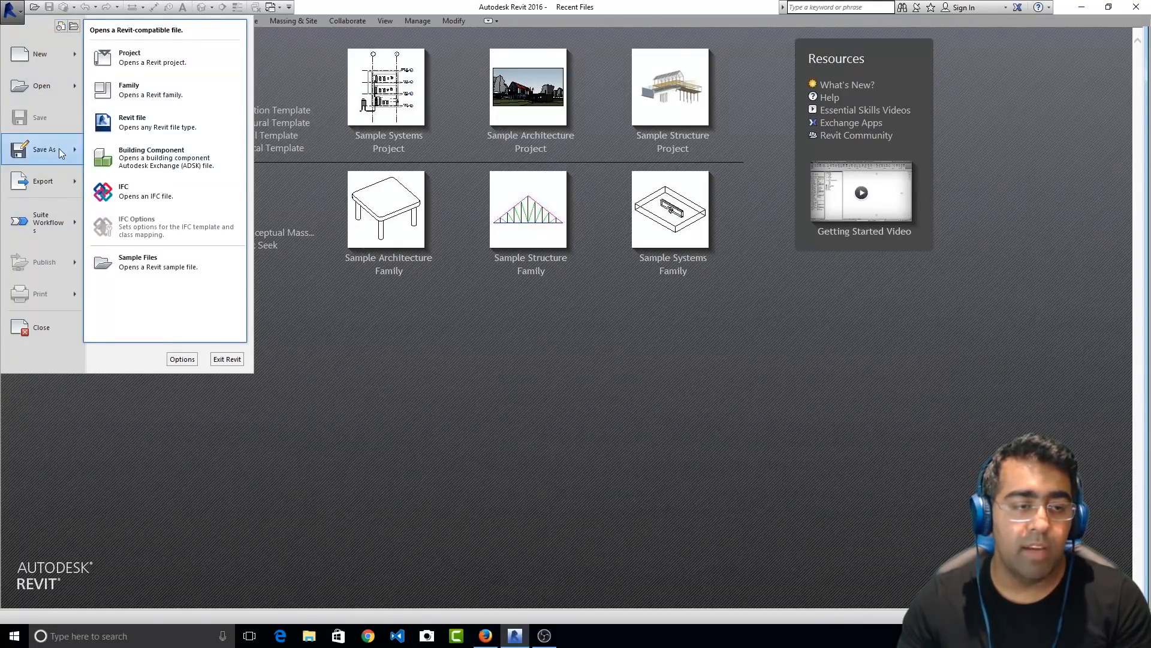
pyautogui.moveTo(59, 181)
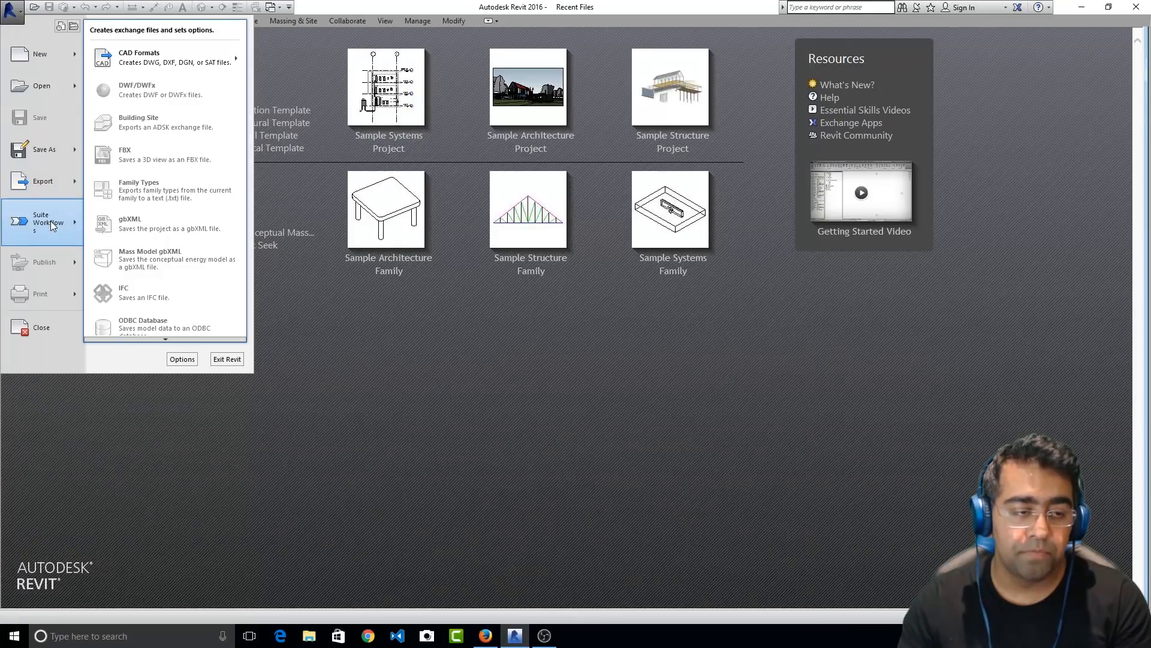
pyautogui.moveTo(52, 225)
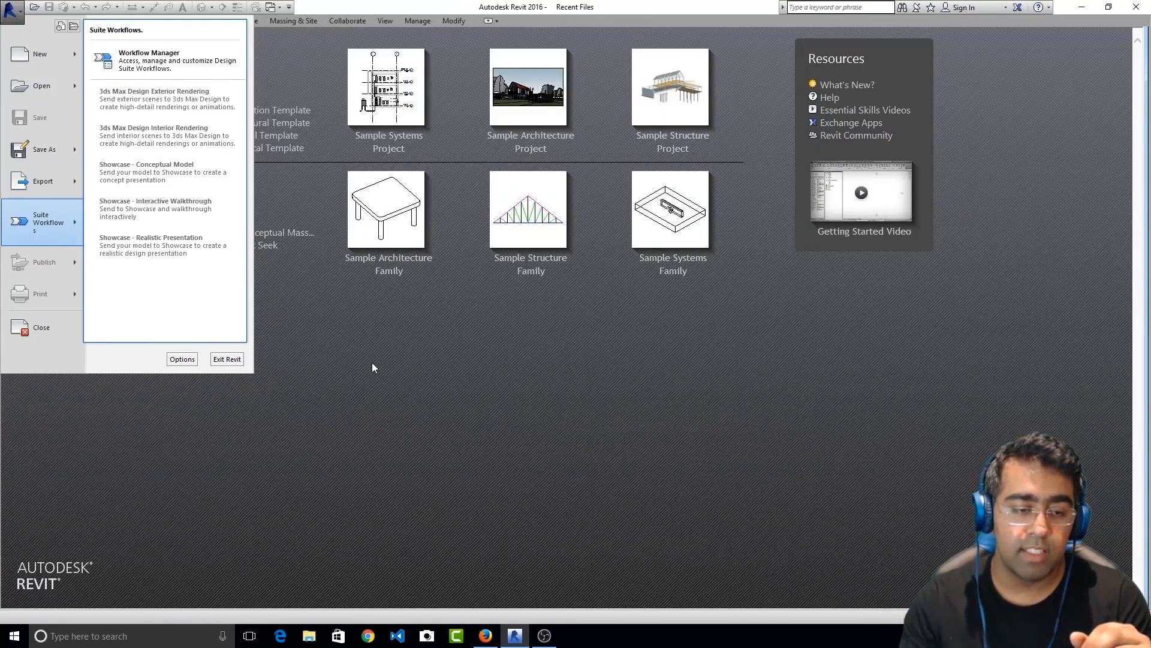
pyautogui.click(353, 327)
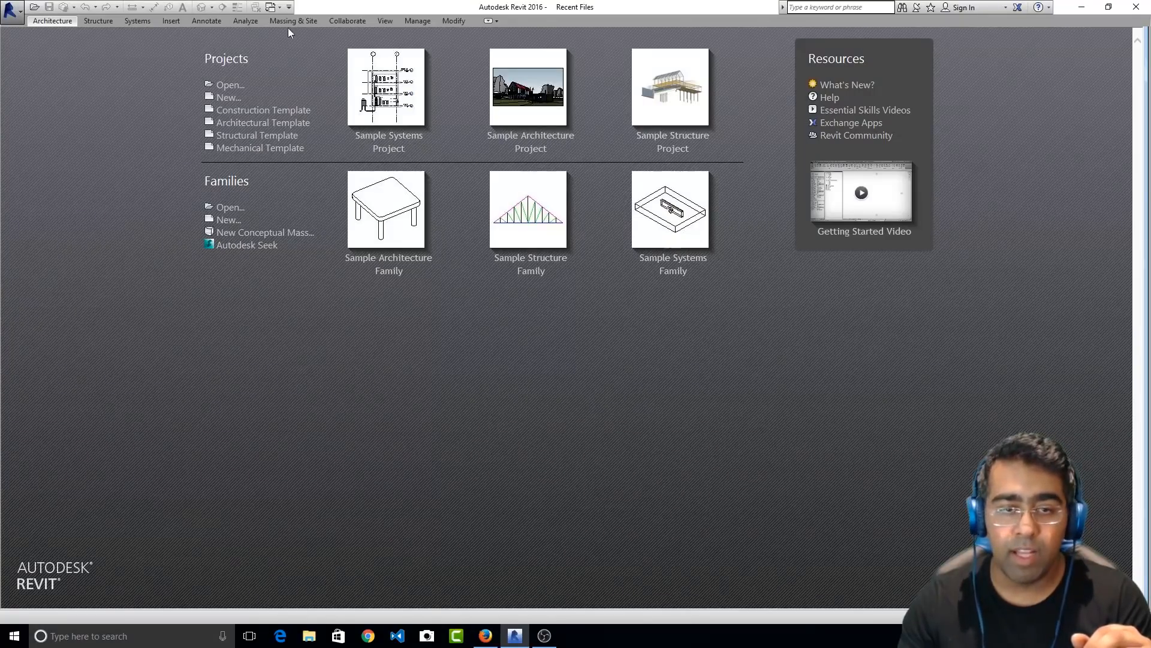
pyautogui.tripleClick(232, 60)
pyautogui.tripleClick(226, 176)
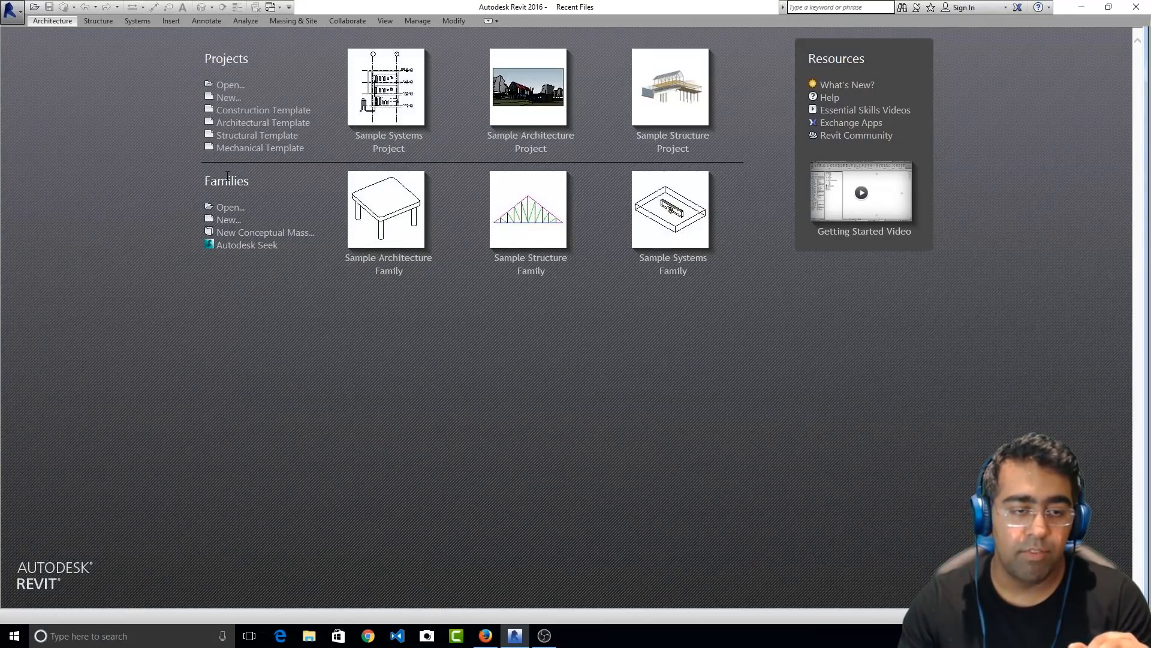
pyautogui.click(540, 322)
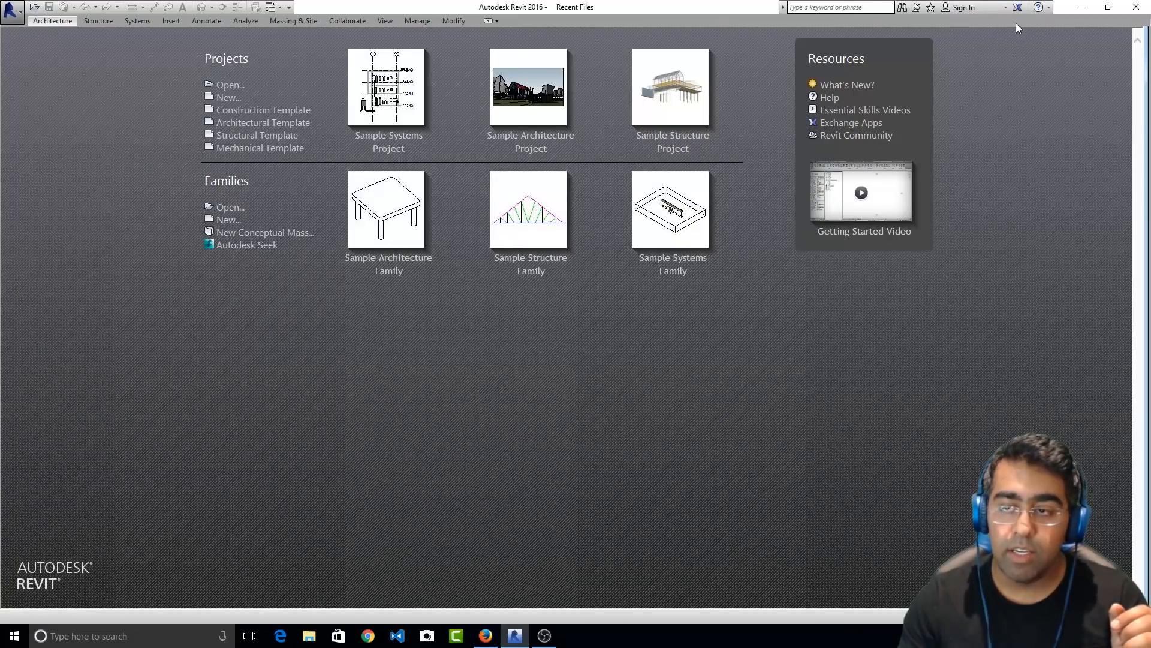
# Open the reference floor plan image Revit Tutorial.jpg from the desktop and enlarge it to show the room layout
pyautogui.click(1074, 12)
pyautogui.doubleClick(170, 517)
pyautogui.doubleClick(635, 49)
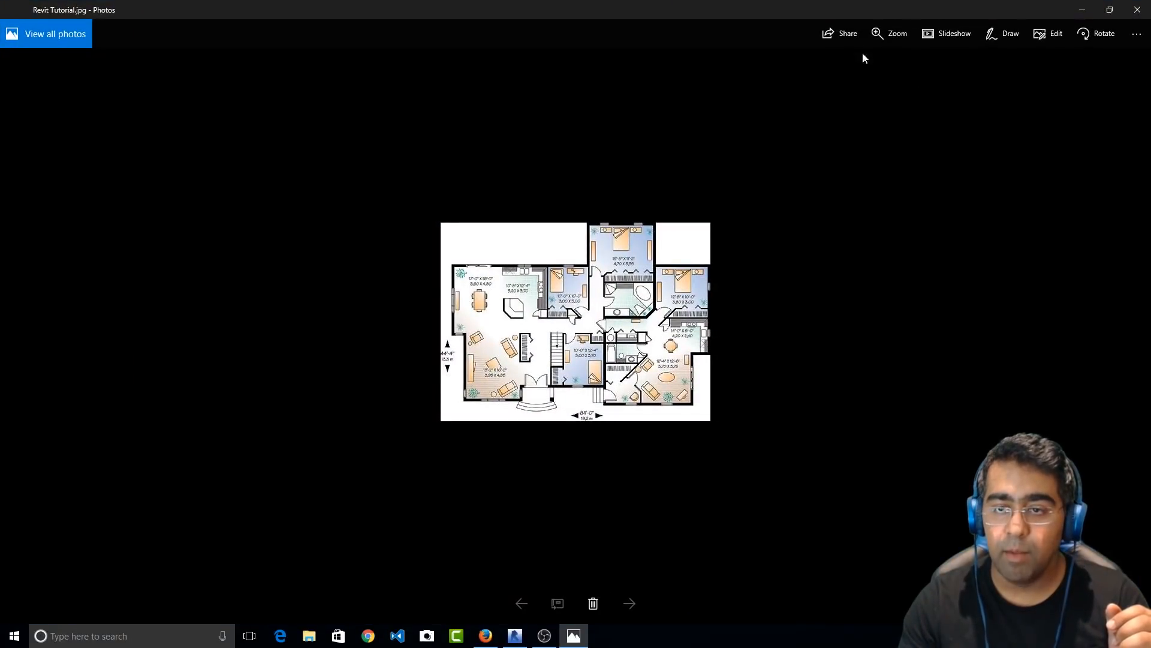
pyautogui.click(880, 33)
pyautogui.click(757, 123)
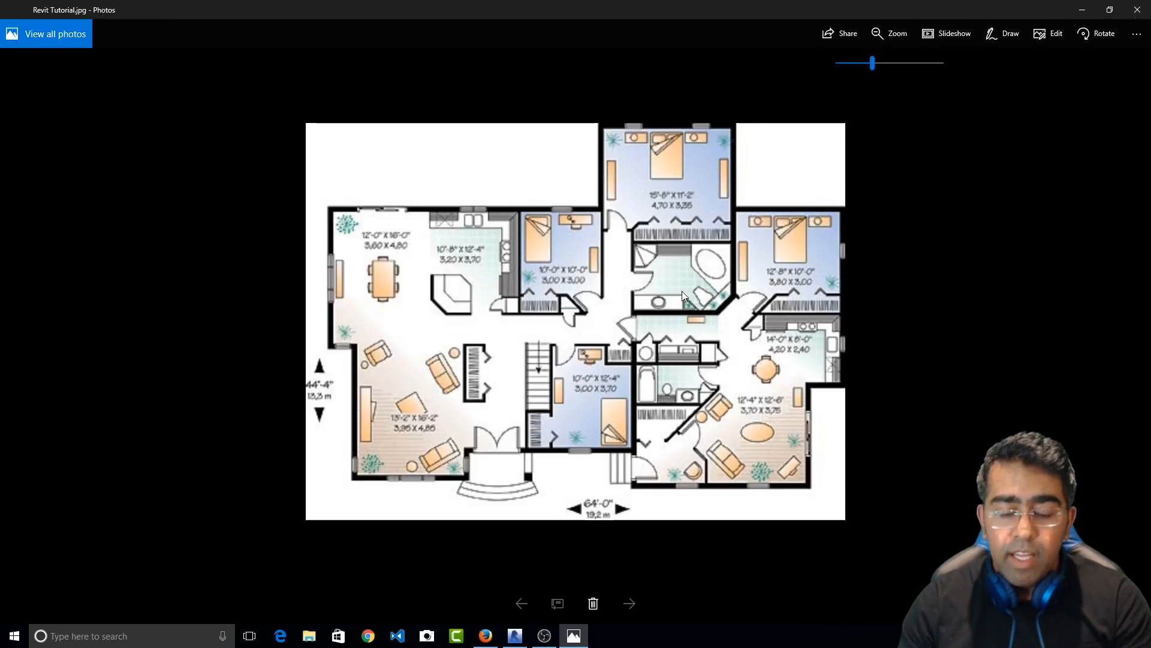
# Return to Revit and create a new project from the Architectural Template
pyautogui.moveTo(516, 635)
pyautogui.click(527, 576)
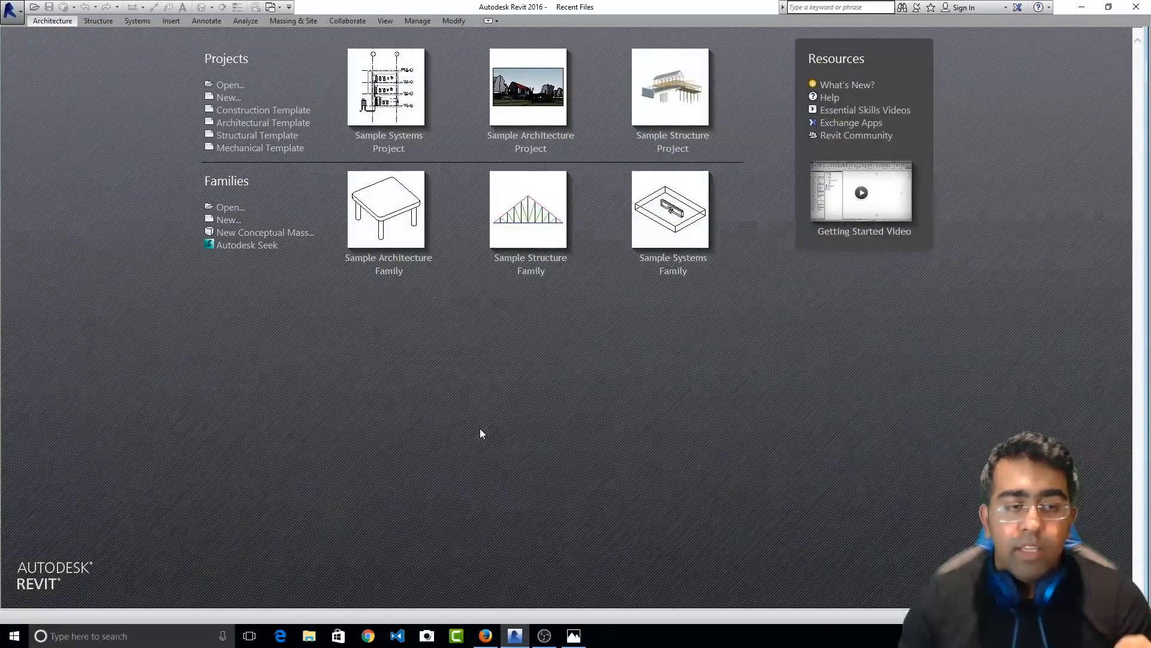
pyautogui.click(245, 123)
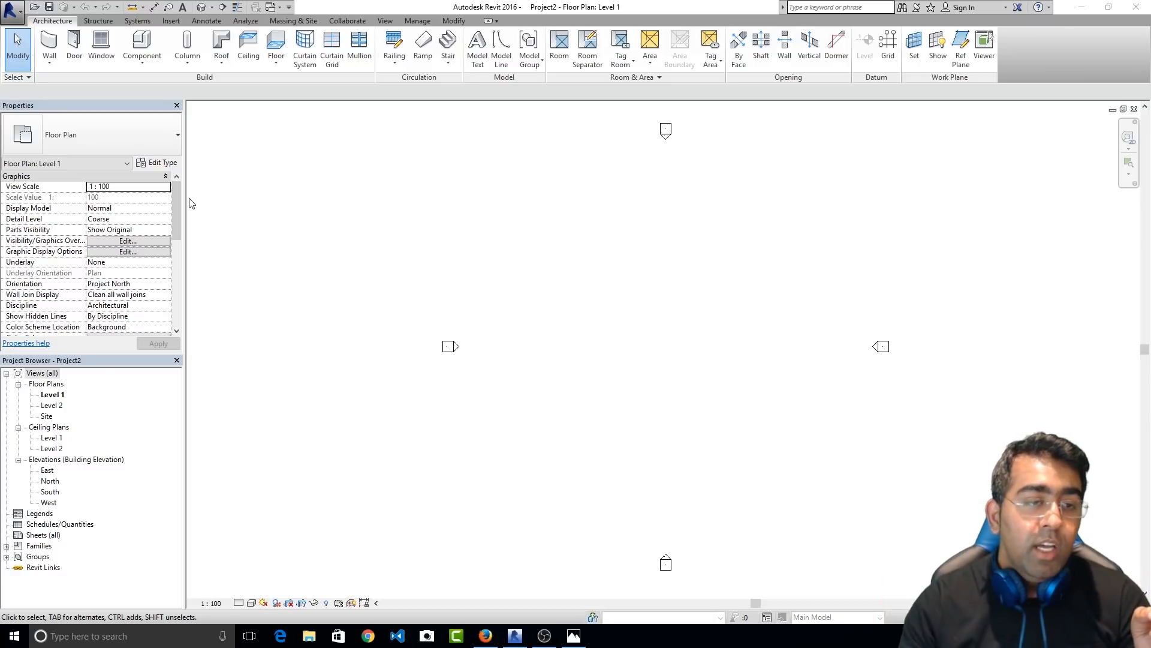
# Look through the Structure, Systems, Insert, Annotate, Analyze, Massing & Site, Collaborate, View and Modify tool sets, returning to Architecture
pyautogui.click(172, 211)
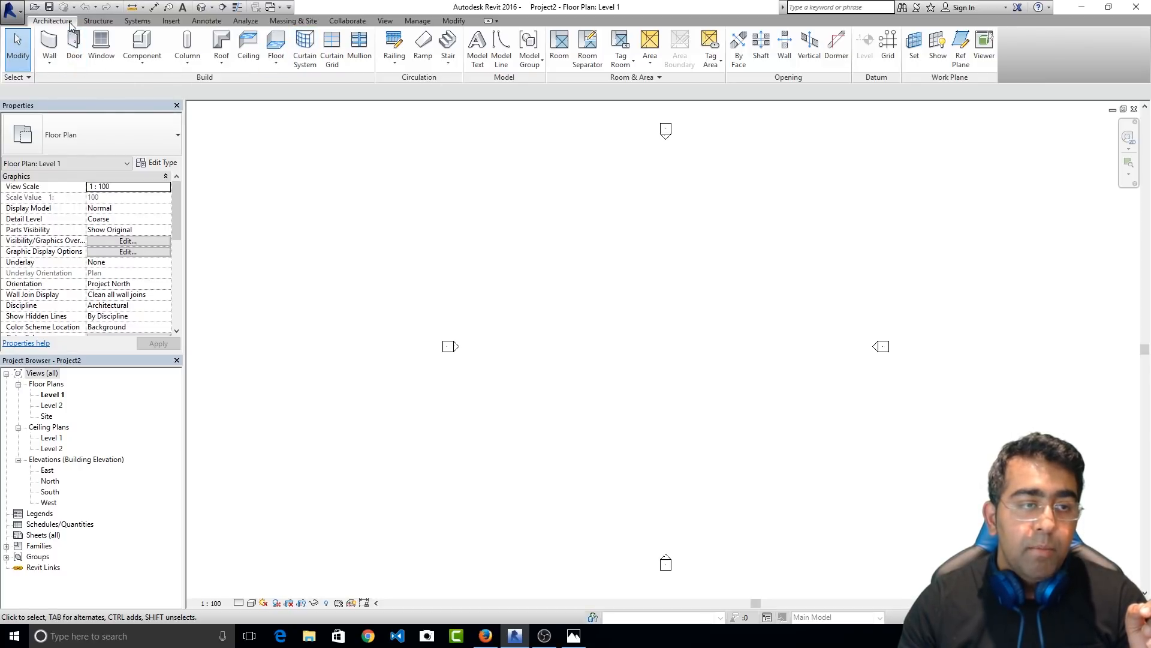
pyautogui.click(98, 21)
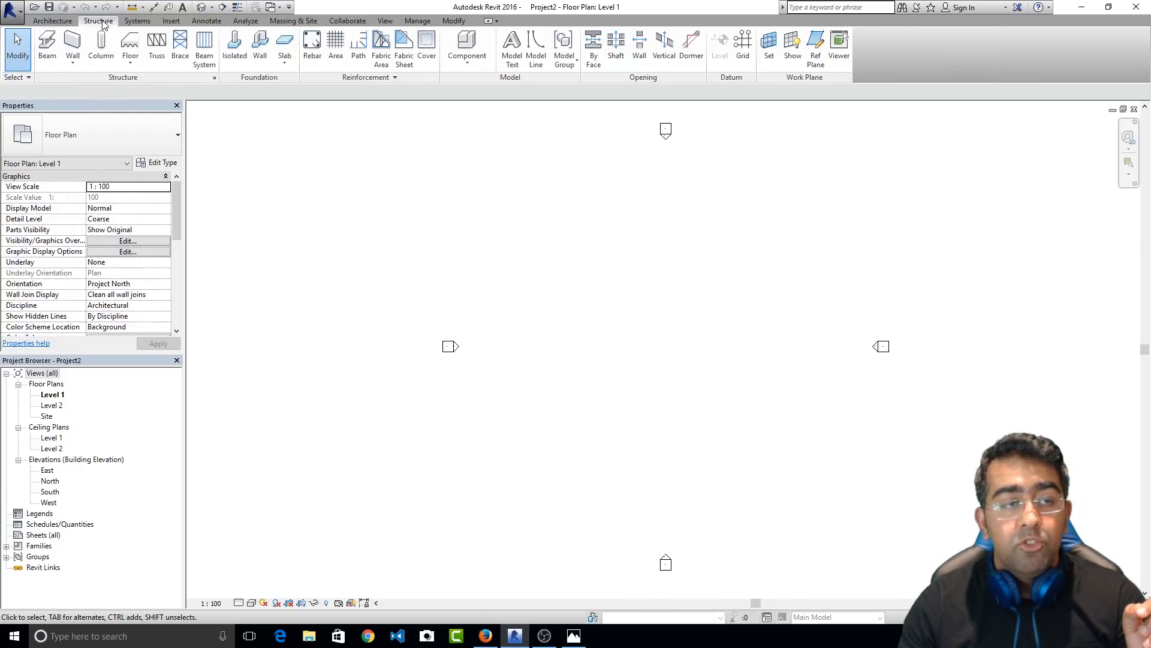
pyautogui.click(137, 21)
pyautogui.click(171, 21)
pyautogui.click(206, 22)
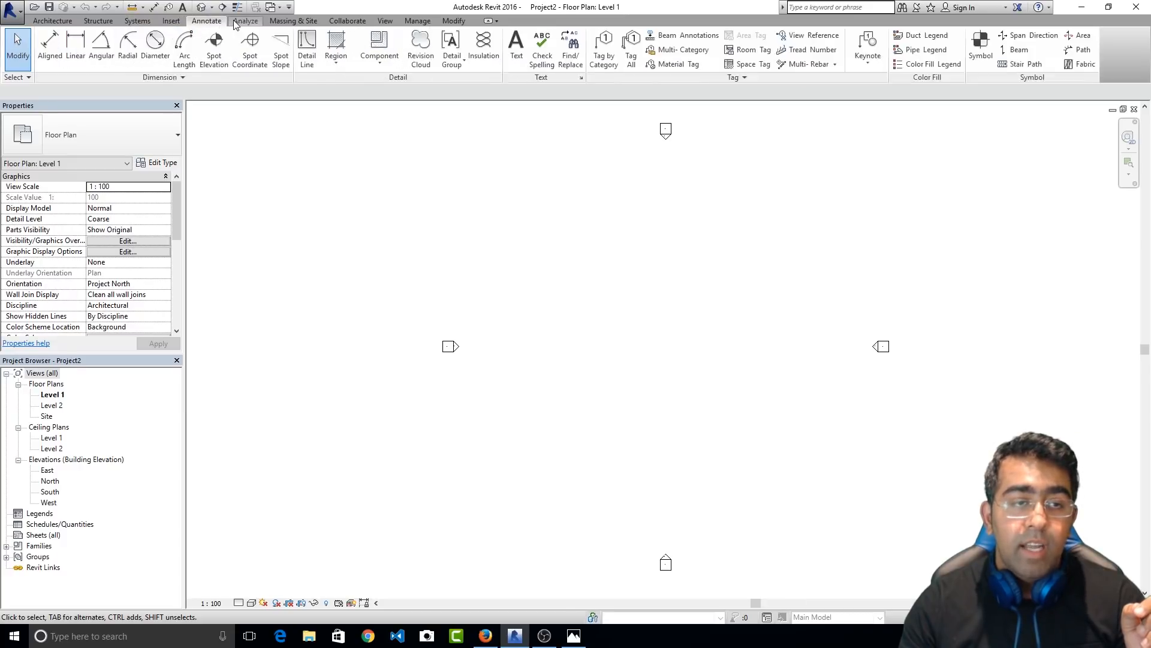
pyautogui.click(249, 22)
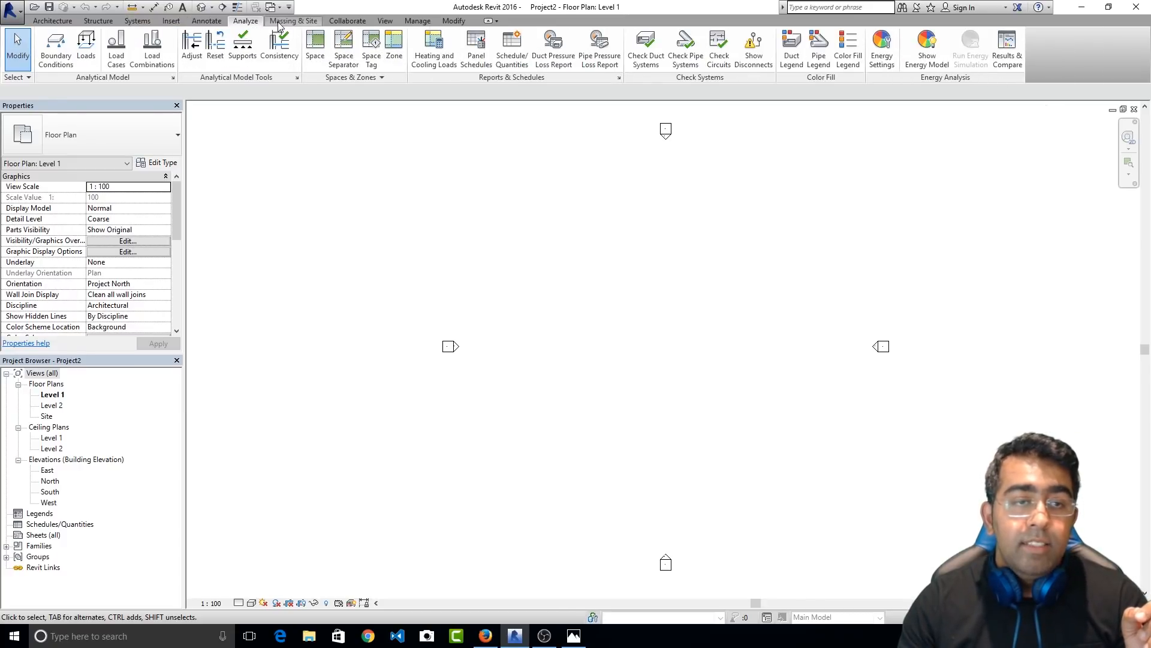
pyautogui.click(280, 22)
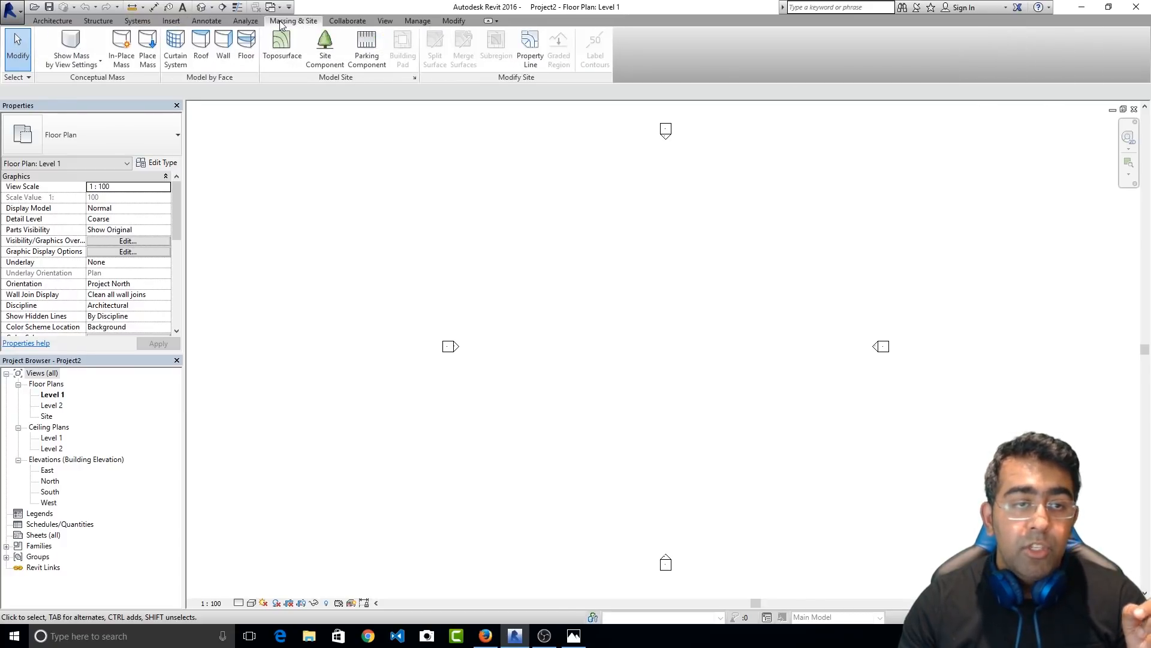
pyautogui.click(345, 21)
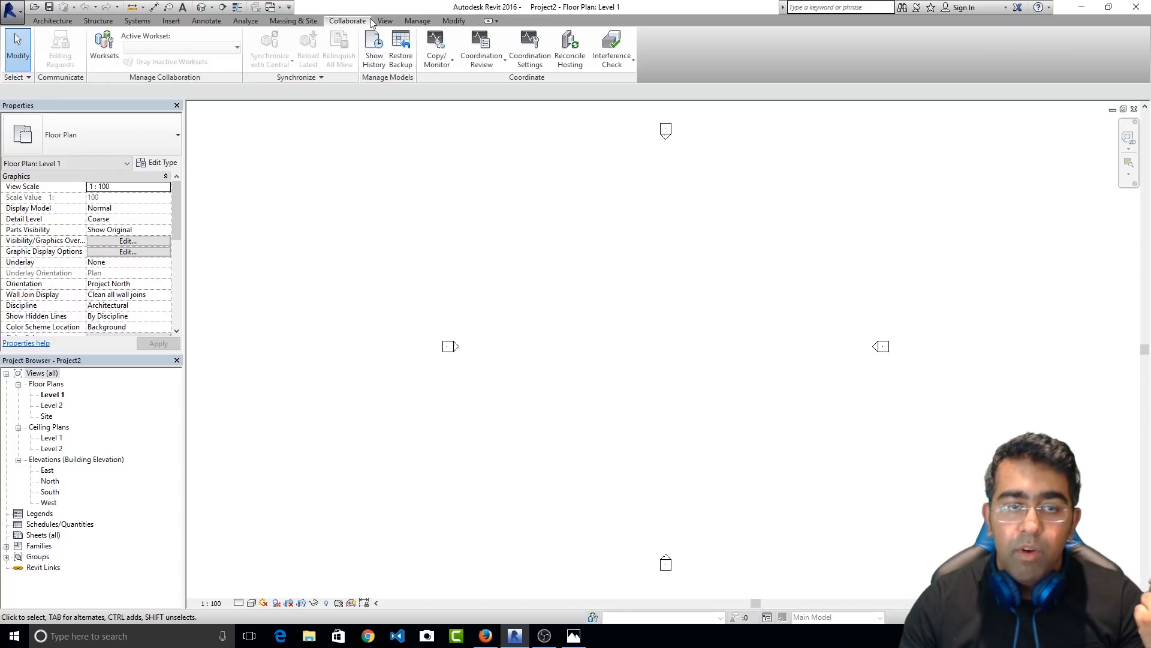
pyautogui.click(385, 21)
pyautogui.click(452, 21)
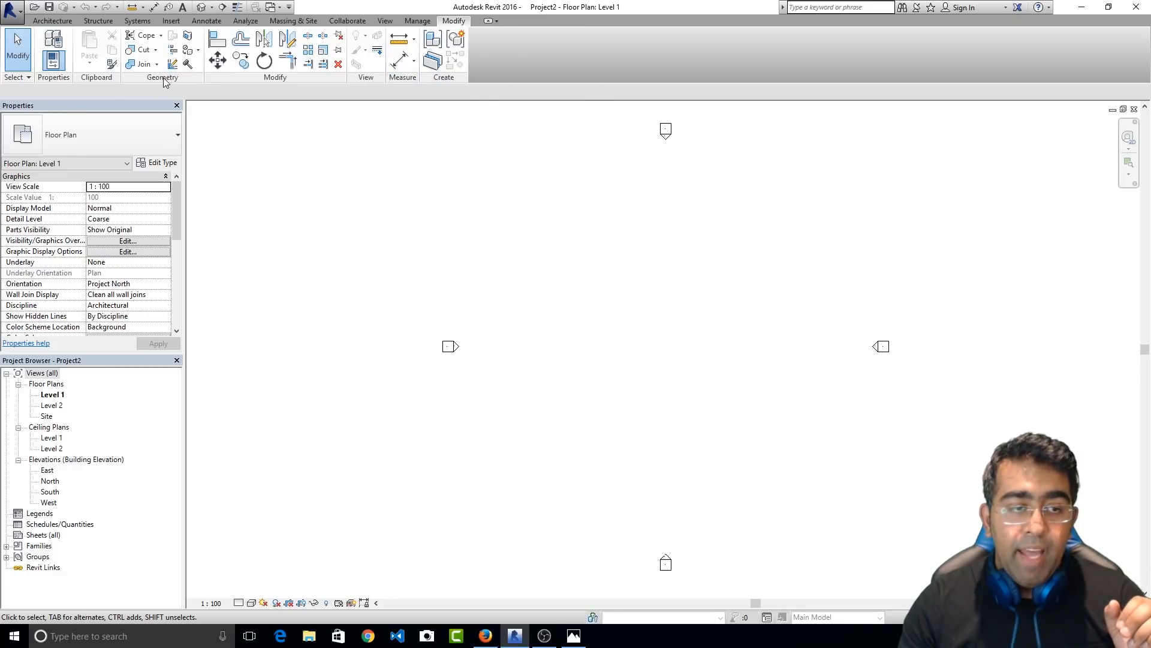
pyautogui.click(52, 20)
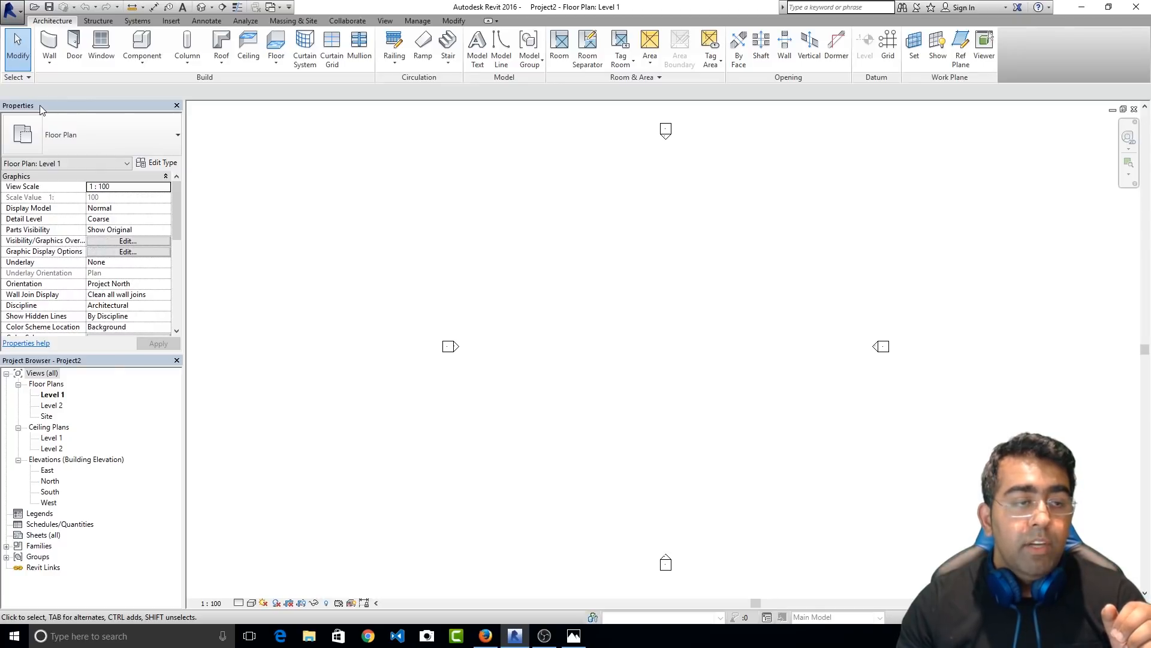
# Undock the Properties palette into the drawing area and dock it back above the Project Browser
pyautogui.moveTo(40, 105)
pyautogui.mouseDown()
pyautogui.moveTo(352, 156)
pyautogui.moveTo(483, 159)
pyautogui.mouseUp()
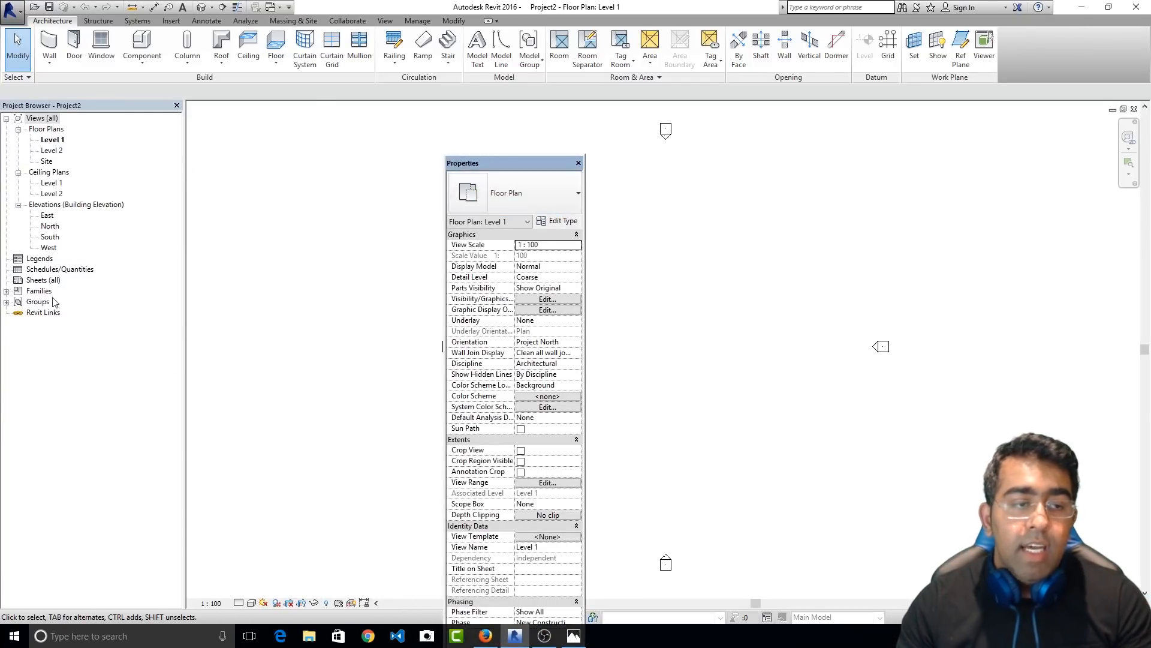
pyautogui.moveTo(516, 163); pyautogui.dragTo(27, 115)
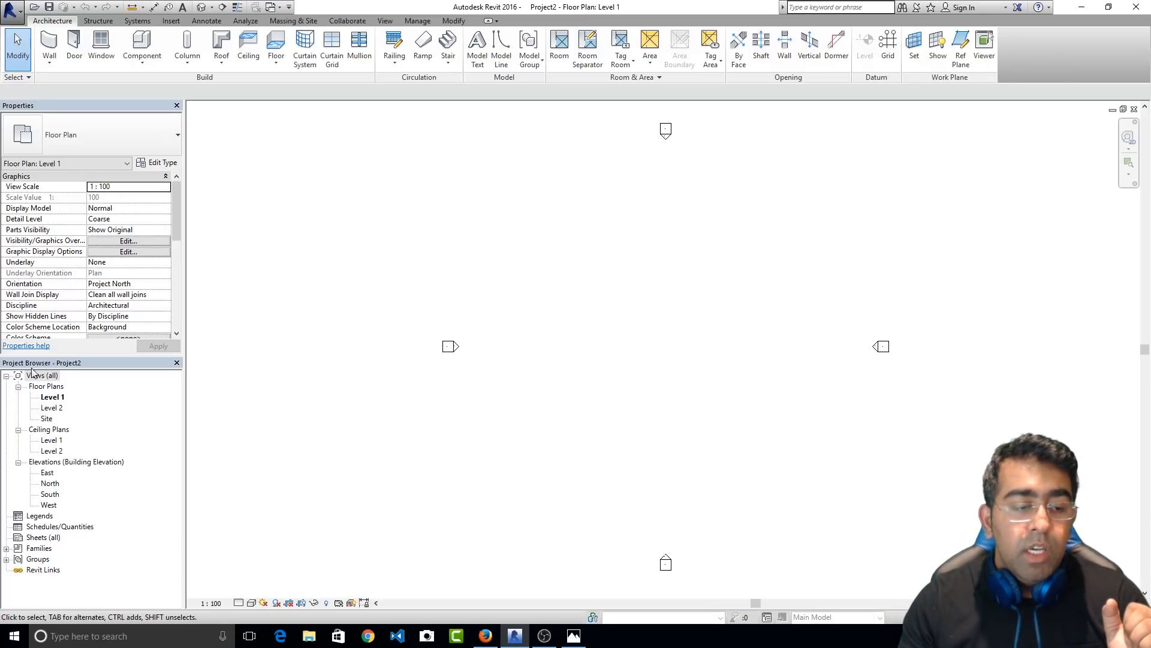
# Inspect the Level 2 floor plan, Level 2 ceiling plan, East elevation and Legends entries in the Project Browser
pyautogui.click(52, 408)
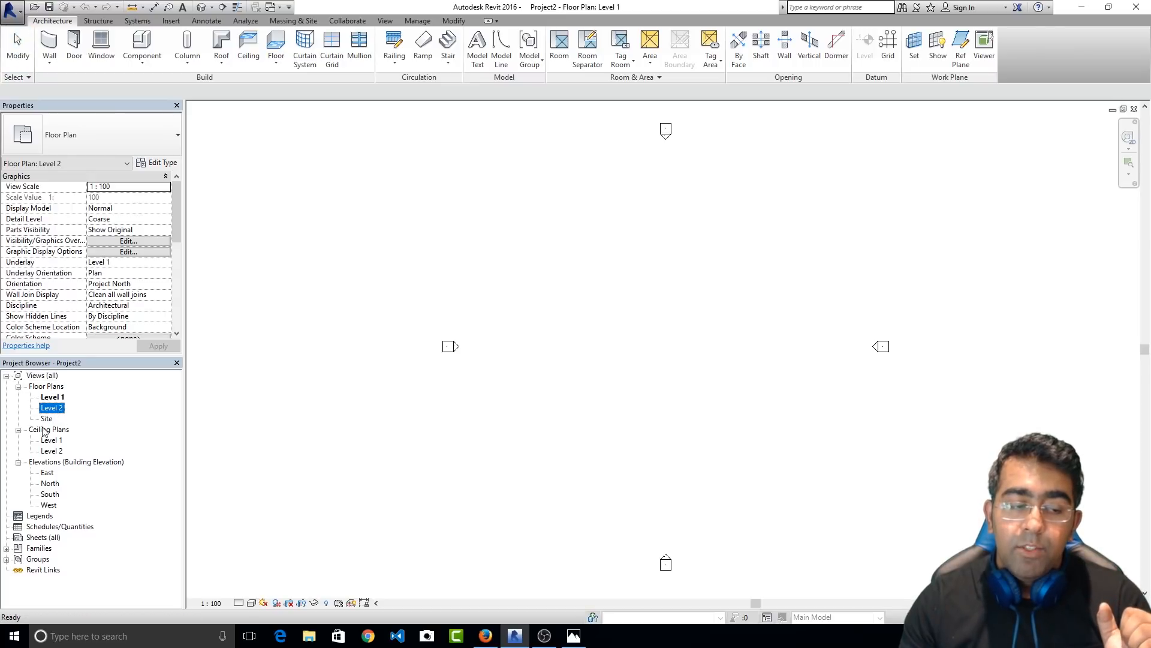
pyautogui.click(51, 451)
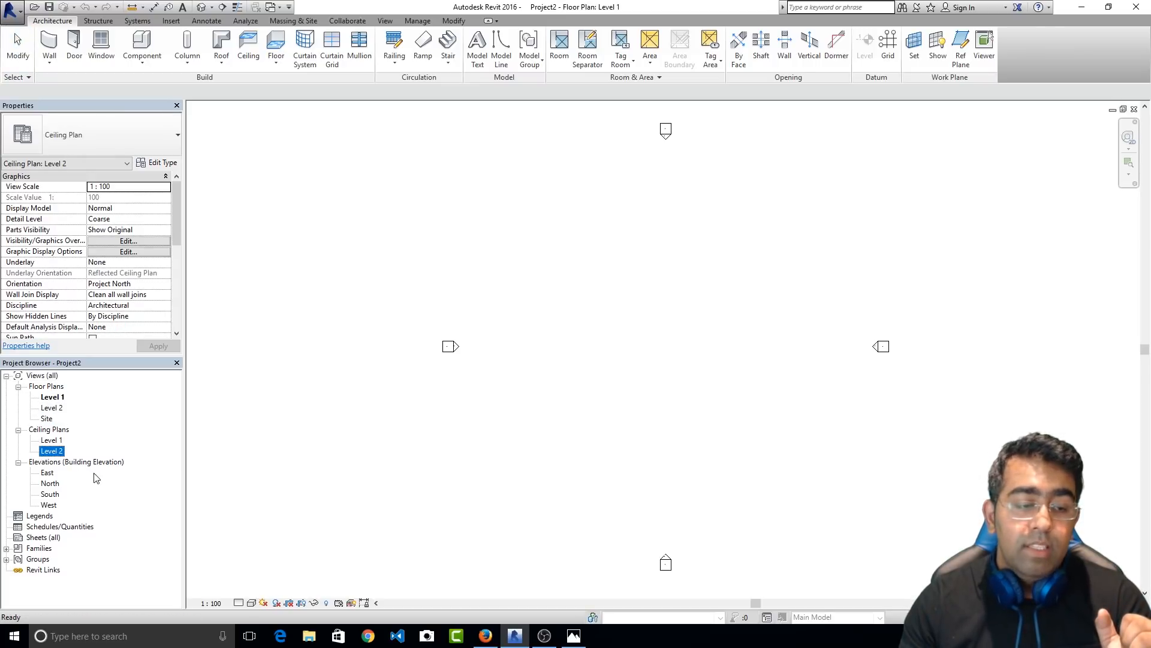
pyautogui.click(48, 474)
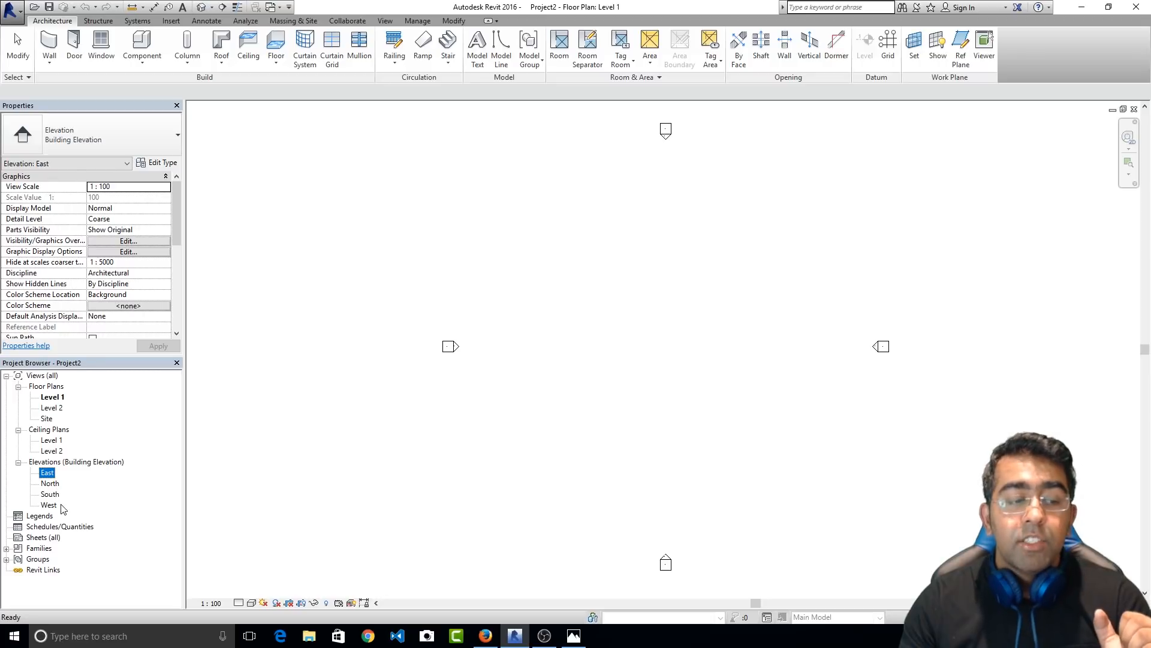
pyautogui.click(38, 516)
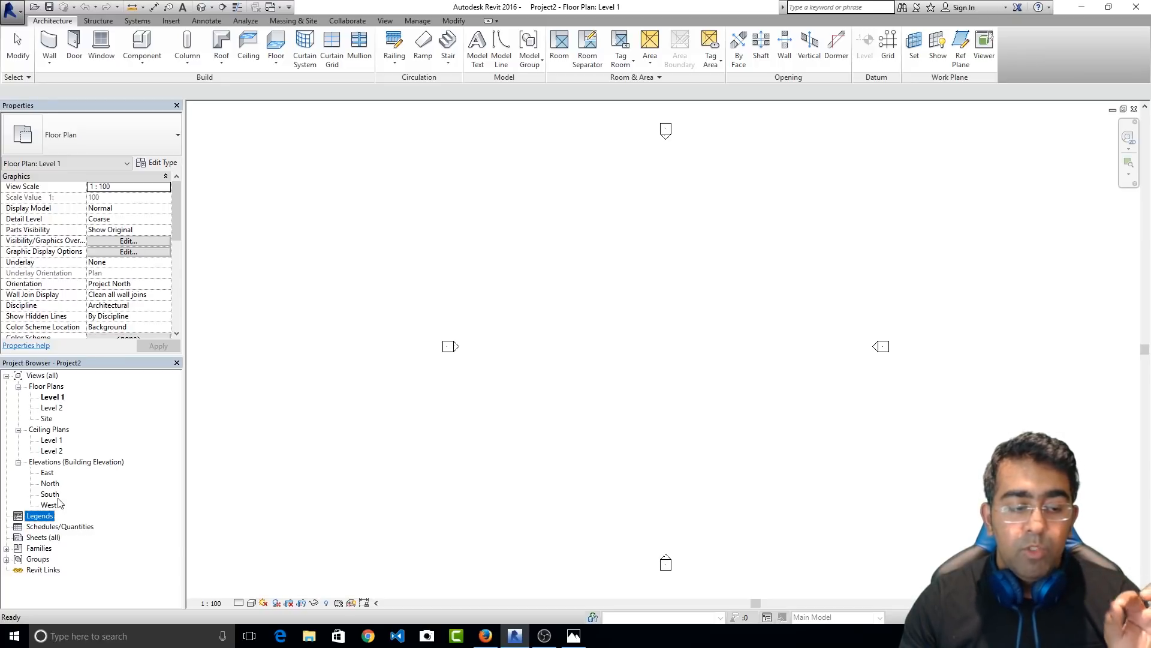
# Open the East building elevation view and select the Level 1 datum
pyautogui.doubleClick(51, 475)
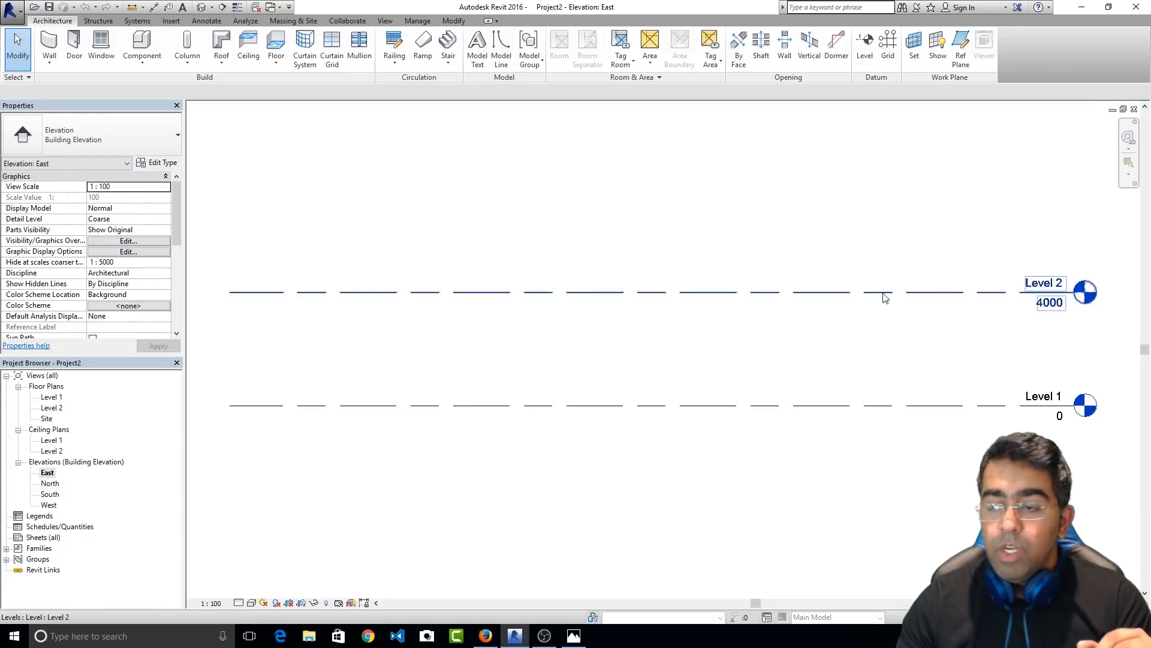
pyautogui.click(1059, 420)
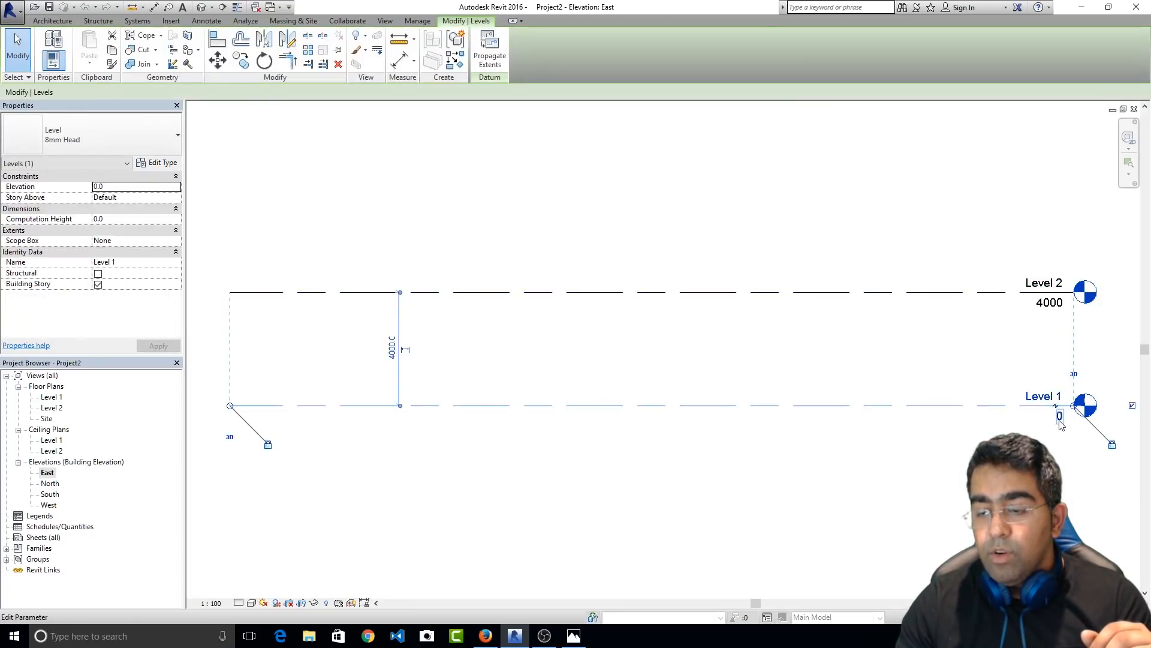
# Deselect the level and set the project's length format to Feet and fractional inches in the Project Units settings
pyautogui.press('Escape')
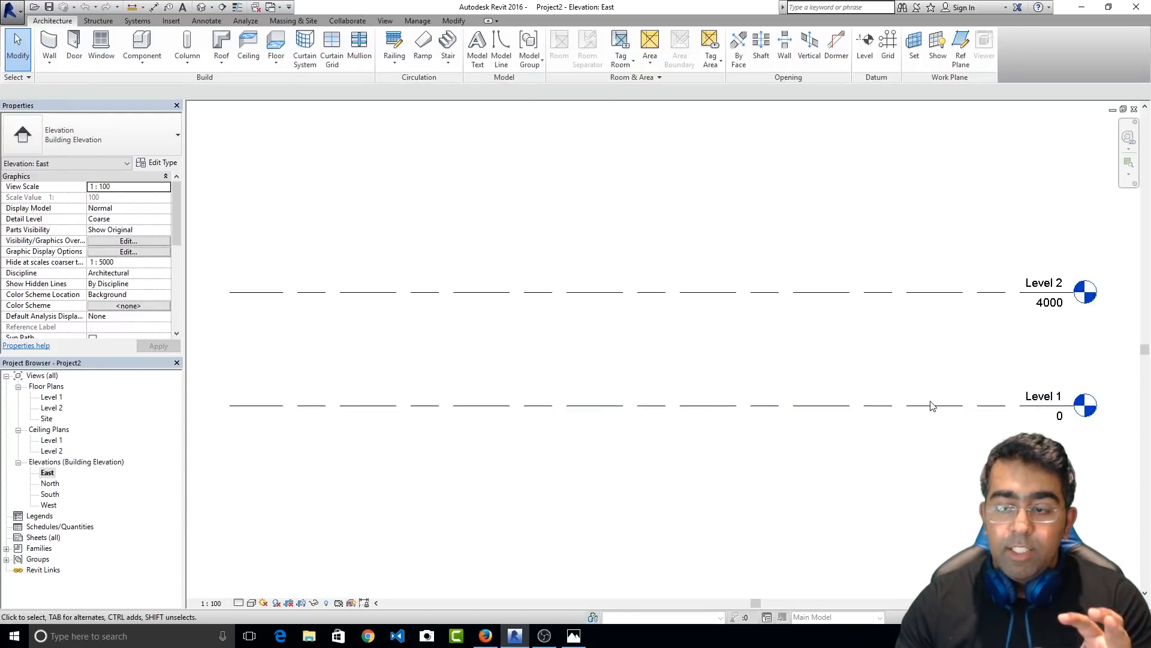
pyautogui.click(454, 21)
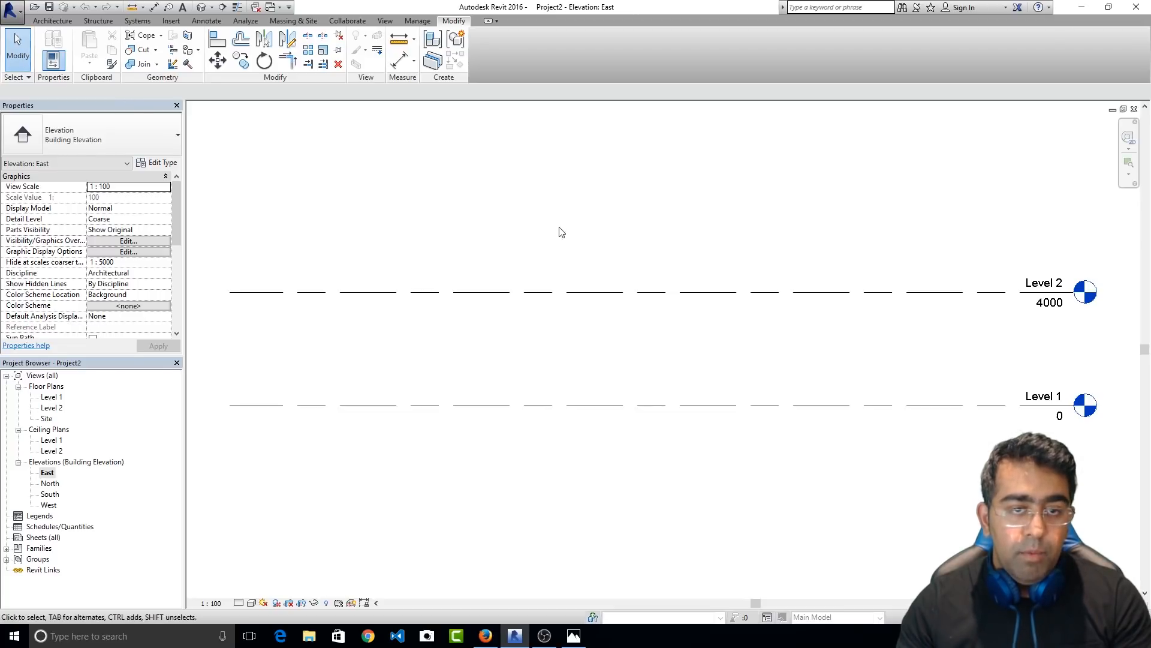
pyautogui.click(414, 22)
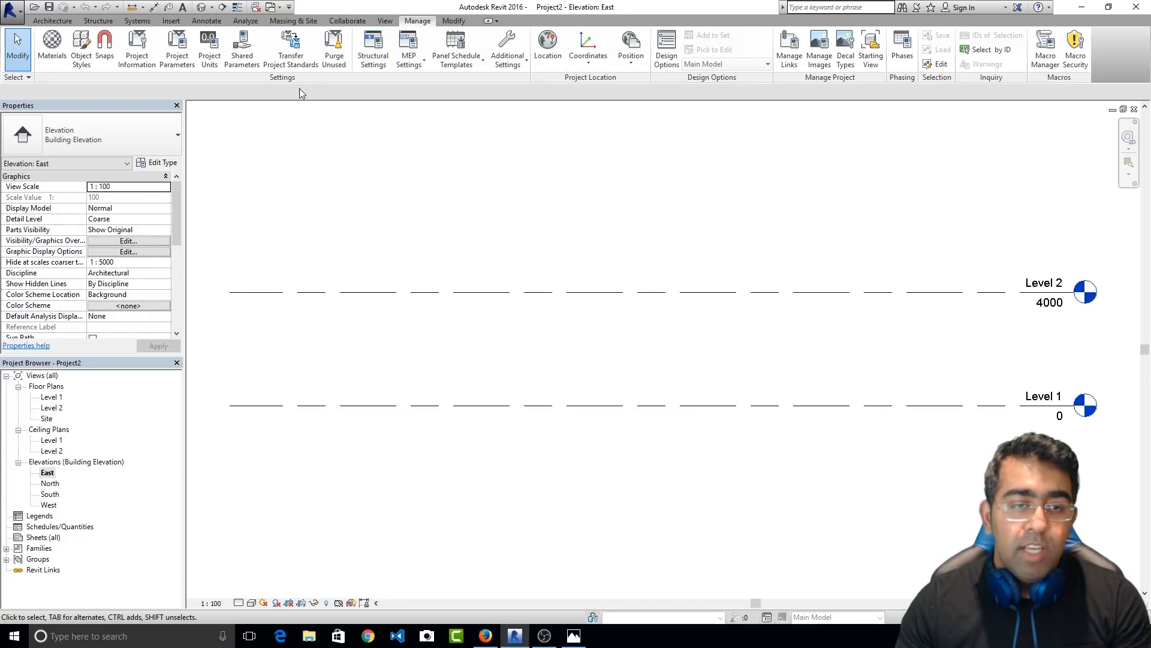
pyautogui.click(204, 63)
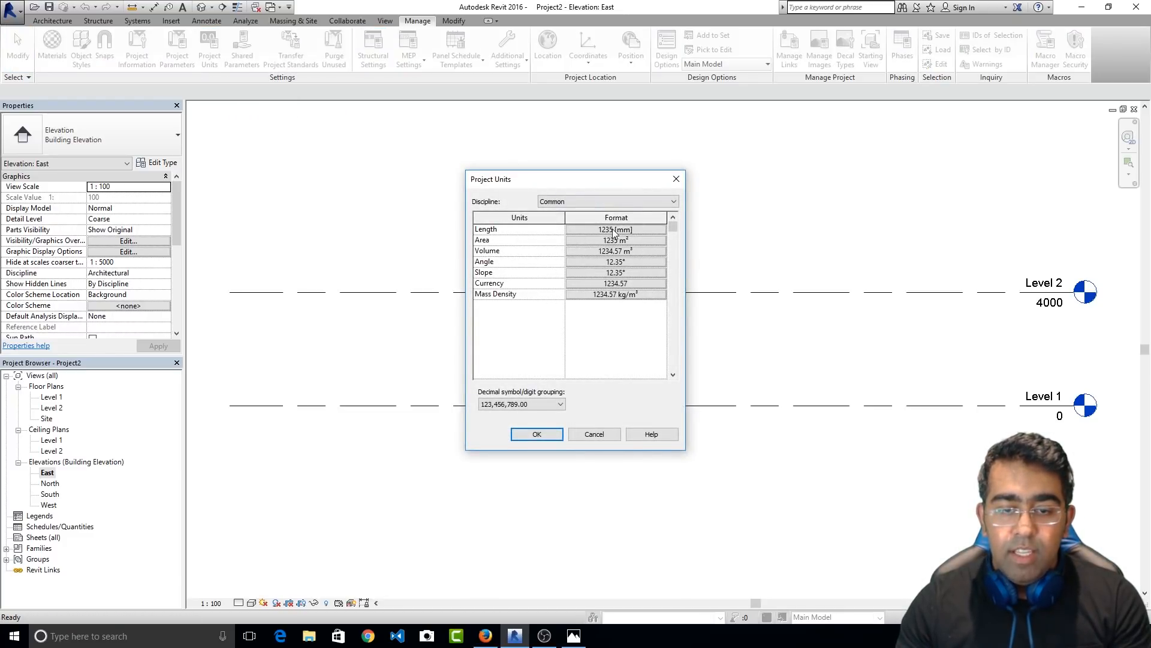
pyautogui.click(613, 230)
pyautogui.moveTo(397, 228); pyautogui.dragTo(397, 227)
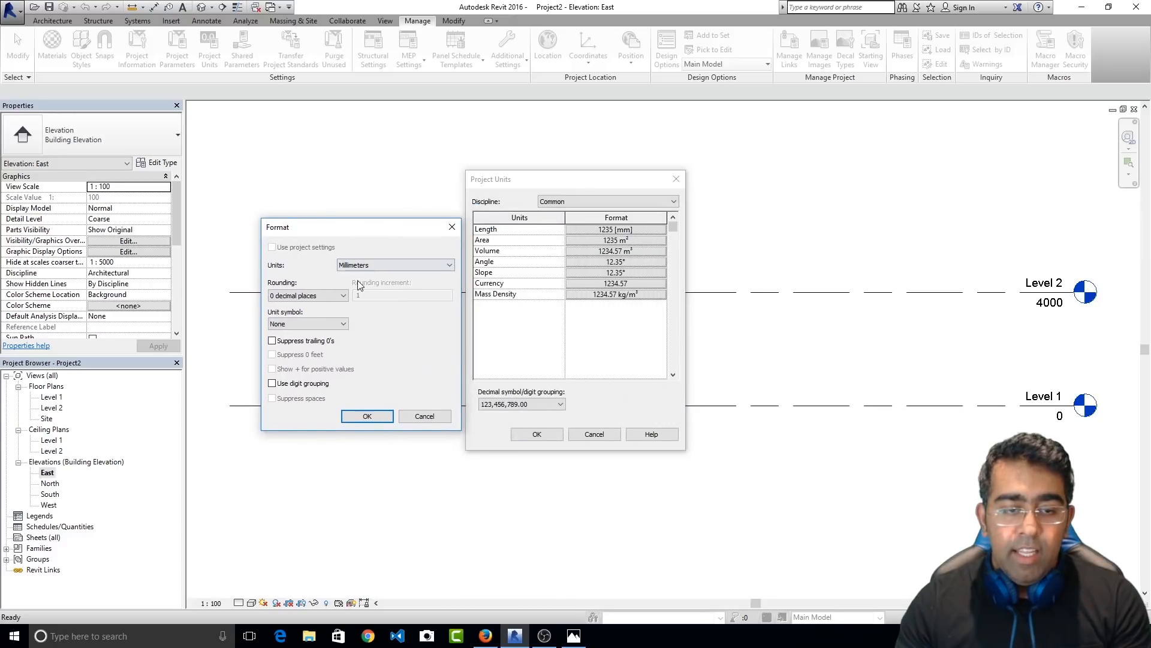
pyautogui.click(363, 269)
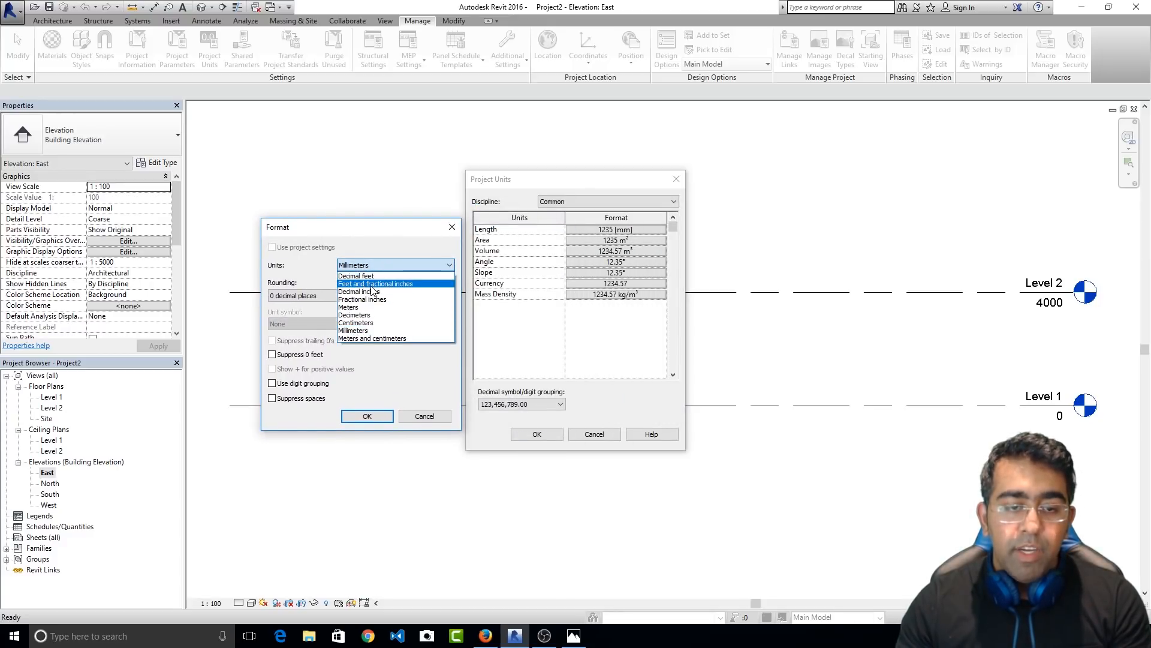
pyautogui.click(387, 284)
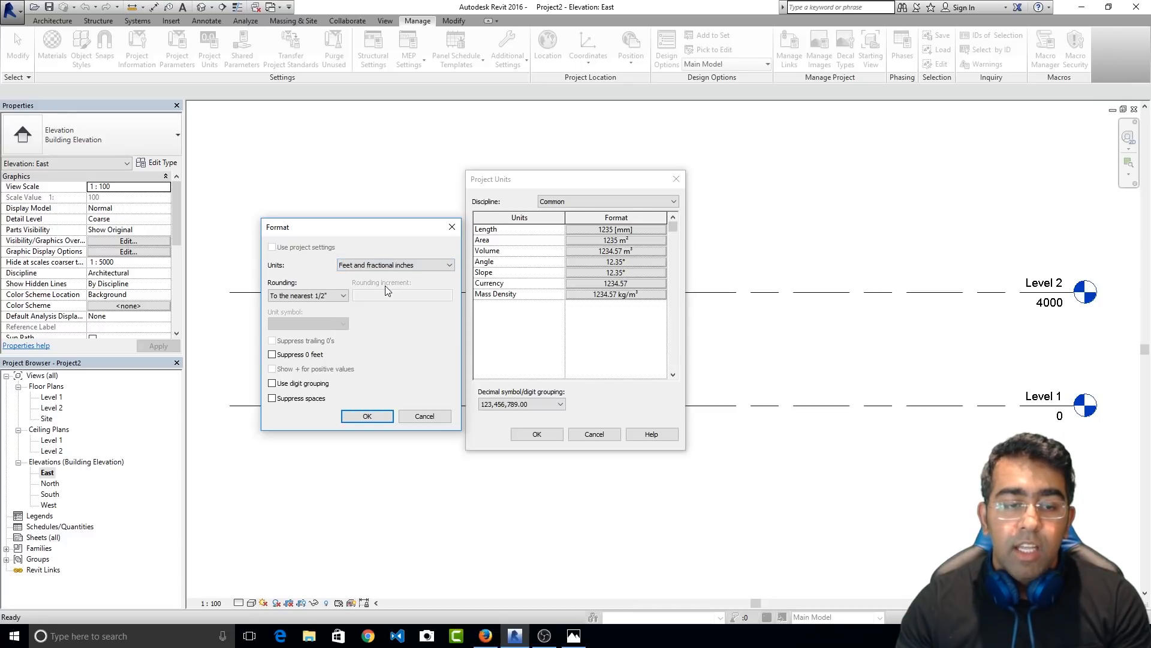
# Set length rounding to the nearest 1/4" and apply the project units
pyautogui.click(327, 296)
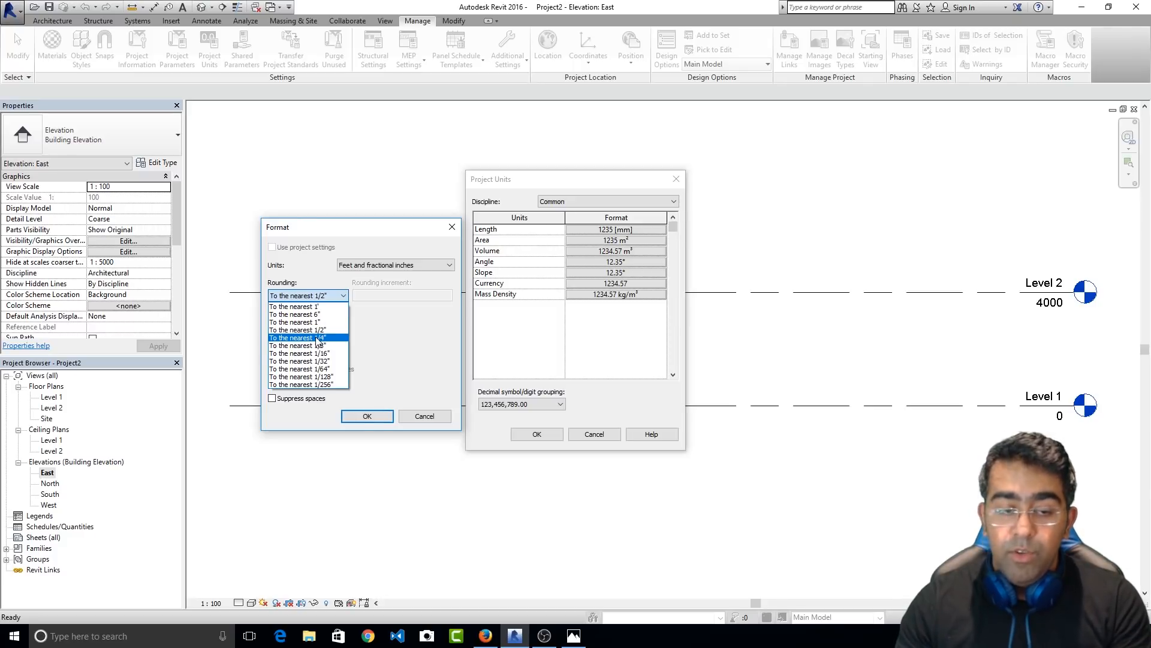
pyautogui.click(318, 338)
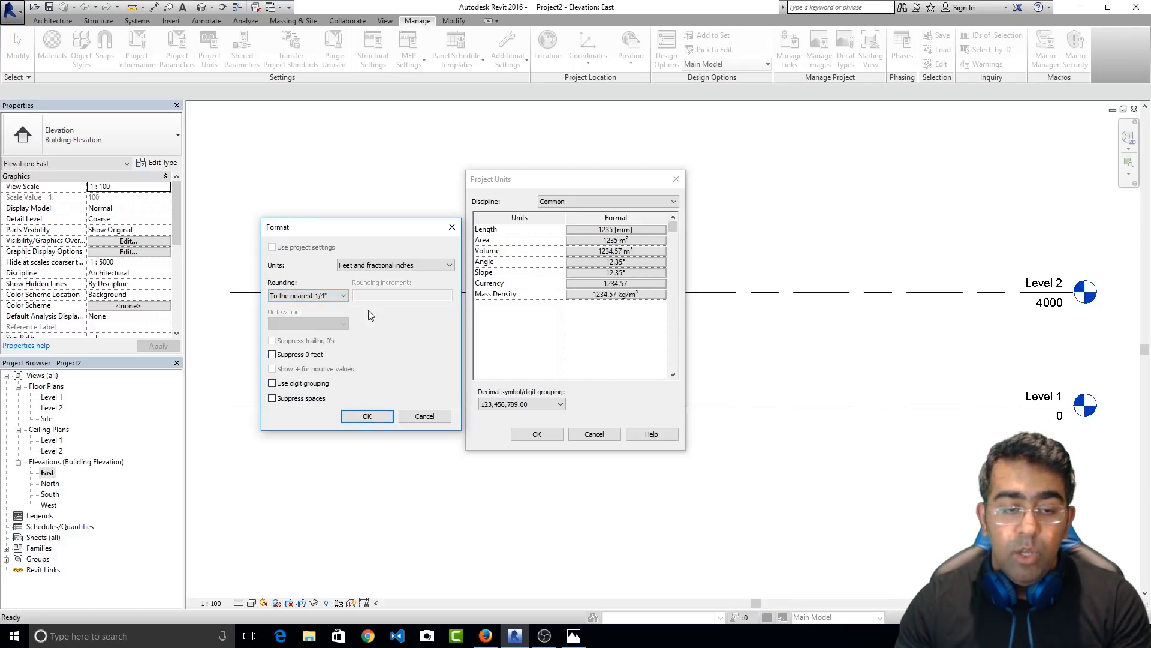
pyautogui.click(367, 417)
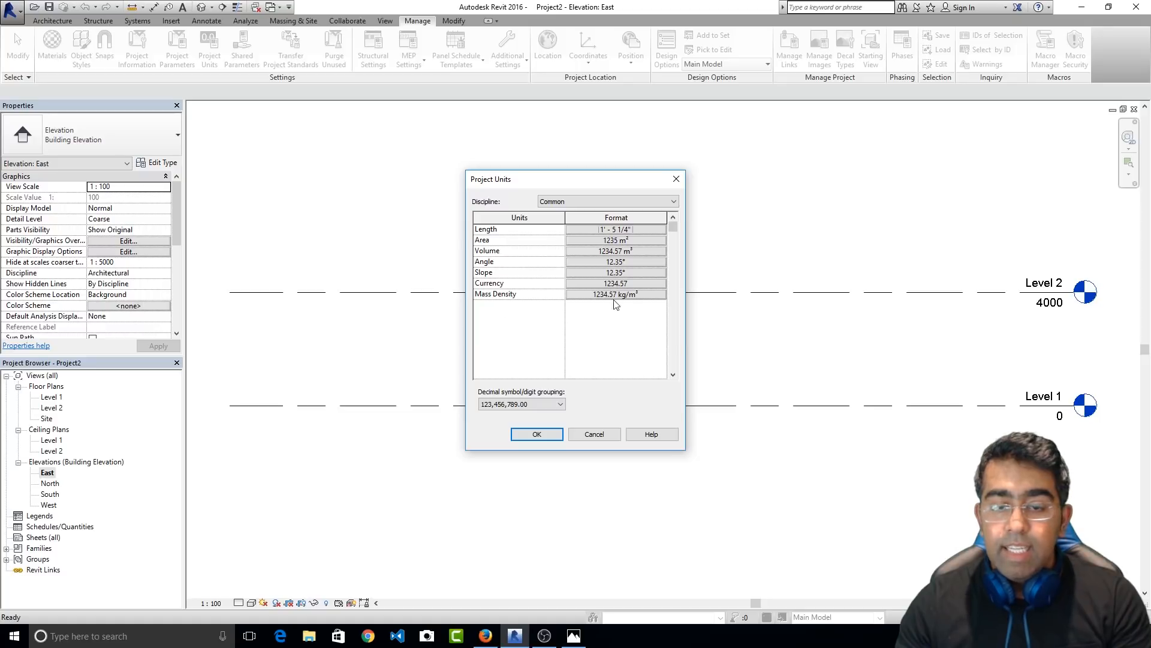
pyautogui.moveTo(572, 191); pyautogui.dragTo(563, 196)
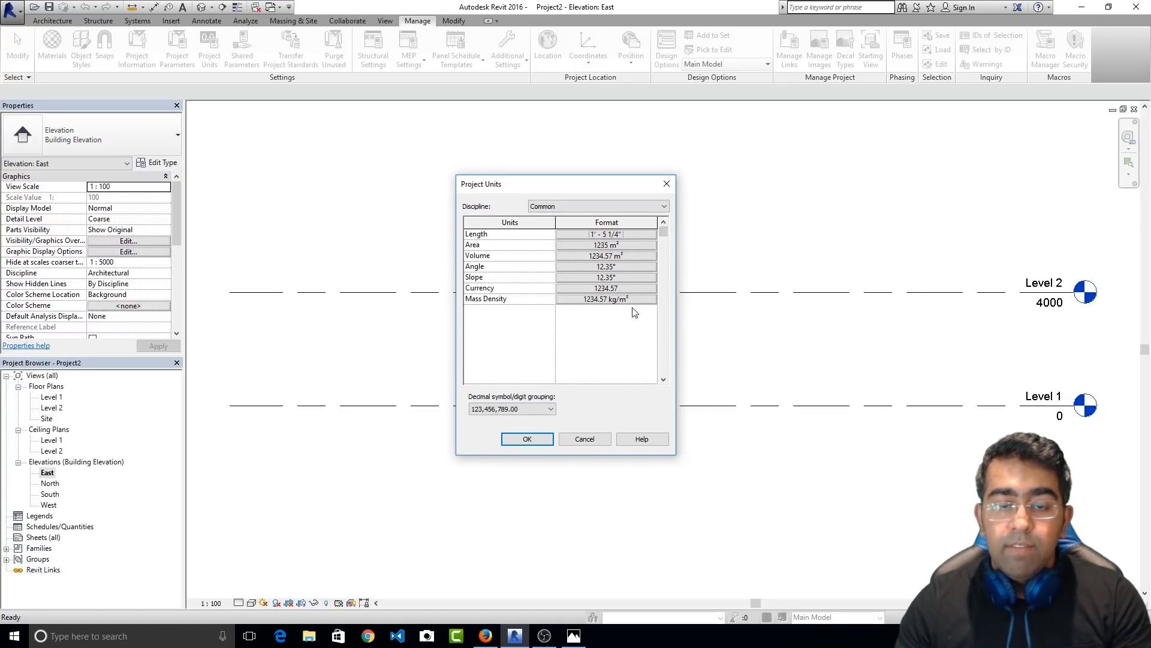
pyautogui.click(547, 442)
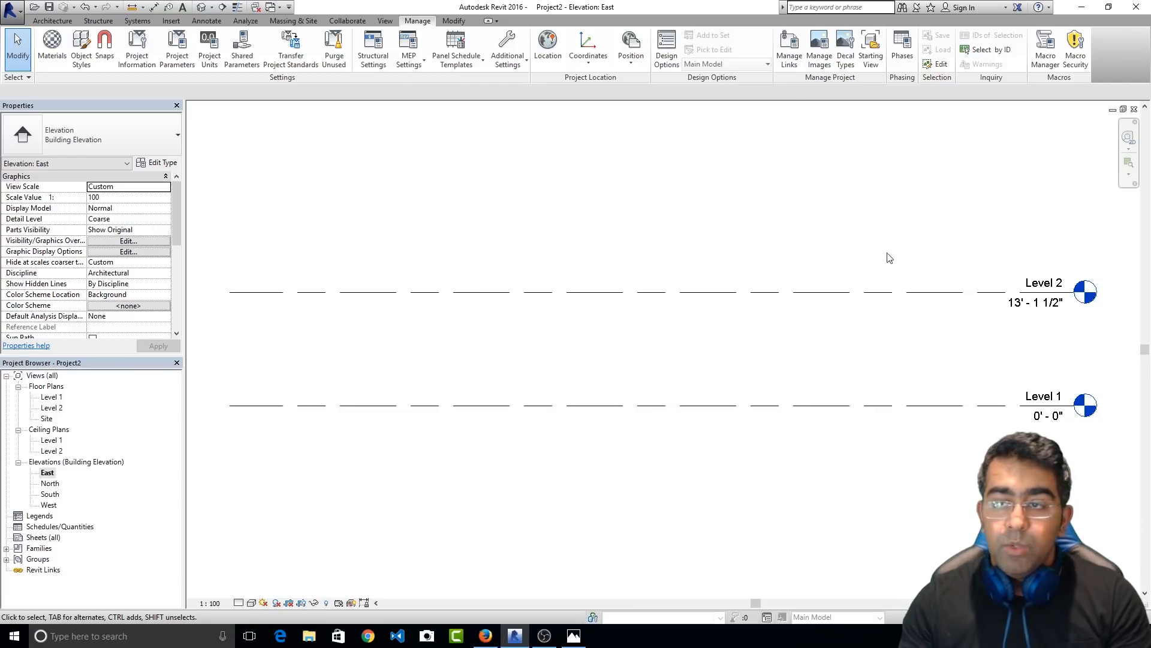
# Draw a new level 4' below Level 1, with both ends aligned to the existing levels
pyautogui.click(66, 21)
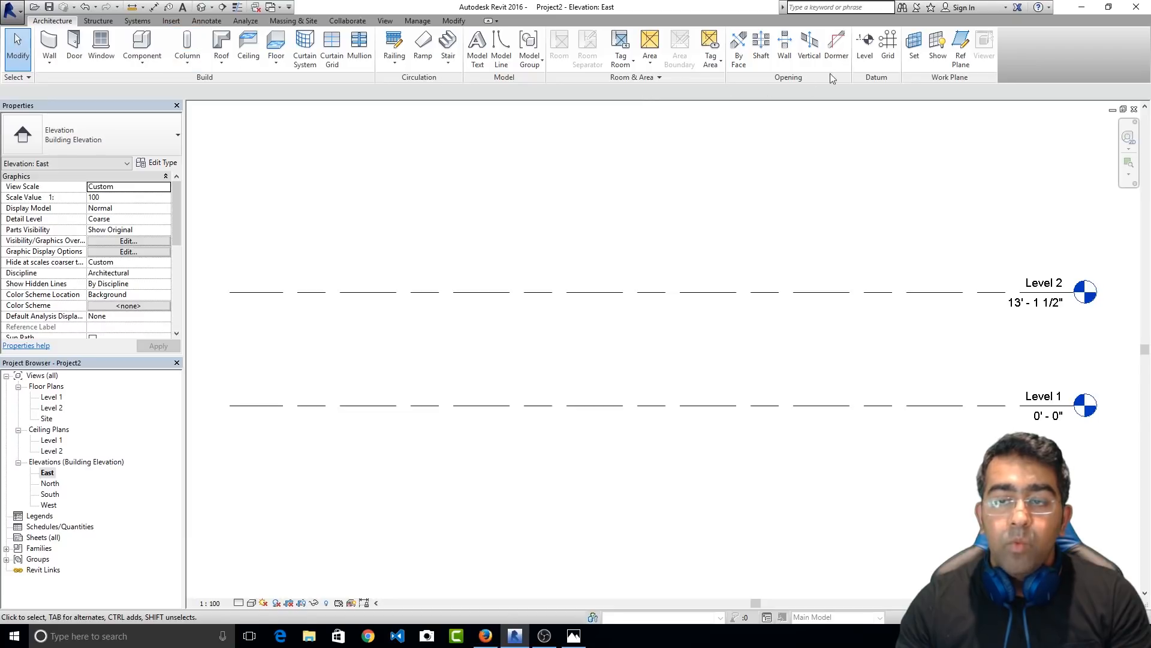
pyautogui.click(865, 57)
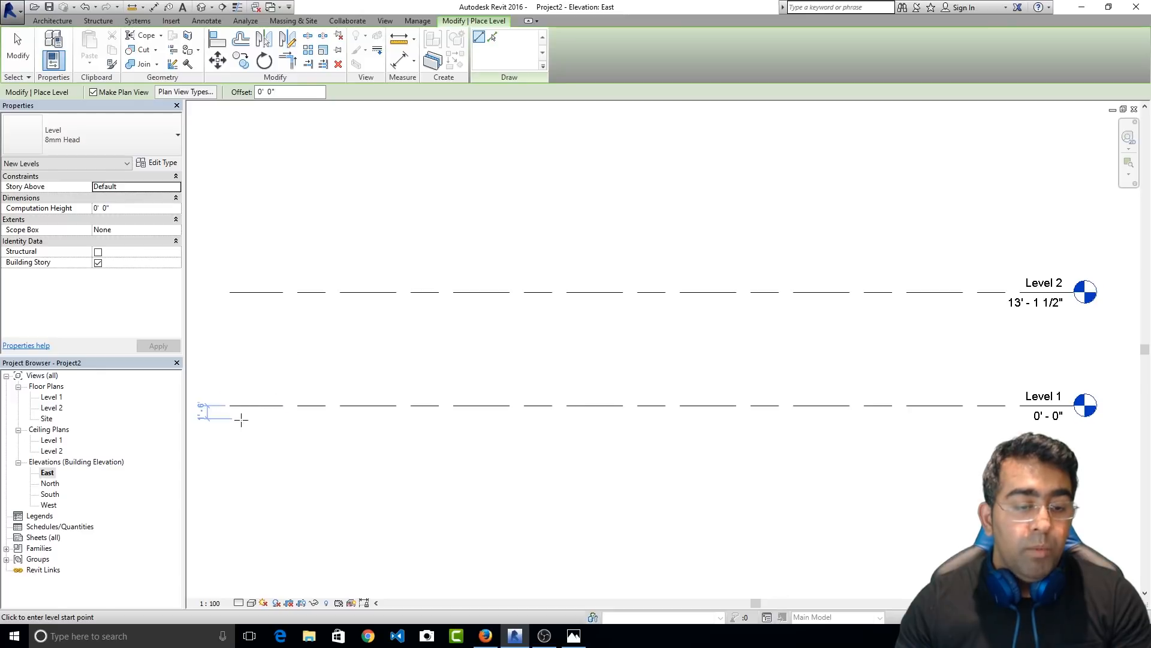
pyautogui.click(231, 440)
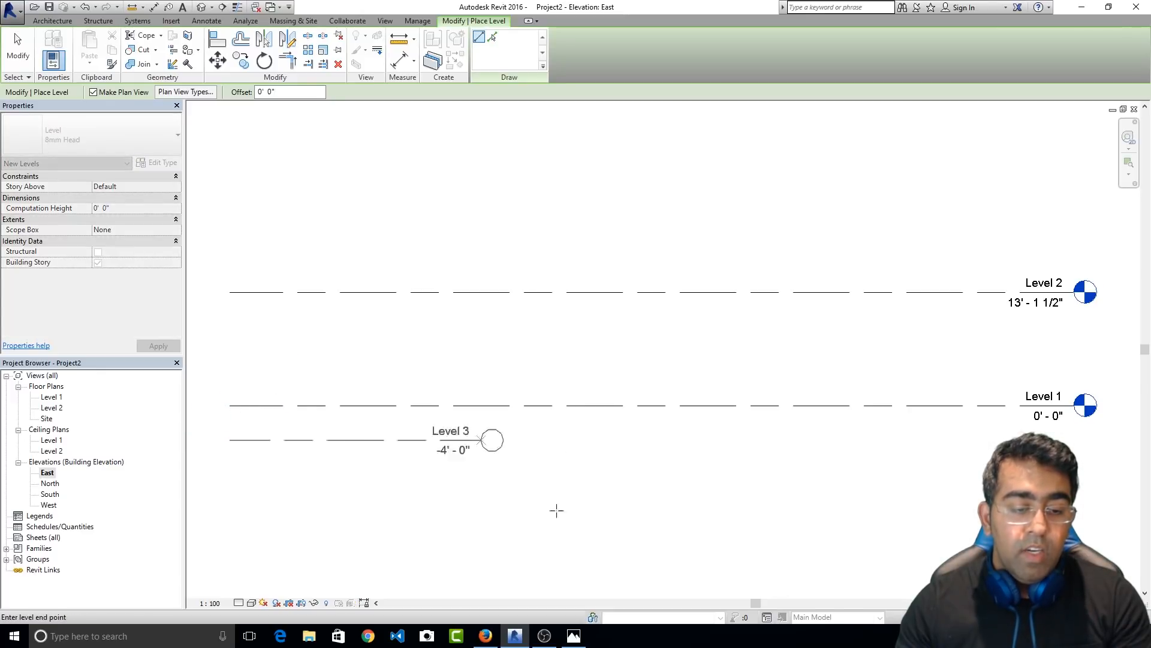
pyautogui.click(1080, 442)
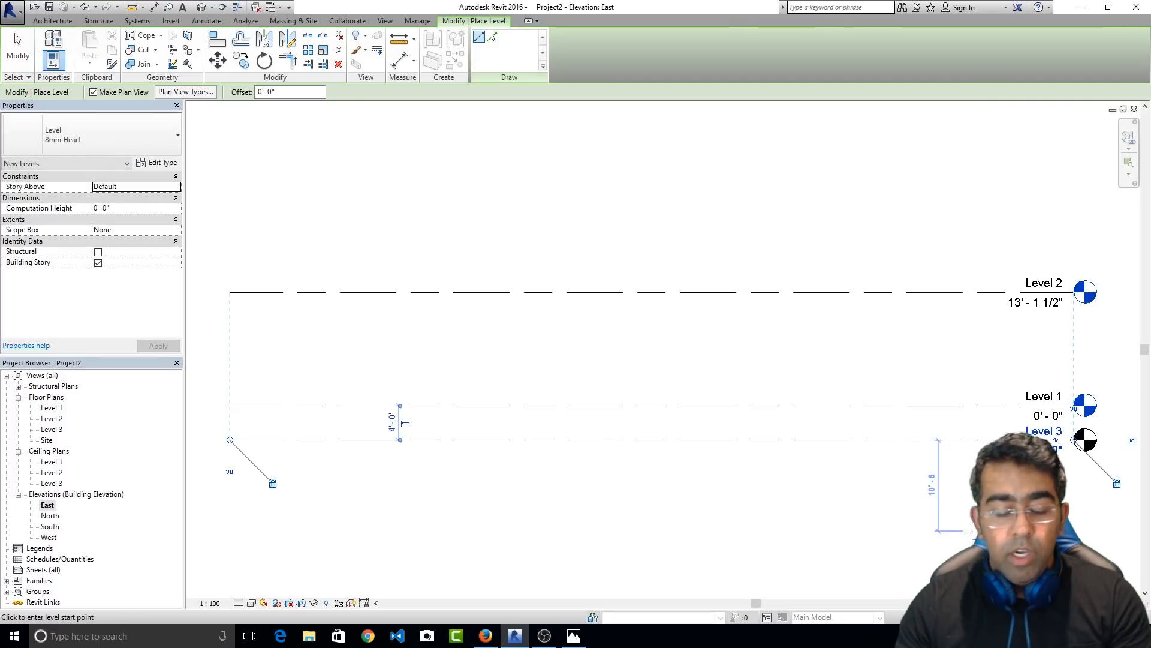
pyautogui.press('Escape')
pyautogui.press('Escape')
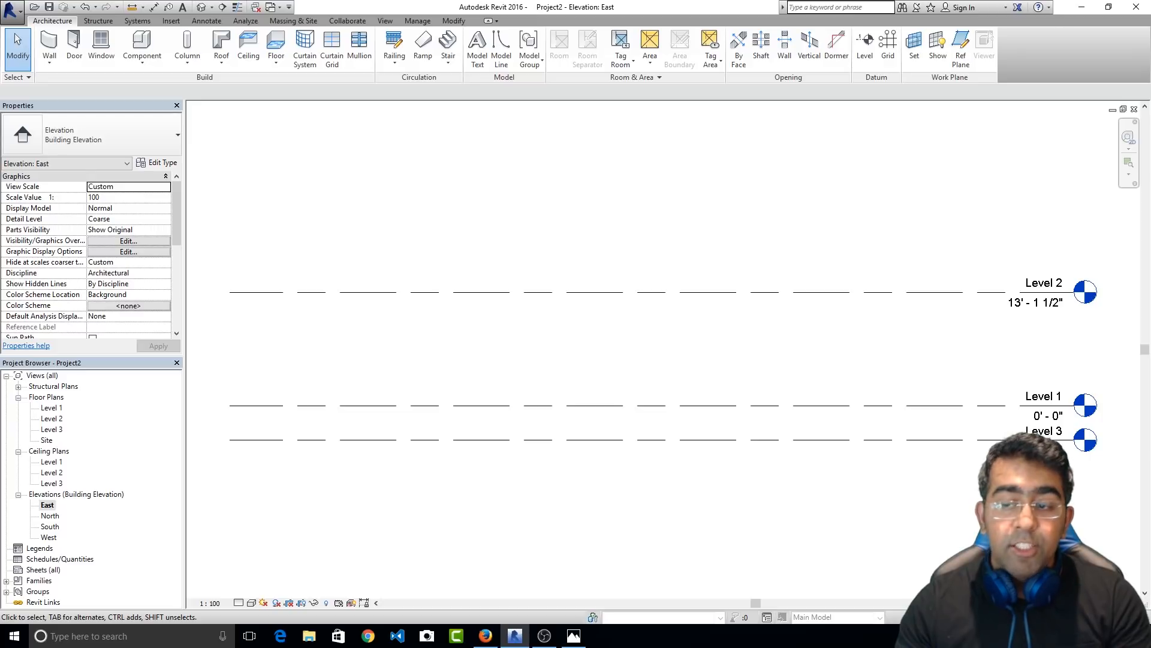
# Rename the Level 1 floor plan to Ground Floor, including its corresponding level and views
pyautogui.rightClick(51, 408)
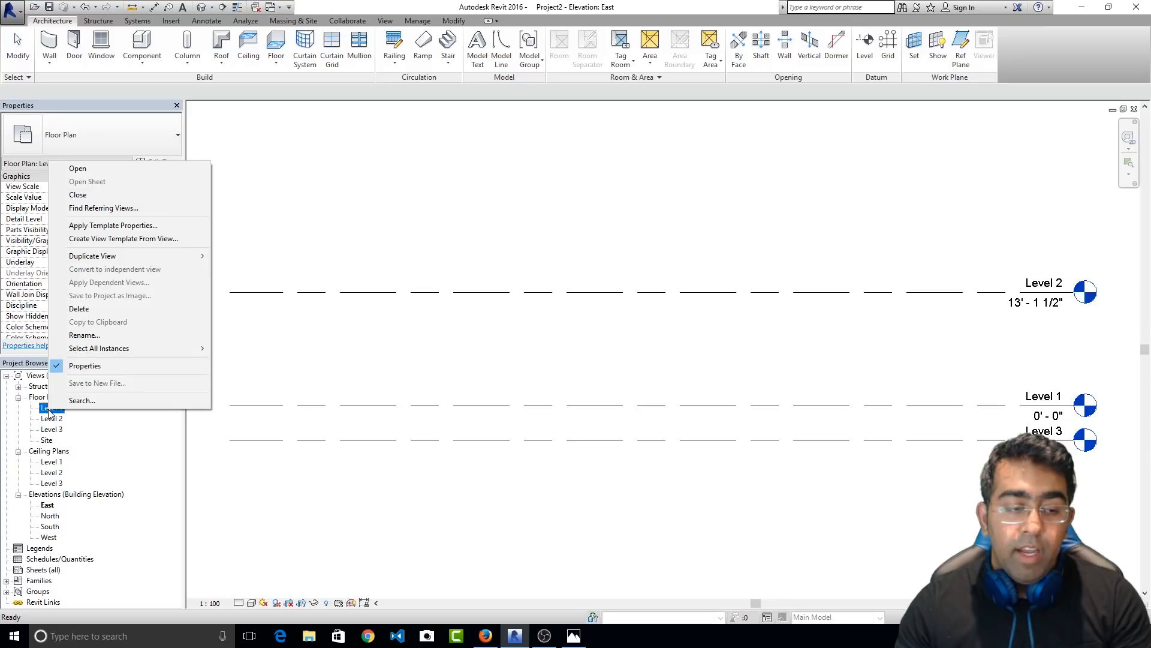
pyautogui.click(96, 336)
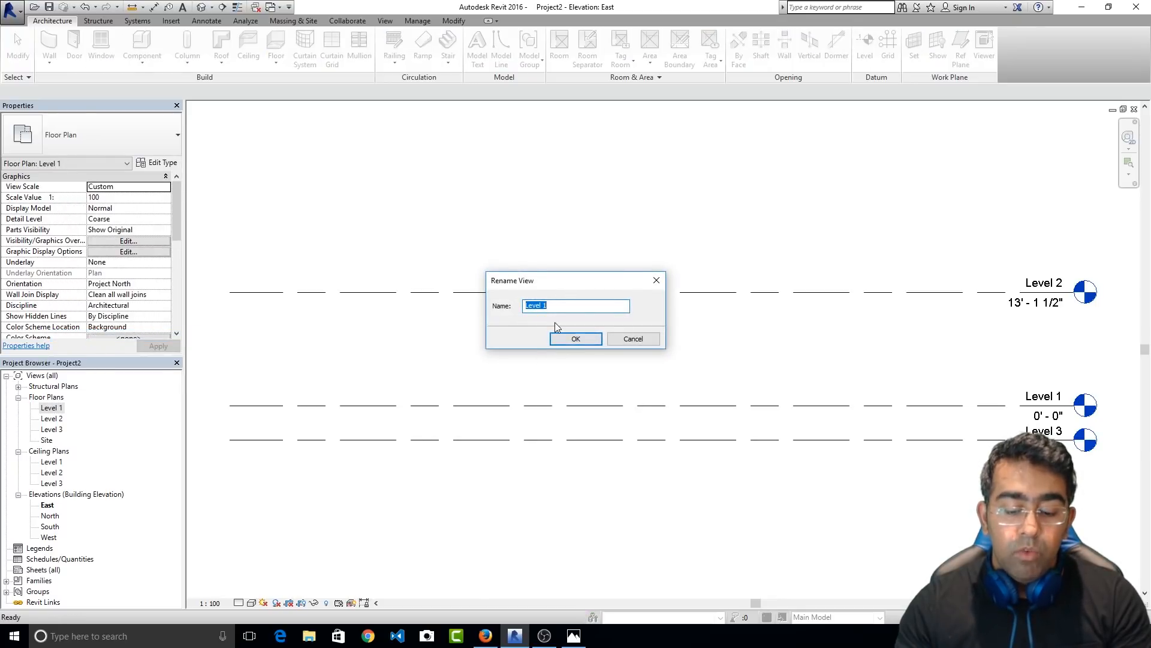
pyautogui.write('Ground Floor')
pyautogui.press('Return')
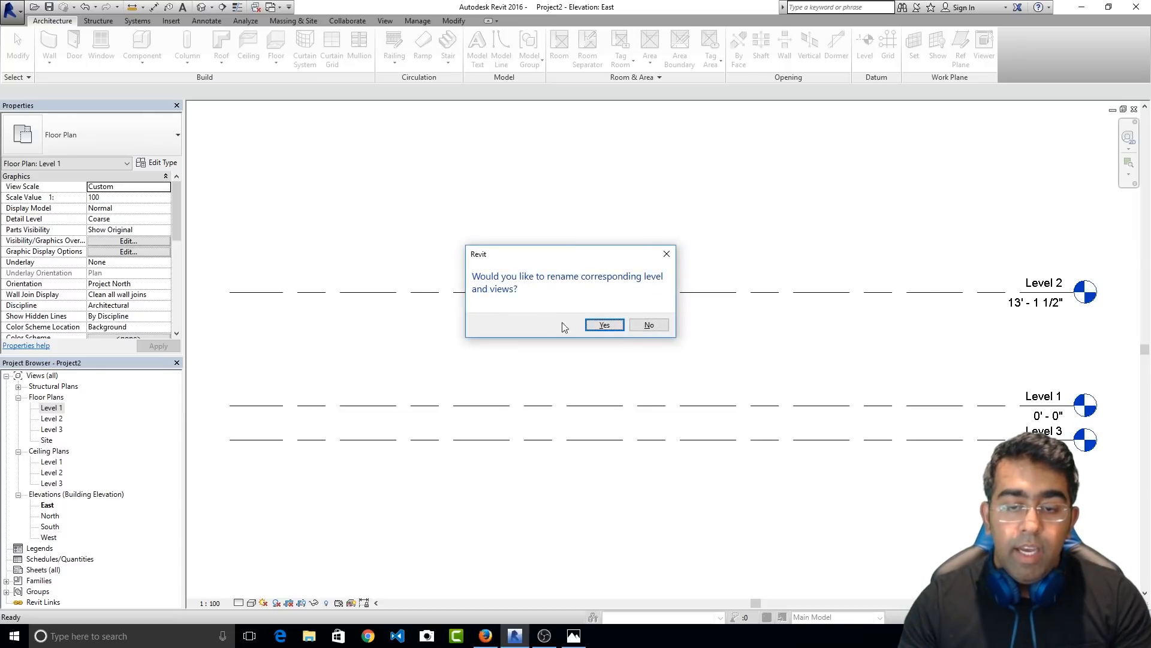
pyautogui.click(592, 325)
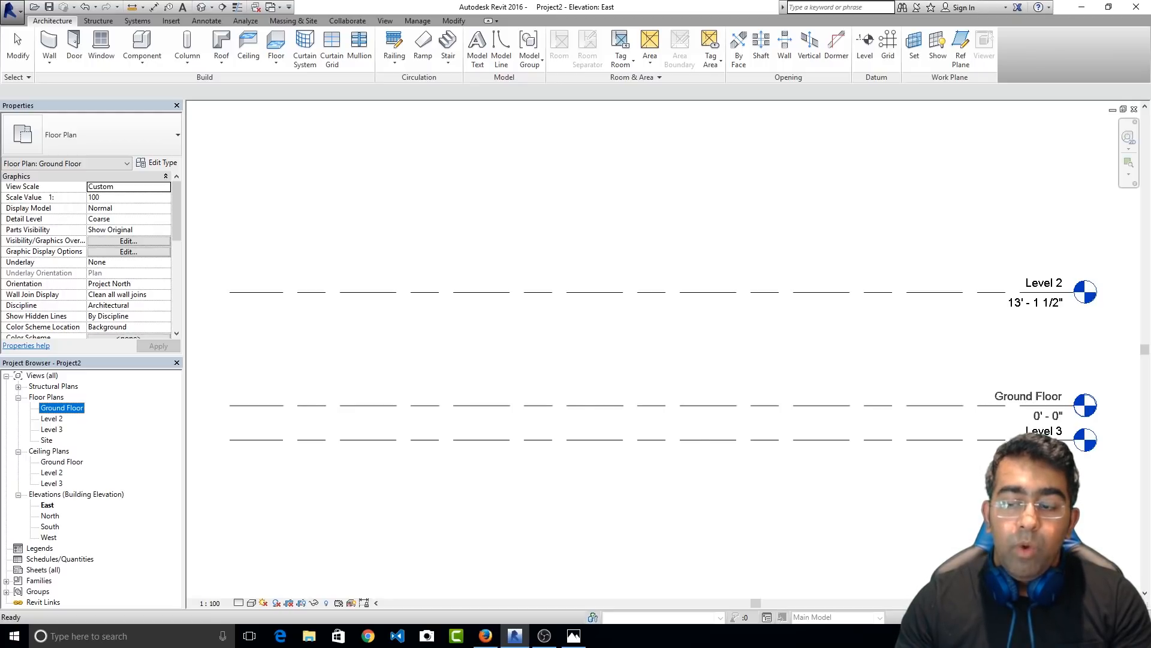
# Rename the lowest level, Level 3, to Foundation together with its corresponding views
pyautogui.doubleClick(1050, 432)
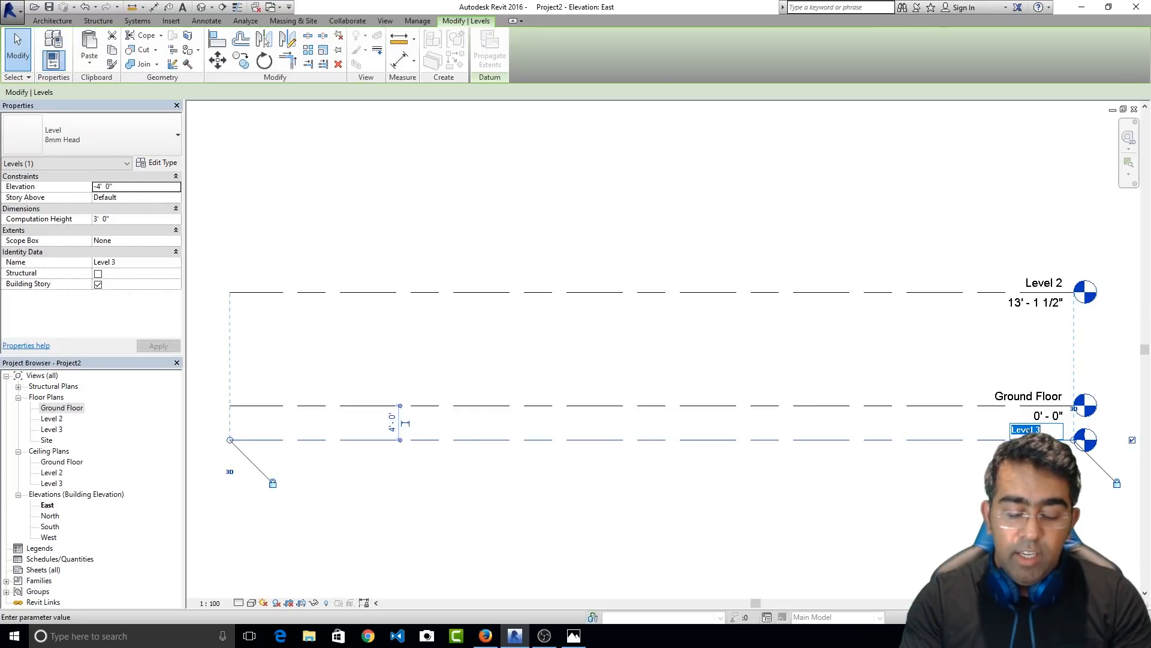
pyautogui.write('Foundation')
pyautogui.press('Return')
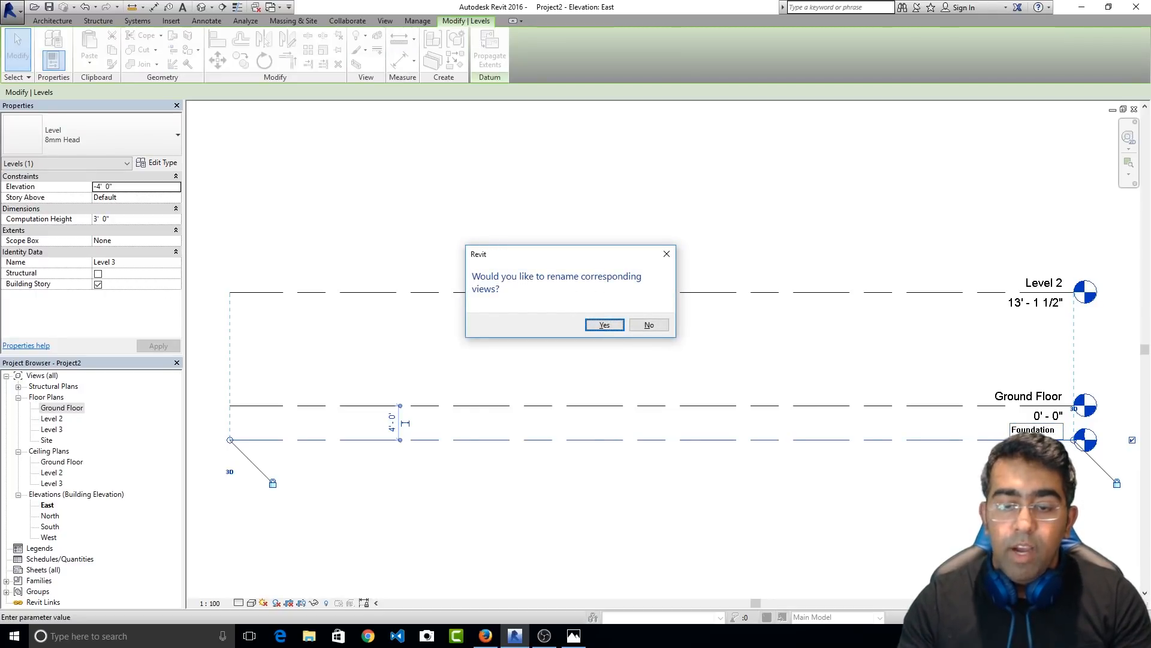
pyautogui.click(604, 325)
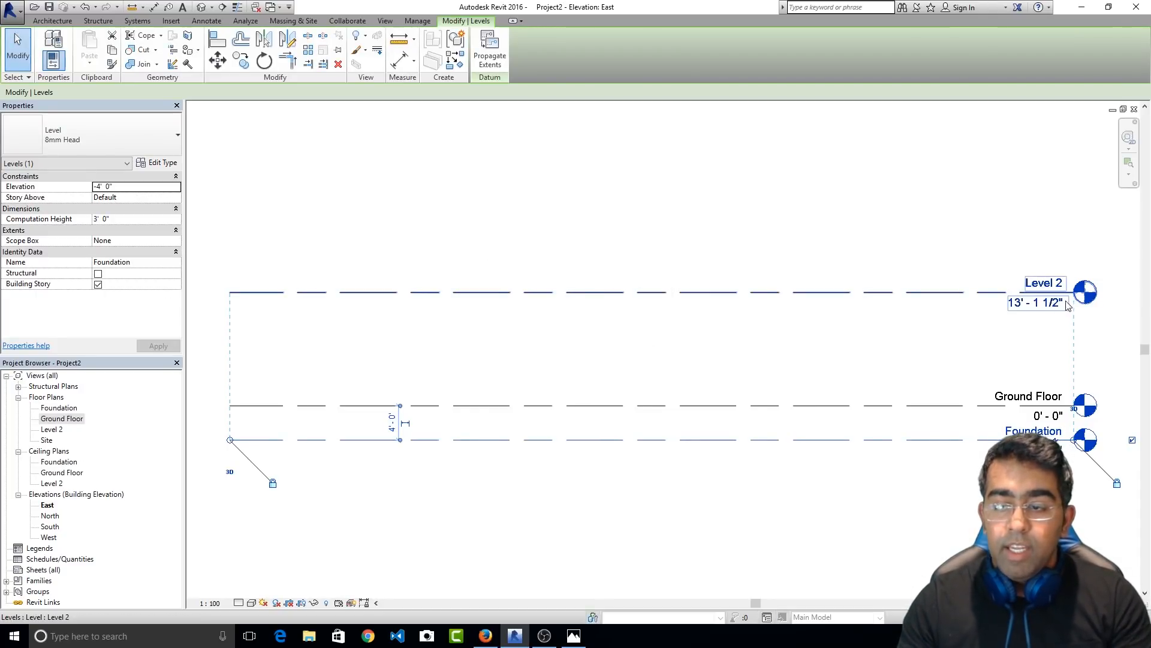
# Rename Level 2 to Floor 1 together with its corresponding views
pyautogui.click(1056, 285)
pyautogui.rightClick(1050, 284)
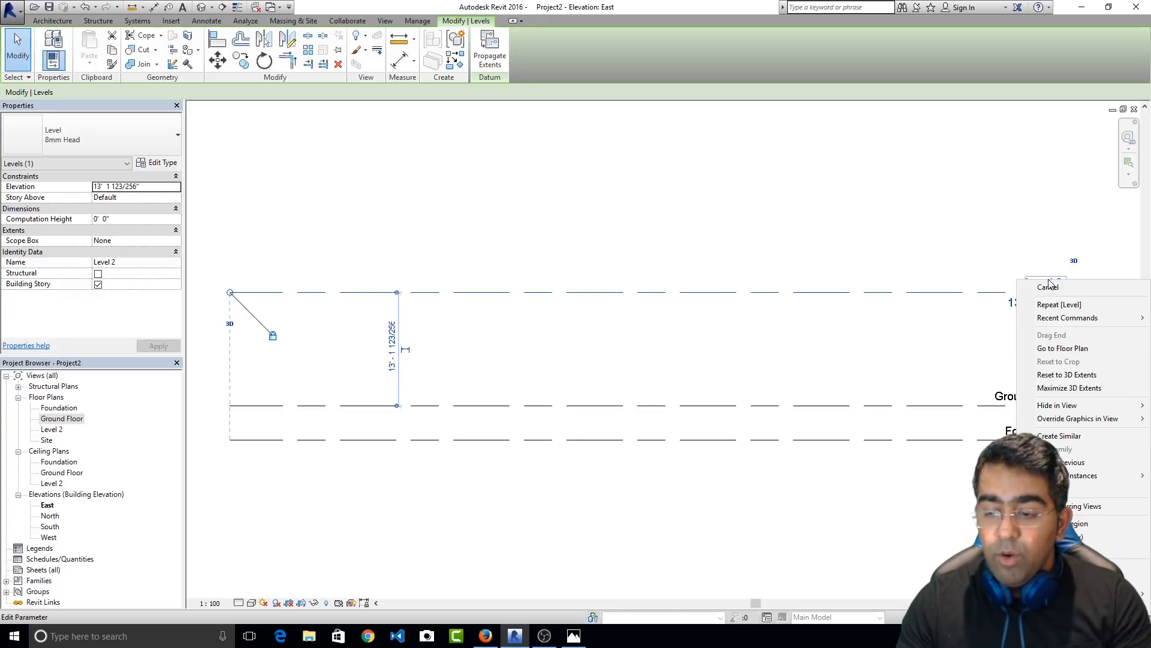
pyautogui.click(1054, 278)
pyautogui.click(1055, 283)
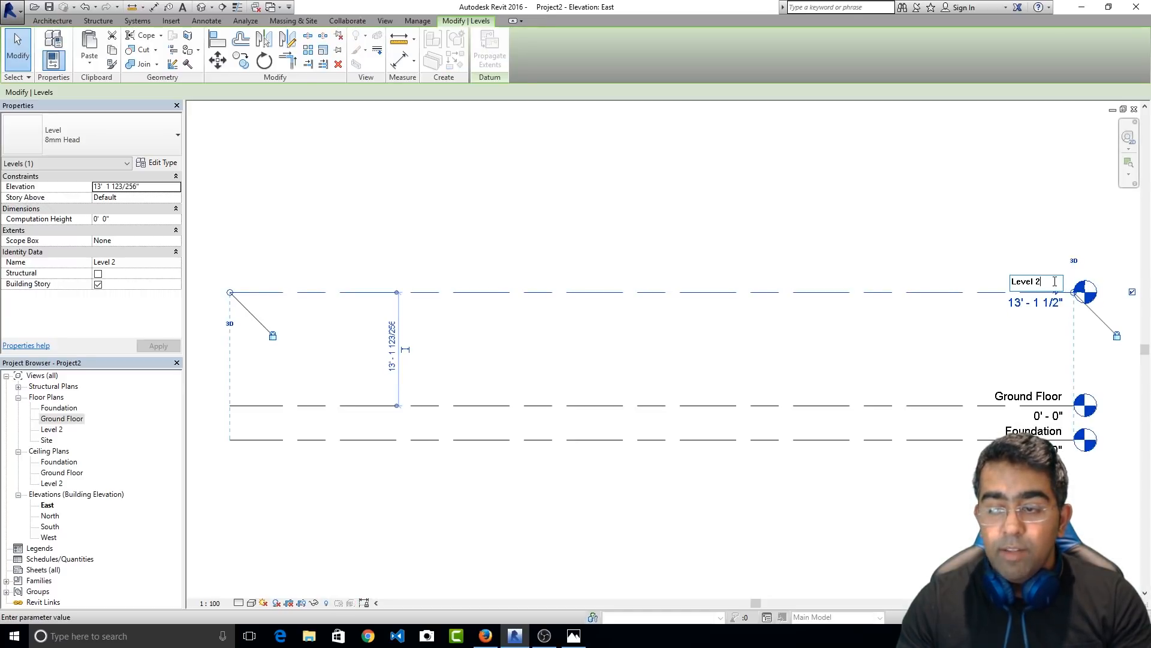
pyautogui.press('BackSpace')
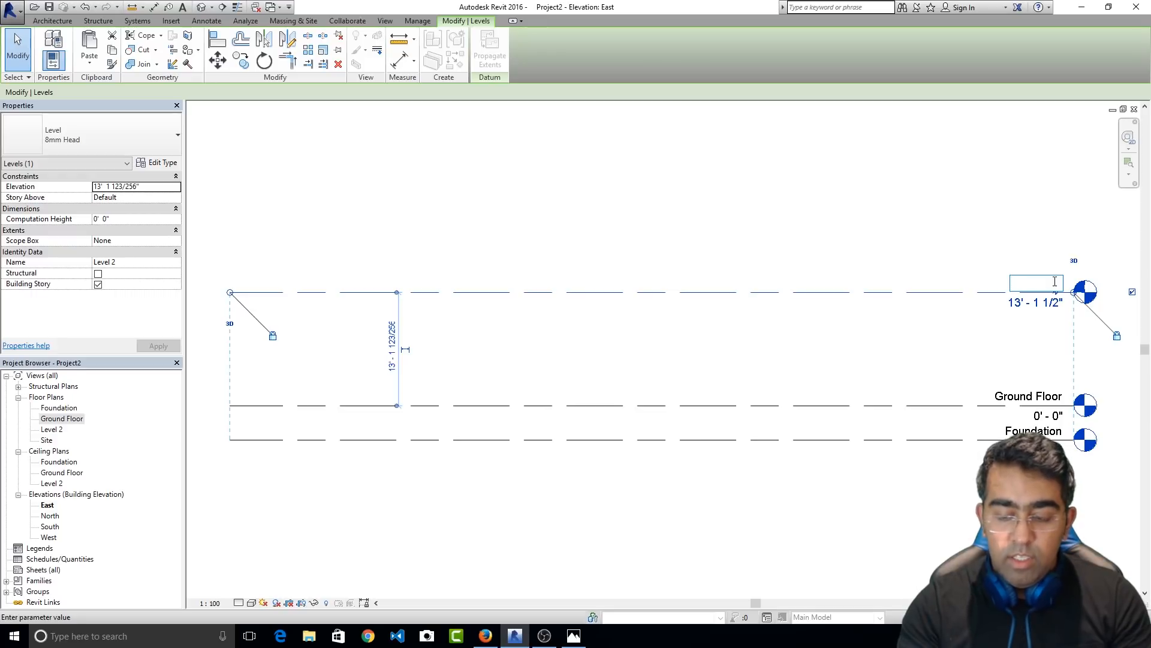
pyautogui.write('Floor 1')
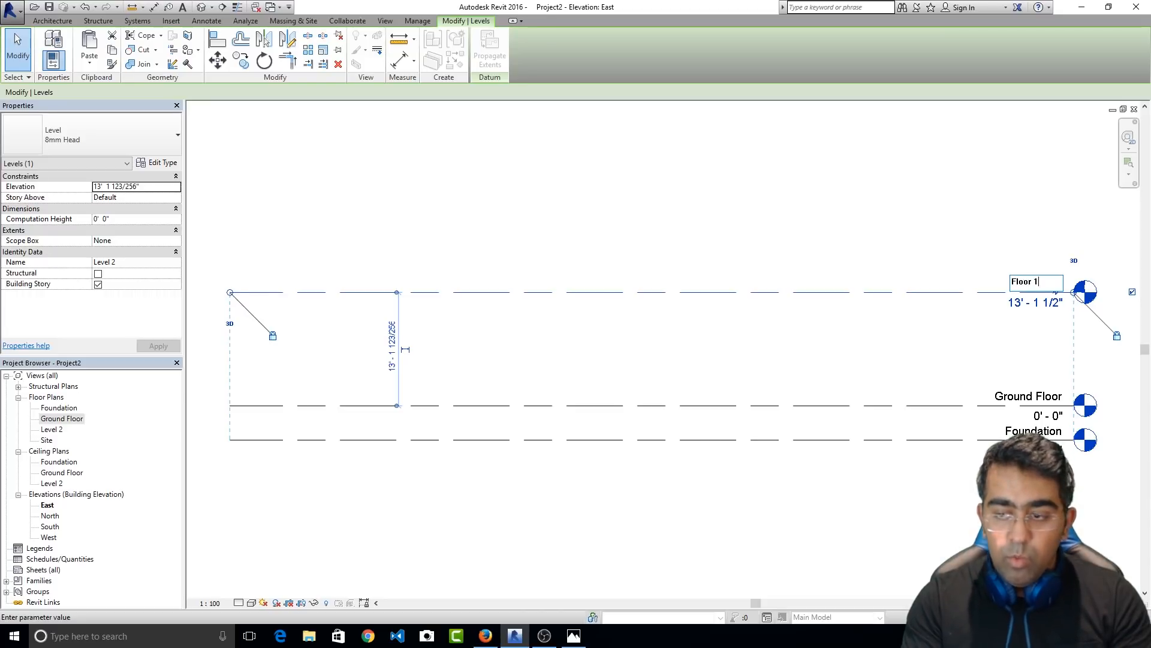
pyautogui.press('Return')
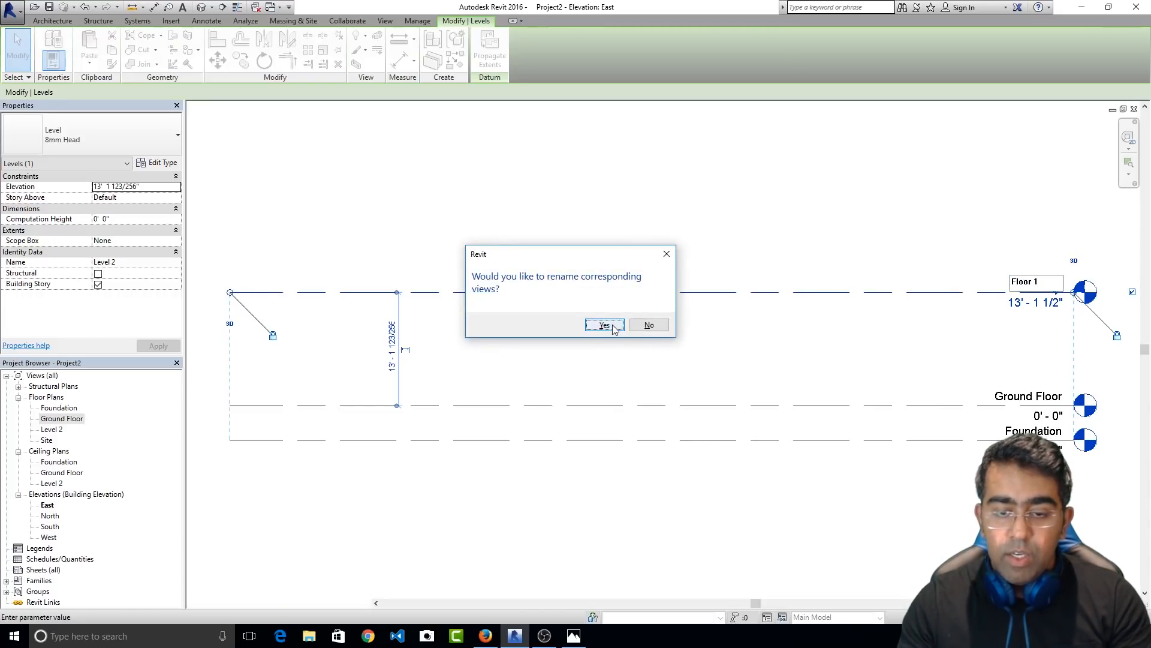
pyautogui.click(604, 324)
pyautogui.press('Escape')
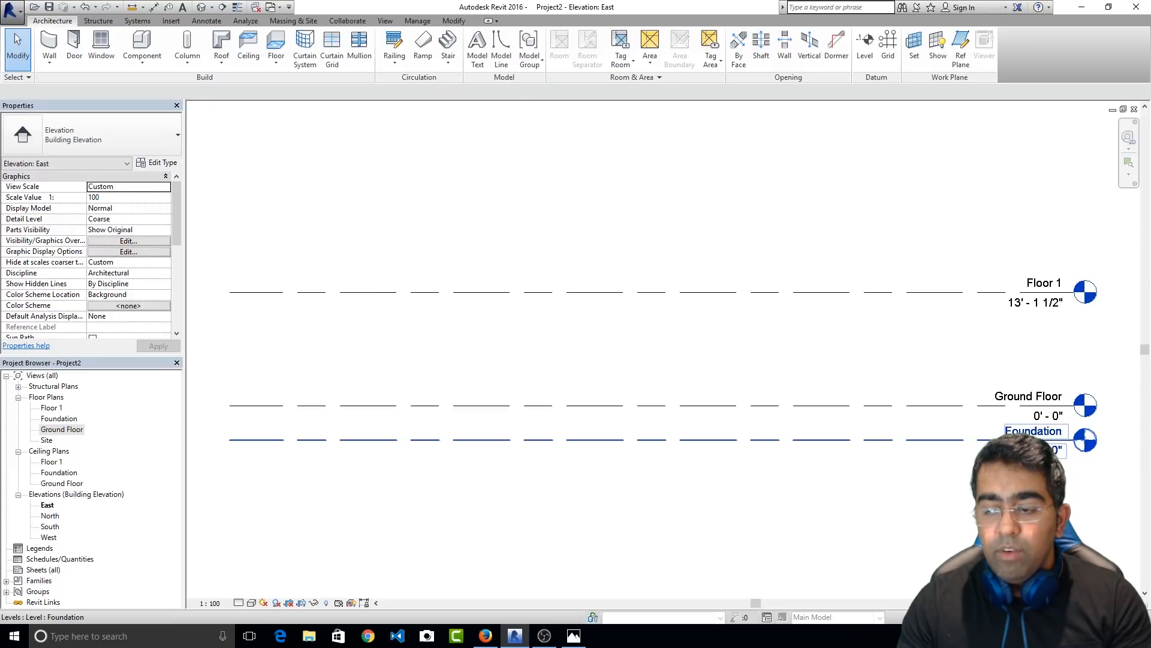
# Set the Foundation level's elevation to -2' in the East elevation
pyautogui.click(1011, 403)
pyautogui.click(1040, 284)
pyautogui.press('Escape')
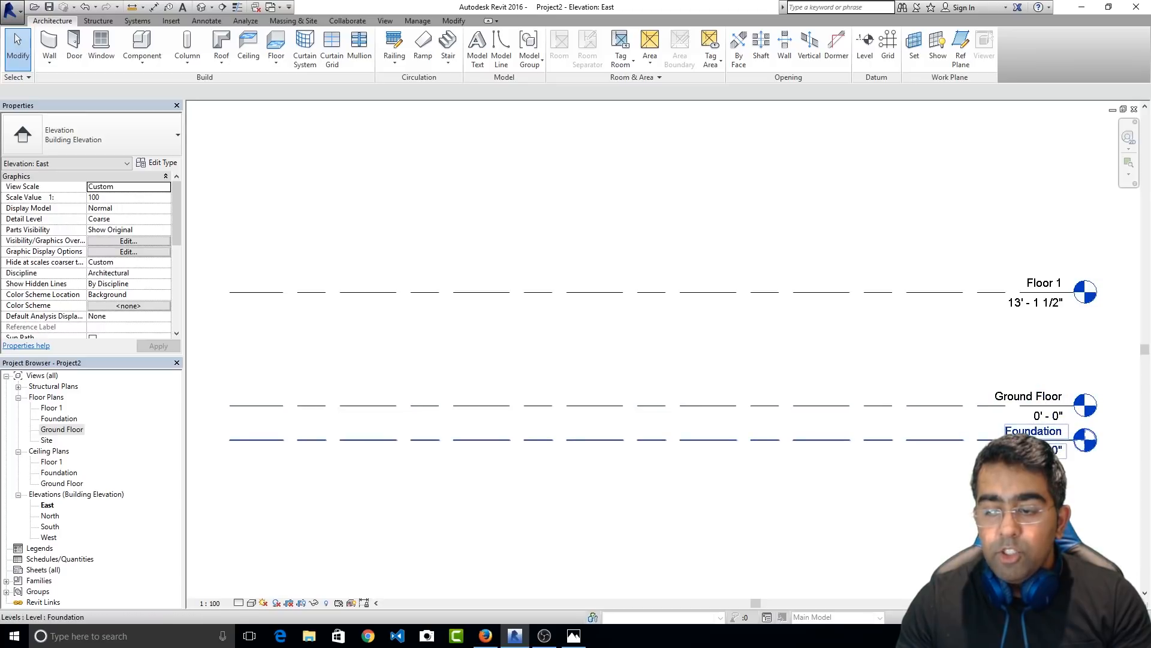
pyautogui.click(1042, 449)
pyautogui.click(1056, 450)
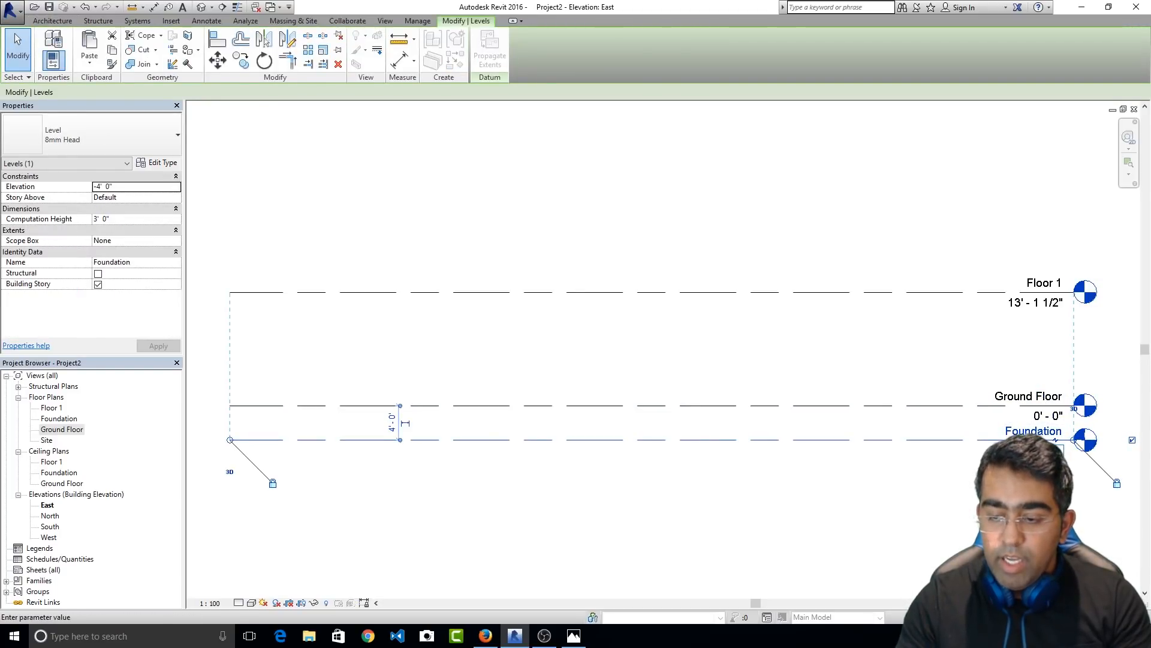
pyautogui.write('-2')
pyautogui.press('Return')
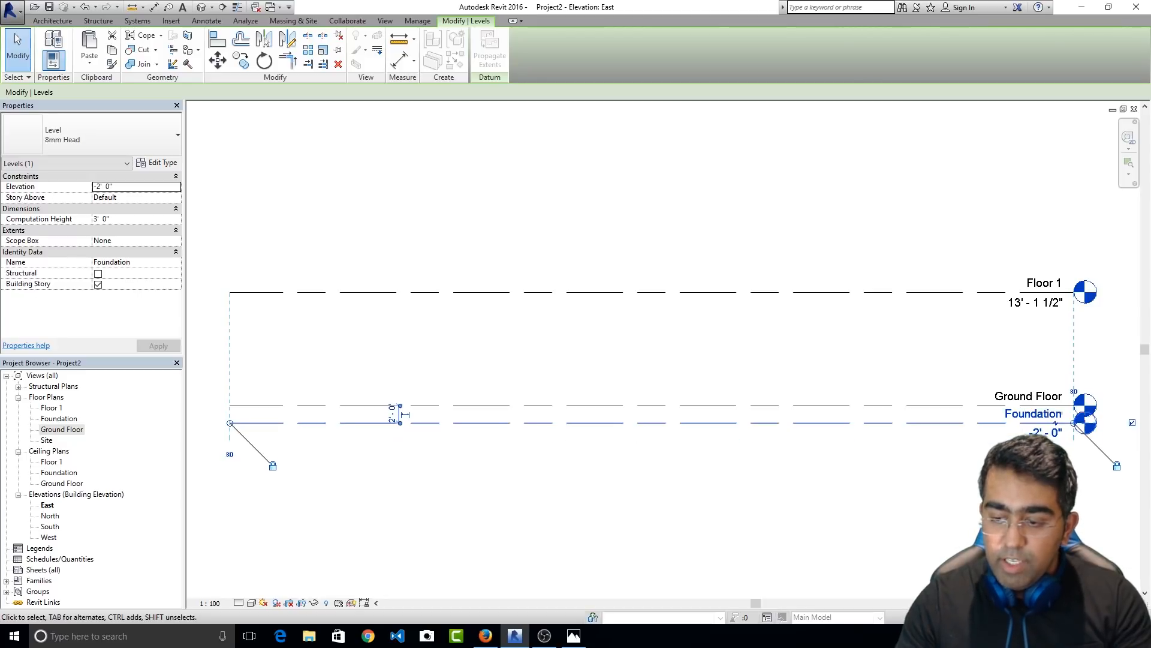
pyautogui.press('Escape')
pyautogui.scroll(3, 1059, 406)
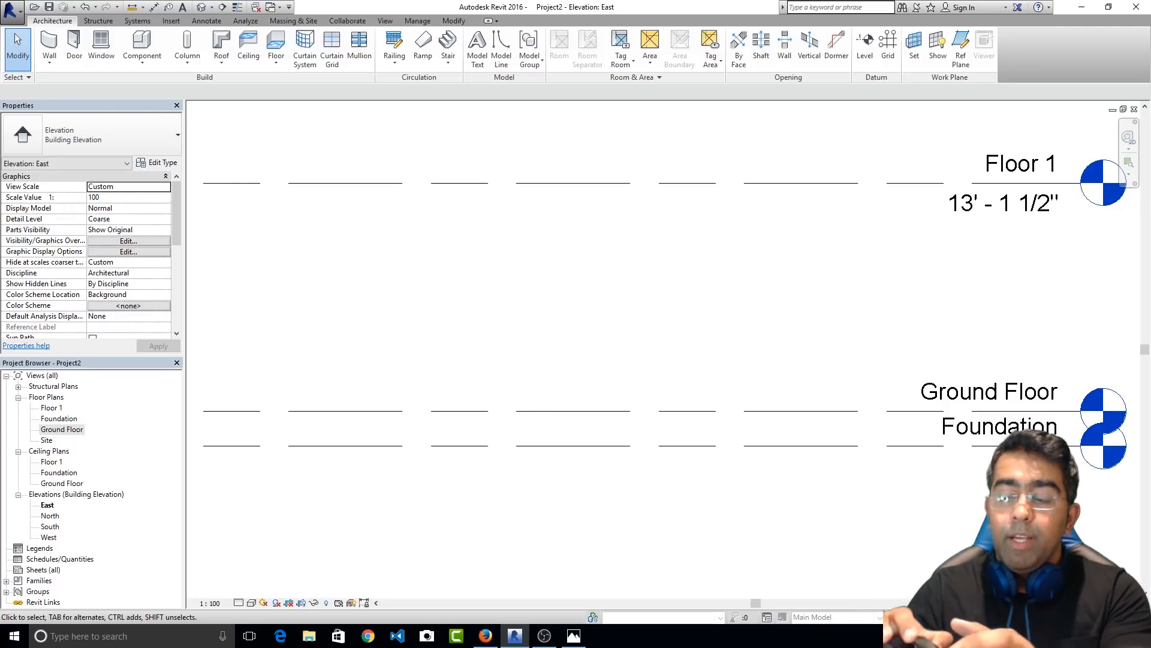
pyautogui.scroll(-4, 988, 573)
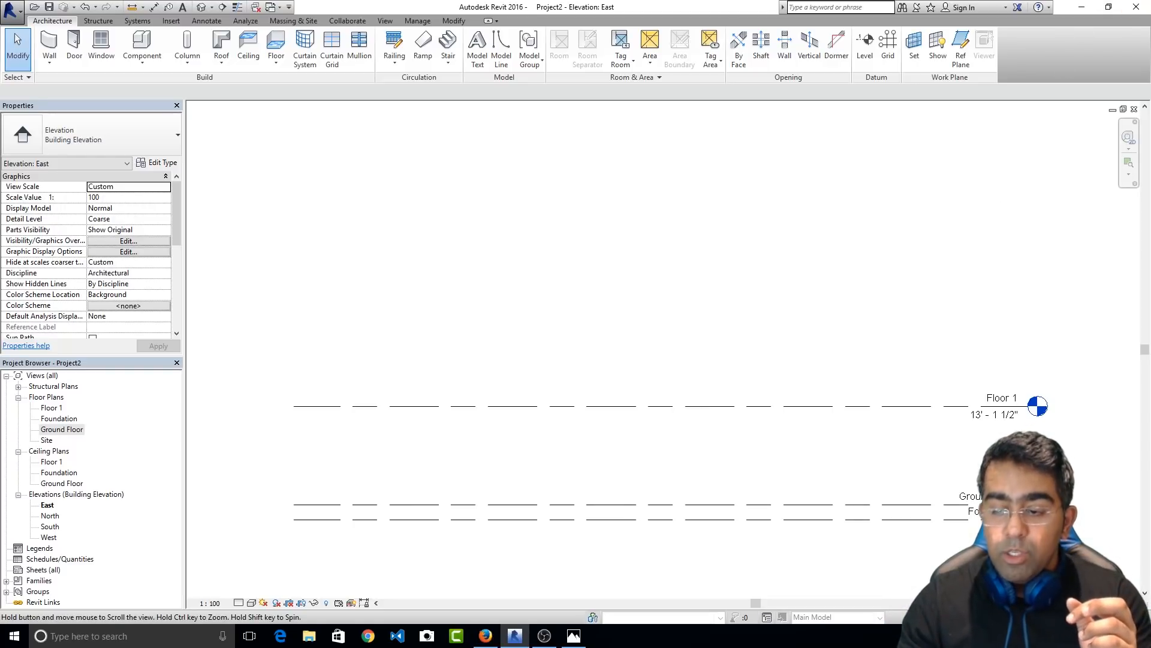
# Add an elbow to the Foundation level line and pull its level head down, clear of the Ground Floor label
pyautogui.moveTo(1057, 479); pyautogui.dragTo(839, 355, button='middle')
pyautogui.scroll(3, 831, 336)
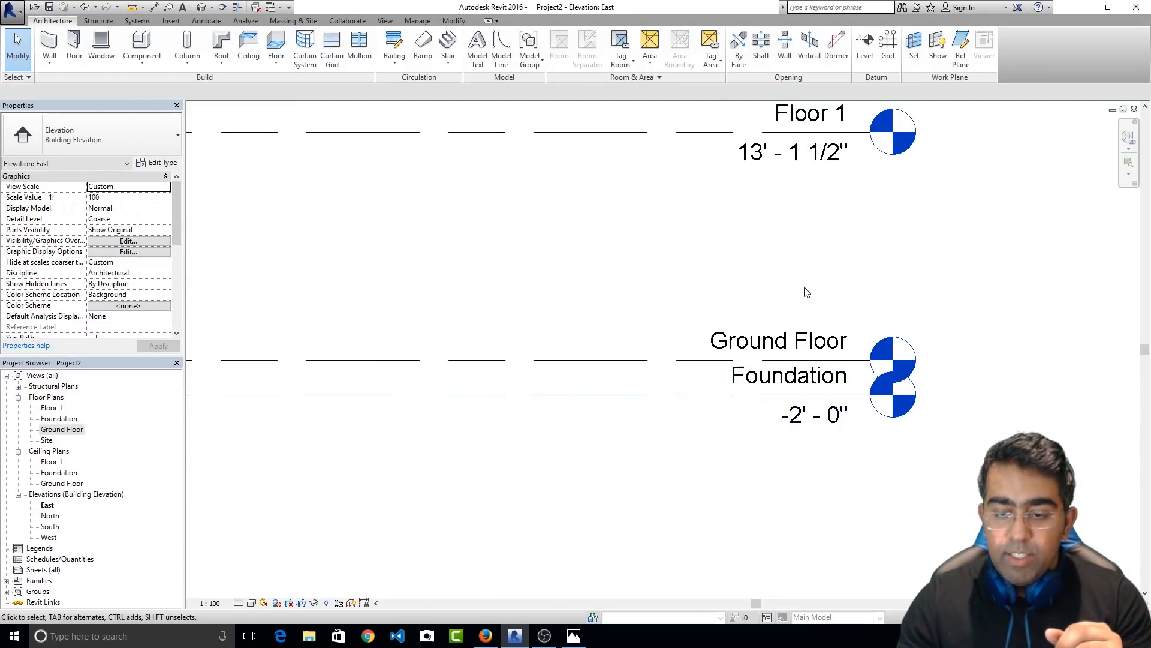
pyautogui.moveTo(804, 290); pyautogui.dragTo(852, 303, button='middle')
pyautogui.click(855, 378)
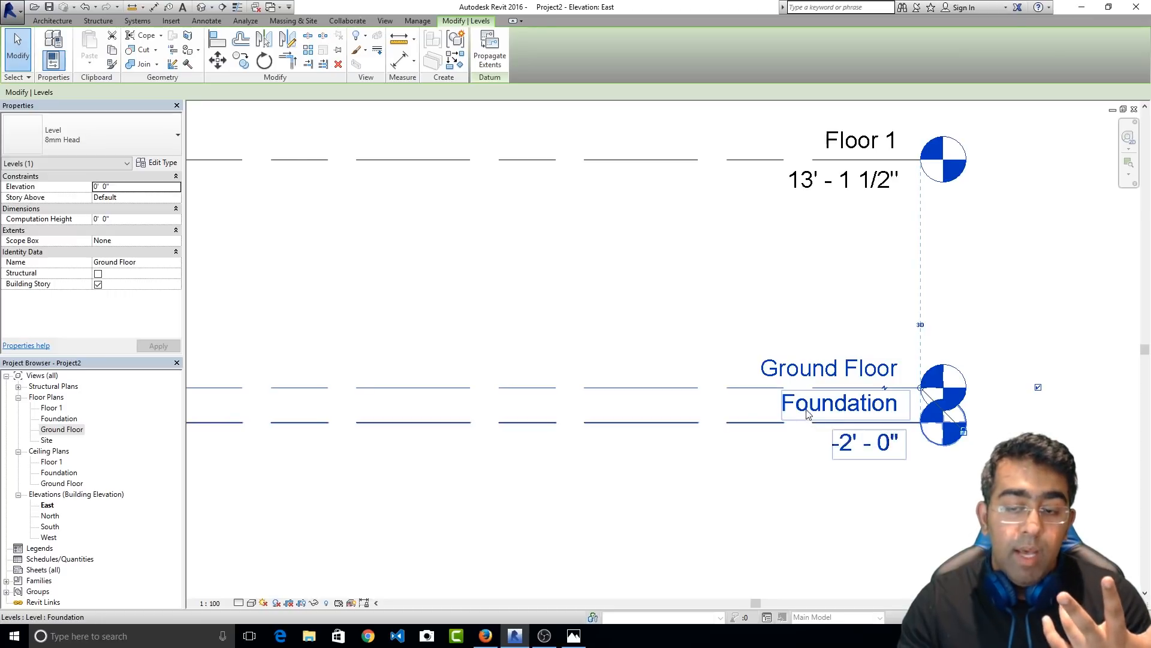
pyautogui.click(753, 423)
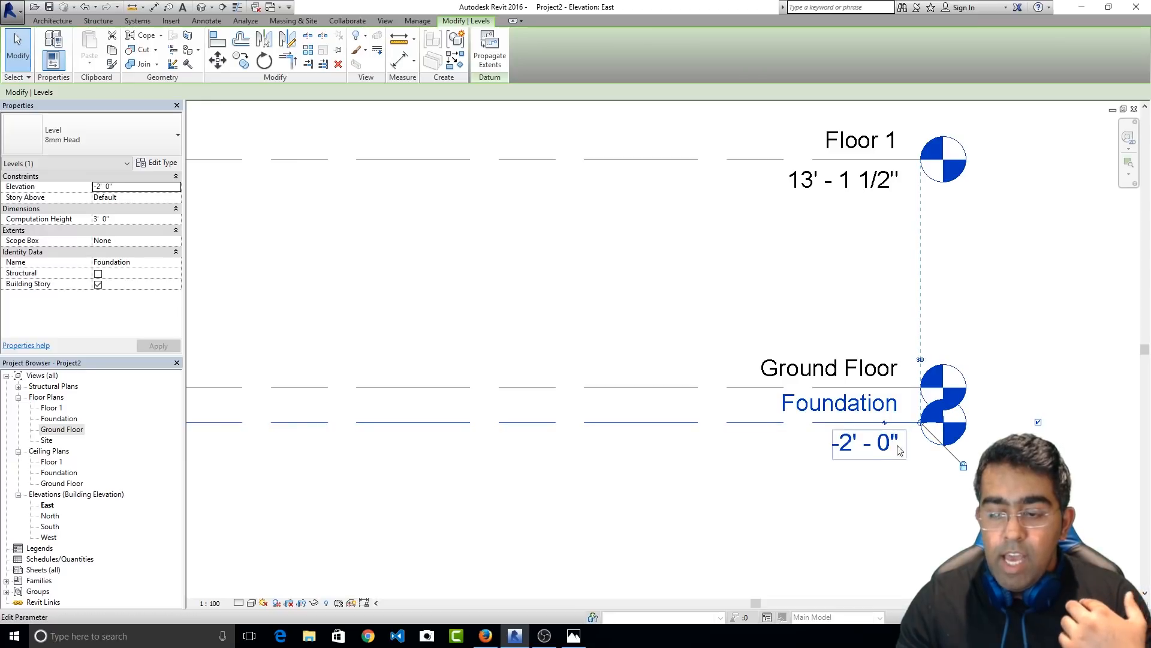
pyautogui.scroll(1, 896, 442)
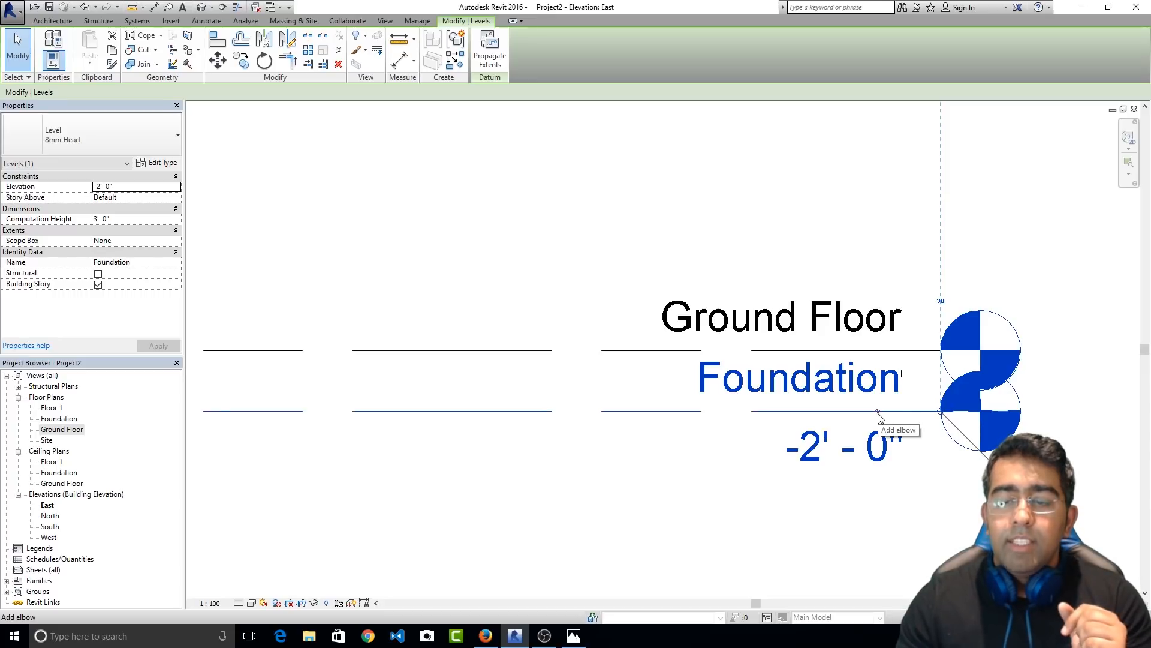
pyautogui.click(878, 414)
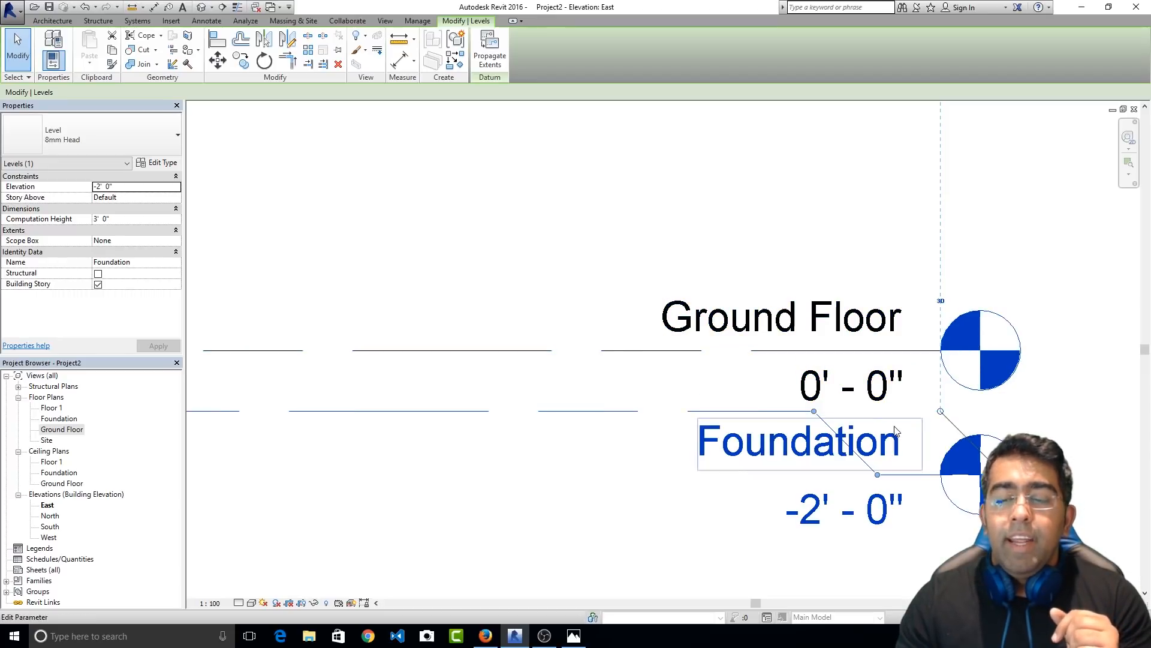
pyautogui.scroll(-2, 776, 398)
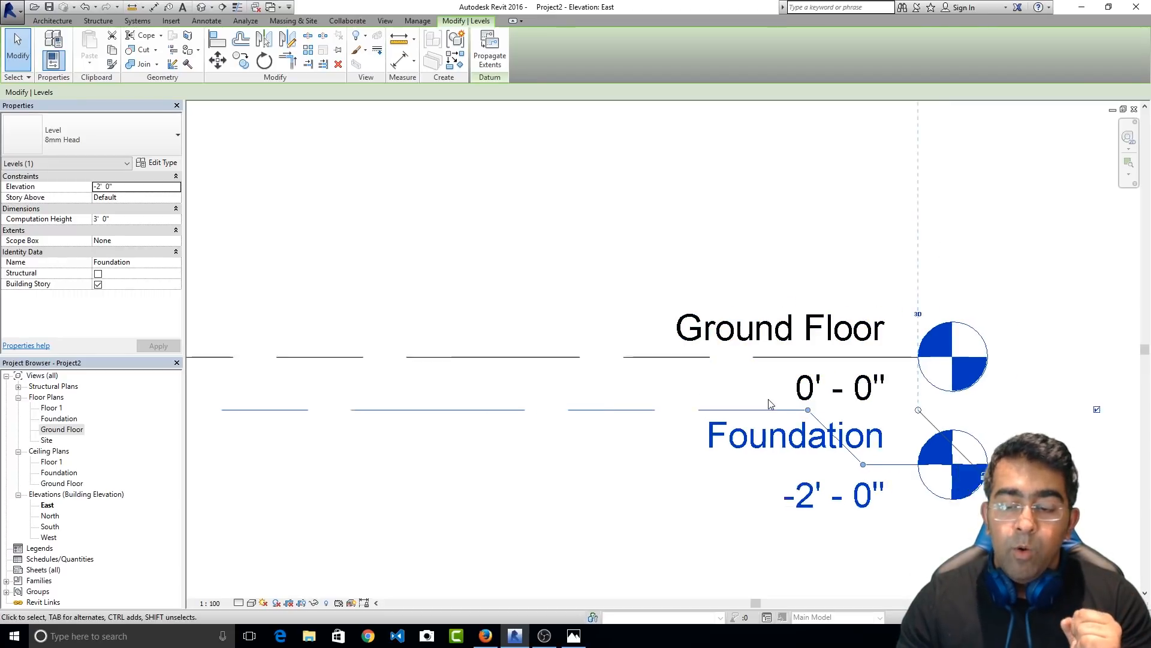
pyautogui.moveTo(850, 463); pyautogui.dragTo(789, 501)
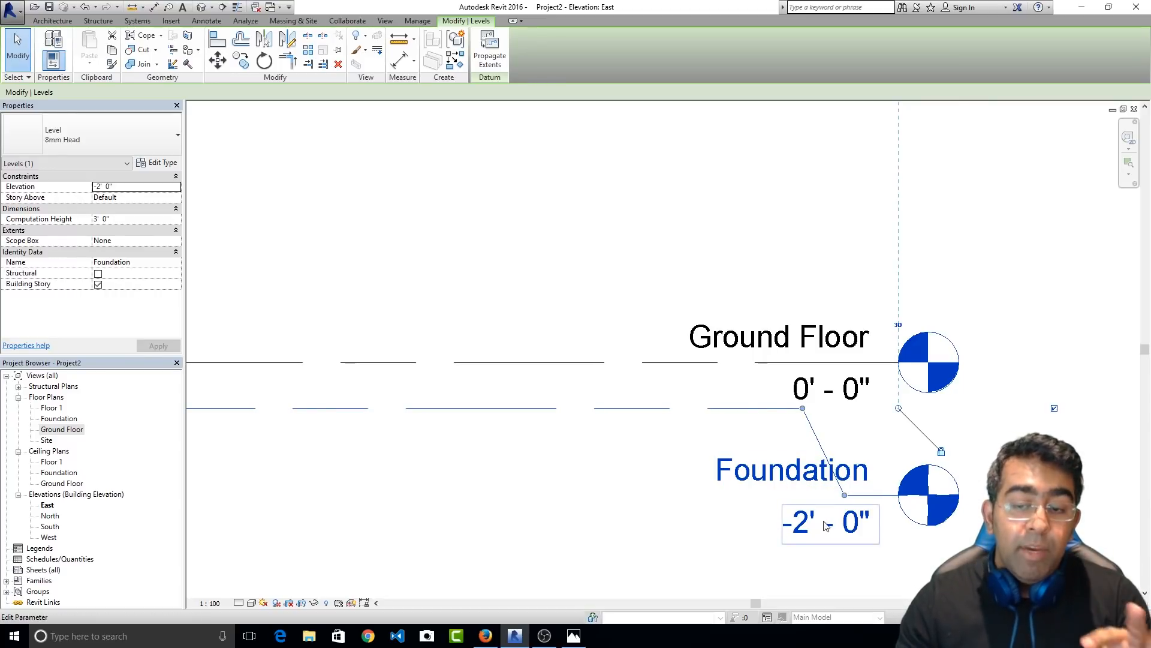
# Set the Ground Floor level's elevation to 0' 9"
pyautogui.scroll(-2, 634, 456)
pyautogui.moveTo(634, 461); pyautogui.dragTo(779, 425, button='middle')
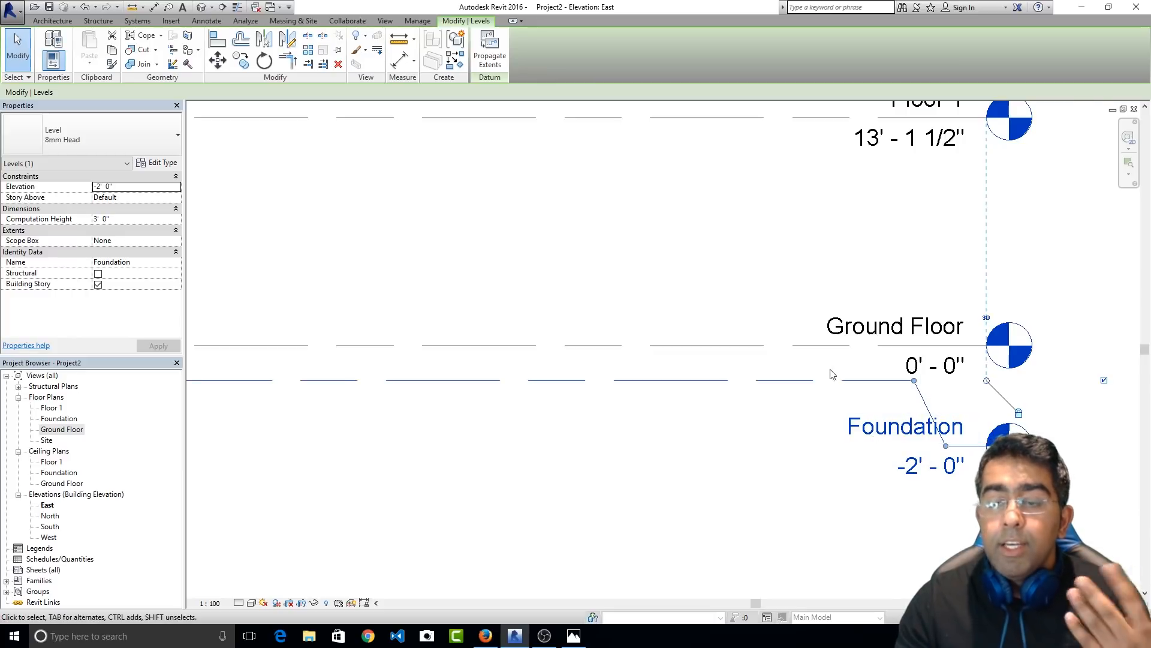
pyautogui.click(911, 346)
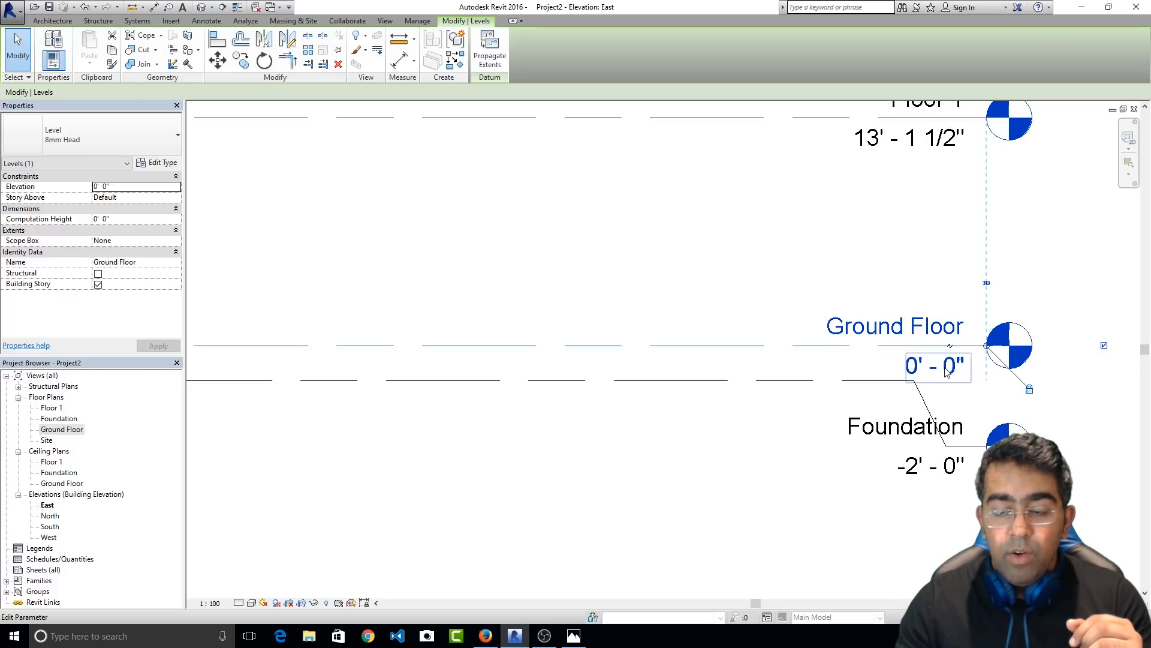
pyautogui.click(915, 369)
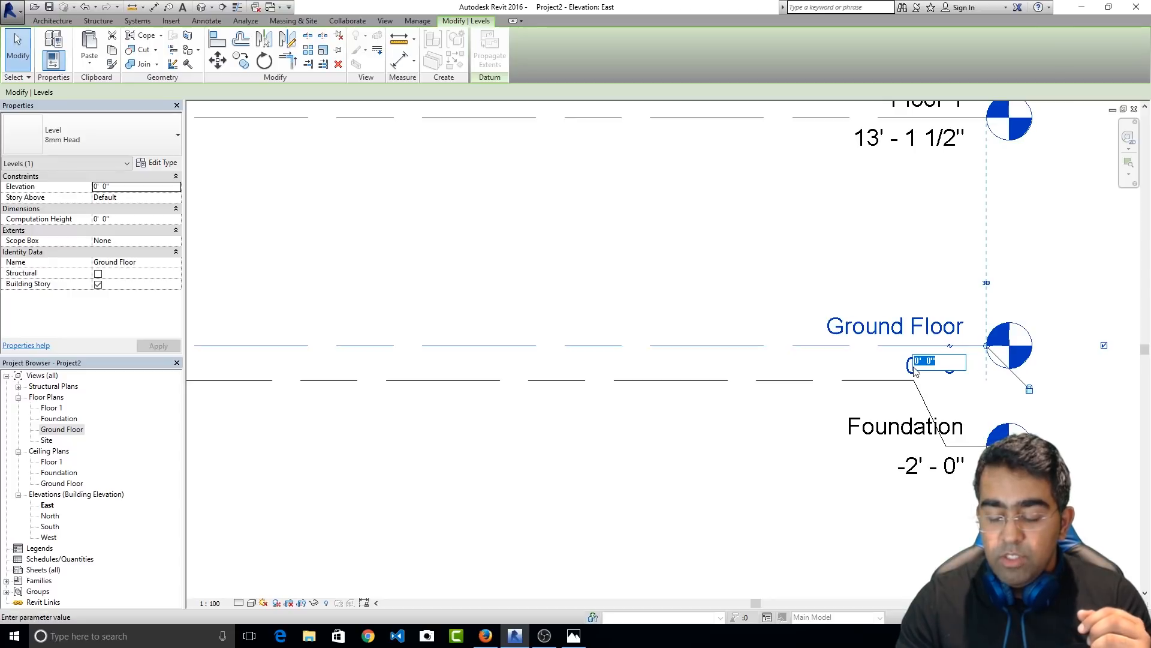
pyautogui.write("0'")
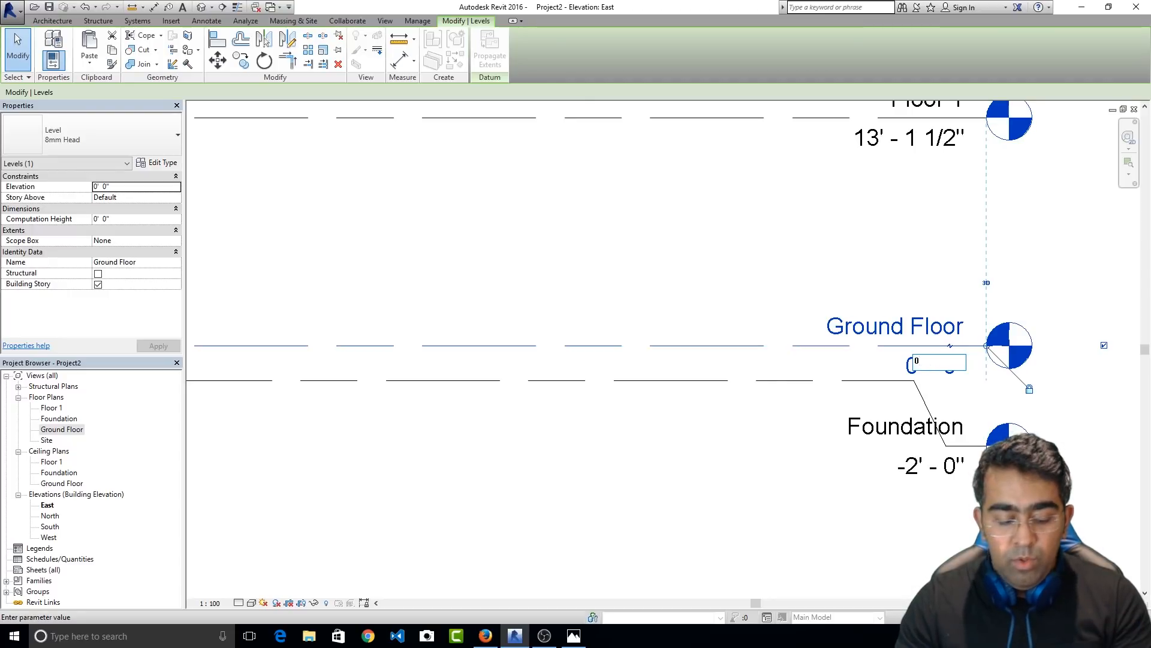
pyautogui.write(' 9')
pyautogui.press('Return')
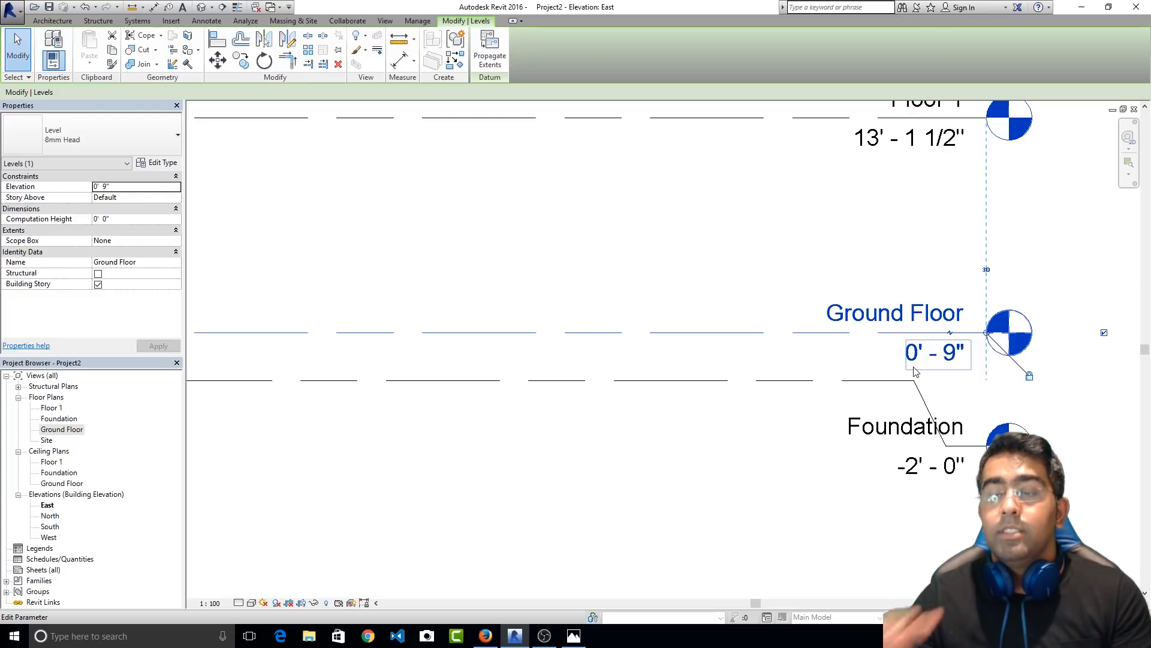
pyautogui.press('Escape')
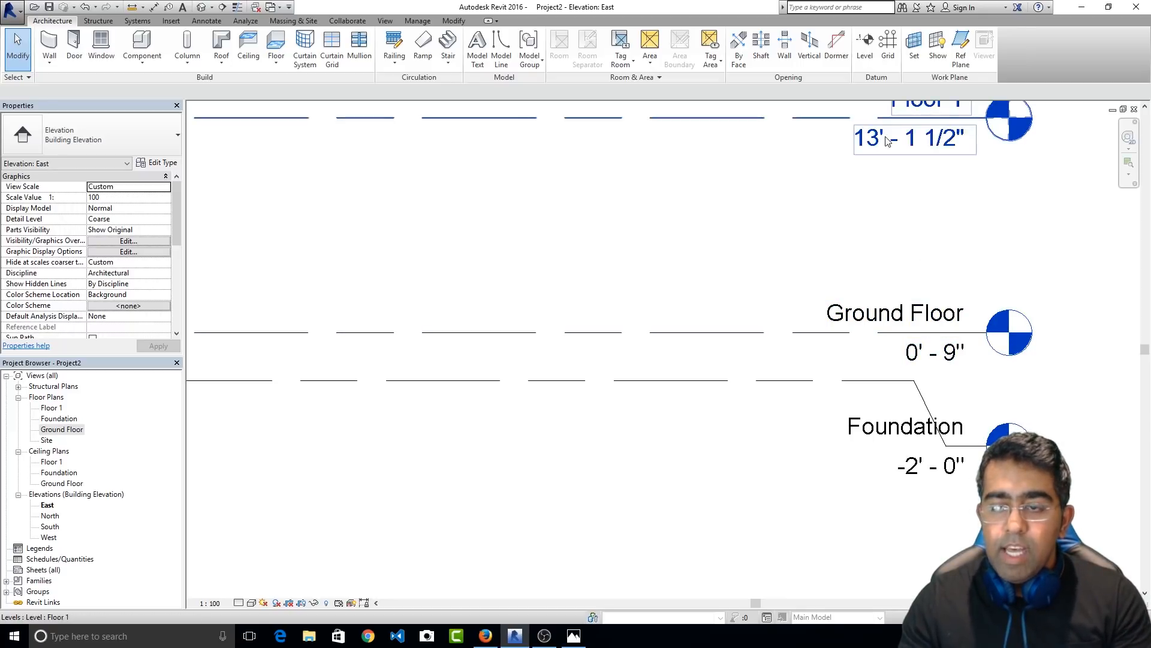
# Set the Floor 1 level's elevation to 10' 9"
pyautogui.scroll(-1, 771, 222)
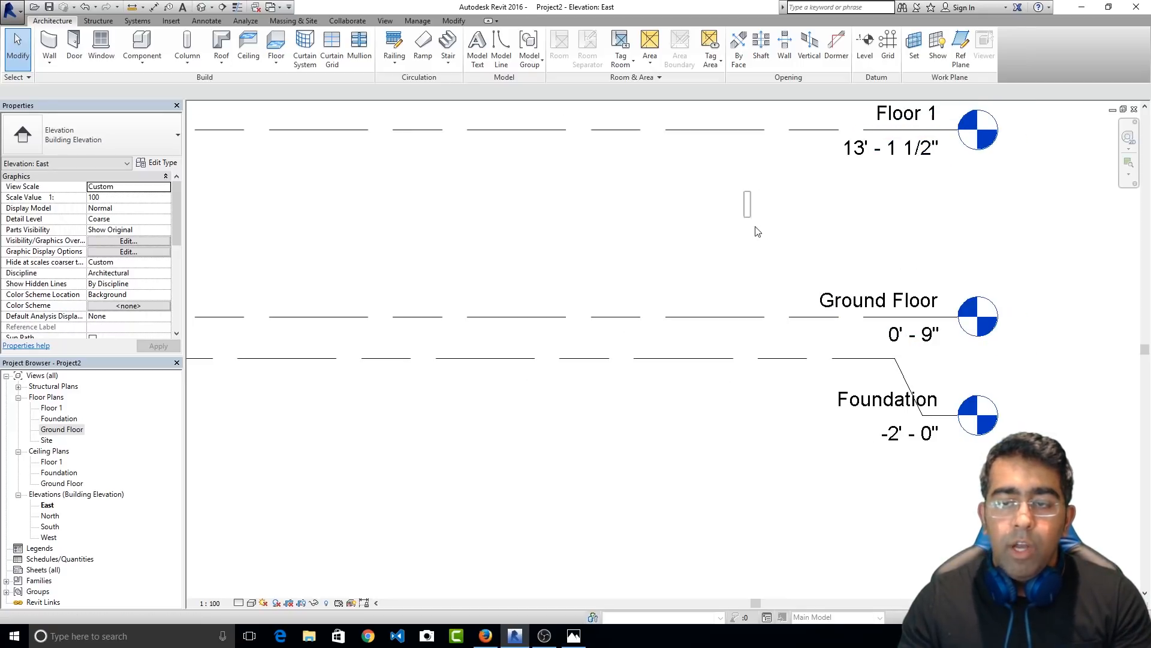
pyautogui.moveTo(869, 234); pyautogui.dragTo(880, 344, button='middle')
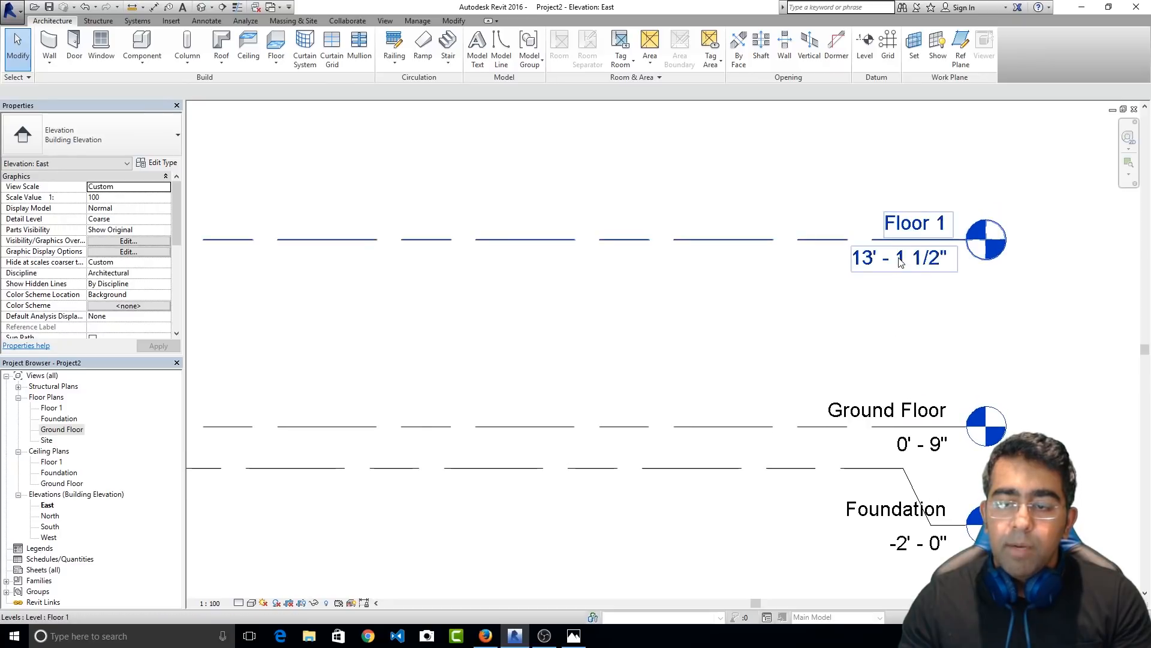
pyautogui.doubleClick(899, 262)
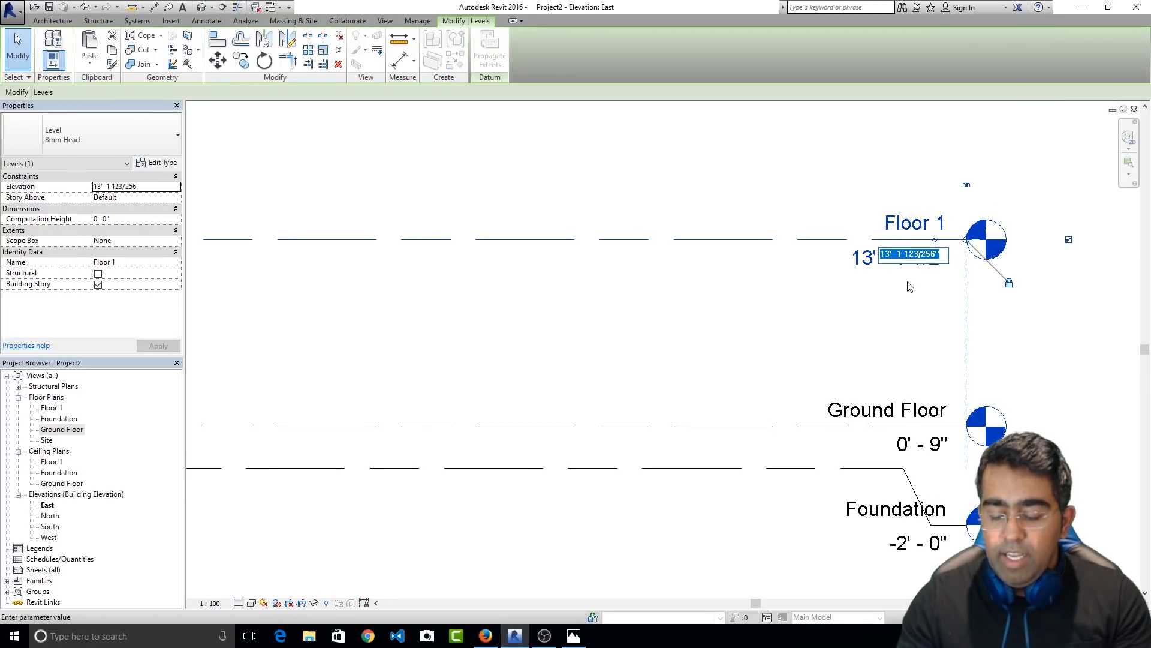
pyautogui.write('10')
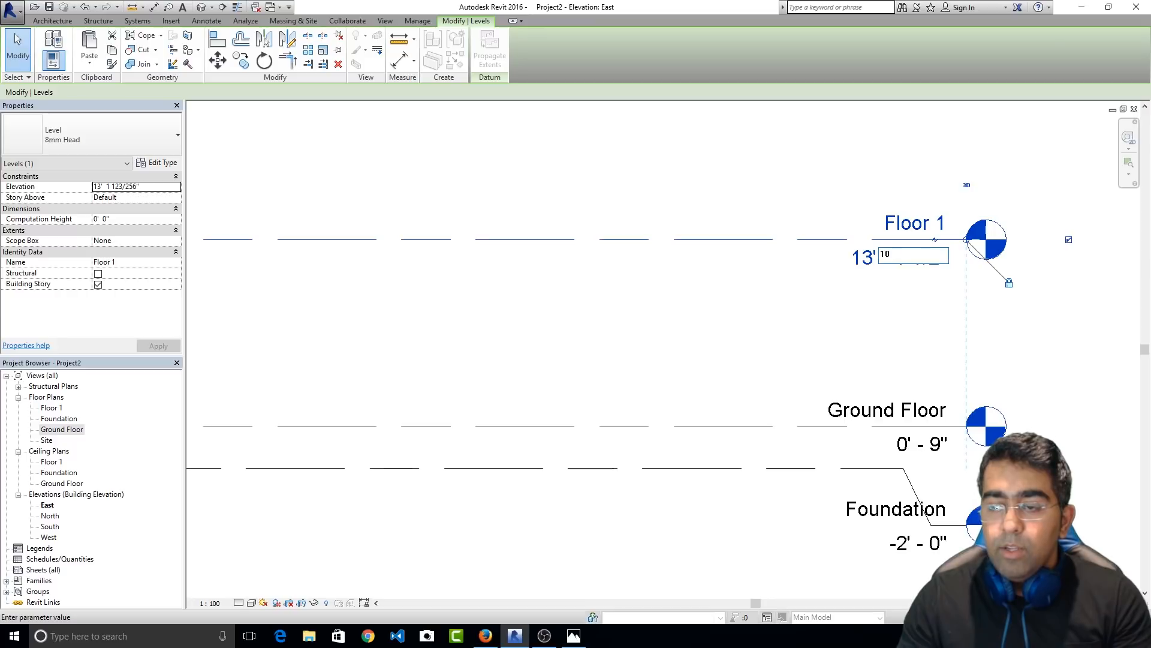
pyautogui.write('9')
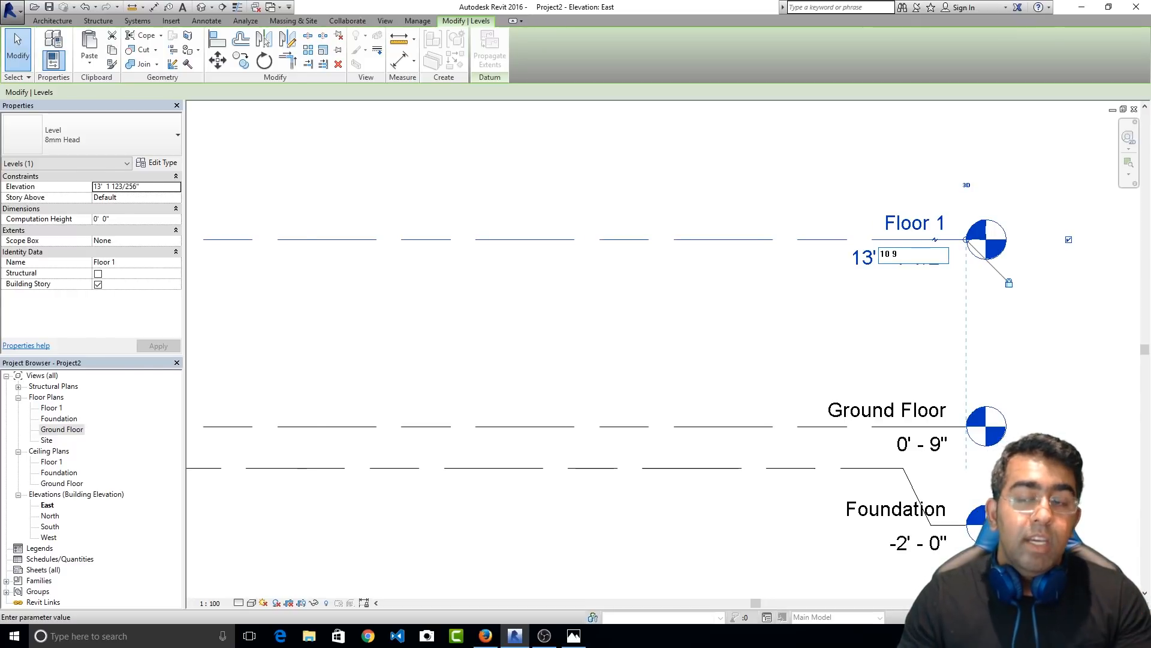
pyautogui.press('Return')
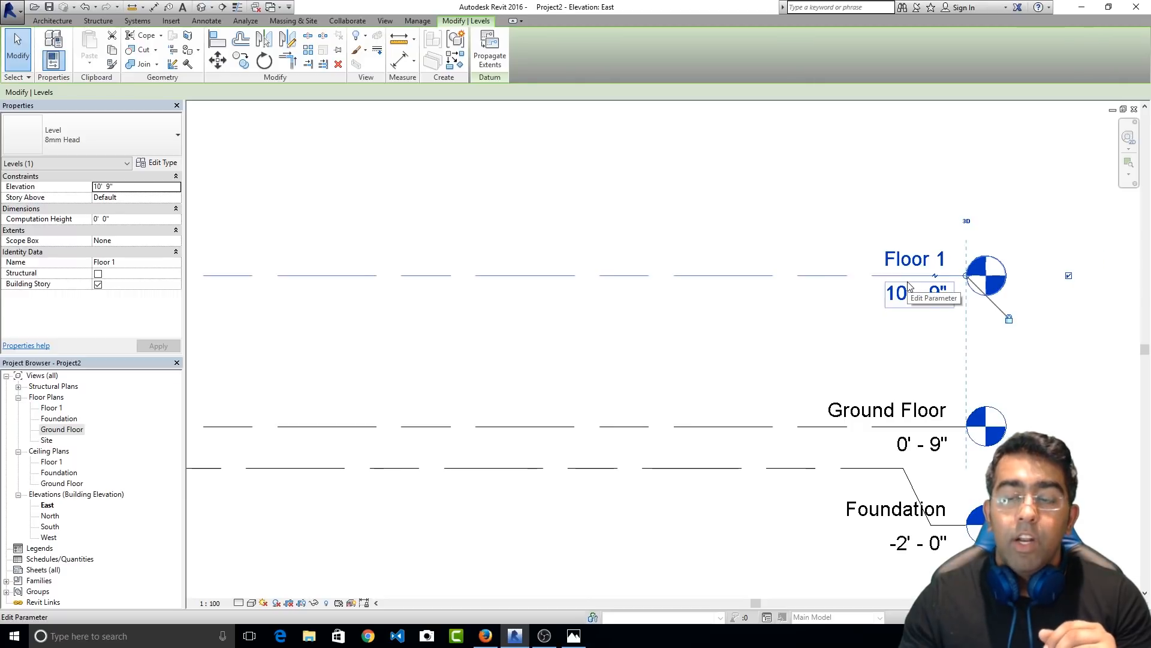
pyautogui.click(713, 204)
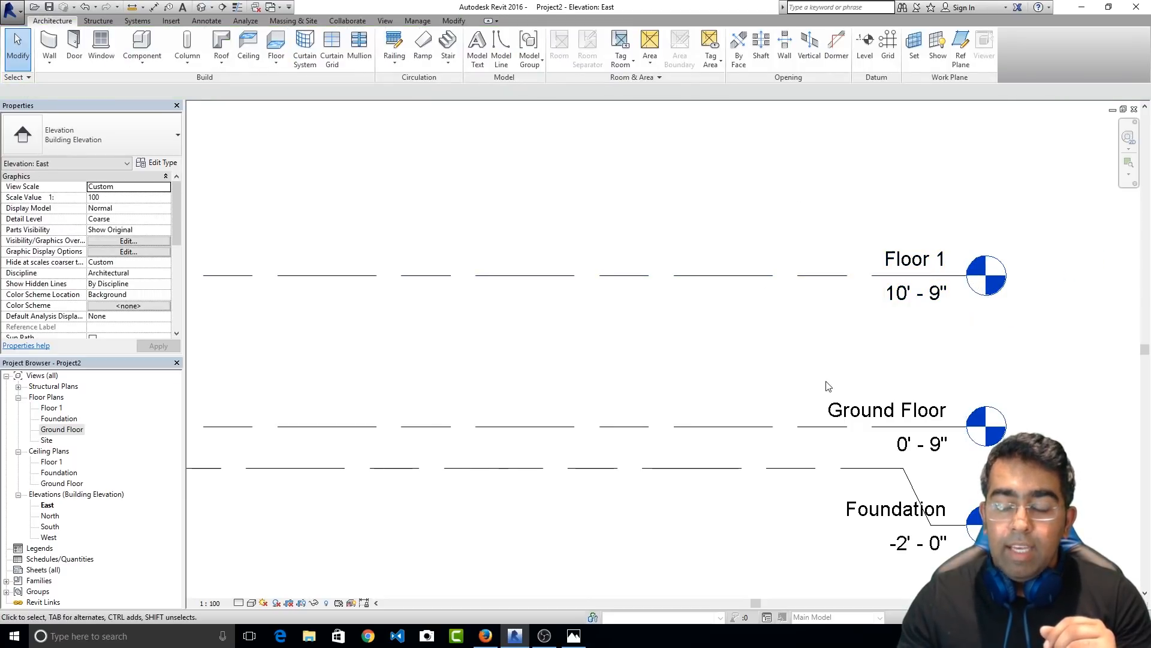
# Review the three levels in the East elevation and open the Floor 1 ceiling plan
pyautogui.scroll(-2, 702, 380)
pyautogui.scroll(-1, 548, 357)
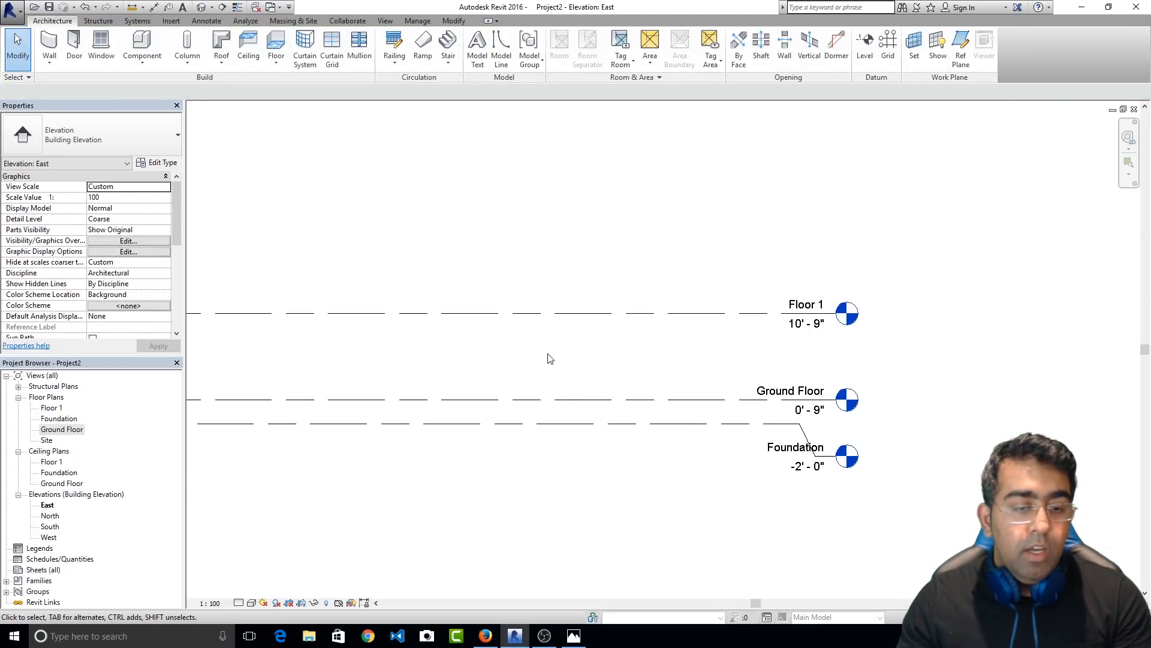
pyautogui.moveTo(509, 267); pyautogui.dragTo(800, 472, button='middle')
pyautogui.scroll(-1, 701, 228)
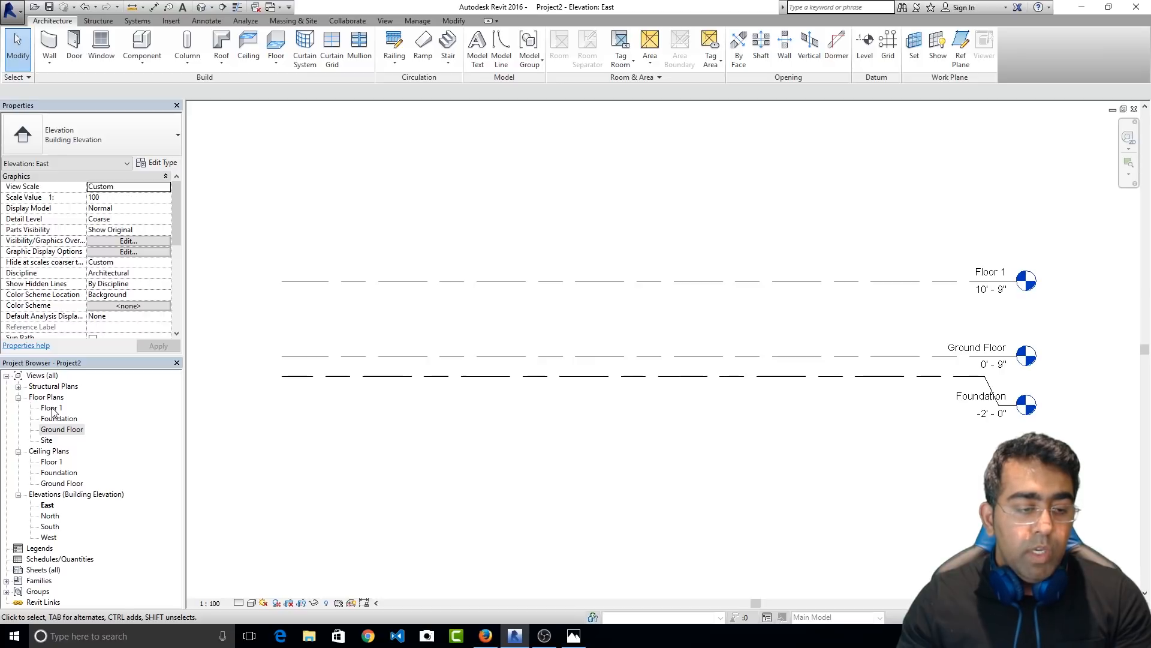
pyautogui.click(43, 452)
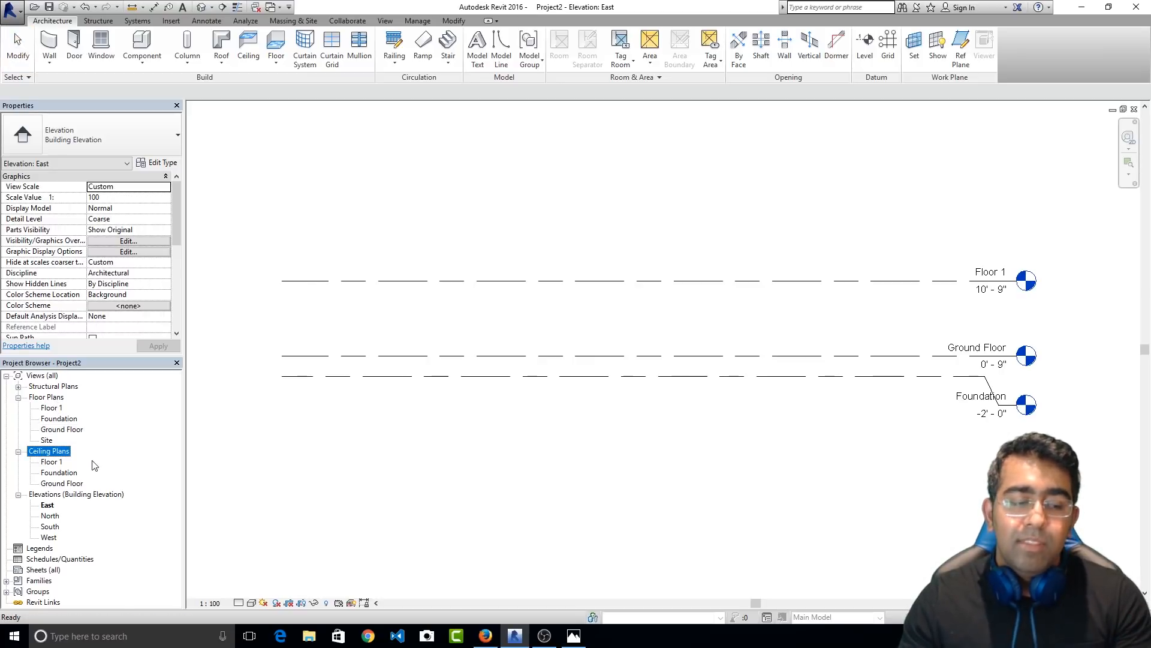
pyautogui.doubleClick(53, 463)
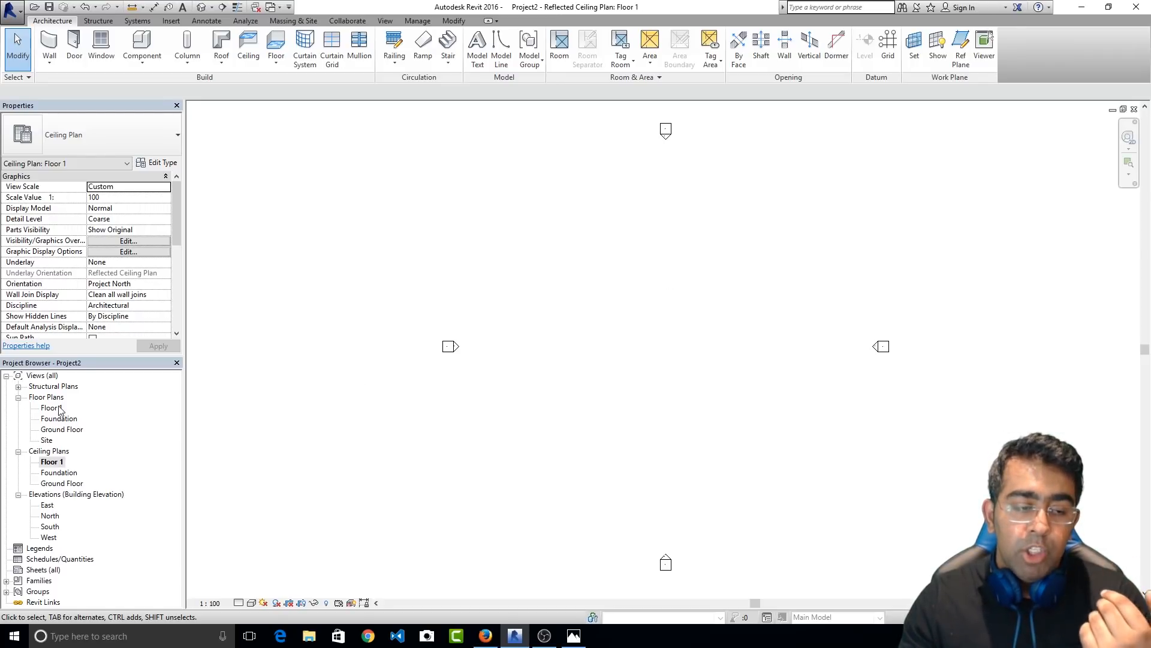
# Look through the Floor 1, Foundation and Ground Floor floor plans, finishing in the Ground Floor plan
pyautogui.doubleClick(52, 408)
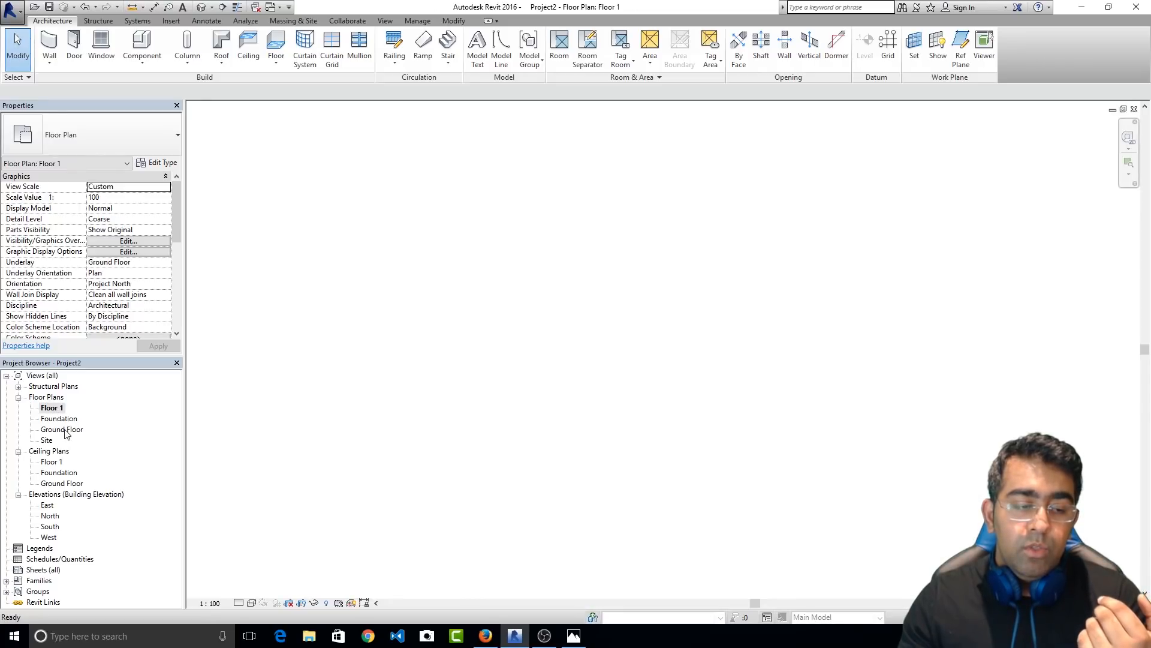
pyautogui.doubleClick(65, 430)
pyautogui.doubleClick(64, 418)
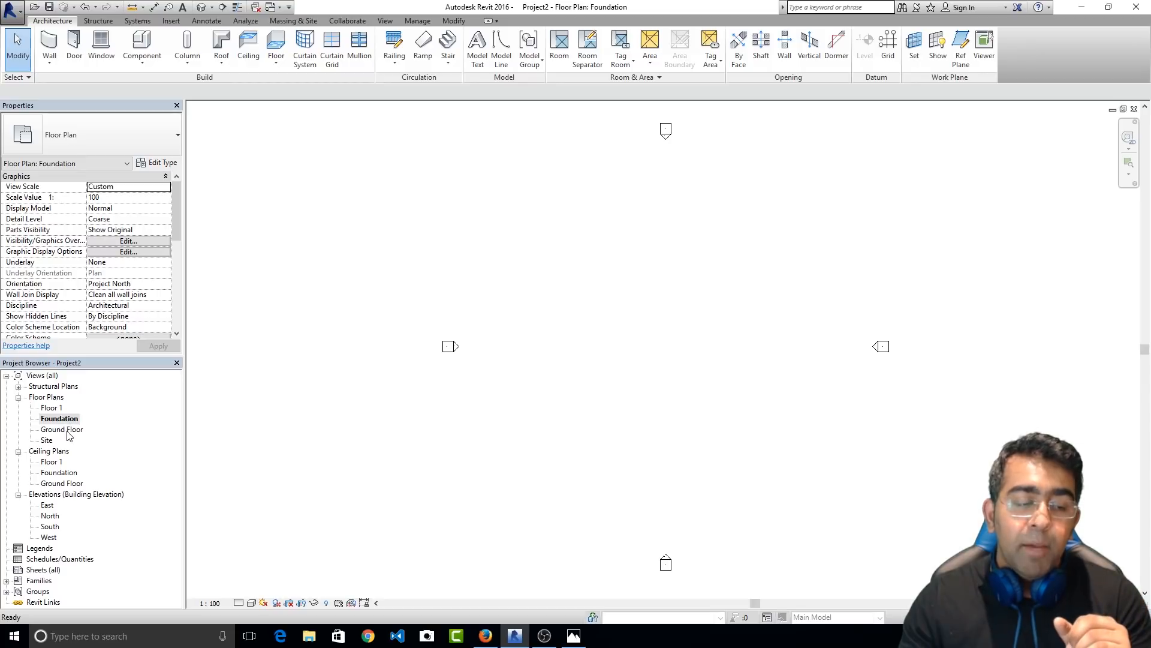
pyautogui.doubleClick(67, 430)
pyautogui.doubleClick(58, 419)
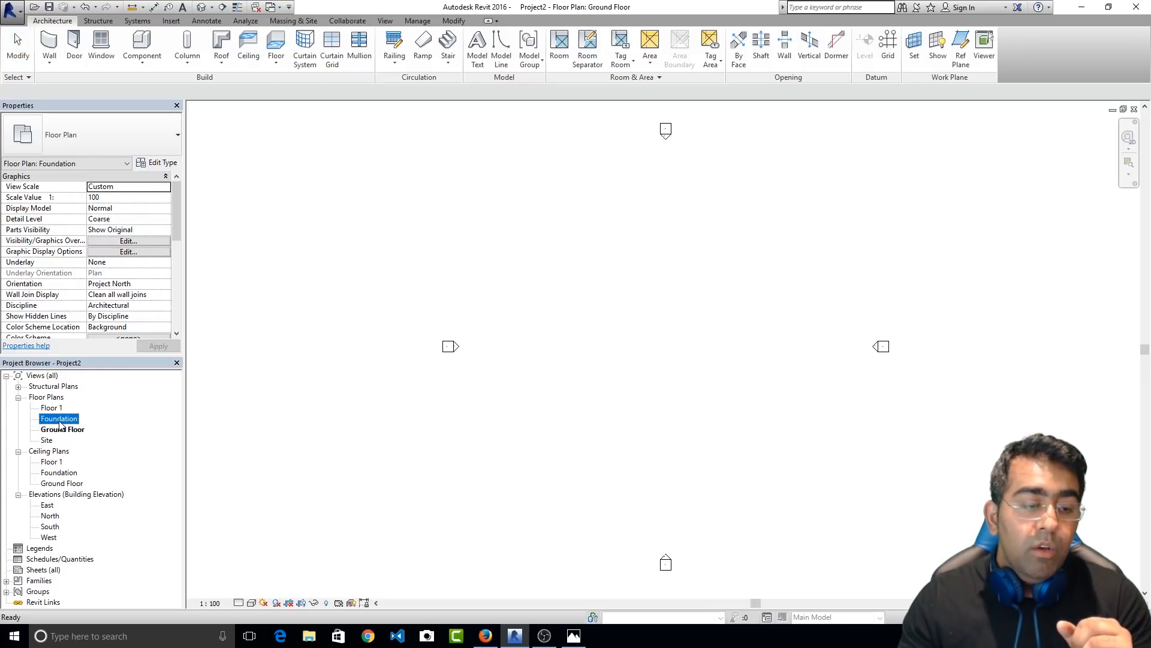
pyautogui.doubleClick(53, 409)
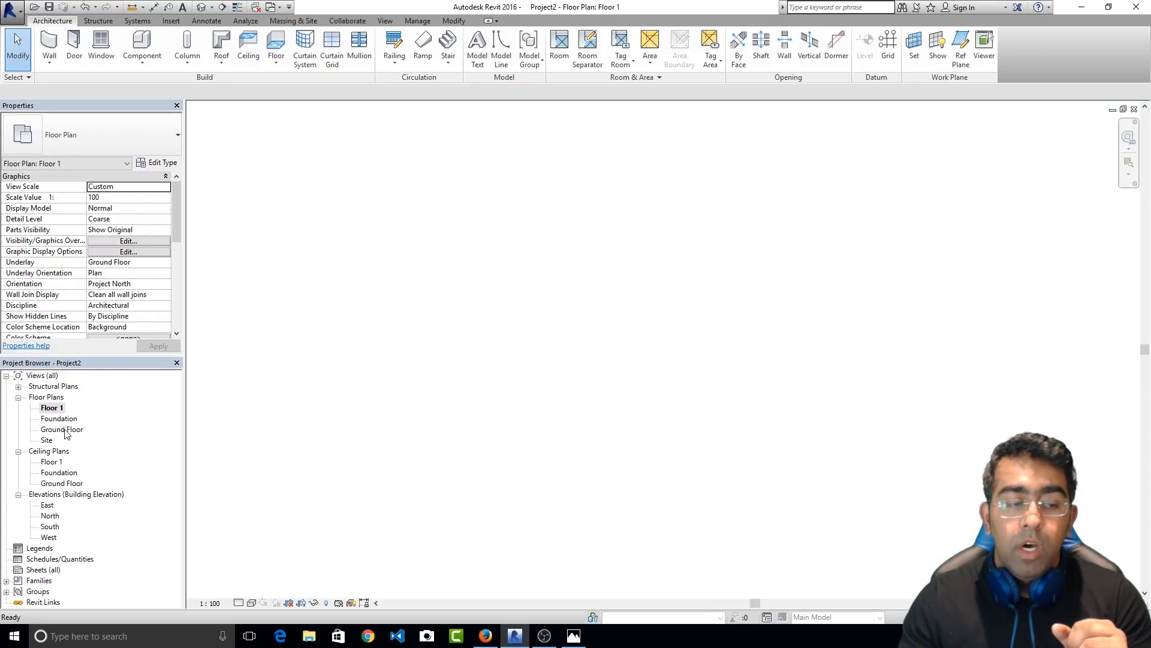
pyautogui.doubleClick(65, 430)
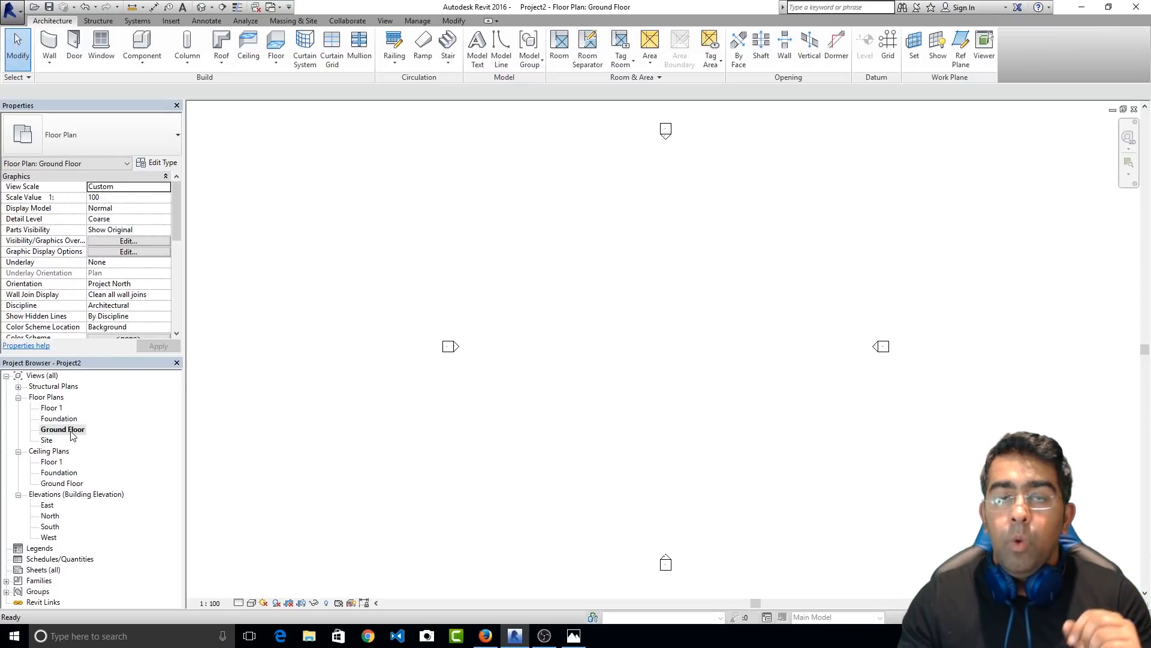
# Examine the house's overall dimensions on the reference floor plan image in Photos and return to Revit
pyautogui.click(574, 635)
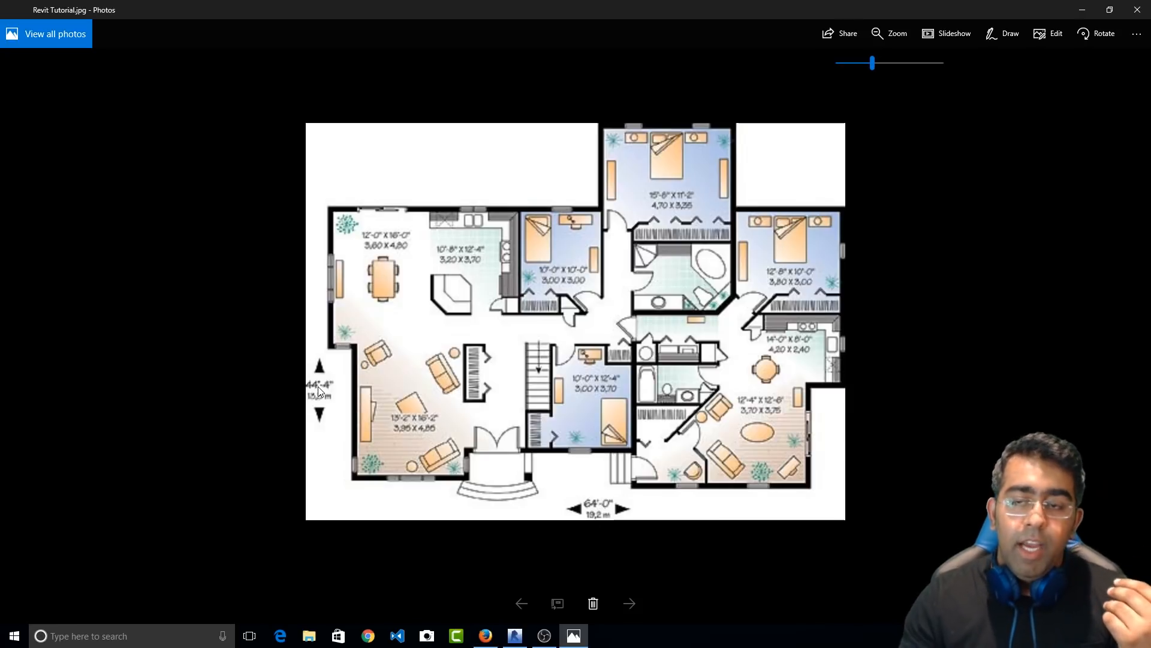
pyautogui.click(515, 637)
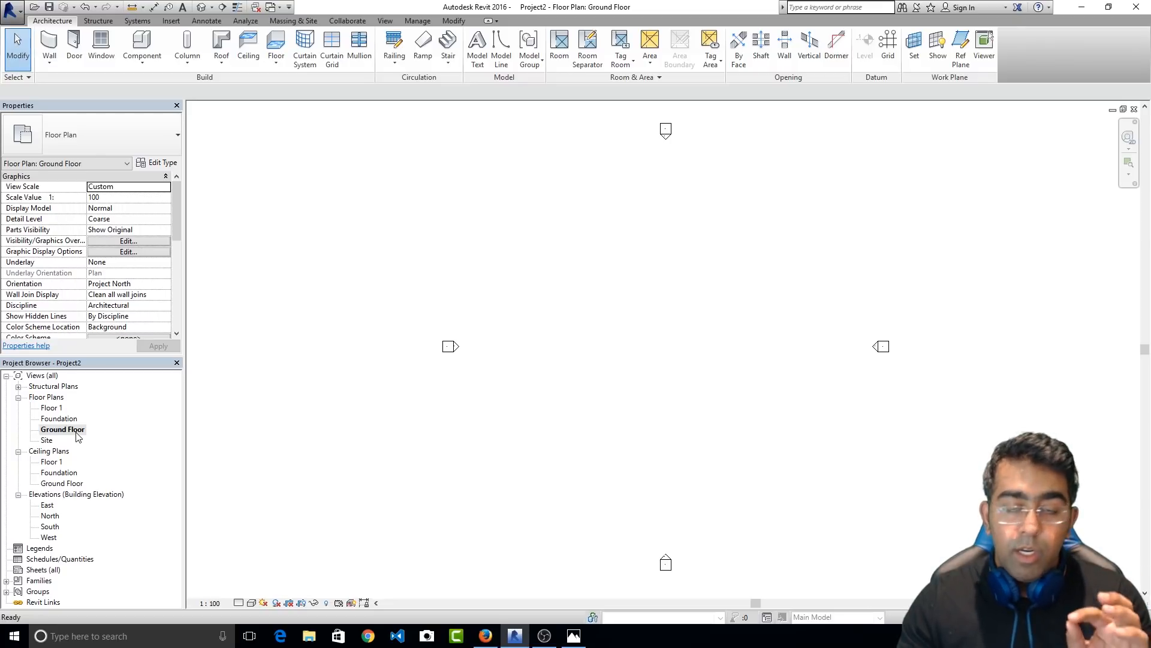
pyautogui.click(51, 45)
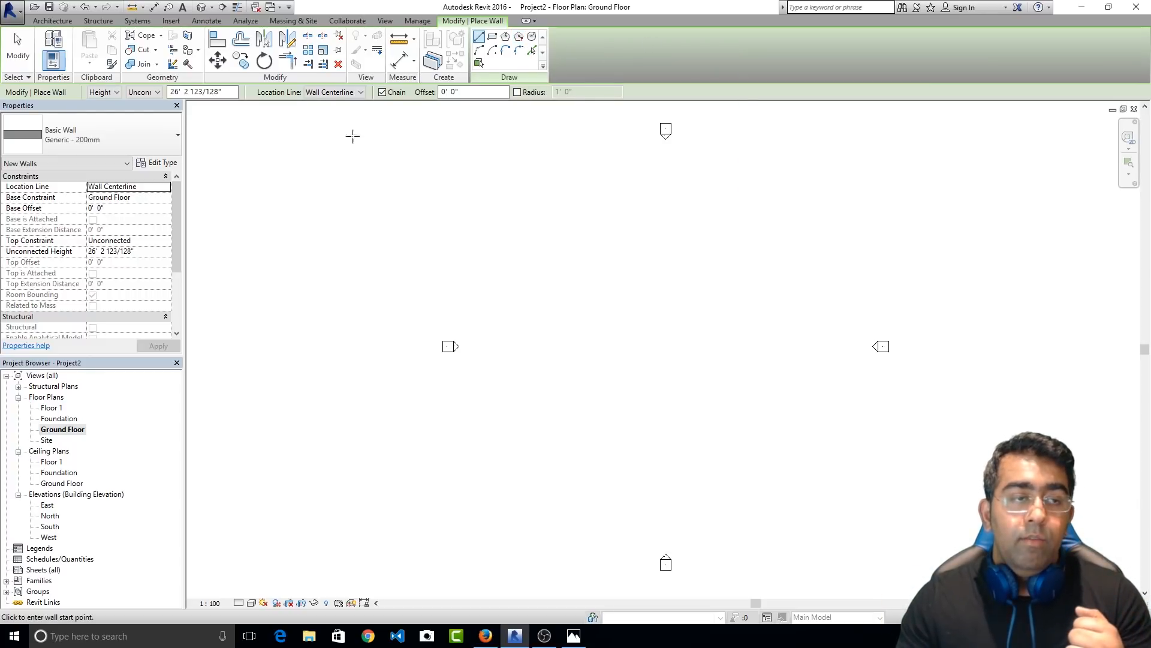
pyautogui.scroll(-2, 650, 256)
pyautogui.moveTo(650, 257); pyautogui.dragTo(603, 300, button='middle')
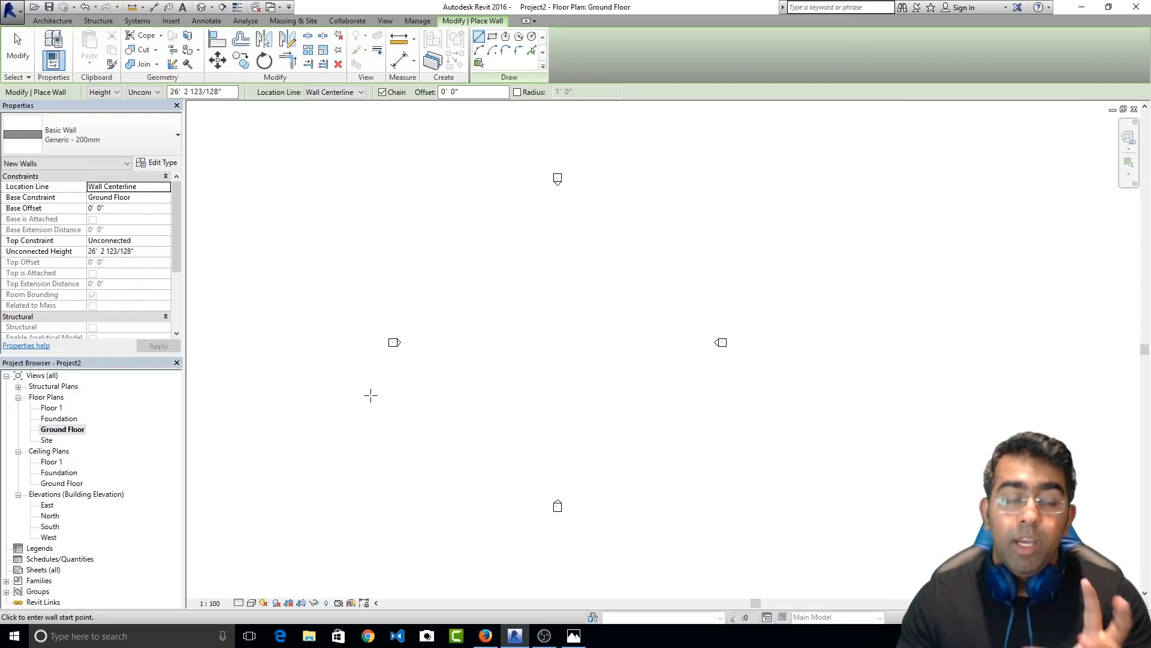
pyautogui.click(212, 603)
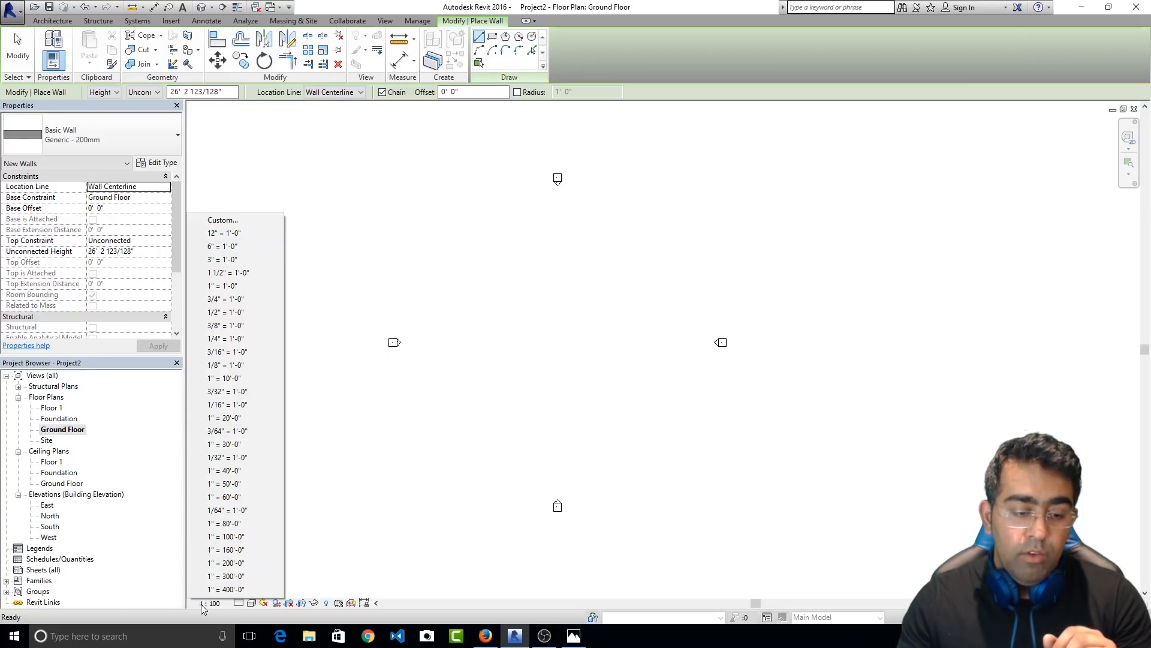
pyautogui.click(422, 493)
pyautogui.press('Escape')
pyautogui.press('Escape')
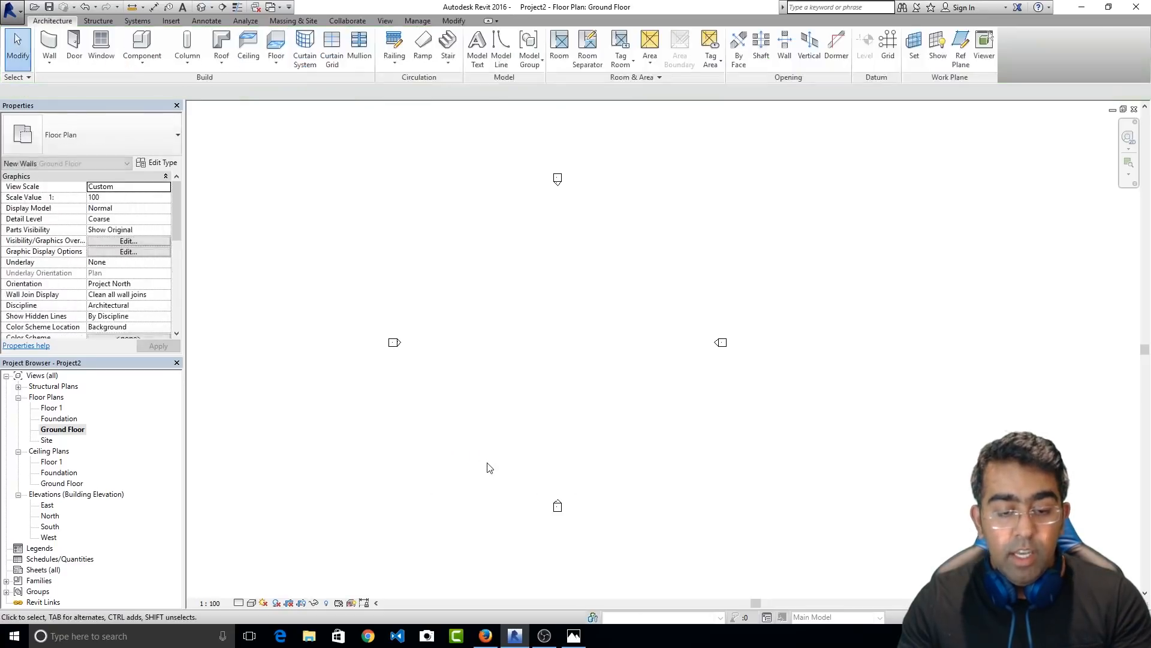
# Start the Wall tool in the Ground Floor plan and choose the Generic - 150mm basic wall type
pyautogui.click(52, 43)
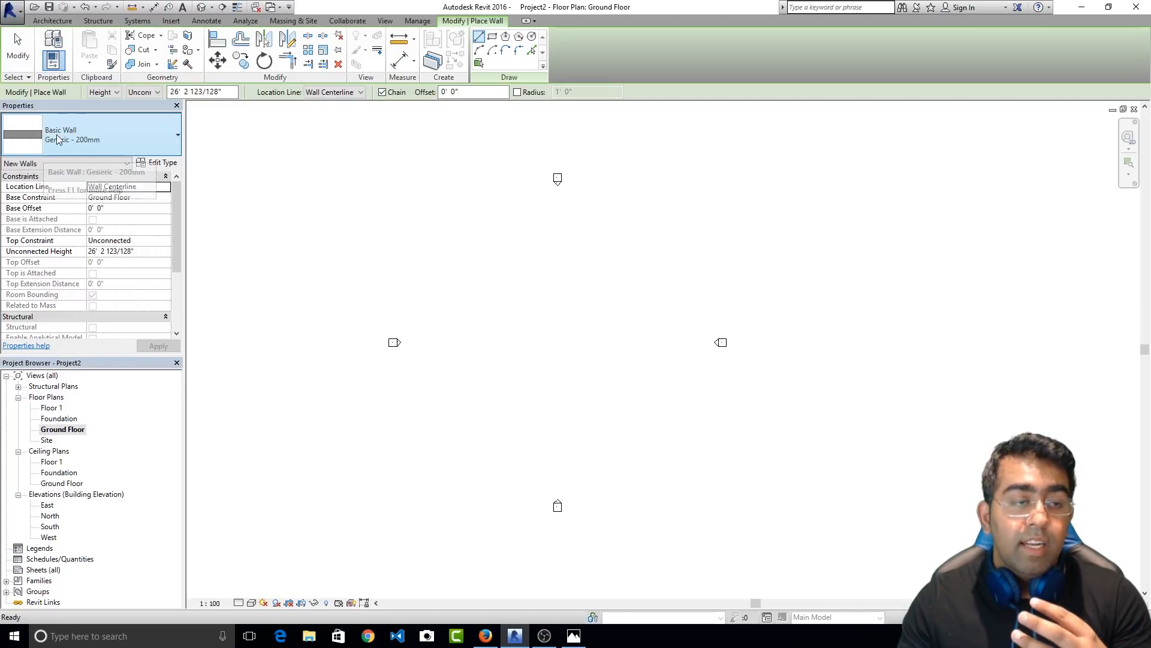
pyautogui.click(100, 136)
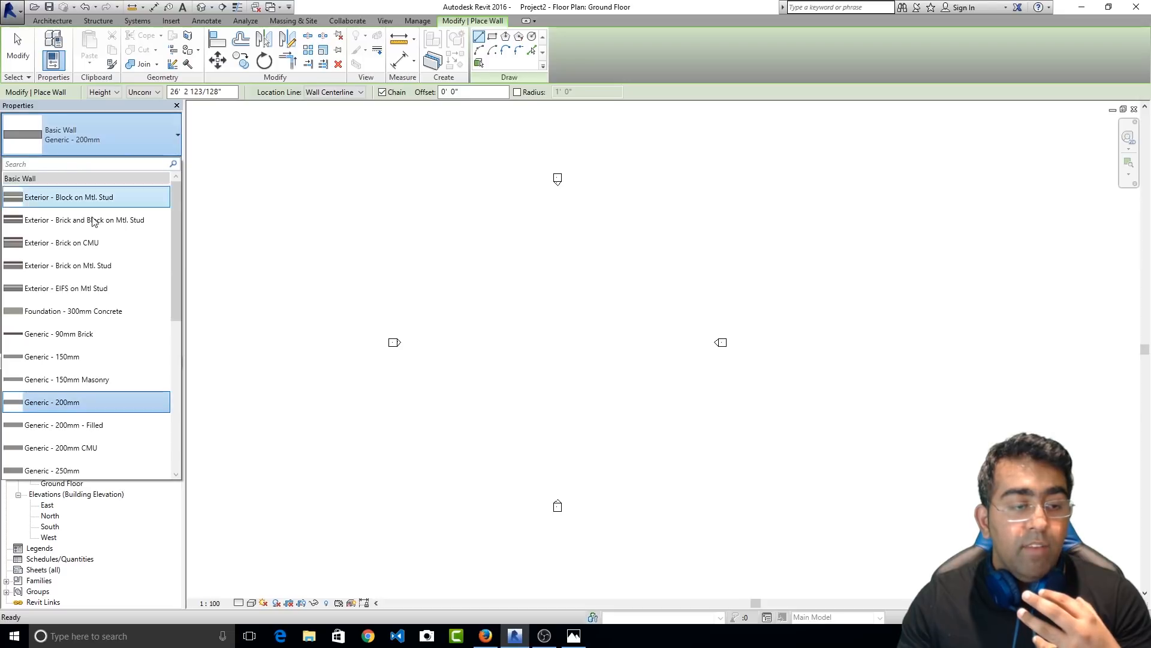
pyautogui.scroll(-2, 102, 396)
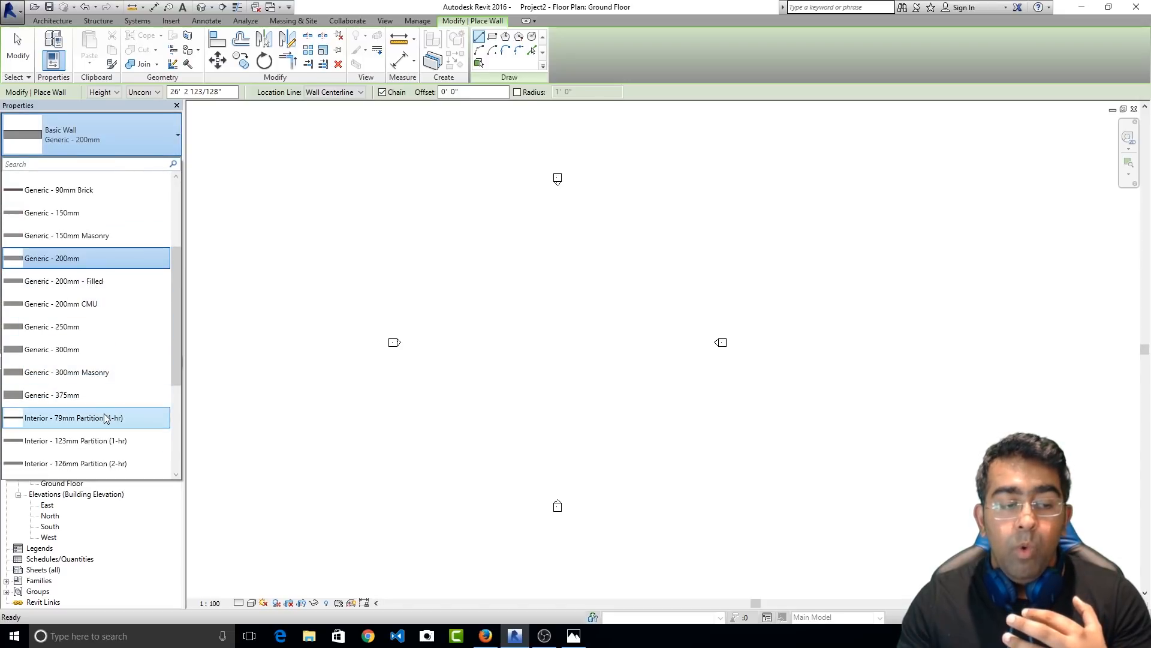
pyautogui.scroll(-3, 103, 414)
pyautogui.scroll(-1, 102, 411)
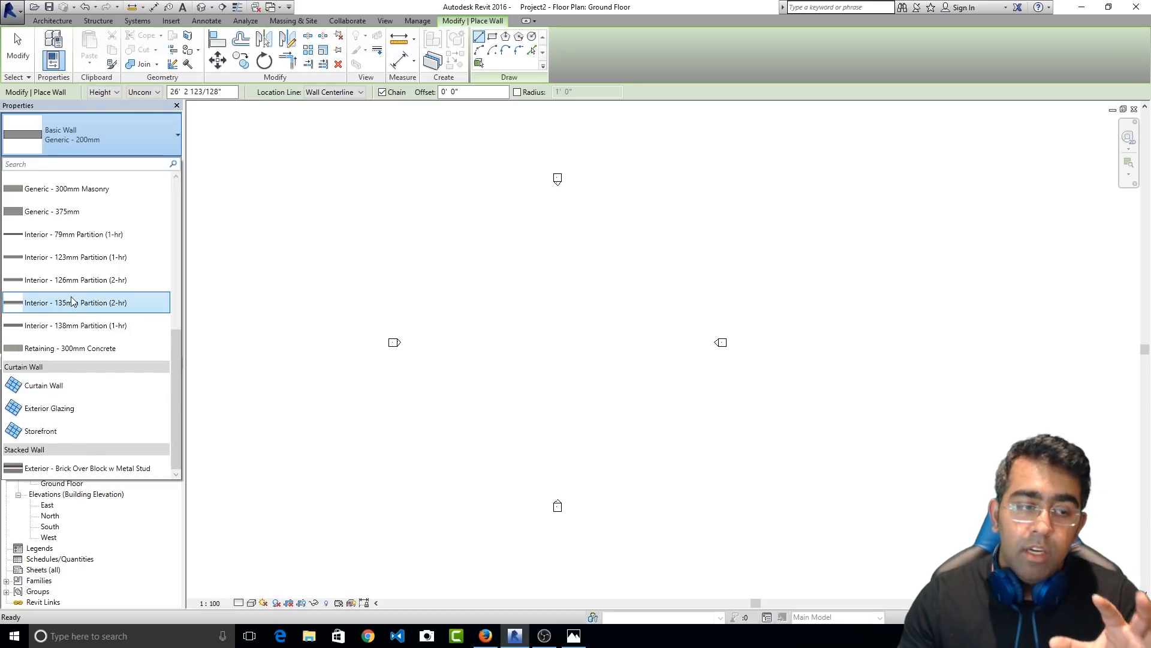
pyautogui.scroll(2, 71, 299)
pyautogui.scroll(4, 71, 297)
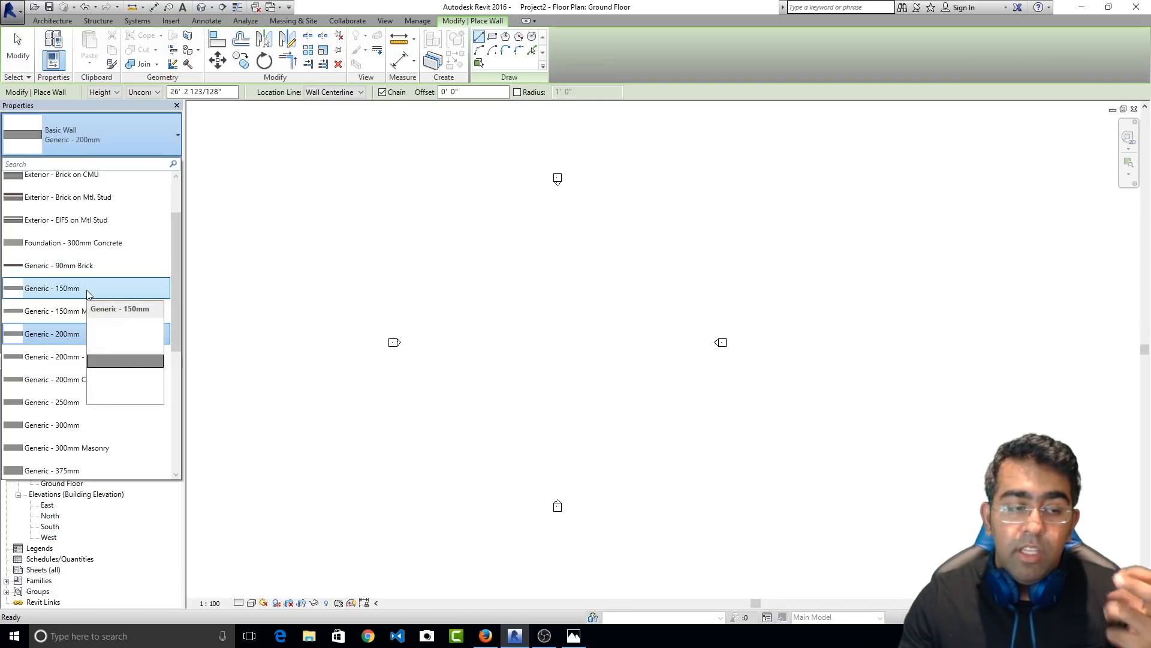
pyautogui.click(55, 296)
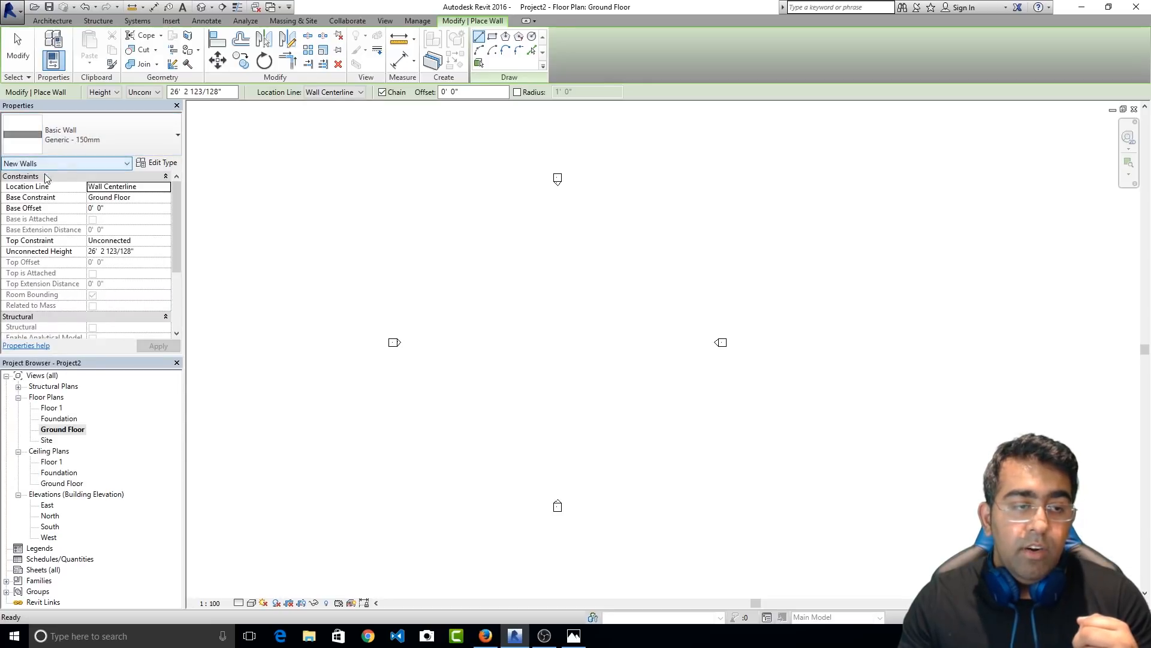
pyautogui.click(78, 136)
pyautogui.click(78, 135)
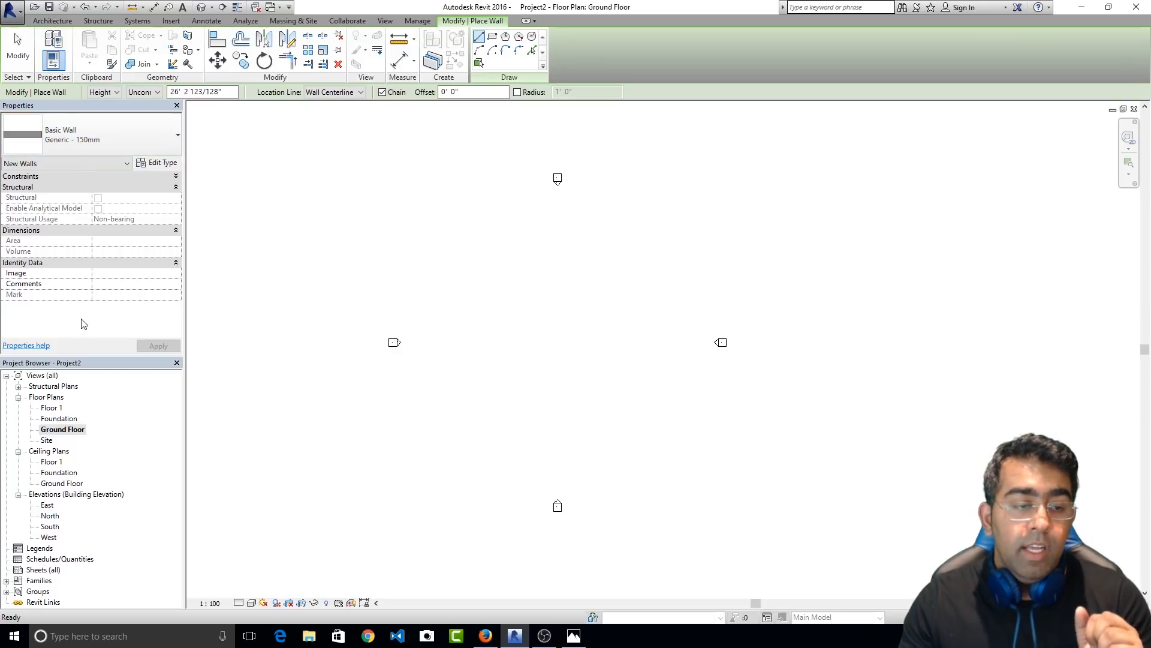
# Duplicate the Generic - 150mm wall type under the name OuterWall
pyautogui.click(163, 165)
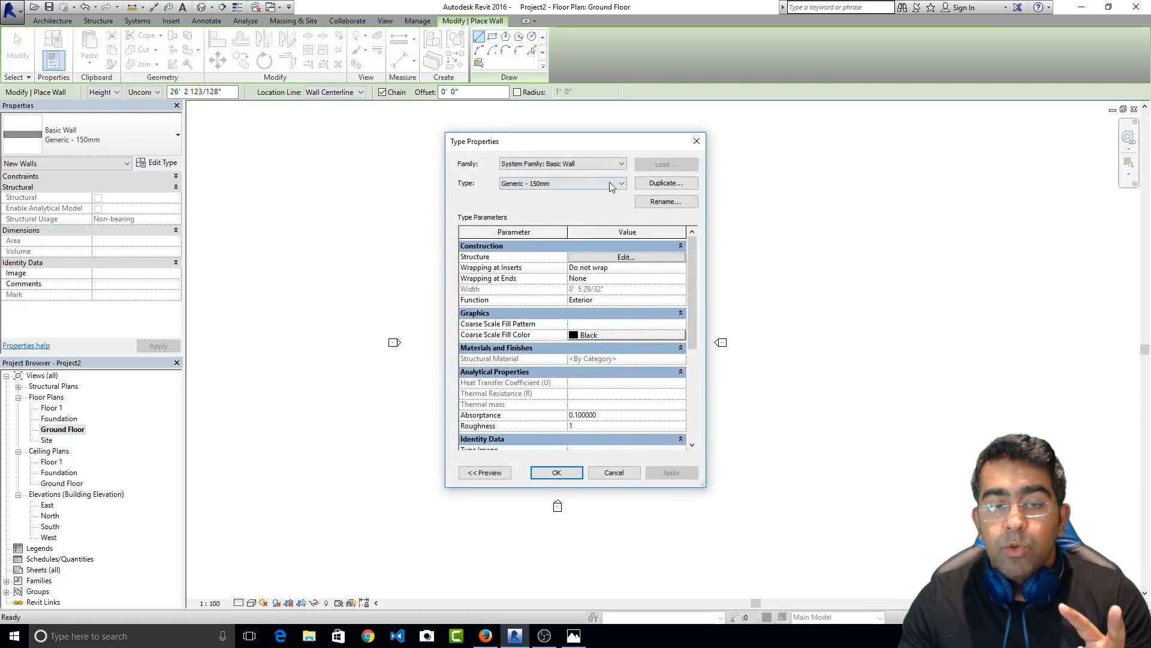
pyautogui.click(659, 184)
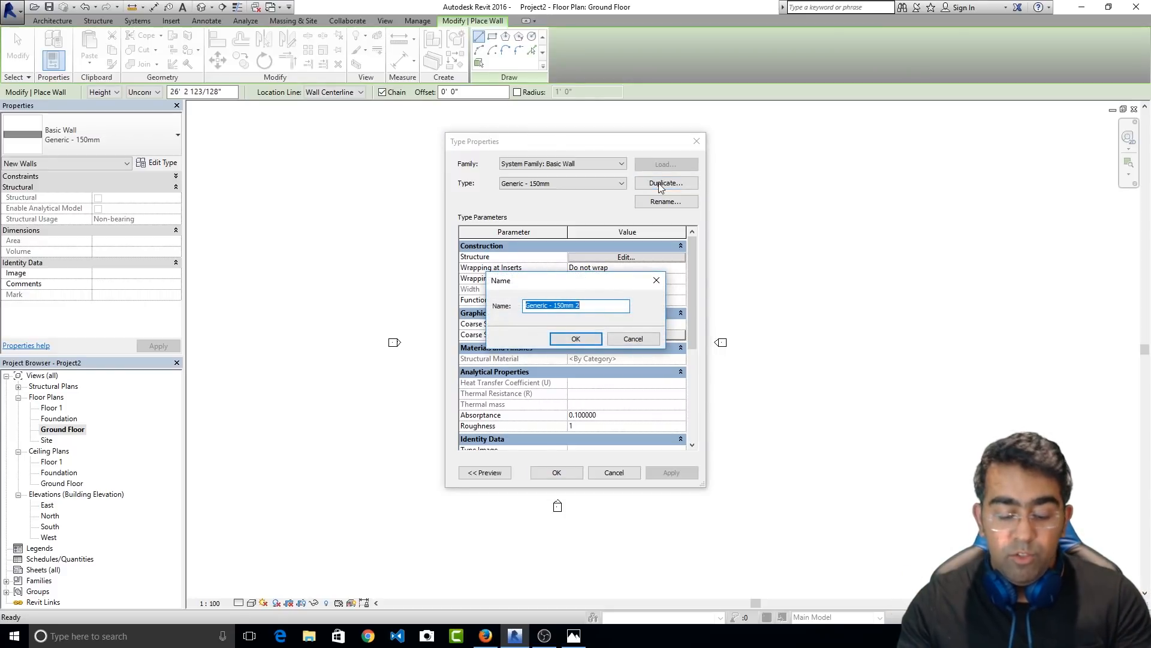
pyautogui.write('O')
pyautogui.press('BackSpace')
pyautogui.write('Ou')
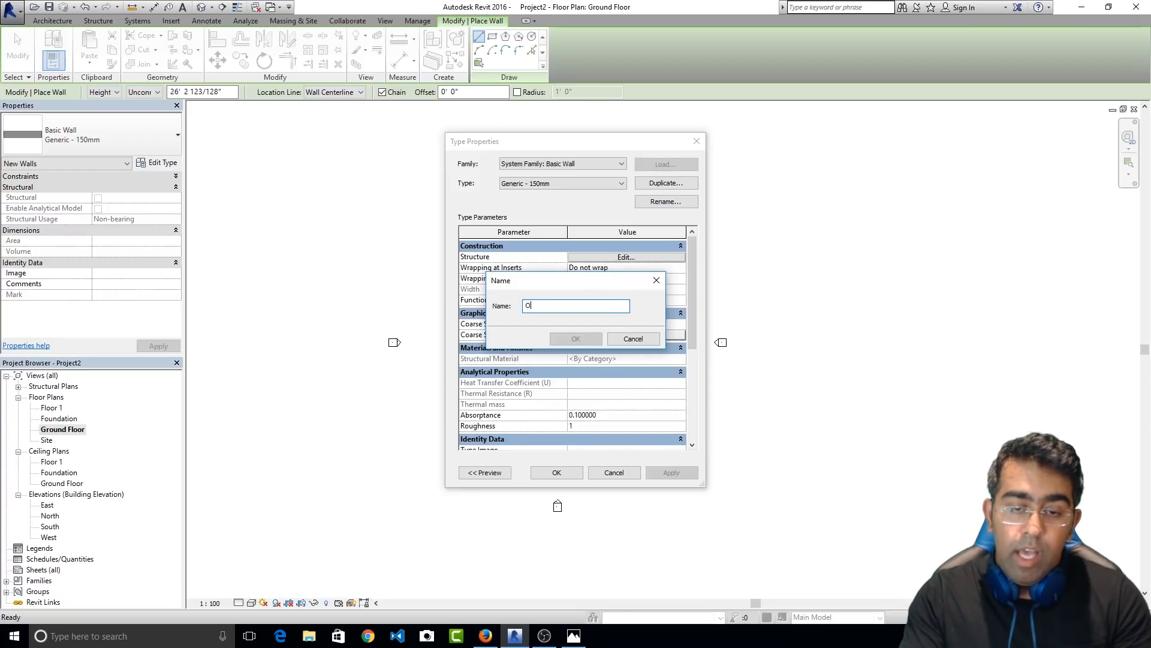
pyautogui.press('BackSpace')
pyautogui.press('BackSpace')
pyautogui.write('OuterWall')
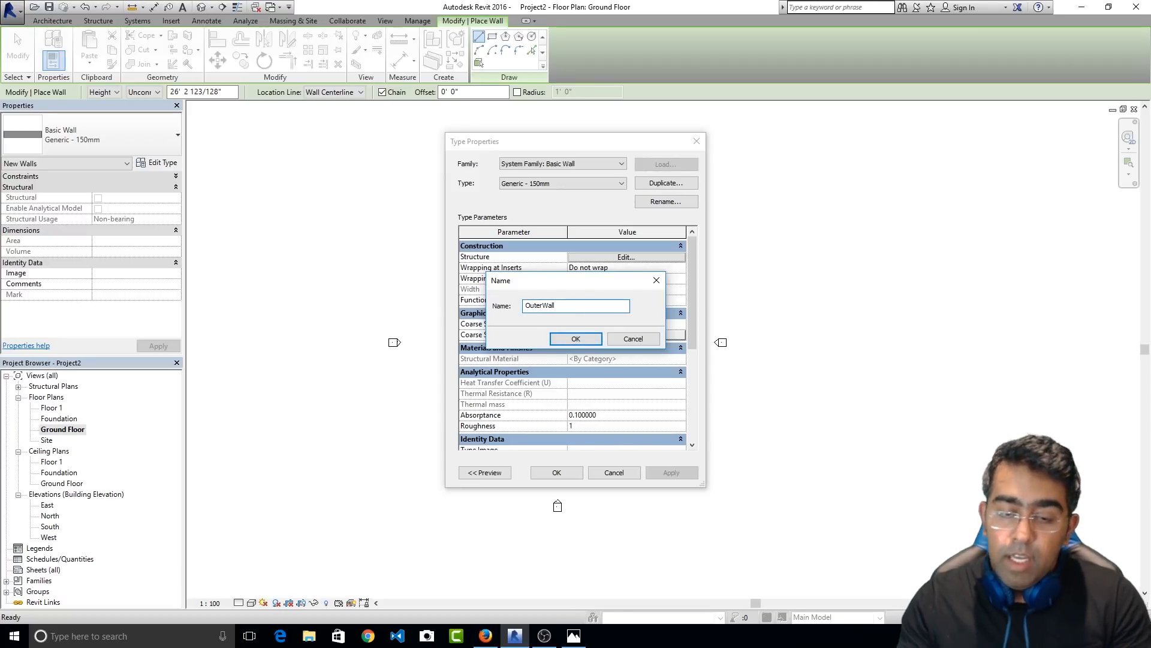
pyautogui.click(584, 339)
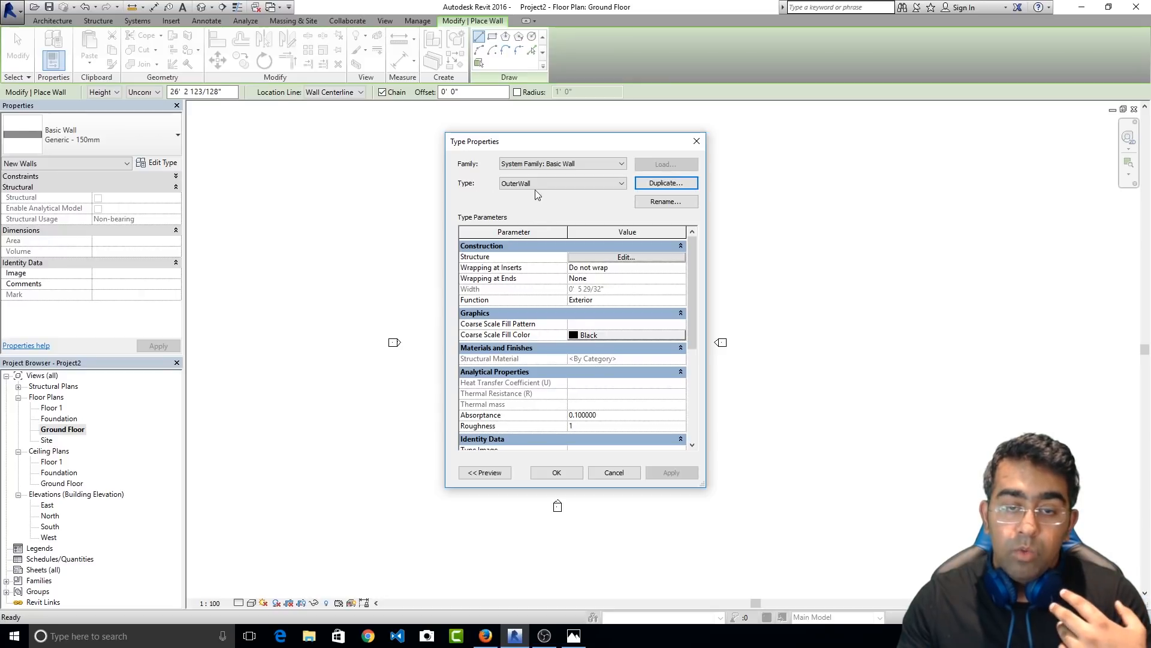
# Open the OuterWall type's structure for editing and set the sample height to 10' 0"
pyautogui.click(569, 164)
pyautogui.click(584, 163)
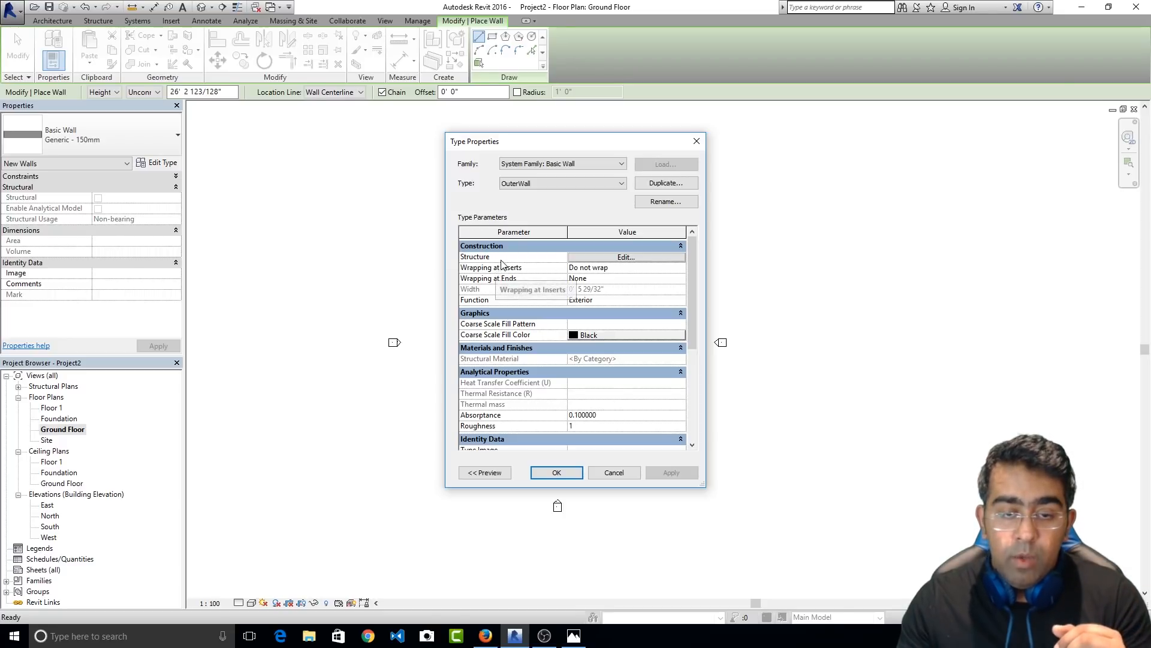
pyautogui.moveTo(703, 484); pyautogui.dragTo(894, 565)
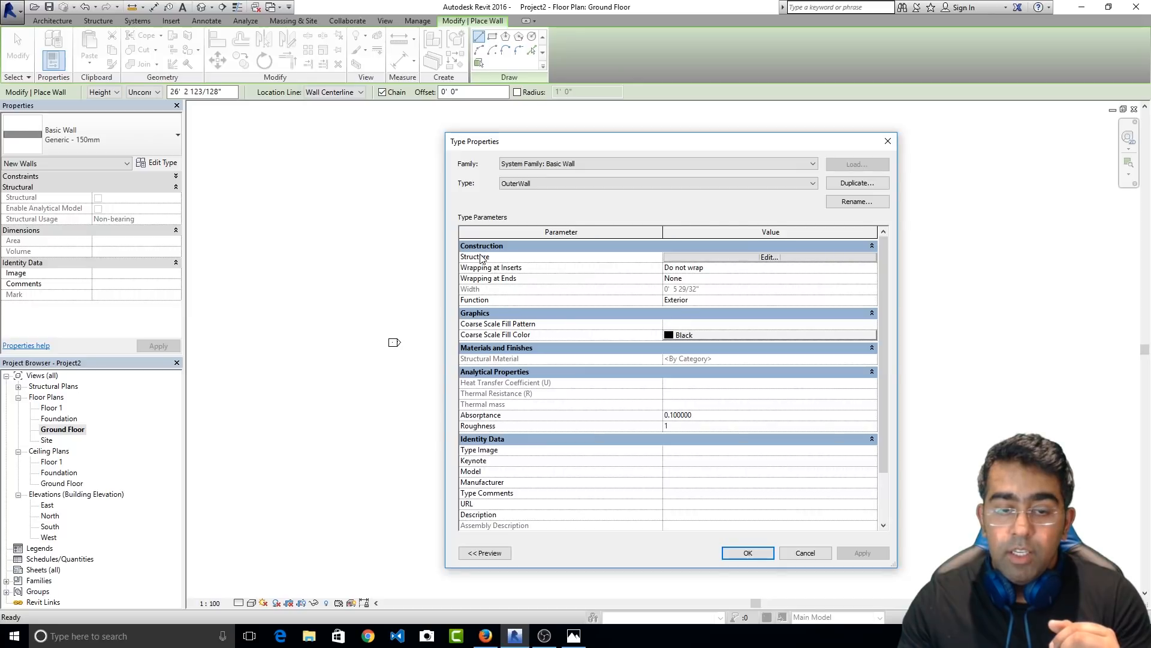
pyautogui.click(779, 258)
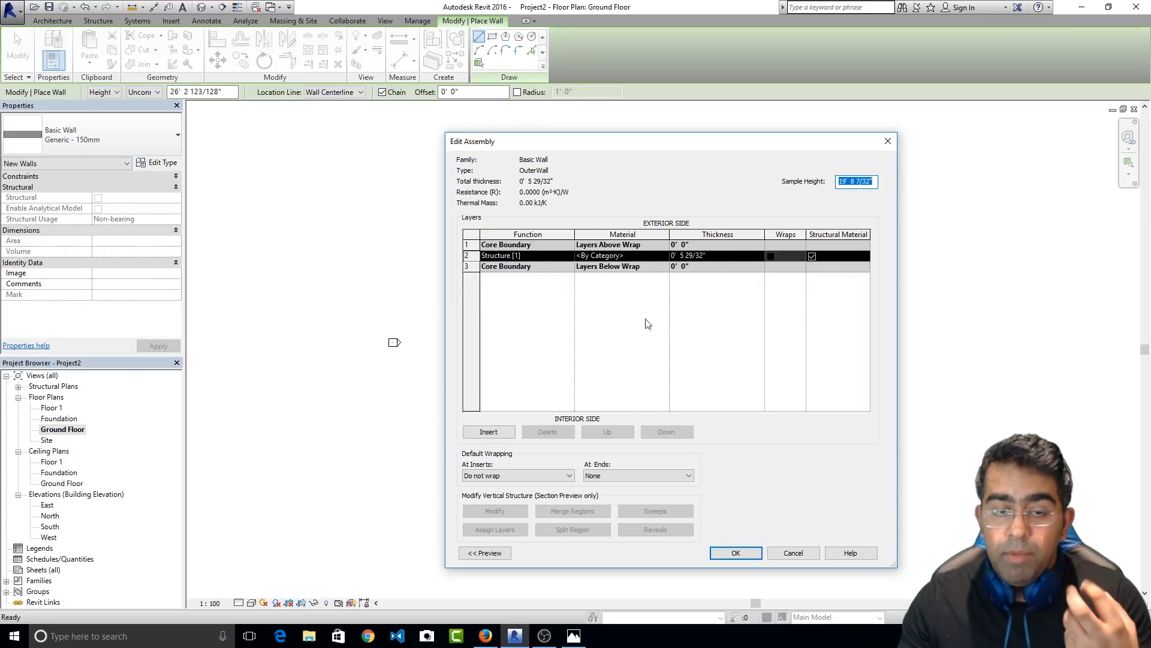
pyautogui.click(539, 233)
pyautogui.click(522, 257)
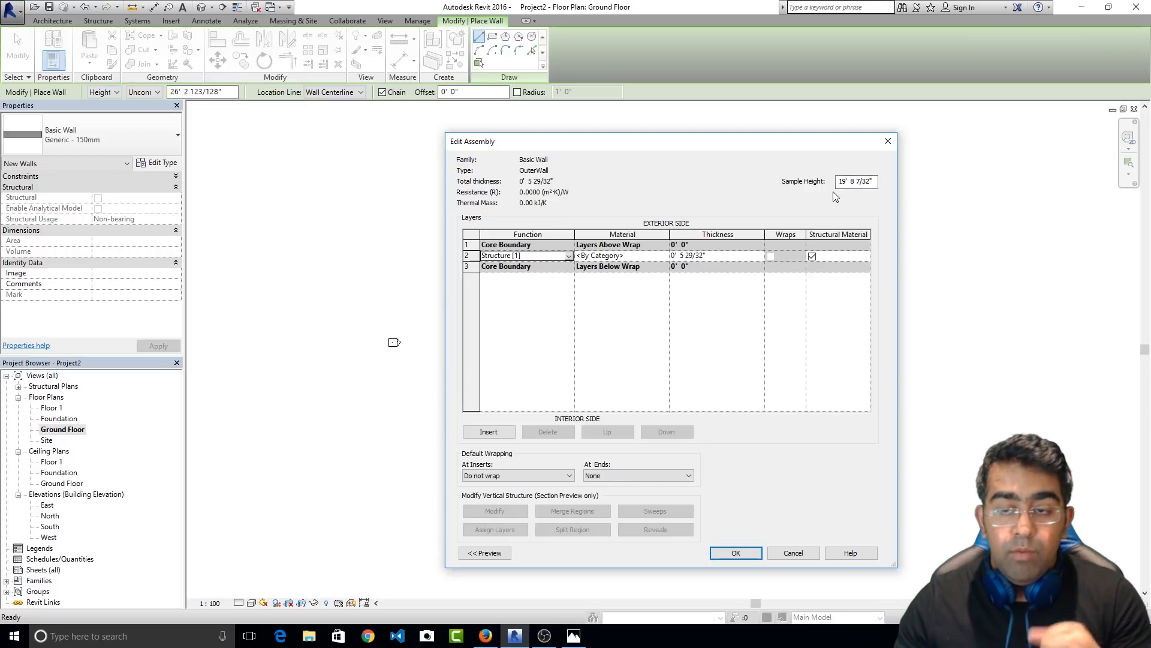
pyautogui.moveTo(874, 182); pyautogui.dragTo(805, 178)
pyautogui.write("10'  0")
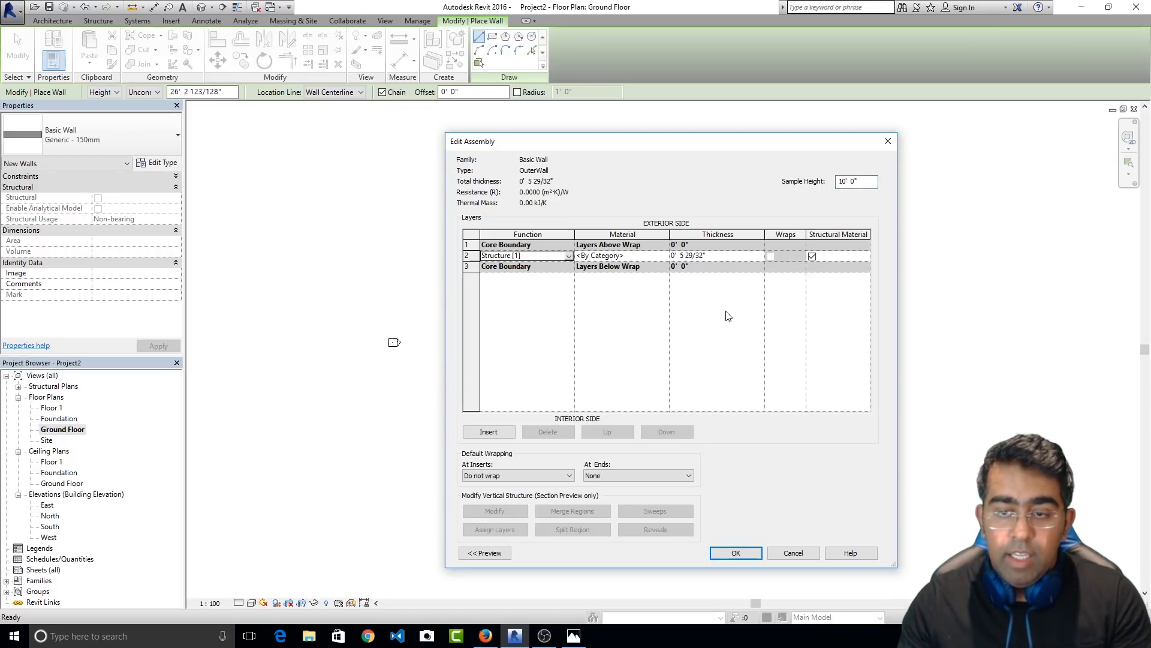
# Assign the Brick, Common material to OuterWall's structure layer
pyautogui.click(611, 254)
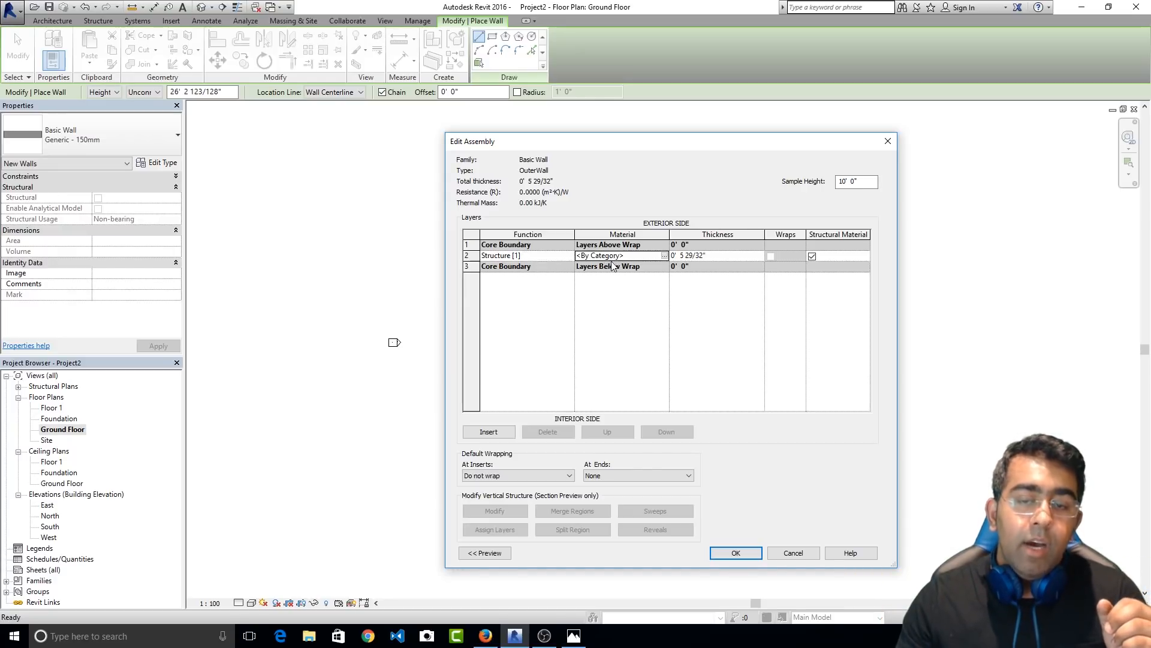
pyautogui.moveTo(624, 258); pyautogui.dragTo(630, 258)
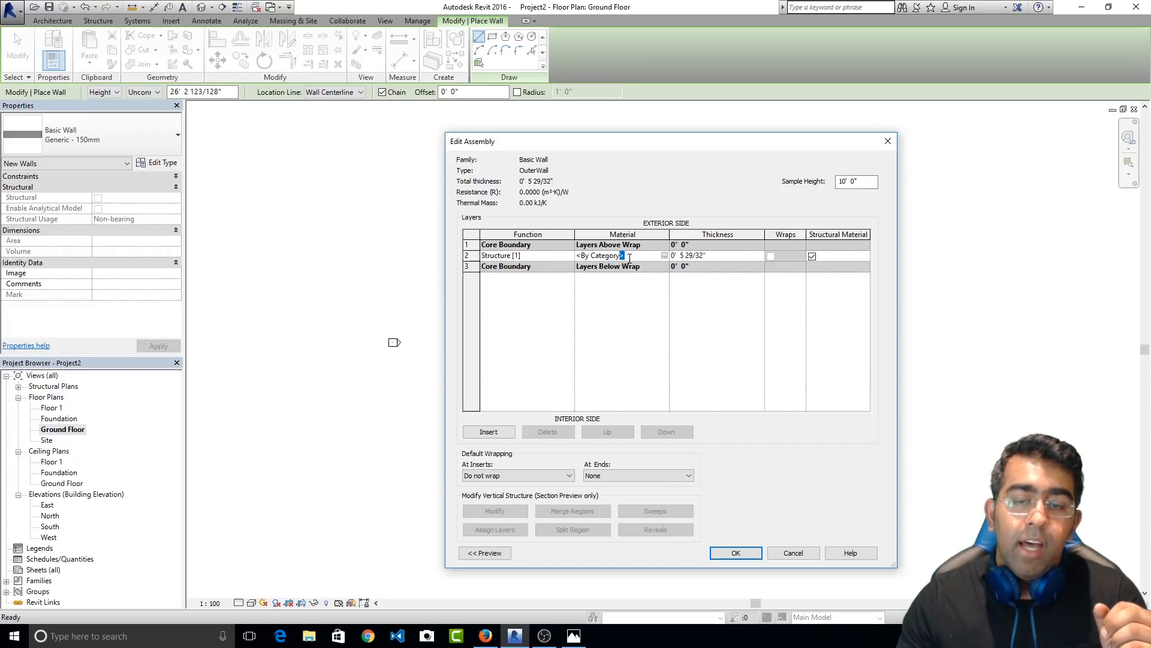
pyautogui.click(664, 256)
pyautogui.click(664, 256)
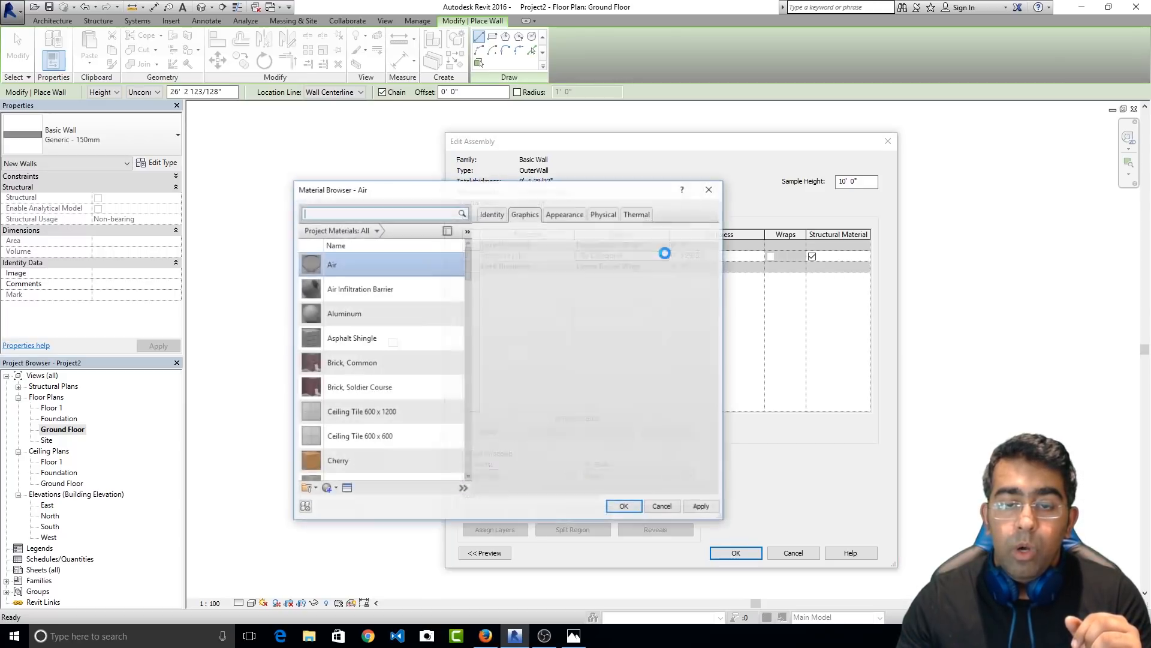
pyautogui.moveTo(487, 182); pyautogui.dragTo(265, 46)
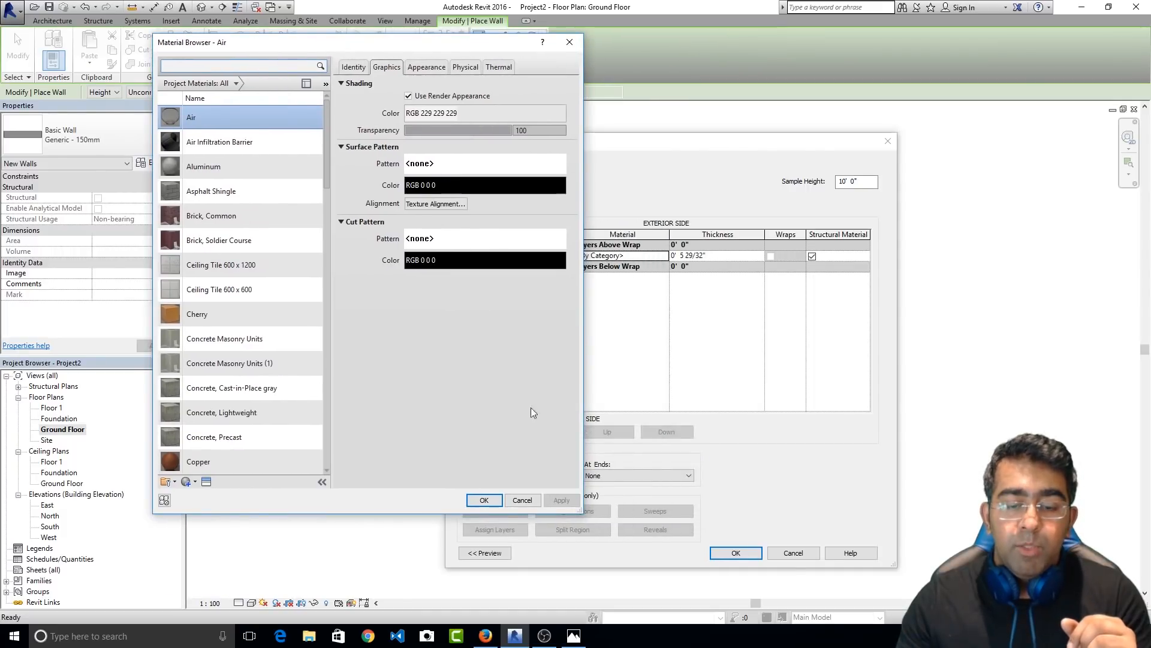
pyautogui.moveTo(584, 516); pyautogui.dragTo(854, 601)
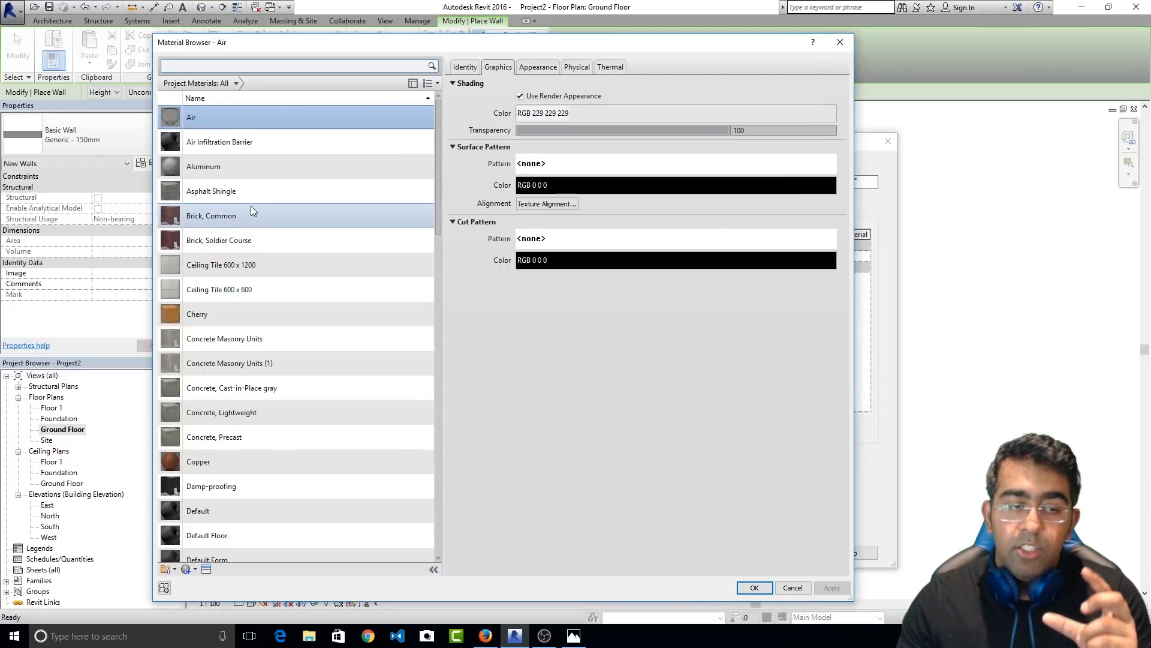
pyautogui.click(223, 213)
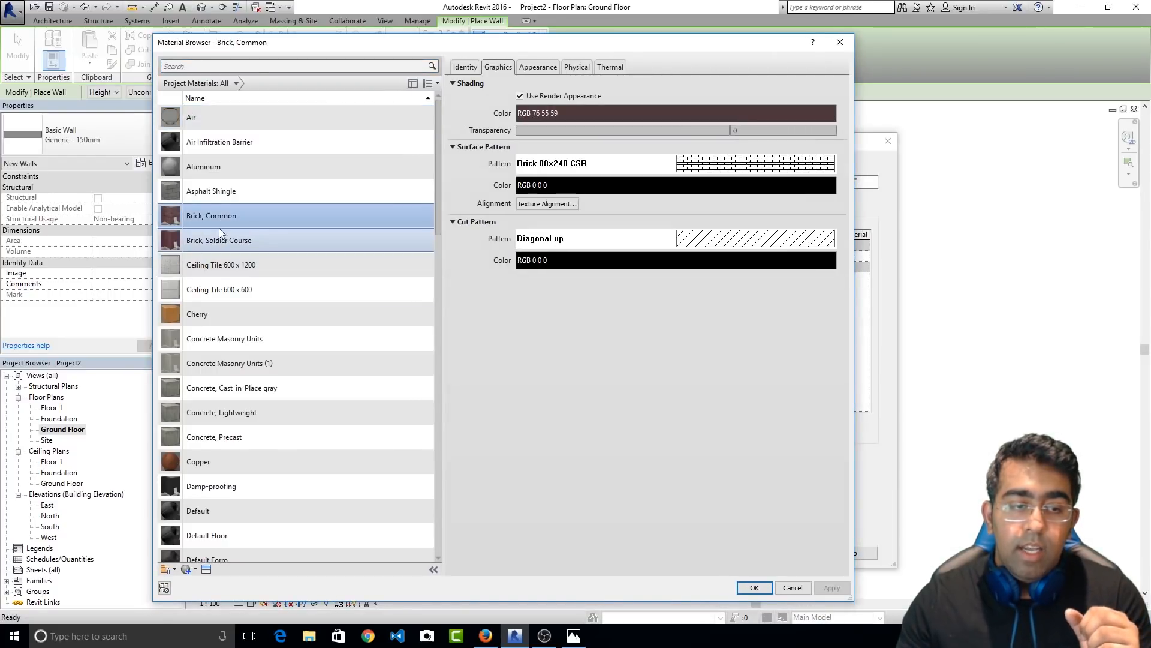
pyautogui.click(755, 588)
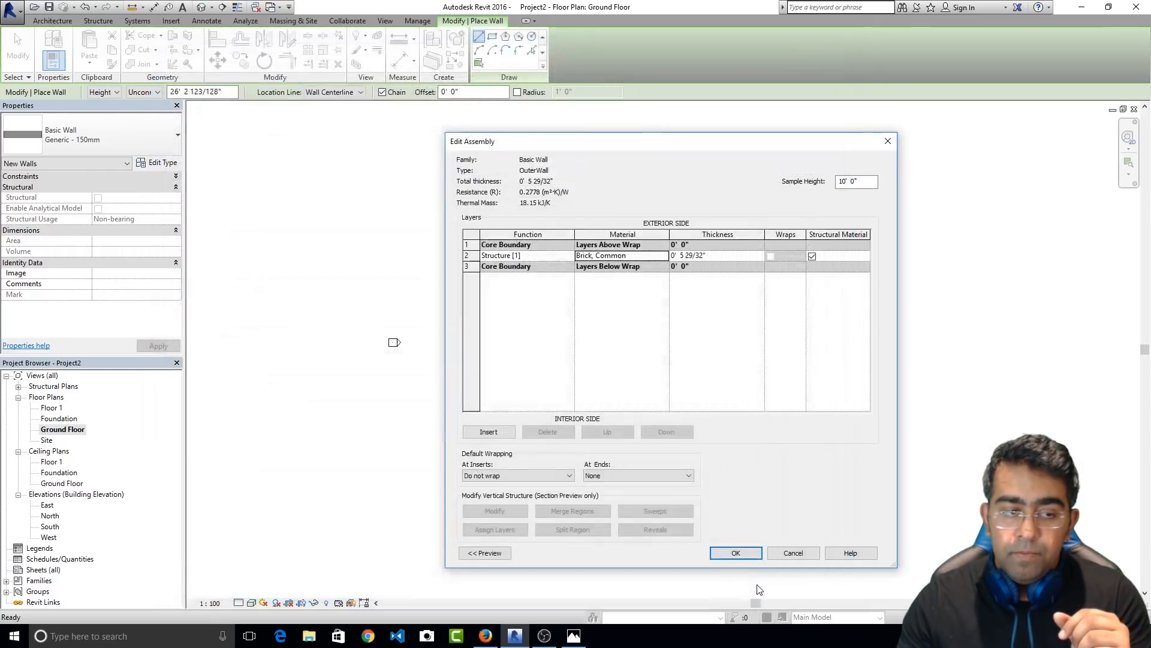
# Set the brick structure layer's thickness to 0' 4 1/2" and accept the OuterWall type settings
pyautogui.click(699, 255)
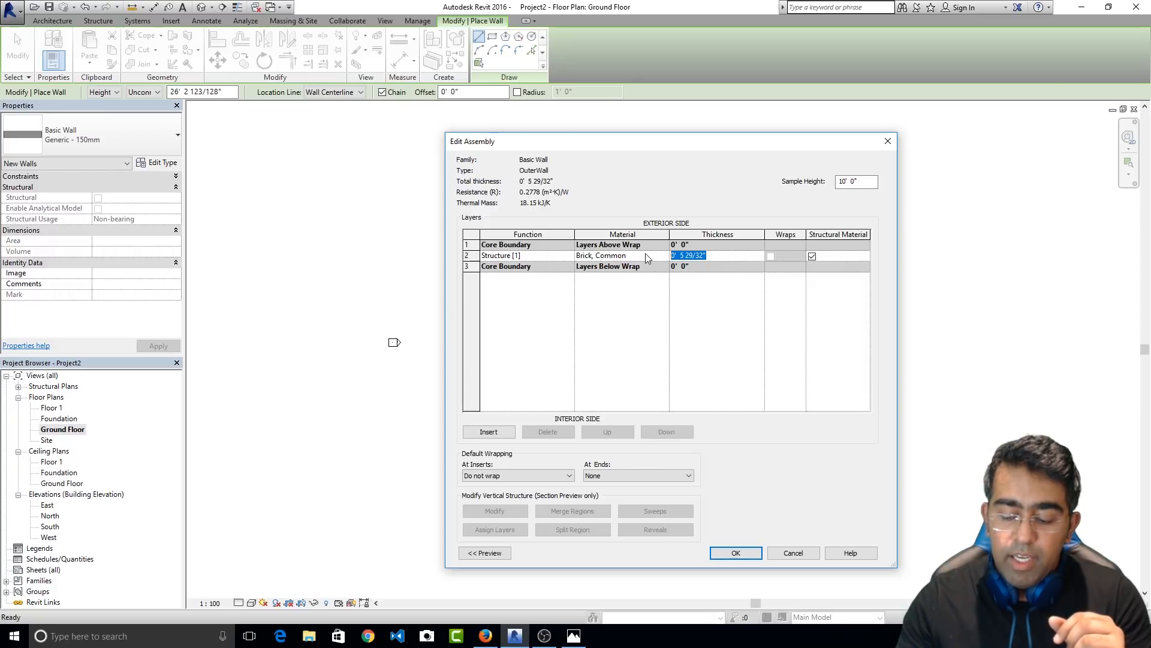
pyautogui.write('0 4.5')
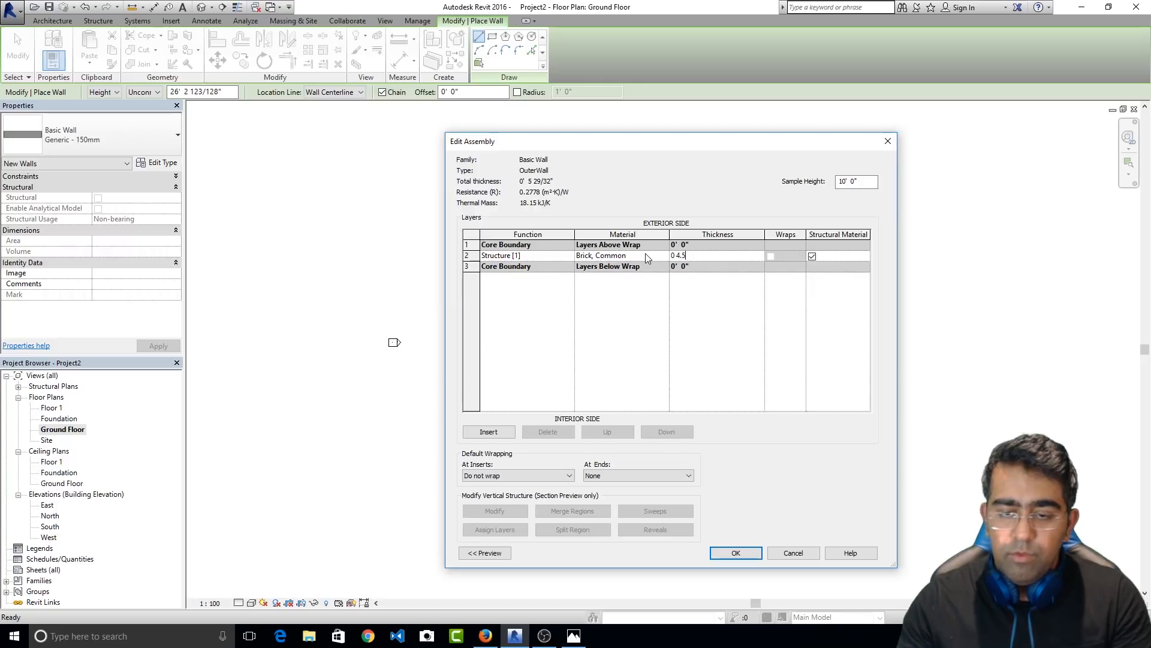
pyautogui.press('Return')
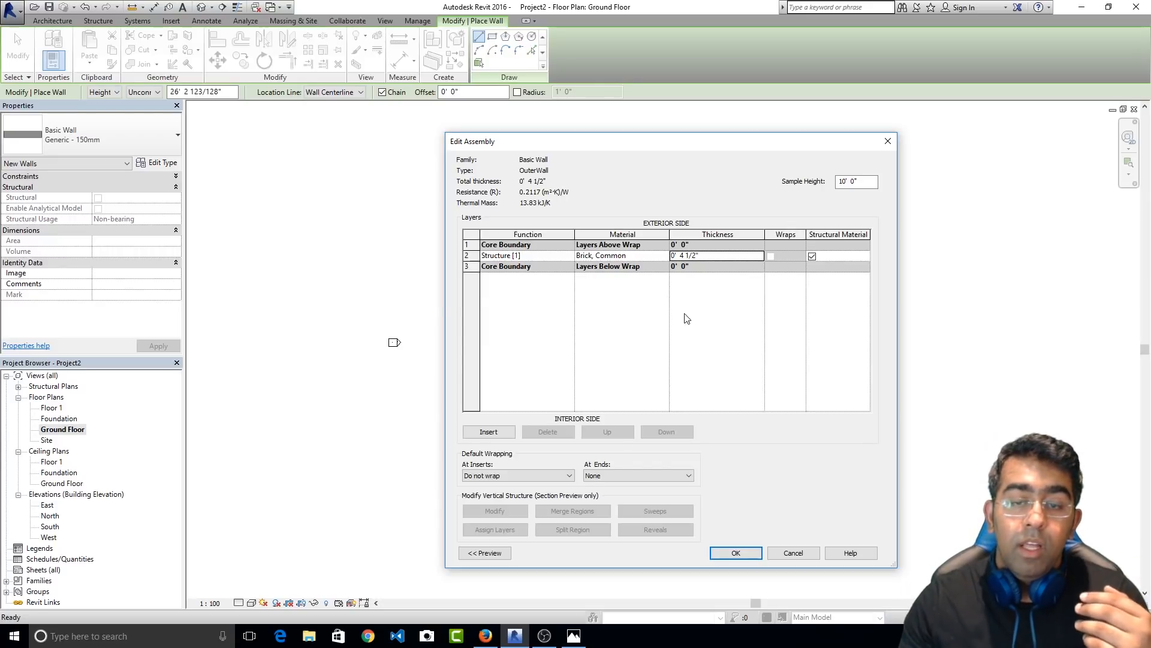
pyautogui.click(736, 553)
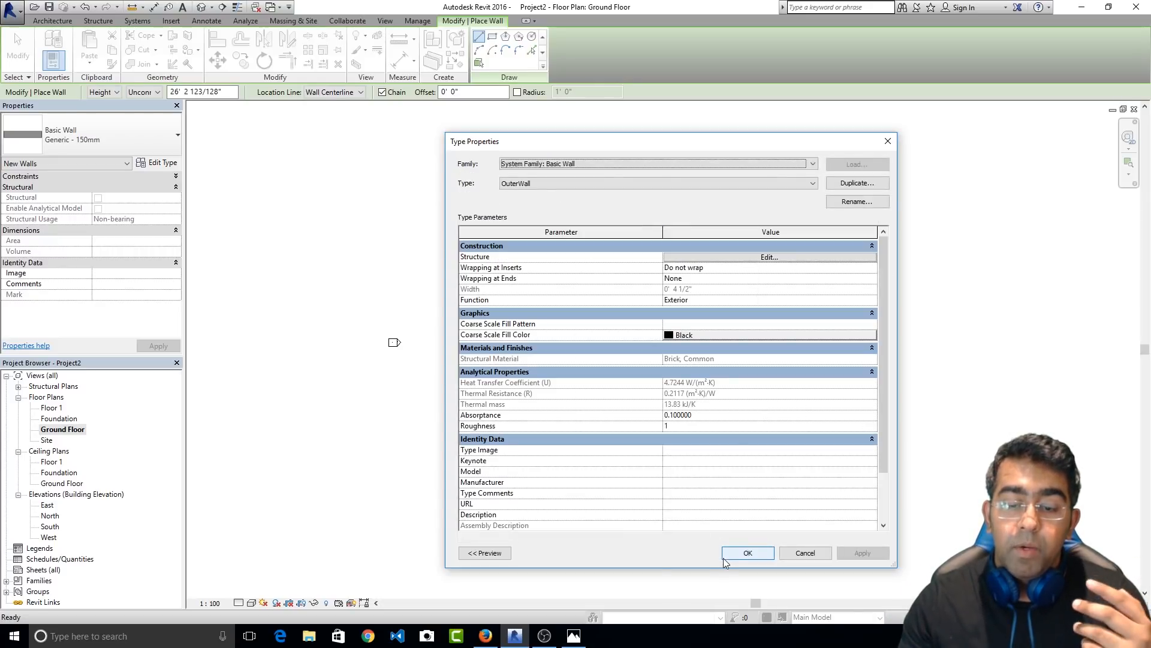
pyautogui.click(770, 552)
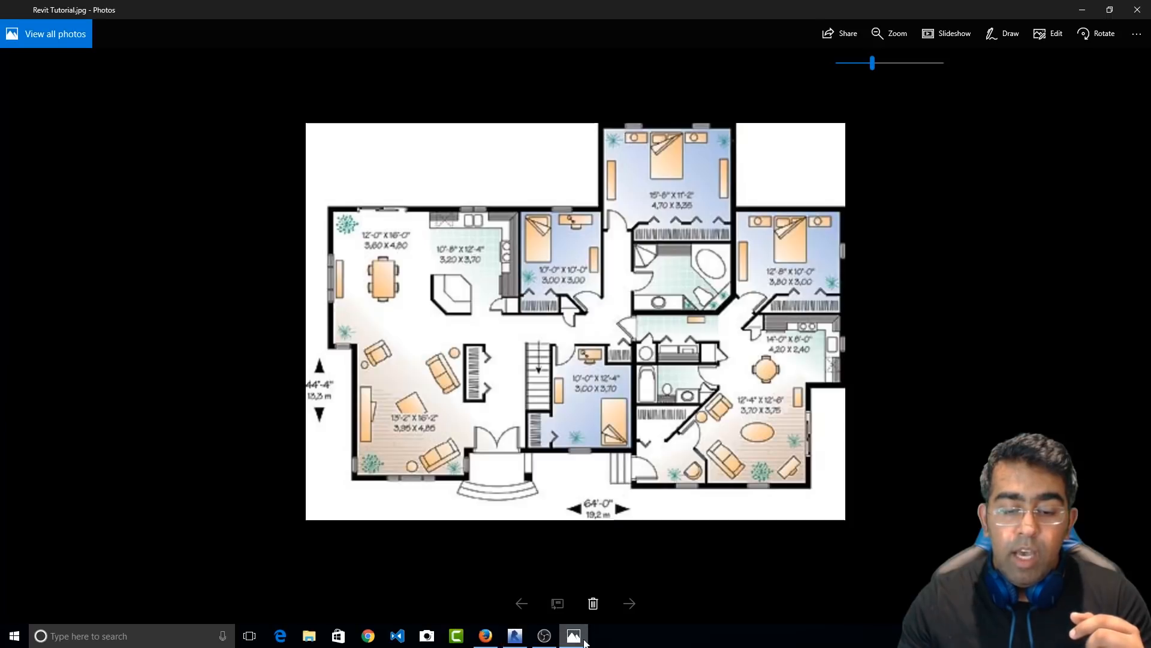
# Check the reference floor plan in Photos, return to Revit and draw a 45' vertical OuterWall upward on the west side of the Ground Floor plan
pyautogui.click(574, 635)
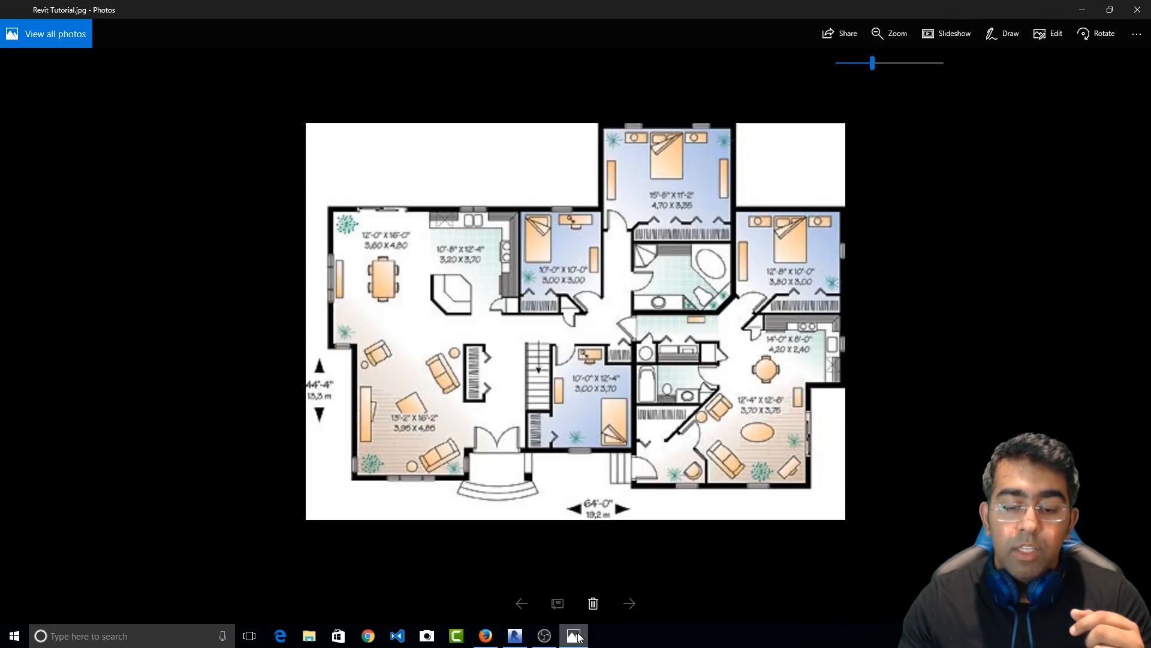
pyautogui.click(515, 636)
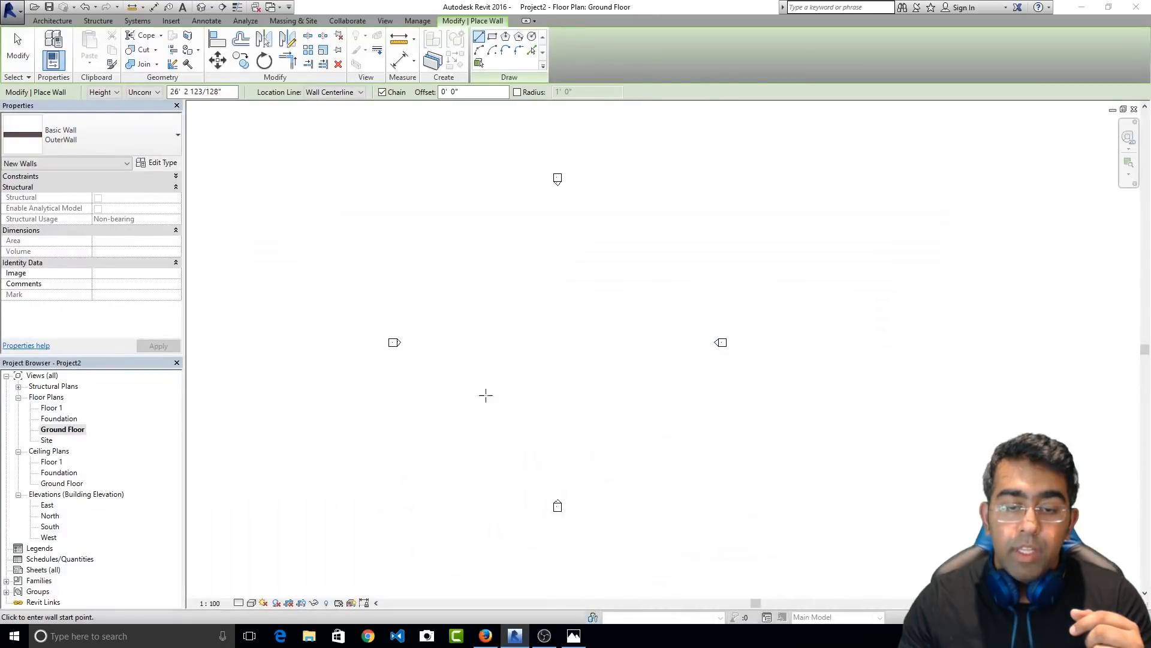
pyautogui.click(425, 445)
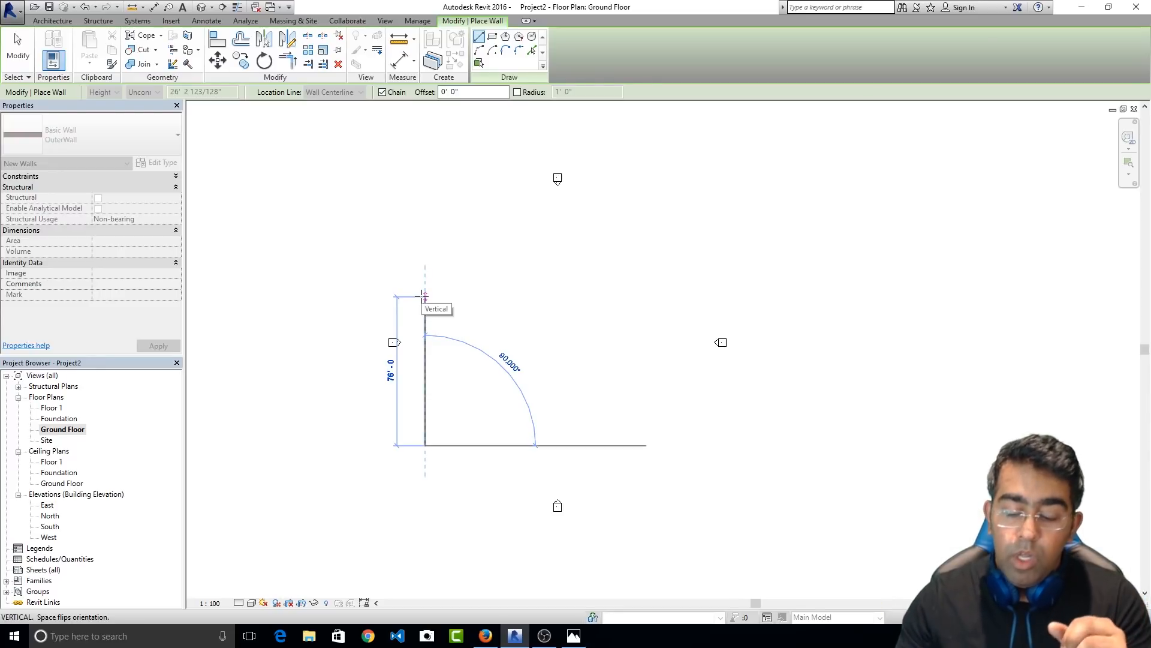
pyautogui.write('45')
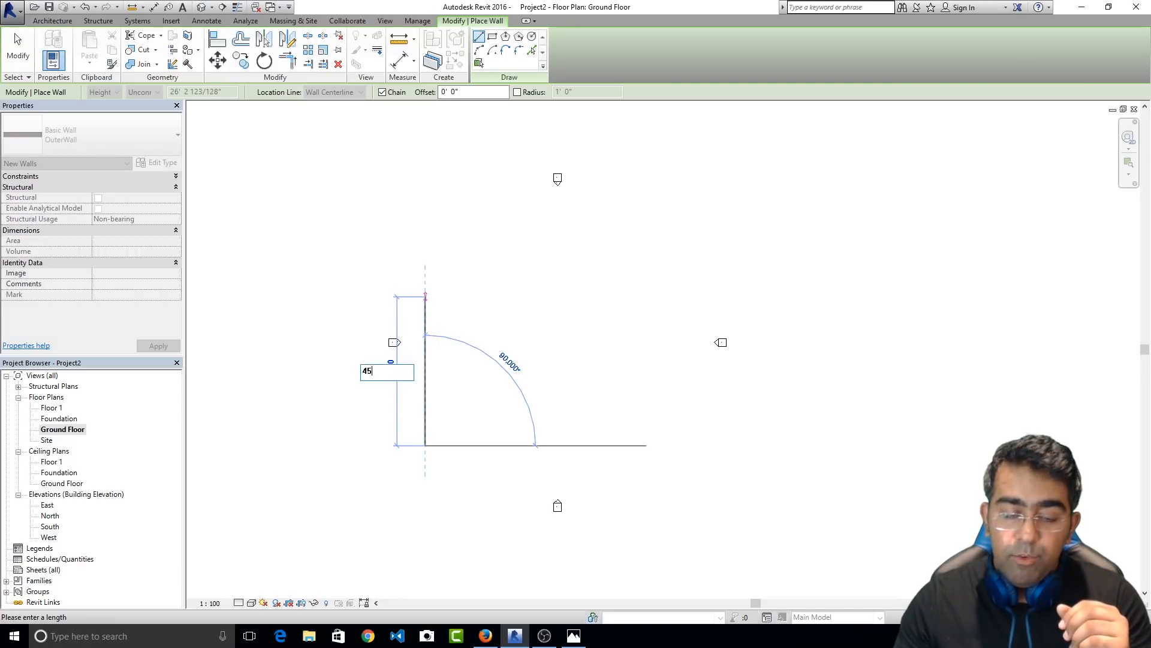
pyautogui.press('Return')
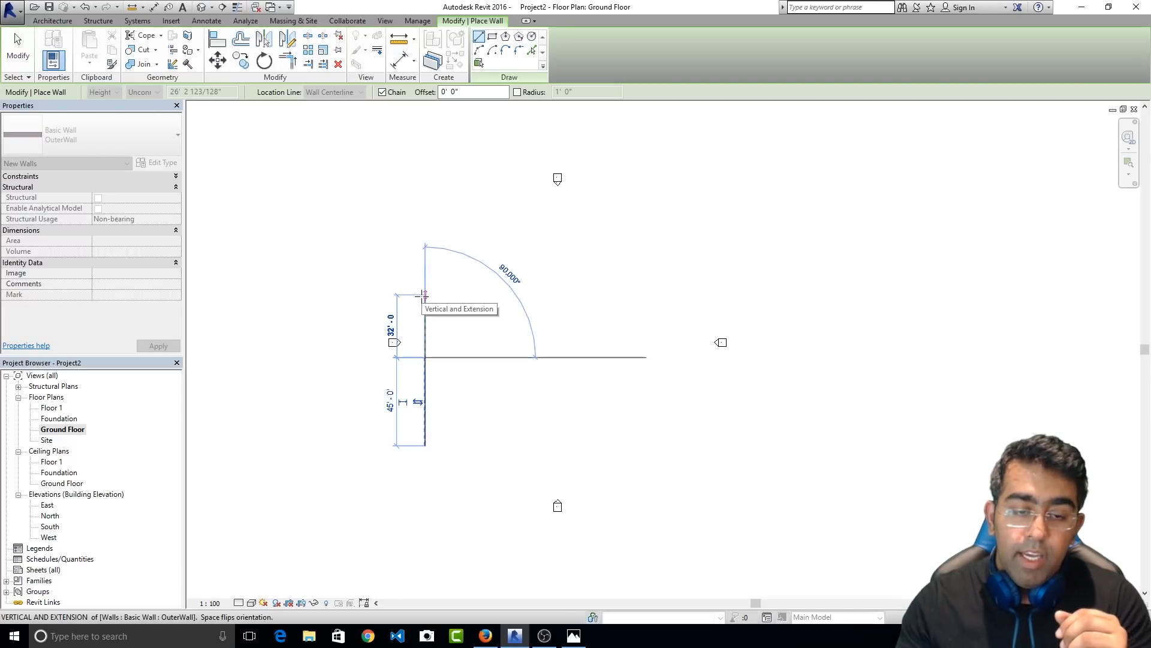
pyautogui.scroll(2, 443, 398)
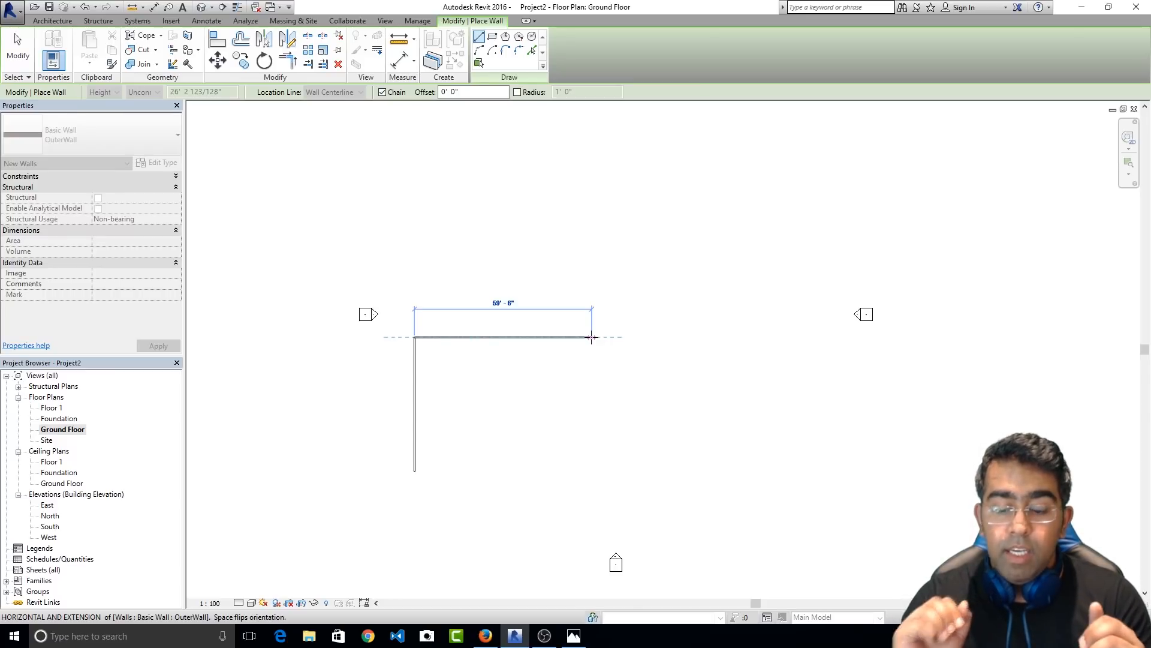
# Complete the rectangular Ground Floor outline with a 65' north OuterWall and matching east and south walls closing at the west wall's start
pyautogui.write('65')
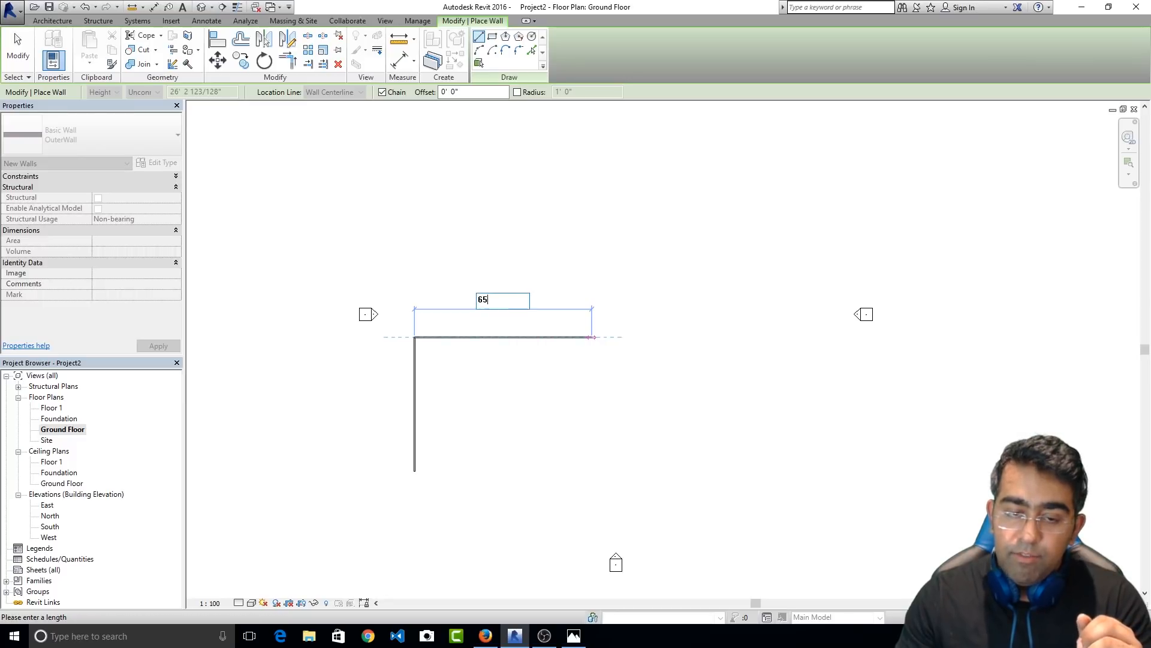
pyautogui.press('Return')
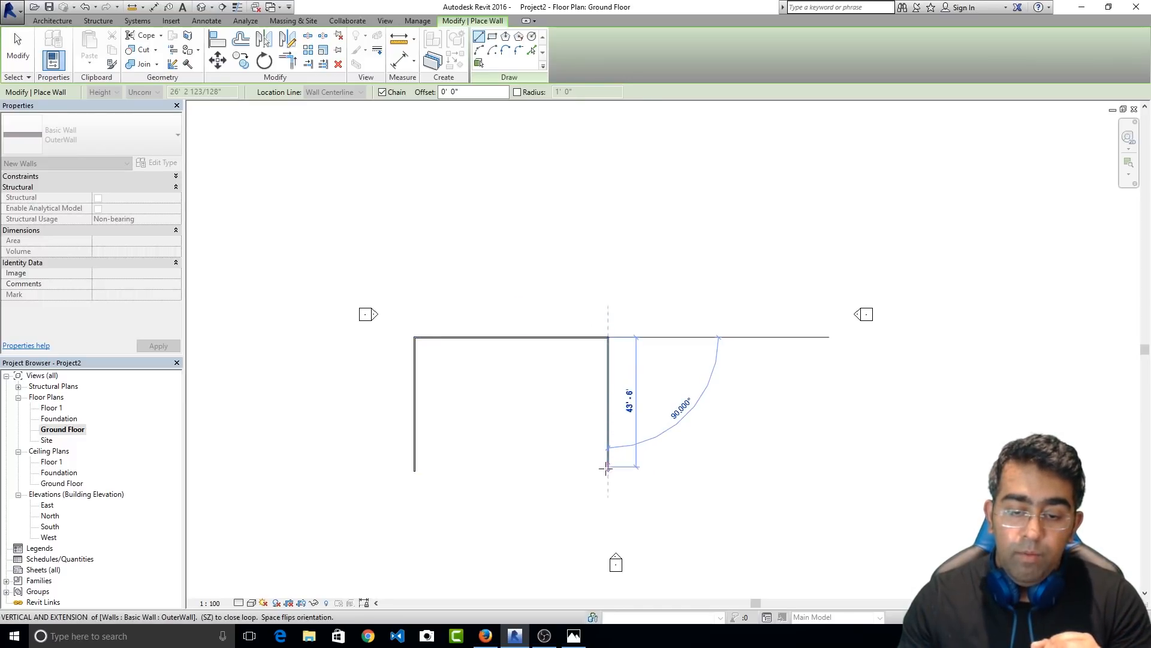
pyautogui.scroll(2, 608, 474)
pyautogui.scroll(1, 606, 474)
pyautogui.moveTo(505, 403); pyautogui.dragTo(634, 406, button='middle')
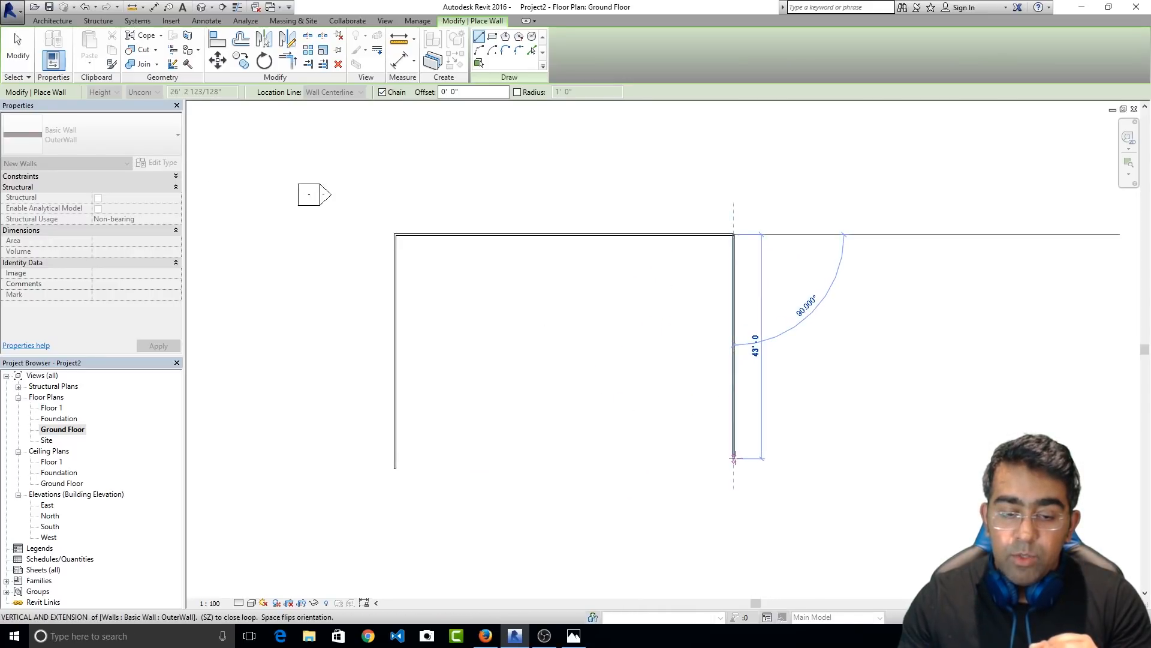
pyautogui.click(734, 468)
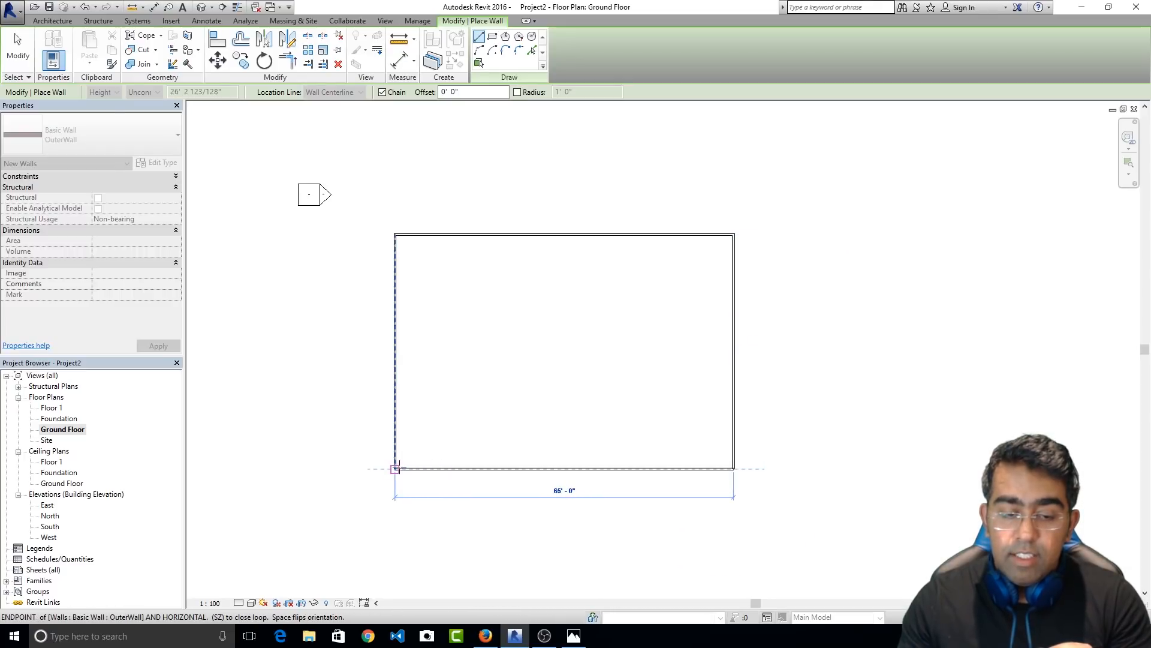
pyautogui.click(395, 468)
pyautogui.scroll(3, 583, 394)
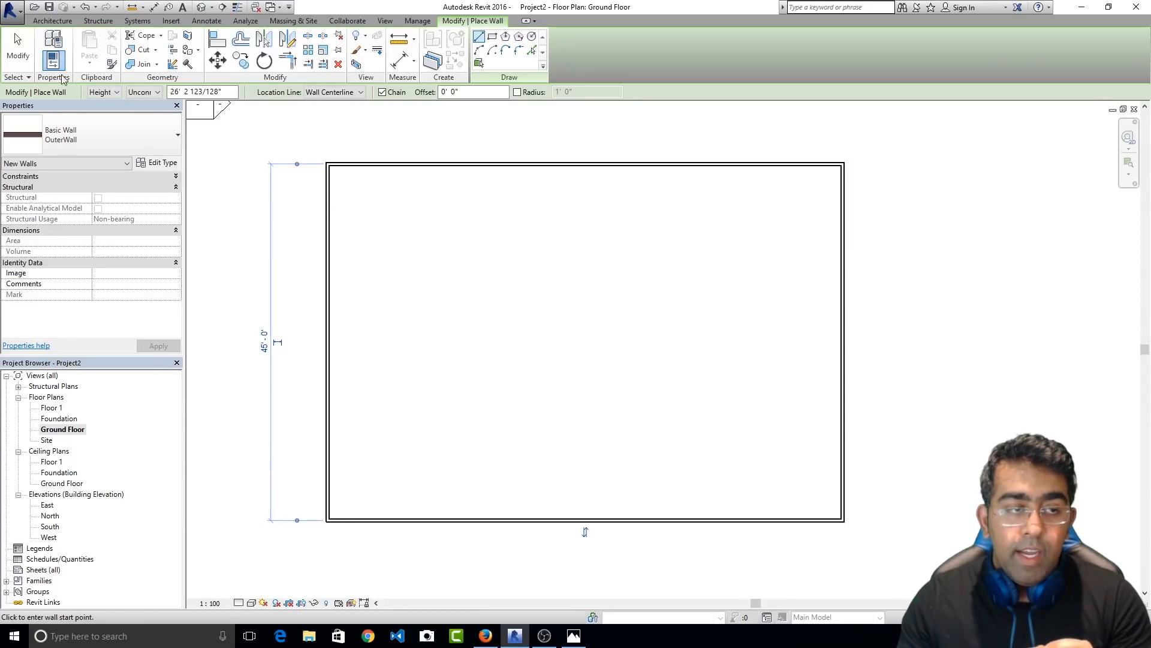
pyautogui.click(23, 50)
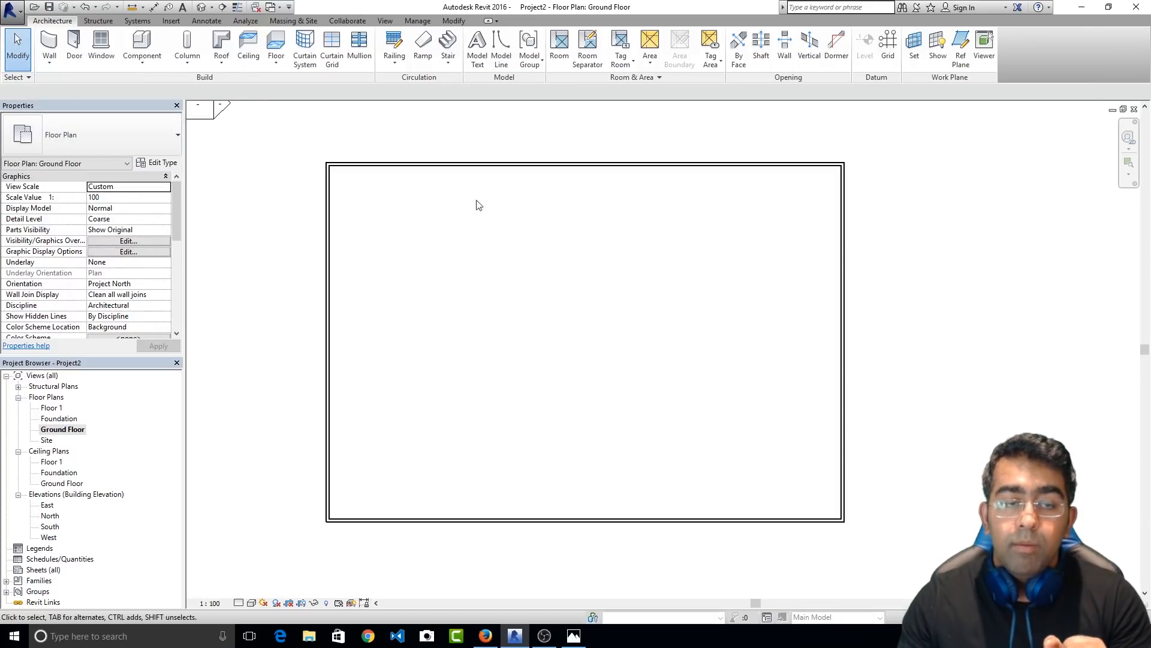
# Select the north wall and then all four outer walls on the Ground Floor plan to review their properties
pyautogui.click(585, 171)
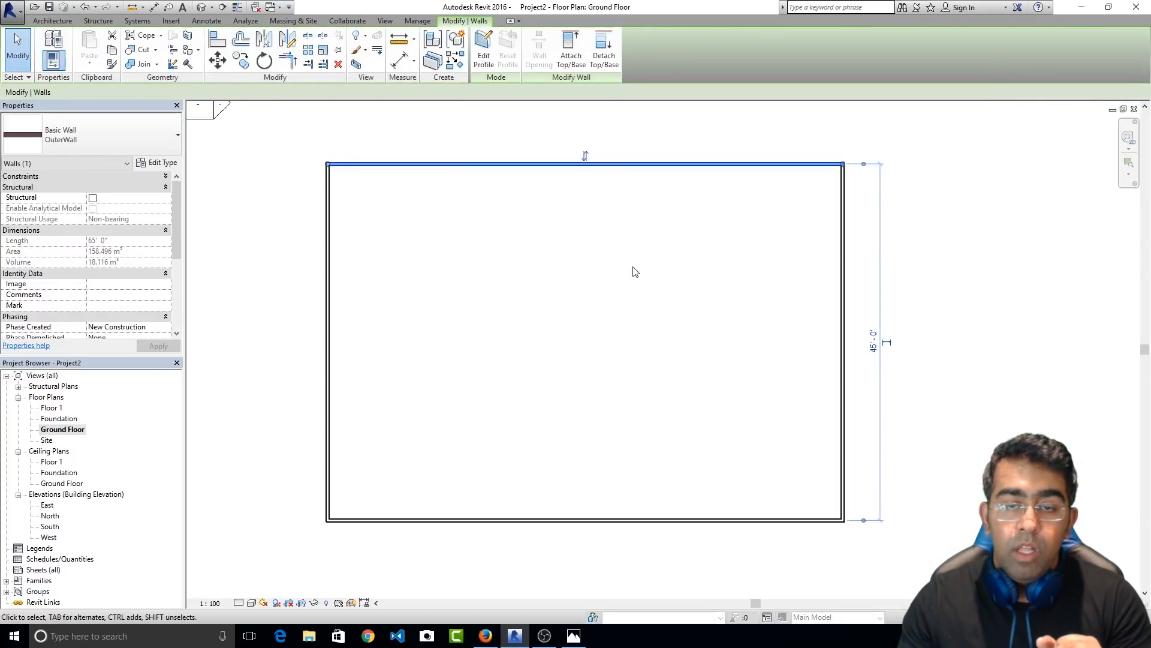
pyautogui.click(645, 267)
pyautogui.moveTo(905, 145); pyautogui.dragTo(292, 556)
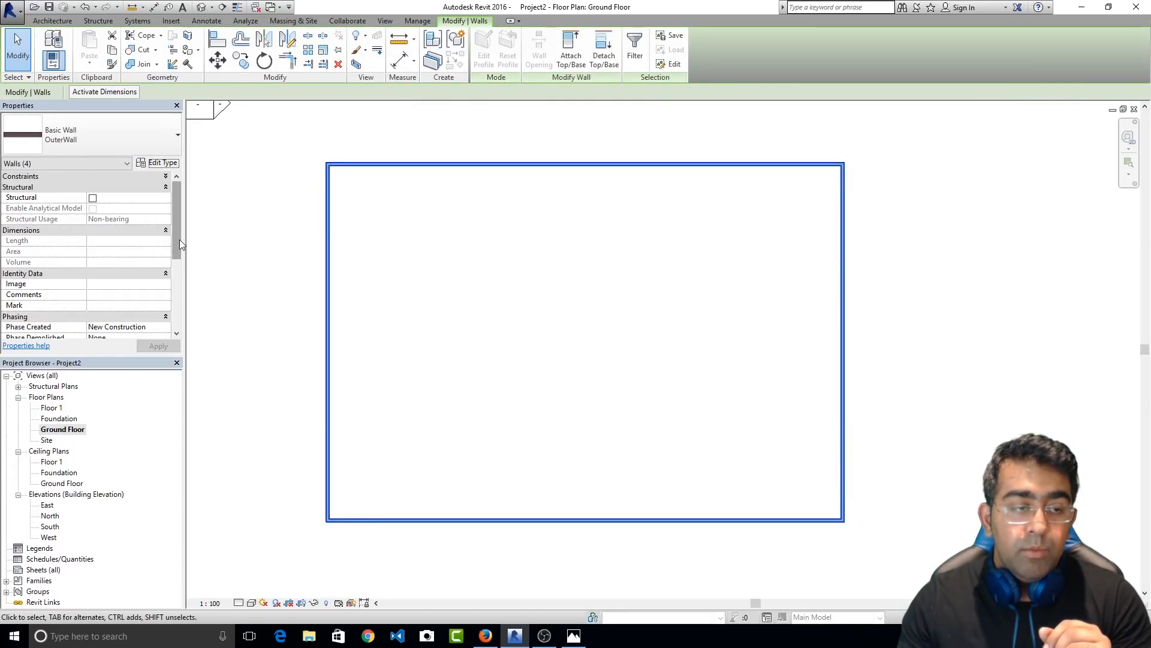
pyautogui.moveTo(179, 239); pyautogui.dragTo(179, 337)
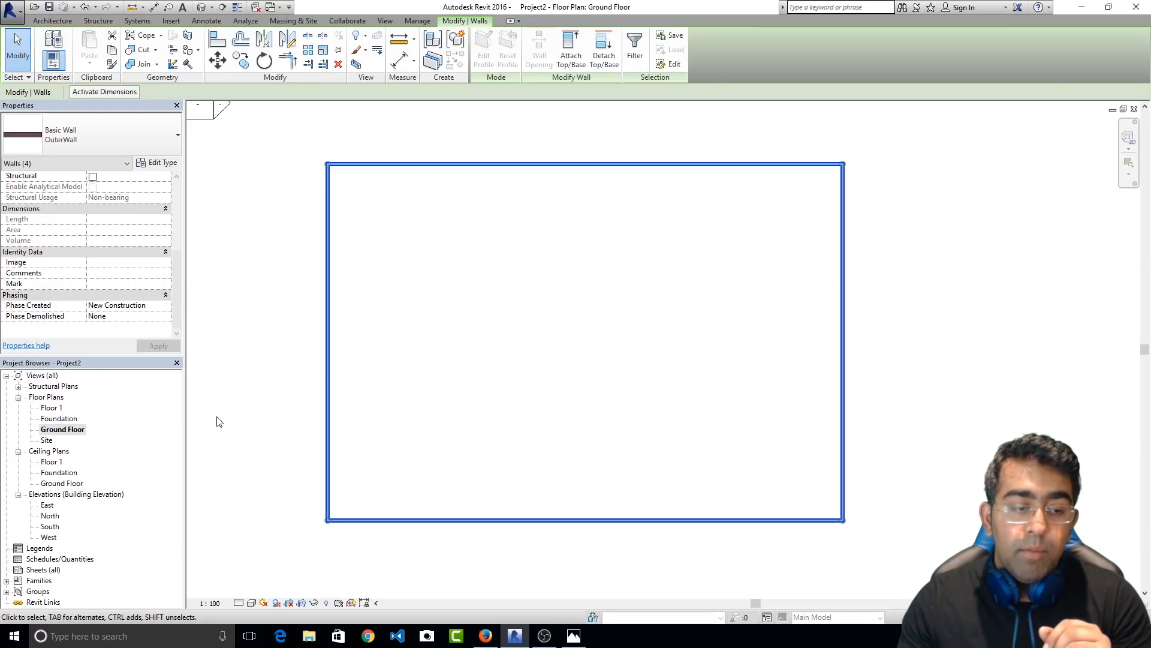
pyautogui.click(906, 269)
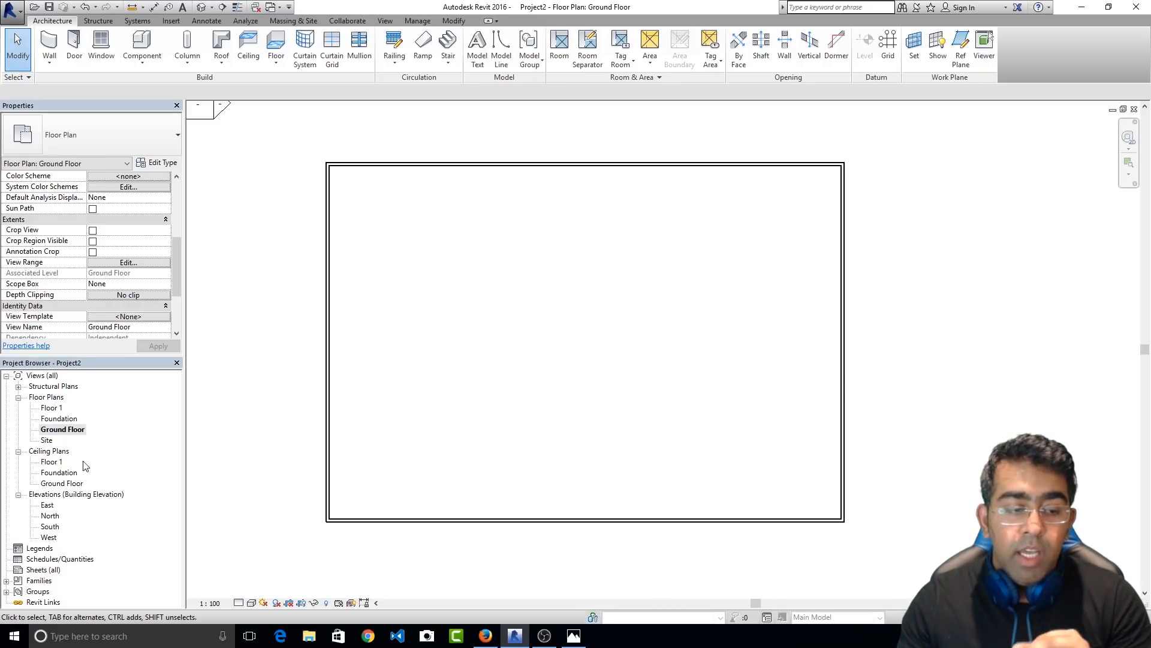
# Inspect the outer walls against the levels in the East elevation and from several angles in the default 3D view
pyautogui.doubleClick(48, 506)
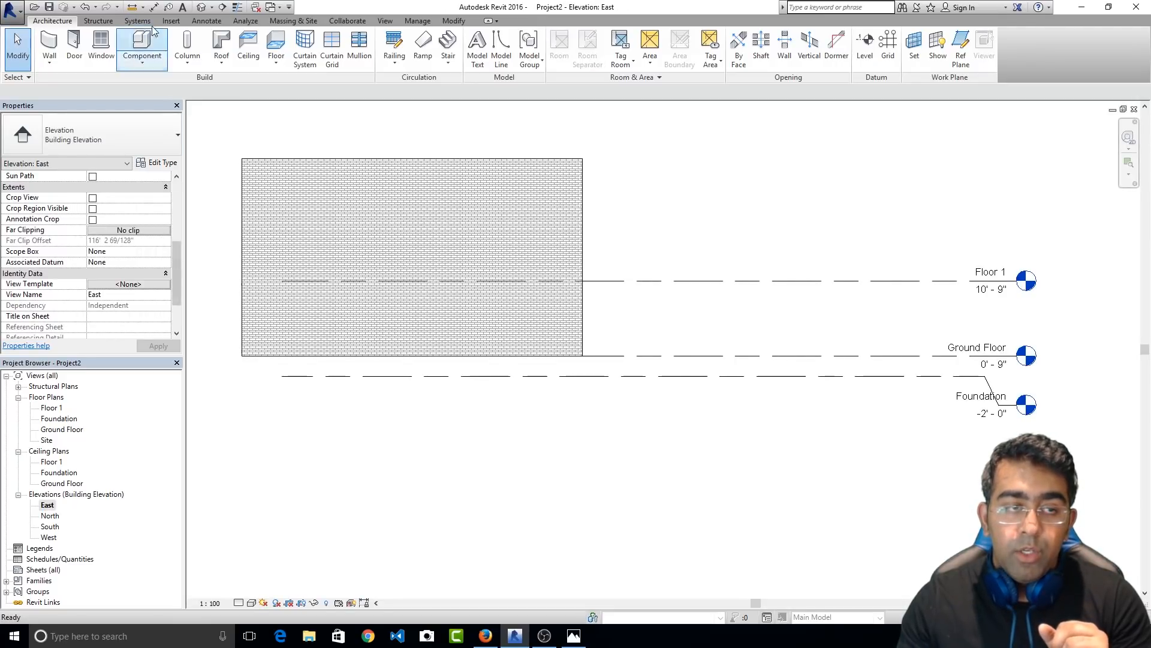
pyautogui.click(202, 9)
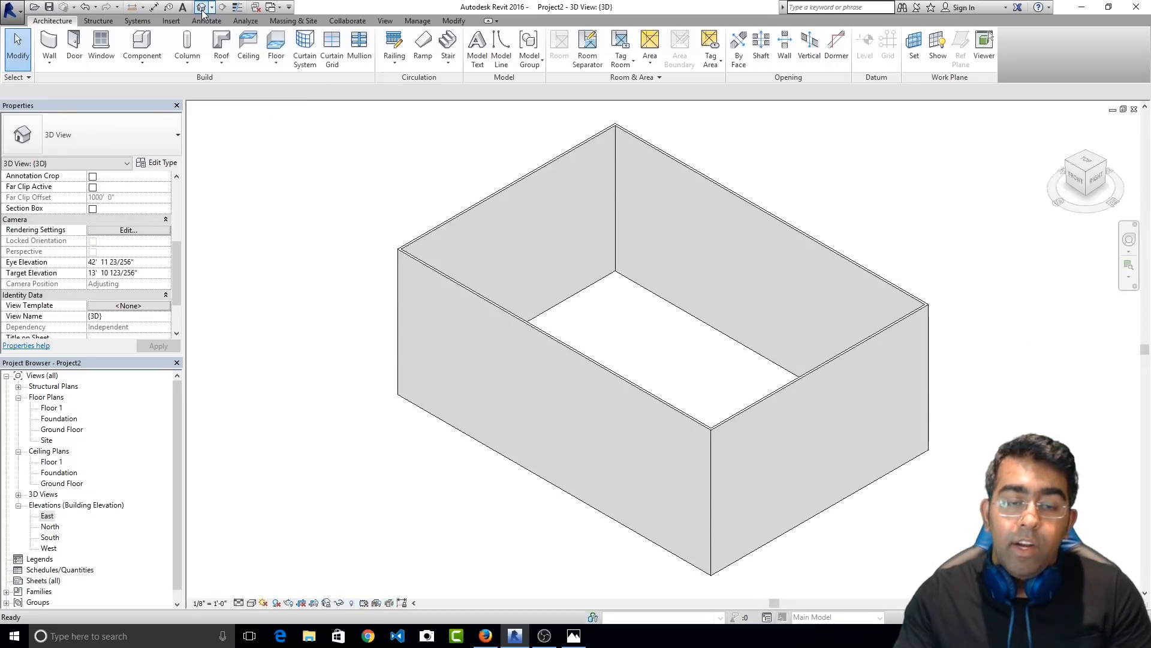
pyautogui.keyDown('shift'); pyautogui.moveTo(825, 352); pyautogui.dragTo(445, 264, button='middle'); pyautogui.keyUp('shift')
pyautogui.keyDown('shift'); pyautogui.moveTo(394, 300); pyautogui.dragTo(390, 383, button='middle'); pyautogui.keyUp('shift')
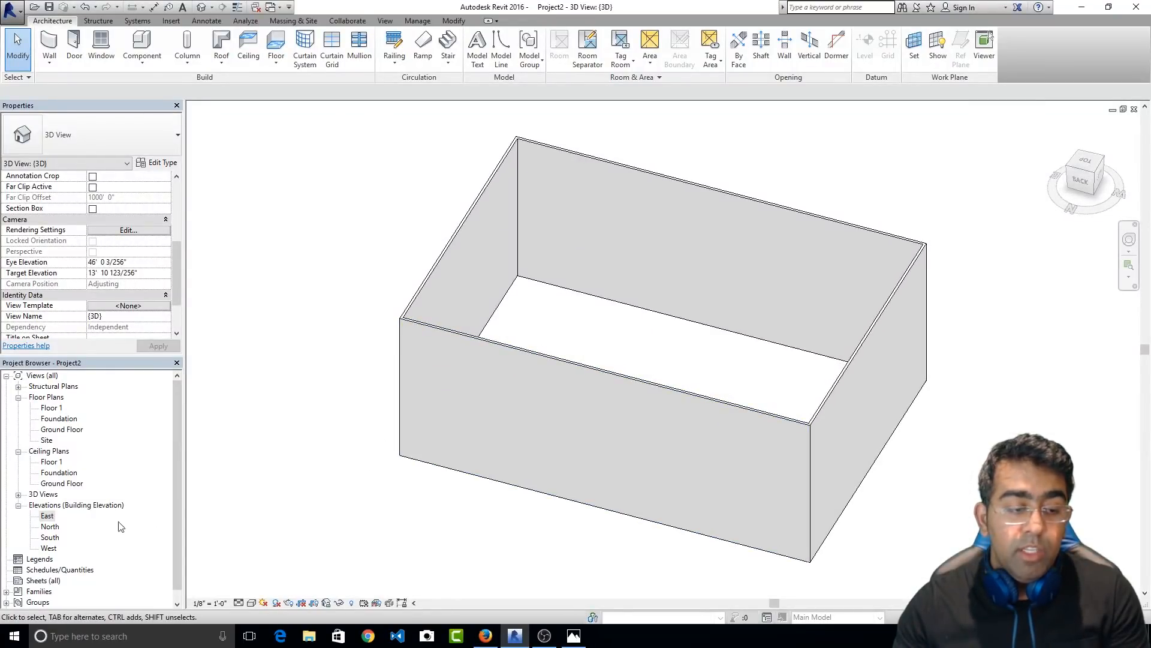
# In the East elevation, set the top constraint of all four outer walls to Up to level: Floor 1
pyautogui.click(54, 520)
pyautogui.doubleClick(52, 522)
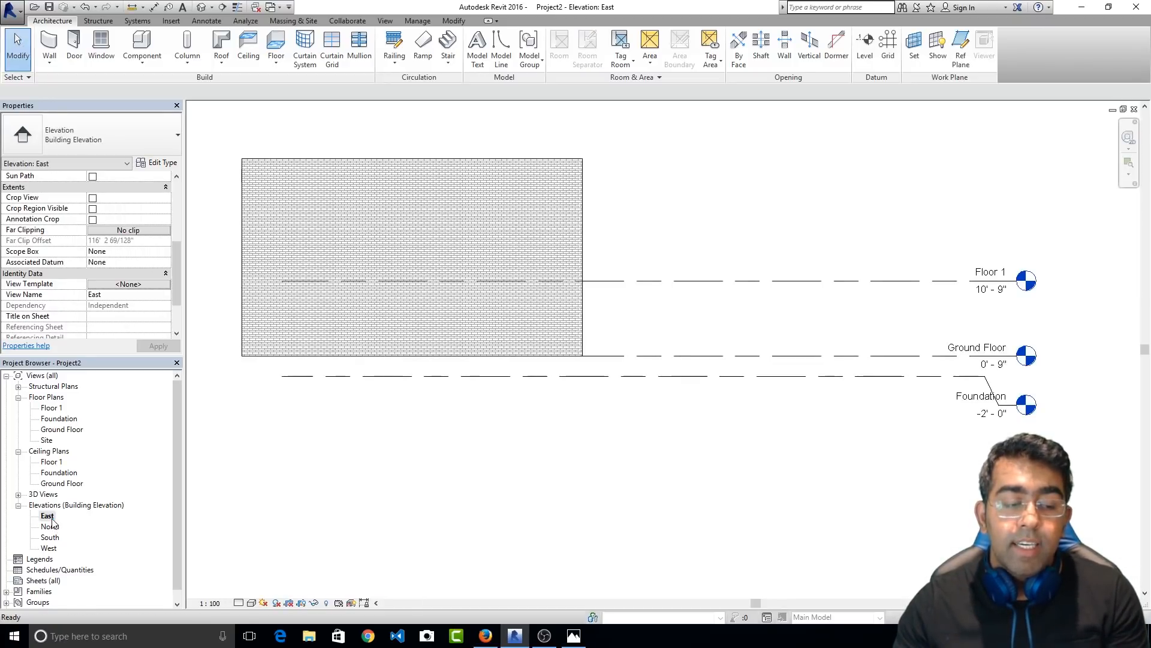
pyautogui.moveTo(622, 160); pyautogui.dragTo(203, 203)
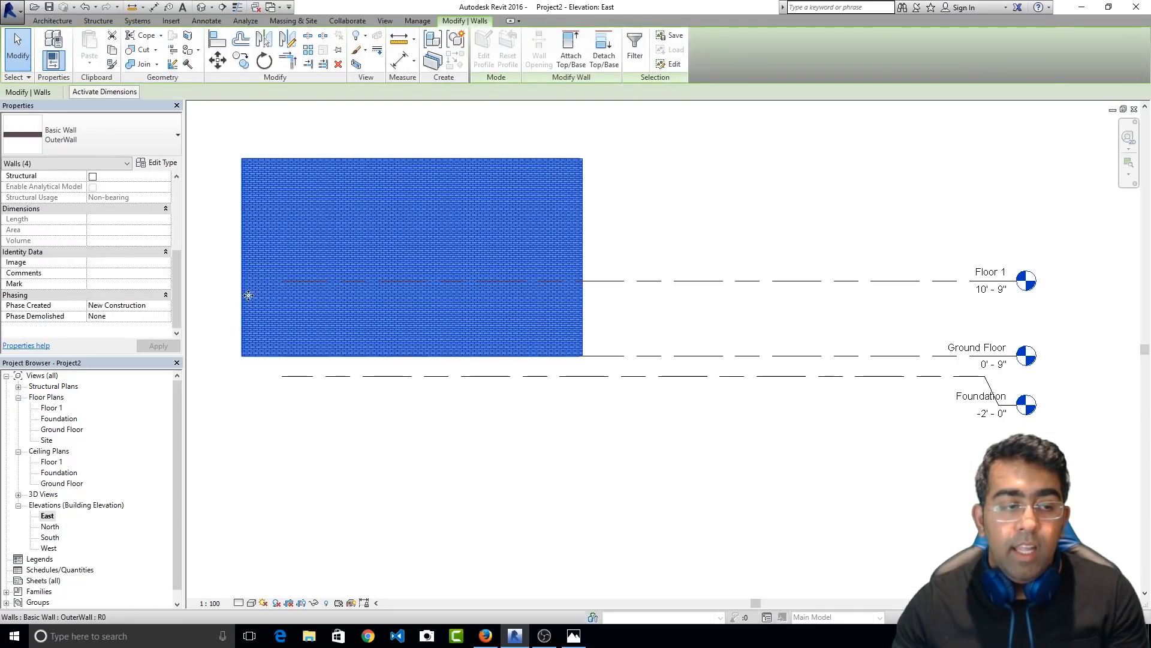
pyautogui.scroll(2, 172, 257)
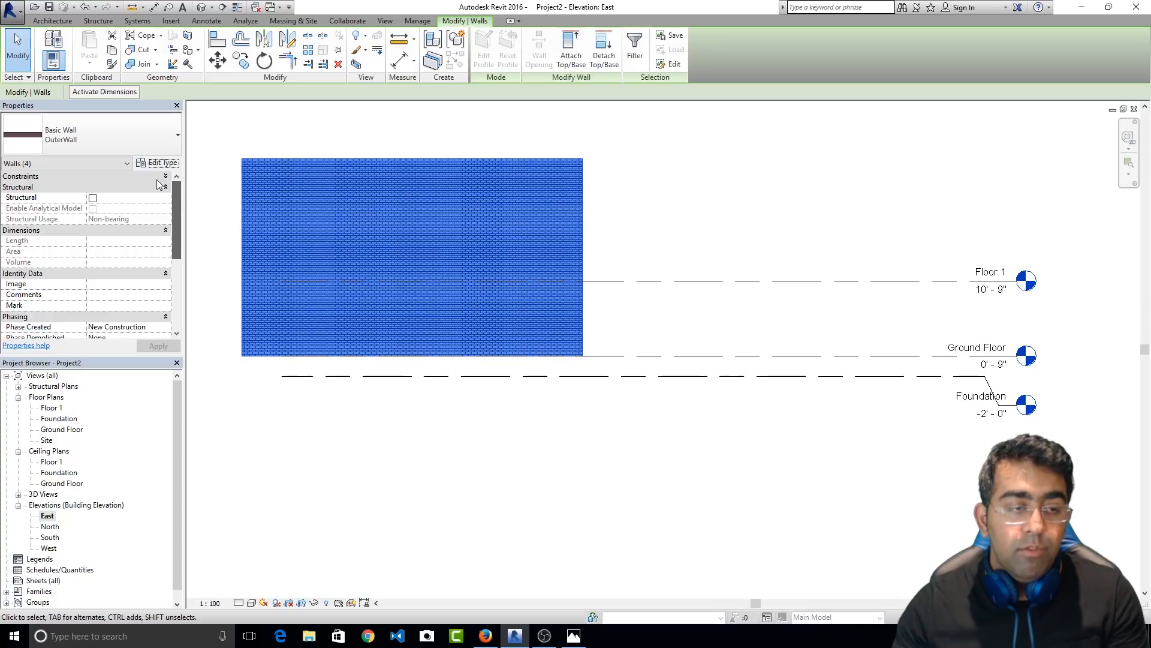
pyautogui.click(110, 183)
pyautogui.click(105, 178)
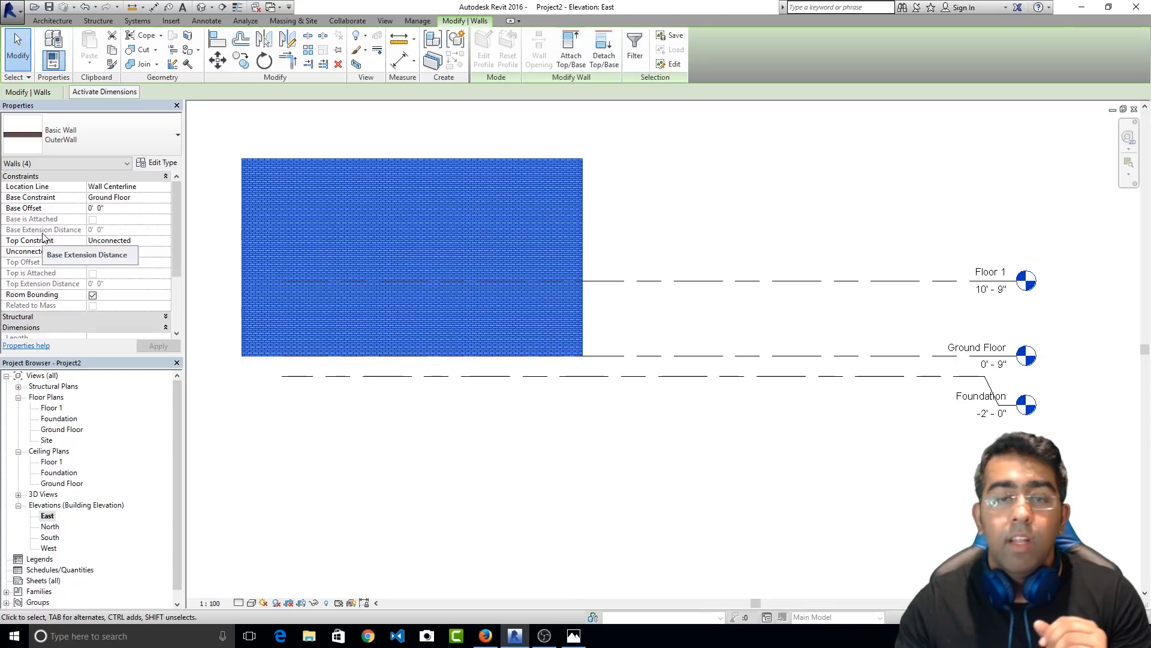
pyautogui.click(130, 240)
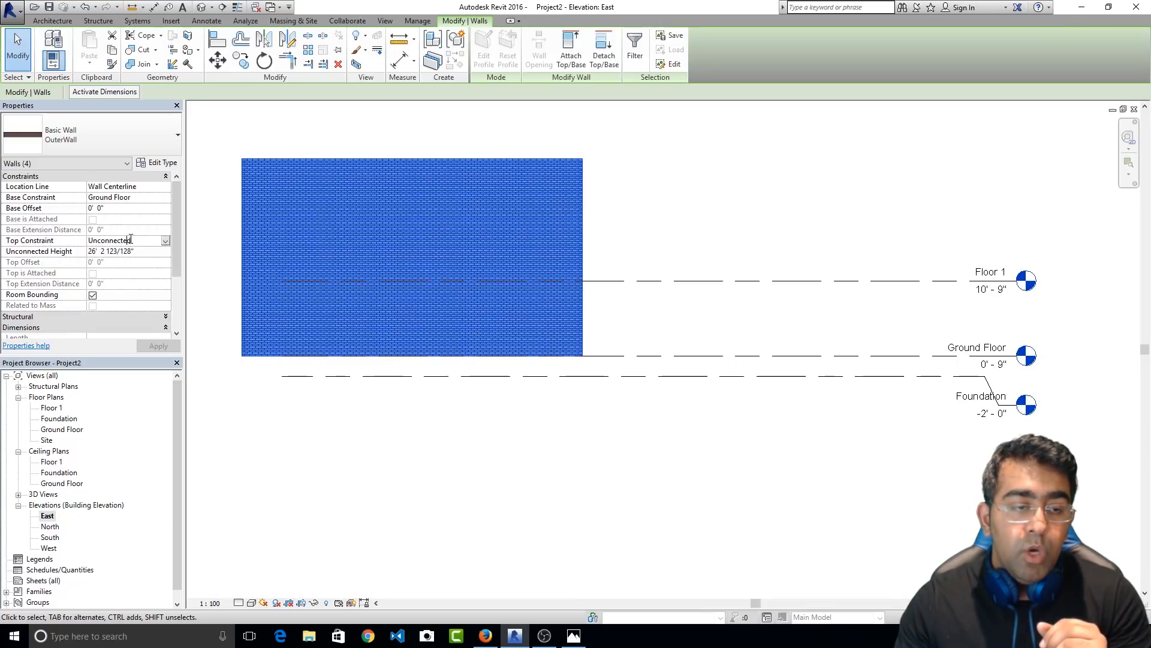
pyautogui.click(166, 241)
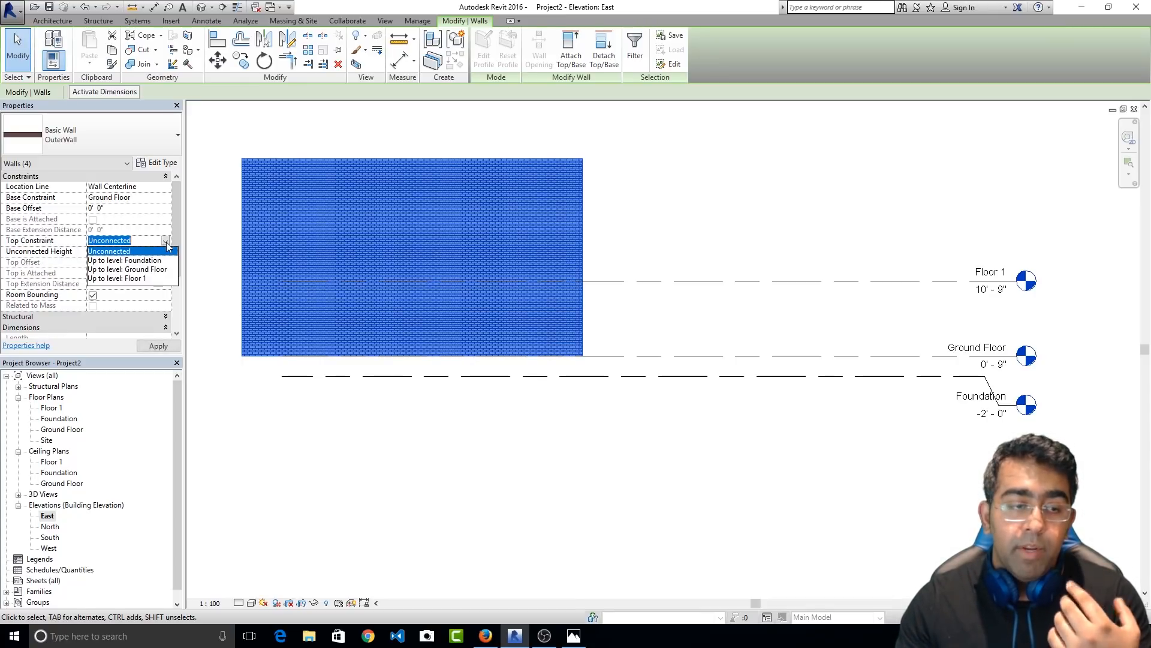
pyautogui.click(146, 279)
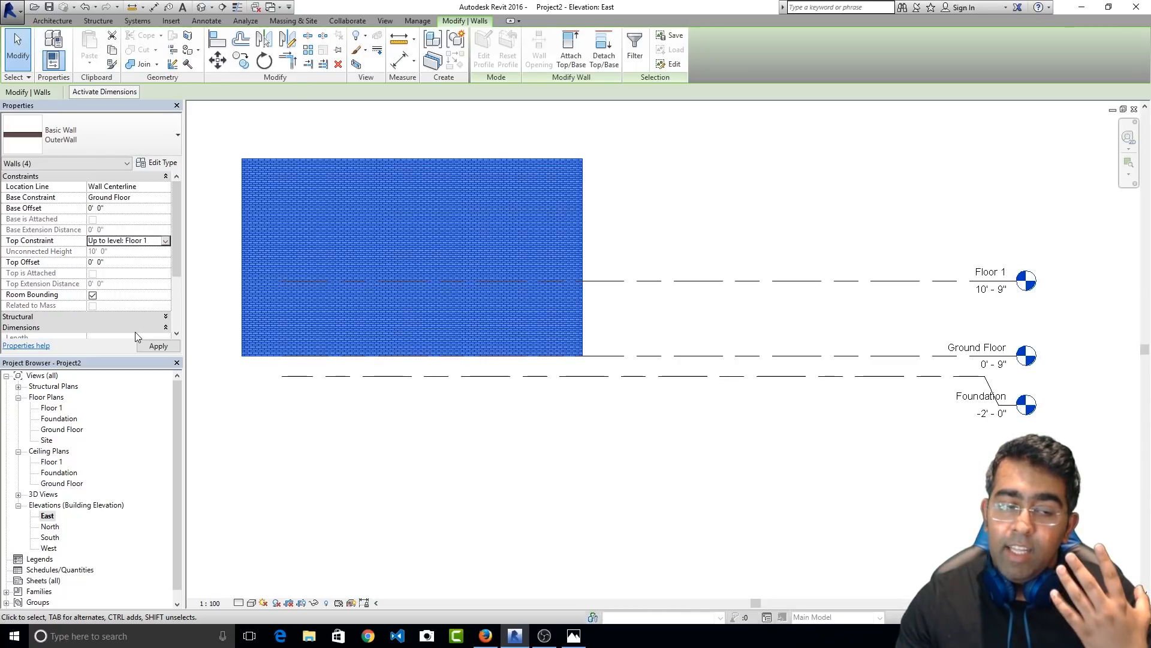
pyautogui.scroll(-3, 135, 332)
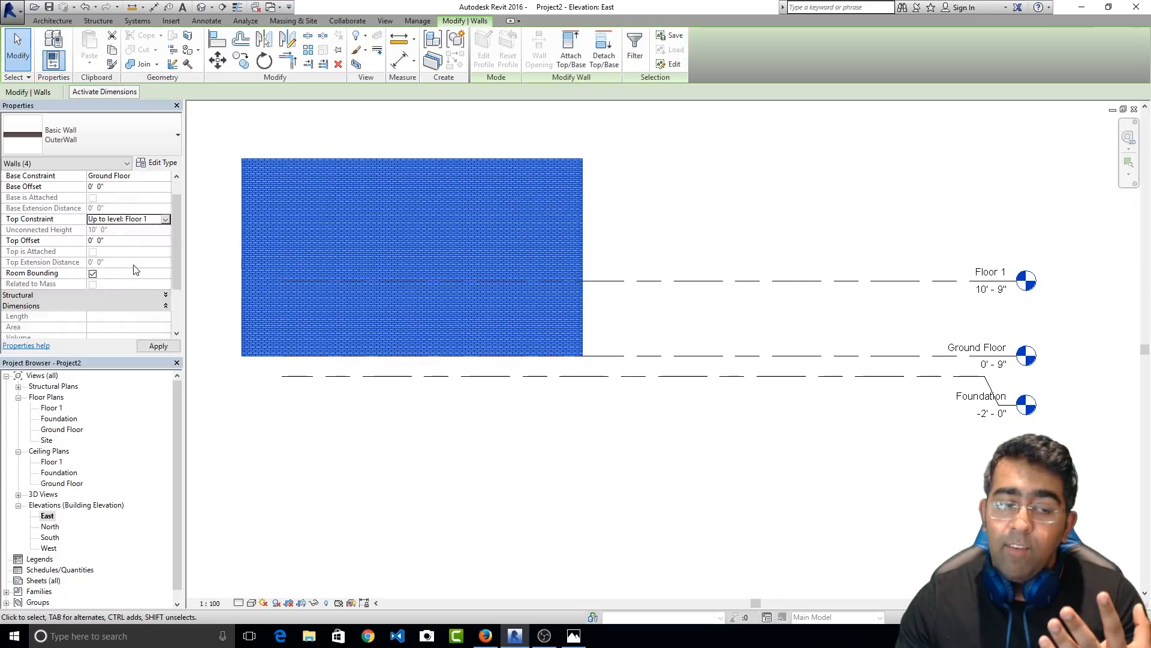
pyautogui.click(154, 347)
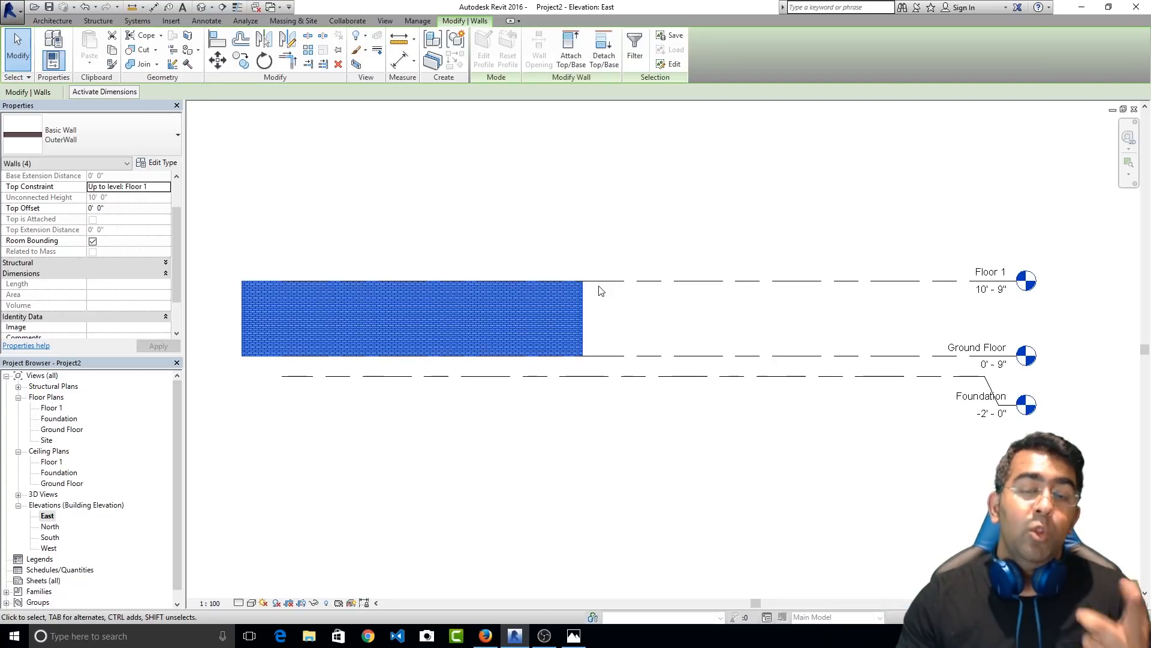
pyautogui.click(618, 257)
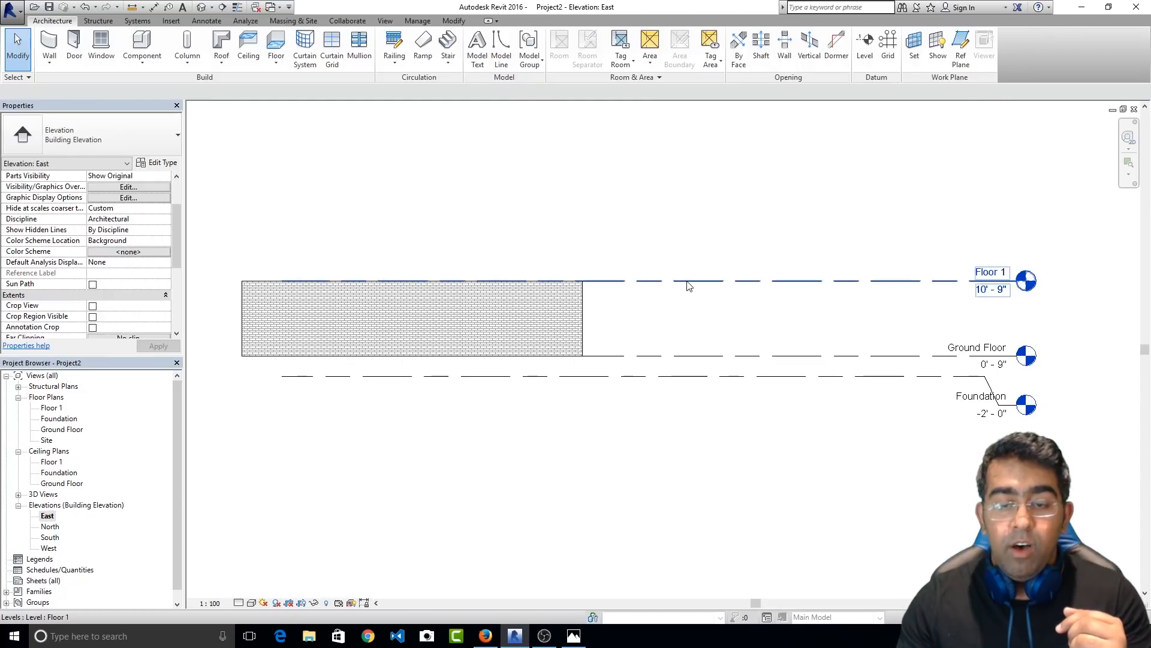
# Try raising the Floor 1 level to an elevation of 19' 9" in the East elevation, and undo the move
pyautogui.click(688, 286)
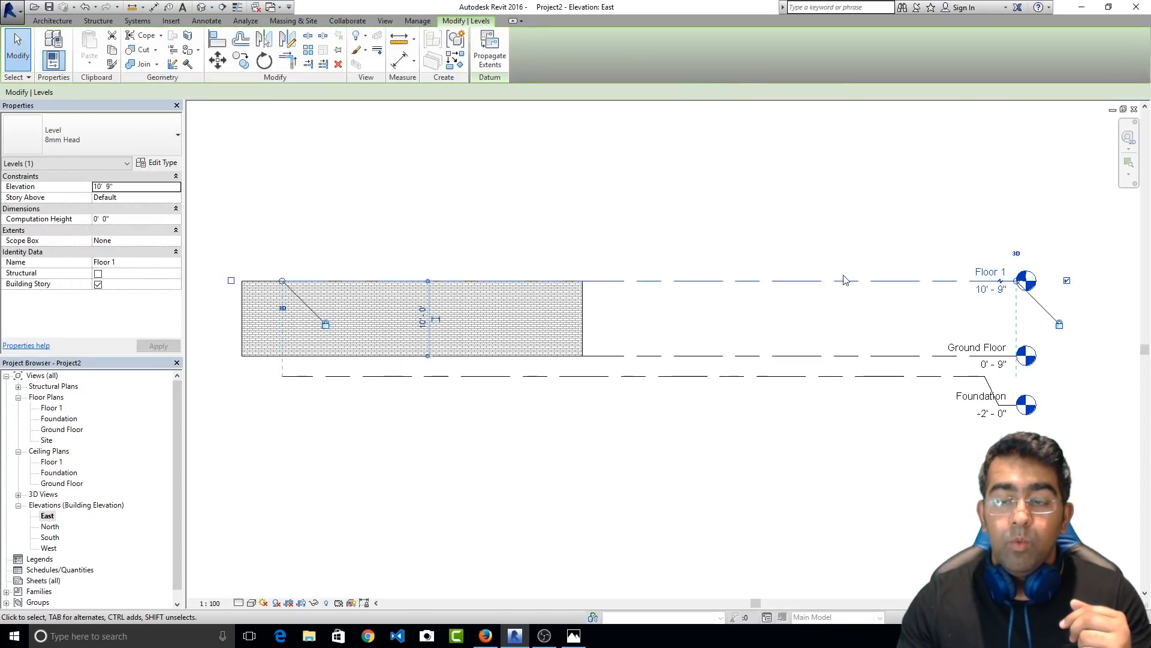
pyautogui.moveTo(645, 279); pyautogui.dragTo(640, 211)
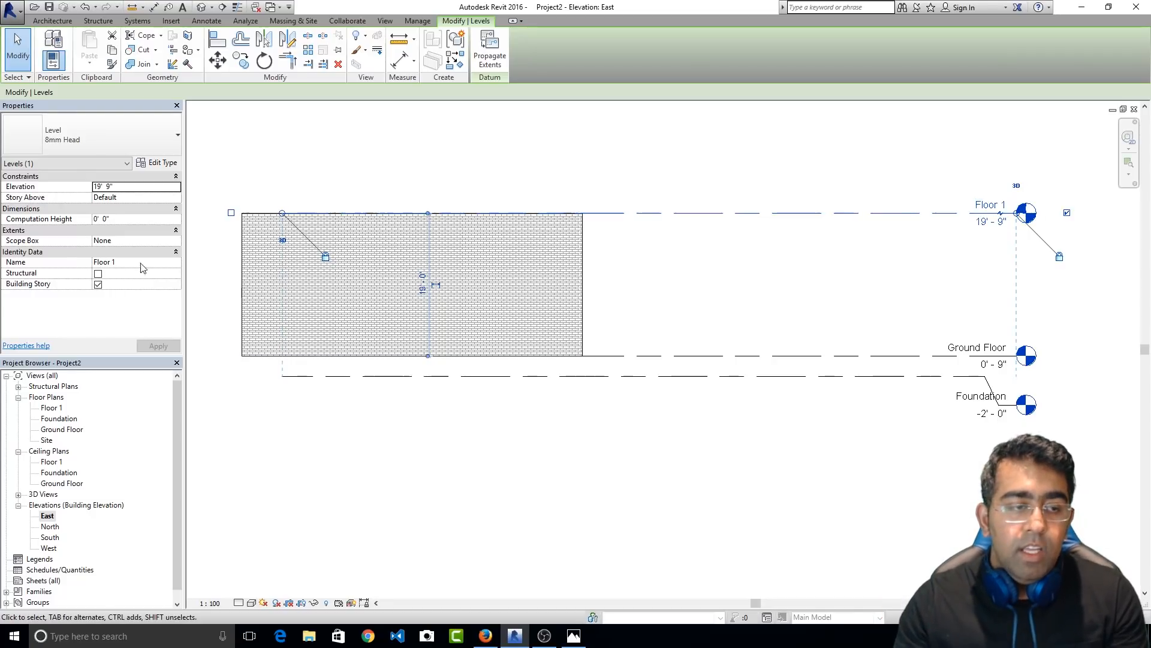
pyautogui.click(989, 223)
pyautogui.click(800, 189)
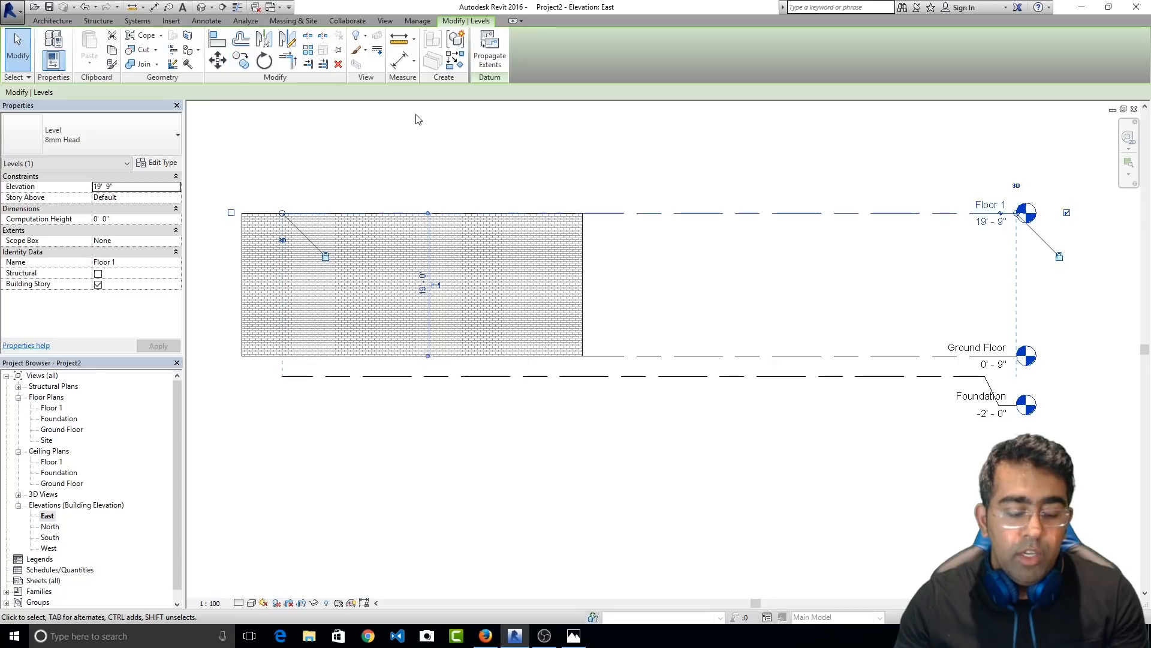
pyautogui.hotkey('ctrl', 'z')
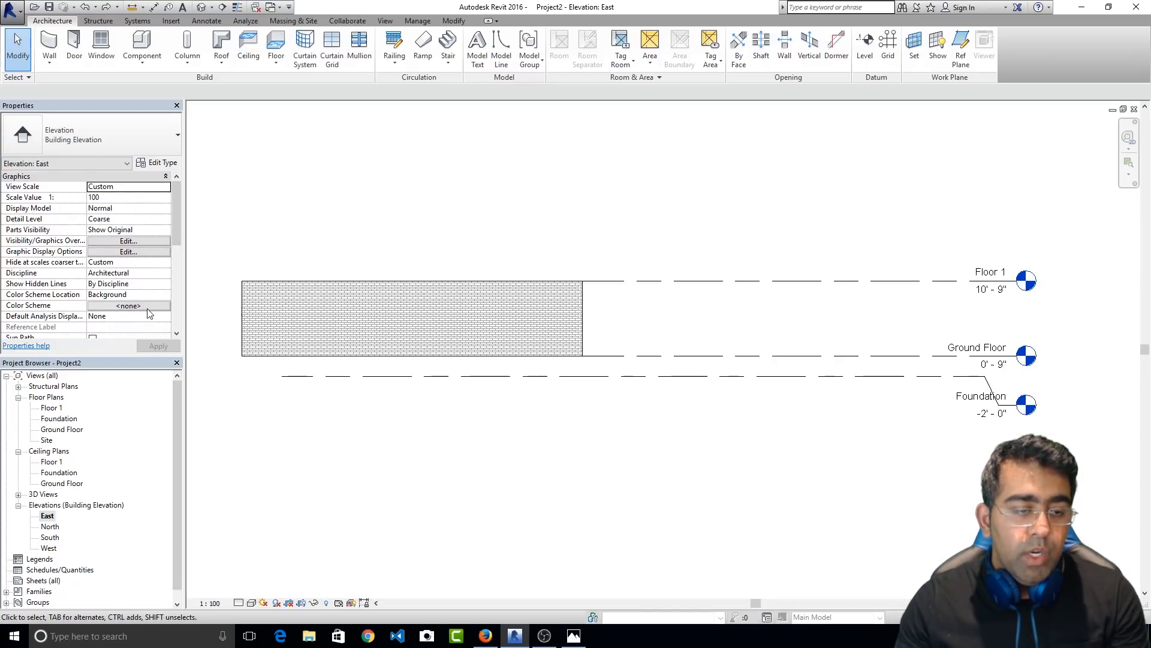
pyautogui.scroll(-2, 149, 312)
pyautogui.scroll(2, 173, 252)
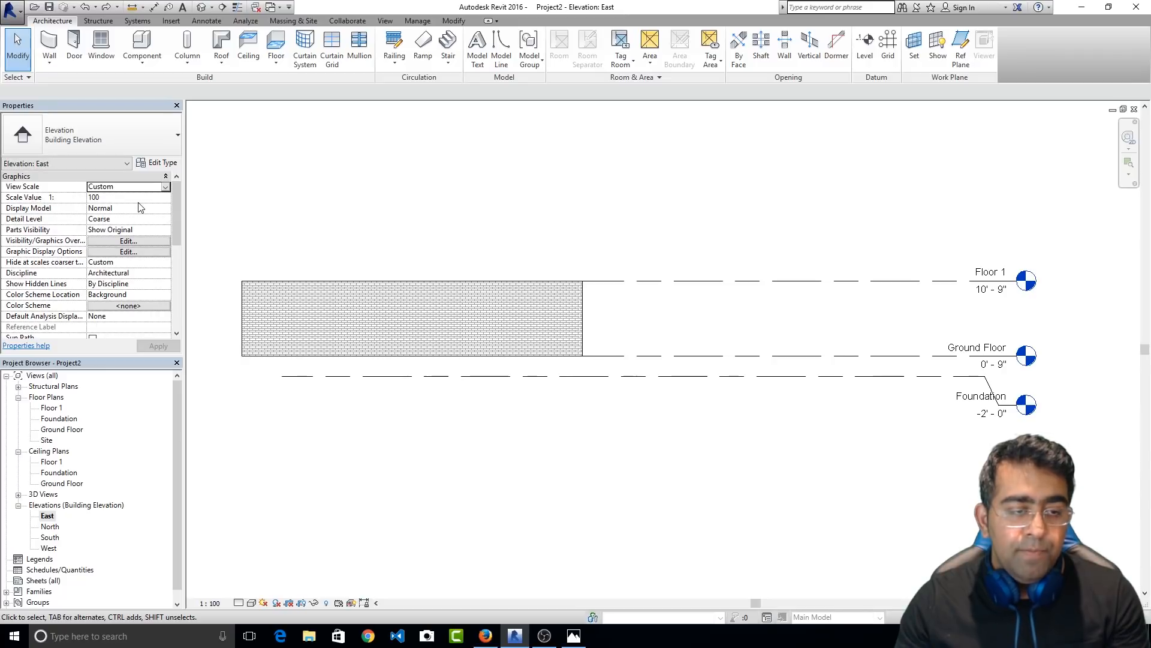
pyautogui.click(119, 198)
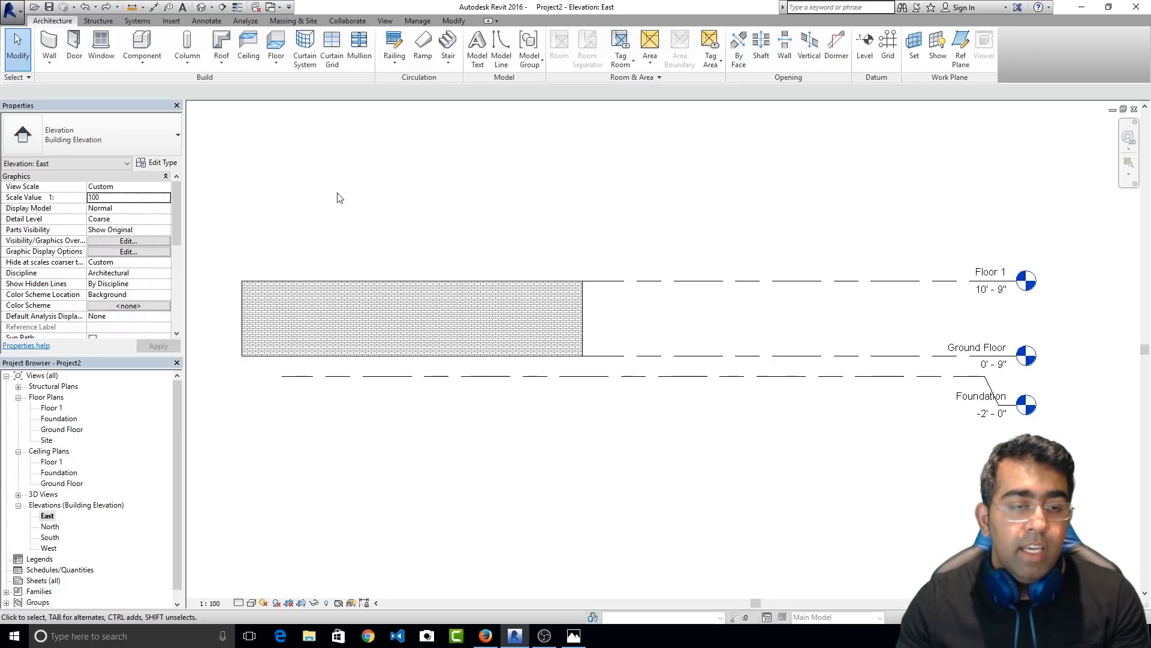
# Open the Floor 1 floor plan and try to window-select the Ground Floor walls displayed as an underlay
pyautogui.click(58, 409)
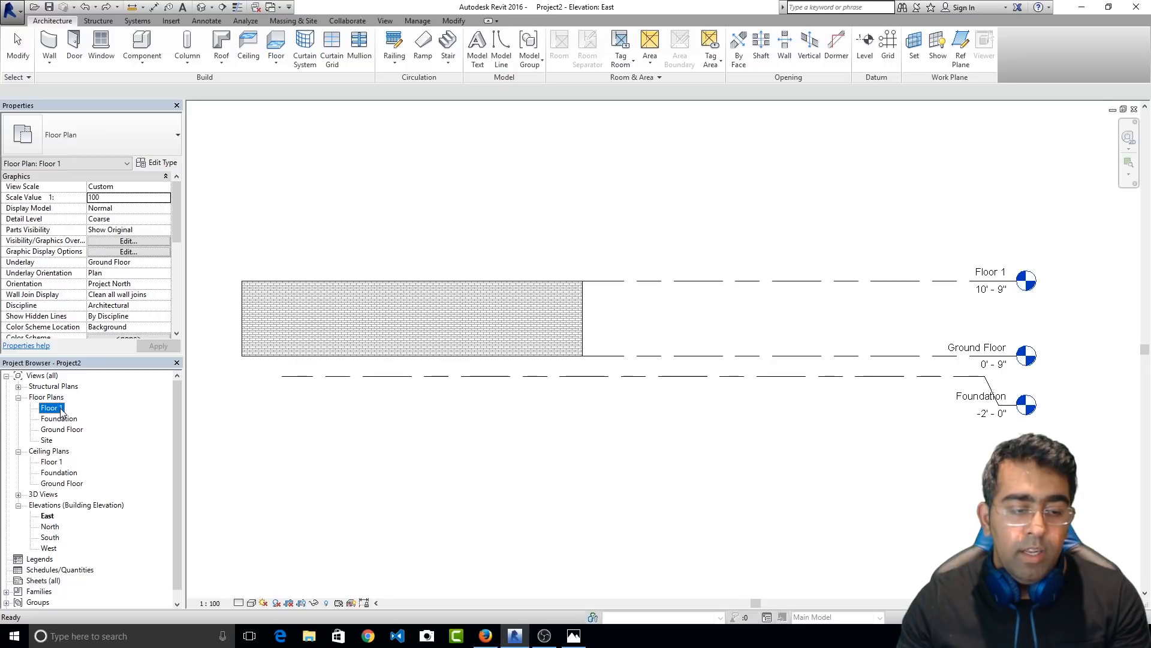
pyautogui.doubleClick(63, 410)
pyautogui.moveTo(634, 533); pyautogui.dragTo(642, 414, button='middle')
pyautogui.scroll(2, 642, 414)
pyautogui.moveTo(371, 166); pyautogui.dragTo(863, 523)
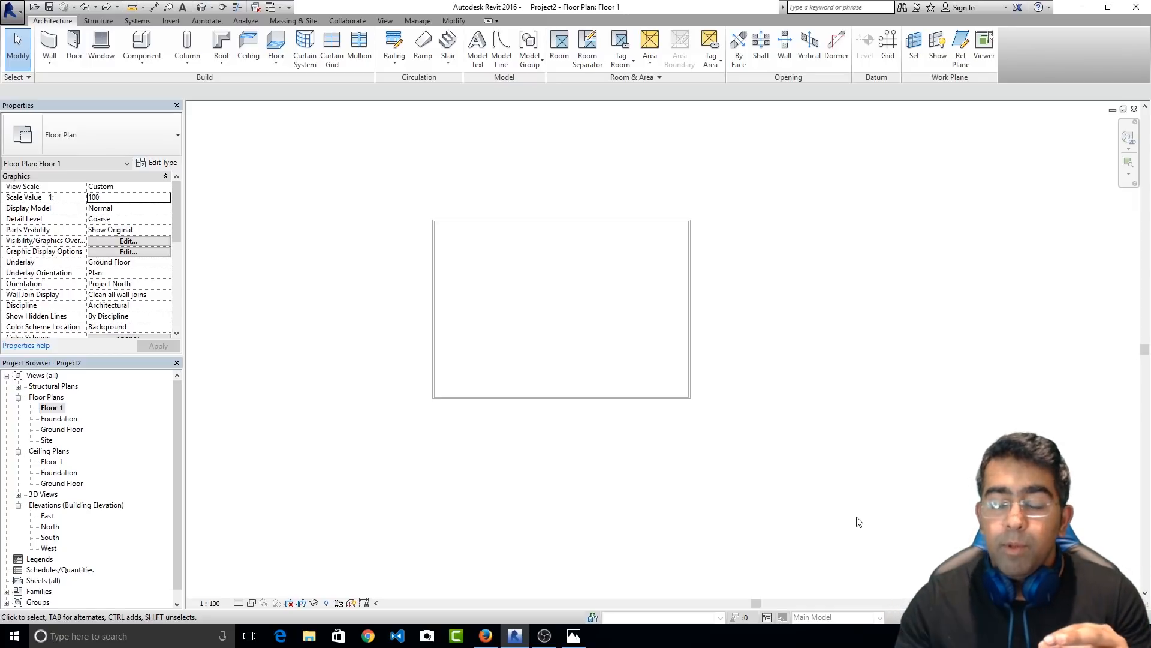
pyautogui.scroll(3, 611, 346)
pyautogui.moveTo(560, 254); pyautogui.dragTo(578, 290, button='middle')
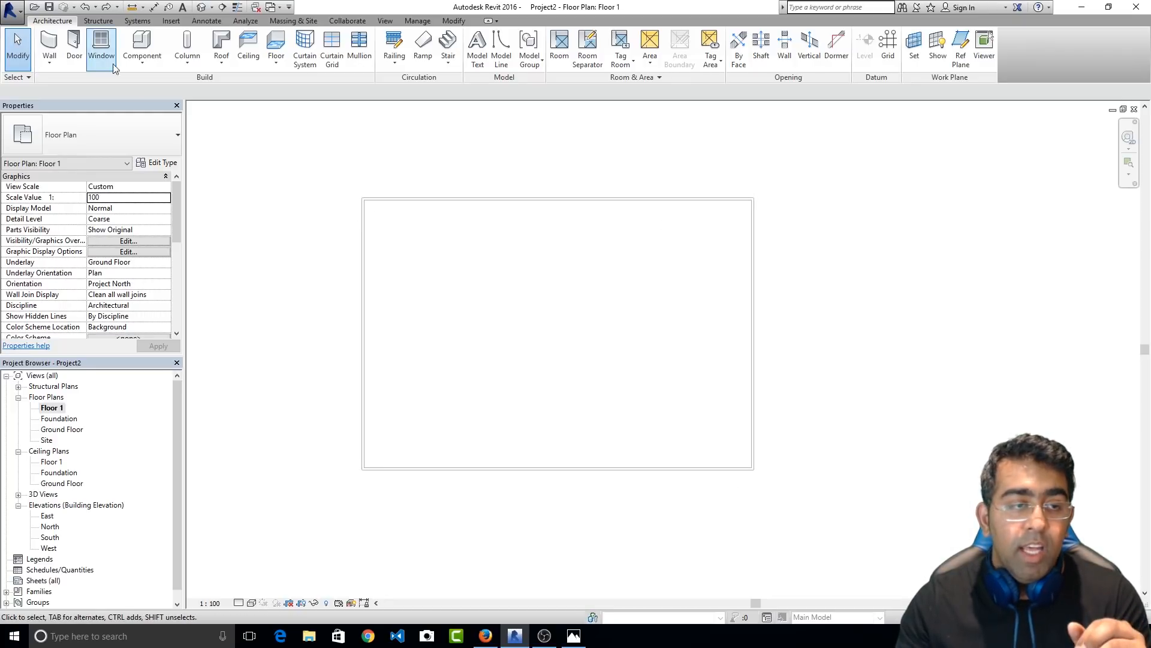
pyautogui.click(49, 43)
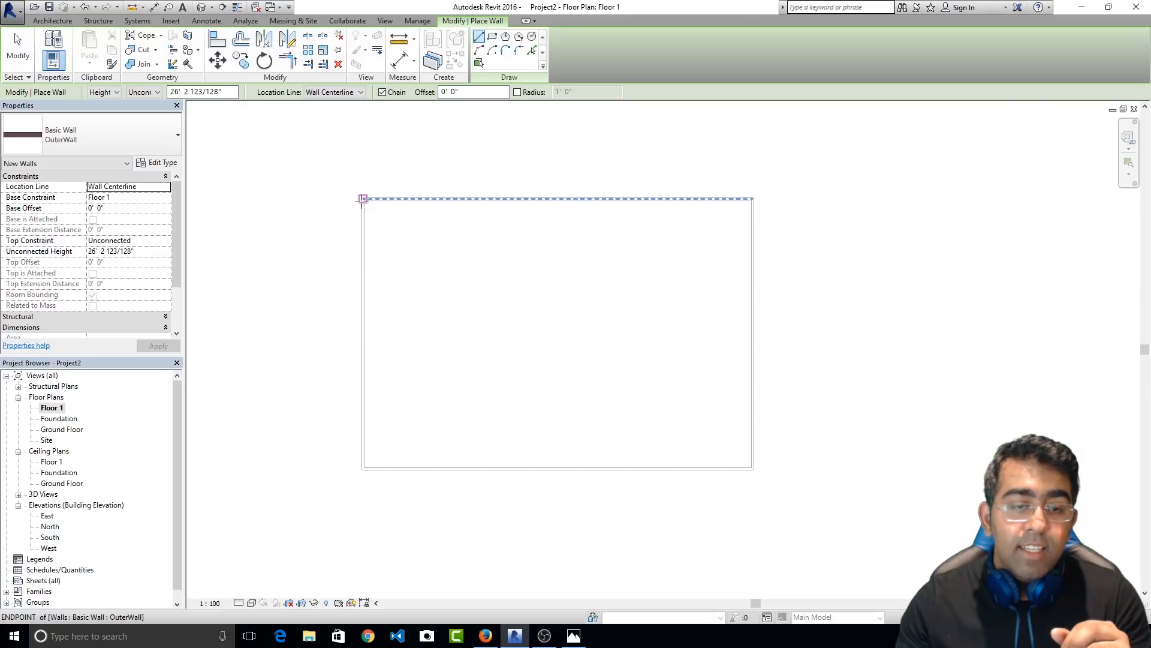
pyautogui.press('Escape')
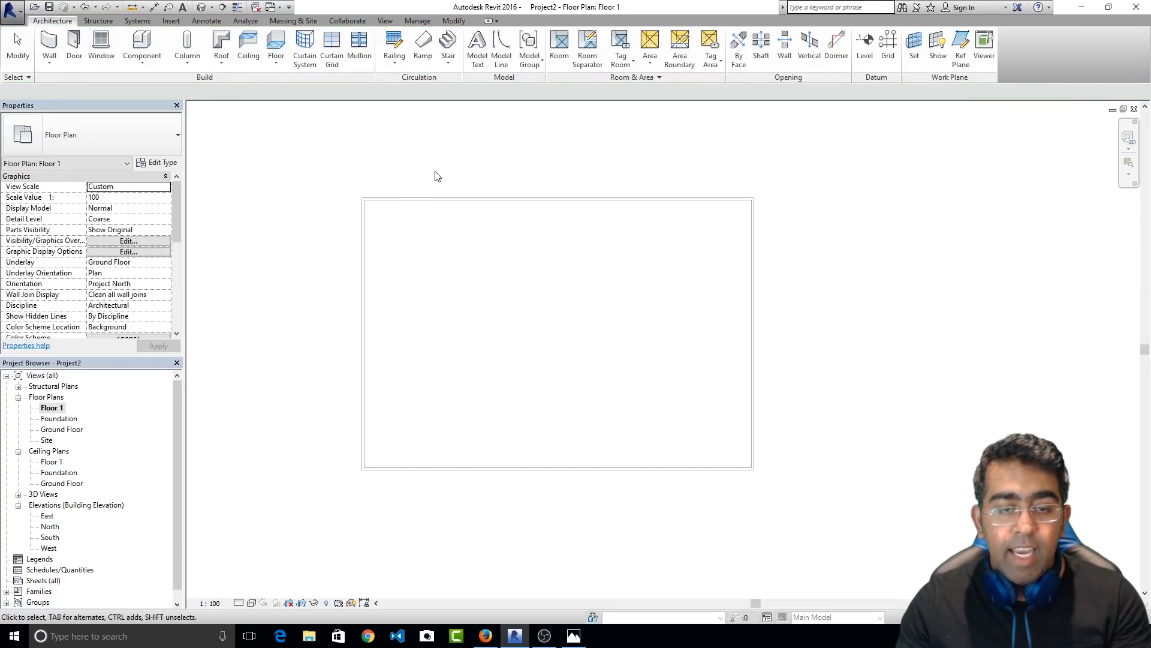
pyautogui.moveTo(912, 171); pyautogui.dragTo(585, 364)
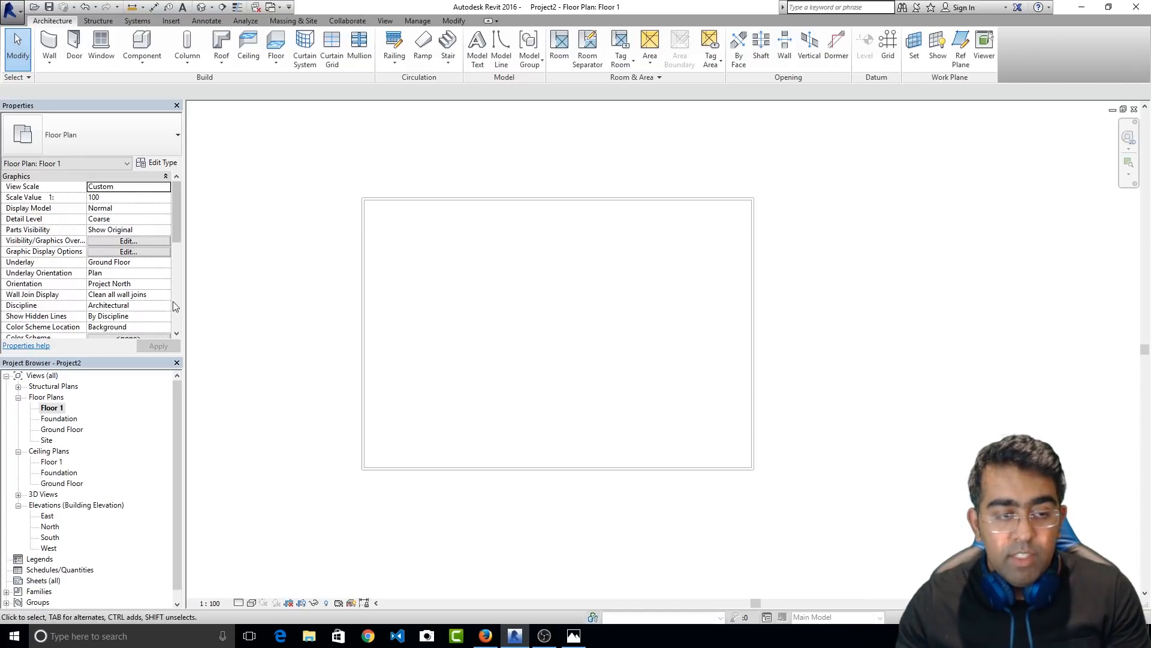
# Set the Floor 1 plan's underlay to None and check the empty drawing area for the Ground Floor walls
pyautogui.moveTo(179, 212); pyautogui.dragTo(175, 232)
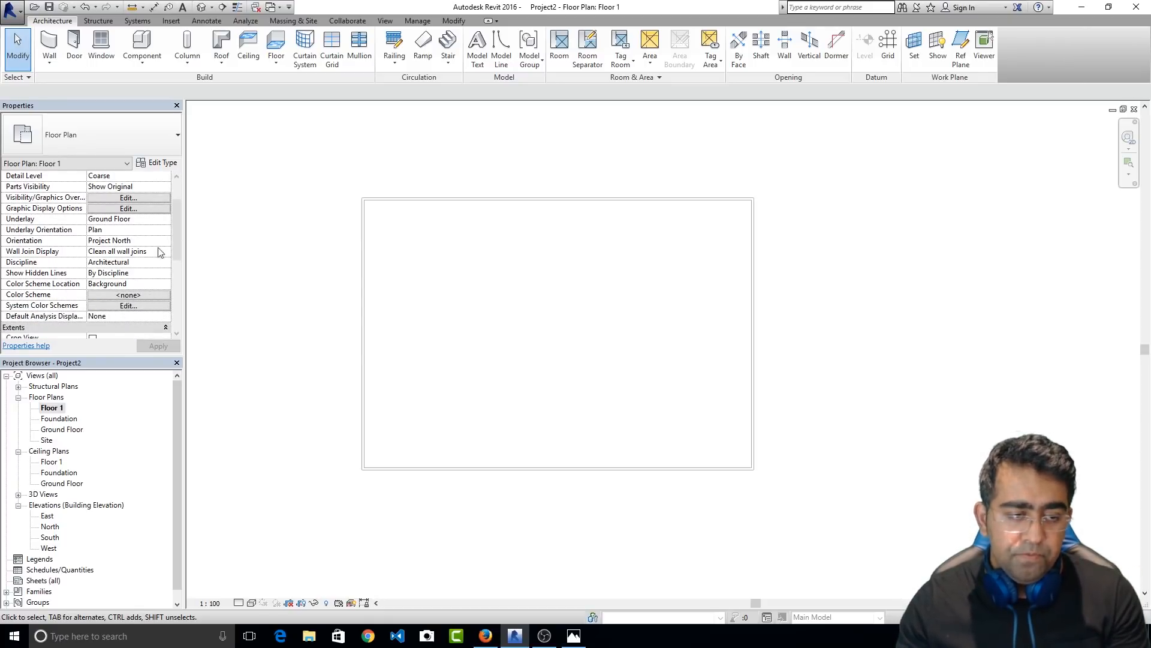
pyautogui.scroll(2, 175, 232)
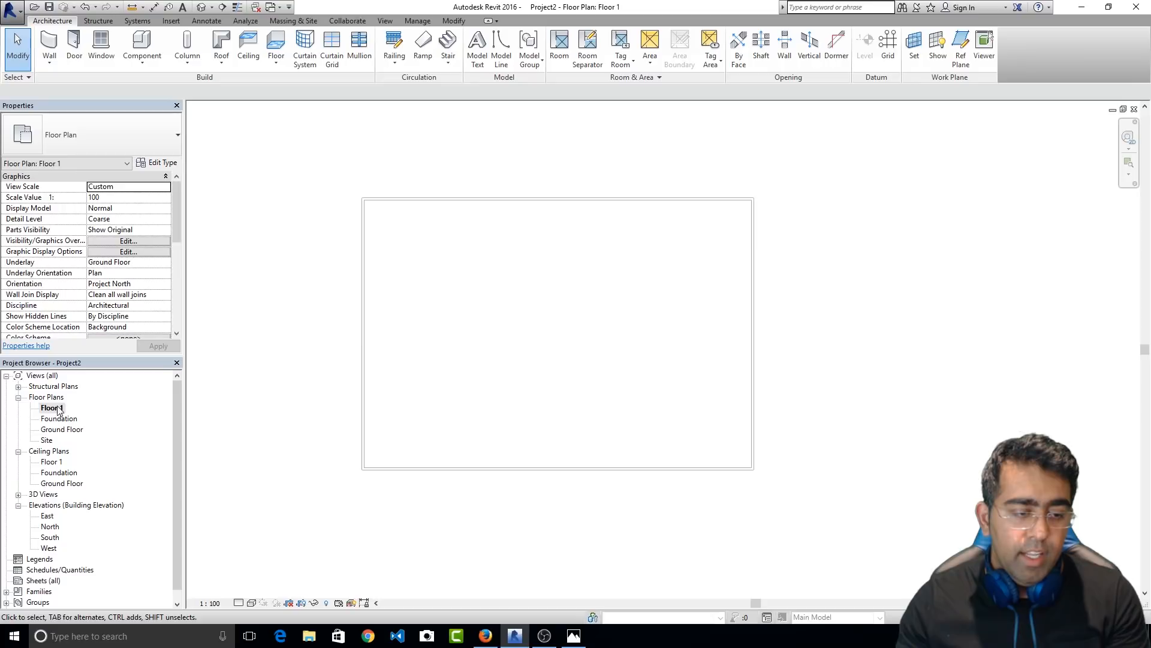
pyautogui.scroll(-1, 181, 206)
pyautogui.scroll(1, 180, 210)
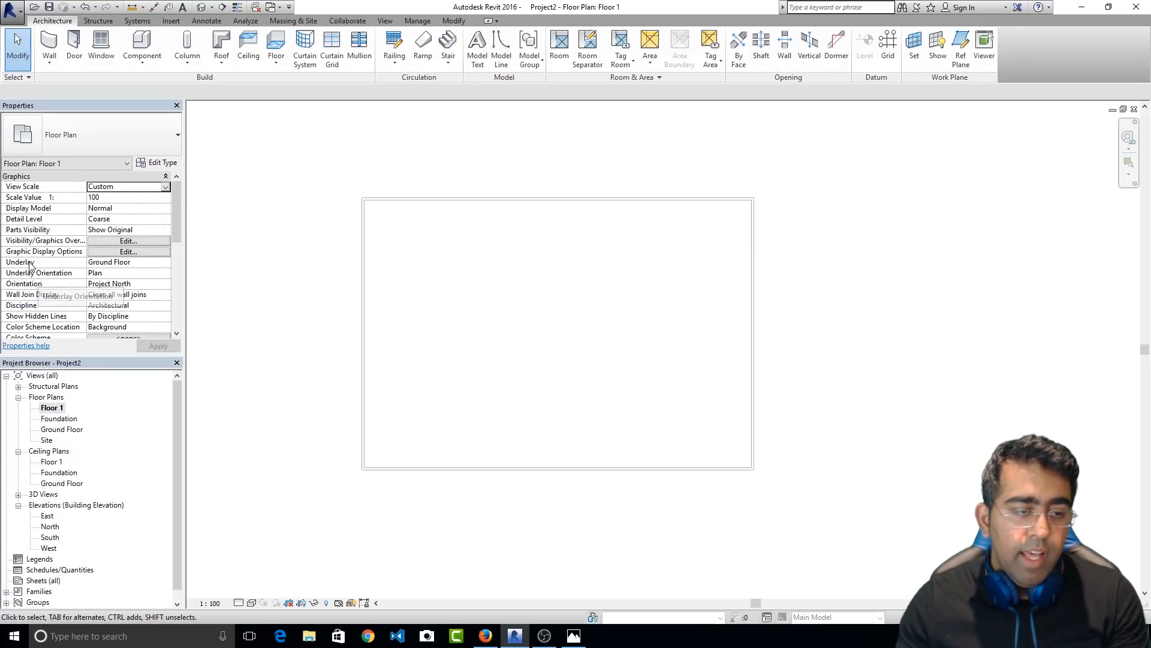
pyautogui.click(129, 262)
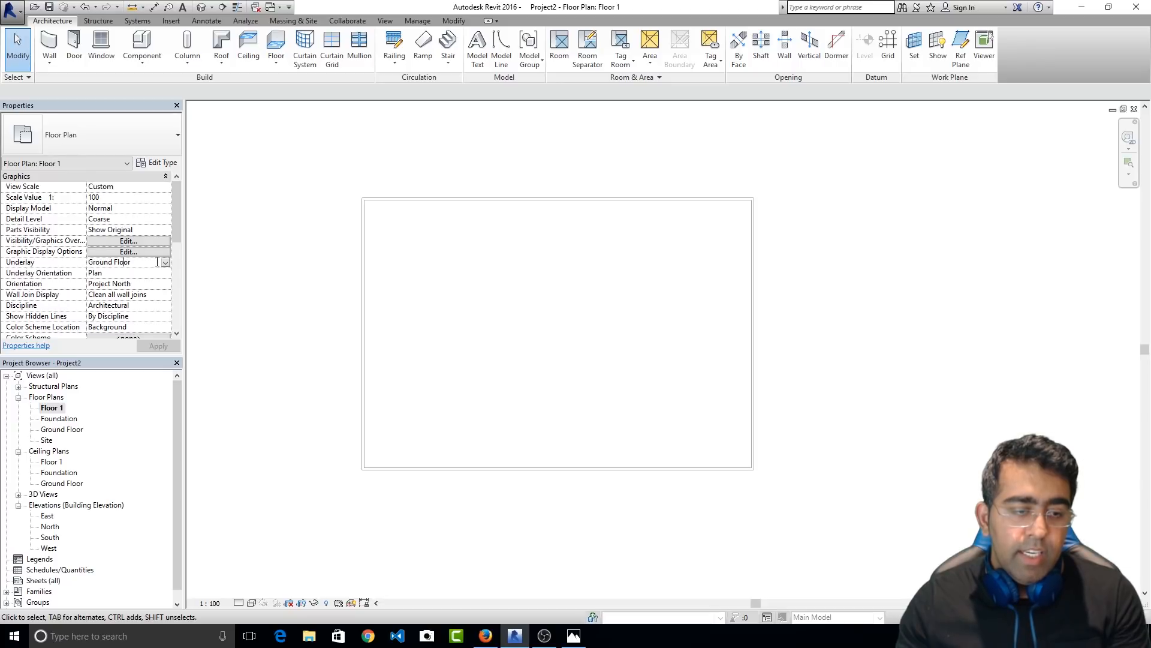
pyautogui.click(165, 262)
pyautogui.click(97, 273)
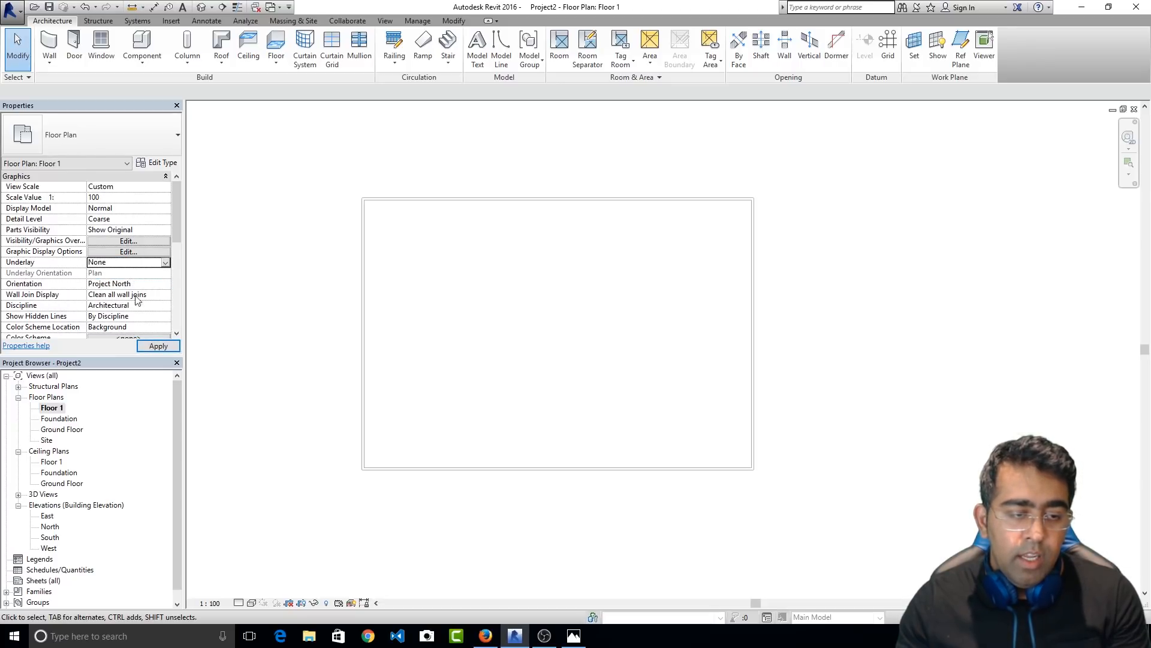
pyautogui.click(151, 346)
pyautogui.moveTo(746, 206)
pyautogui.mouseDown()
pyautogui.moveTo(293, 362)
pyautogui.moveTo(364, 233)
pyautogui.mouseUp()
pyautogui.moveTo(900, 385); pyautogui.dragTo(940, 448)
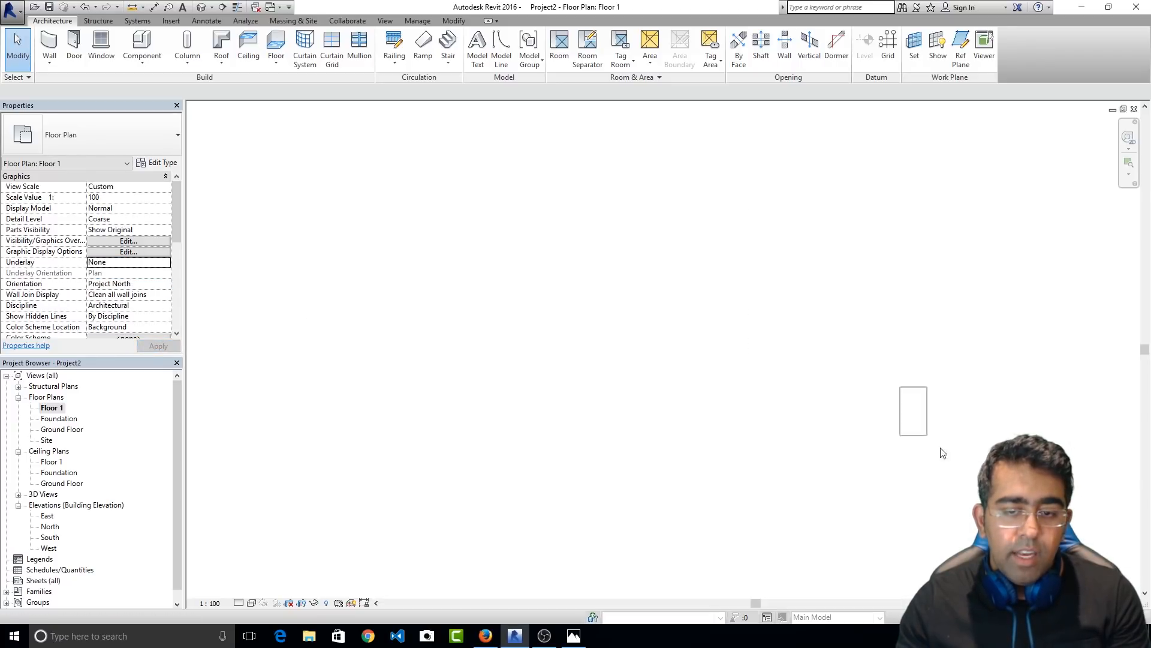
pyautogui.moveTo(948, 168); pyautogui.dragTo(971, 200)
pyautogui.moveTo(848, 250); pyautogui.dragTo(810, 300)
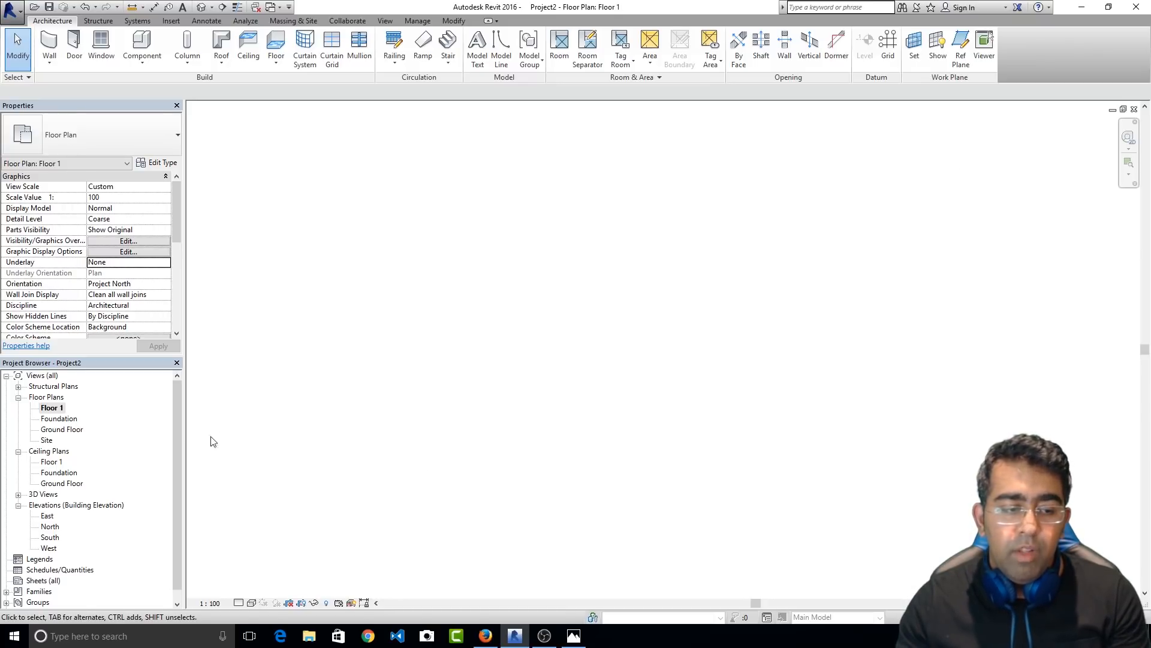
# Compare with the Ground Floor plan, return to the Floor 1 plan and set its underlay to Floor 1
pyautogui.doubleClick(68, 430)
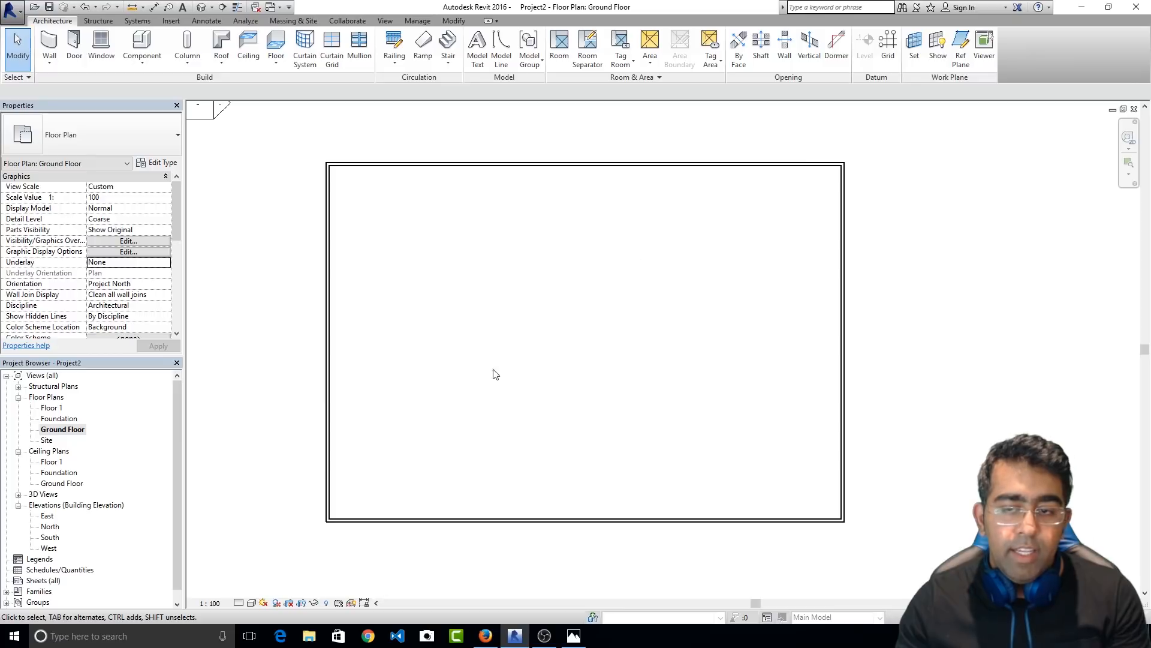
pyautogui.doubleClick(51, 408)
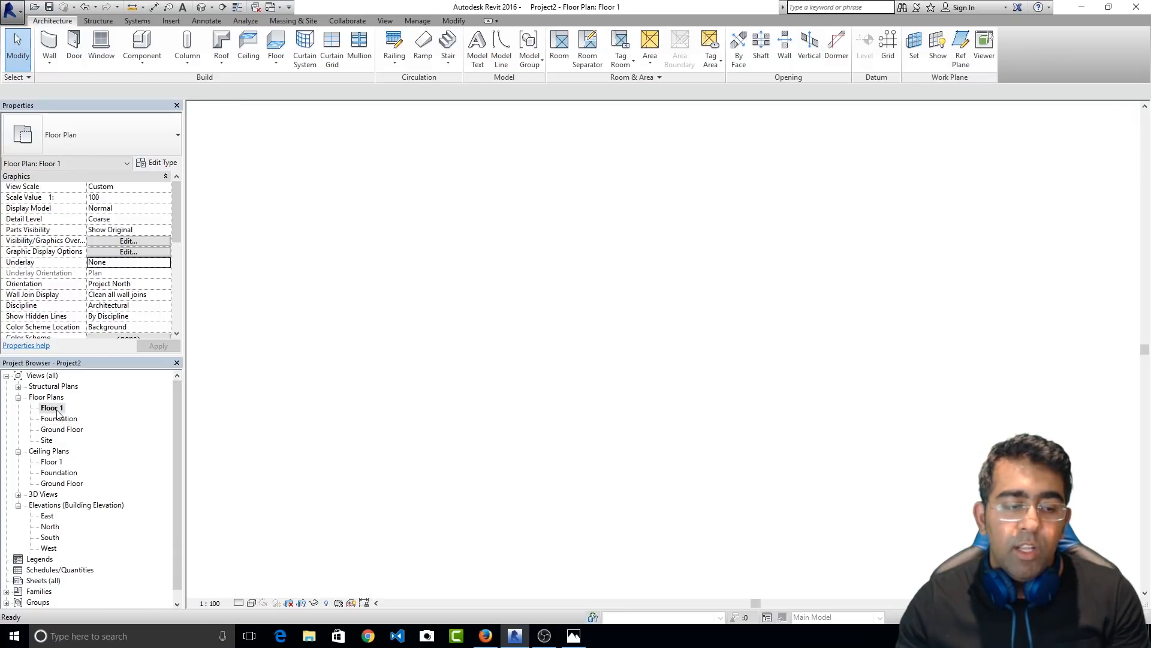
pyautogui.click(133, 262)
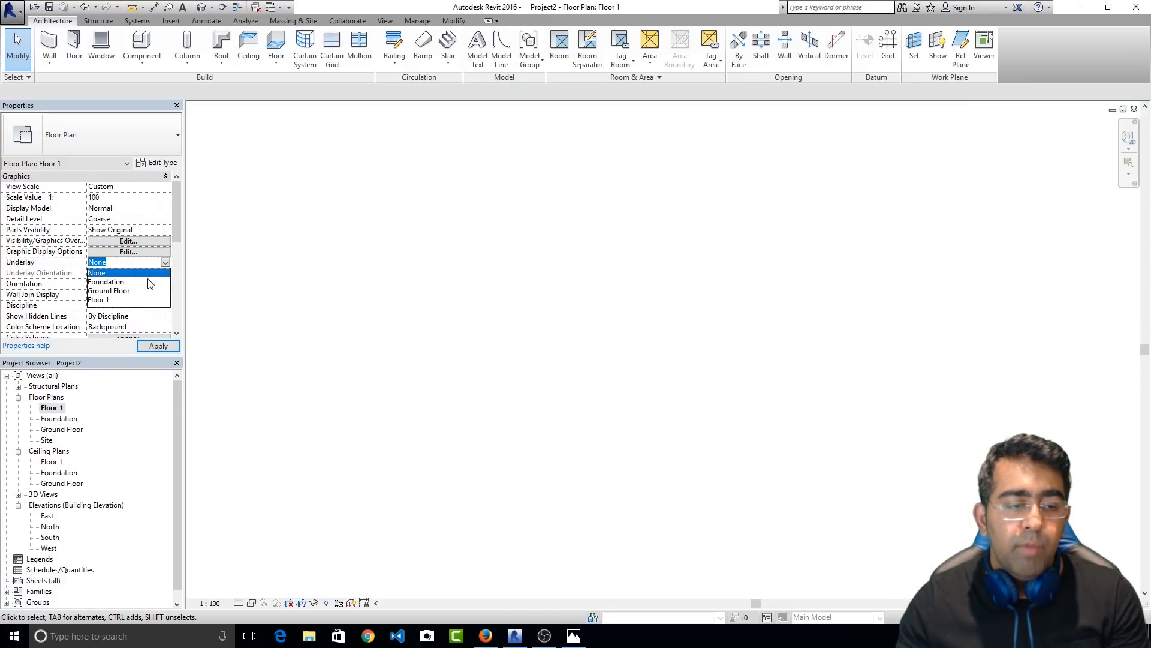
pyautogui.click(122, 301)
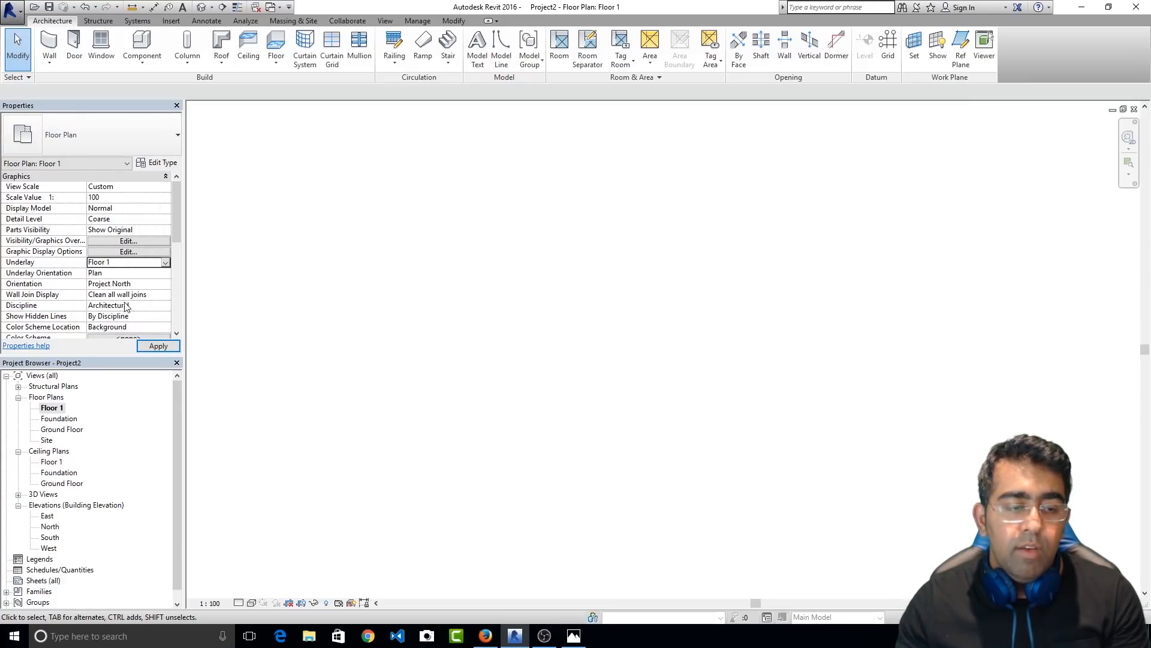
pyautogui.click(177, 261)
pyautogui.moveTo(179, 270); pyautogui.dragTo(186, 231)
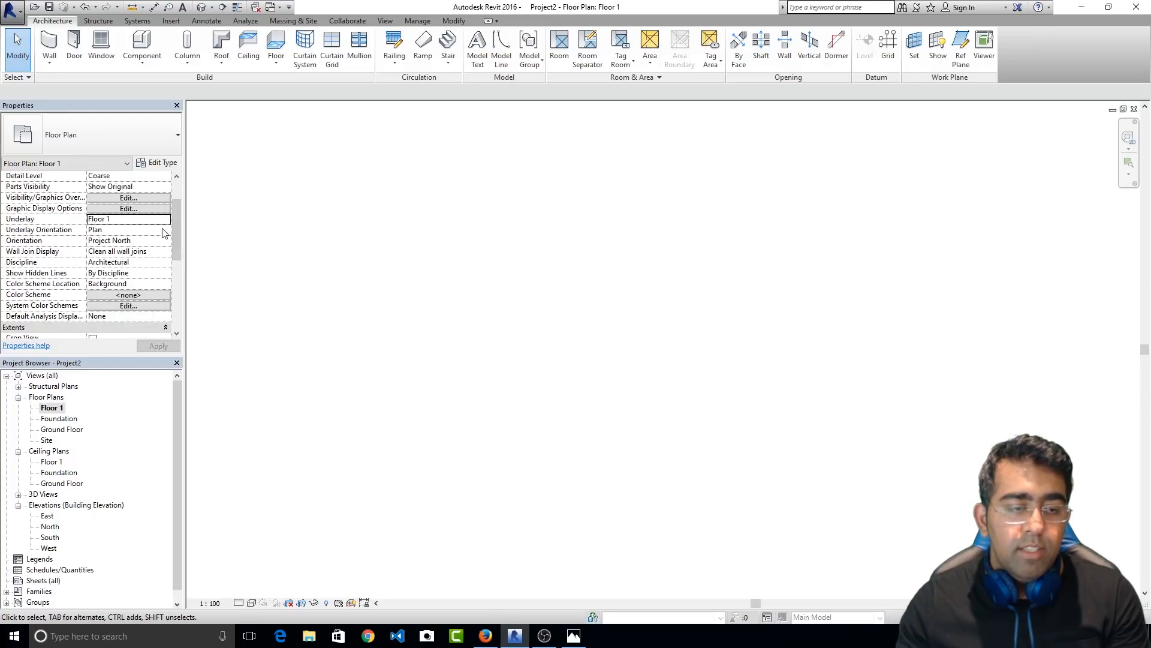
# Set the Floor 1 plan's underlay to Ground Floor and bring the underlay walls into view
pyautogui.scroll(1, 167, 242)
pyautogui.click(161, 253)
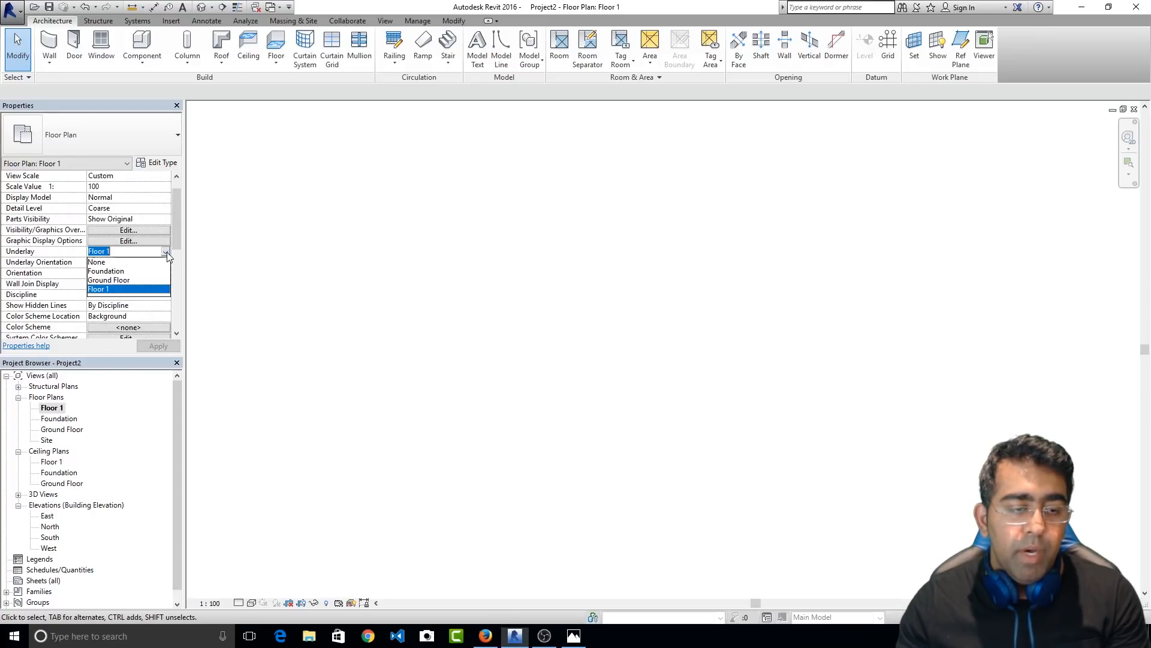
pyautogui.click(136, 280)
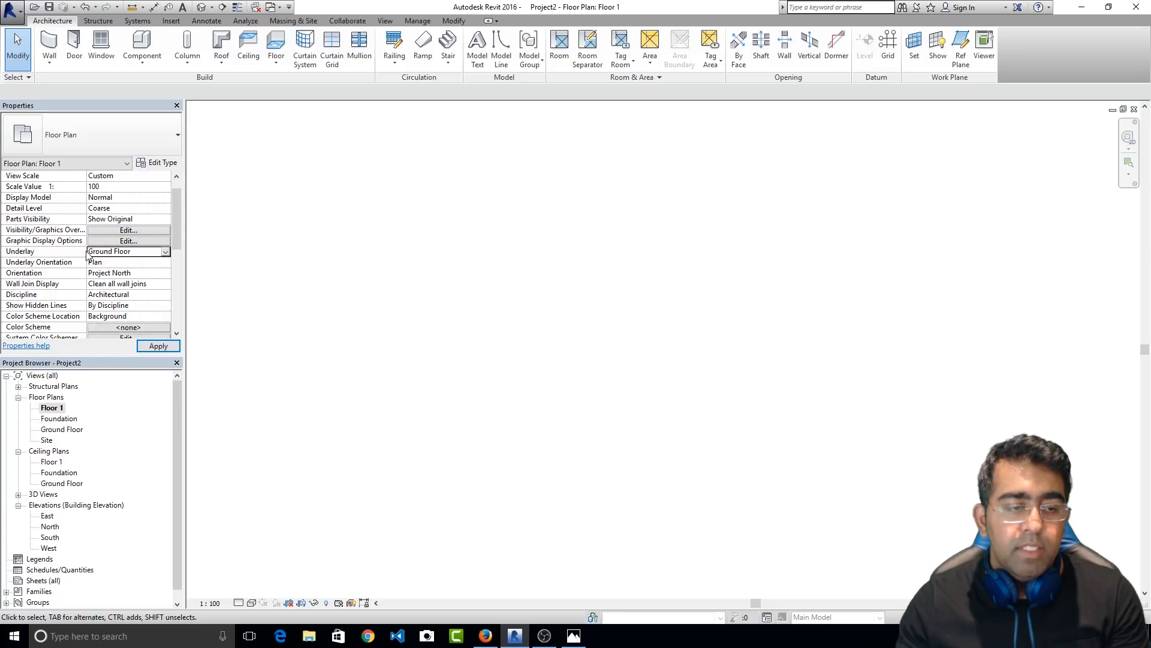
pyautogui.click(158, 346)
pyautogui.scroll(5, 695, 282)
pyautogui.moveTo(673, 328); pyautogui.dragTo(668, 280, button='middle')
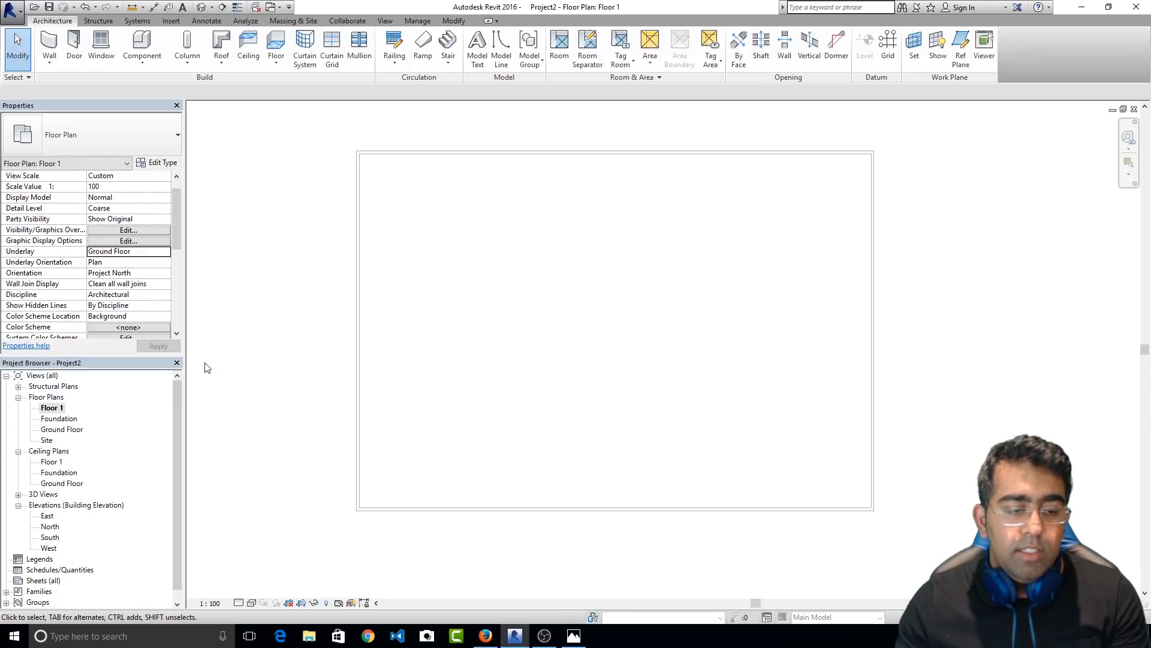
# Open the Ground Floor plan and arrange Revit side by side with the Revit Tutorial.jpg reference plan in Photos
pyautogui.doubleClick(60, 429)
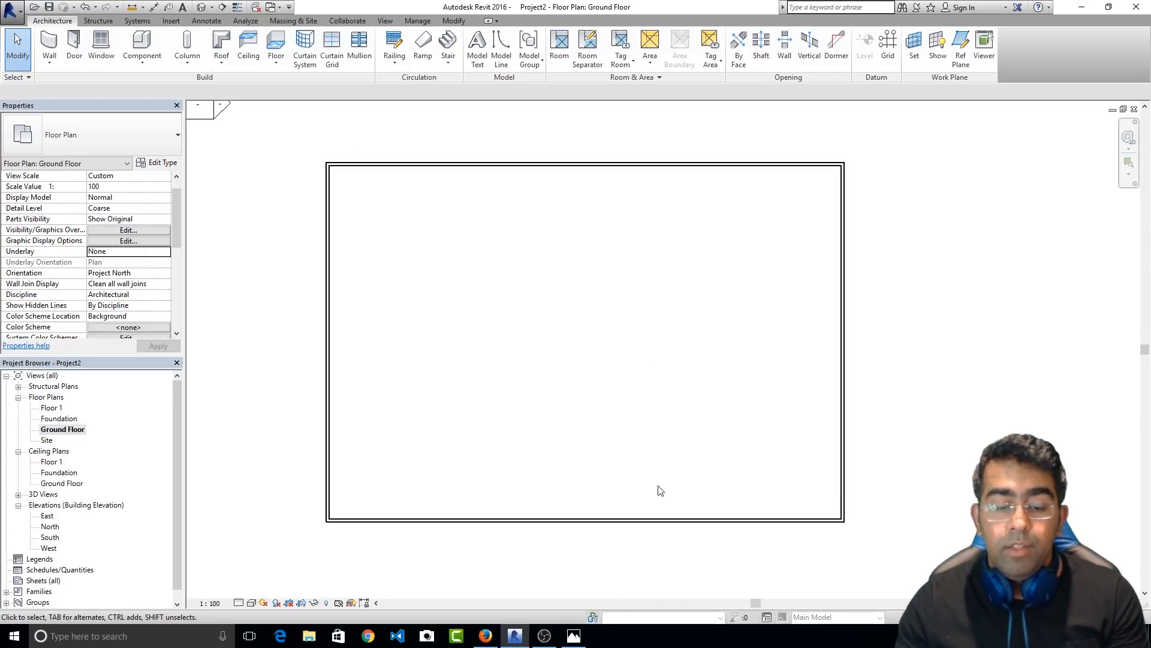
pyautogui.click(574, 636)
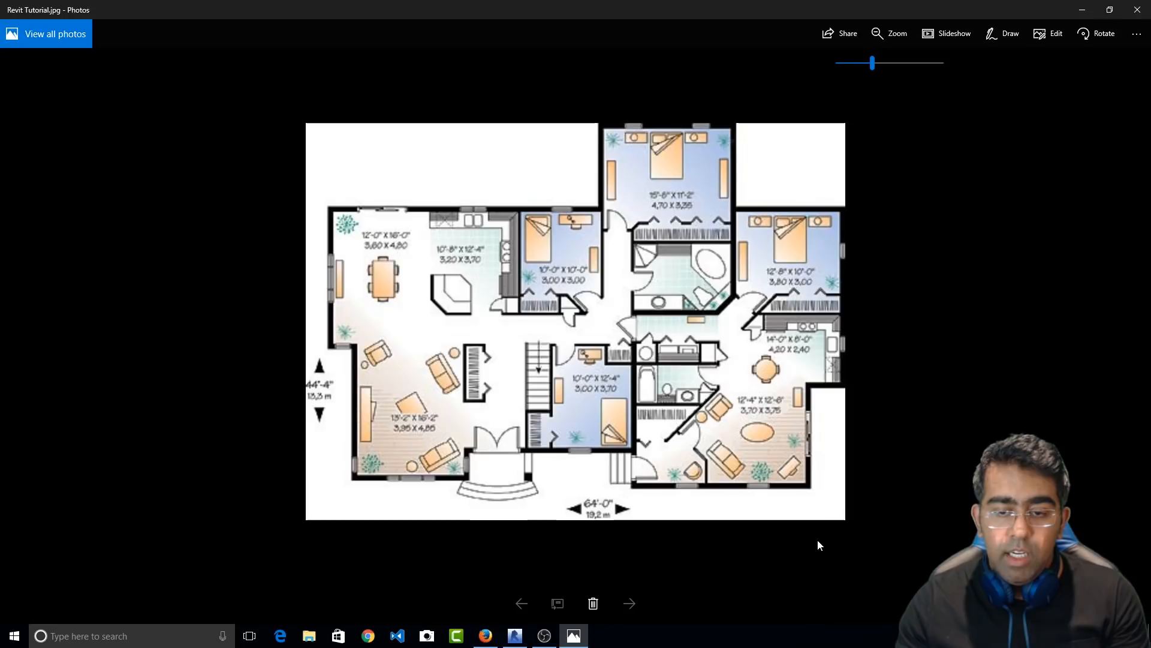
pyautogui.moveTo(628, 9); pyautogui.dragTo(1150, 120)
pyautogui.click(370, 225)
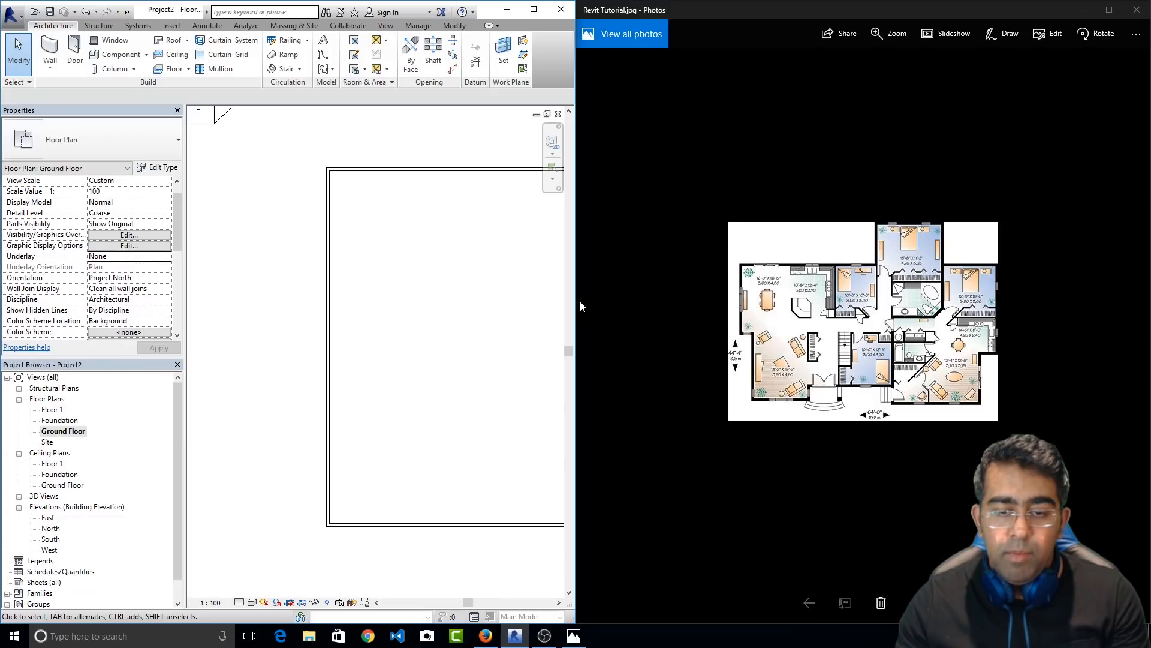
# Widen the Revit window to about three quarters of the screen beside the reference image and center the whole Ground Floor wall outline
pyautogui.moveTo(581, 301); pyautogui.dragTo(870, 284)
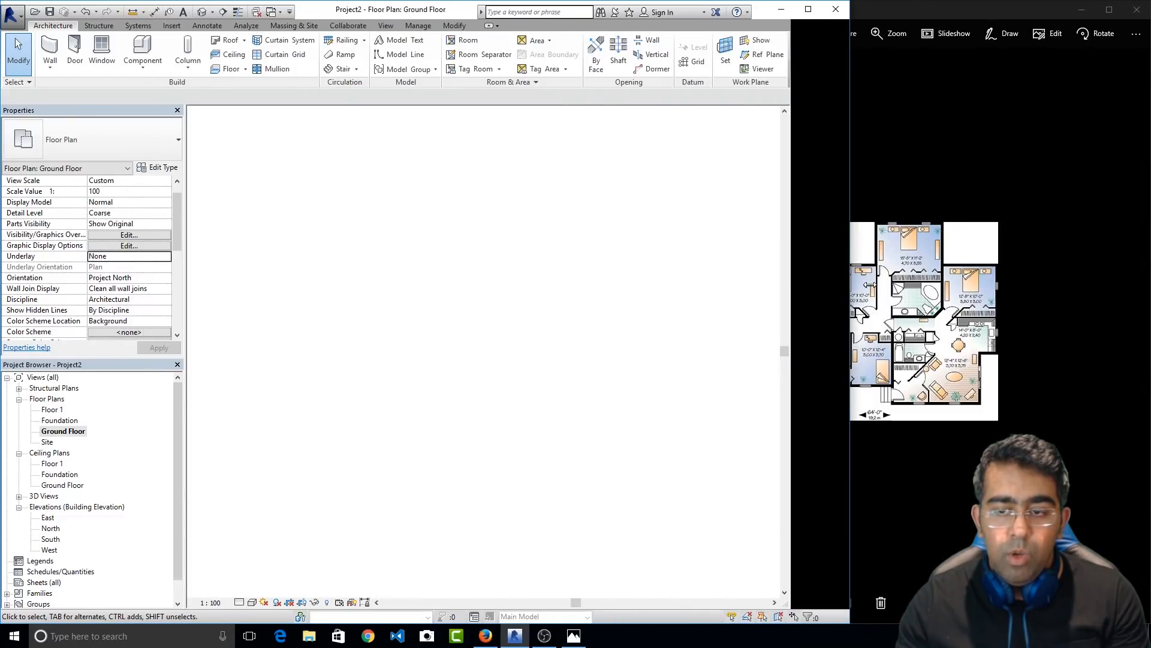
pyautogui.moveTo(949, 279); pyautogui.dragTo(995, 276)
pyautogui.click(1042, 273)
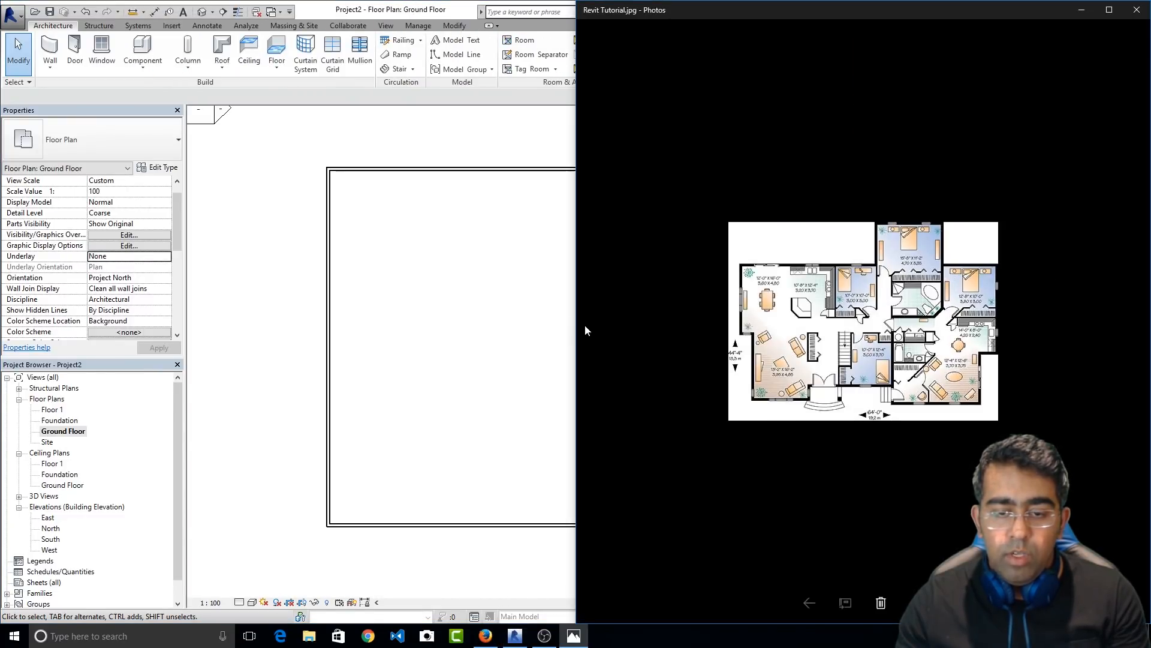
pyautogui.moveTo(574, 325); pyautogui.dragTo(944, 316)
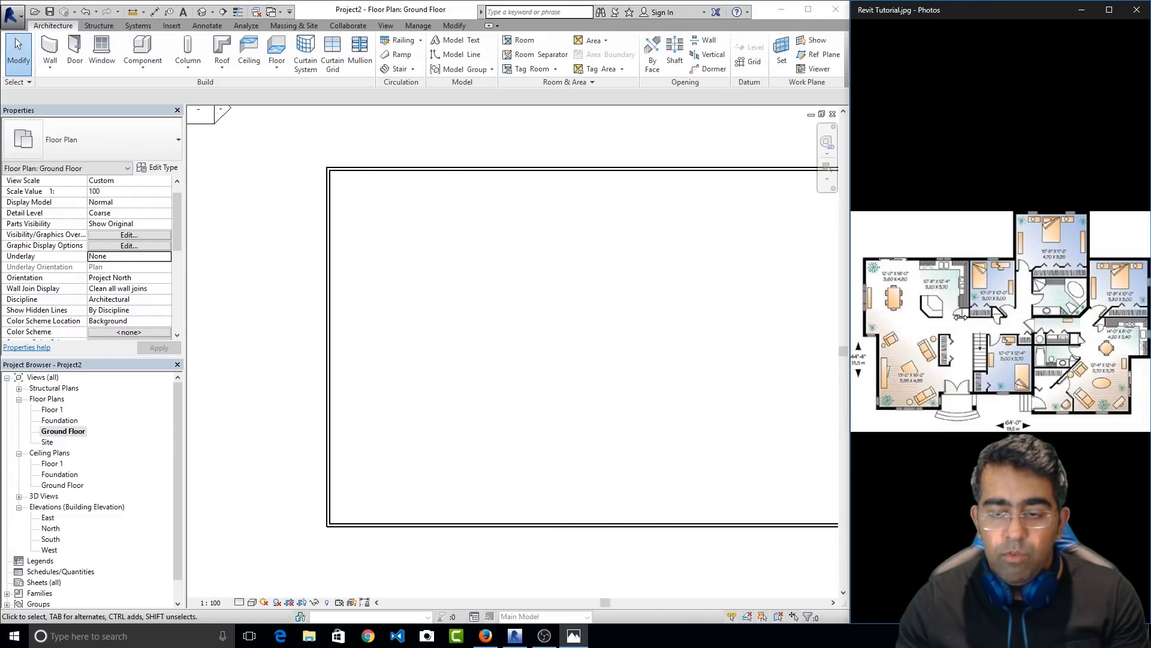
pyautogui.click(492, 378)
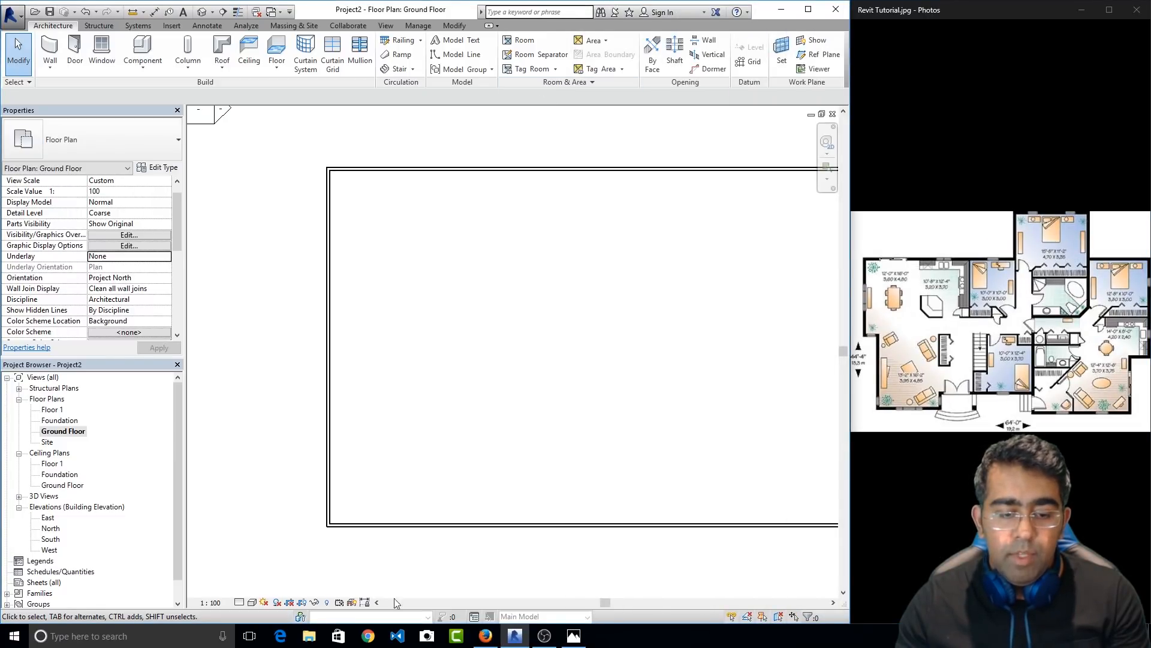
pyautogui.moveTo(605, 603); pyautogui.dragTo(617, 603)
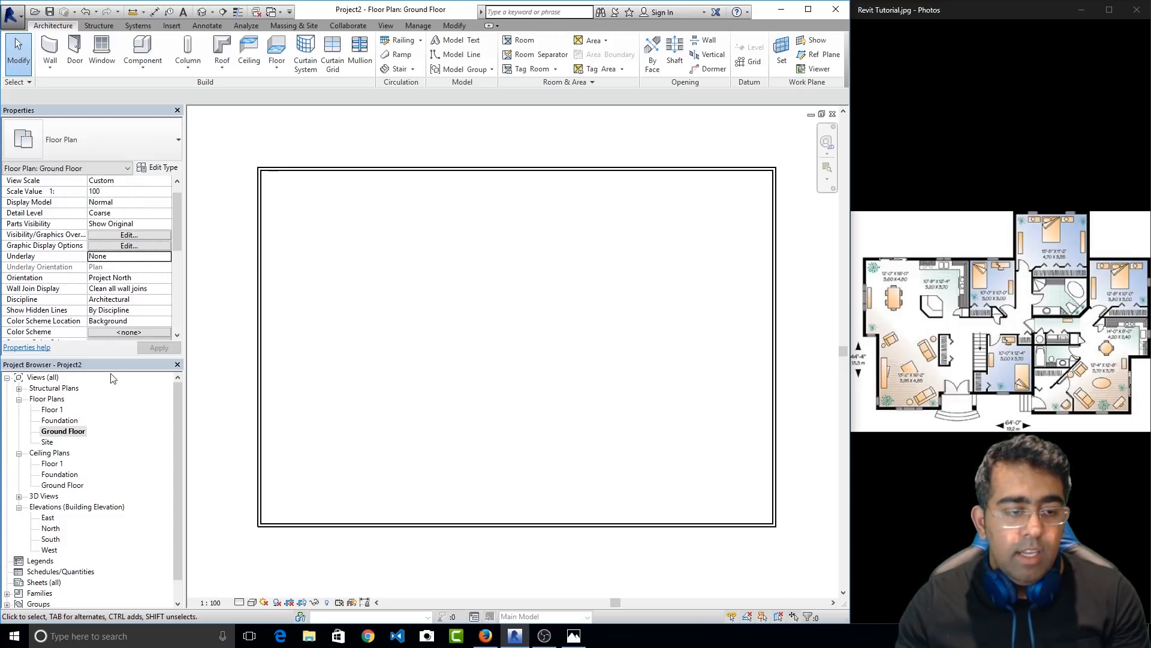
# Try drawing Interior - 138mm Partition (1-hr) walls inward from the left outer wall, starting with a 2' 6" segment, and undo them
pyautogui.click(50, 51)
pyautogui.click(113, 130)
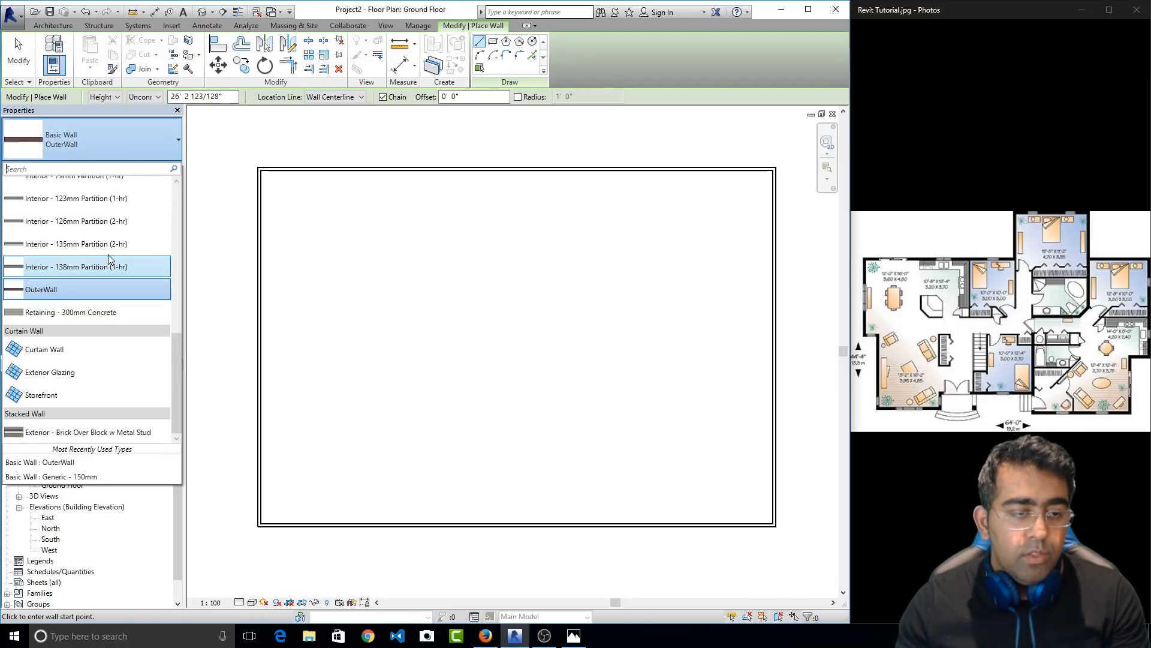
pyautogui.click(64, 268)
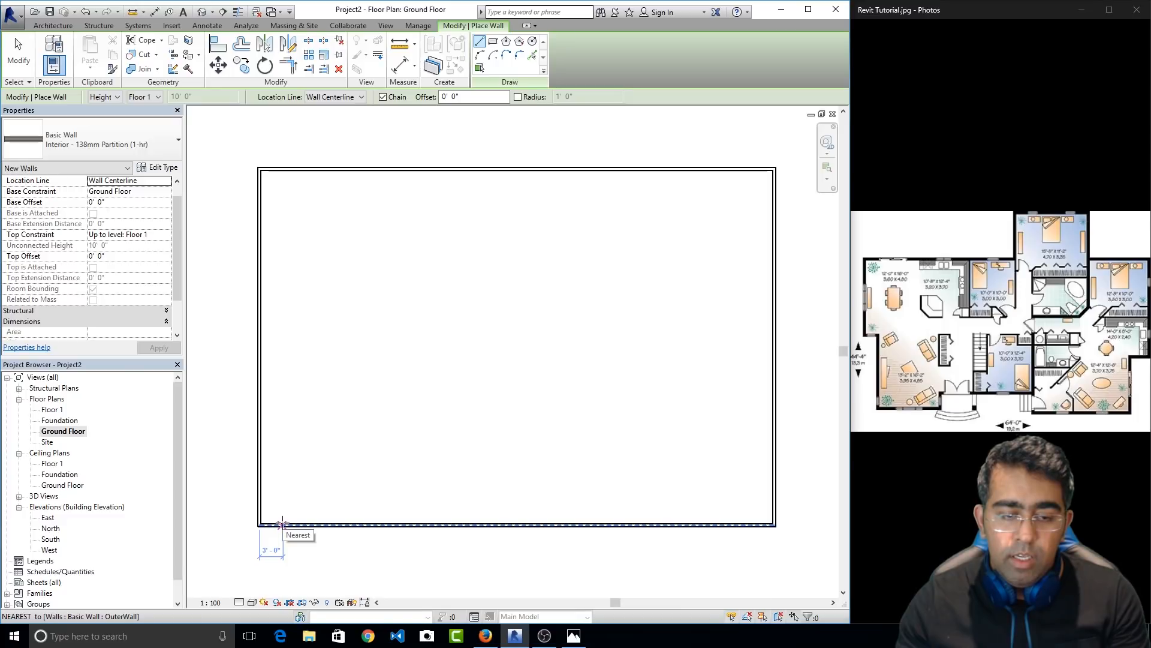
pyautogui.click(260, 390)
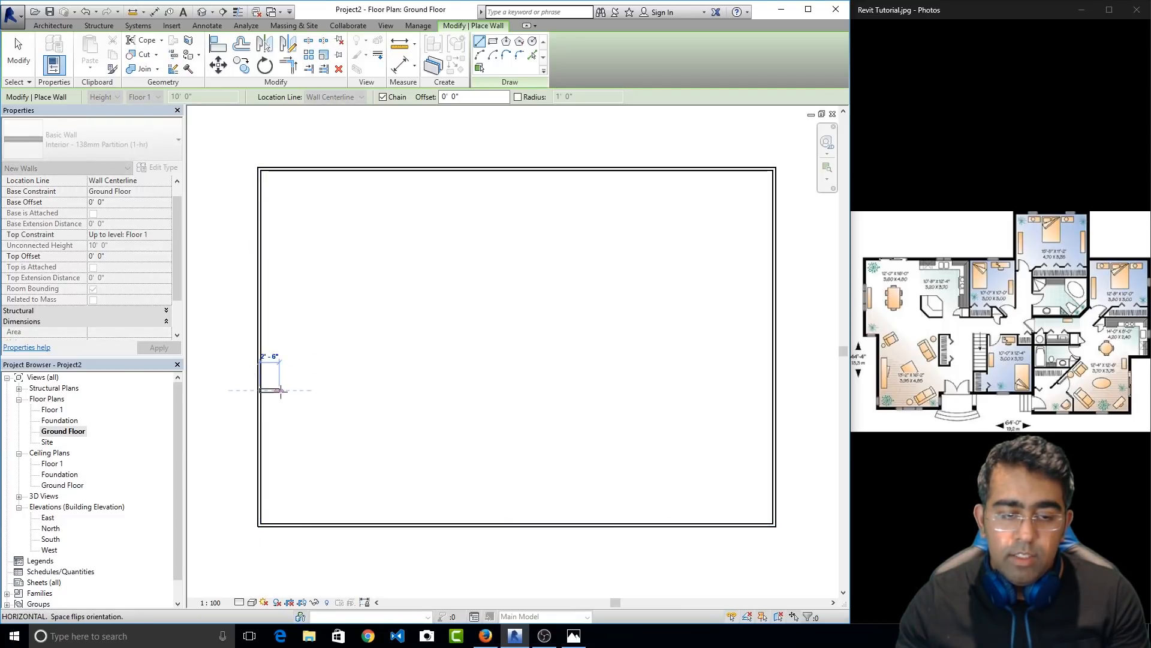
pyautogui.click(280, 390)
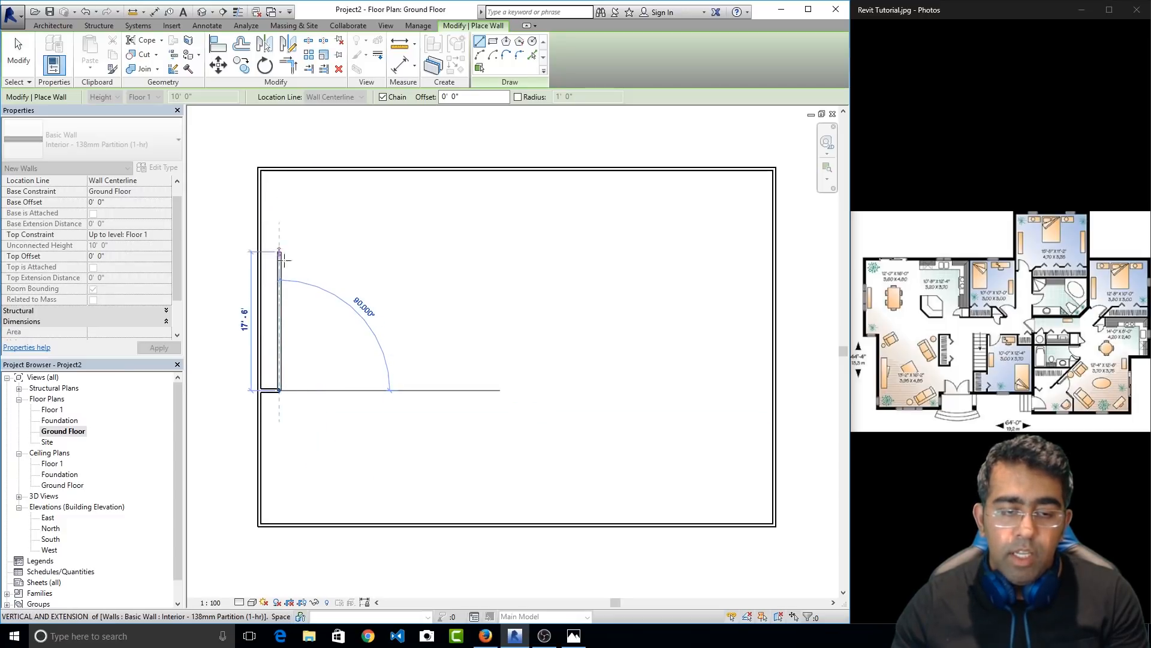
pyautogui.press('Escape')
pyautogui.press('Escape')
pyautogui.hotkey('ctrl', 'z')
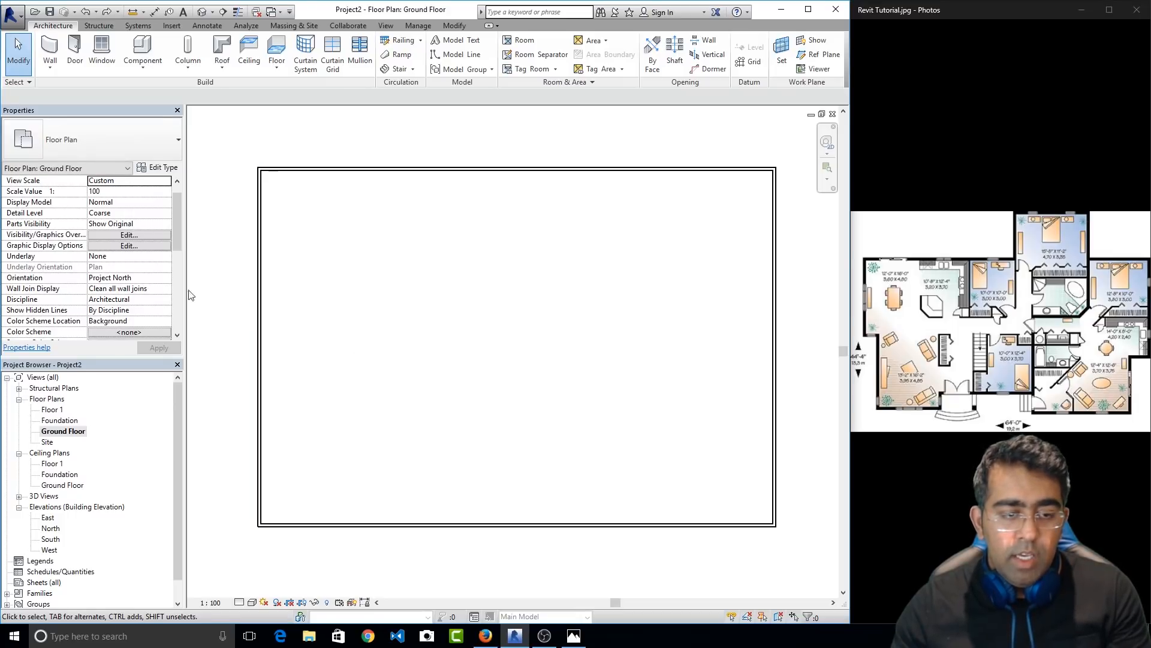
# Draw three connected OuterWall walls forming a bump-out 4' 0" deep and 28' 6" long outside the upper part of the left wall
pyautogui.click(50, 48)
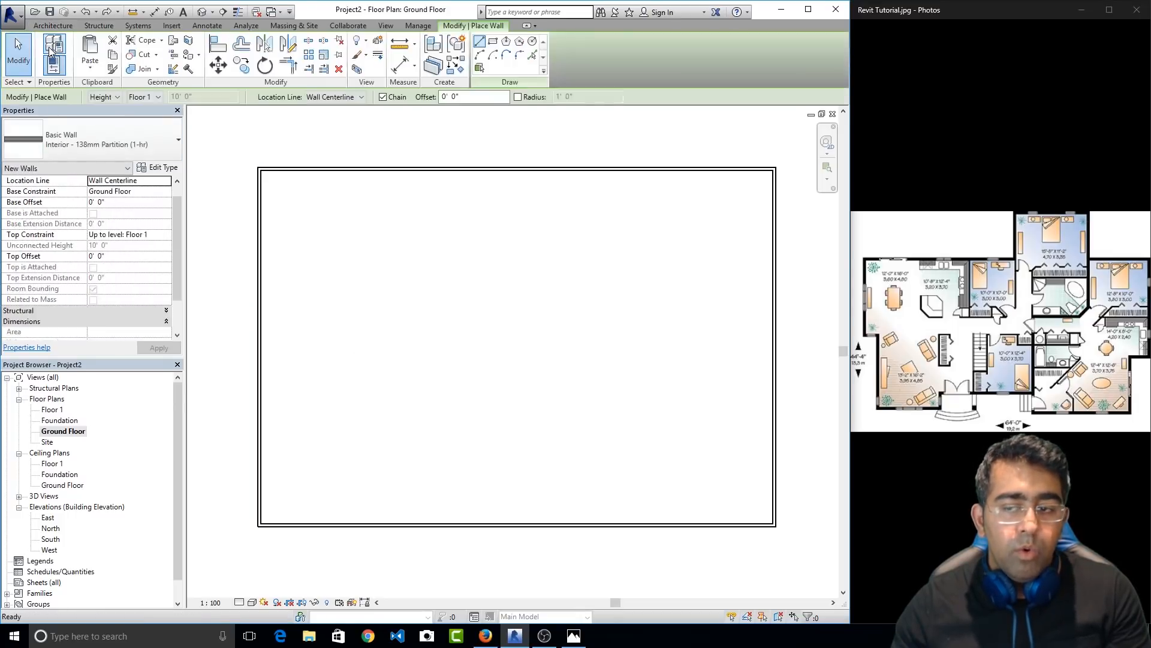
pyautogui.click(70, 138)
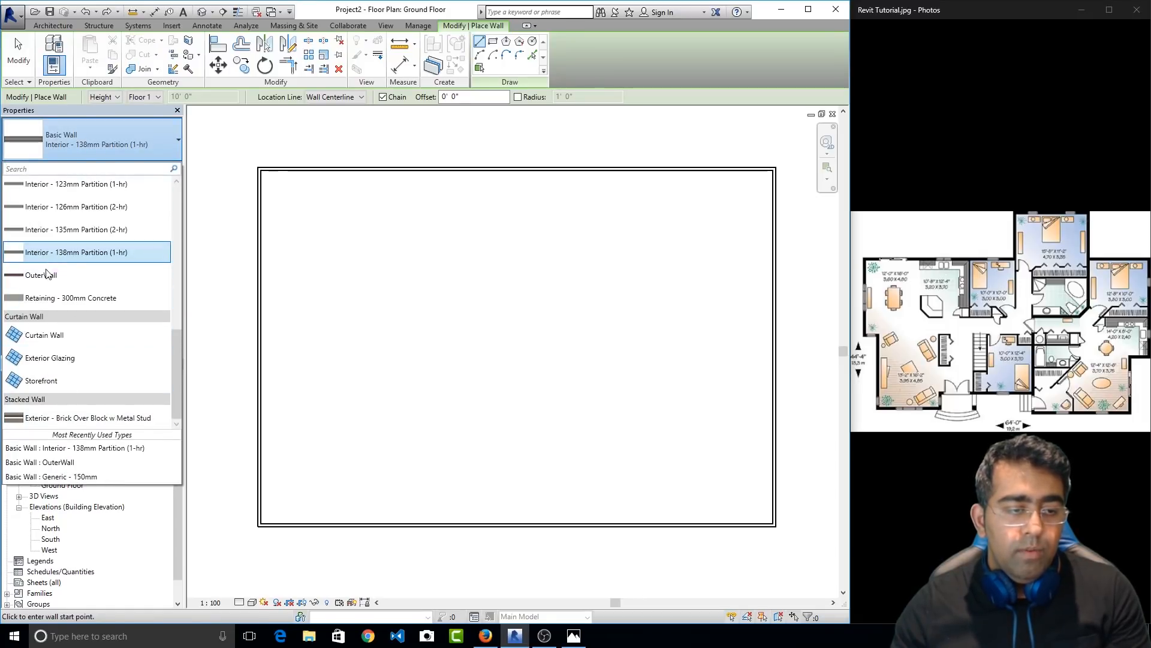
pyautogui.click(52, 274)
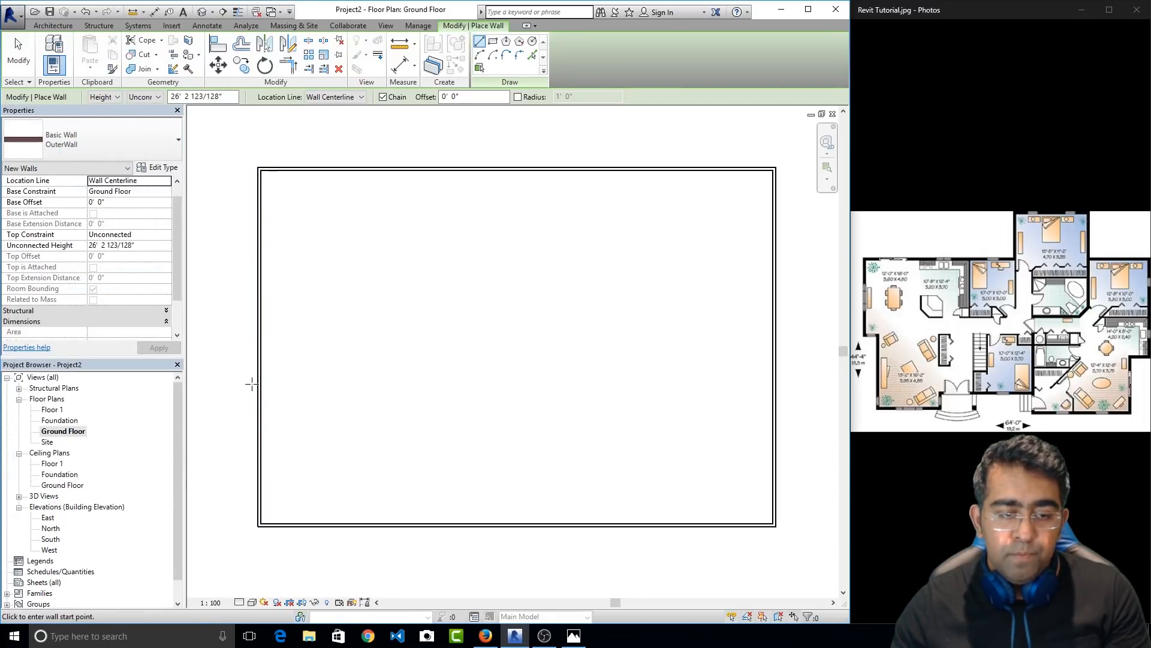
pyautogui.click(259, 394)
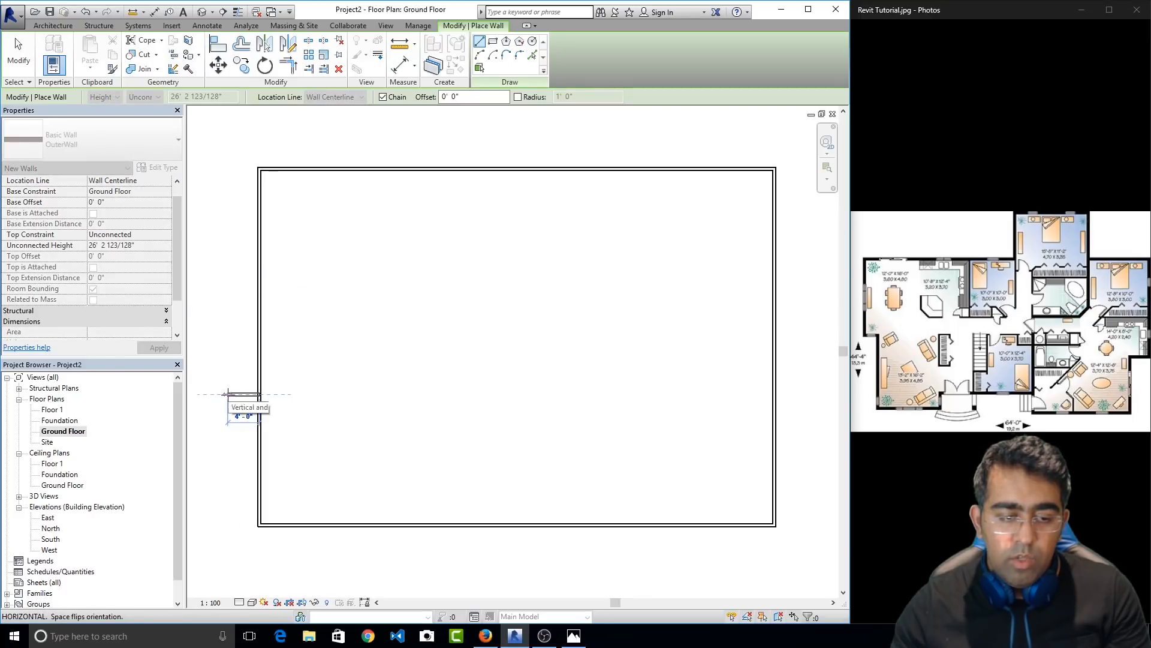
pyautogui.click(228, 394)
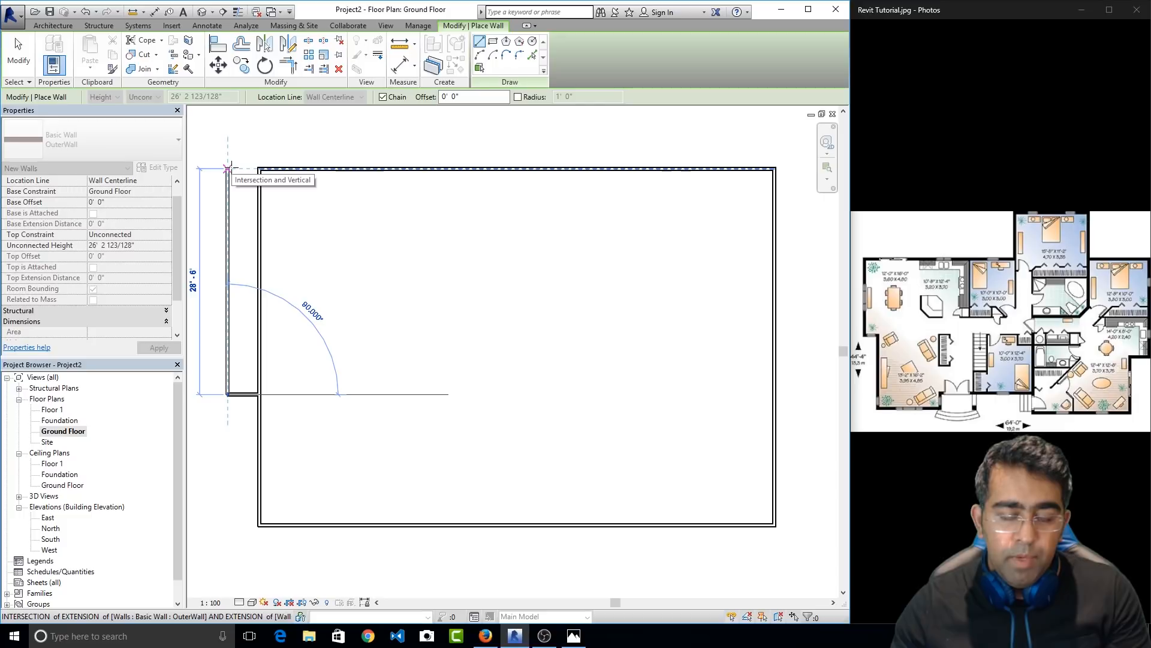
pyautogui.click(227, 168)
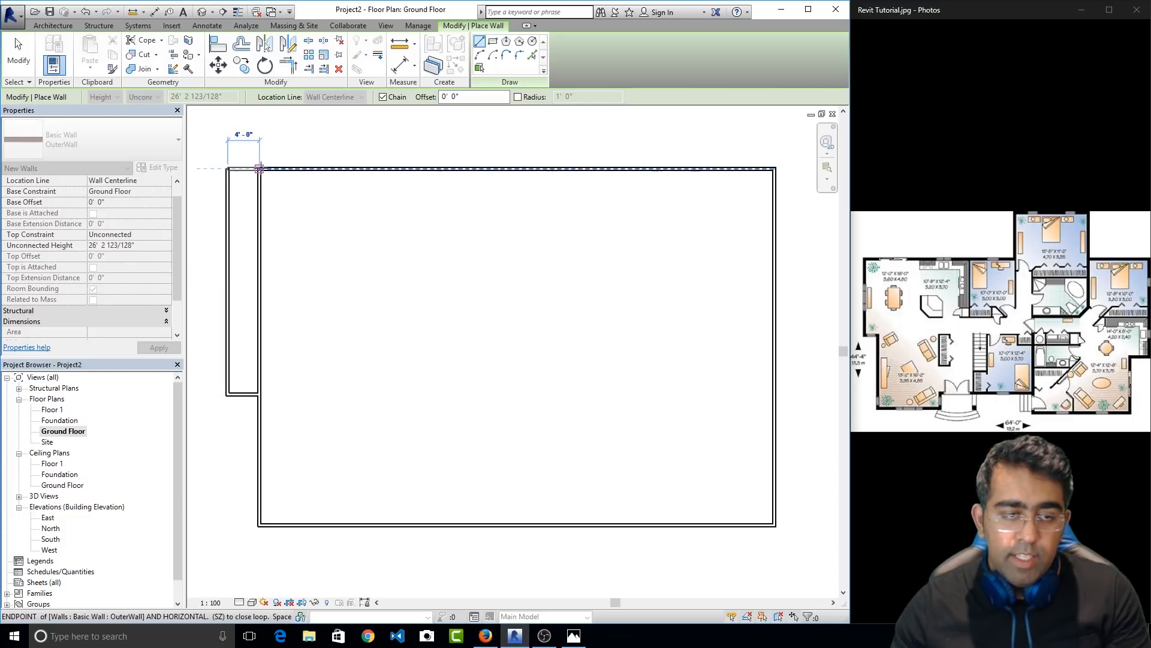
pyautogui.click(259, 169)
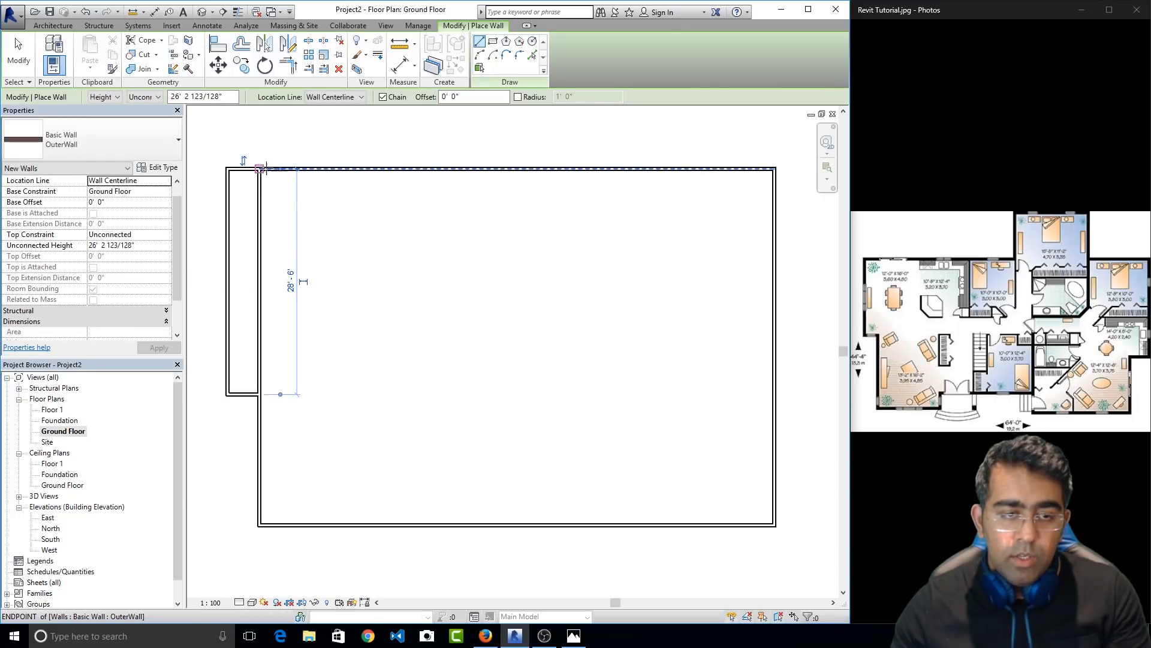
# Draw three connected OuterWall walls forming a 16' 0" wide room projecting above the upper wall, starting from that wall's midpoint
pyautogui.scroll(-2, 520, 168)
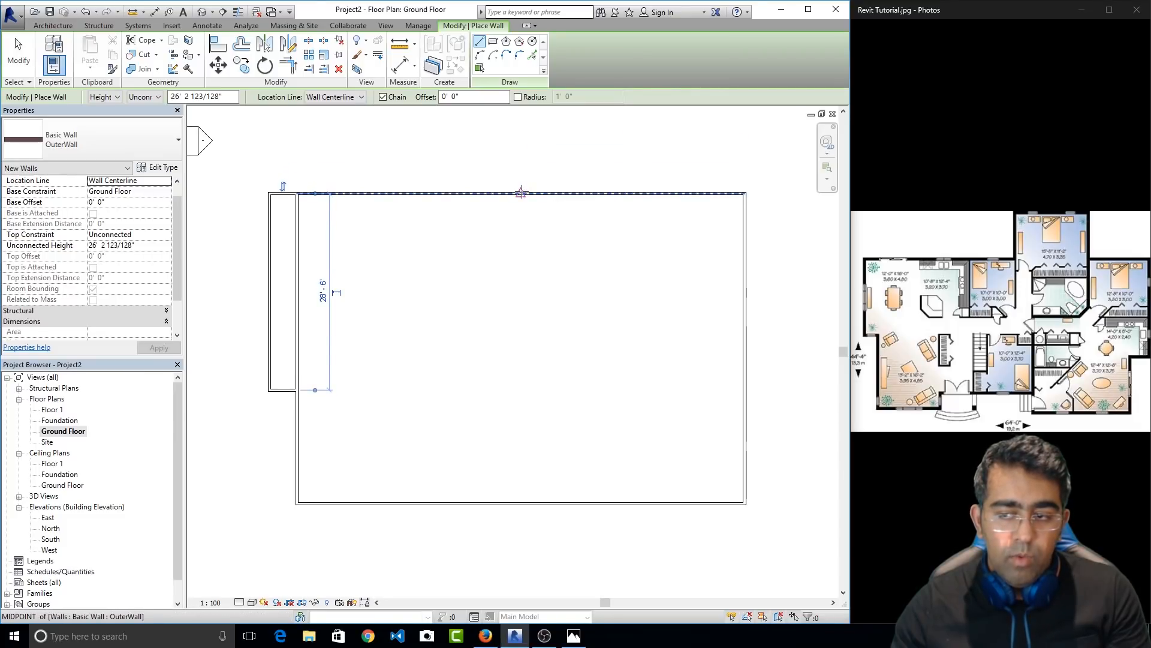
pyautogui.click(521, 192)
pyautogui.scroll(-1, 521, 166)
pyautogui.moveTo(521, 165); pyautogui.dragTo(519, 257, button='middle')
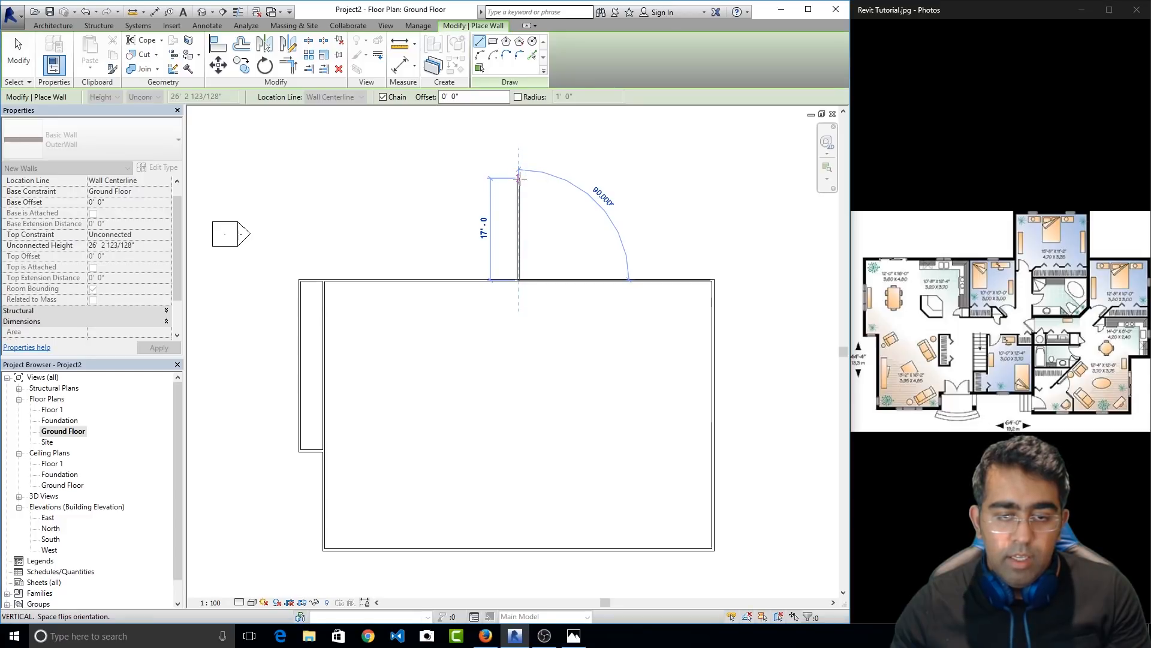
pyautogui.click(519, 184)
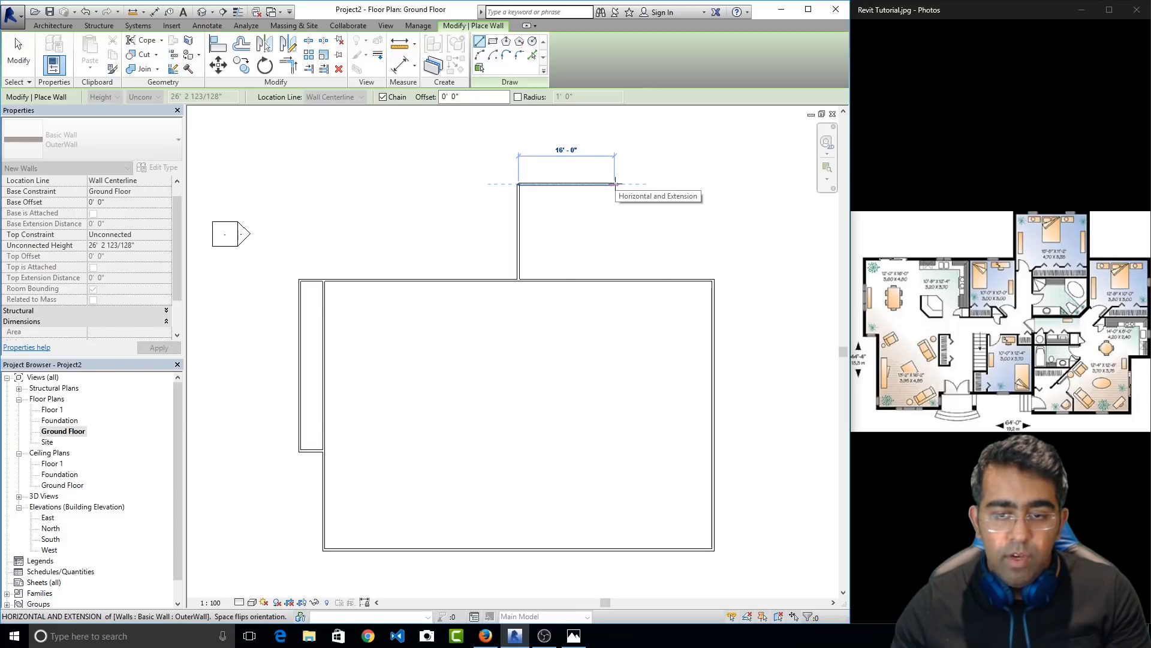
pyautogui.click(615, 184)
pyautogui.click(614, 279)
pyautogui.press('Escape')
pyautogui.moveTo(628, 345); pyautogui.dragTo(530, 322, button='middle')
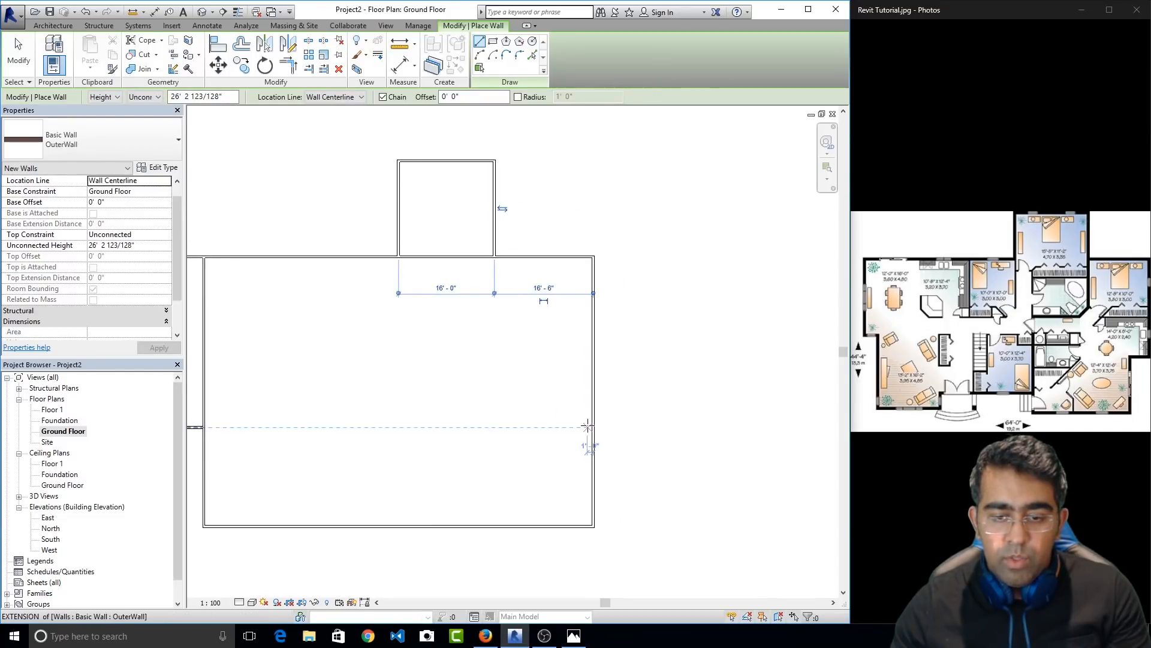
# Draw two OuterWall walls outlining a notch 6' 0" wide and 16' 6" deep at the house's lower-right corner
pyautogui.moveTo(476, 451); pyautogui.dragTo(596, 451, button='middle')
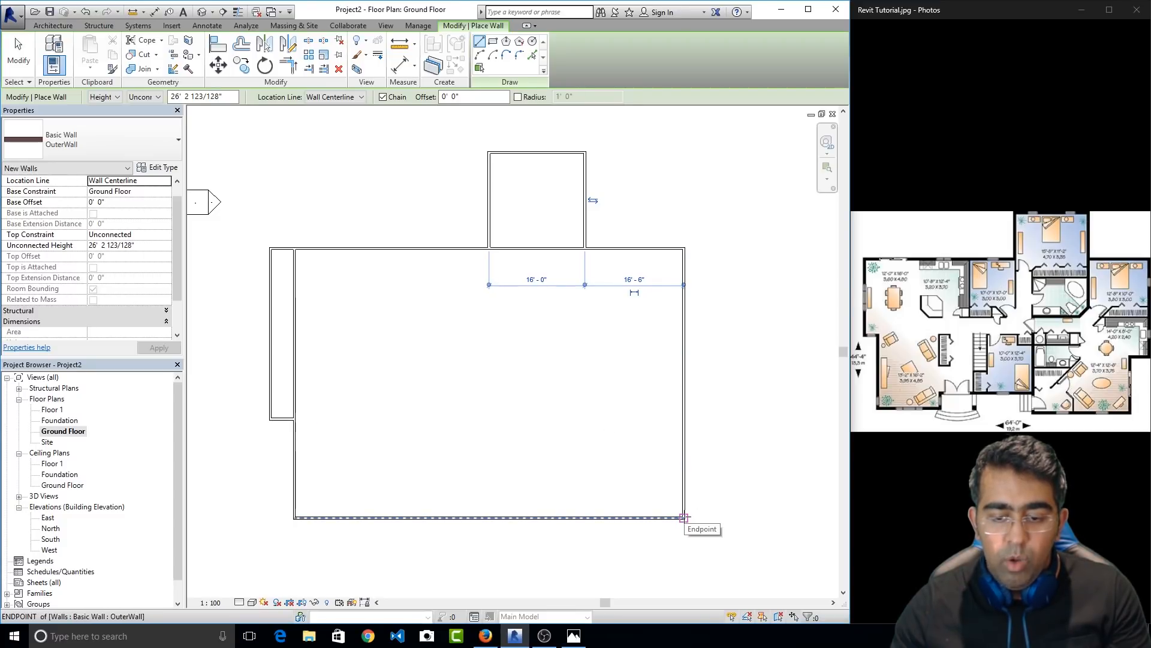
pyautogui.click(685, 418)
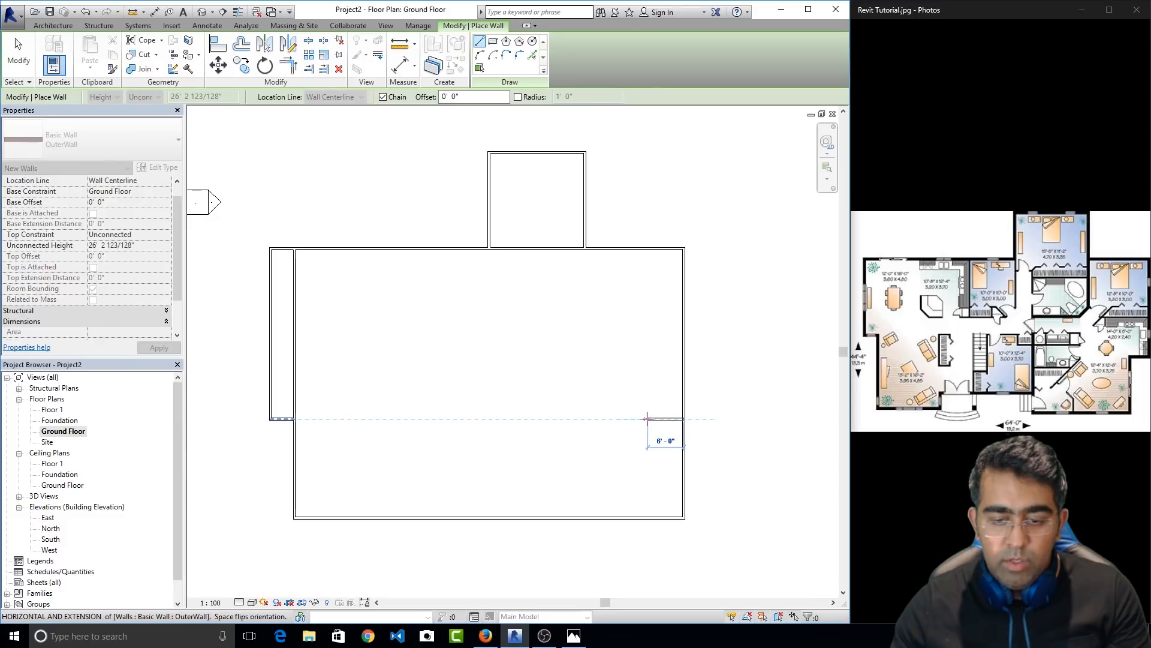
pyautogui.click(648, 418)
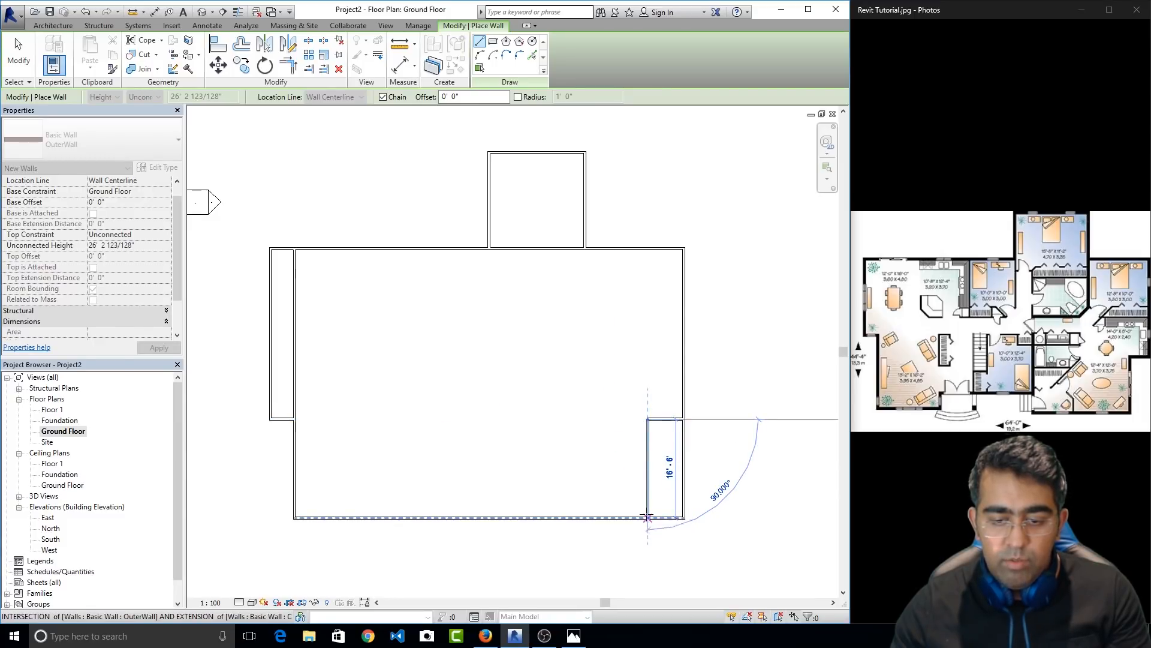
pyautogui.click(647, 517)
pyautogui.press('Escape')
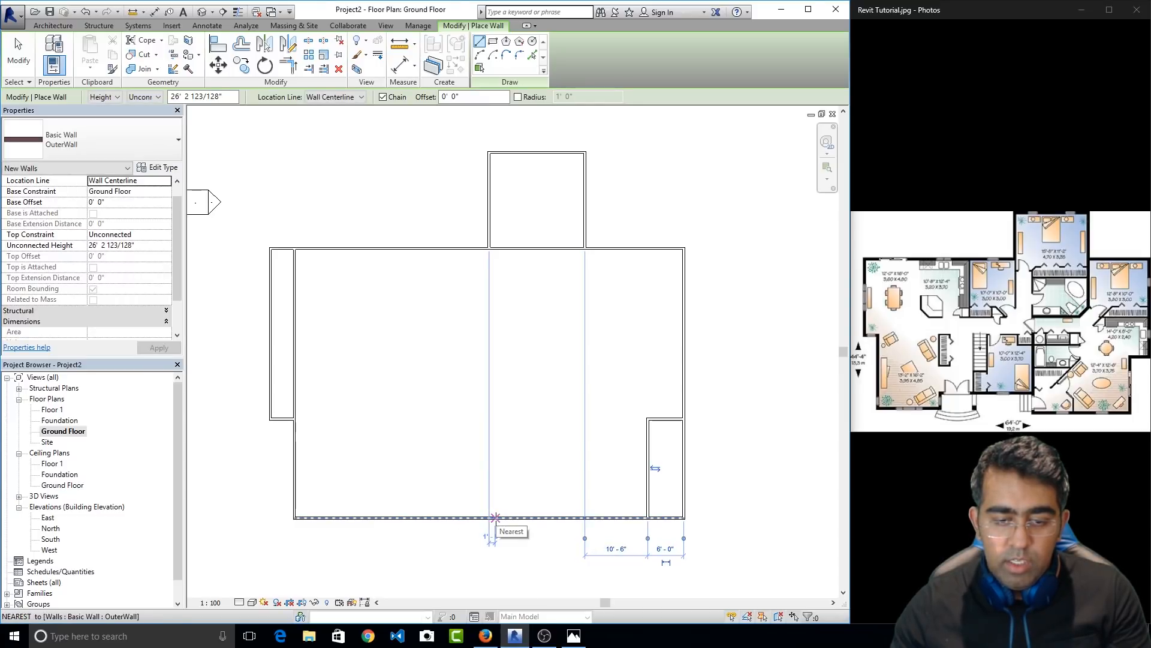
# Draw OuterWall walls outlining a recess 15' 0" wide and 6' 0" deep inside the lower wall, starting from its midpoint
pyautogui.click(490, 517)
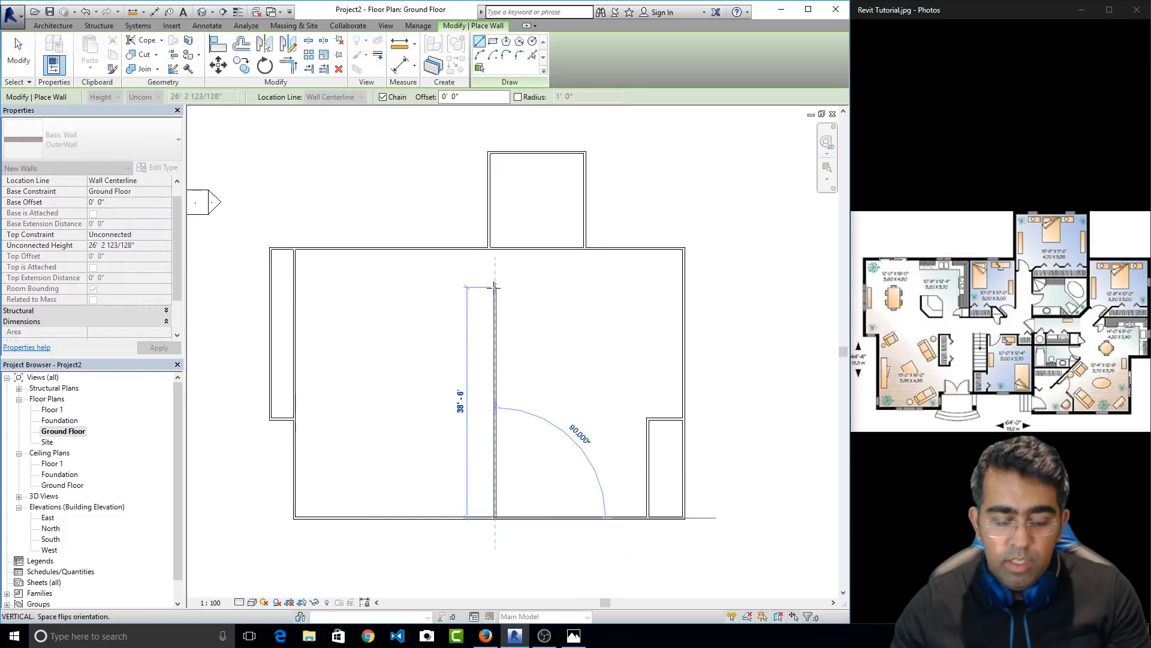
pyautogui.press('Escape')
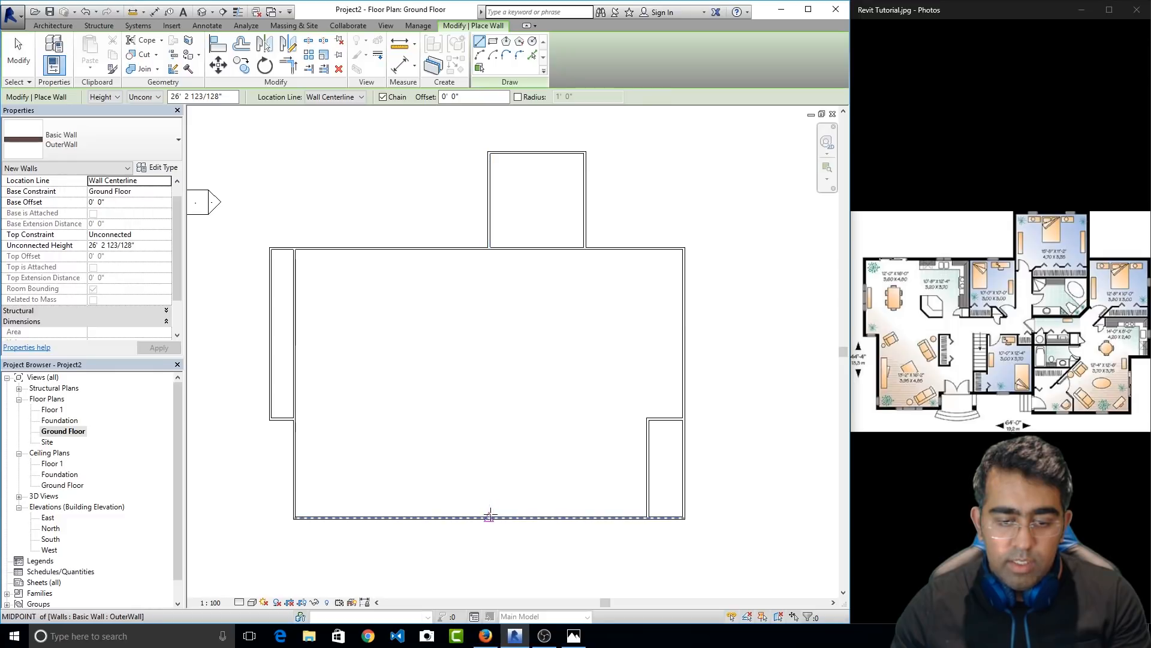
pyautogui.click(490, 515)
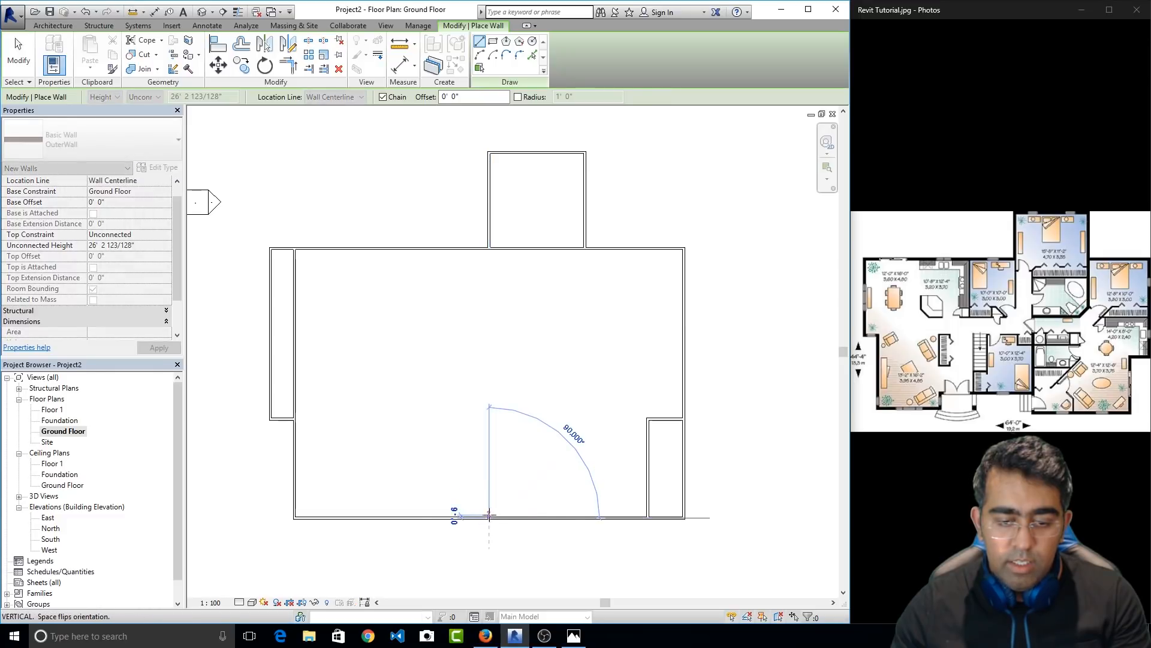
pyautogui.click(488, 482)
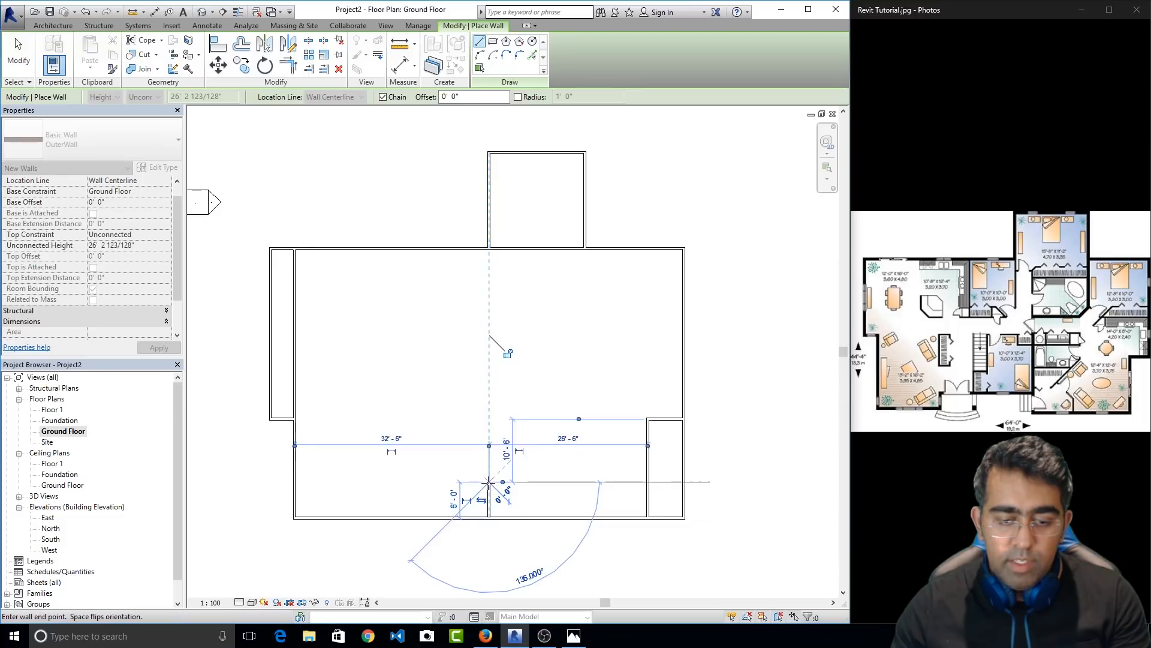
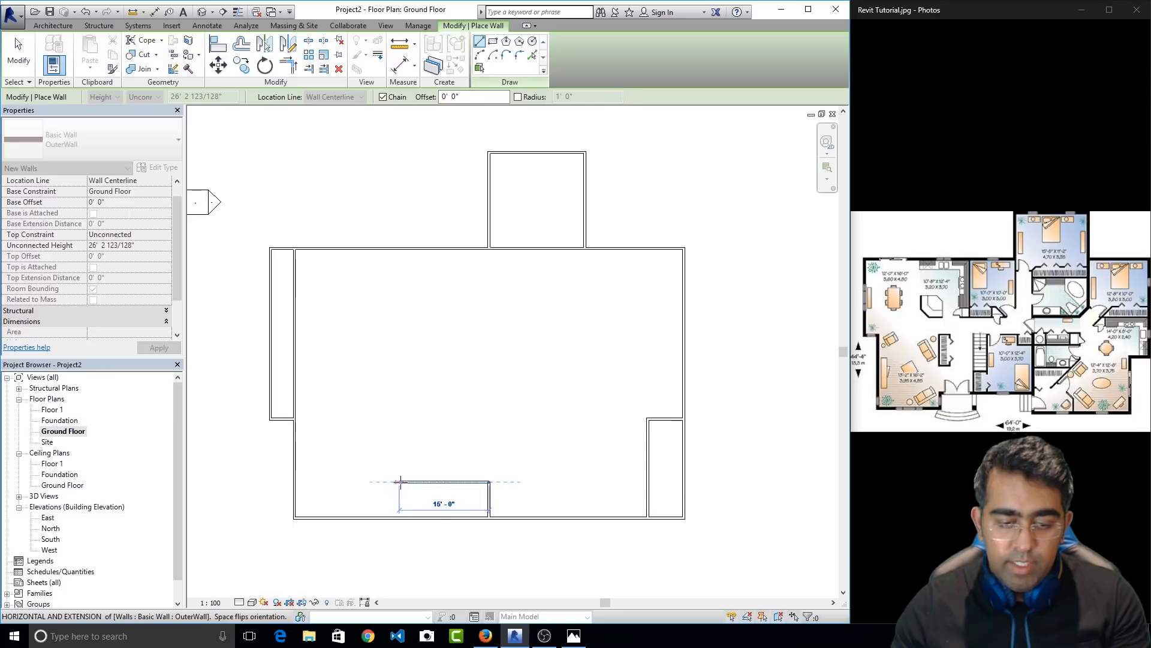
pyautogui.click(400, 481)
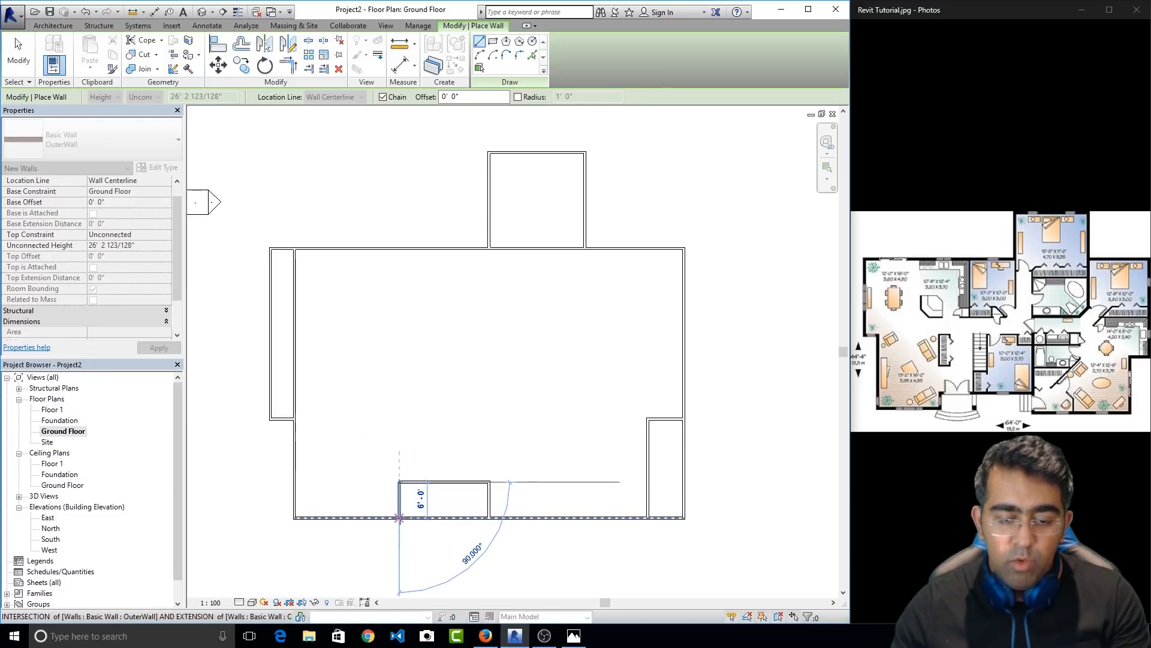
pyautogui.press('Escape')
pyautogui.scroll(2, 621, 431)
pyautogui.moveTo(629, 377); pyautogui.dragTo(560, 429, button='middle')
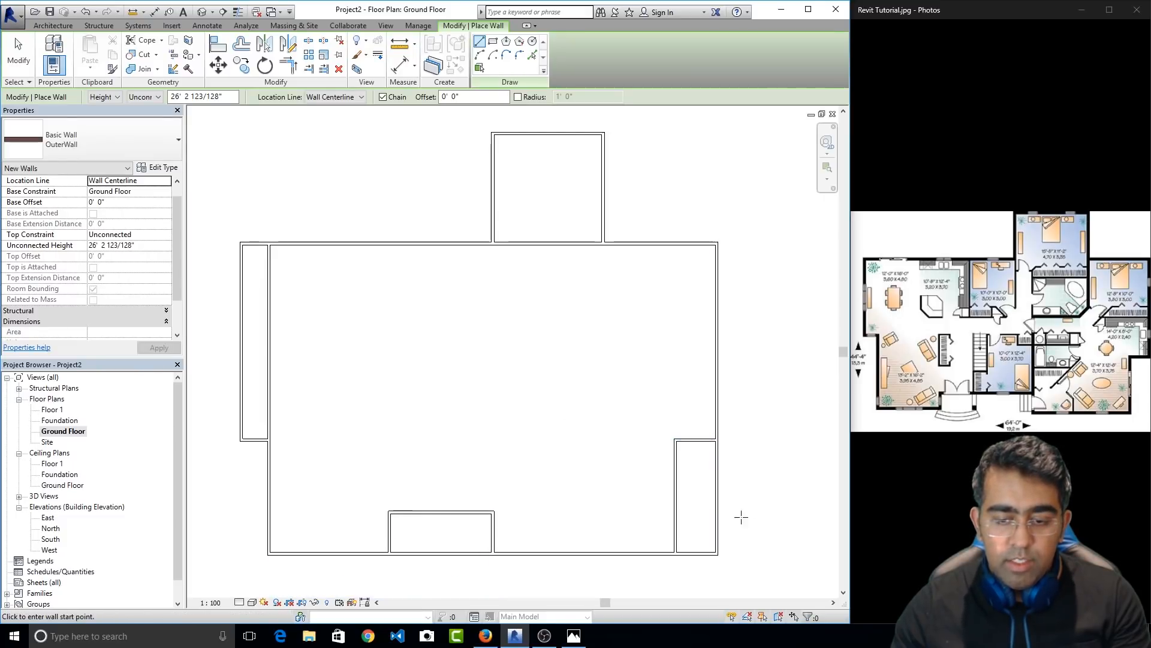
pyautogui.press('Escape')
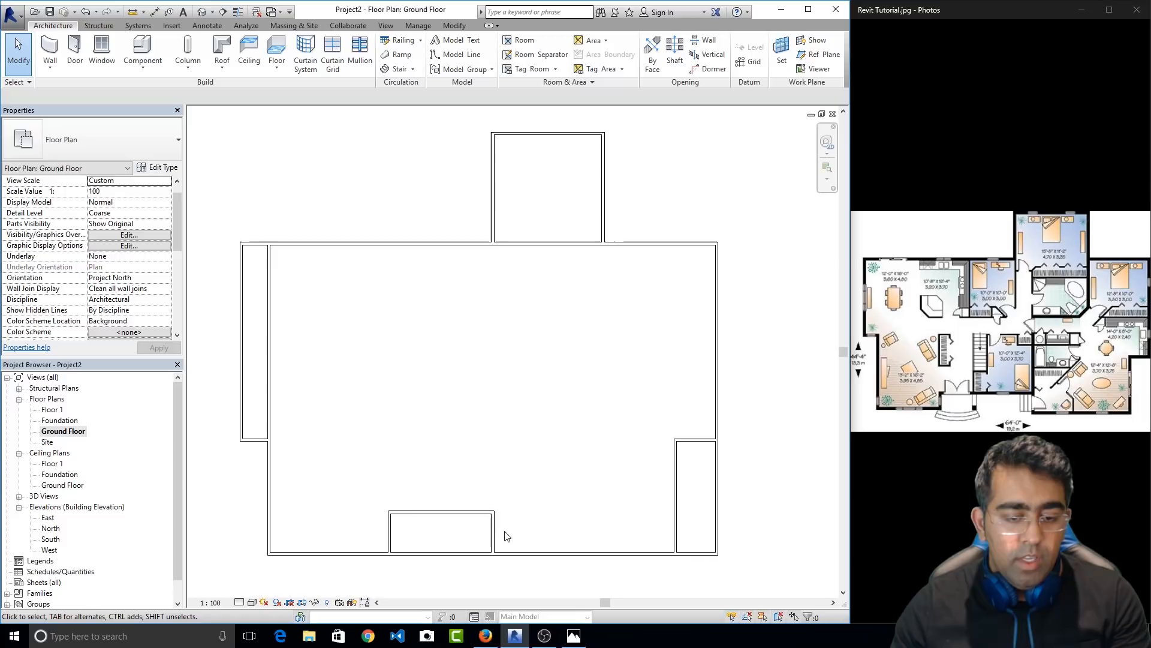
# Widen the front recess by moving its right side wall farther toward the lower-right notch
pyautogui.click(493, 539)
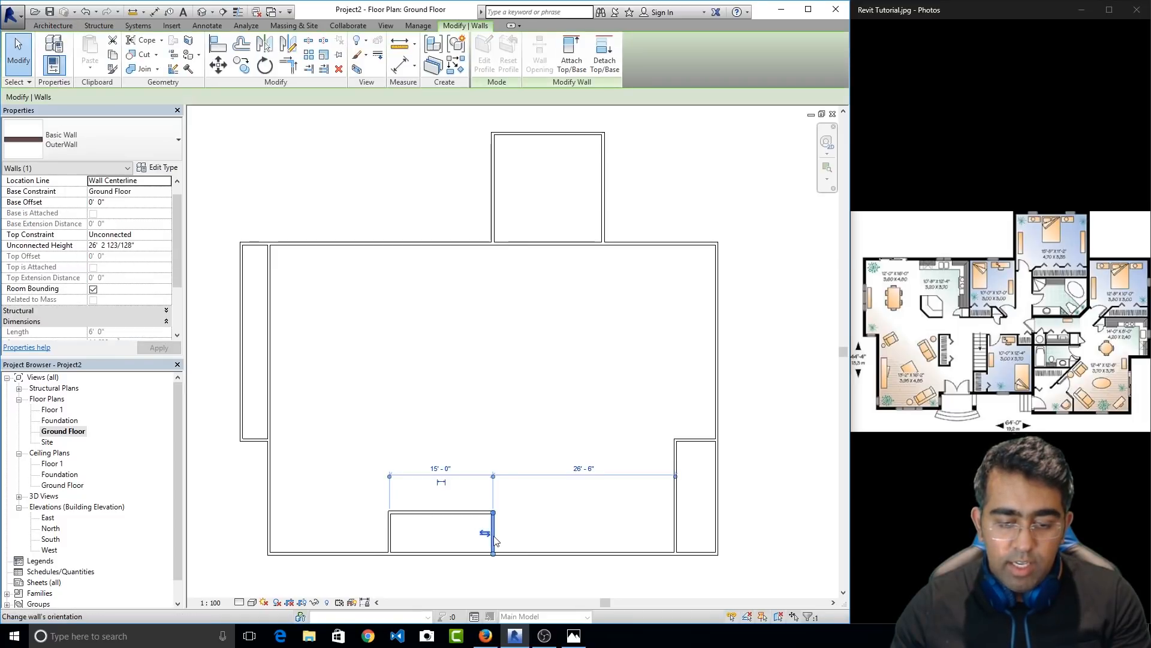
pyautogui.moveTo(493, 541); pyautogui.dragTo(552, 543)
pyautogui.click(536, 575)
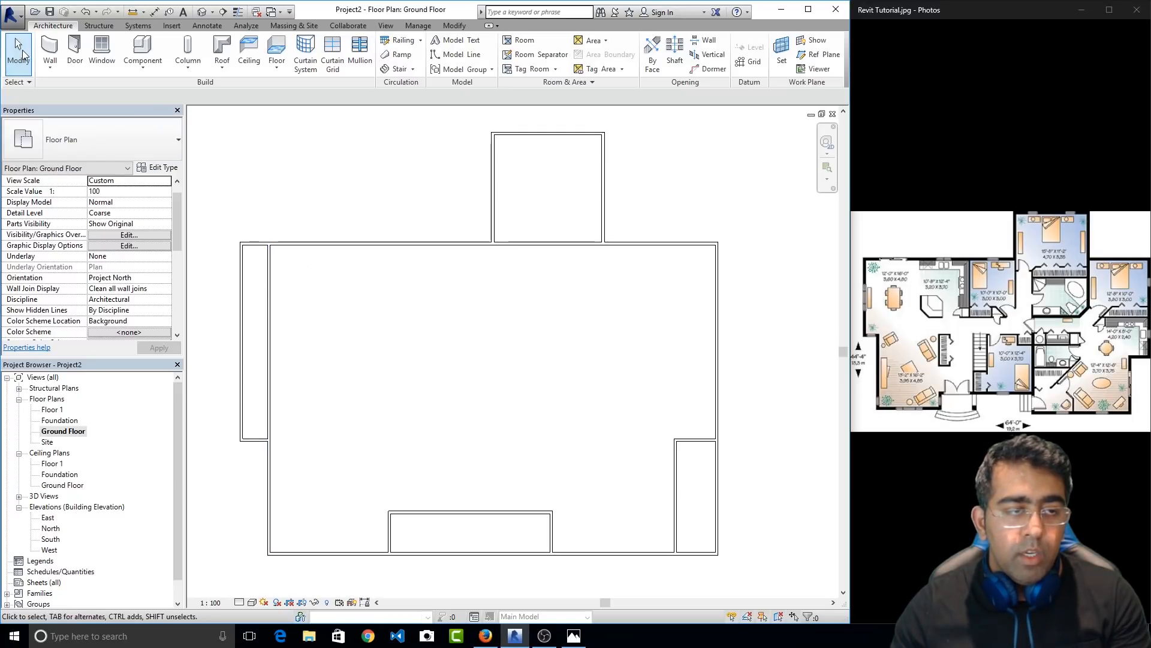
# Trim the left outer wall to a corner with the bump-out's lower wall, keeping the part below it
pyautogui.click(455, 27)
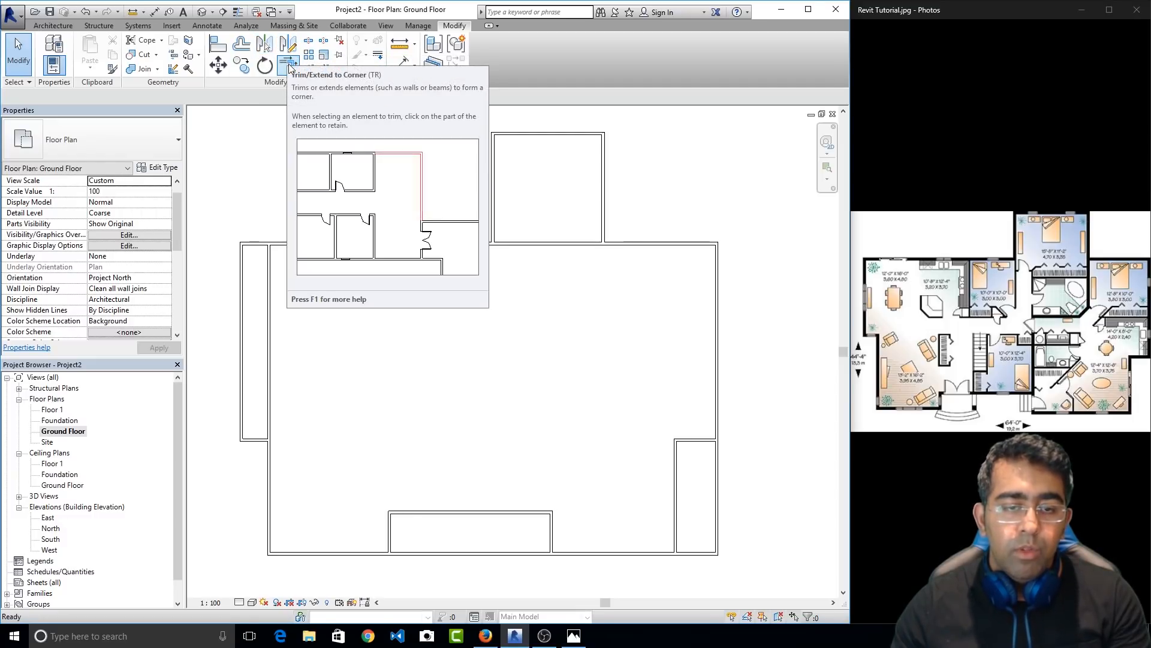
pyautogui.click(290, 66)
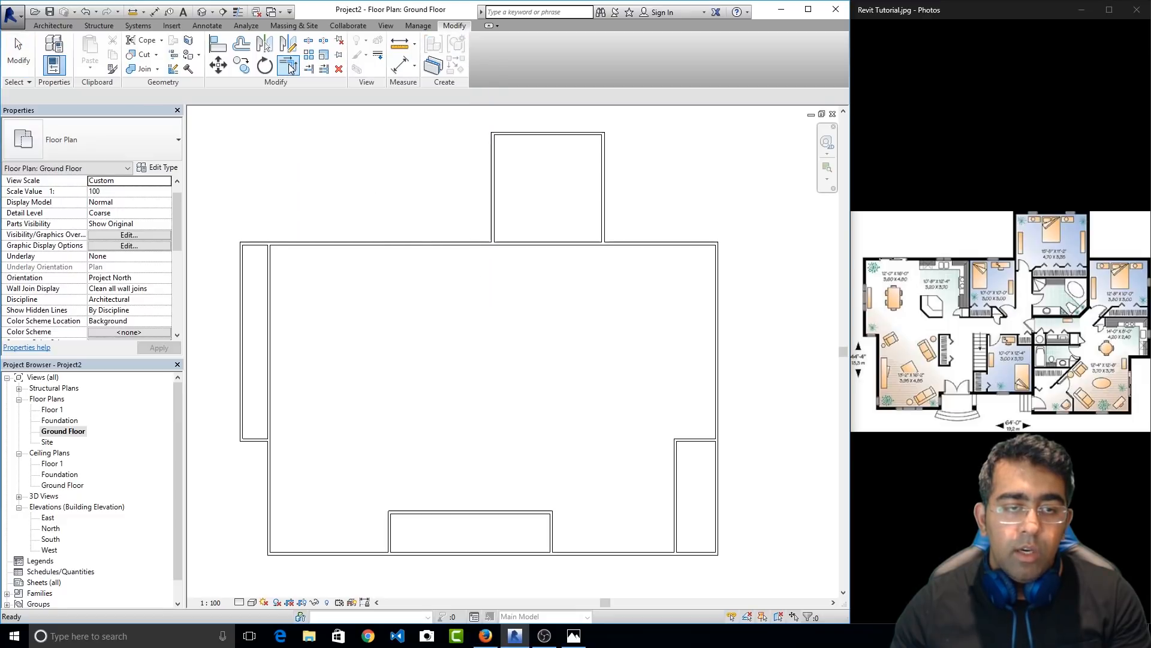
pyautogui.click(277, 474)
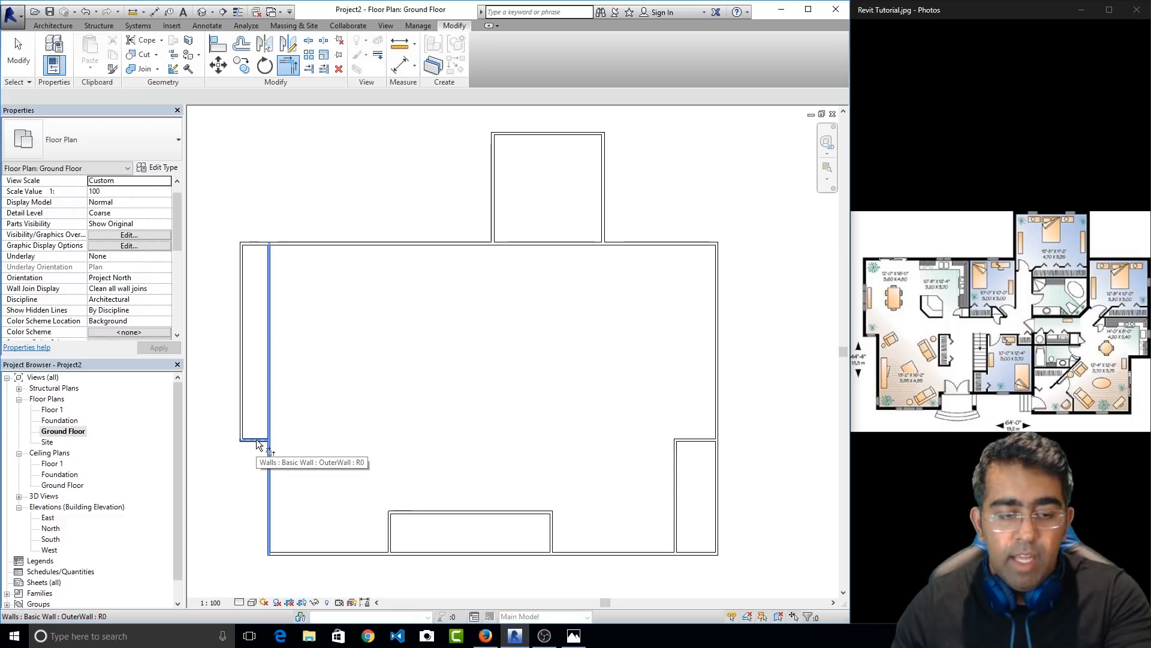
pyautogui.click(259, 445)
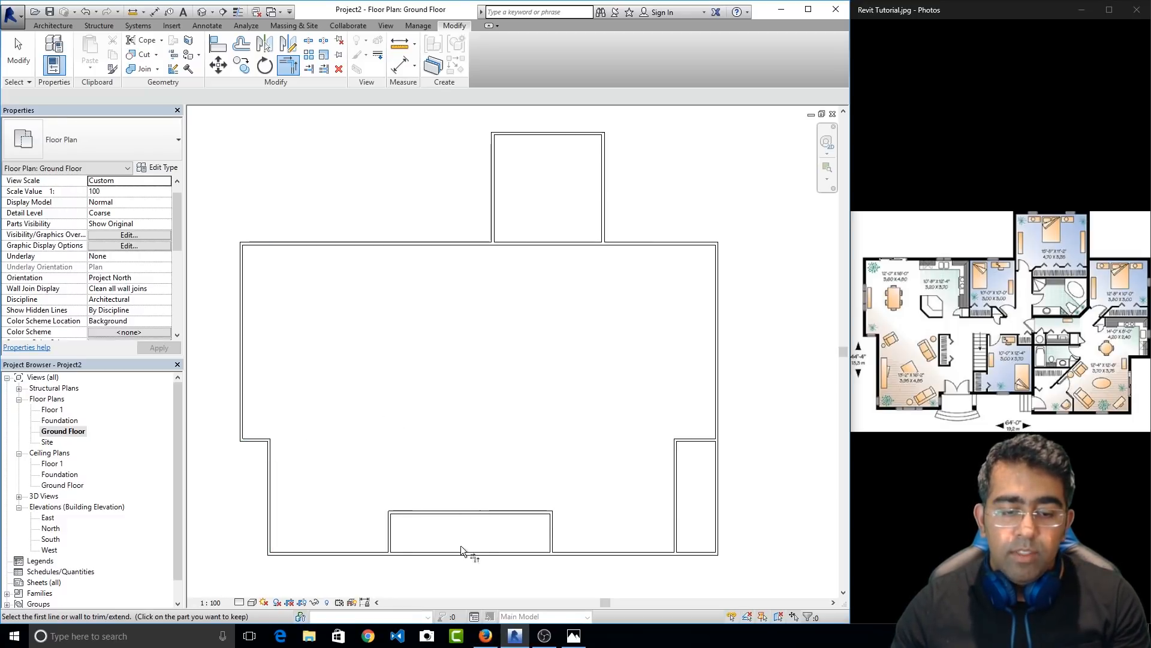
pyautogui.click(361, 553)
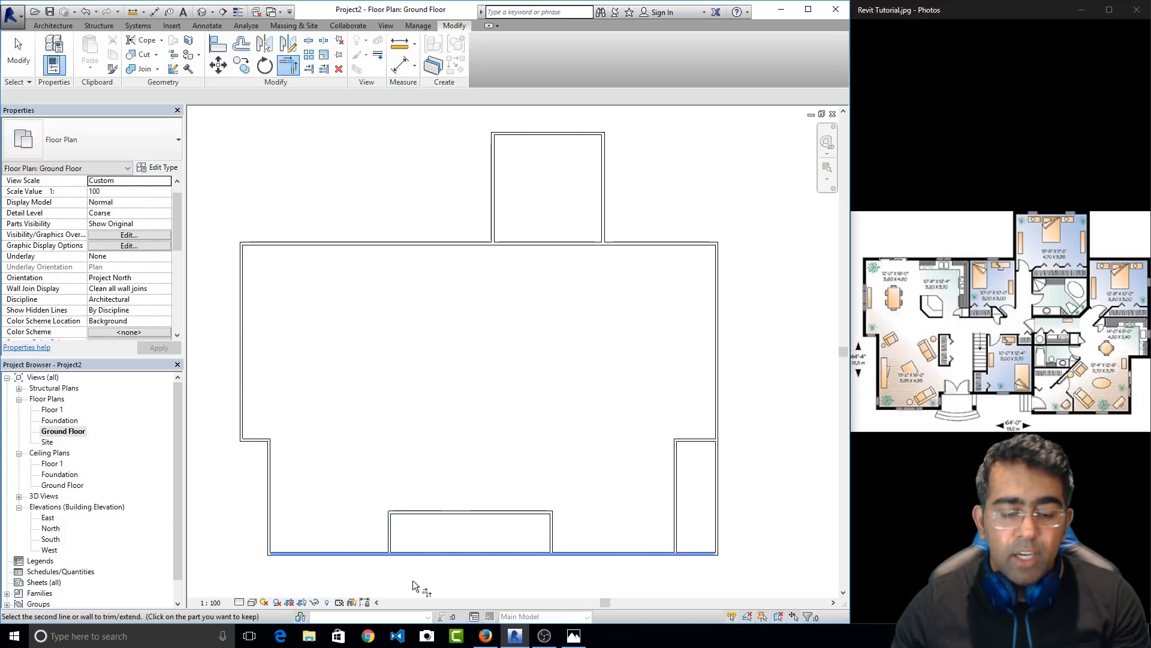
pyautogui.press('Escape')
pyautogui.press('Escape')
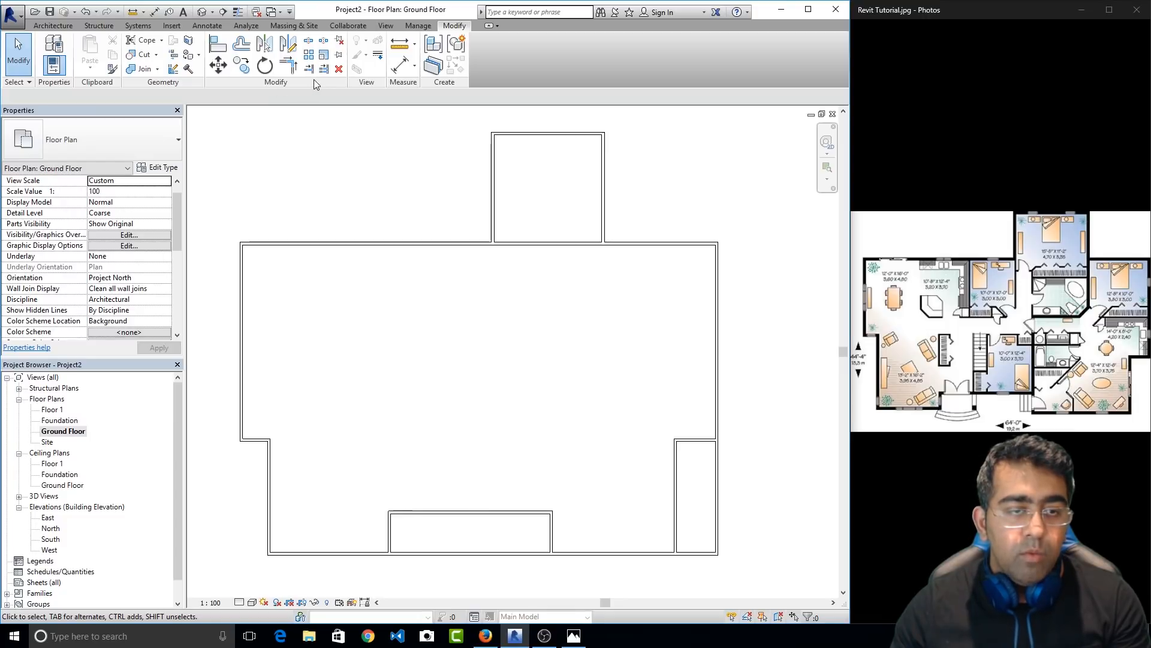
# Split the lower wall within the front recess, about 29' 6" from the left corner
pyautogui.click(323, 44)
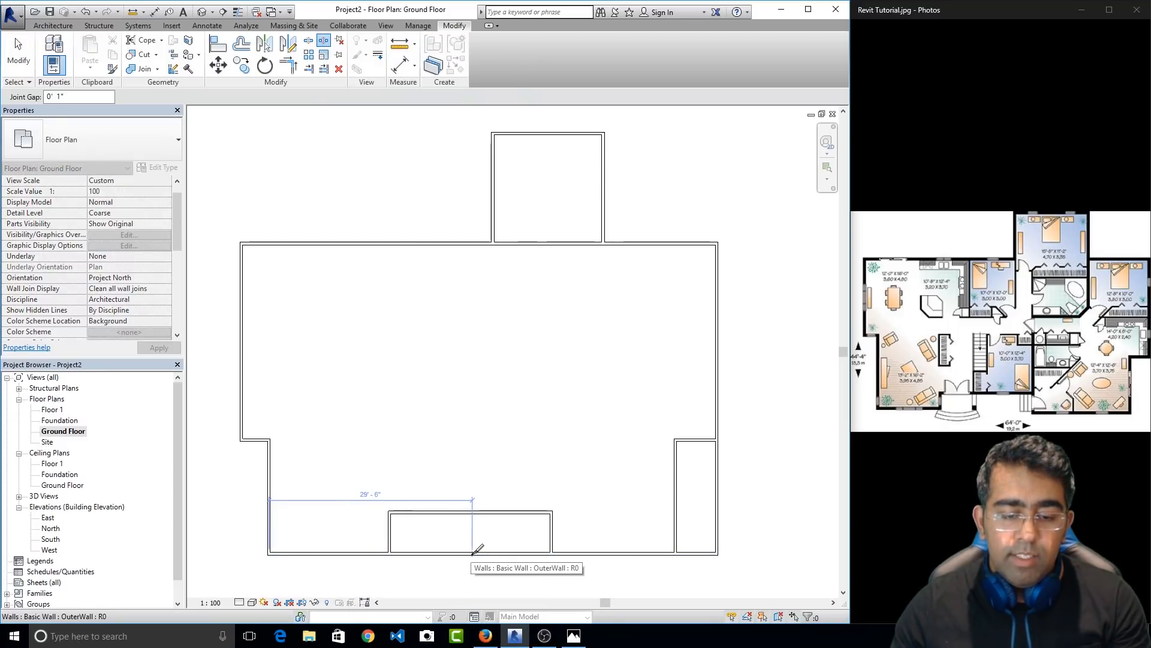
pyautogui.click(473, 552)
pyautogui.press('Escape')
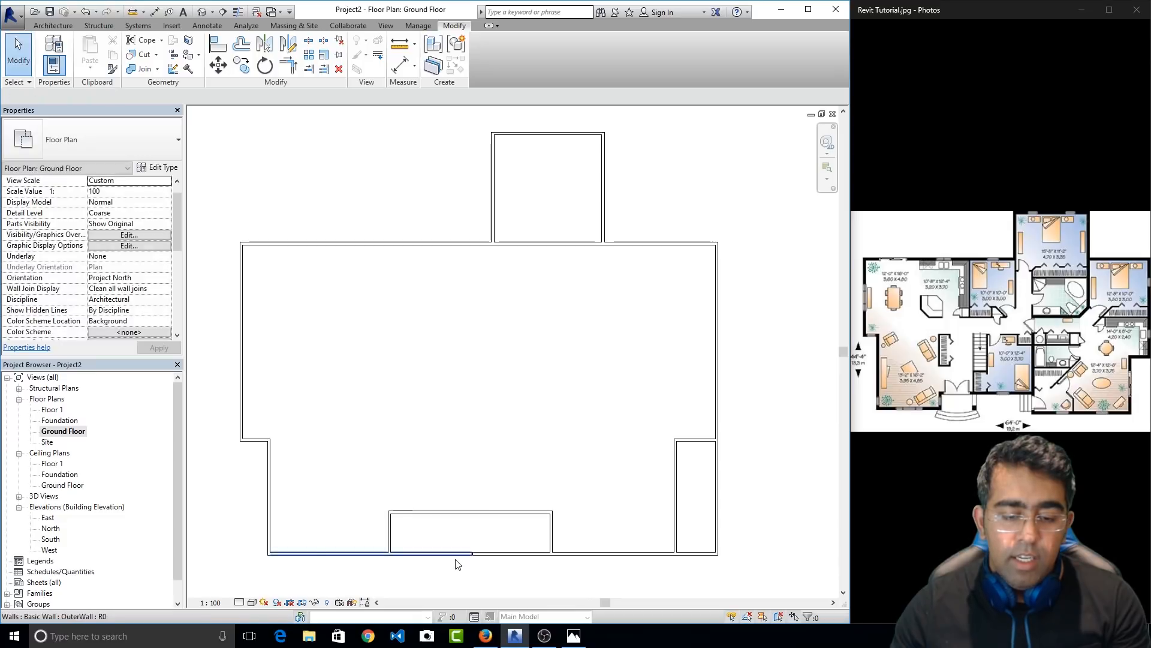
# Try to set the length of the split lower wall's left segment to 15' 0"
pyautogui.click(459, 553)
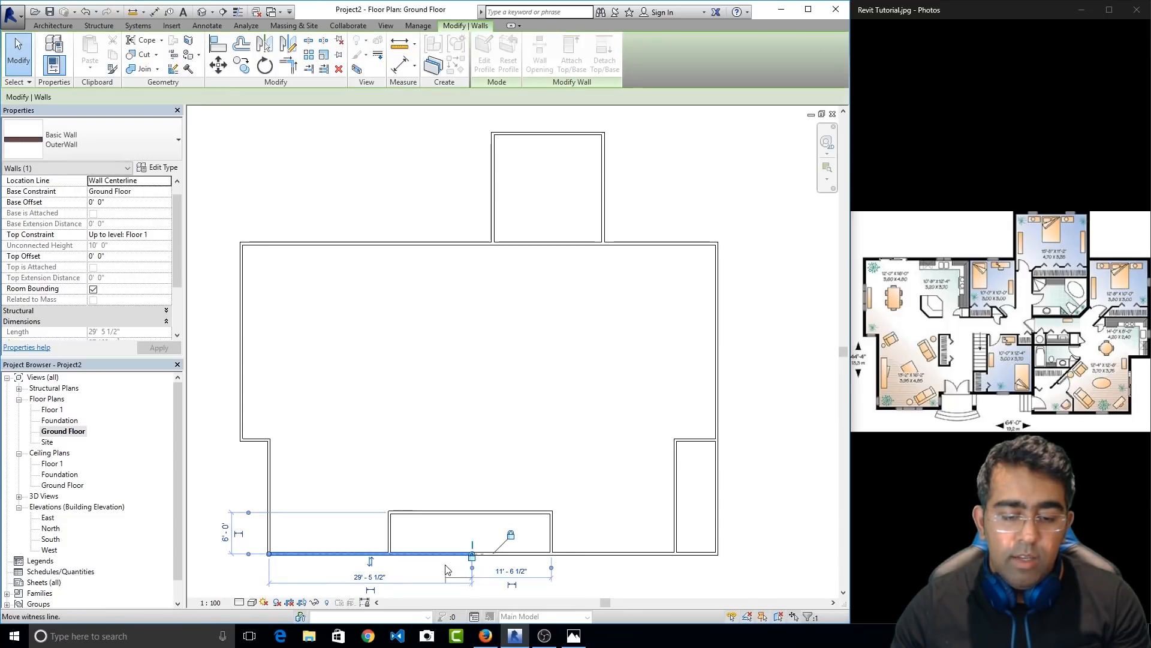
pyautogui.click(372, 579)
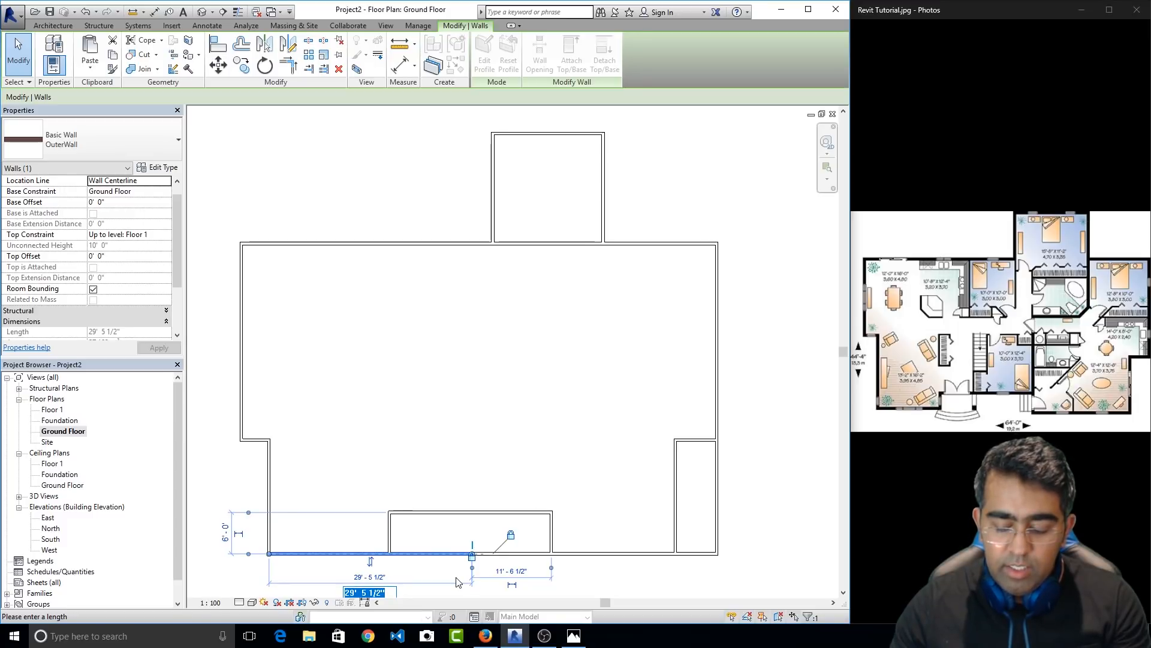
pyautogui.press('Return')
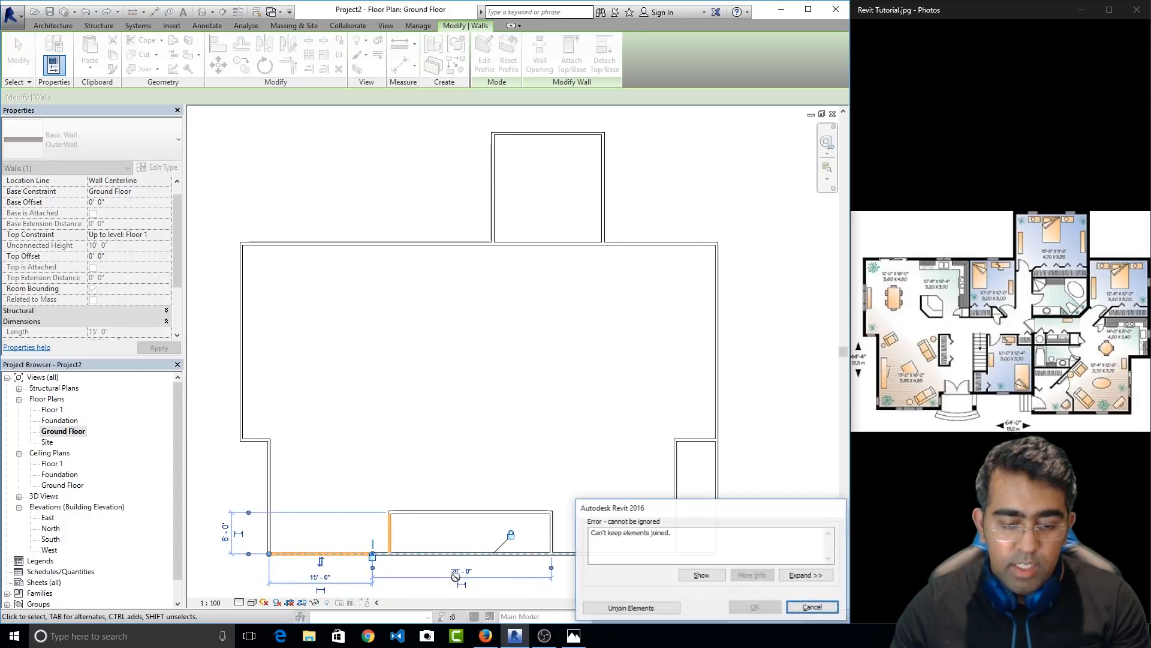
pyautogui.click(801, 608)
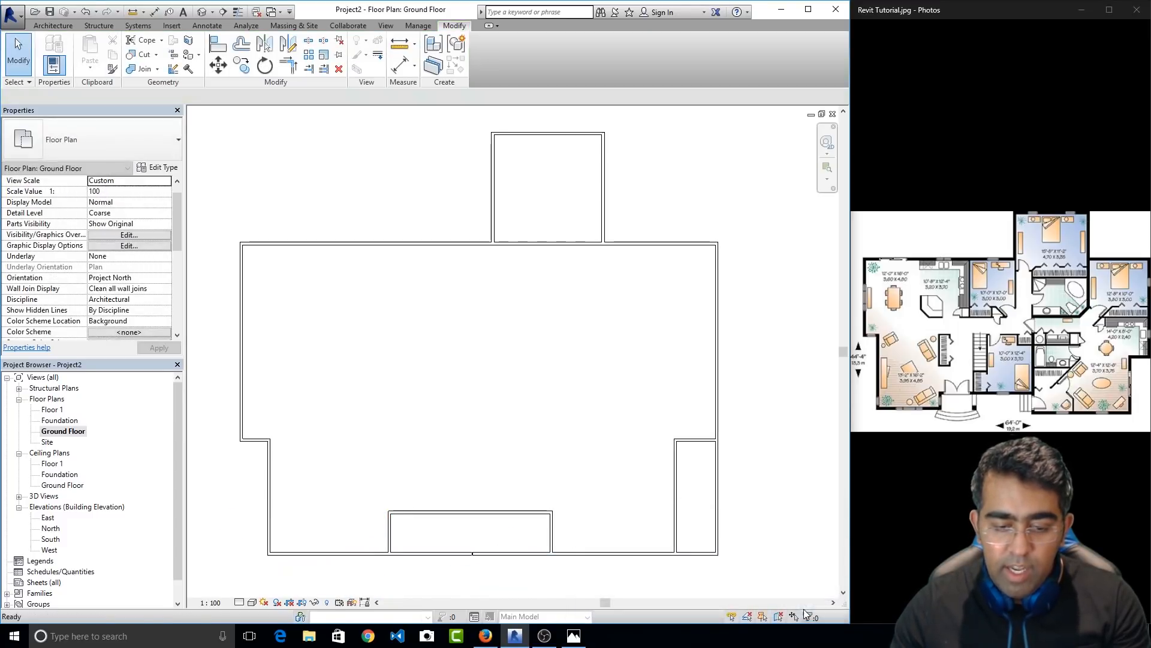
pyautogui.click(458, 554)
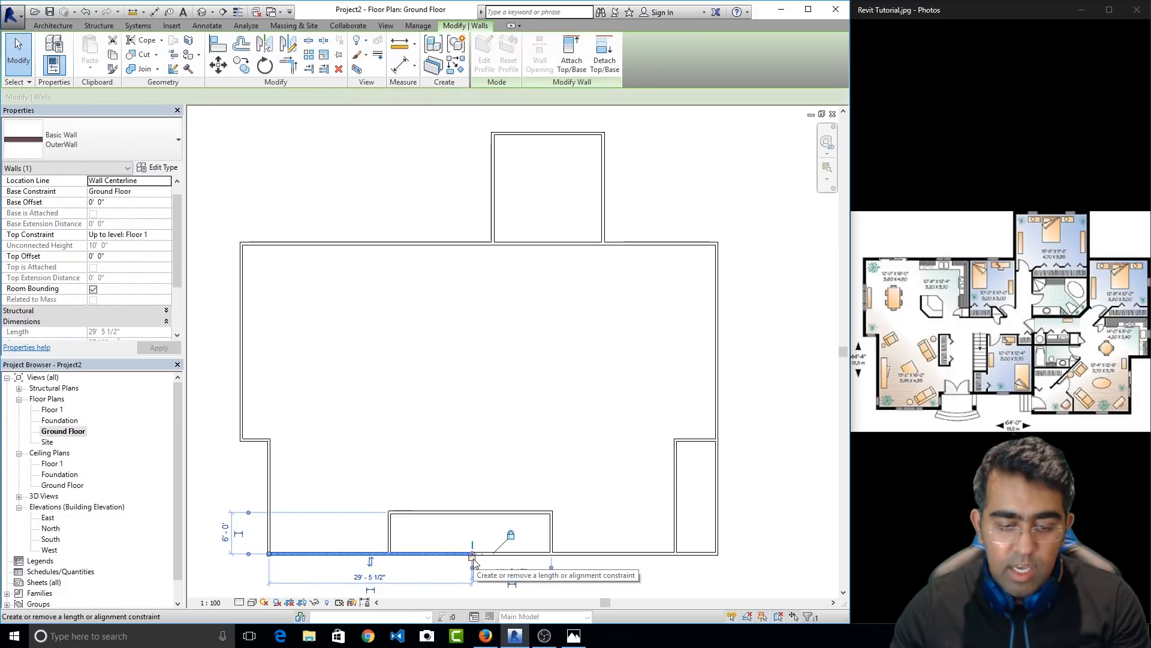
pyautogui.click(540, 577)
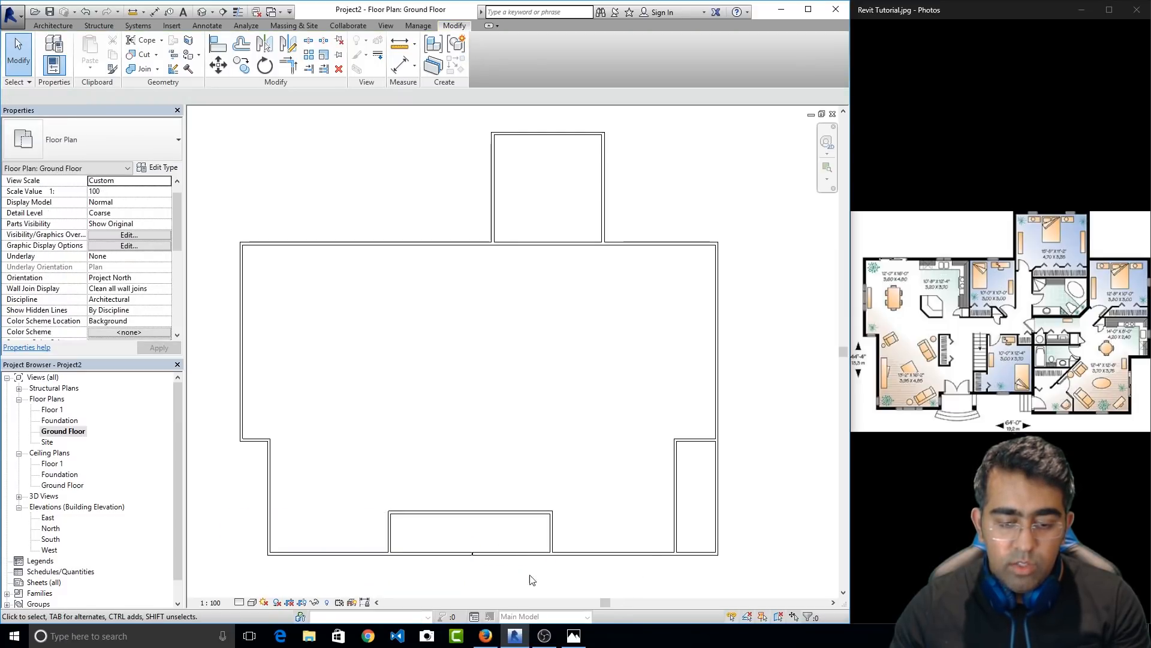
# Set the length of the lower wall's left segment to 15' 0", unjoining it from the recess walls
pyautogui.click(461, 555)
pyautogui.click(358, 578)
pyautogui.press('Return')
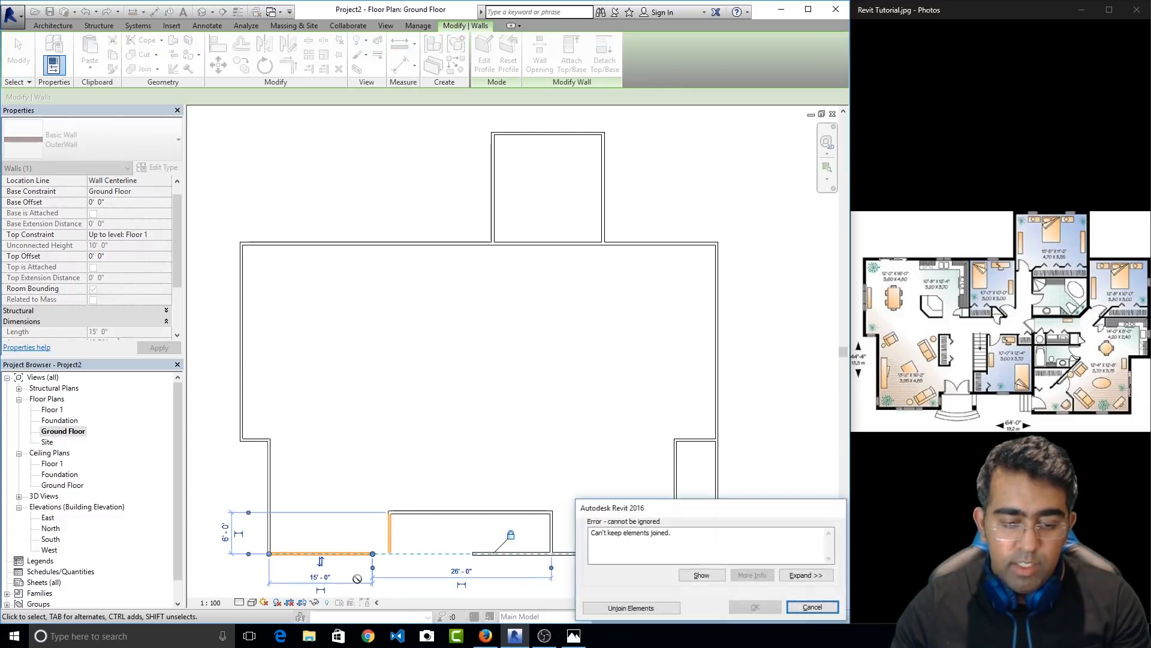
pyautogui.click(653, 610)
pyautogui.click(523, 435)
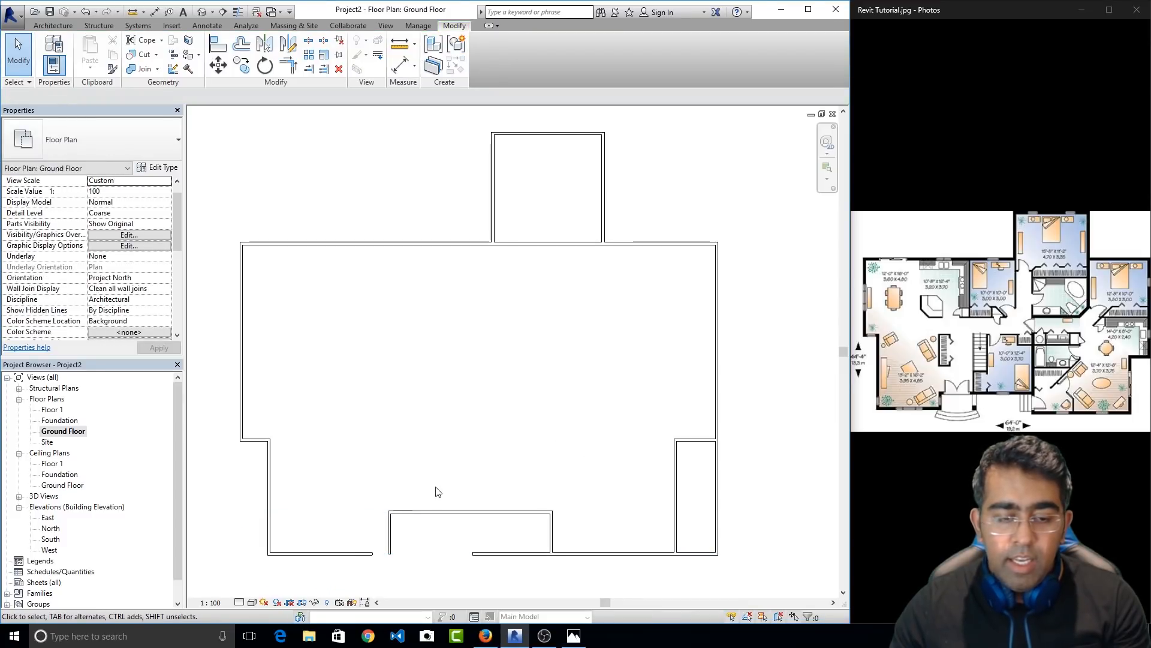
# Trim the two lower wall segments to corners with the left and right side walls of the front recess
pyautogui.click(288, 66)
pyautogui.click(380, 557)
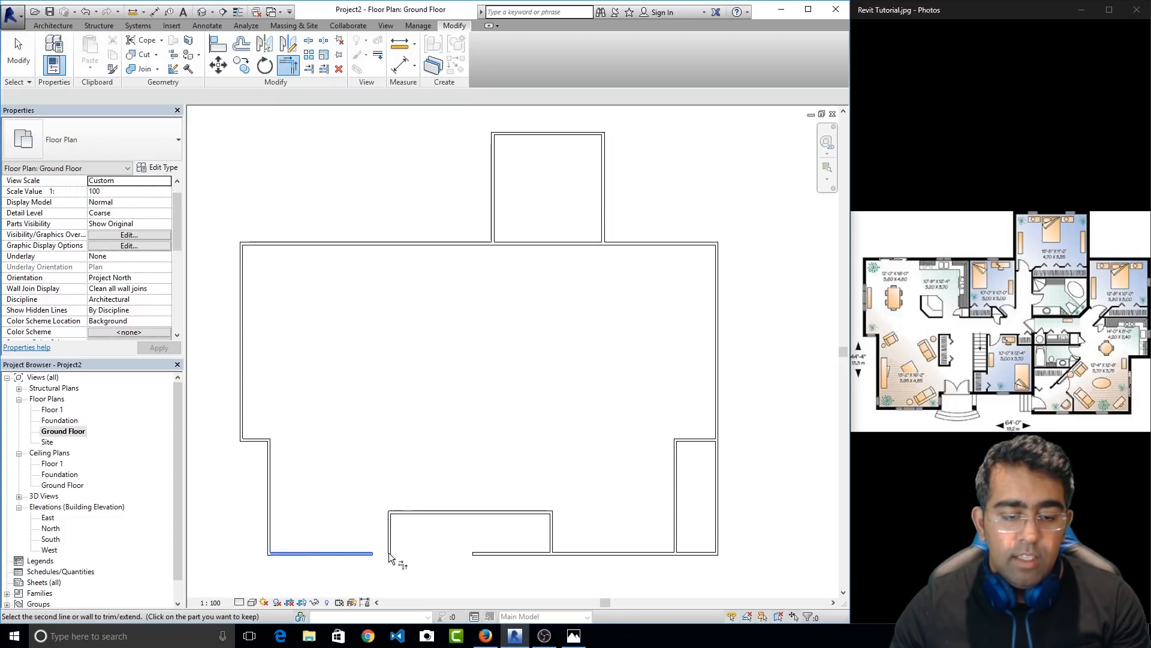
pyautogui.click(392, 540)
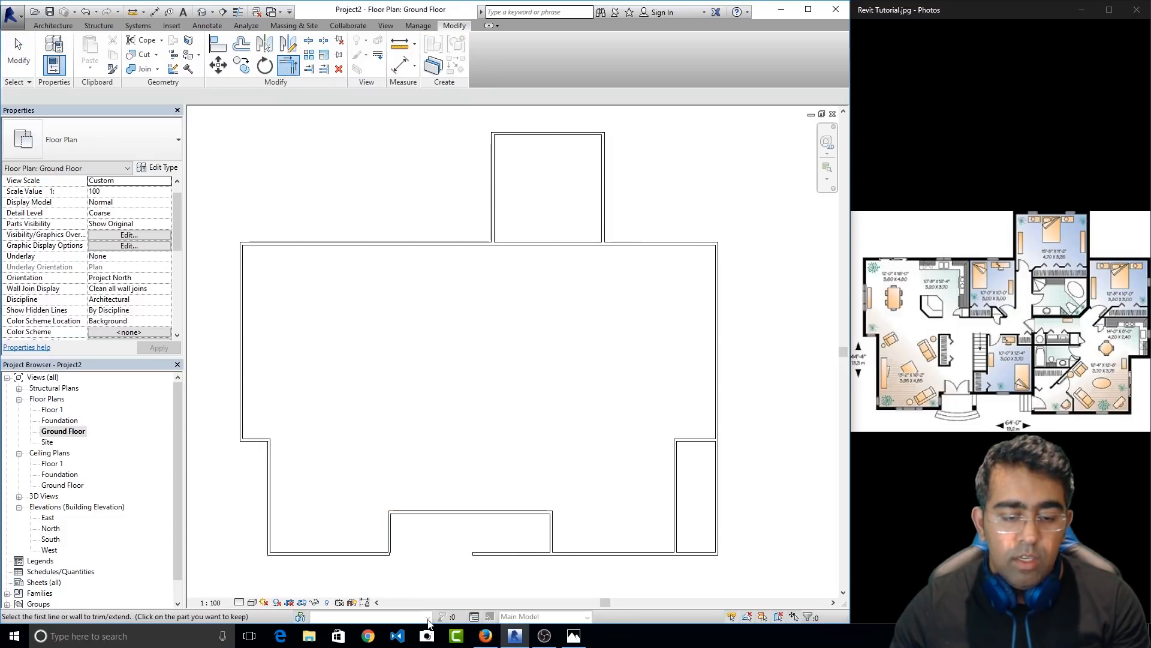
pyautogui.click(560, 553)
pyautogui.click(552, 543)
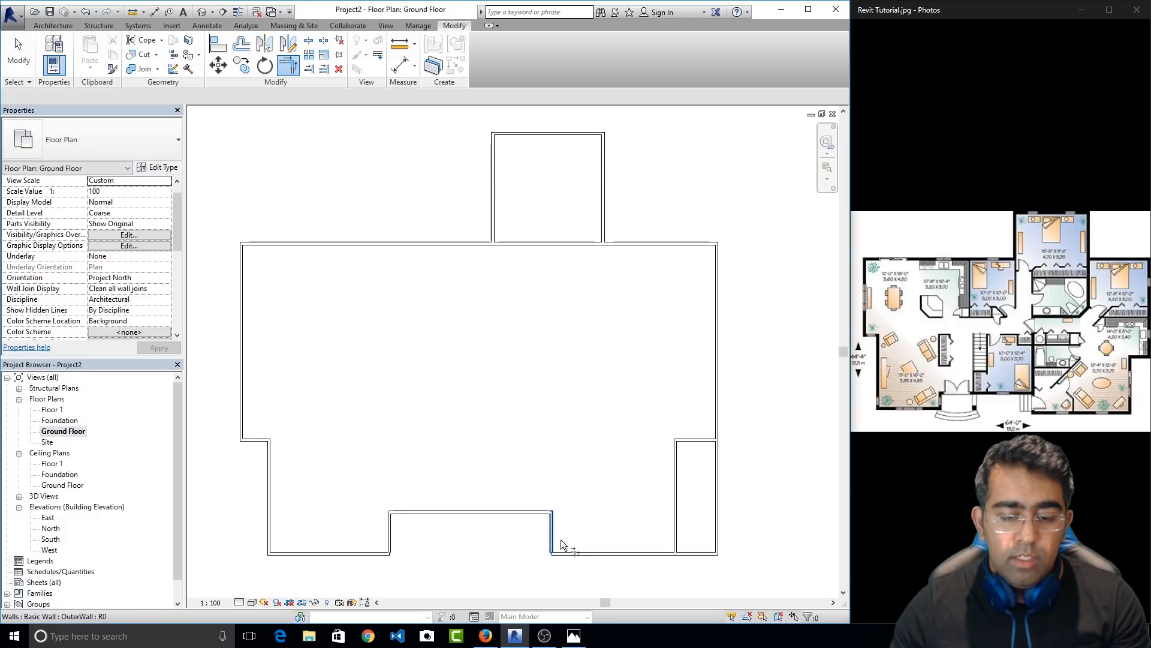
# Trim the lower-right corner notch: the lower wall to the notch's vertical wall, and the right outer wall to the notch's horizontal wall
pyautogui.click(671, 553)
pyautogui.click(677, 531)
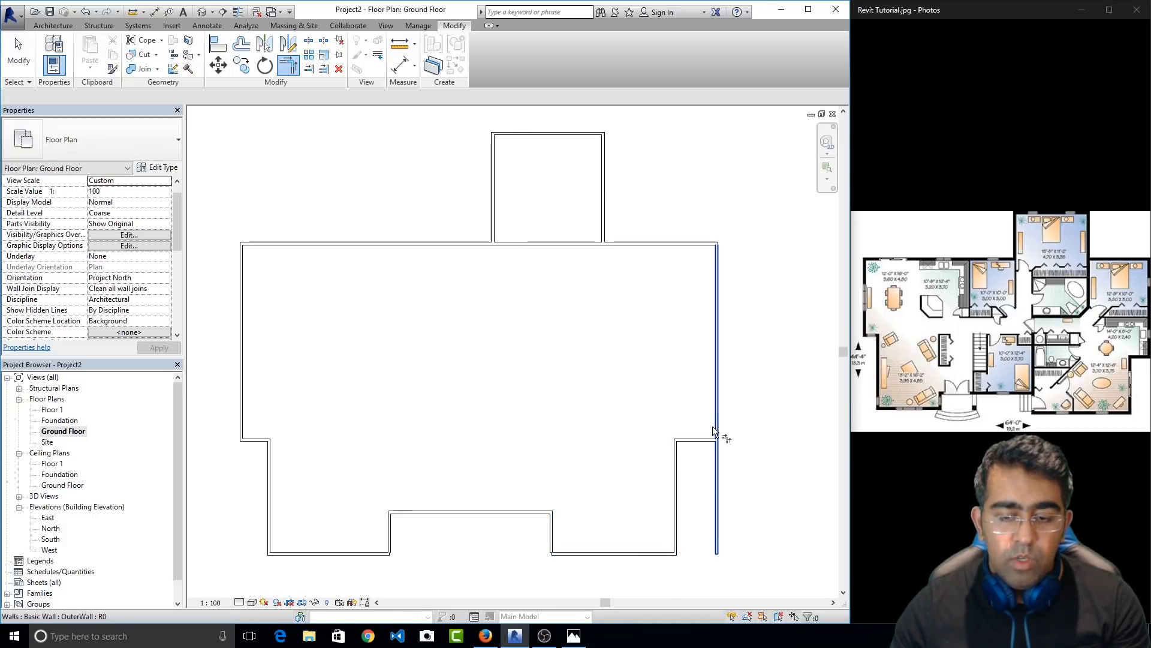
pyautogui.click(721, 409)
pyautogui.click(711, 442)
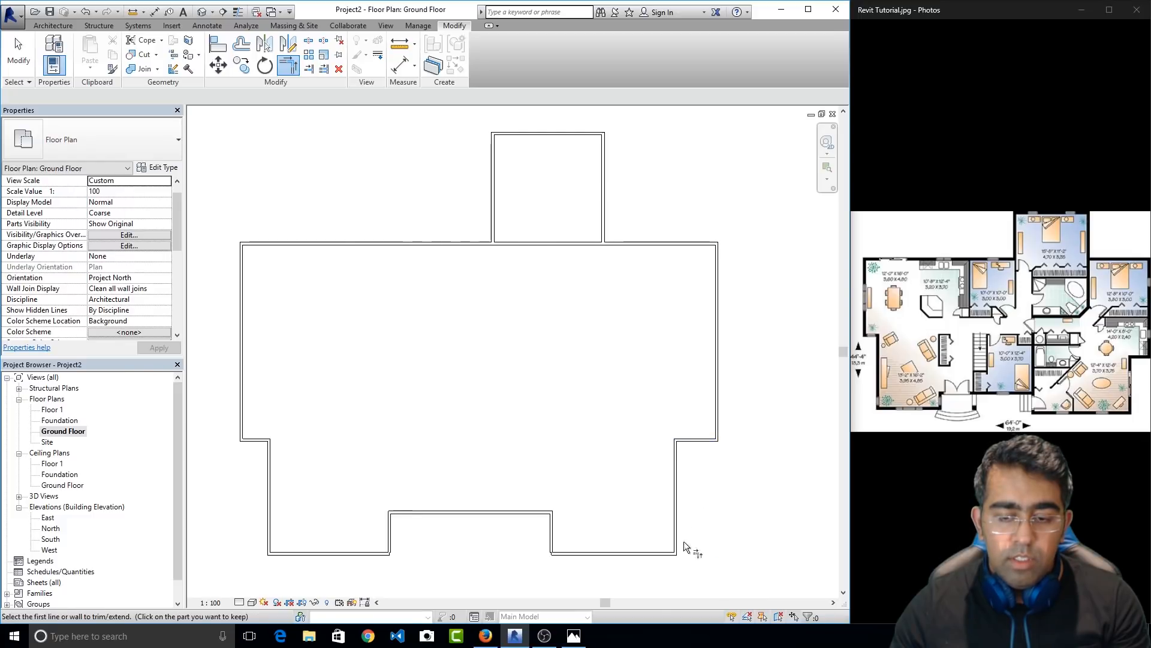
# Try to trim the right part of the main upper wall to a corner with the upper projection's right wall
pyautogui.click(633, 247)
pyautogui.click(607, 228)
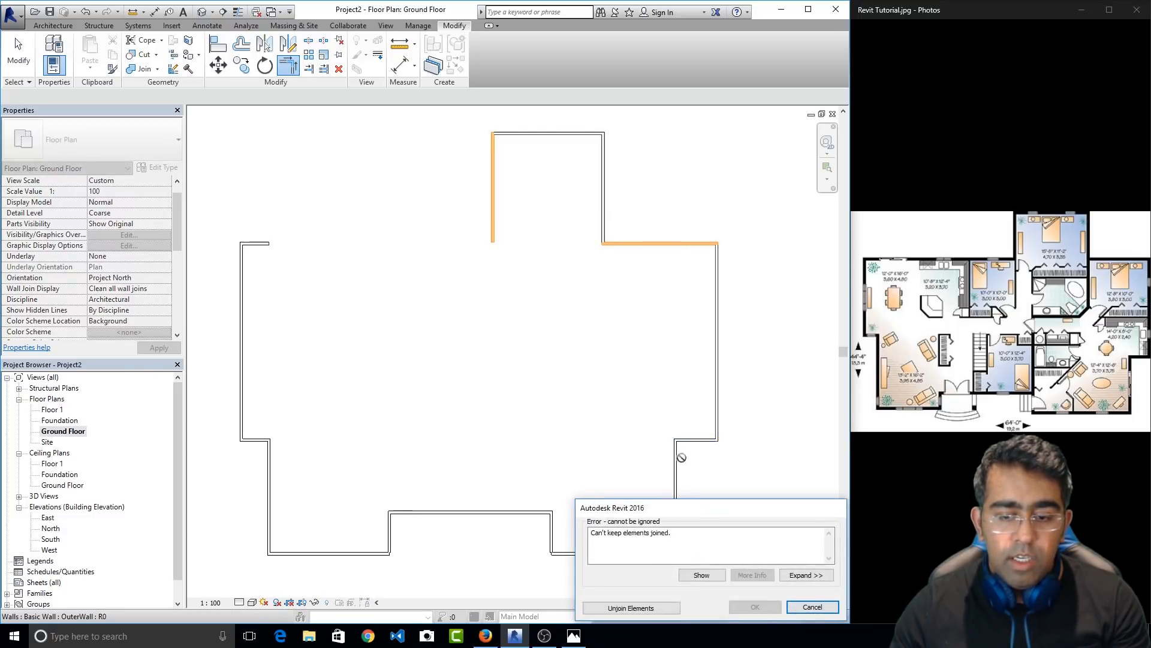
pyautogui.click(812, 606)
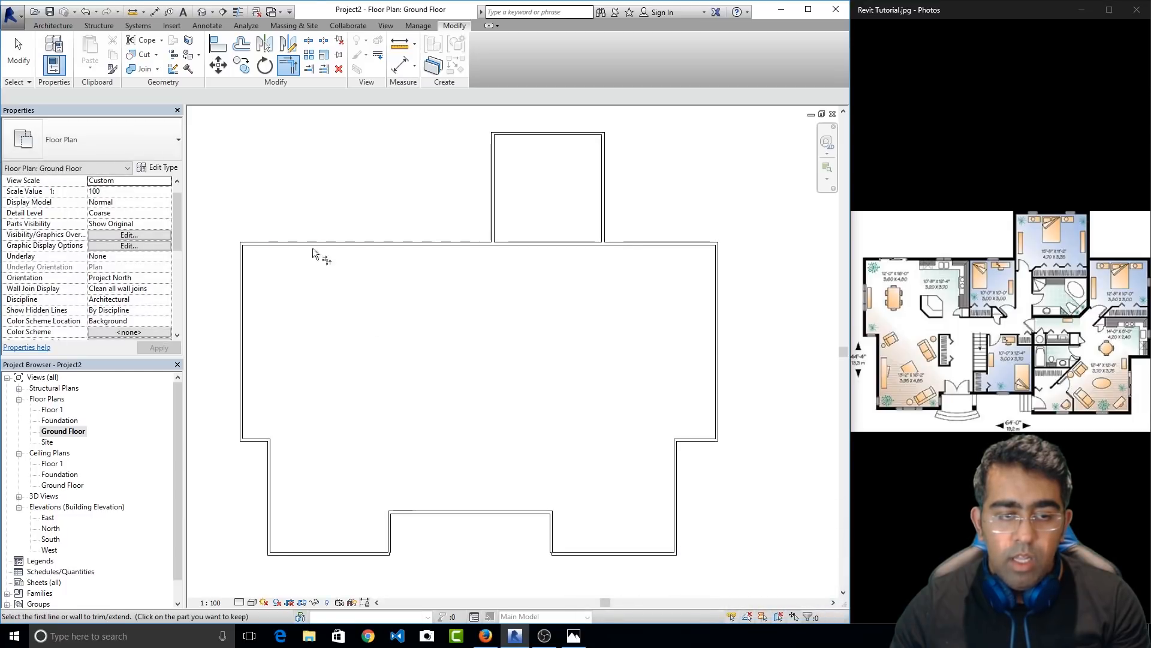
# Delete the short segment at the upper wall's left end and trim the left outer wall and remaining upper wall to a corner
pyautogui.press('Escape')
pyautogui.click(261, 245)
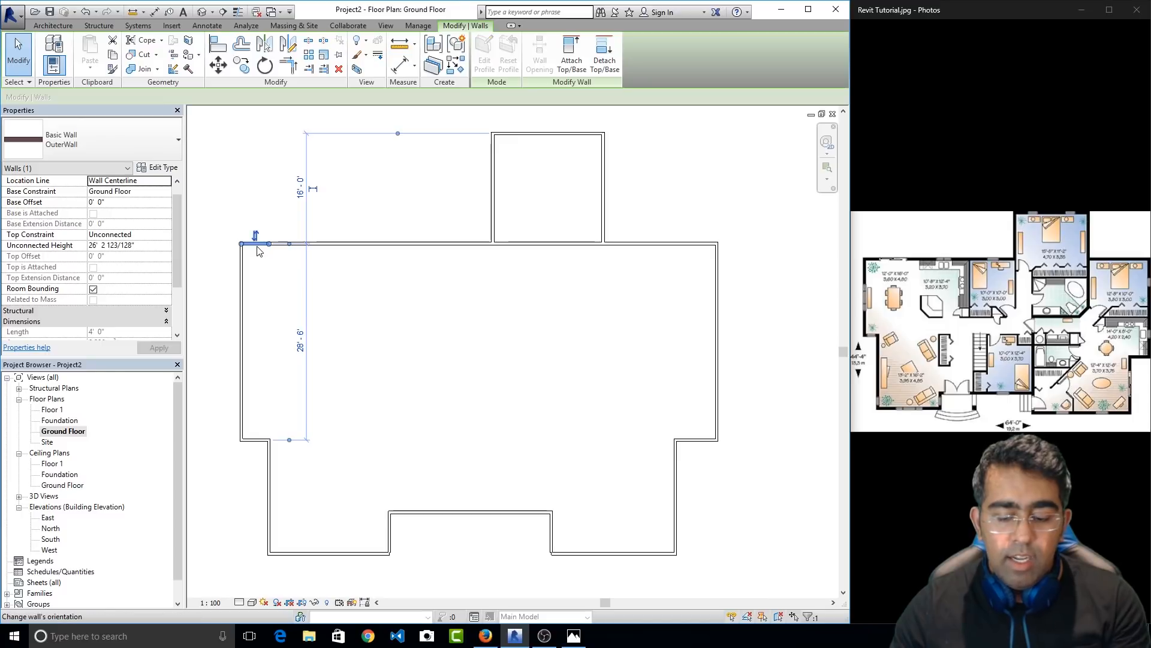
pyautogui.press('Delete')
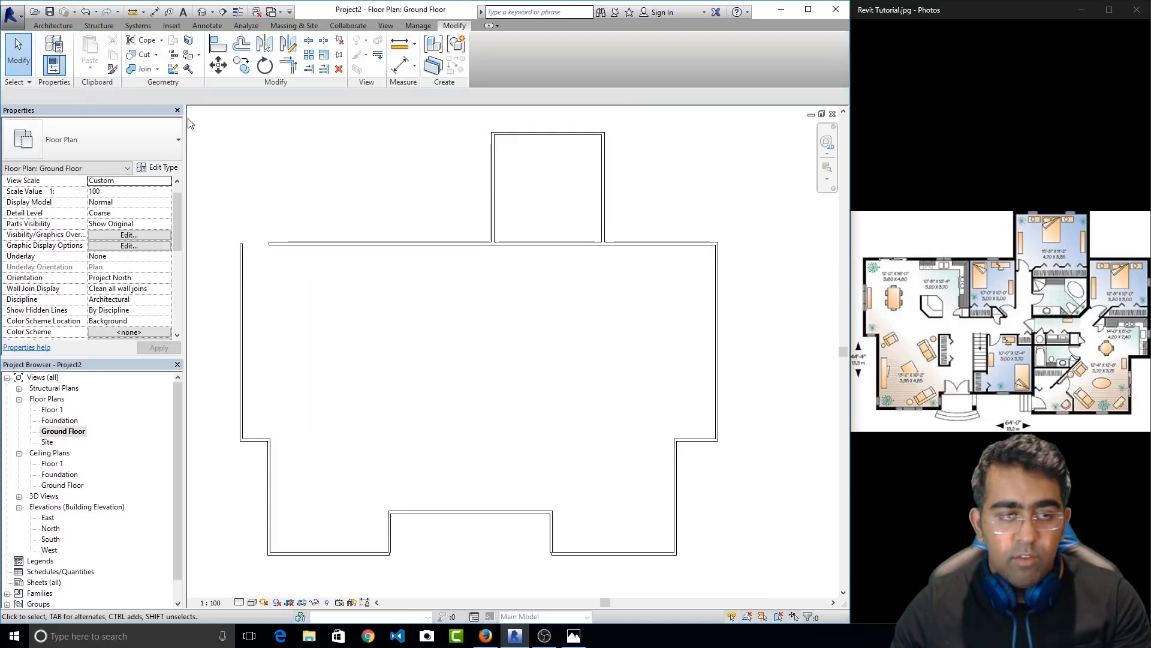
pyautogui.click(288, 64)
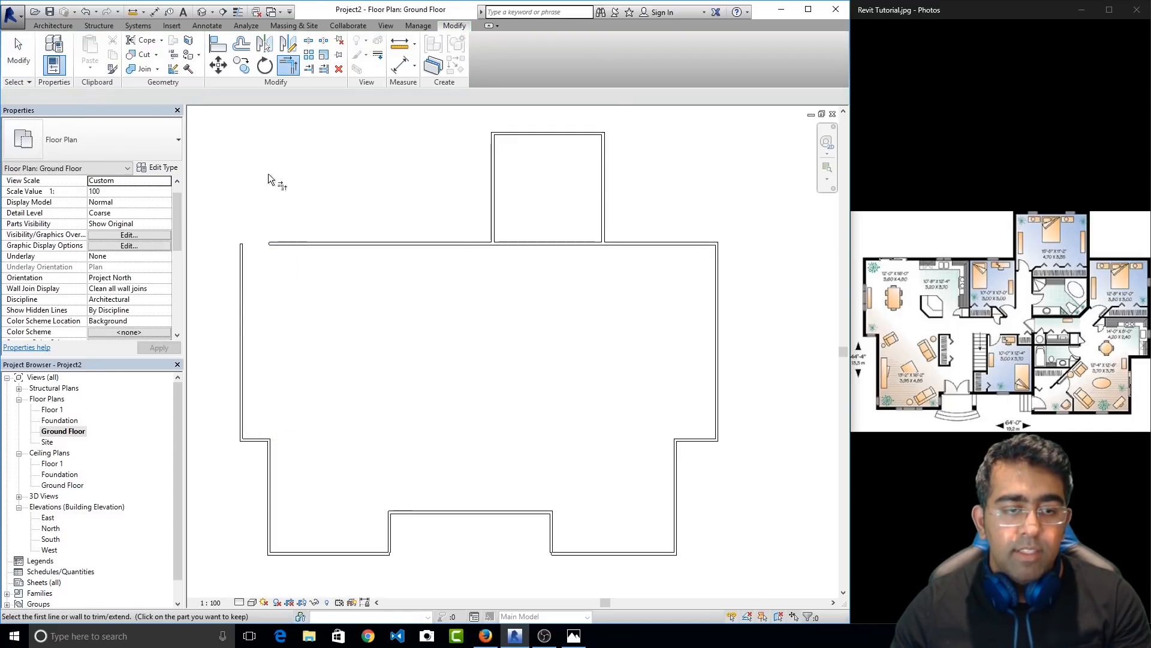
pyautogui.click(242, 255)
pyautogui.click(293, 246)
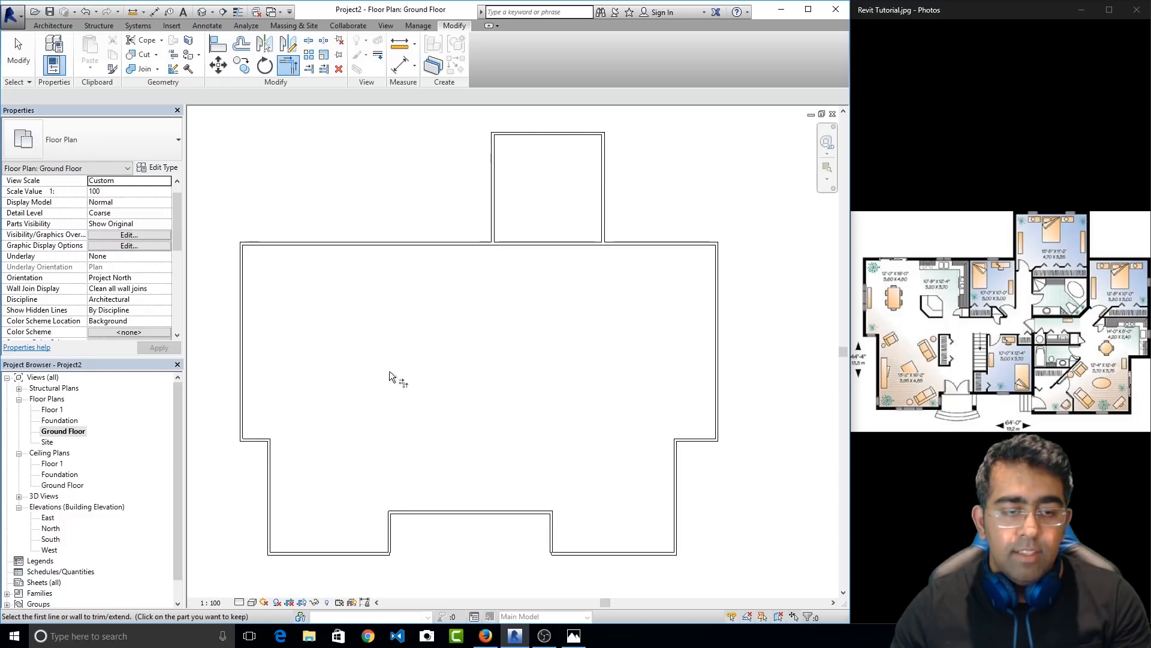
# Try to trim the left part of the main upper wall to a corner with the projection's left wall
pyautogui.click(470, 244)
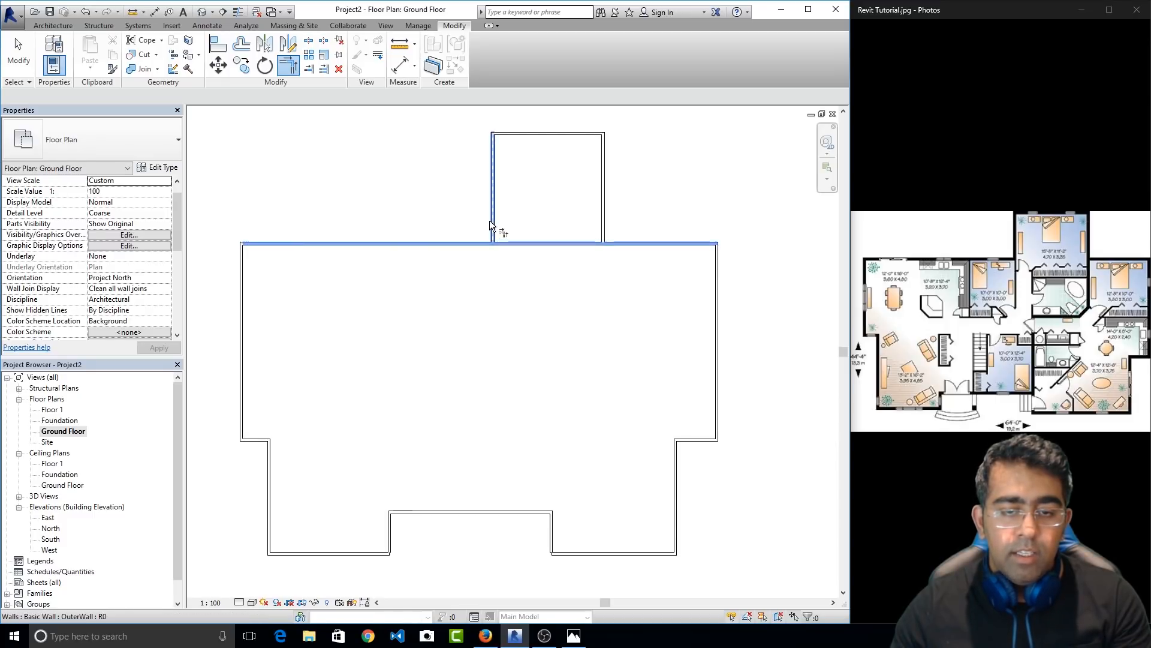
pyautogui.click(493, 229)
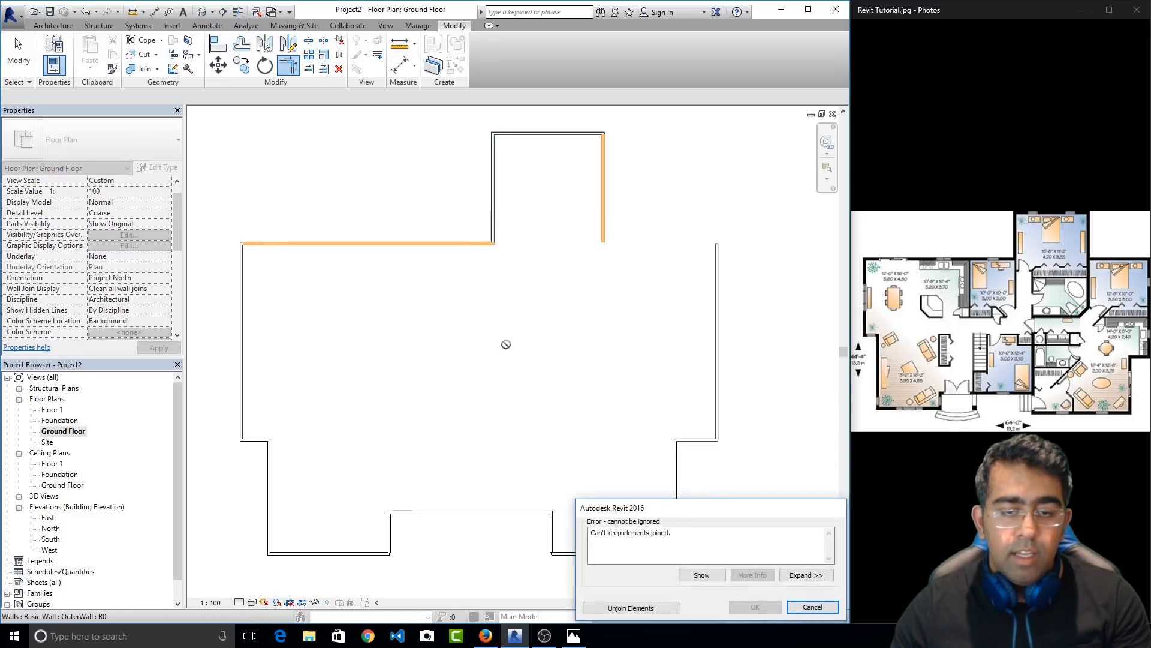
pyautogui.click(801, 610)
pyautogui.press('Escape')
# Try to shorten the main upper wall from its right end to a length of about 42' 6"
pyautogui.click(707, 245)
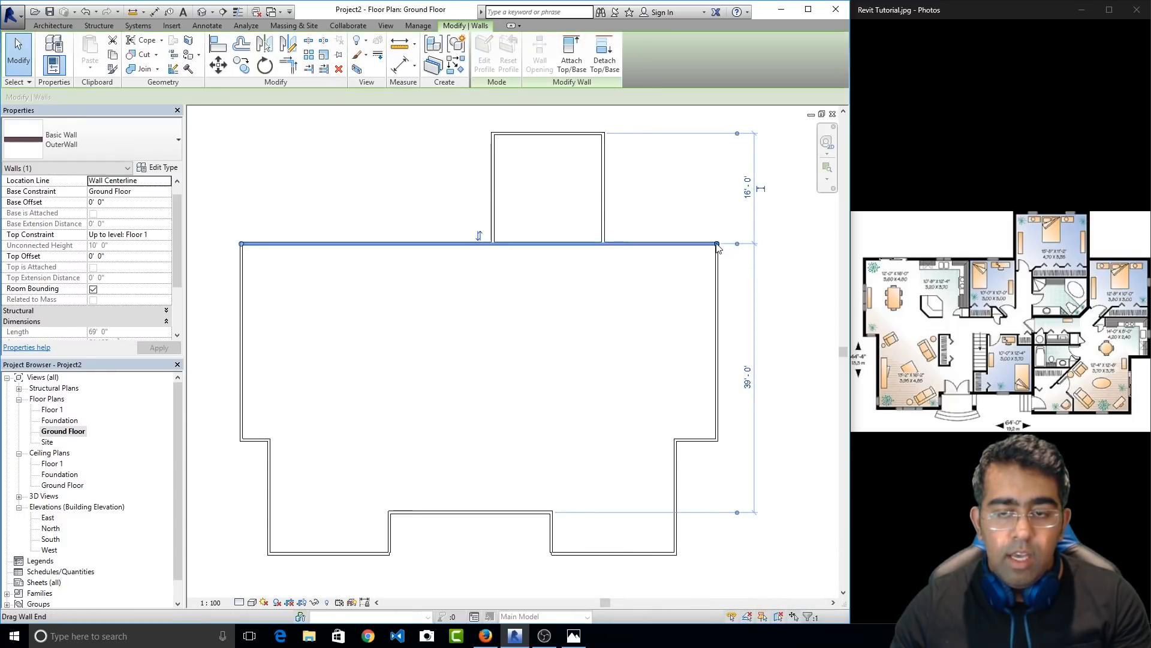
pyautogui.moveTo(717, 245); pyautogui.dragTo(534, 244)
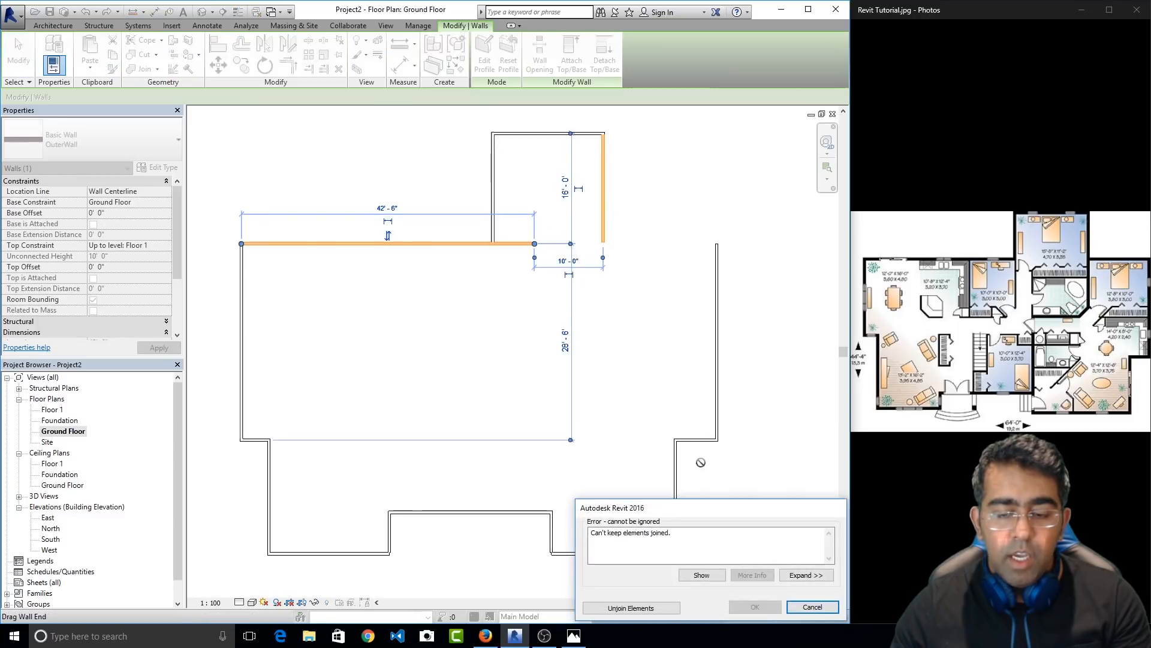
pyautogui.click(805, 608)
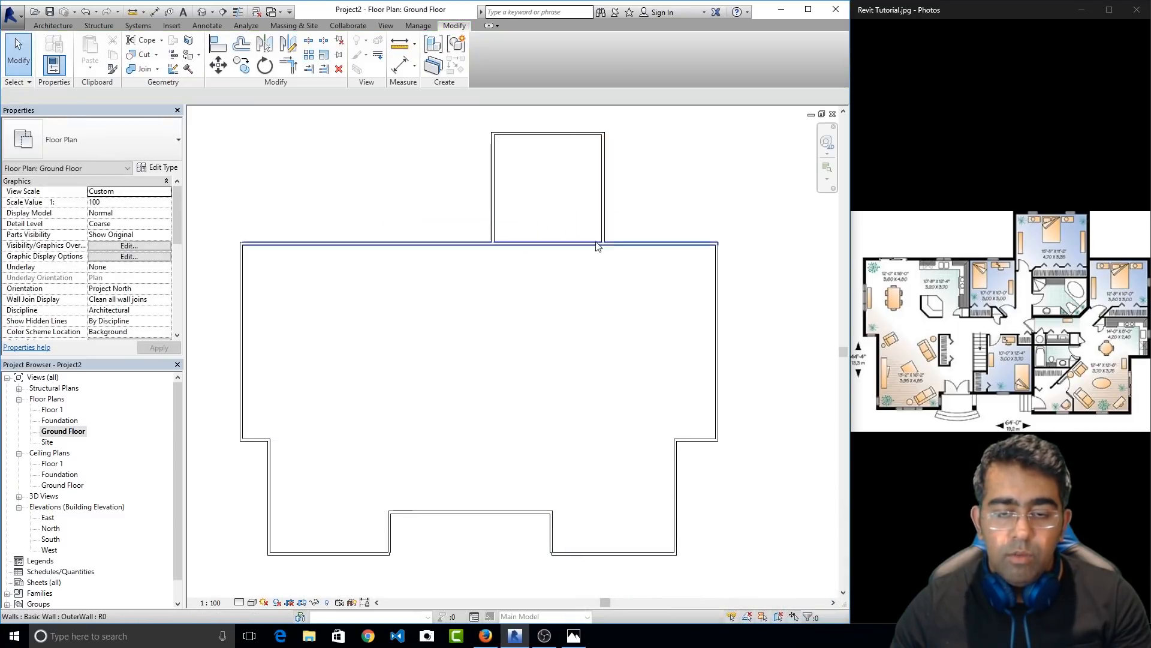
pyautogui.click(642, 245)
pyautogui.press('Escape')
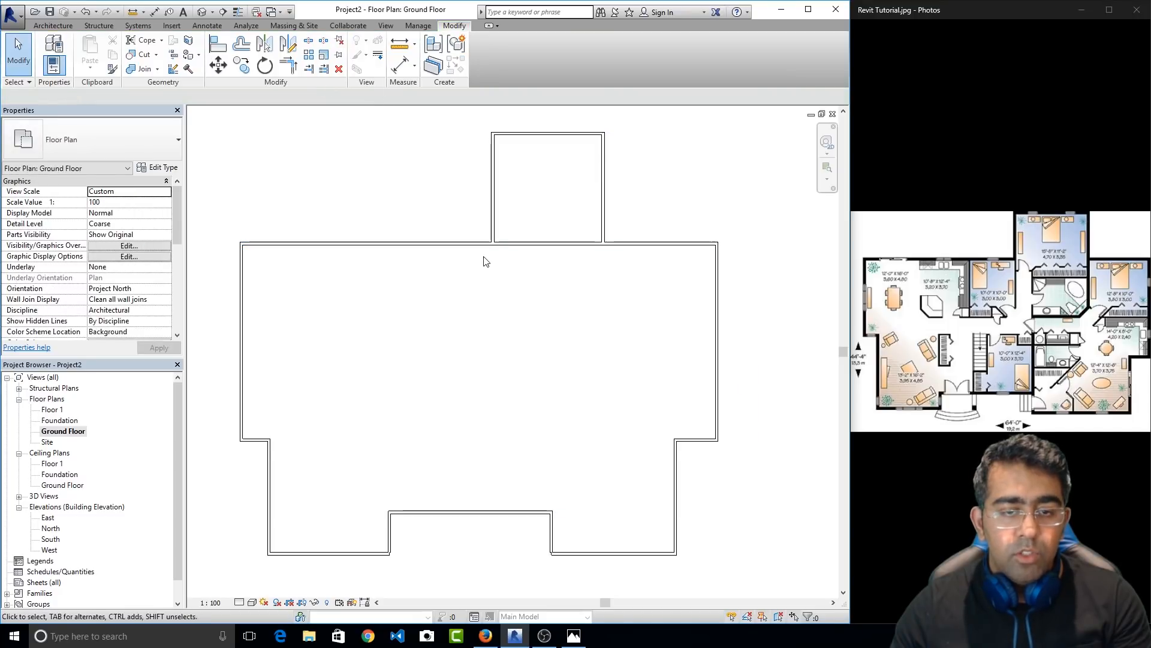
# Split the main upper wall at one point inside the projection and one point to its right, and delete the segment between them
pyautogui.click(463, 244)
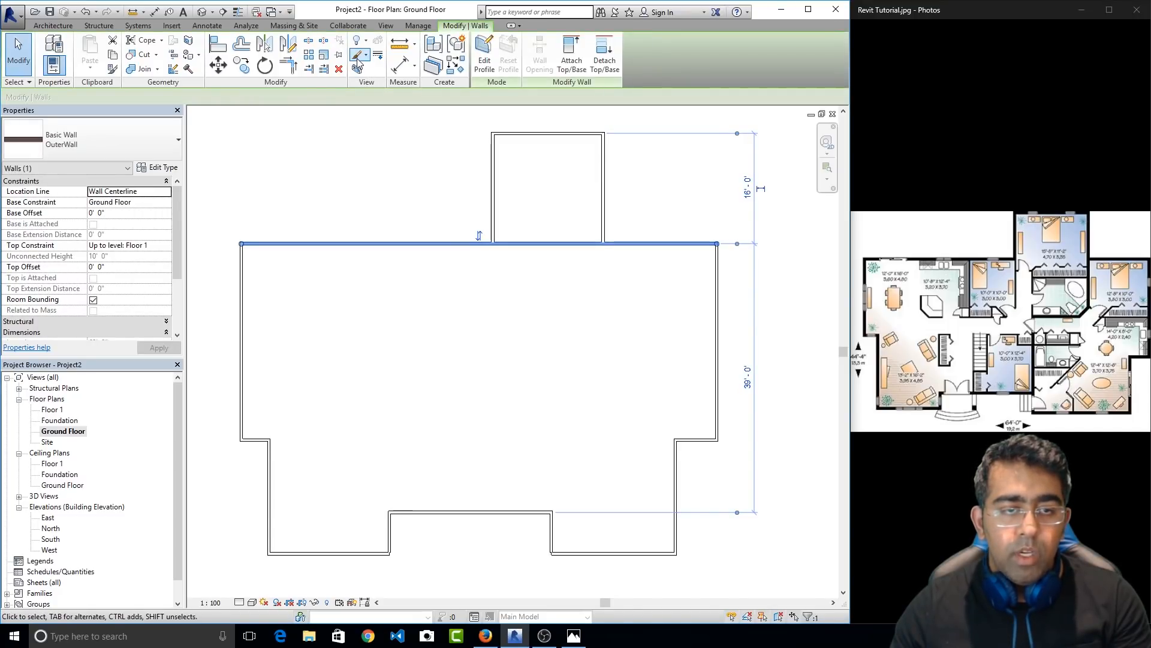
pyautogui.click(323, 41)
pyautogui.click(514, 243)
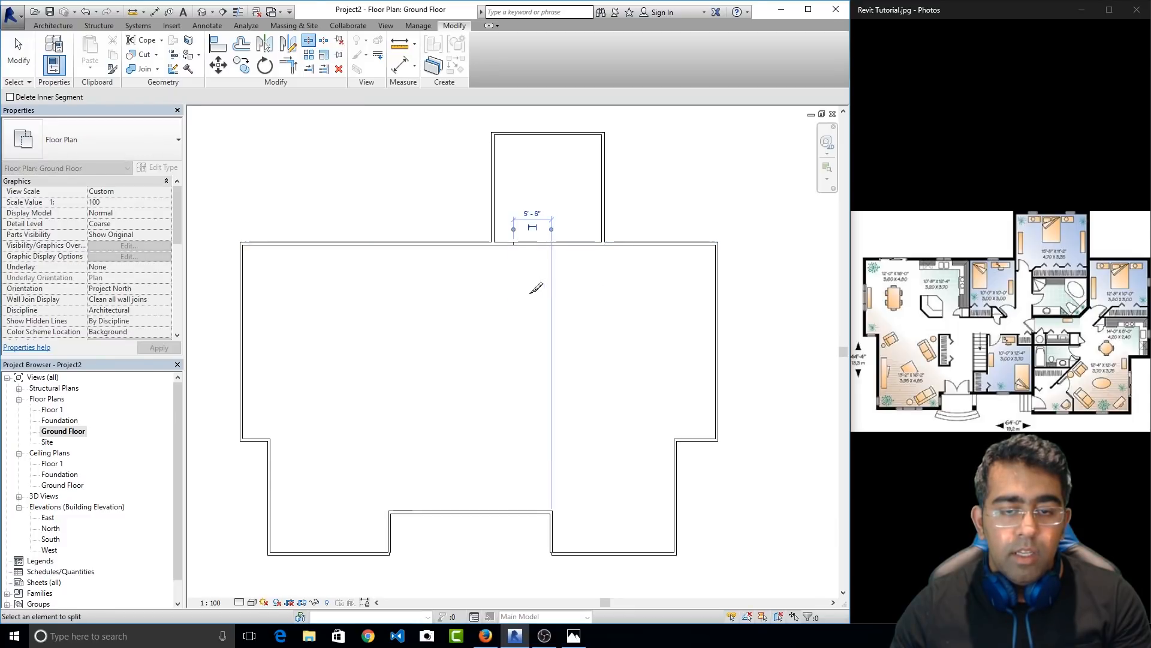
pyautogui.click(647, 244)
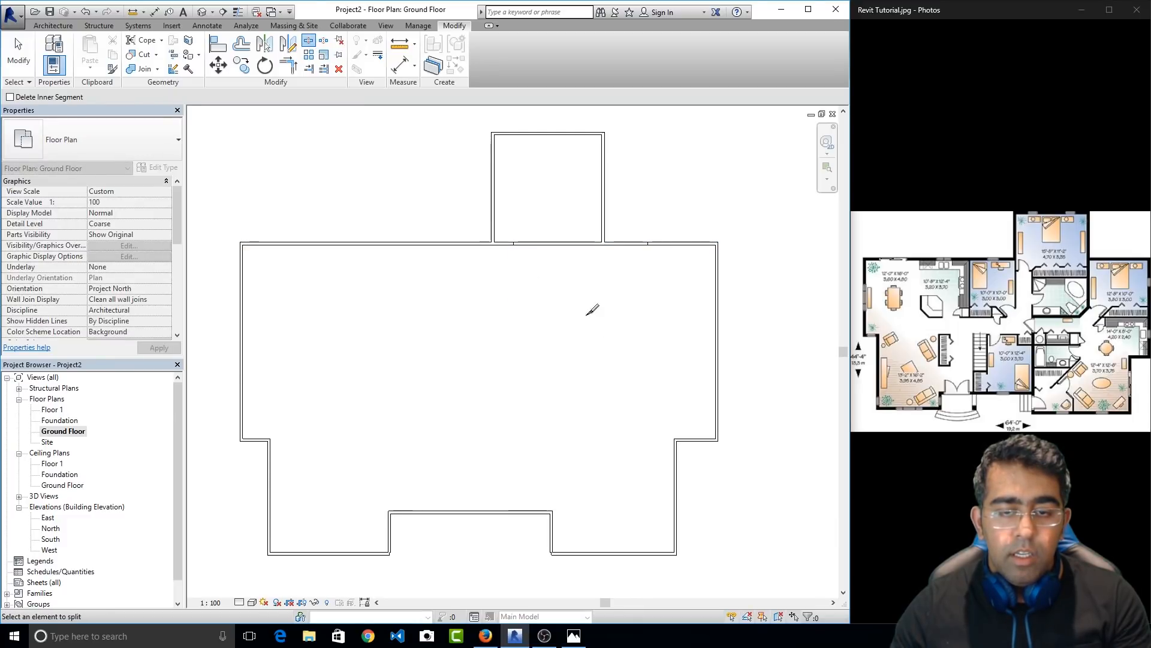
pyautogui.press('Escape')
pyautogui.click(570, 245)
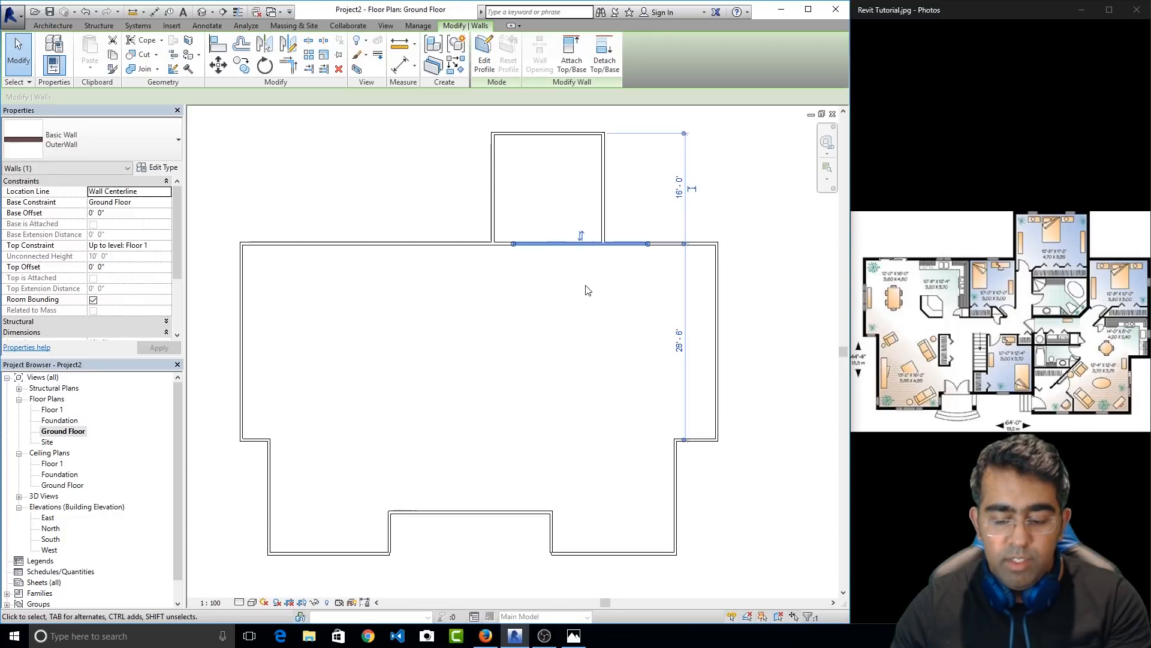
pyautogui.press('Delete')
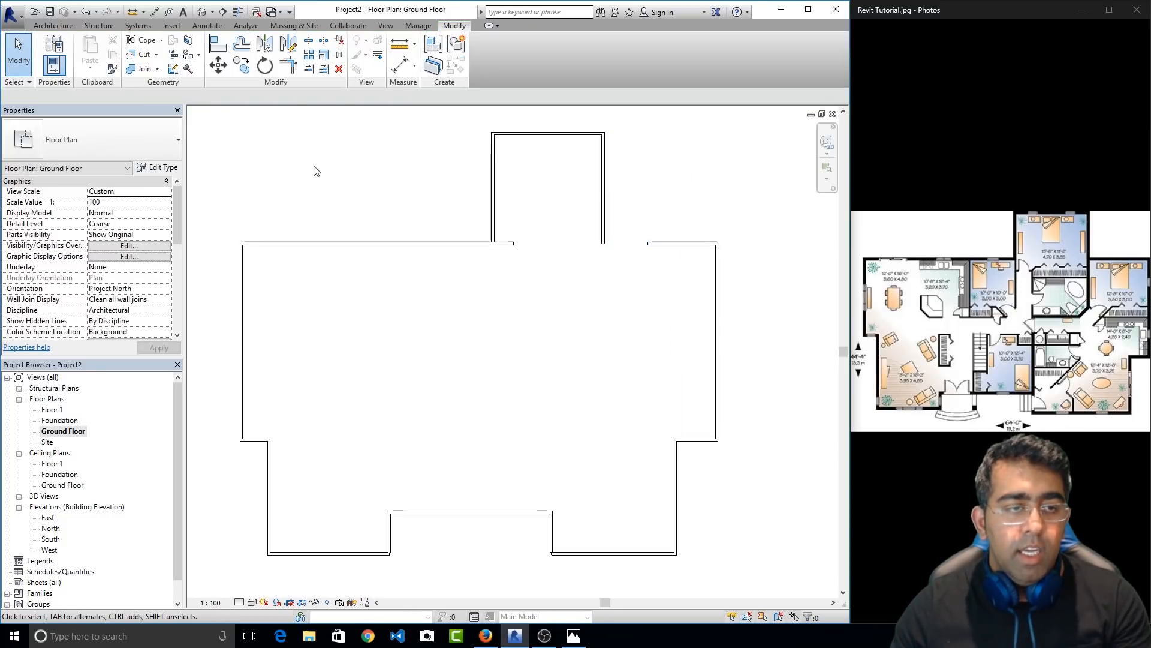
# Trim the two remaining upper wall segments to corners with the left and right side walls of the projection
pyautogui.click(288, 65)
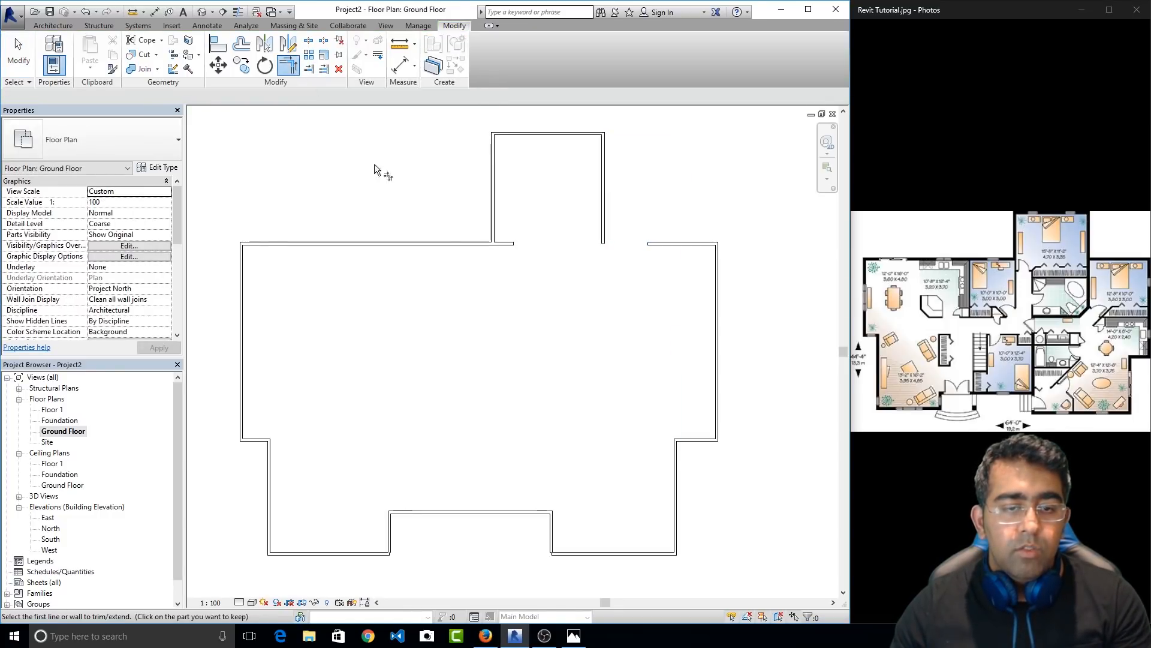
pyautogui.click(437, 244)
pyautogui.click(501, 217)
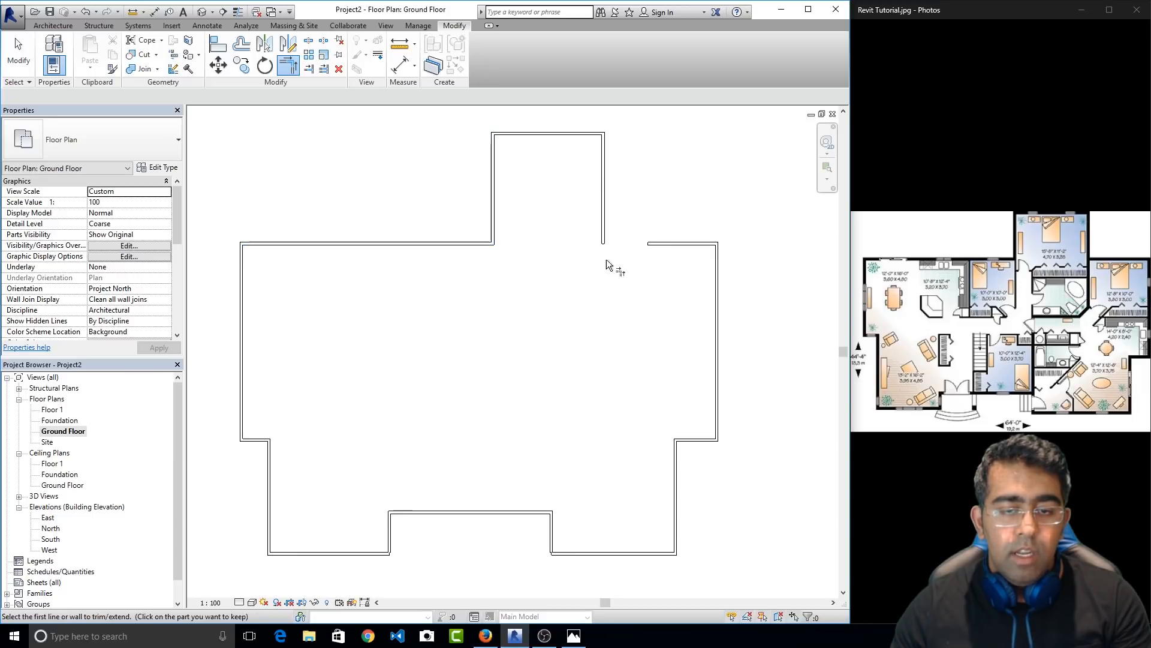
pyautogui.click(660, 245)
pyautogui.click(600, 217)
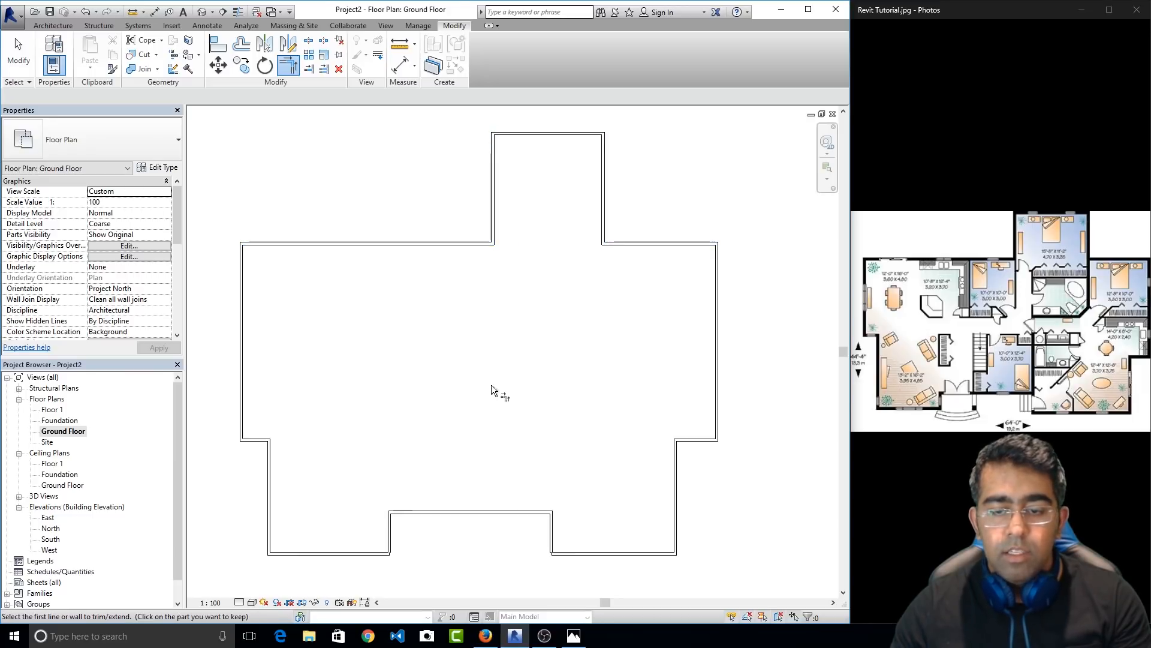
pyautogui.press('Escape')
pyautogui.press('Escape')
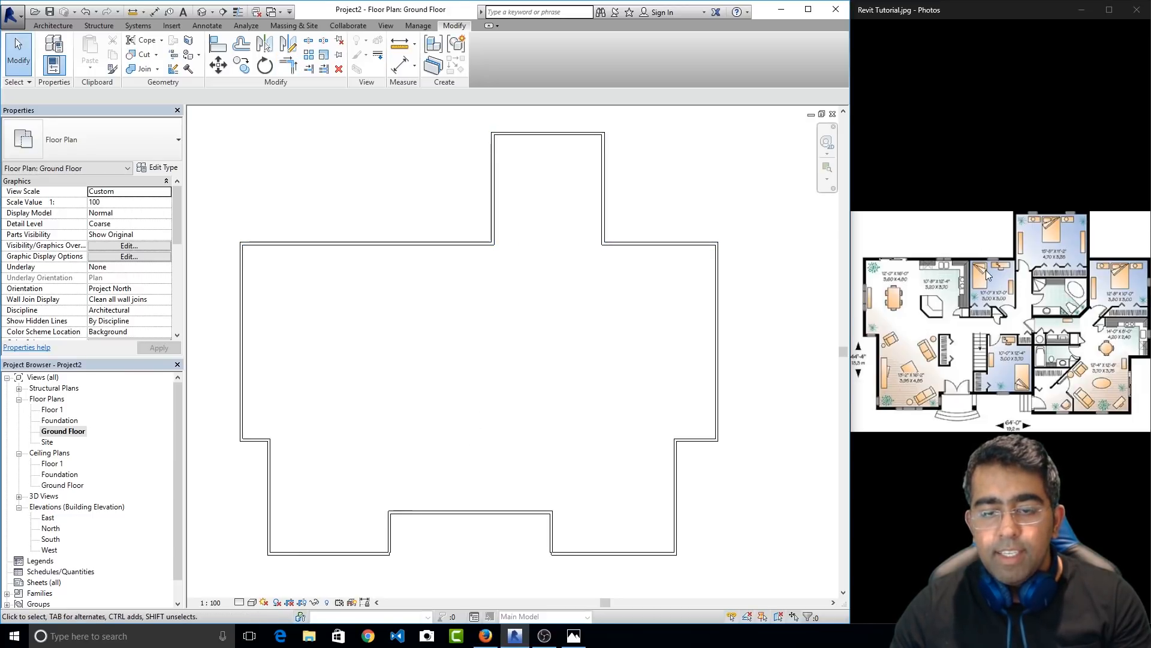
# Examine the wall joins at the lower corners of the front recess
pyautogui.scroll(4, 543, 583)
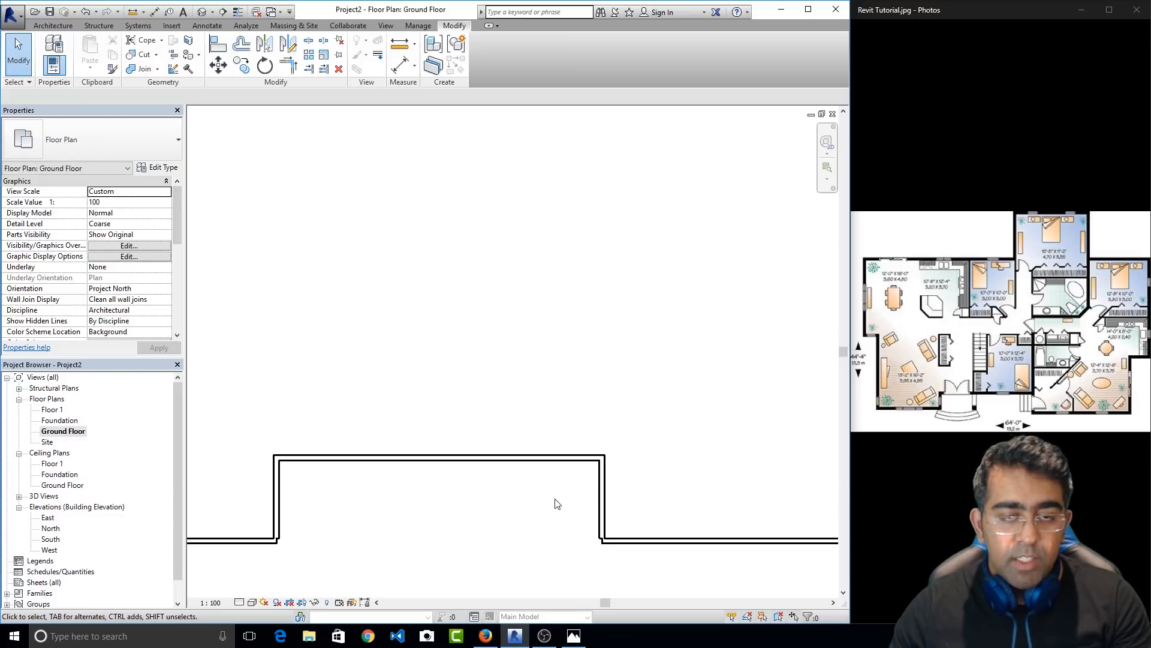
pyautogui.moveTo(403, 534); pyautogui.dragTo(478, 426, button='middle')
pyautogui.scroll(5, 359, 438)
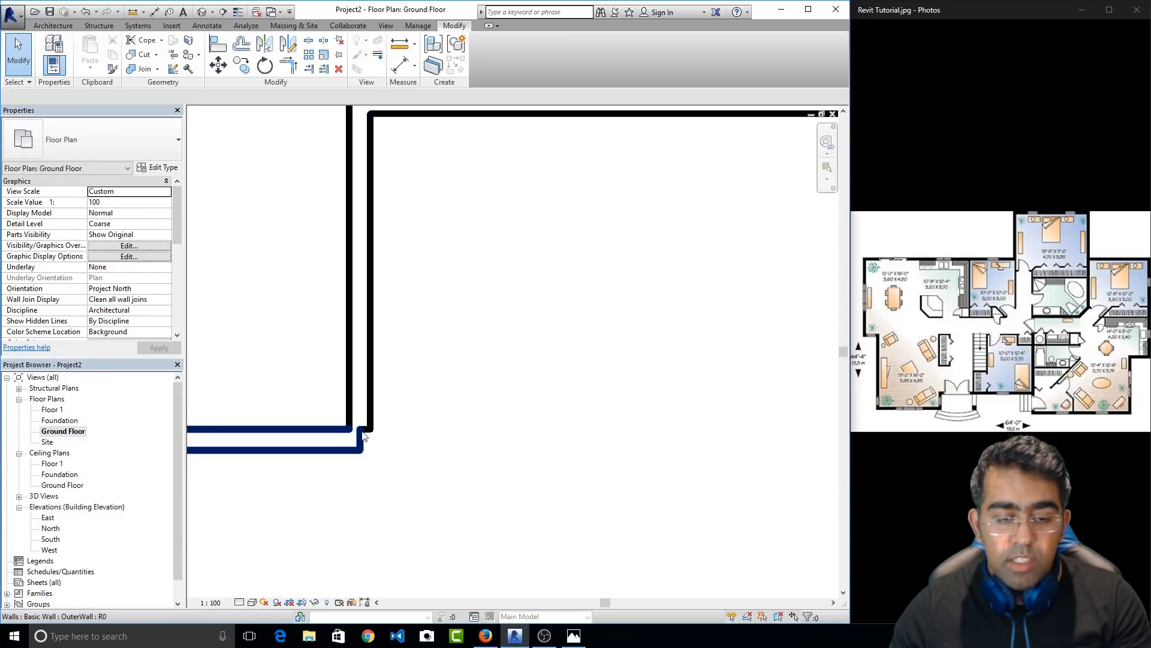
pyautogui.scroll(-4, 364, 430)
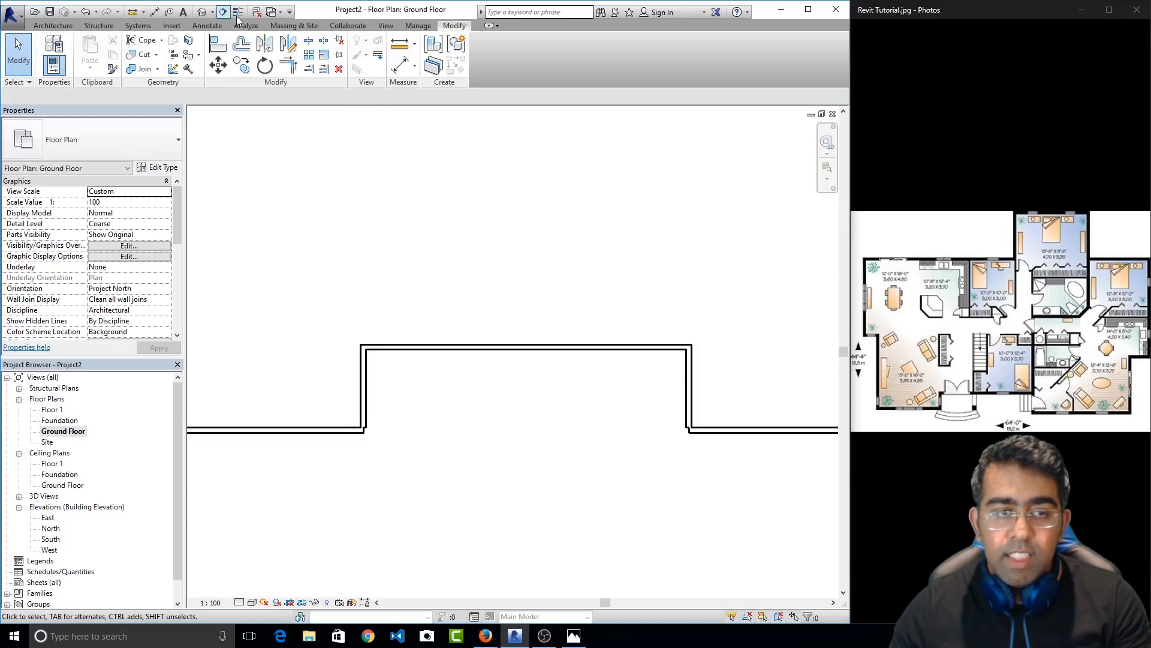
pyautogui.click(323, 68)
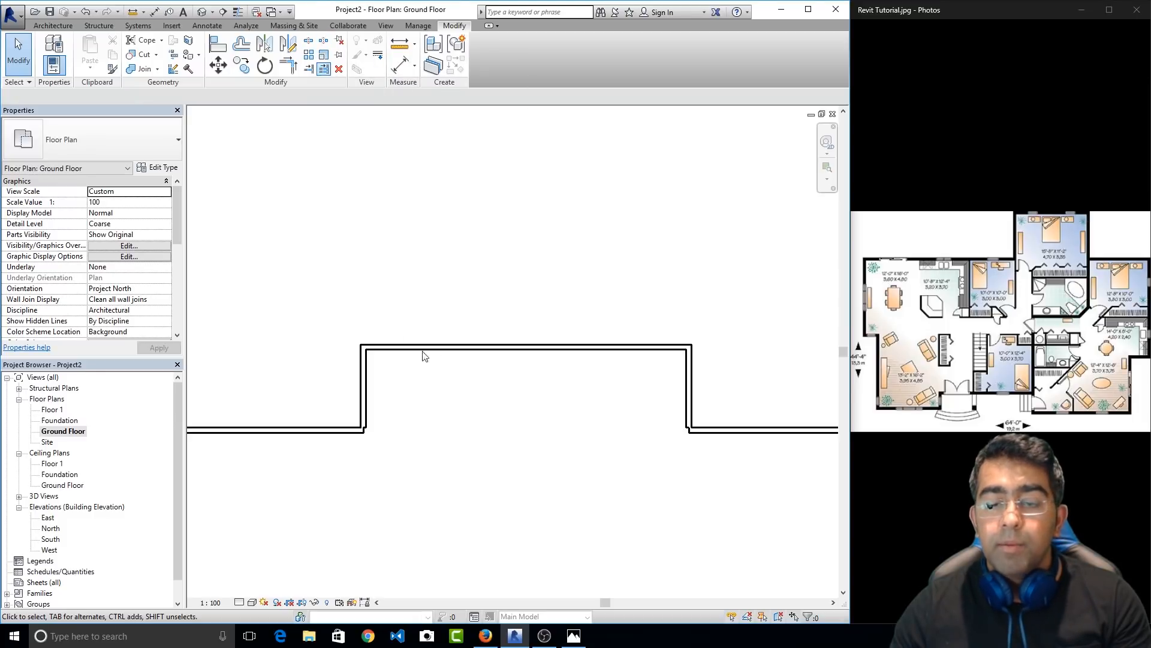
pyautogui.click(688, 393)
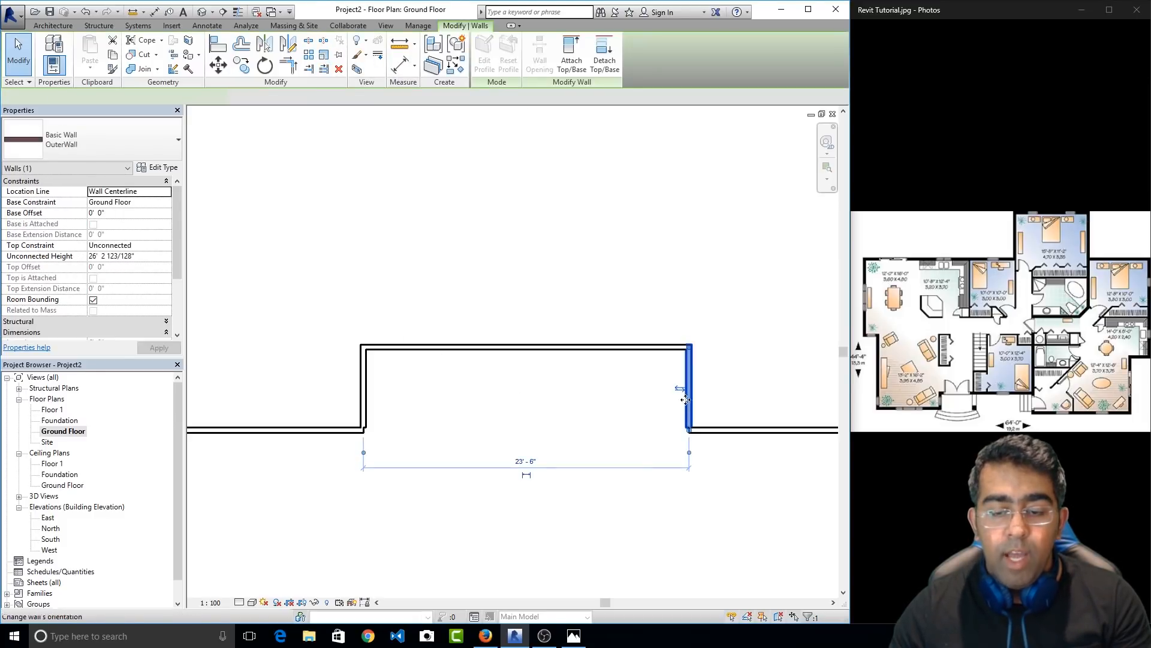
pyautogui.click(640, 484)
pyautogui.scroll(-2, 601, 468)
# Delete the lower wall segments on both sides of the front recess
pyautogui.click(714, 442)
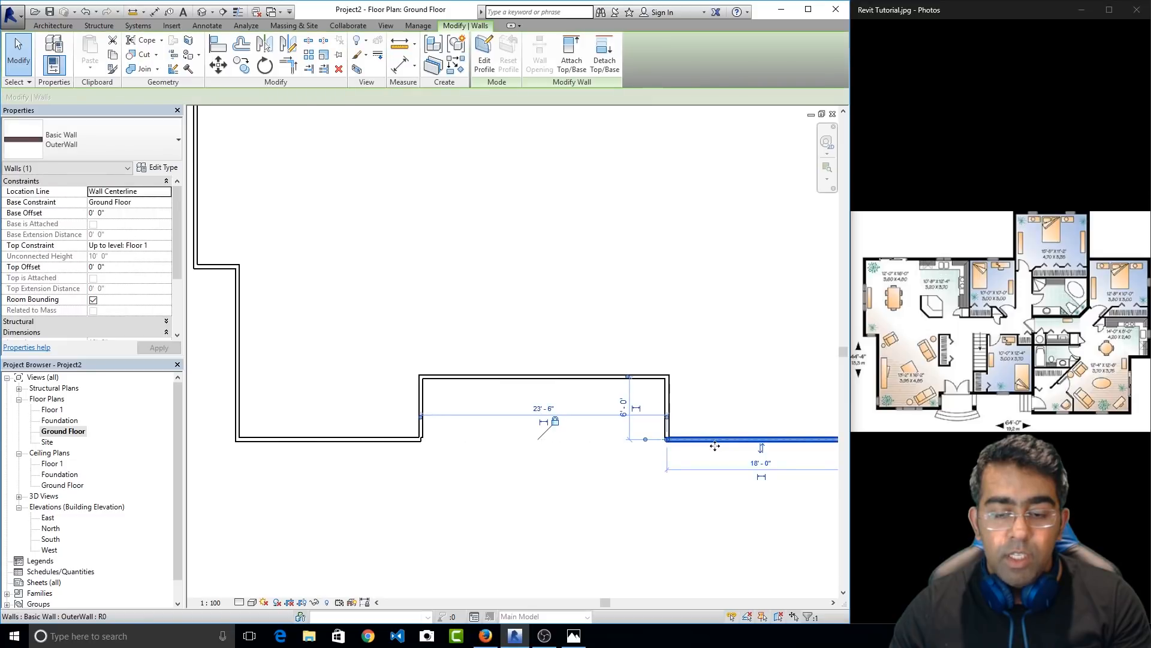
pyautogui.scroll(-3, 549, 451)
pyautogui.moveTo(463, 465); pyautogui.dragTo(655, 437, button='middle')
pyautogui.press('Delete')
pyautogui.click(539, 428)
pyautogui.press('Delete')
# Draw a horizontal OuterWall segment from the lower end of the left side wall toward the front recess, stopping short of it
pyautogui.click(53, 25)
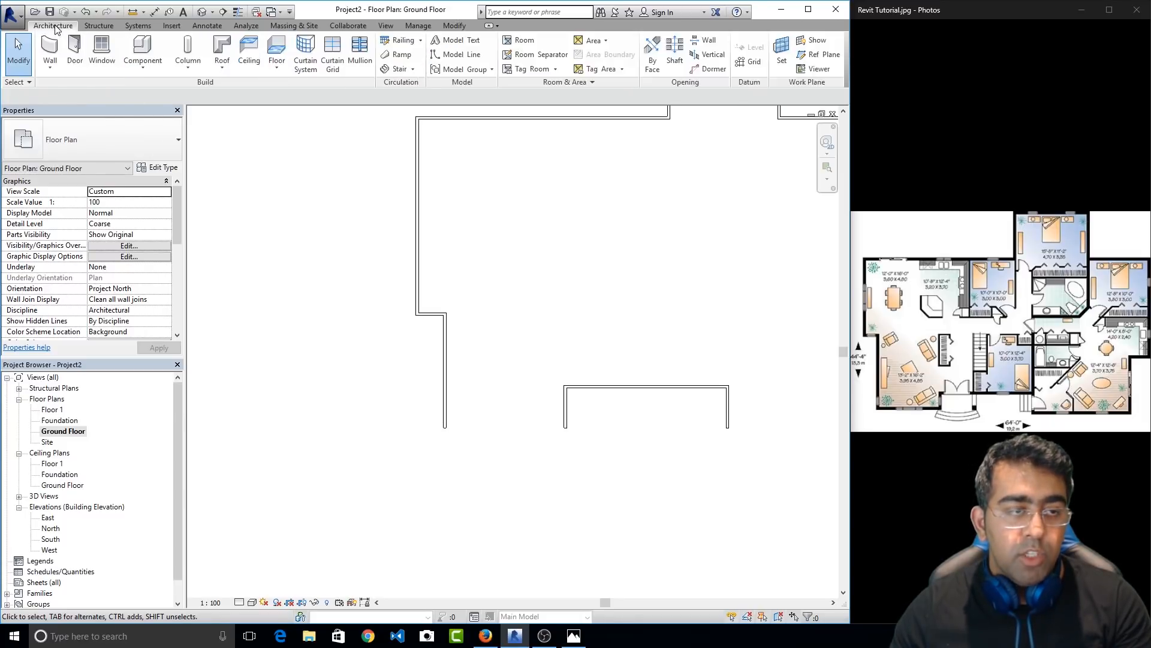
pyautogui.click(57, 50)
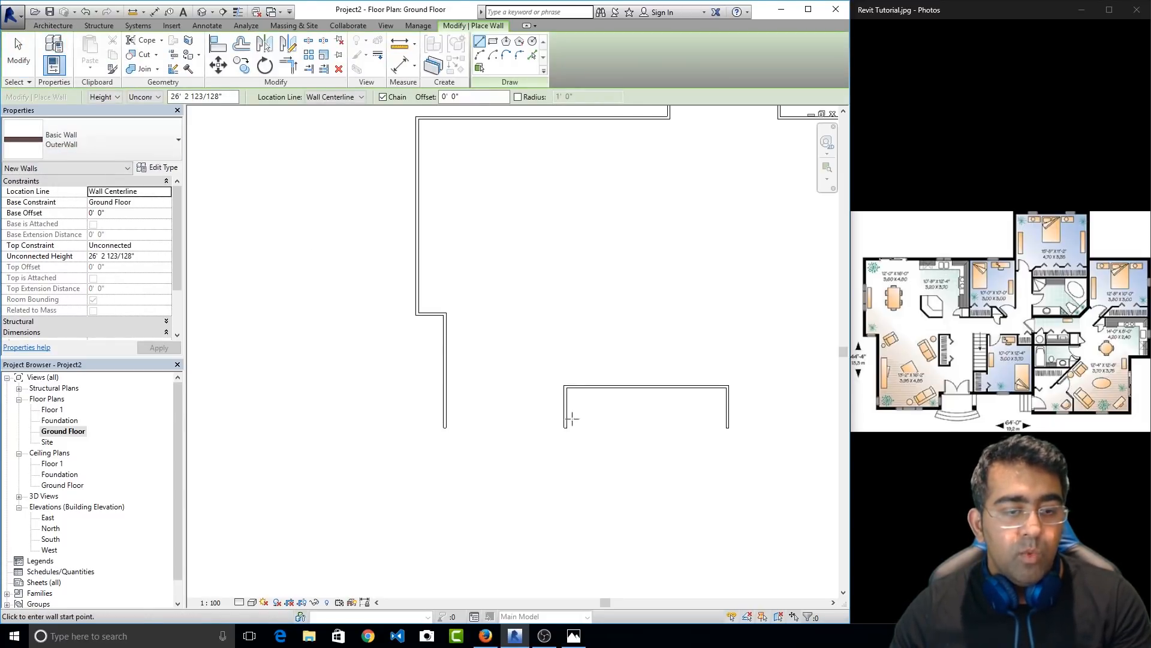
pyautogui.scroll(3, 445, 428)
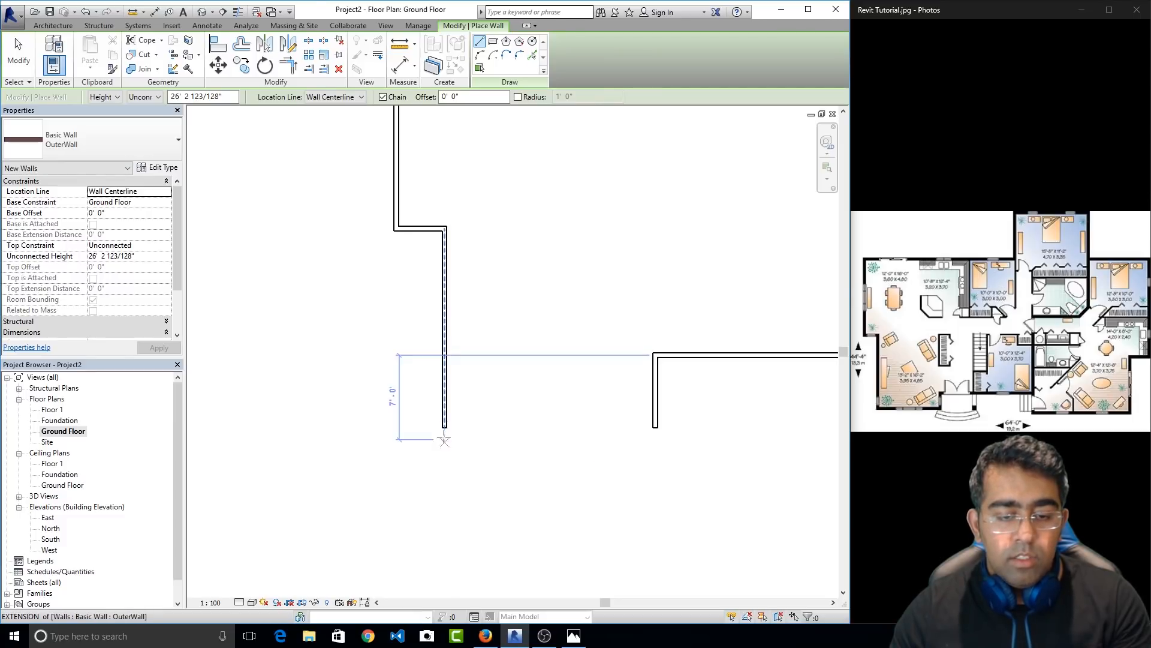
pyautogui.click(444, 427)
pyautogui.click(578, 427)
pyautogui.moveTo(674, 461); pyautogui.dragTo(481, 415, button='middle')
pyautogui.press('Escape')
pyautogui.scroll(-1, 484, 403)
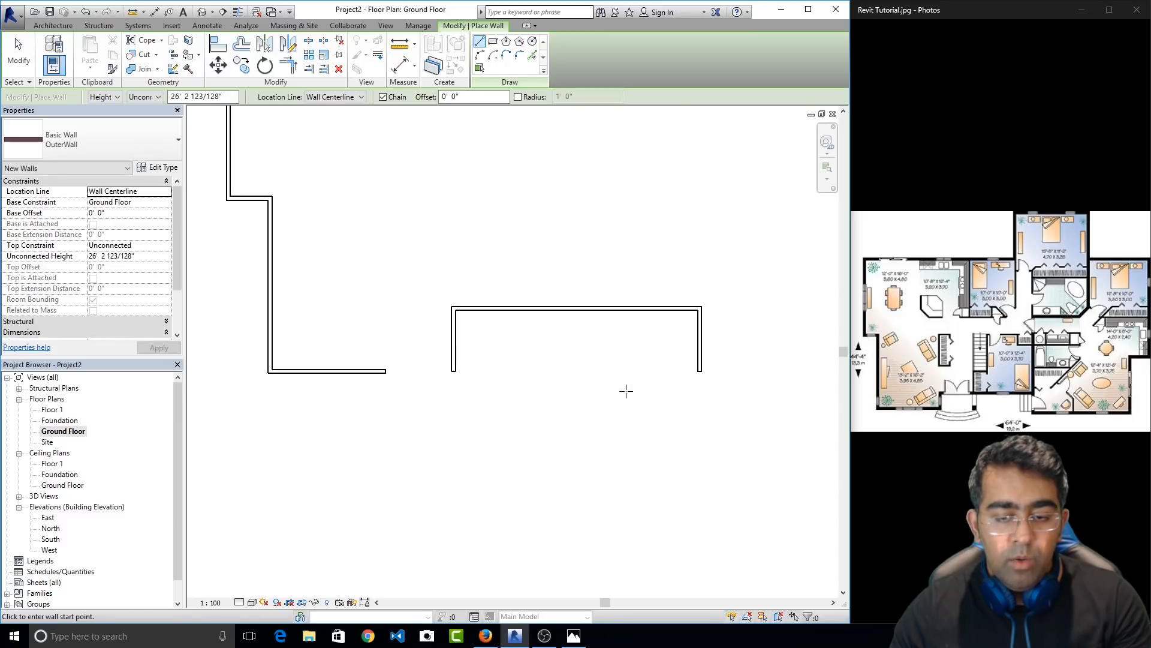
# Draw a horizontal OuterWall segment from the lower end of the right side wall toward the front recess, stopping short of it
pyautogui.moveTo(702, 378); pyautogui.dragTo(517, 417, button='middle')
pyautogui.click(703, 414)
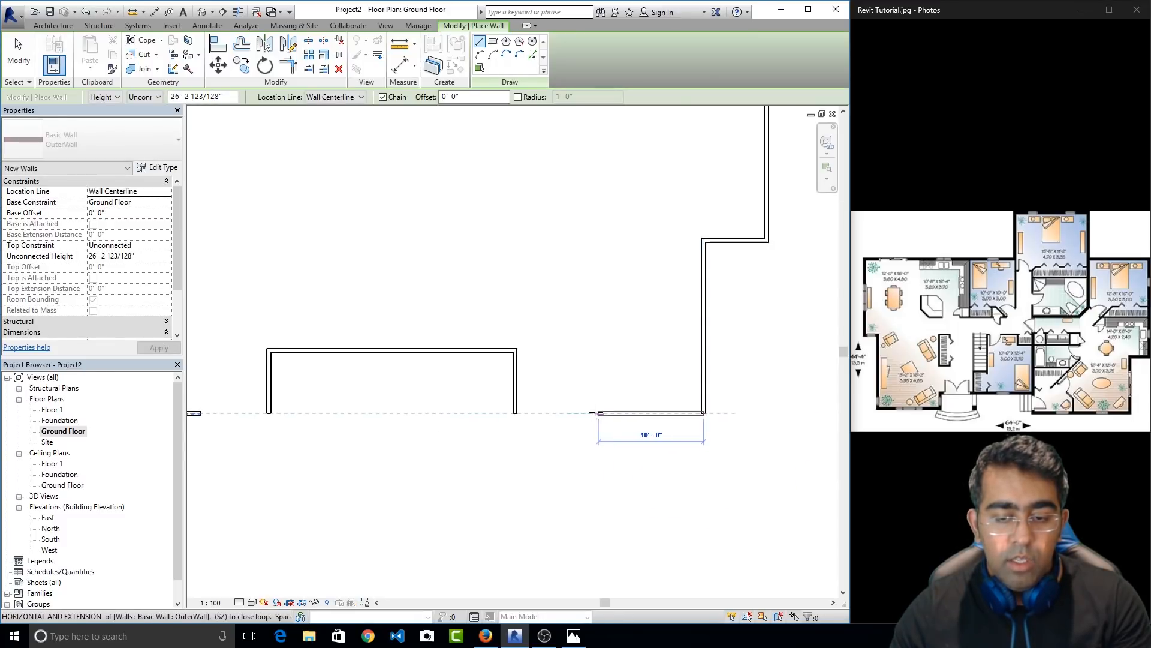
pyautogui.click(588, 413)
pyautogui.press('Escape')
pyautogui.press('Escape')
pyautogui.moveTo(477, 445); pyautogui.dragTo(628, 452, button='middle')
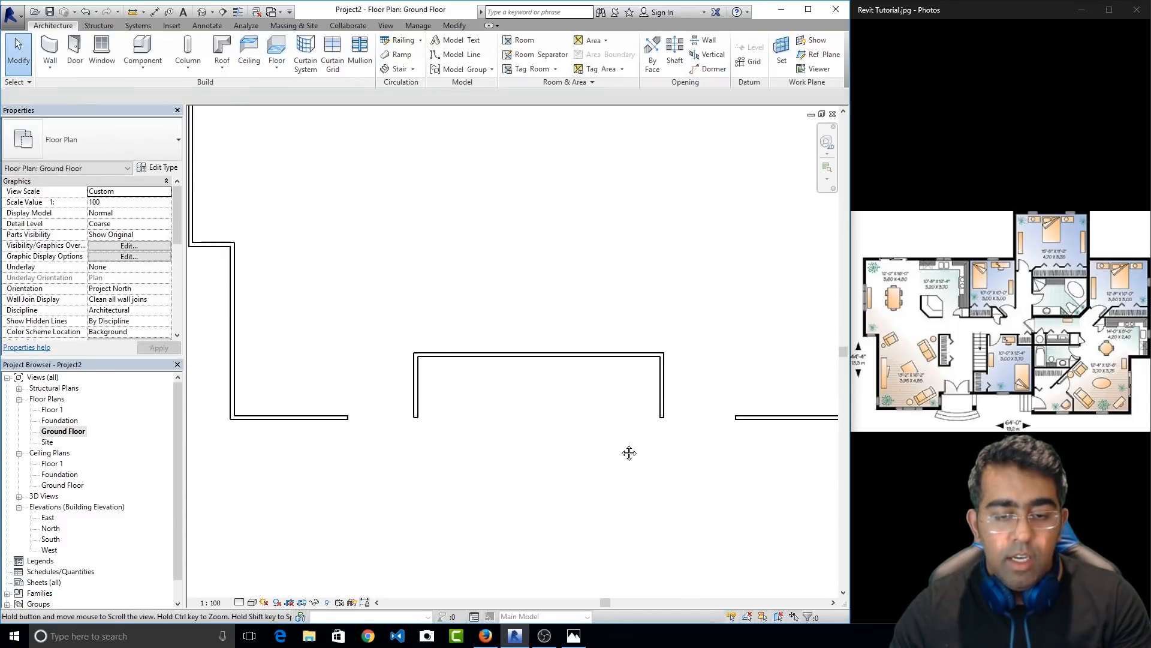
# Trim the two new lower wall segments to corners with the left and right side walls of the front recess
pyautogui.click(454, 26)
pyautogui.click(289, 65)
pyautogui.click(332, 415)
pyautogui.click(416, 406)
pyautogui.click(744, 418)
pyautogui.click(663, 390)
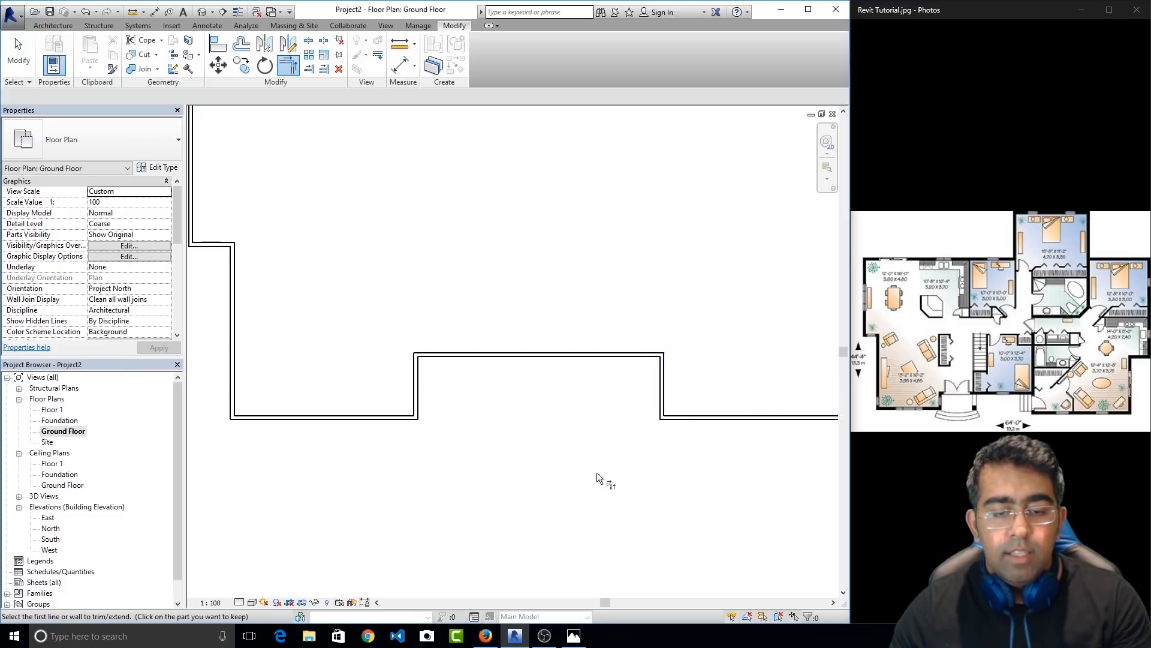
pyautogui.press('Escape')
pyautogui.press('Escape')
# In the East elevation, select the walls rising above Floor 1 and set their top constraint to Up to level: Floor 1
pyautogui.scroll(-4, 516, 431)
pyautogui.moveTo(491, 375); pyautogui.dragTo(473, 413, button='middle')
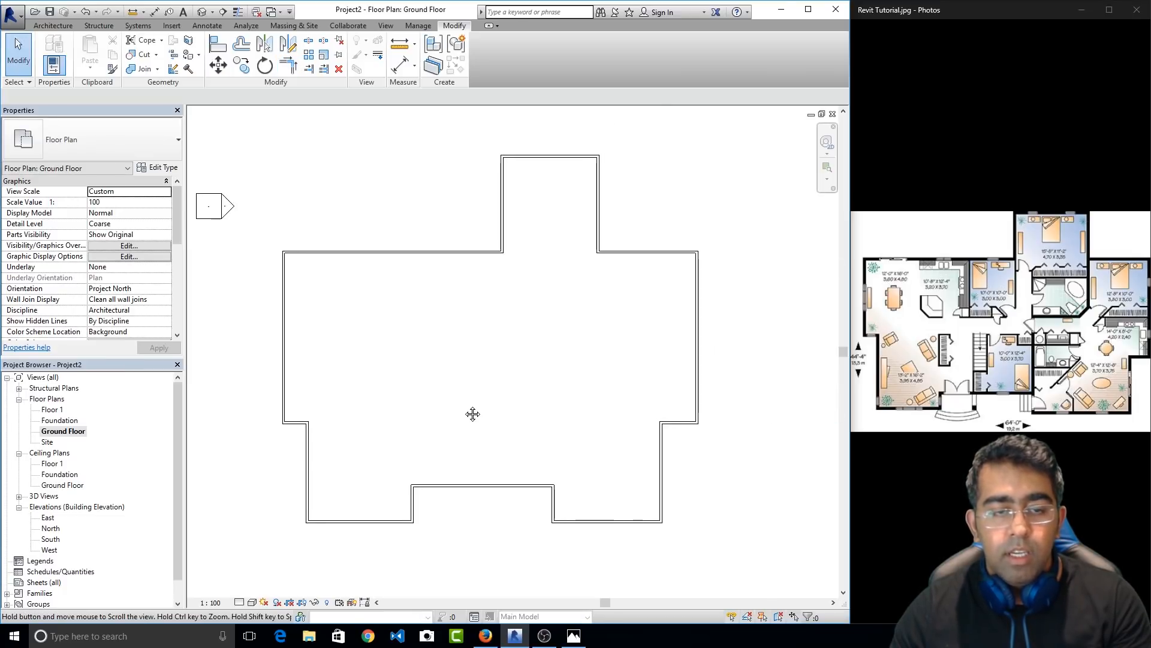
pyautogui.scroll(-3, 350, 220)
pyautogui.moveTo(390, 266); pyautogui.dragTo(403, 270, button='middle')
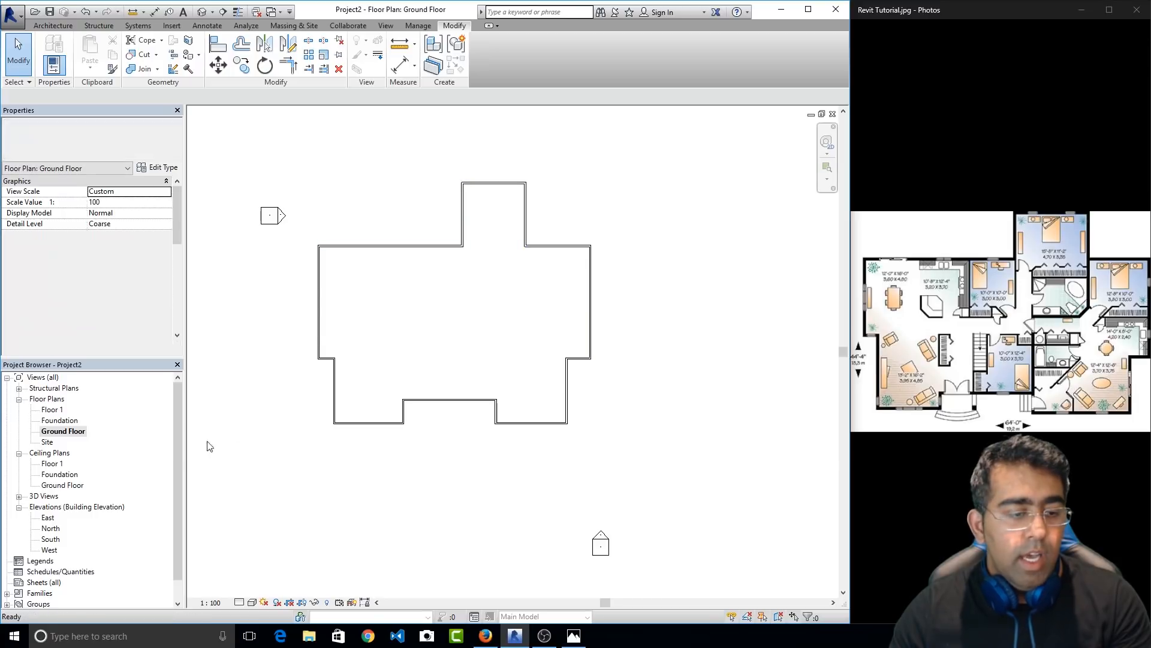
pyautogui.doubleClick(46, 518)
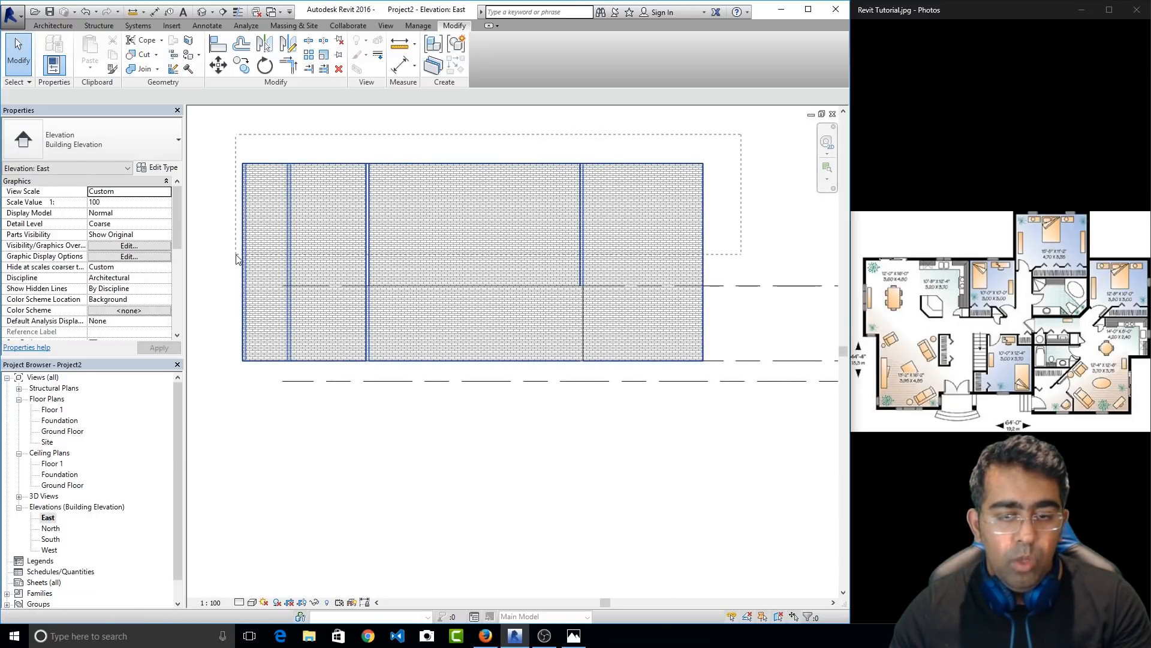
pyautogui.click(238, 259)
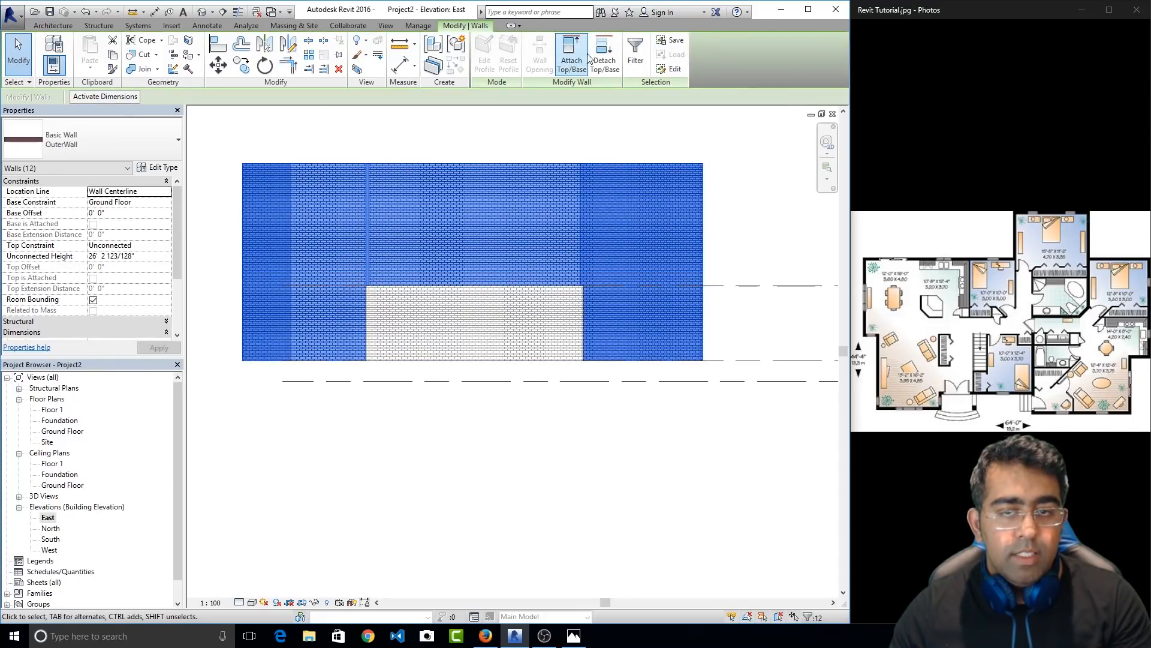
pyautogui.click(129, 244)
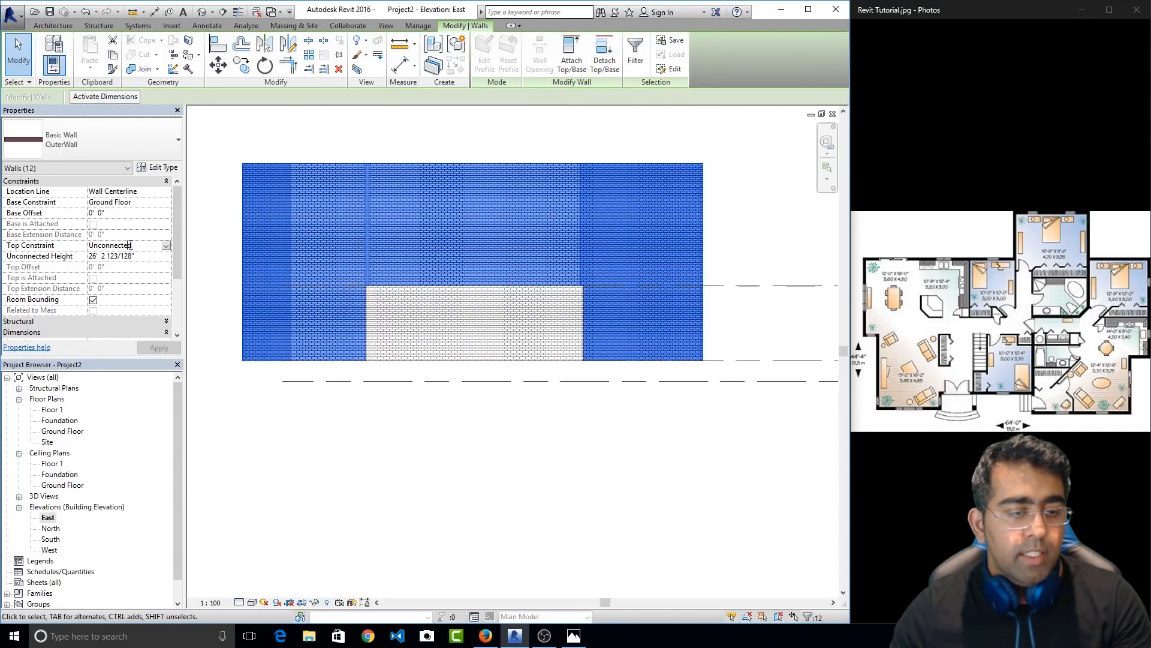
pyautogui.click(166, 246)
pyautogui.click(133, 284)
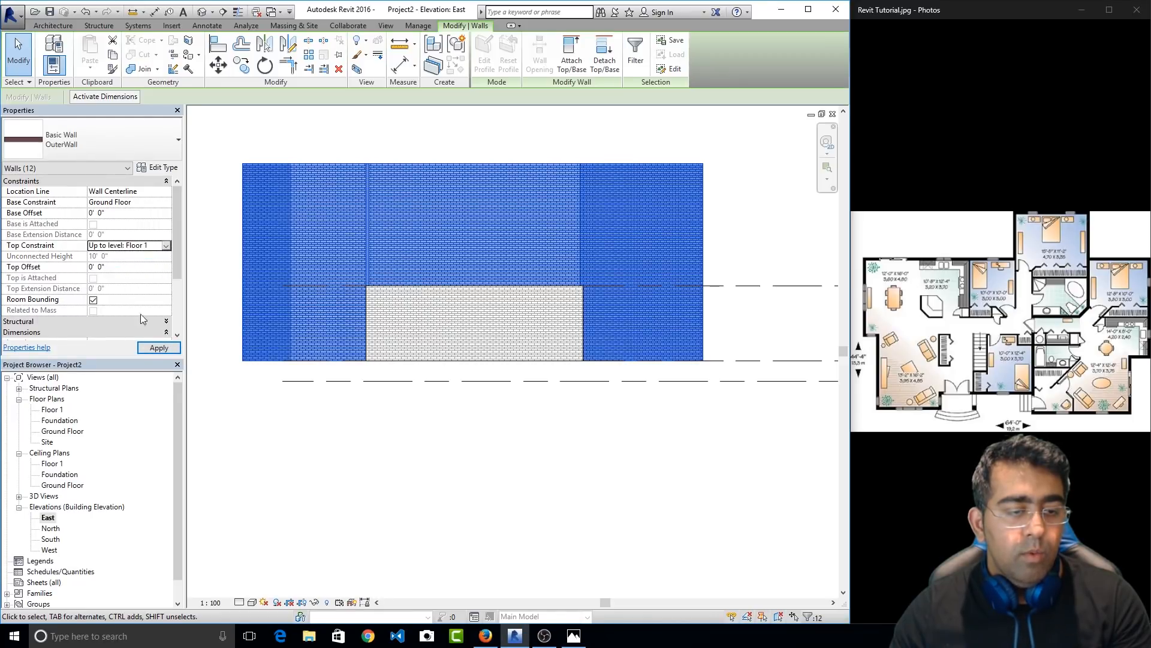
pyautogui.click(150, 349)
pyautogui.click(382, 446)
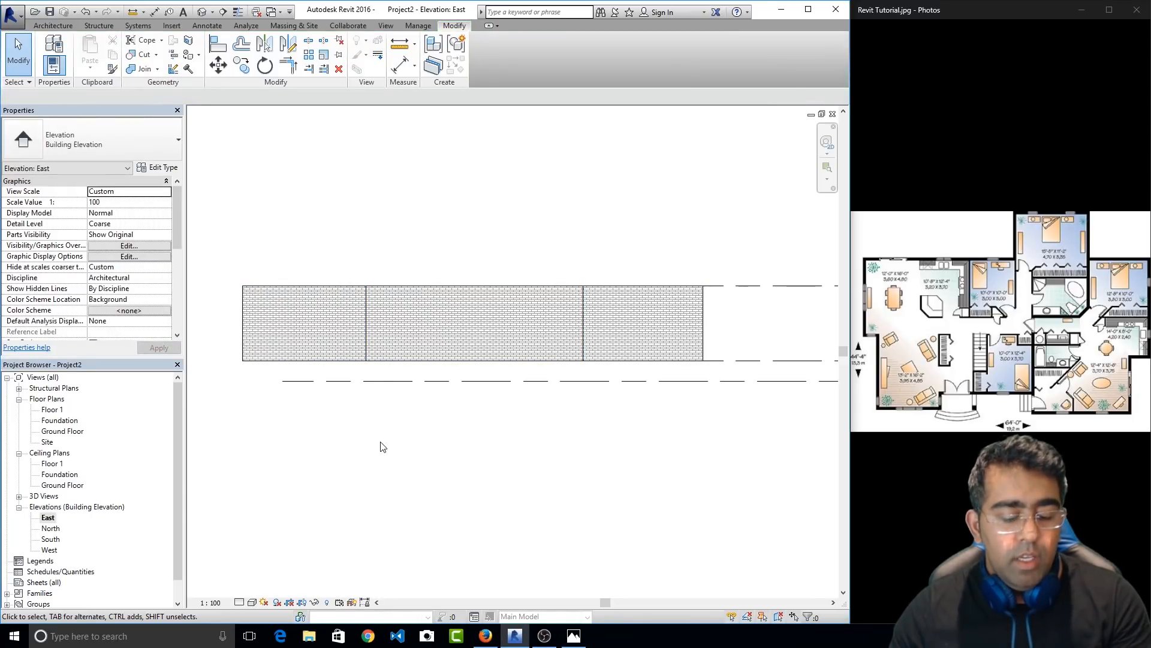
# Save the project as Project2 in the Documents folder
pyautogui.hotkey('ctrl', 's')
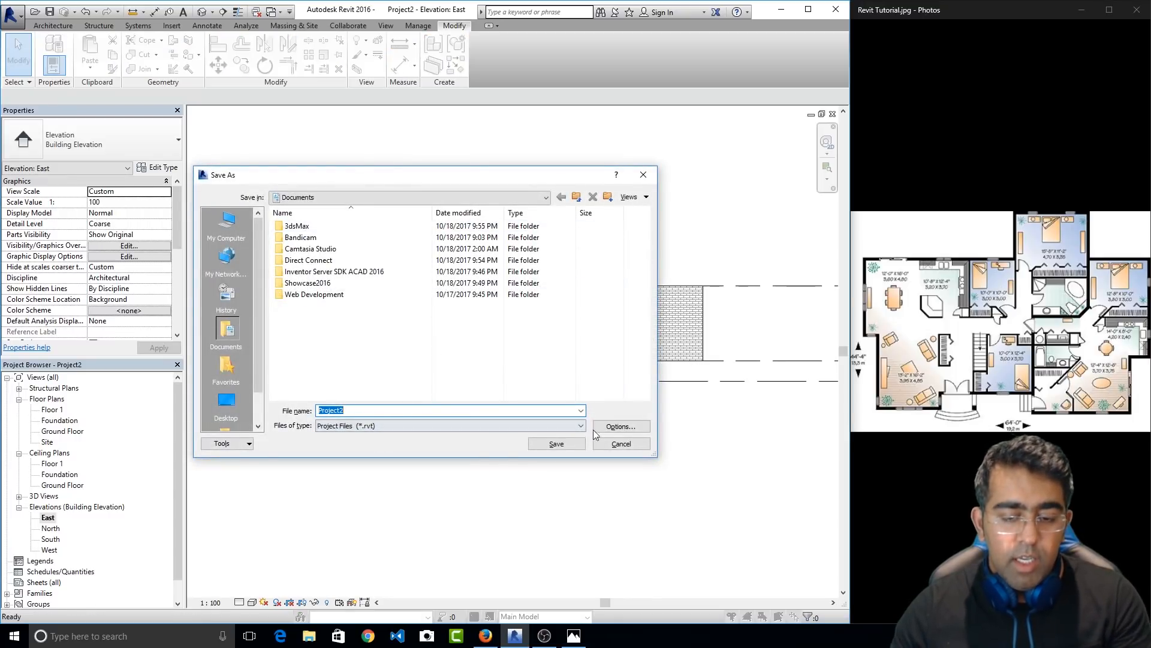
pyautogui.click(580, 448)
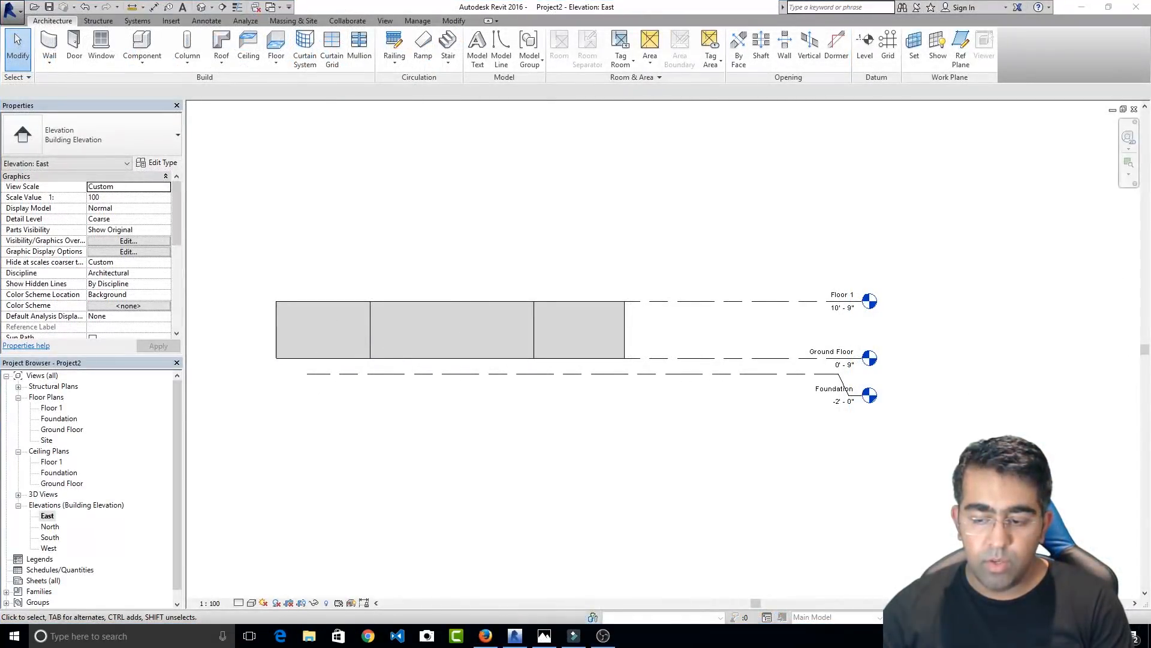
# Open the default 3D view, set its visual style to Shaded, and examine the brick outer walls from several sides
pyautogui.click(202, 10)
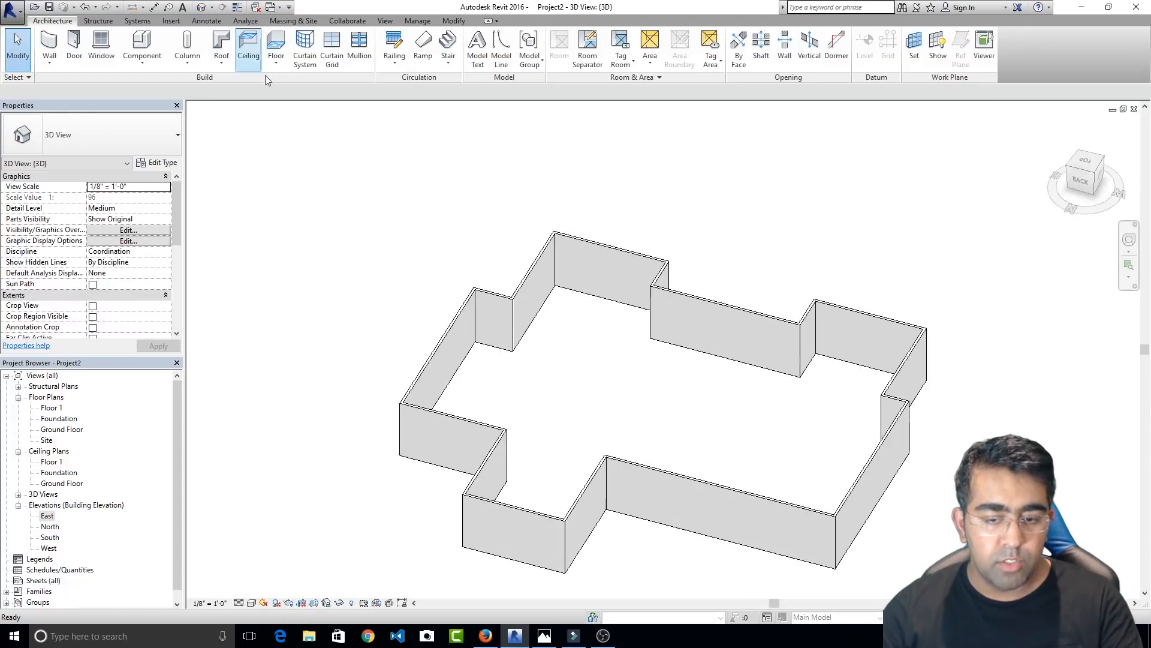
pyautogui.moveTo(606, 359); pyautogui.dragTo(592, 327, button='middle')
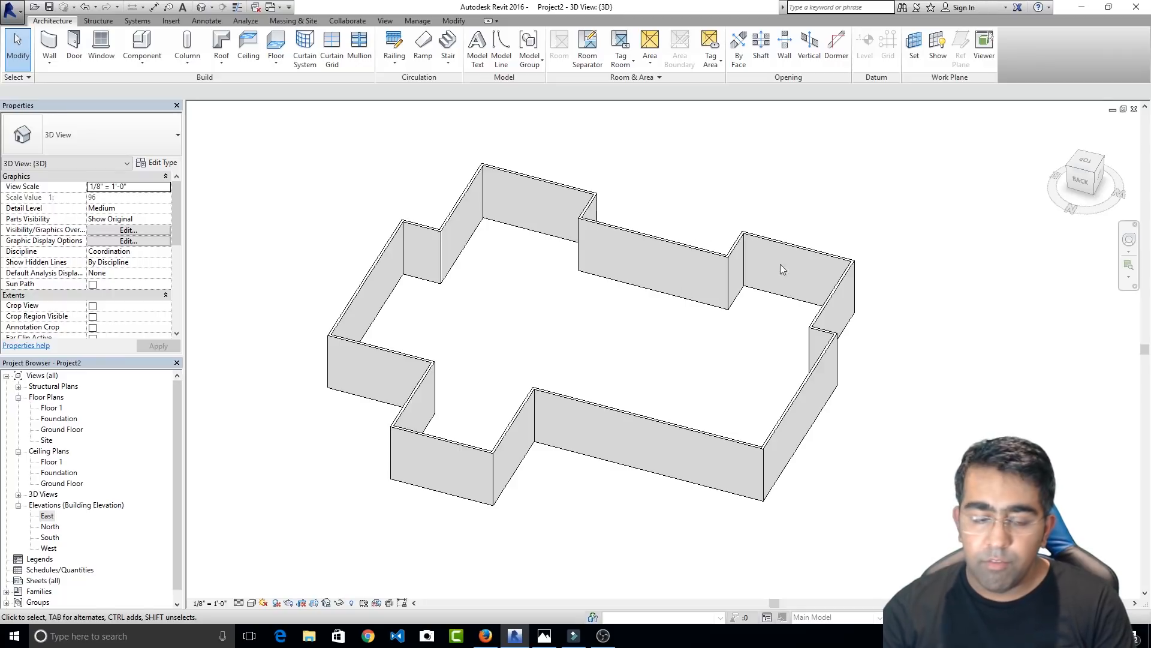
pyautogui.click(254, 602)
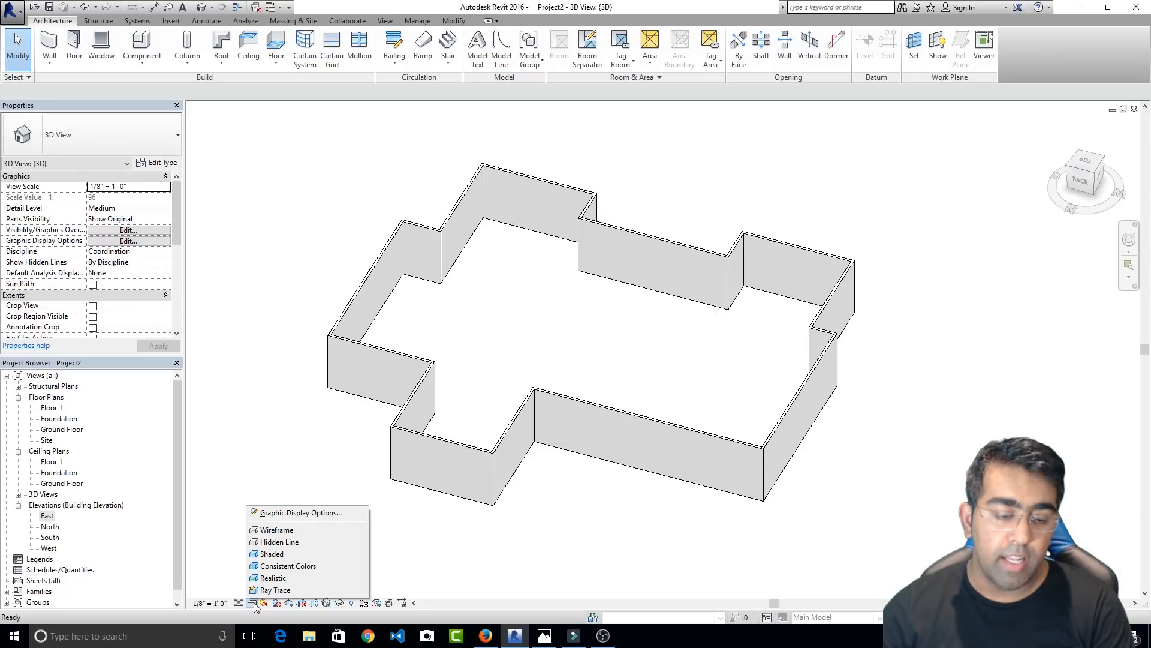
pyautogui.click(282, 554)
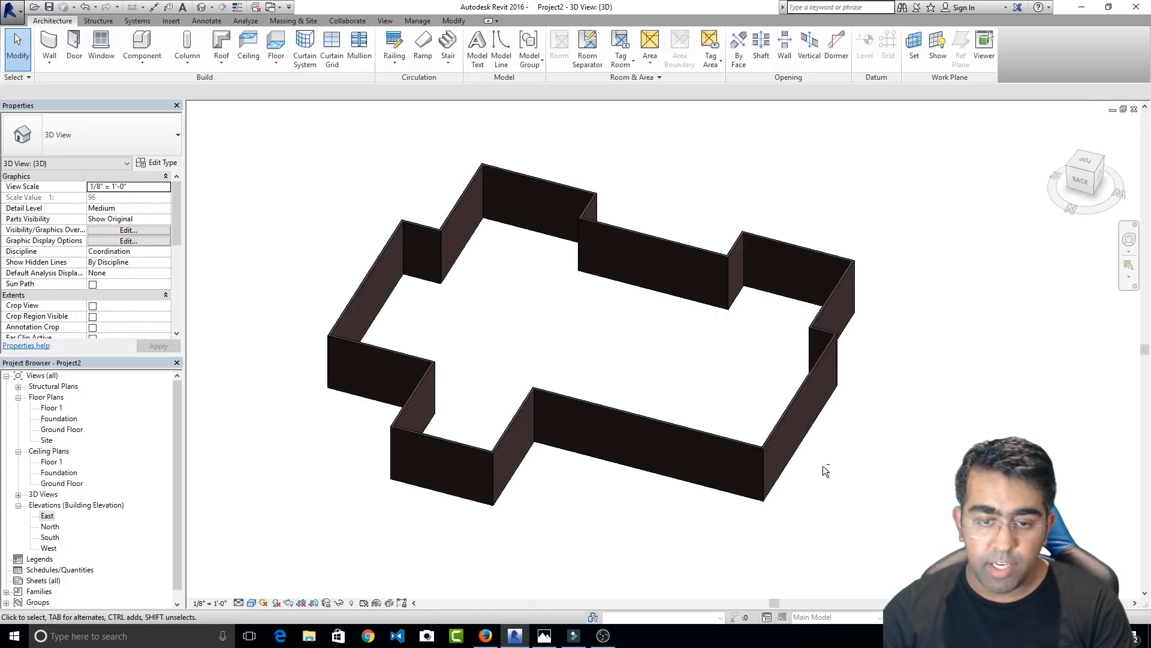
pyautogui.moveTo(724, 368); pyautogui.dragTo(884, 333, button='middle')
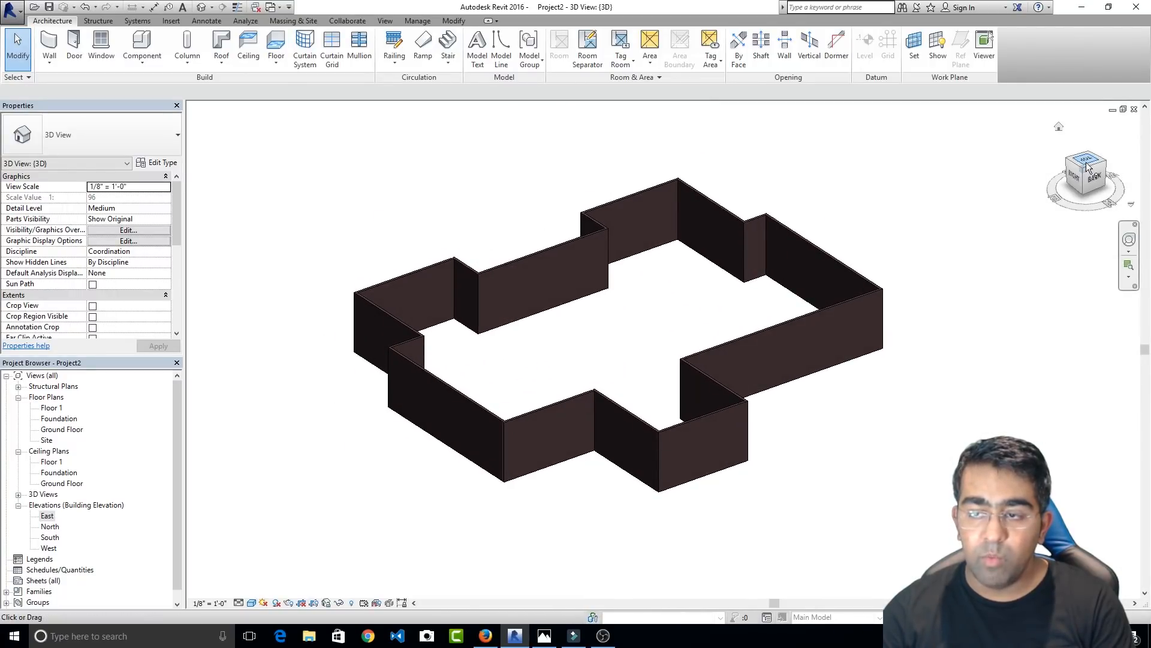
pyautogui.moveTo(782, 319); pyautogui.dragTo(774, 352, button='middle')
pyautogui.scroll(5, 741, 409)
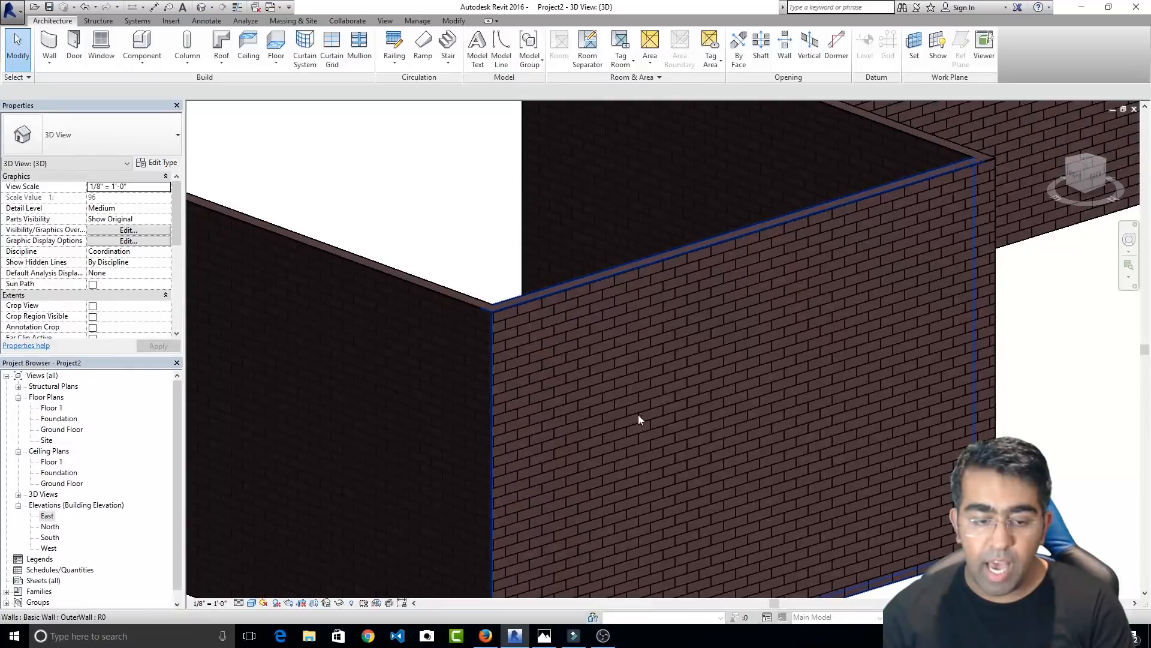
pyautogui.scroll(-5, 692, 379)
pyautogui.keyDown('shift'); pyautogui.moveTo(704, 360); pyautogui.dragTo(770, 438, button='middle'); pyautogui.keyUp('shift')
pyautogui.scroll(-2, 748, 407)
# Open the Ground Floor plan and resize the Revit window to sit beside the Revit Tutorial.jpg reference image
pyautogui.doubleClick(66, 430)
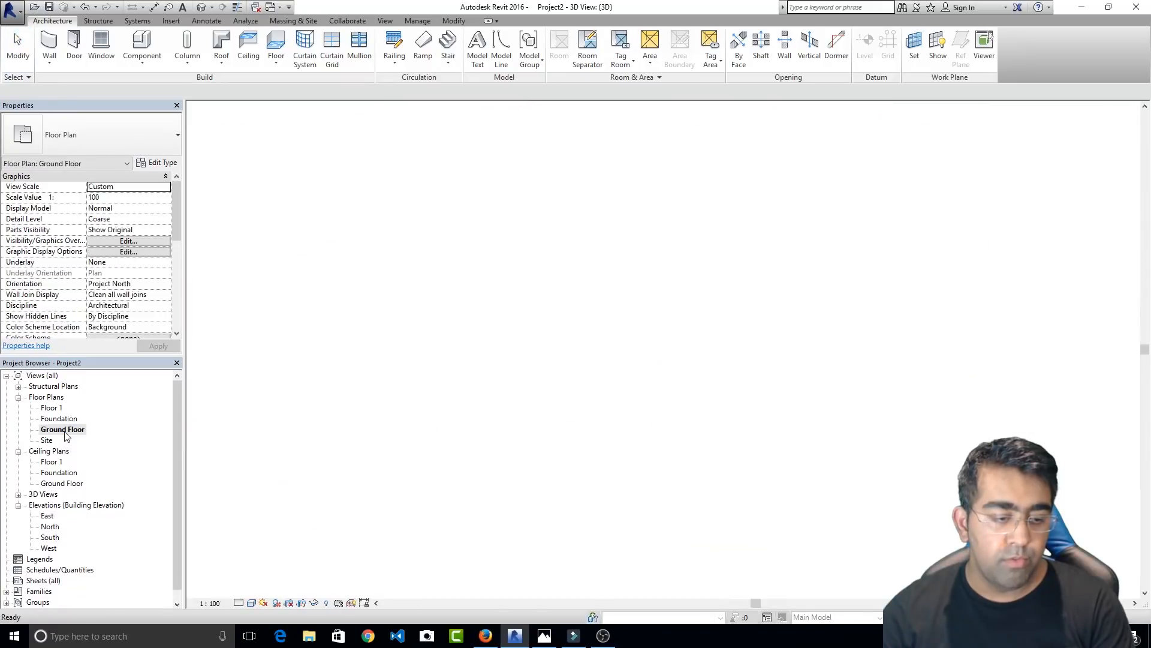
pyautogui.scroll(3, 419, 283)
pyautogui.moveTo(473, 293); pyautogui.dragTo(531, 329, button='middle')
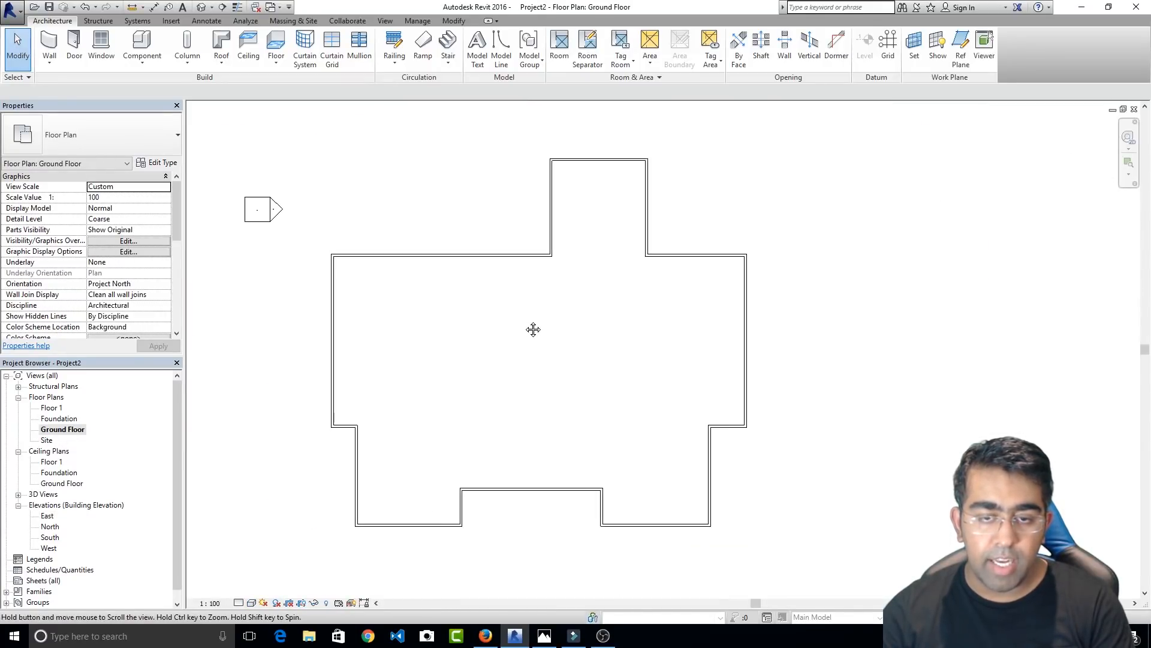
pyautogui.click(546, 636)
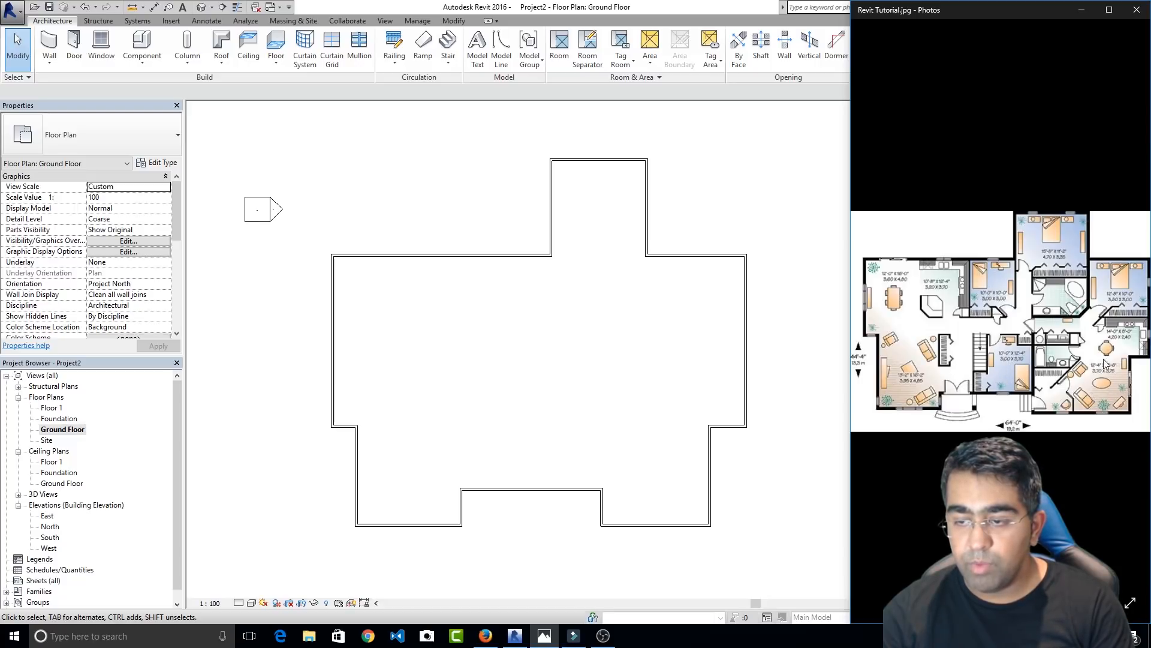
pyautogui.click(595, 389)
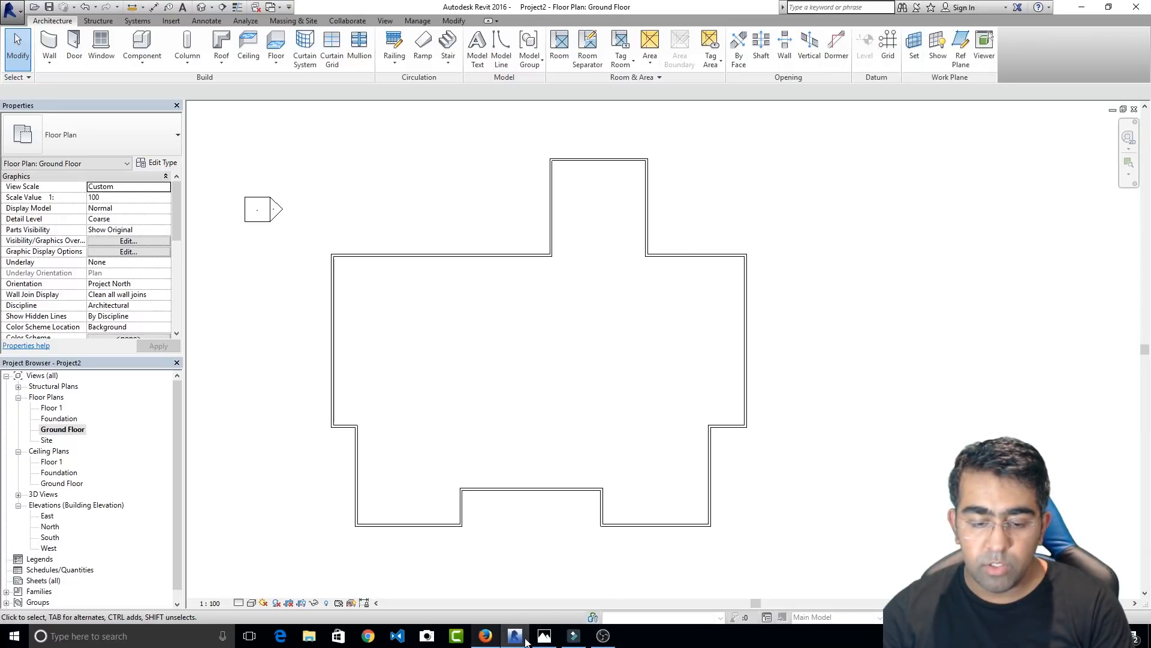
pyautogui.click(550, 638)
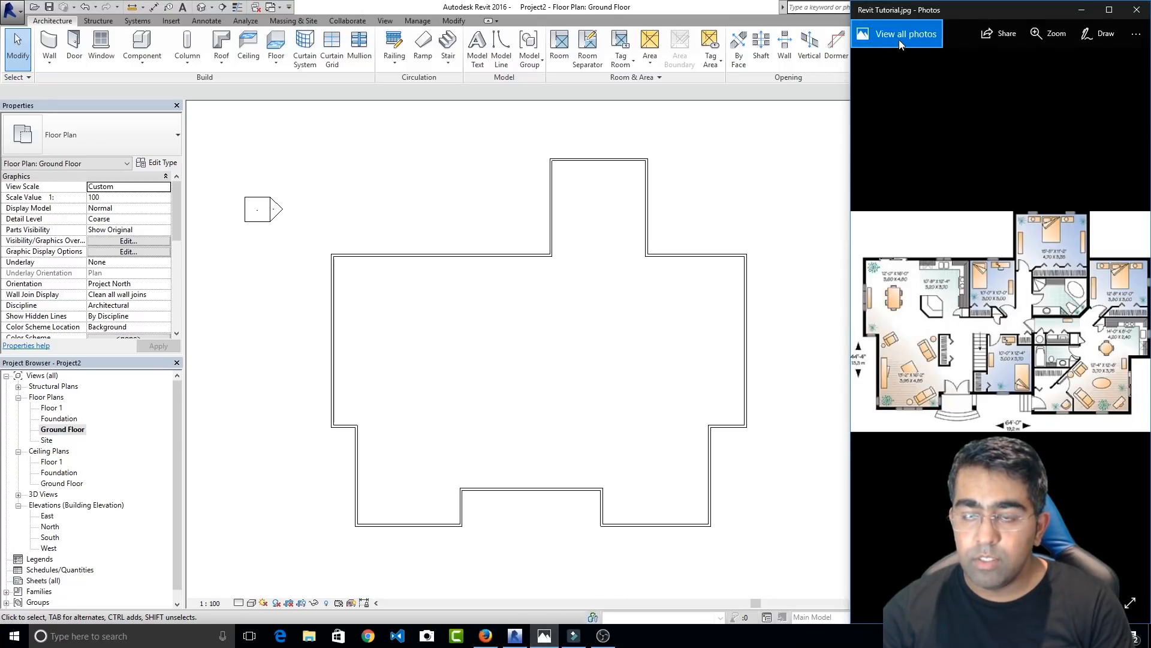
pyautogui.click(771, 157)
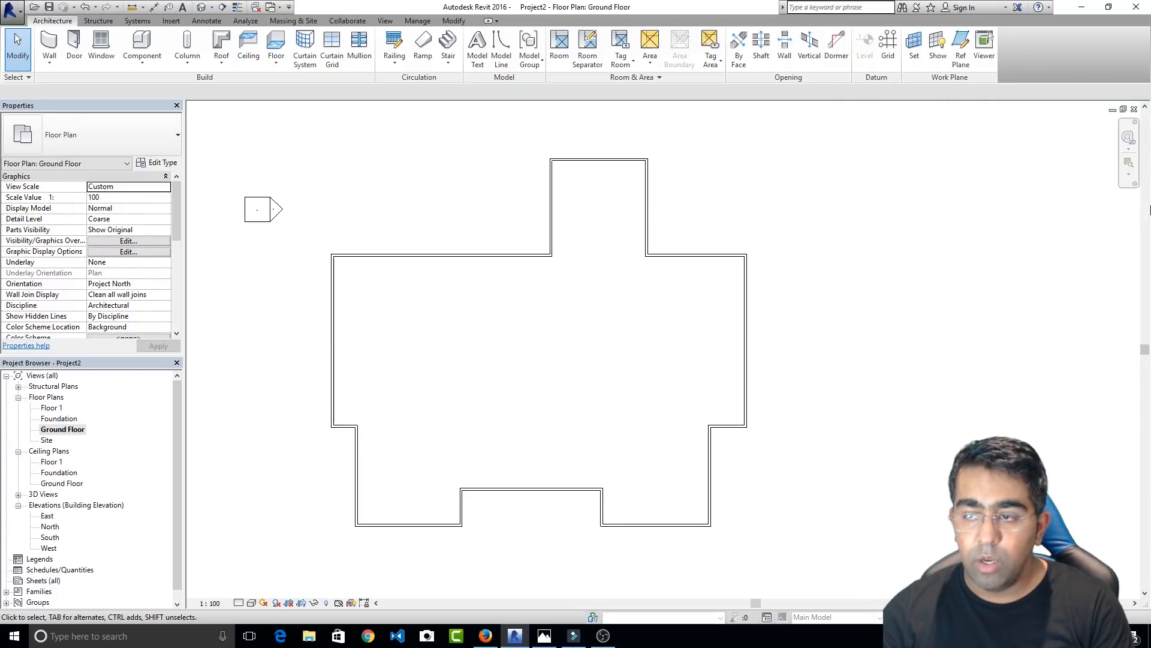
pyautogui.moveTo(743, 6); pyautogui.dragTo(721, 6)
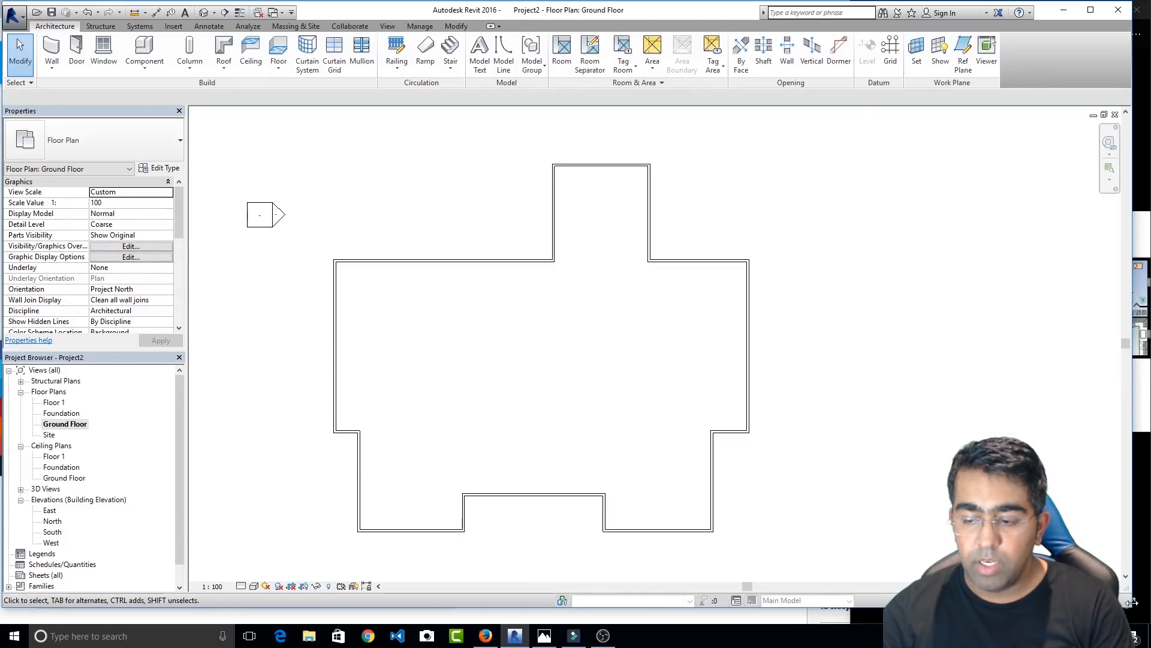
pyautogui.moveTo(1129, 606); pyautogui.dragTo(863, 623)
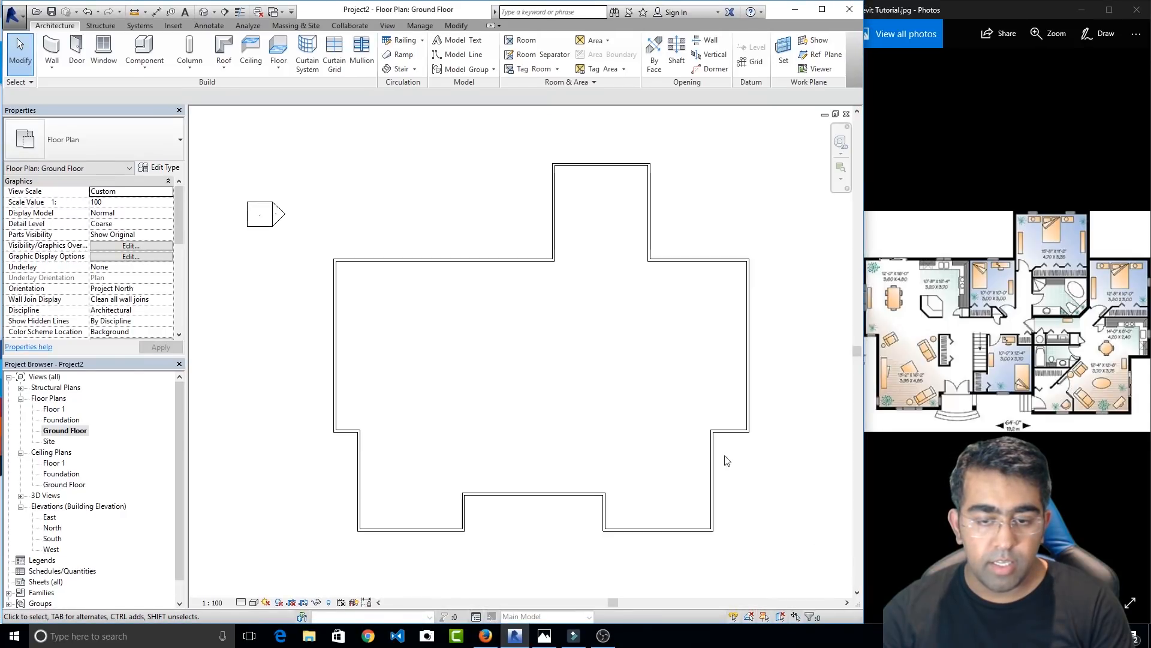
# Start a wall with the Interior - 138mm Partition (1-hr) type and duplicate that type as Interior Wall
pyautogui.scroll(1, 566, 374)
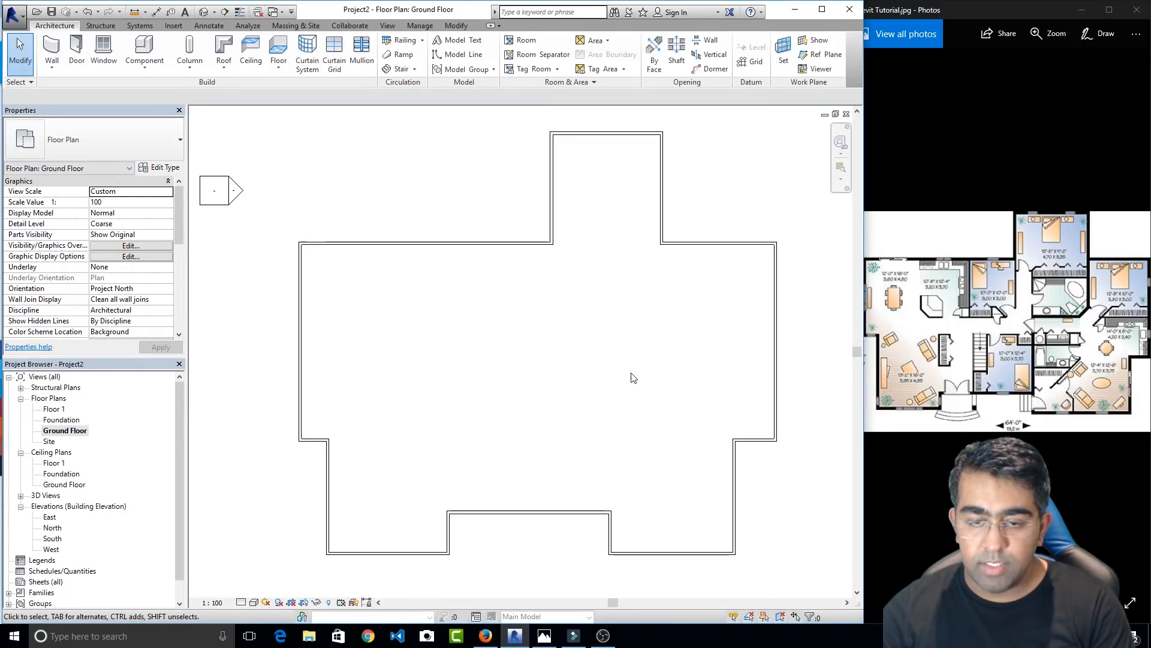
pyautogui.click(49, 48)
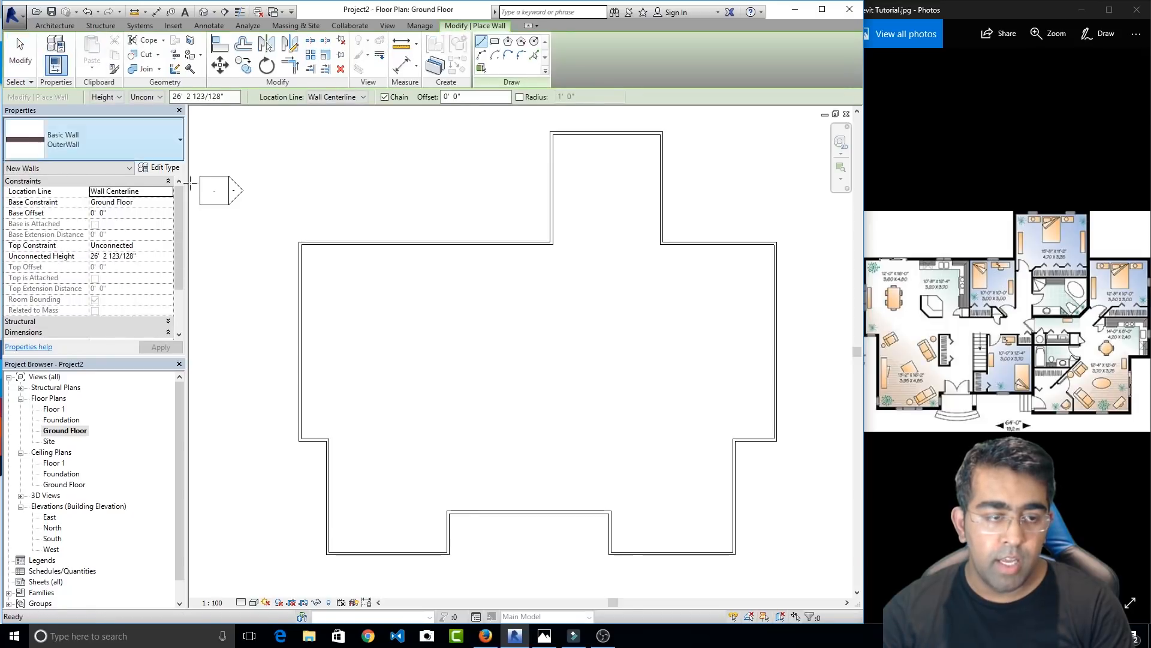
pyautogui.click(98, 140)
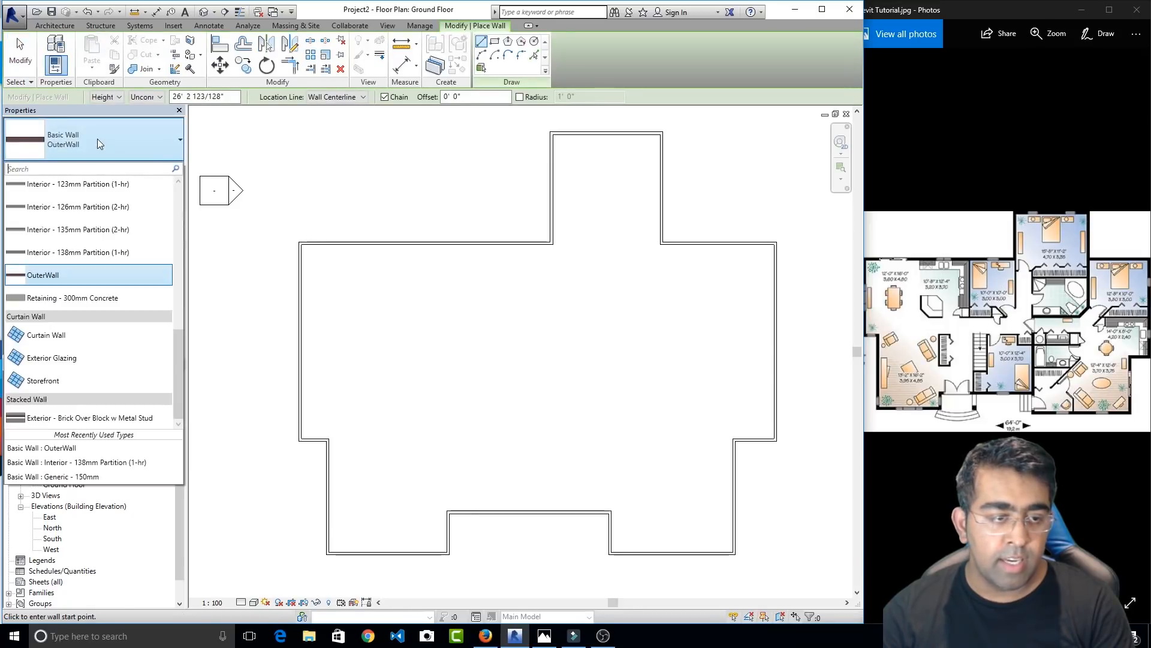
pyautogui.click(77, 254)
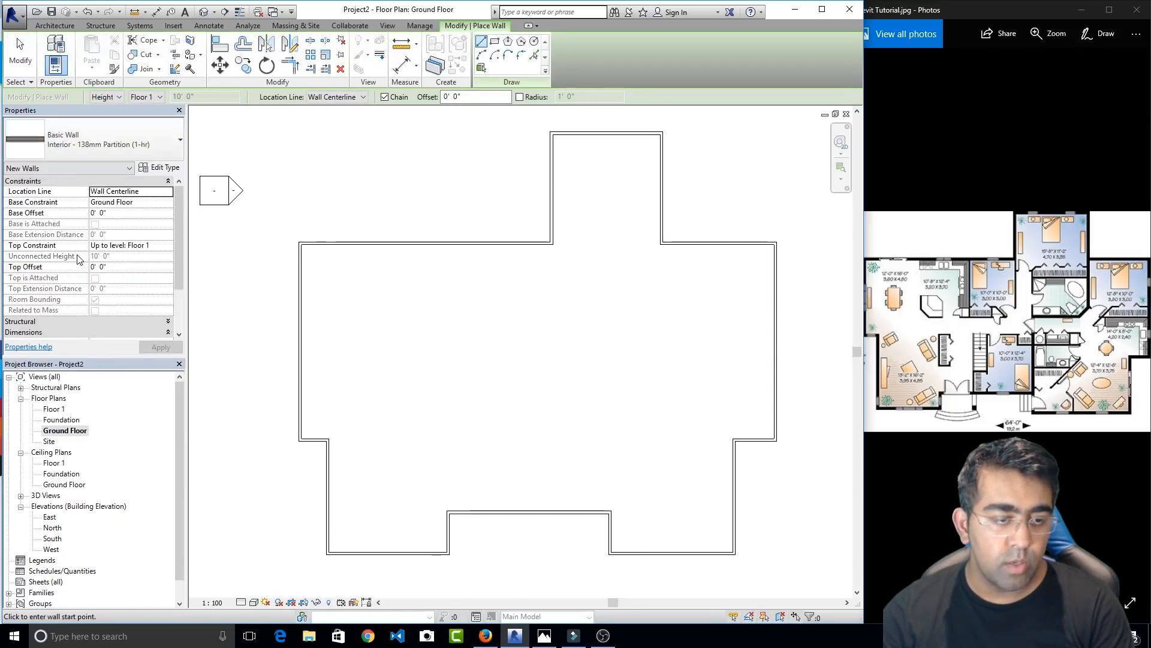
pyautogui.click(160, 169)
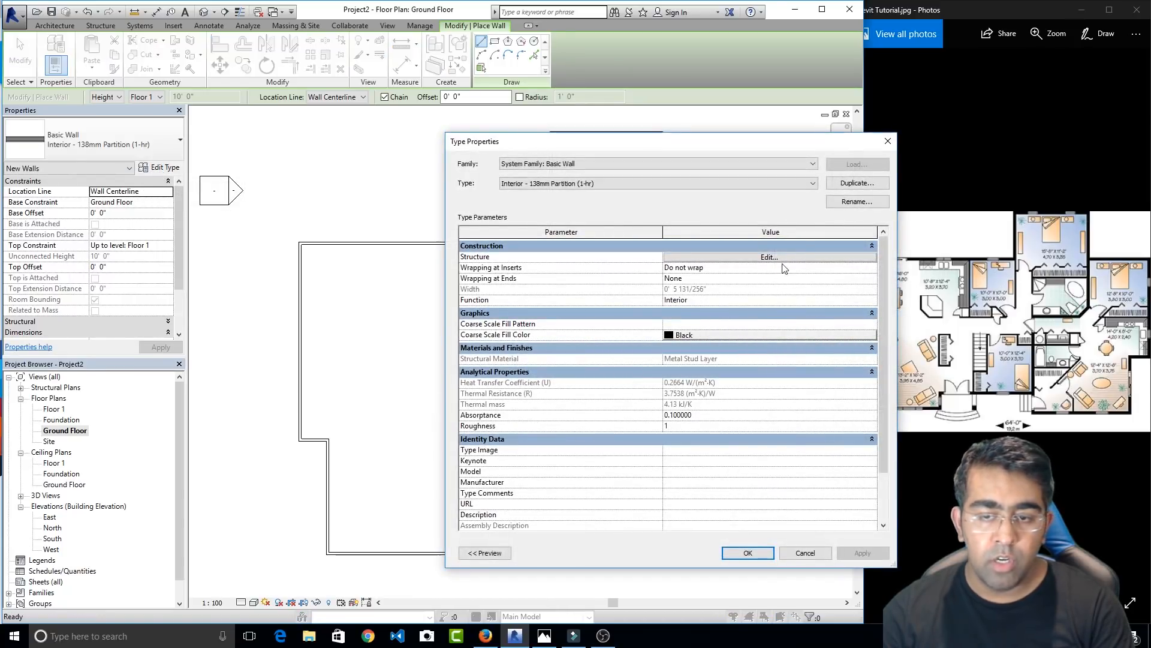
pyautogui.click(857, 184)
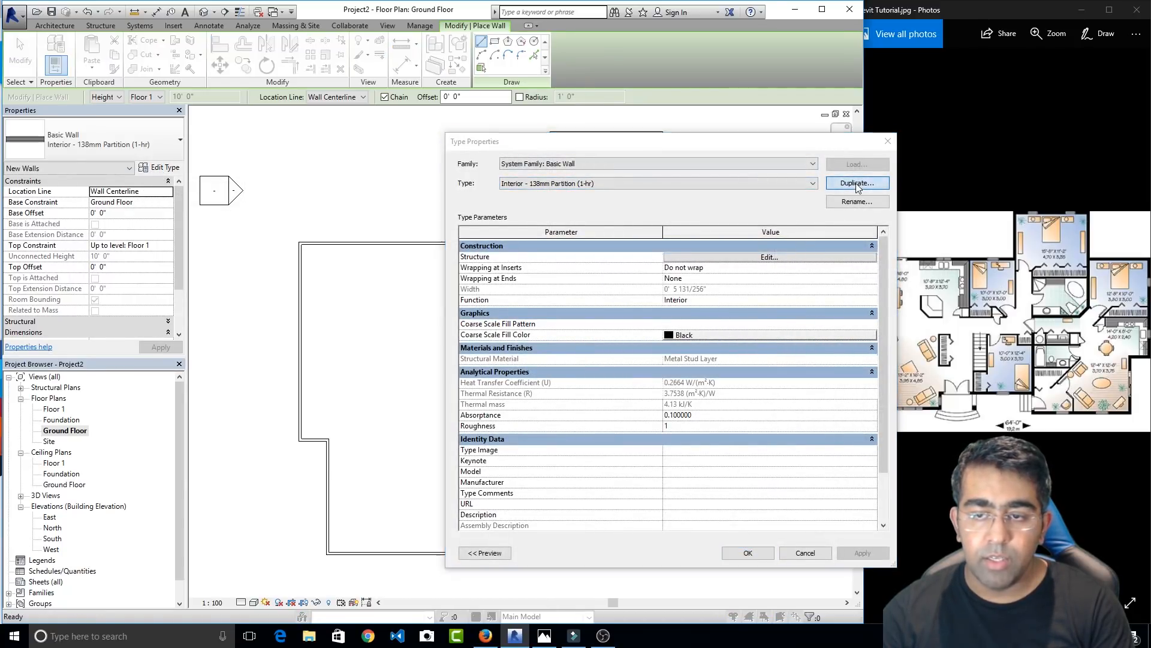
pyautogui.write('Interior')
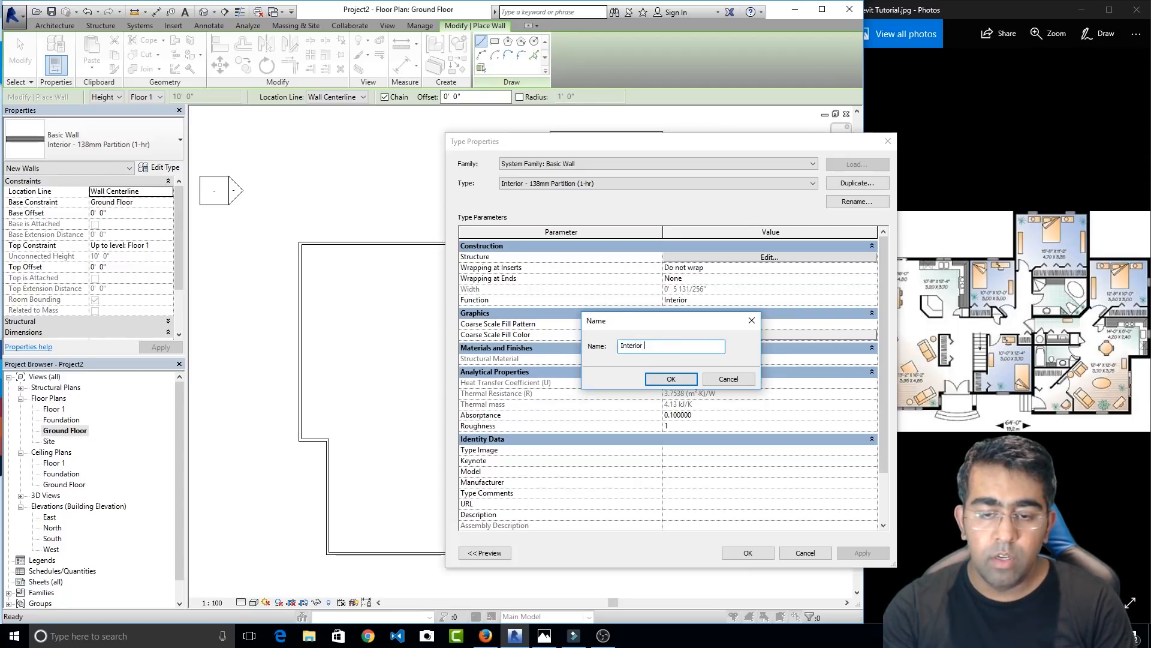
pyautogui.write(' Wall')
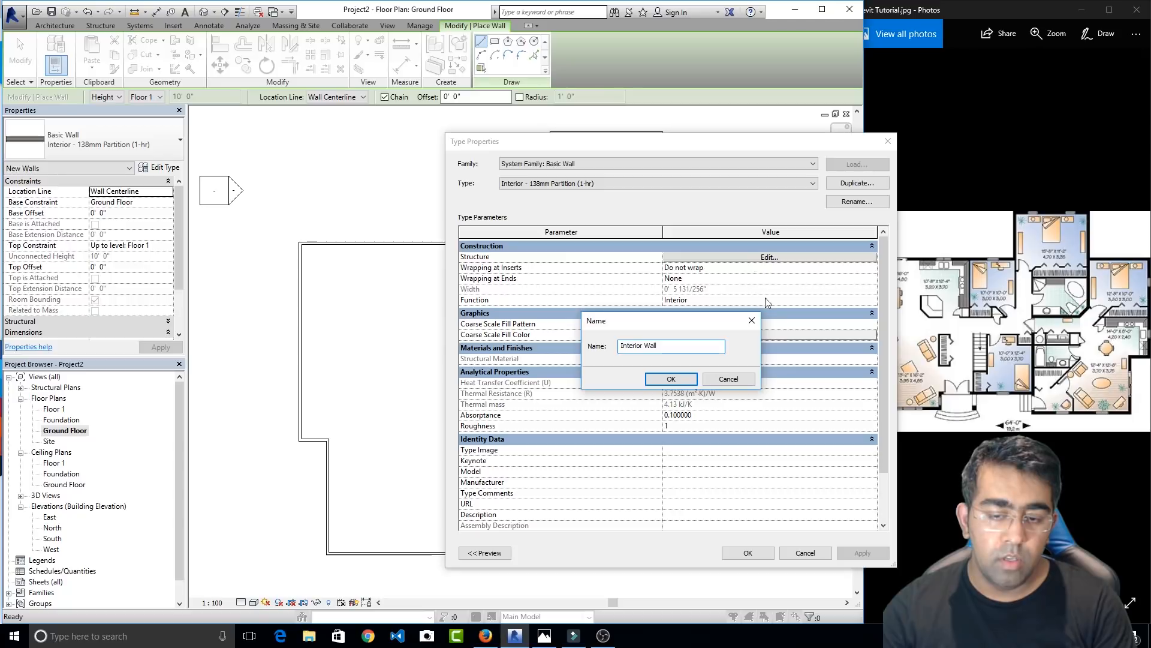
pyautogui.click(671, 378)
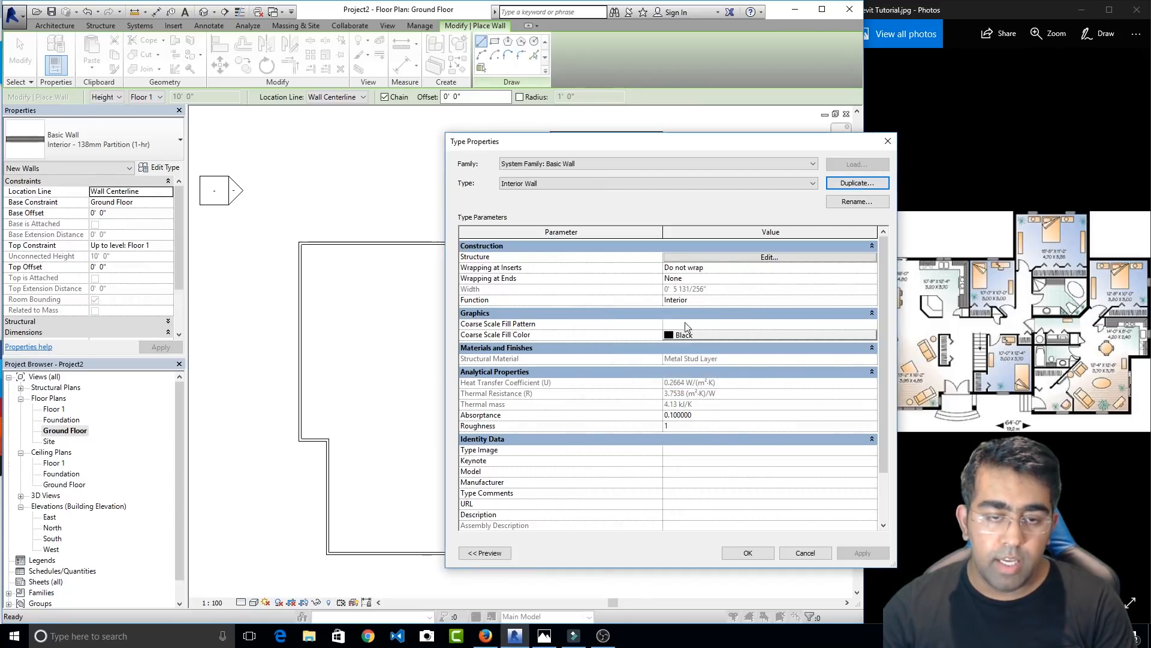
# In the Interior Wall type's assembly, set the Structure layer's material to Concrete Masonry Units
pyautogui.click(722, 260)
pyautogui.click(575, 266)
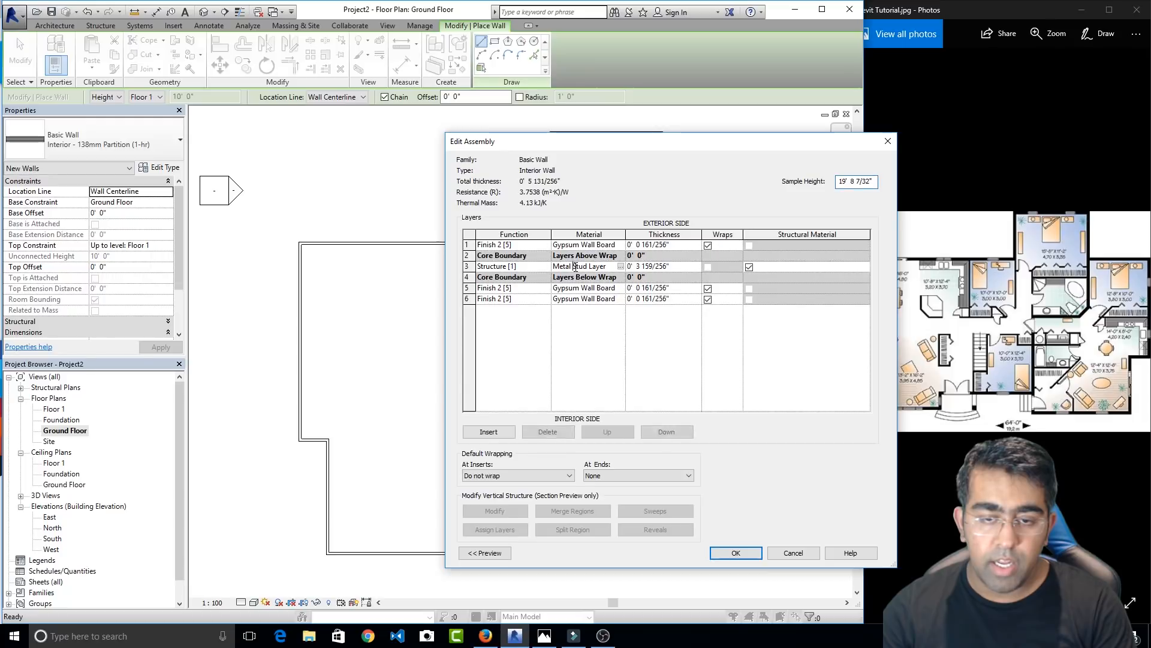
pyautogui.click(621, 266)
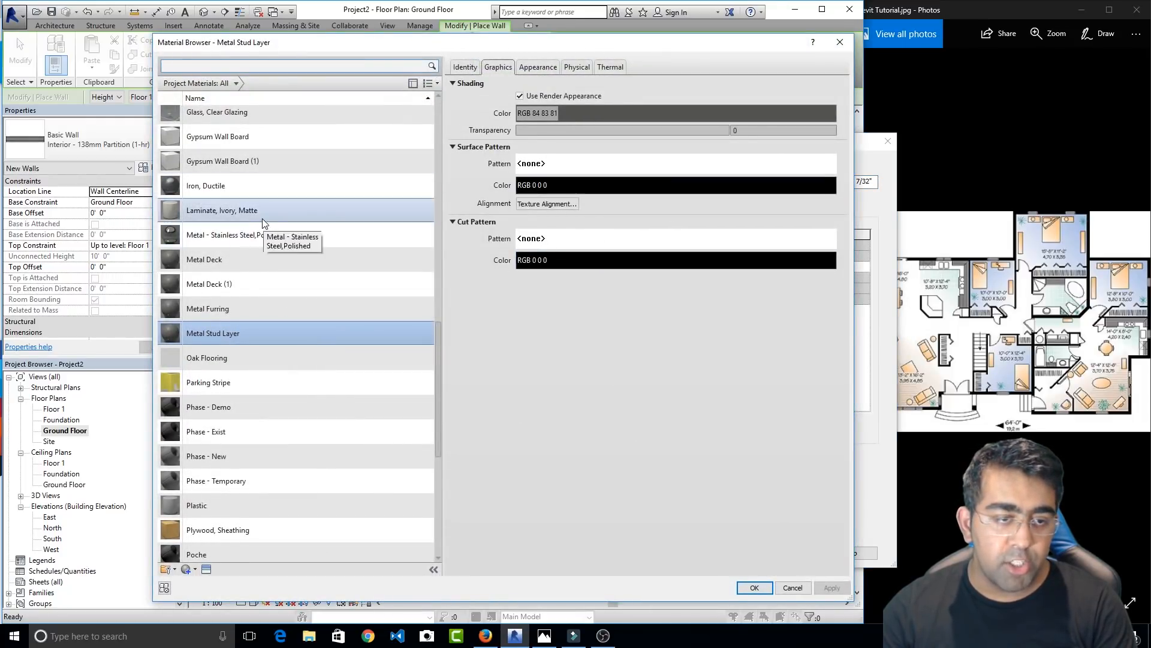
pyautogui.scroll(-3, 262, 224)
pyautogui.scroll(3, 259, 235)
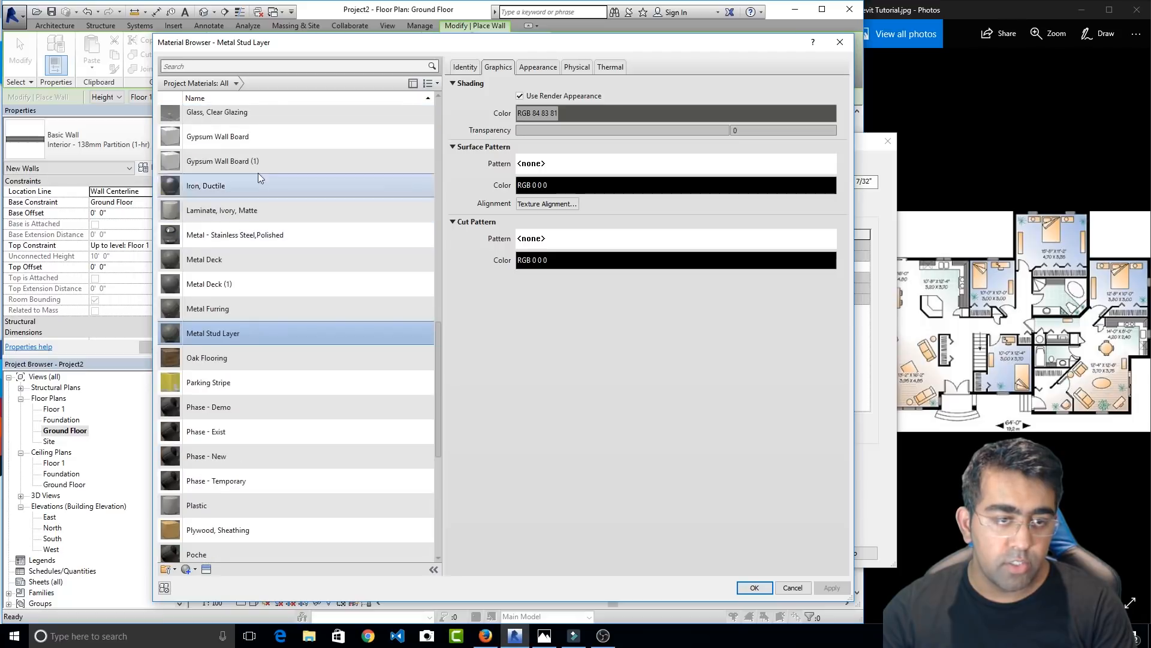
pyautogui.click(271, 68)
pyautogui.write('conc')
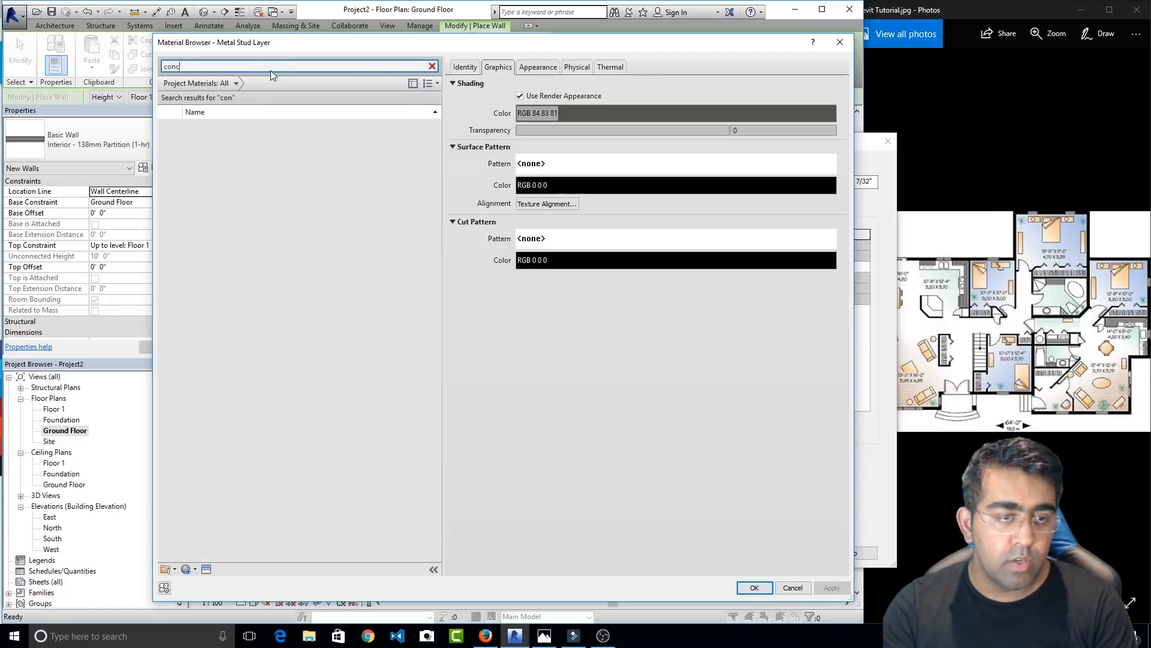
pyautogui.write('re')
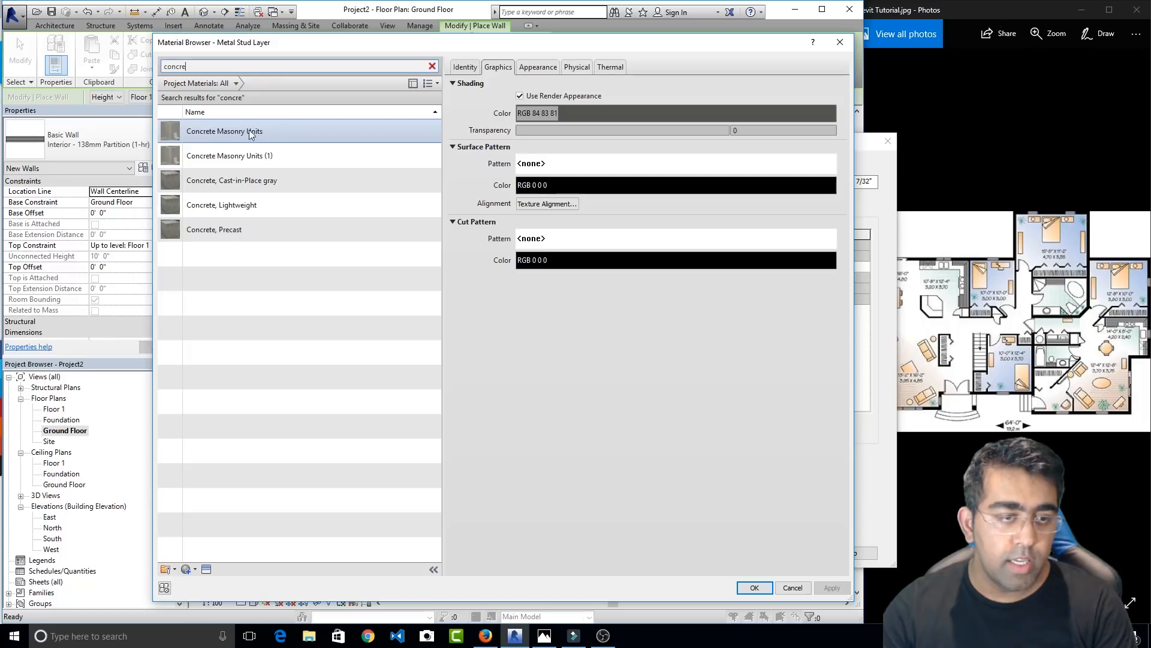
pyautogui.doubleClick(208, 128)
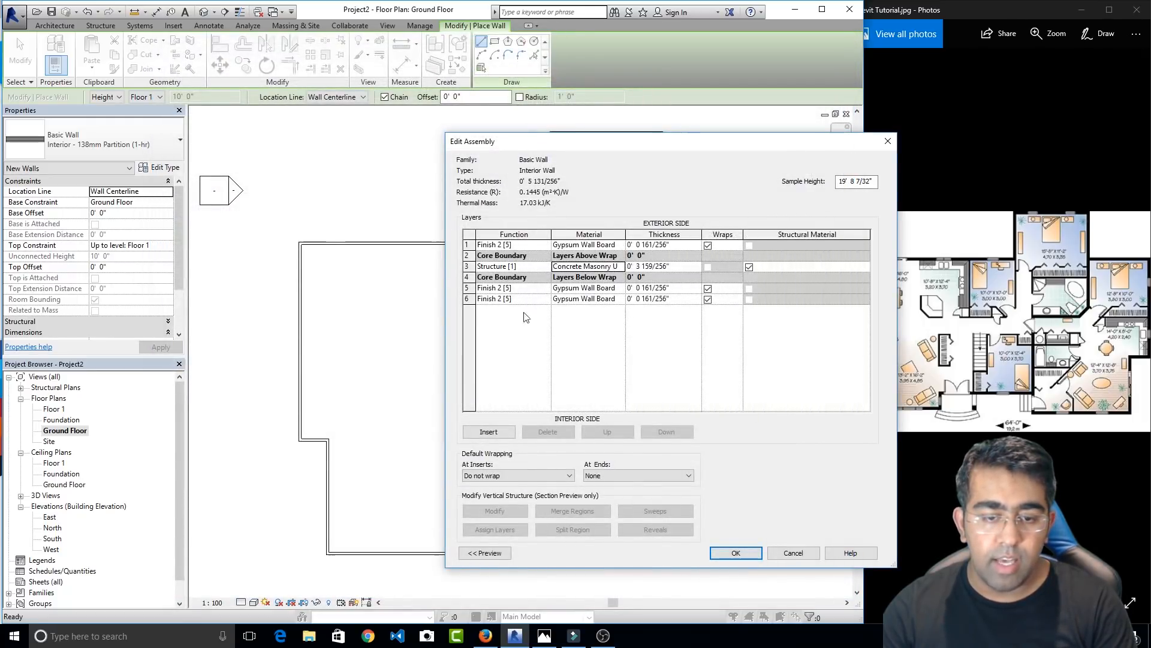
pyautogui.click(736, 553)
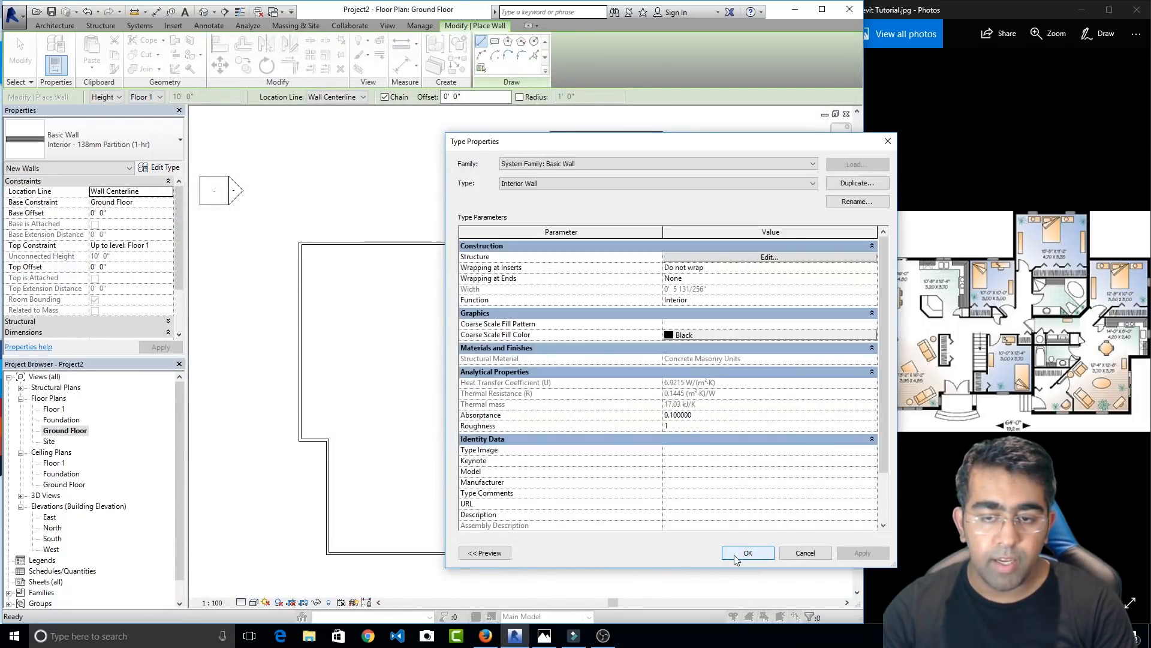
# Review the Interior Wall type's wrapping at inserts and ends, and accept the type properties
pyautogui.click(700, 269)
pyautogui.click(696, 269)
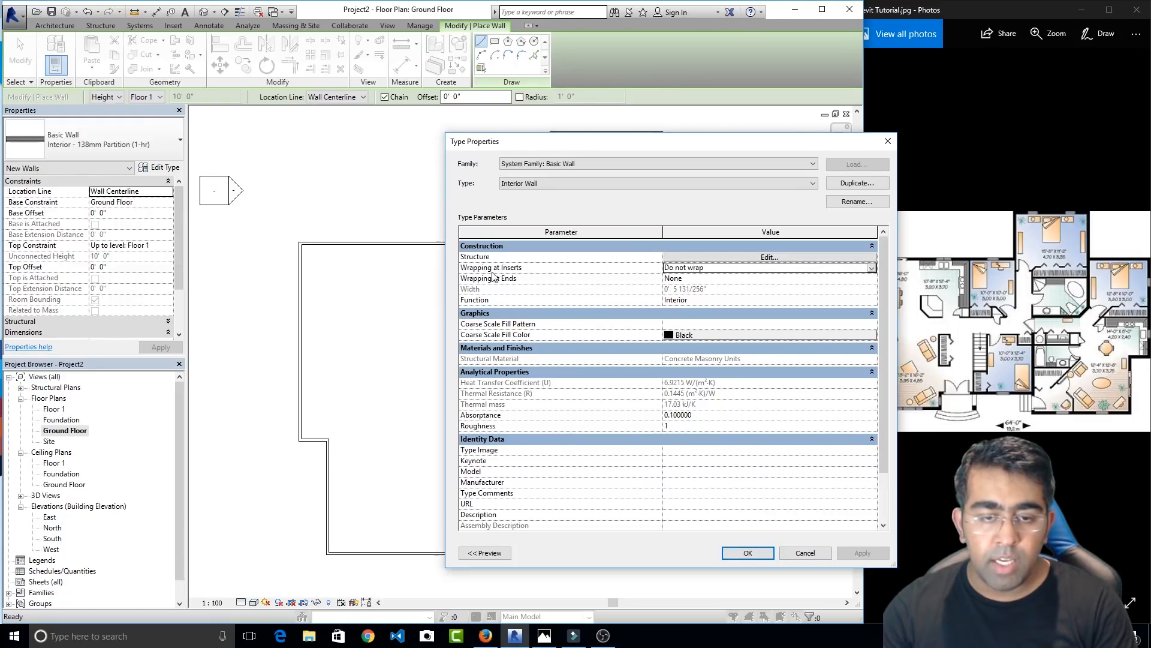
pyautogui.click(694, 280)
pyautogui.doubleClick(694, 280)
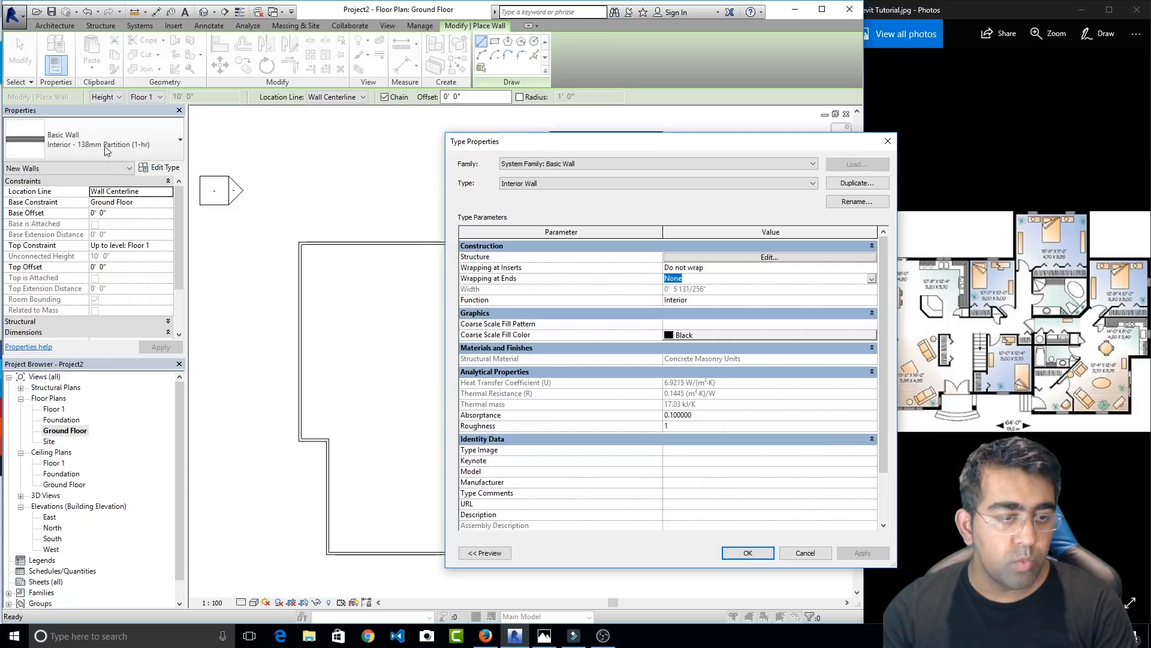
pyautogui.click(748, 553)
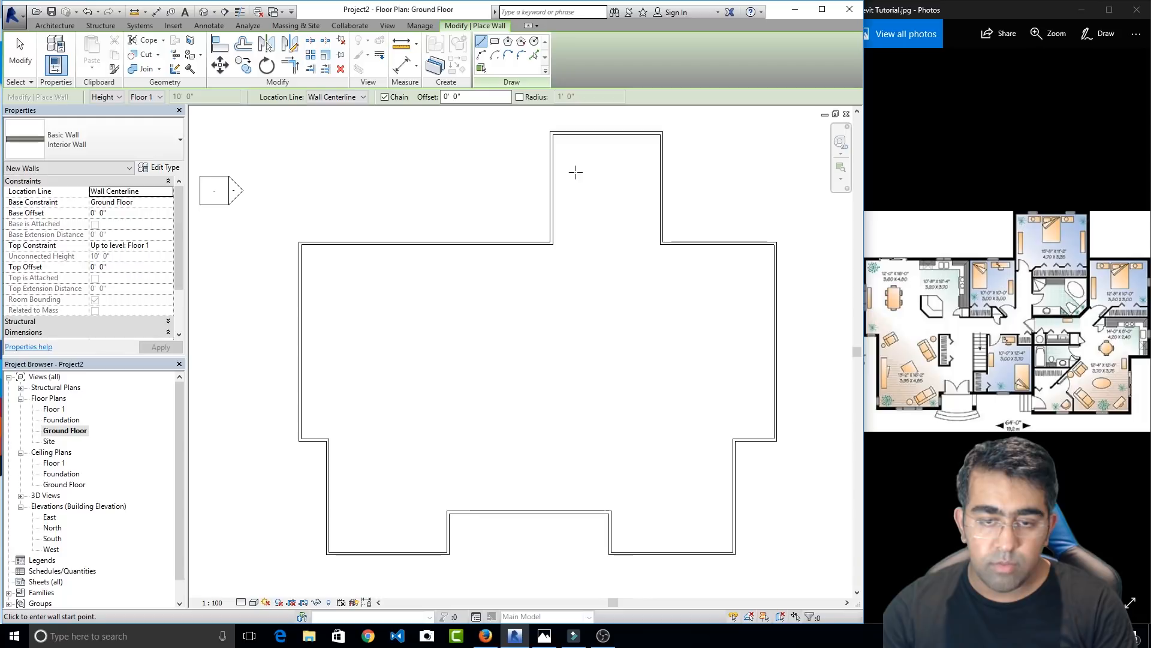
# Move the west outer wall of the plan's northern projection farther west to widen the projection
pyautogui.press('Escape')
pyautogui.press('Escape')
pyautogui.click(552, 197)
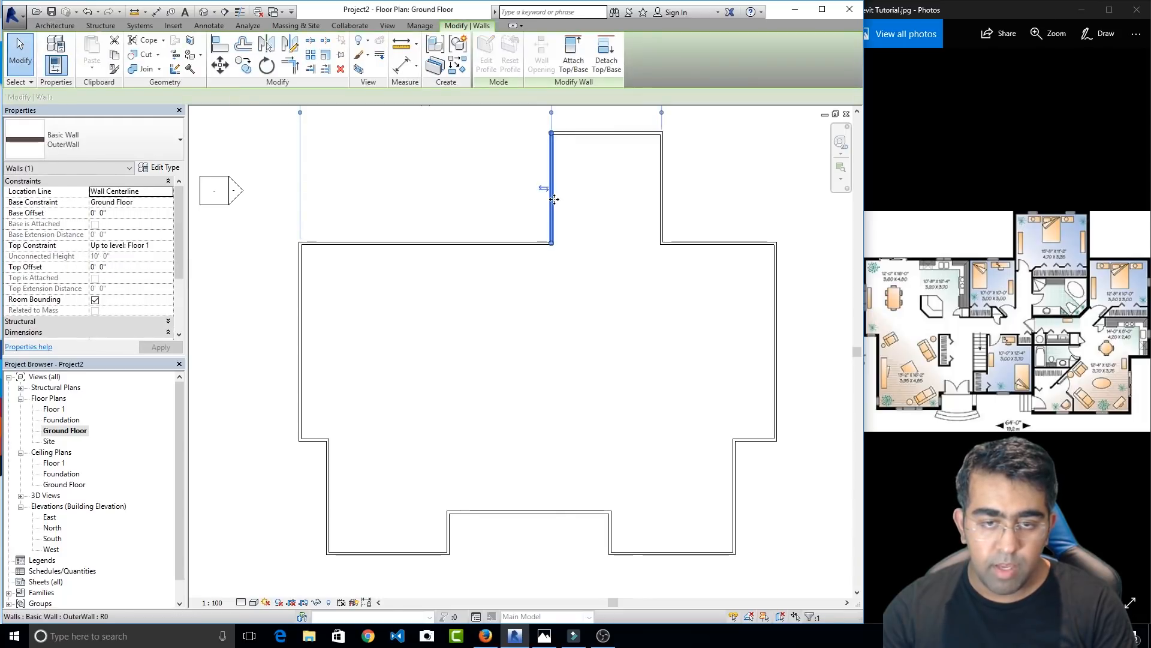
pyautogui.moveTo(550, 191); pyautogui.dragTo(507, 188)
pyautogui.click(506, 341)
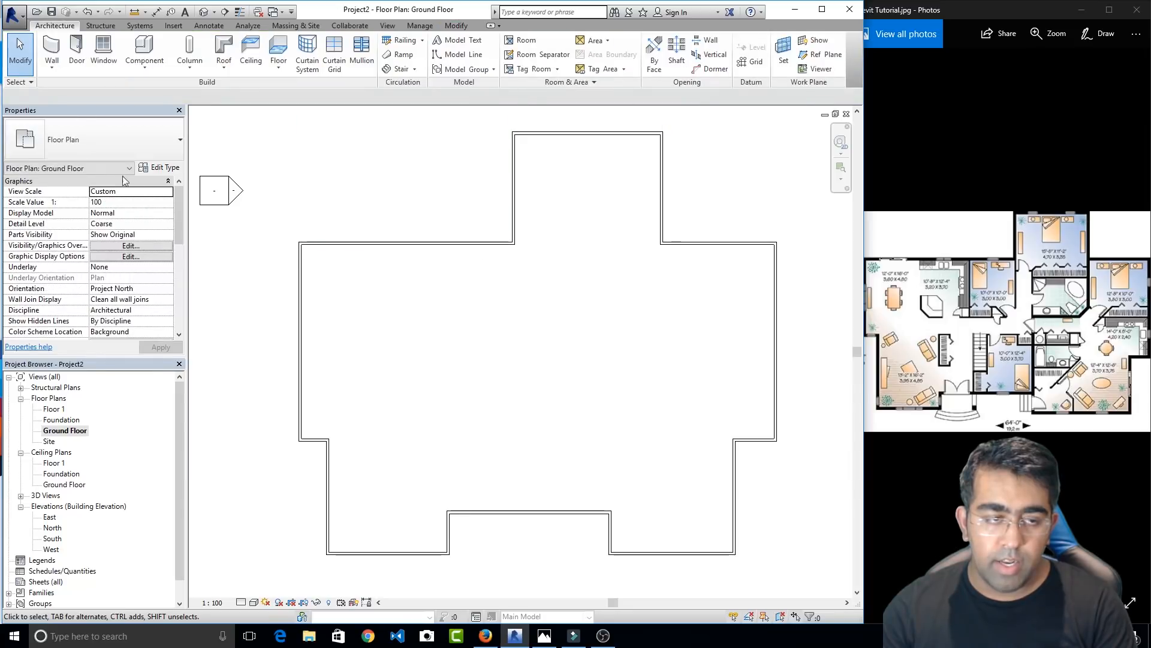
# Draw a 10'-6" vertical Interior Wall north from the recessed south outer wall, aligned with the northern projection's west wall
pyautogui.click(52, 51)
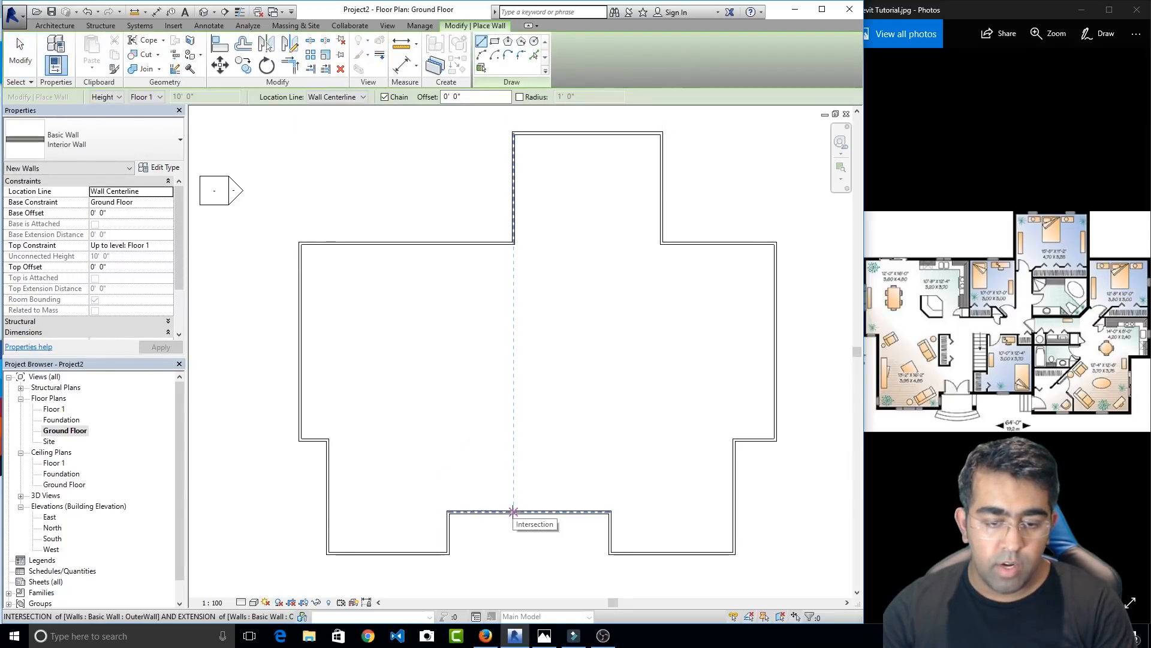
pyautogui.click(513, 511)
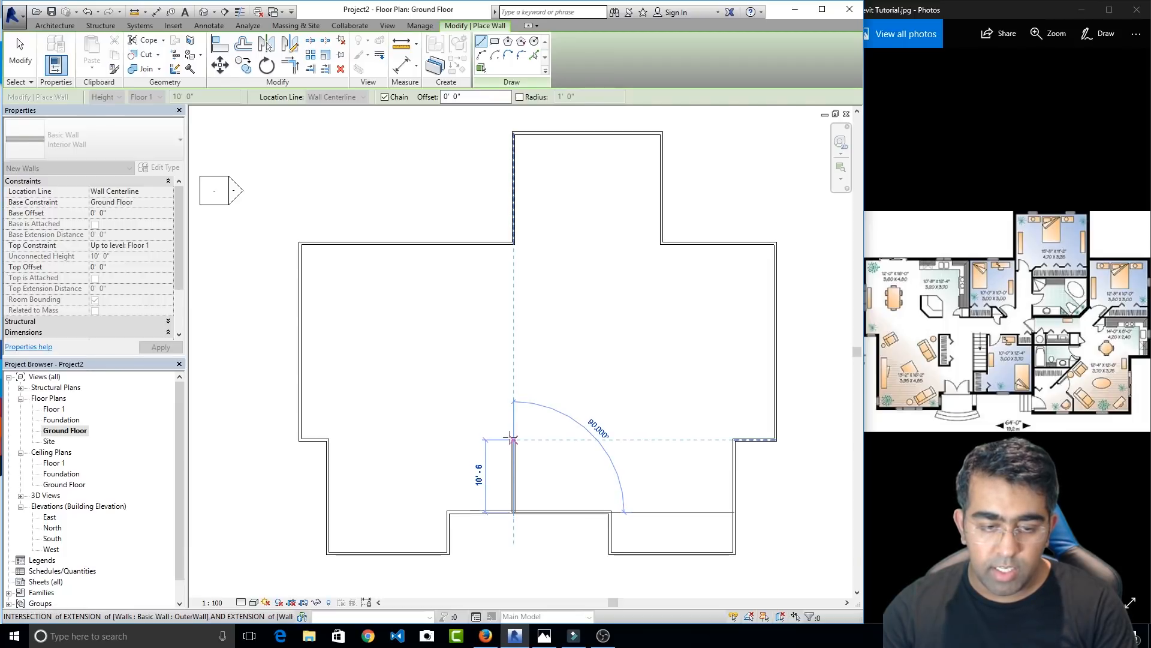
pyautogui.click(512, 440)
pyautogui.press('Escape')
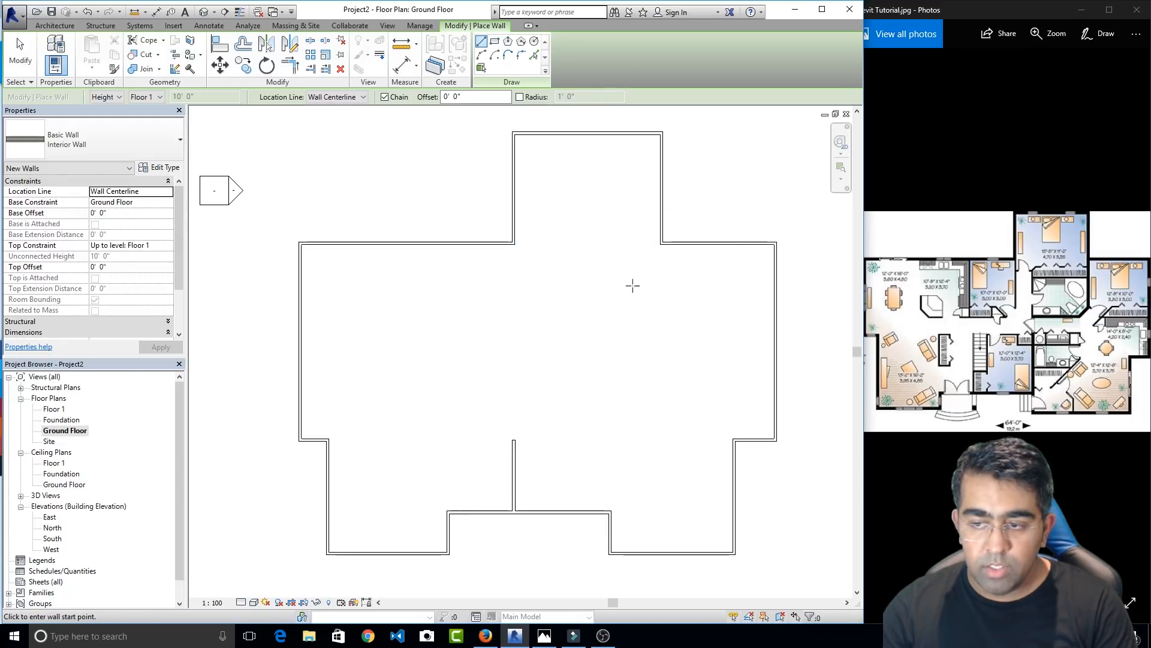
# Draw Interior Walls from the northern projection's southeast corner, 16'-0" south and east to the outer wall, enclosing the northeast room
pyautogui.moveTo(640, 268); pyautogui.dragTo(556, 288, button='middle')
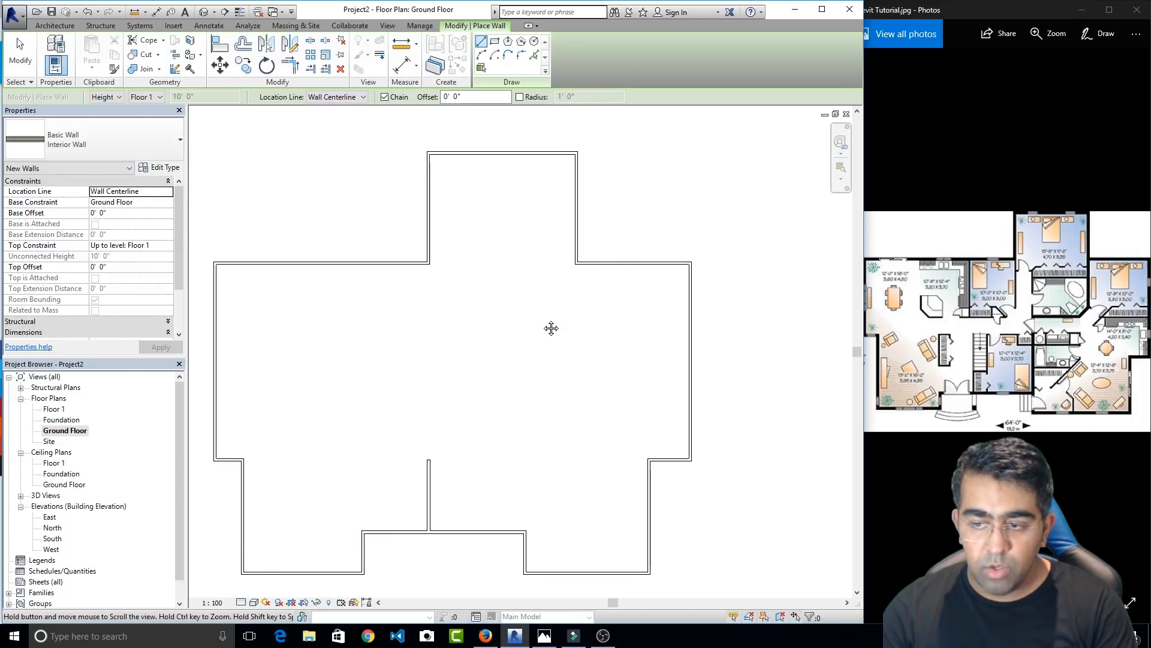
pyautogui.click(577, 263)
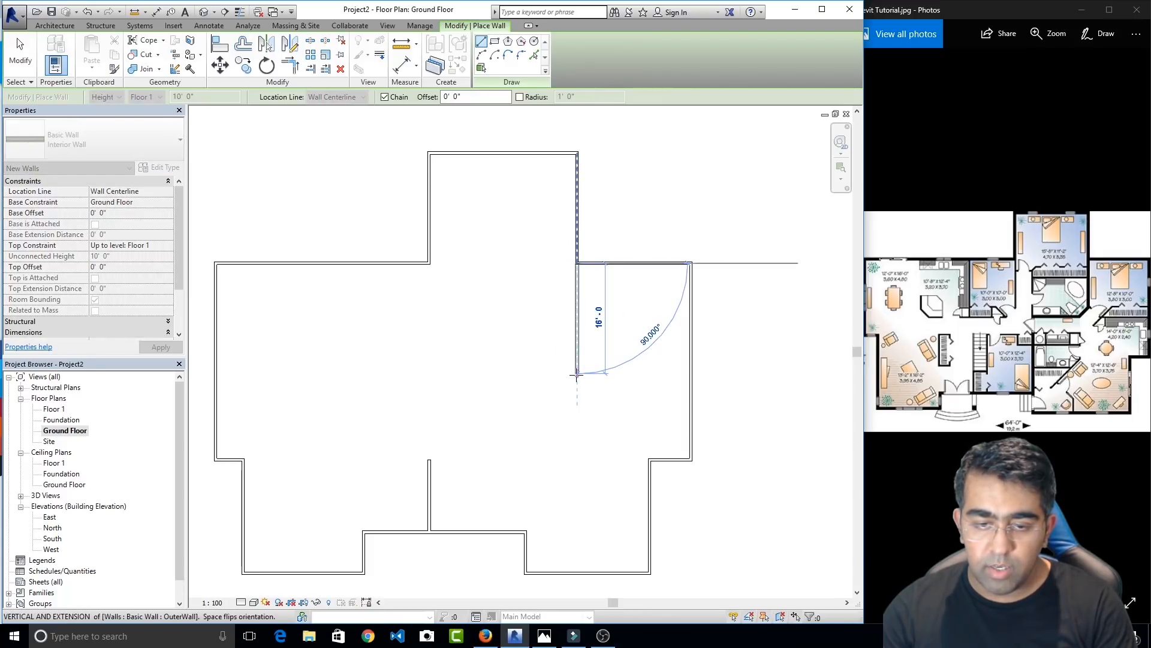
pyautogui.click(576, 373)
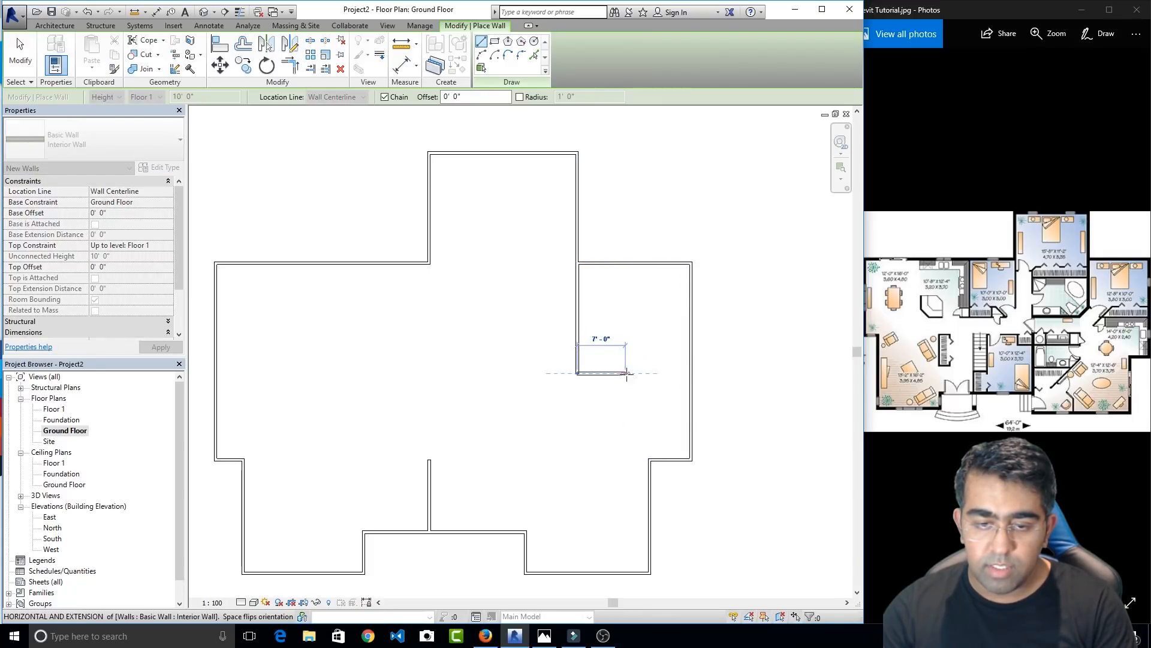
pyautogui.click(691, 373)
pyautogui.press('Escape')
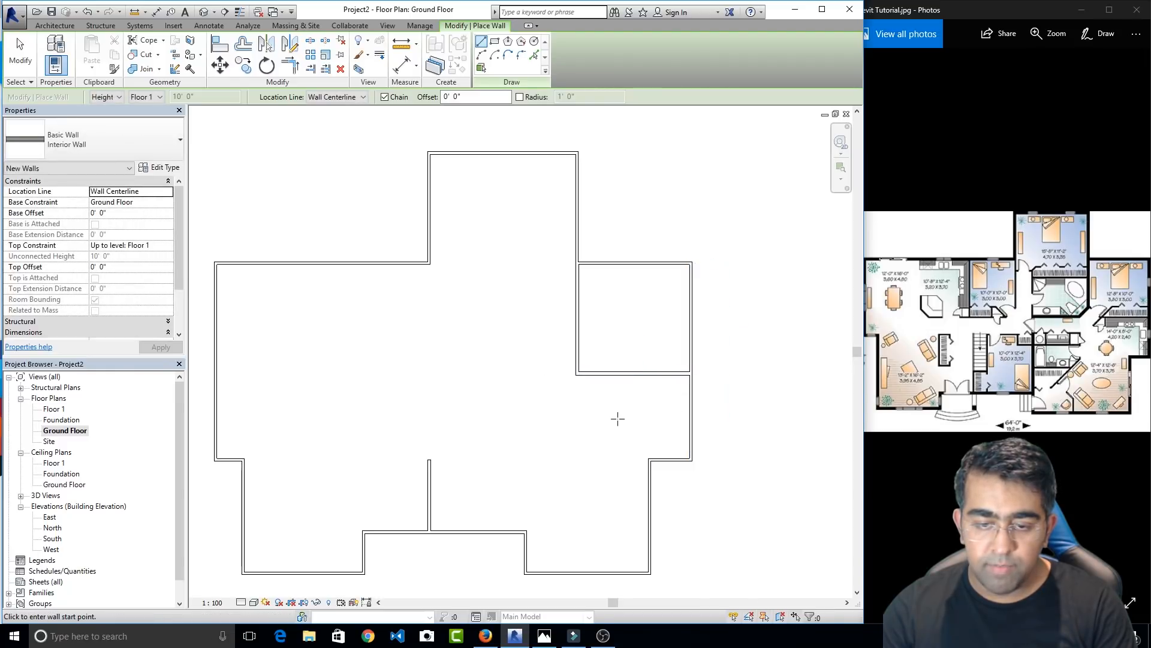
# Draw chained Interior Walls from the northeast room's west wall: about 5'-8" diagonally southwest, 17'-6" west, and 16'-0" north to the projection's corner
pyautogui.moveTo(546, 300); pyautogui.dragTo(591, 308, button='middle')
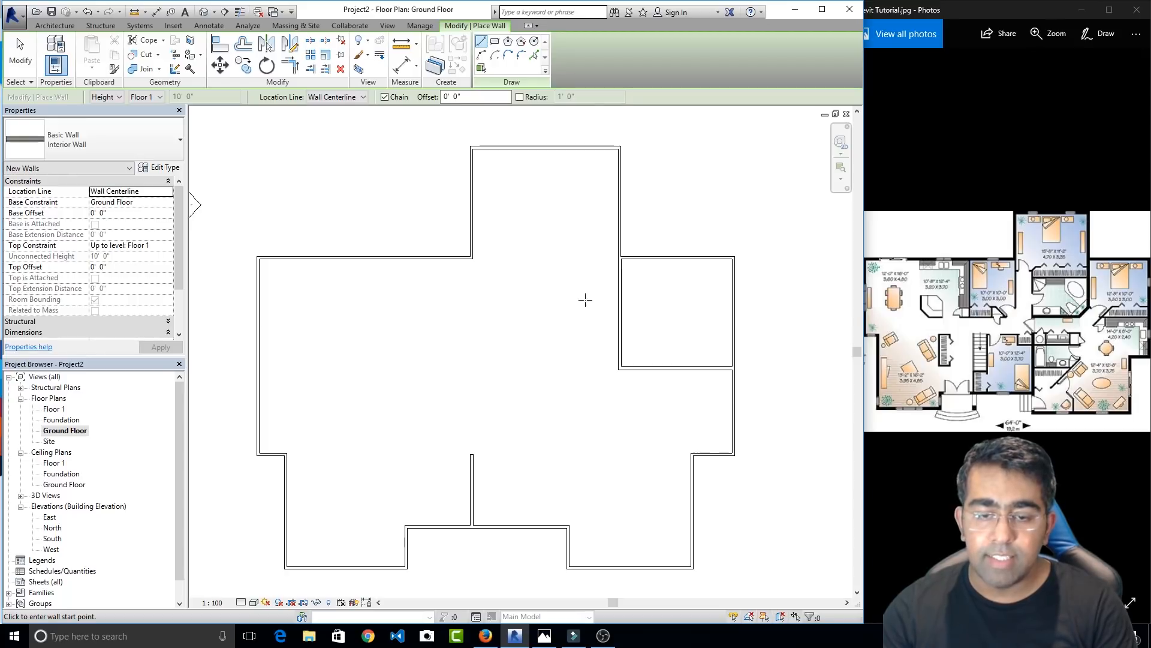
pyautogui.moveTo(605, 415)
pyautogui.mouseDown(button='middle')
pyautogui.moveTo(555, 432)
pyautogui.moveTo(568, 449)
pyautogui.moveTo(591, 431)
pyautogui.mouseUp(button='middle')
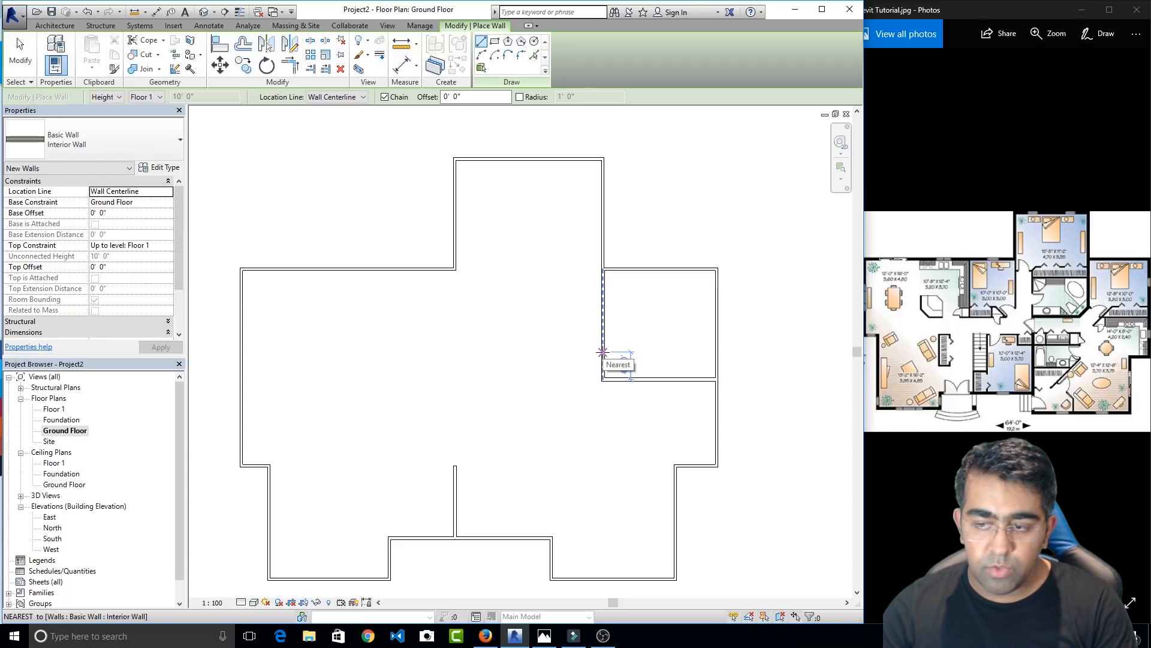
pyautogui.click(603, 352)
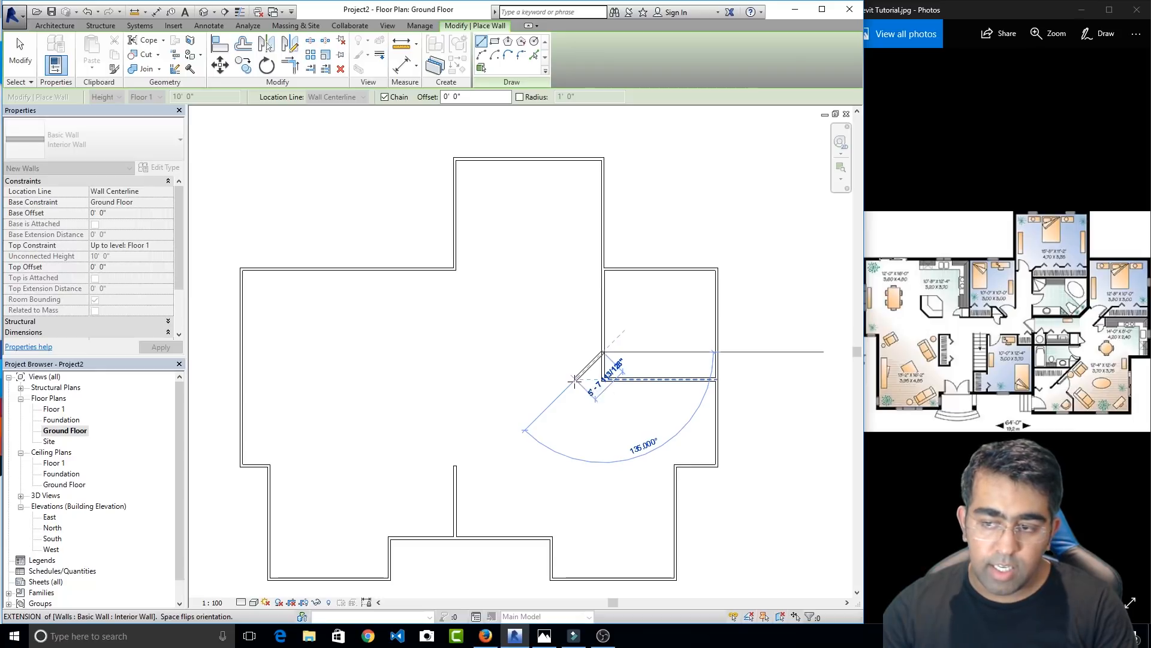
pyautogui.click(575, 379)
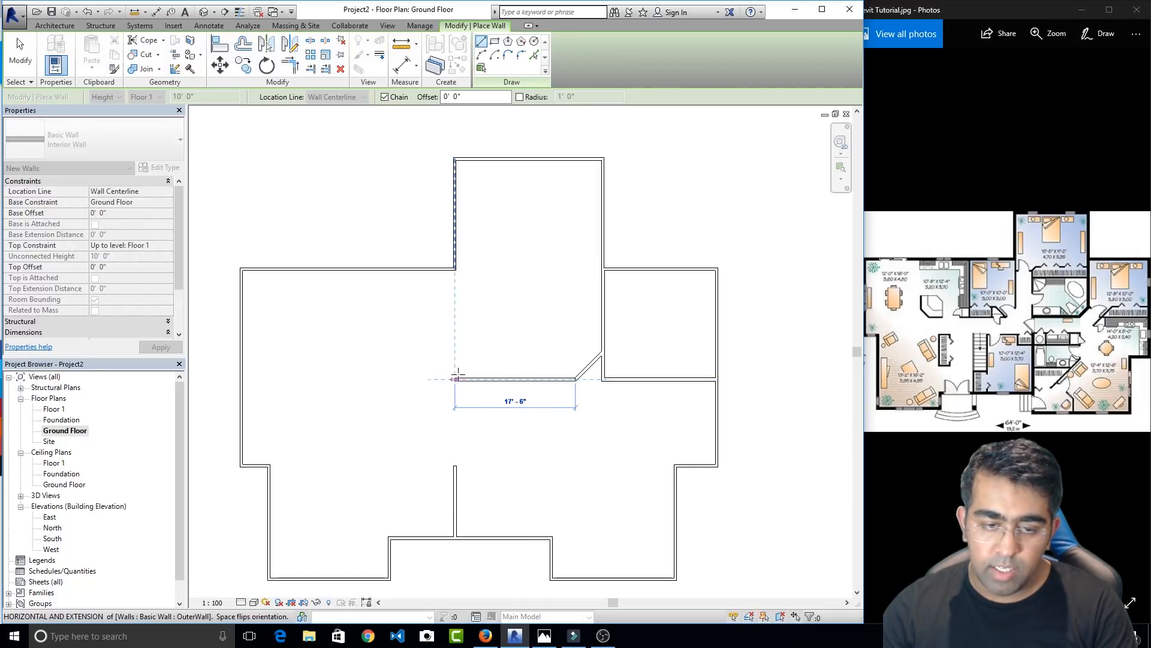
pyautogui.click(457, 376)
pyautogui.click(457, 271)
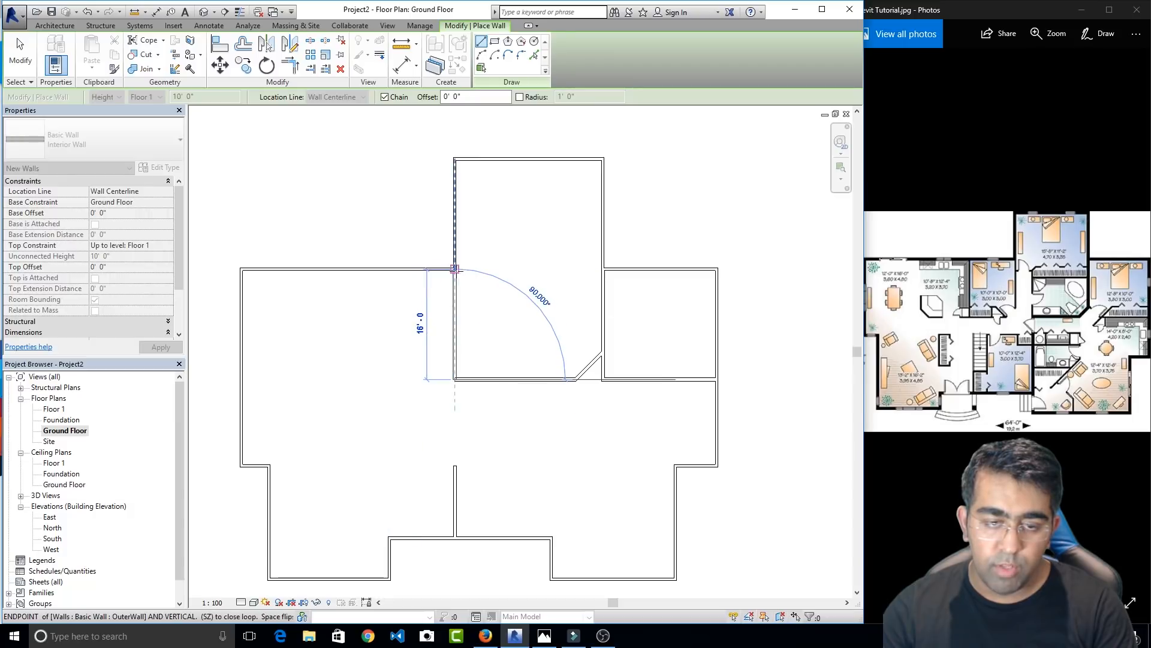
pyautogui.press('Escape')
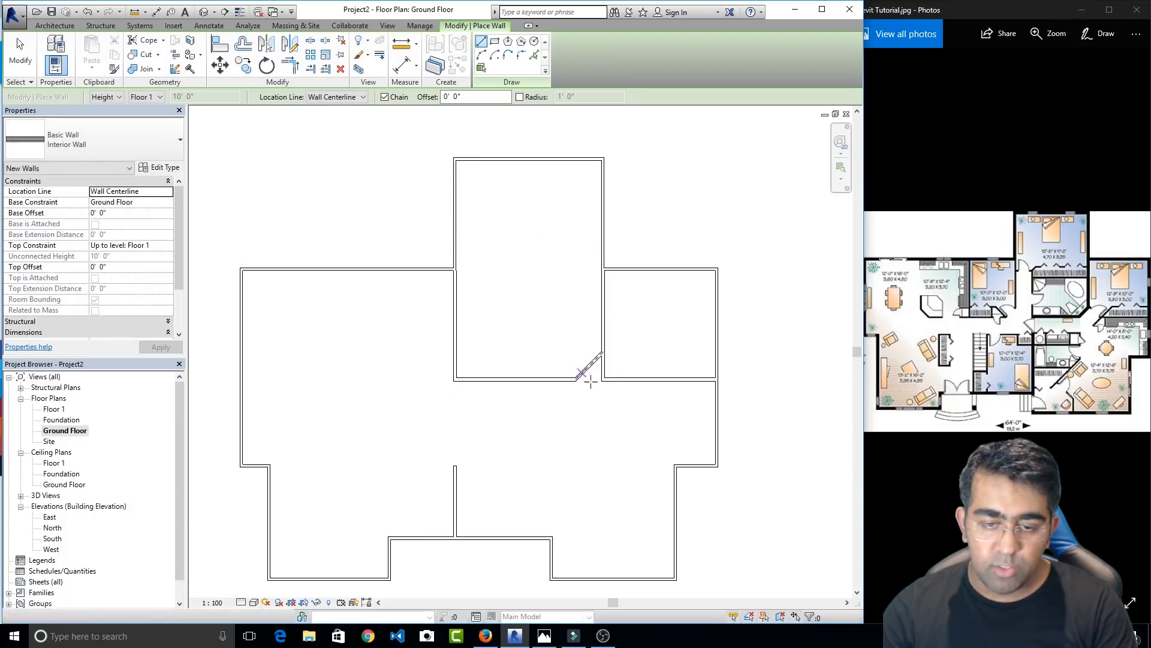
pyautogui.scroll(3, 603, 368)
pyautogui.scroll(2, 602, 369)
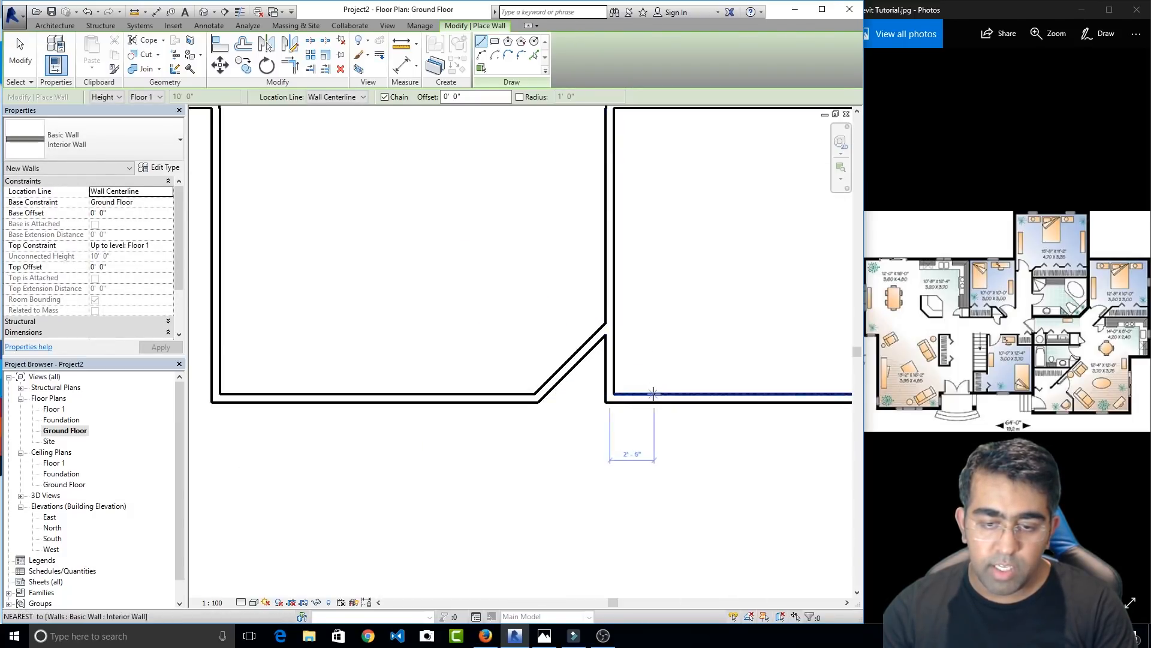
# Draw a diagonal Interior Wall southeast from the existing diagonal's upper end on the northeast room's west wall to the room's south wall
pyautogui.press('Escape')
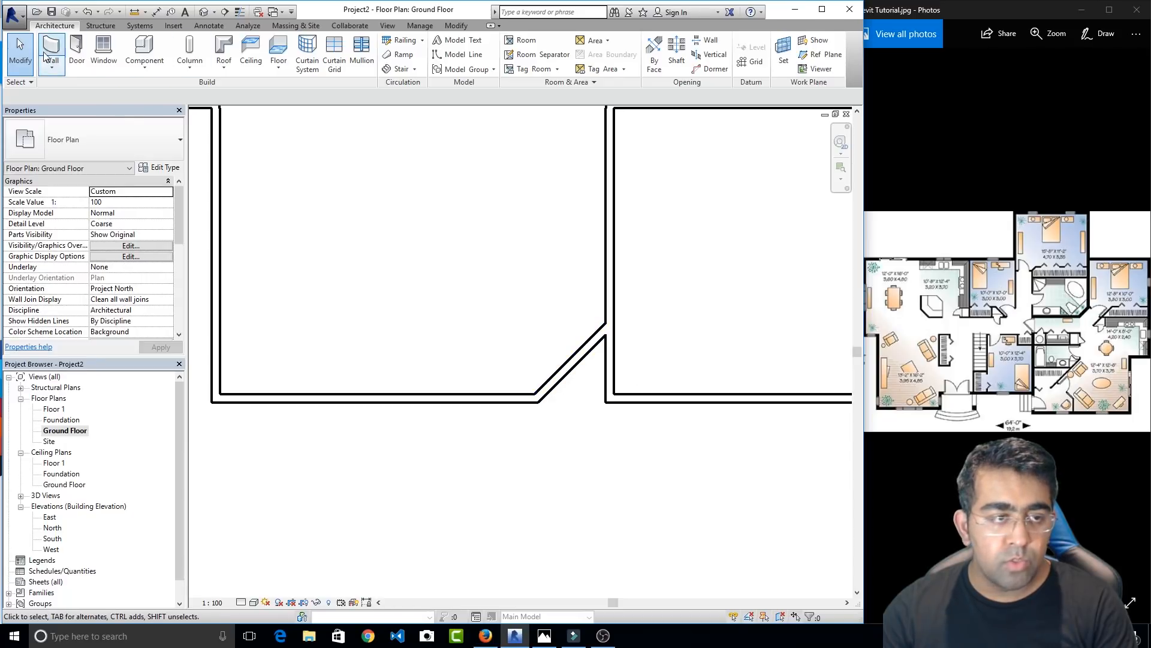
pyautogui.press('w')
pyautogui.press('a')
pyautogui.click(610, 325)
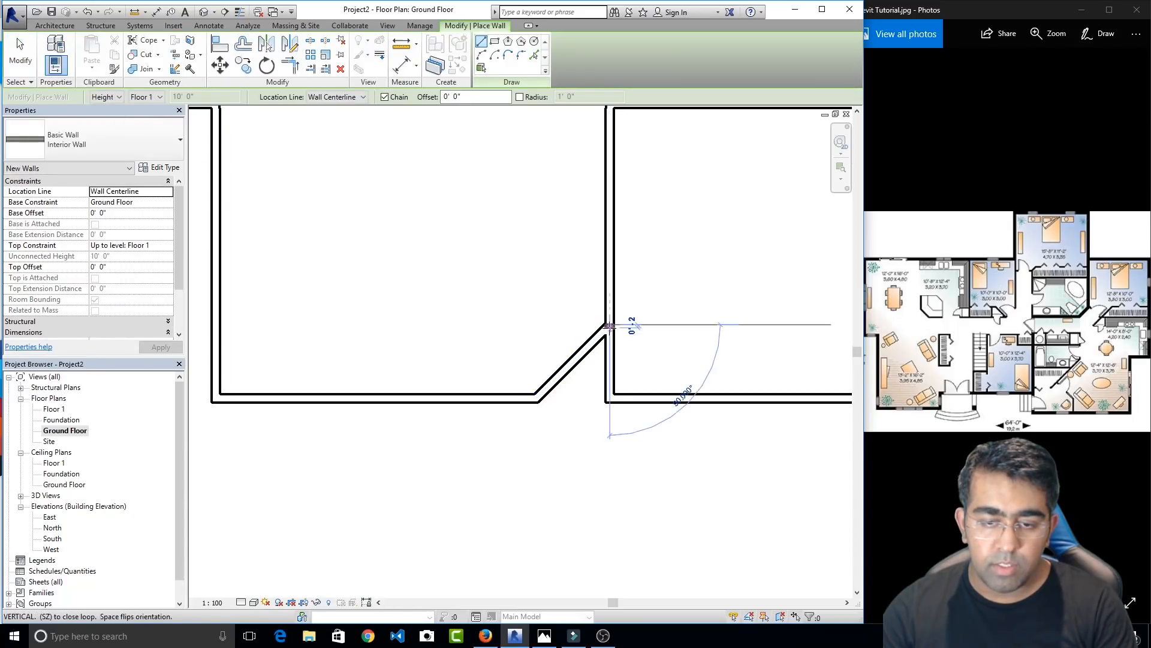
pyautogui.click(685, 397)
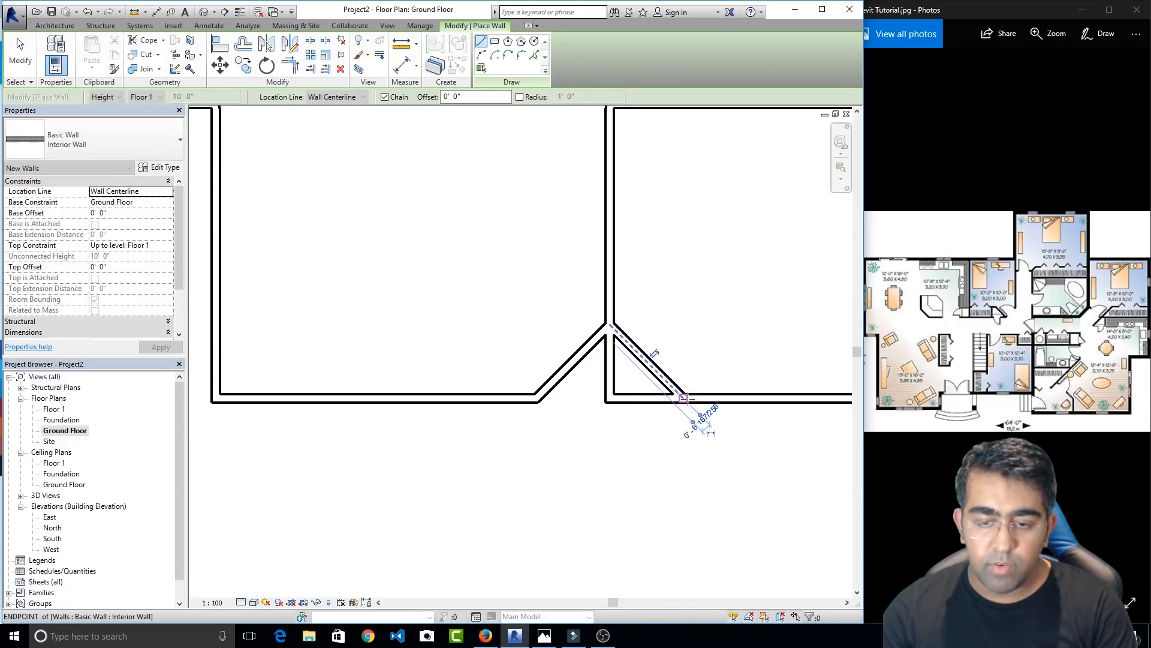
pyautogui.press('Escape')
pyautogui.press('Escape')
# Trim the northeast room's west and south walls back to the new diagonal wall, removing the leftover corner below it
pyautogui.click(612, 367)
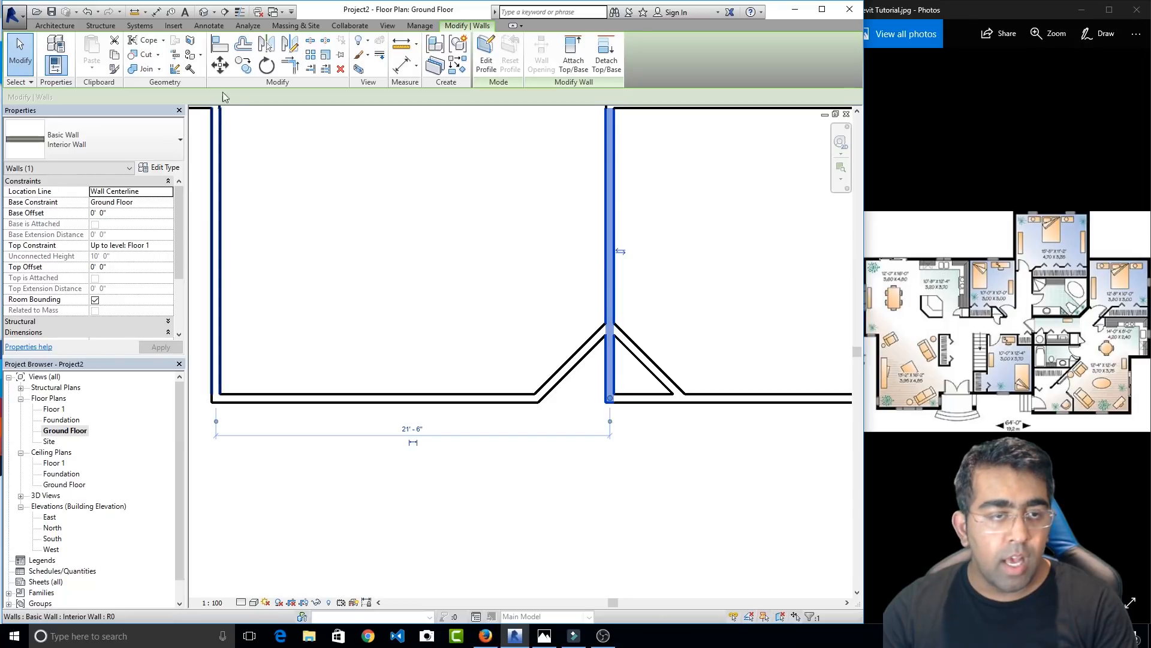
pyautogui.click(290, 66)
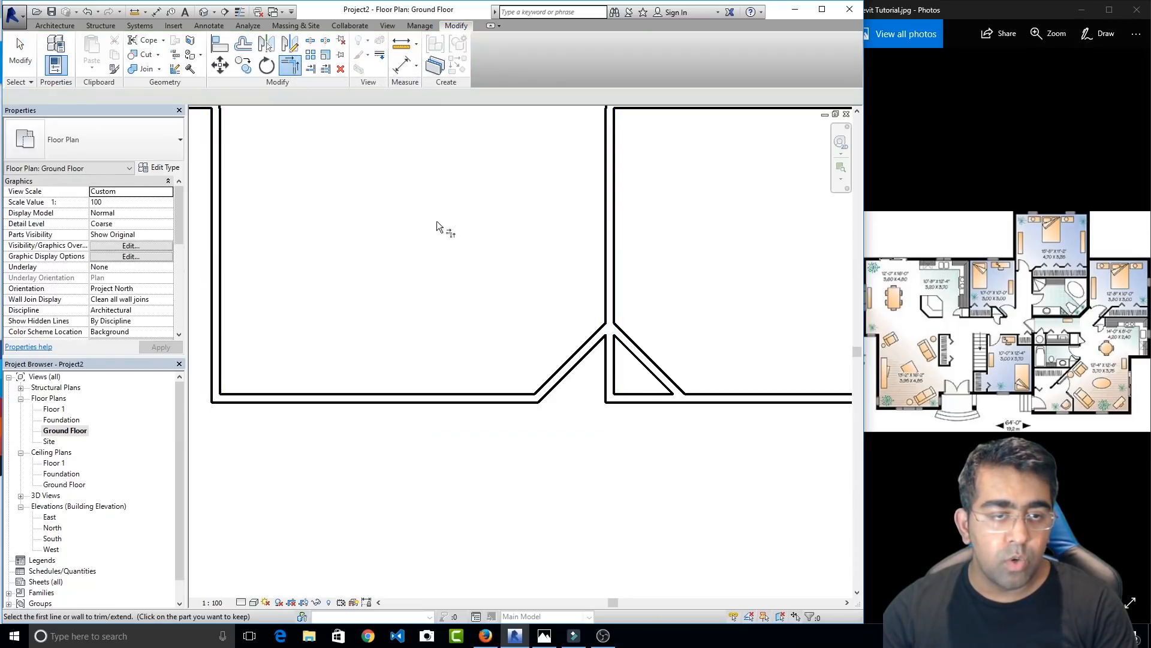
pyautogui.click(641, 353)
pyautogui.click(606, 293)
pyautogui.click(708, 398)
pyautogui.click(674, 374)
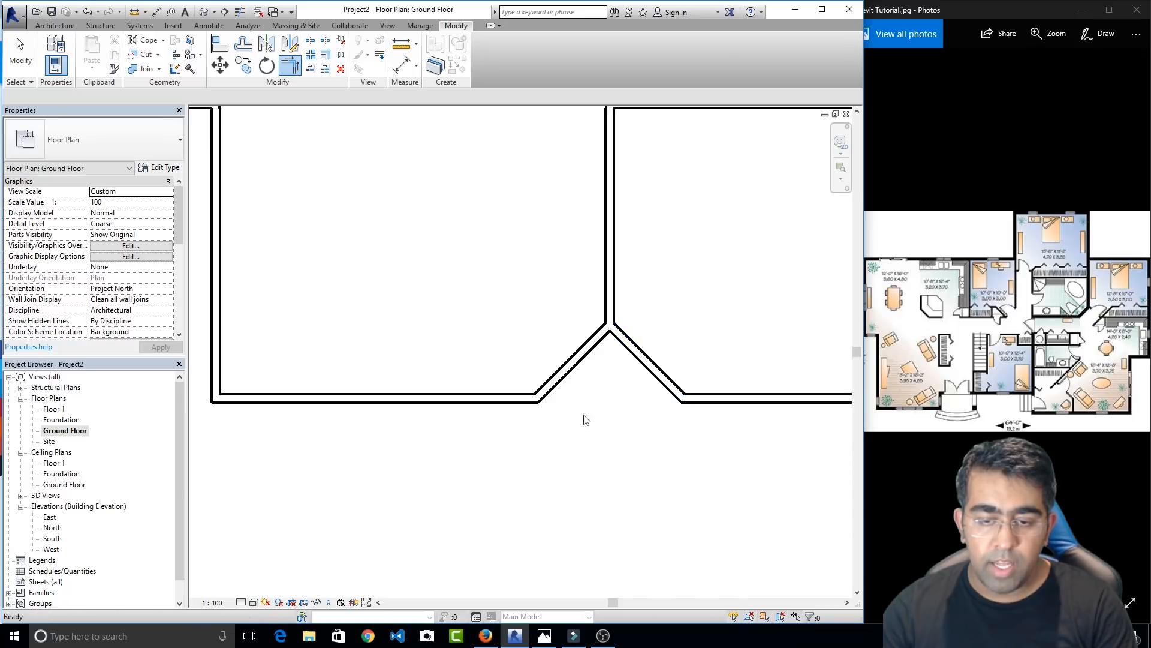
pyautogui.press('Escape')
# Move the vertical Interior Wall below the northern projection's southwest corner about 5'-0" east
pyautogui.scroll(-2, 526, 393)
pyautogui.moveTo(618, 371); pyautogui.dragTo(681, 378, button='middle')
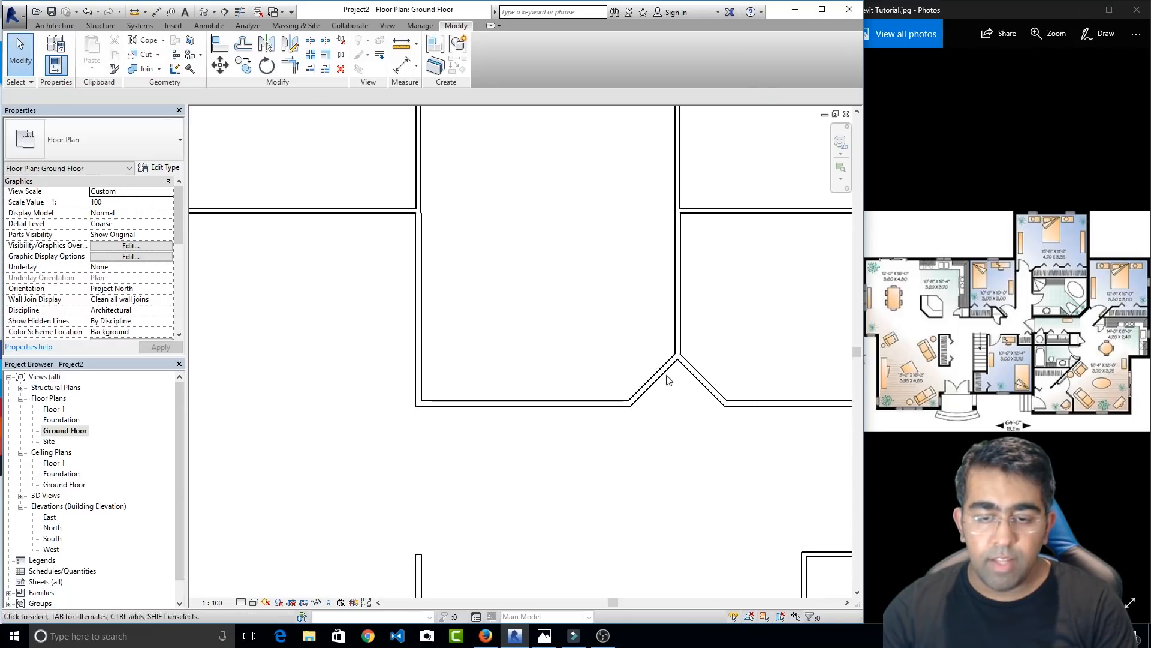
pyautogui.scroll(-1, 625, 378)
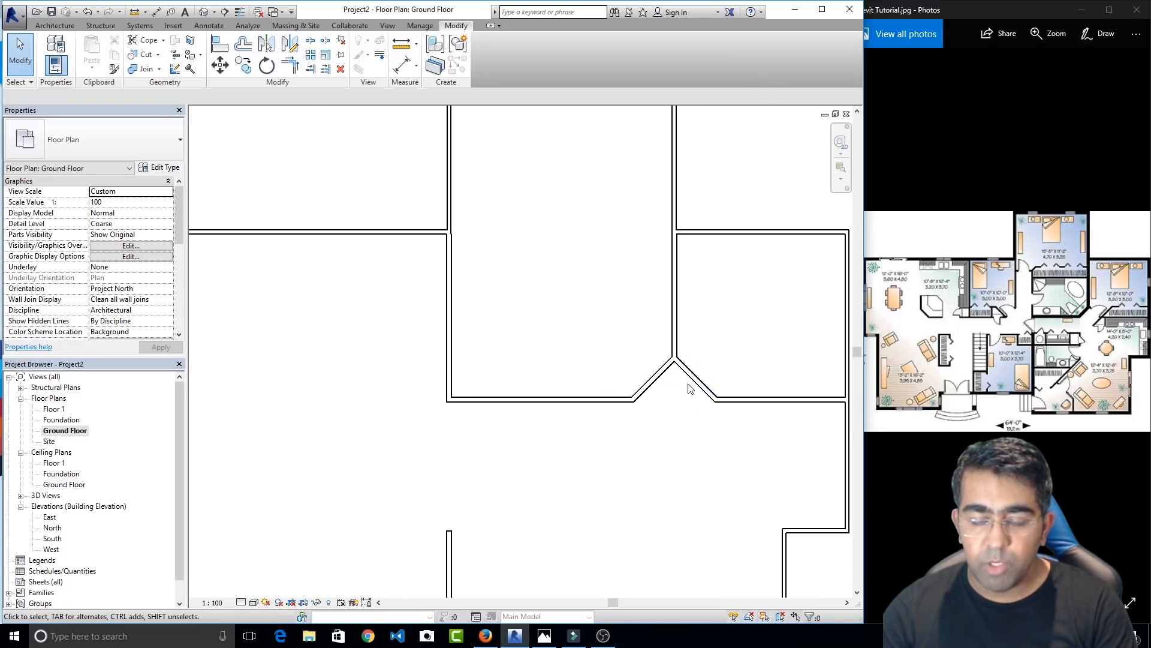
pyautogui.moveTo(563, 354); pyautogui.dragTo(535, 436, button='middle')
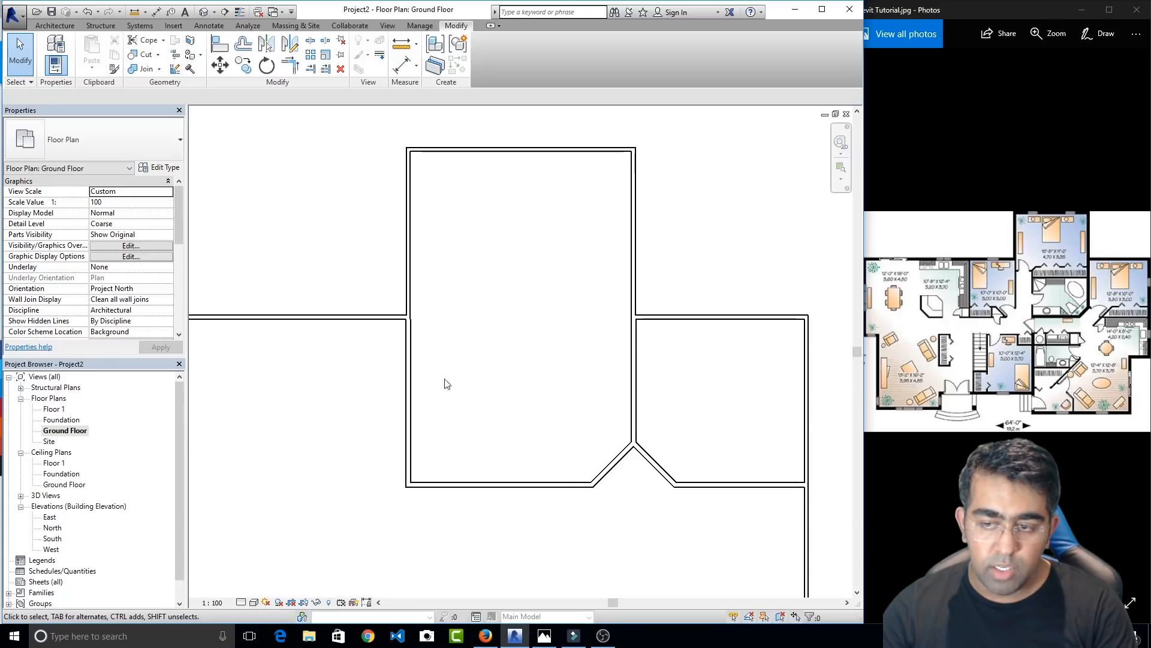
pyautogui.click(411, 348)
pyautogui.moveTo(413, 349); pyautogui.dragTo(465, 350)
pyautogui.click(404, 362)
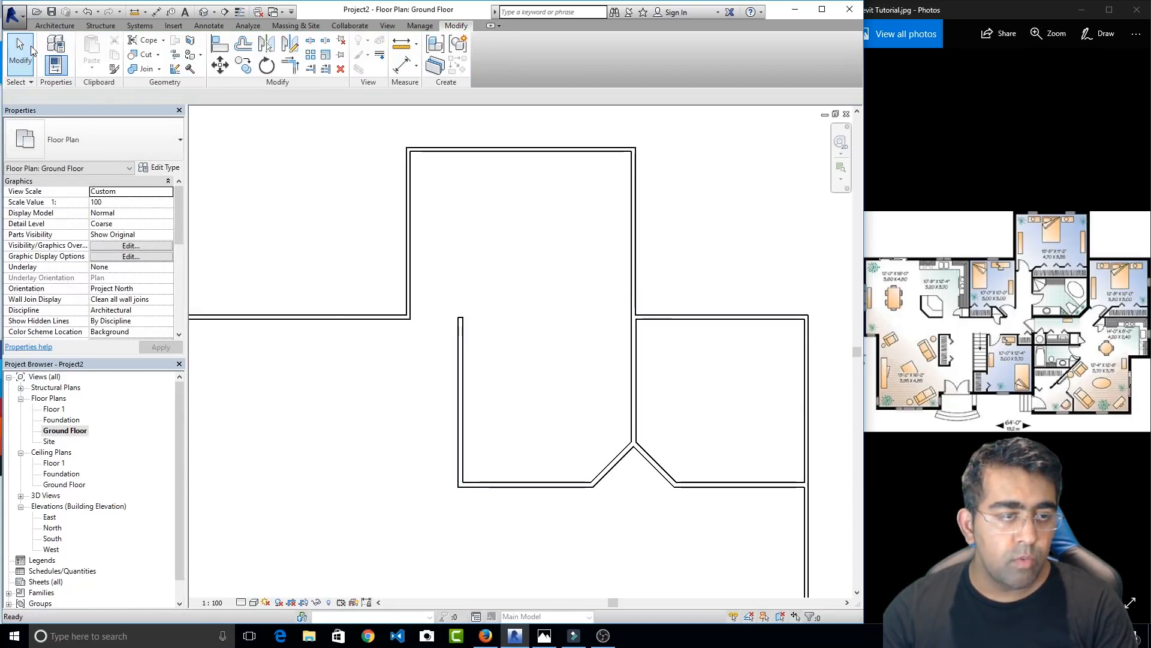
# Draw a 2'-6" horizontal Interior Wall east from the northern projection's southwest corner toward the moved vertical wall
pyautogui.click(52, 26)
pyautogui.click(51, 48)
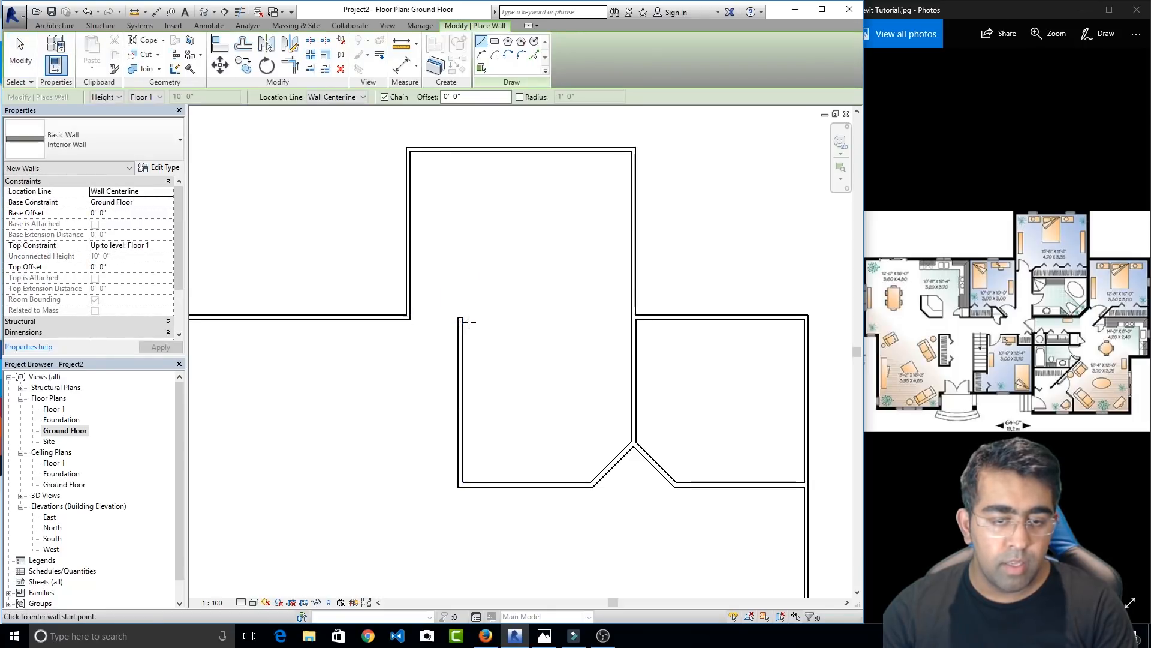
pyautogui.click(433, 317)
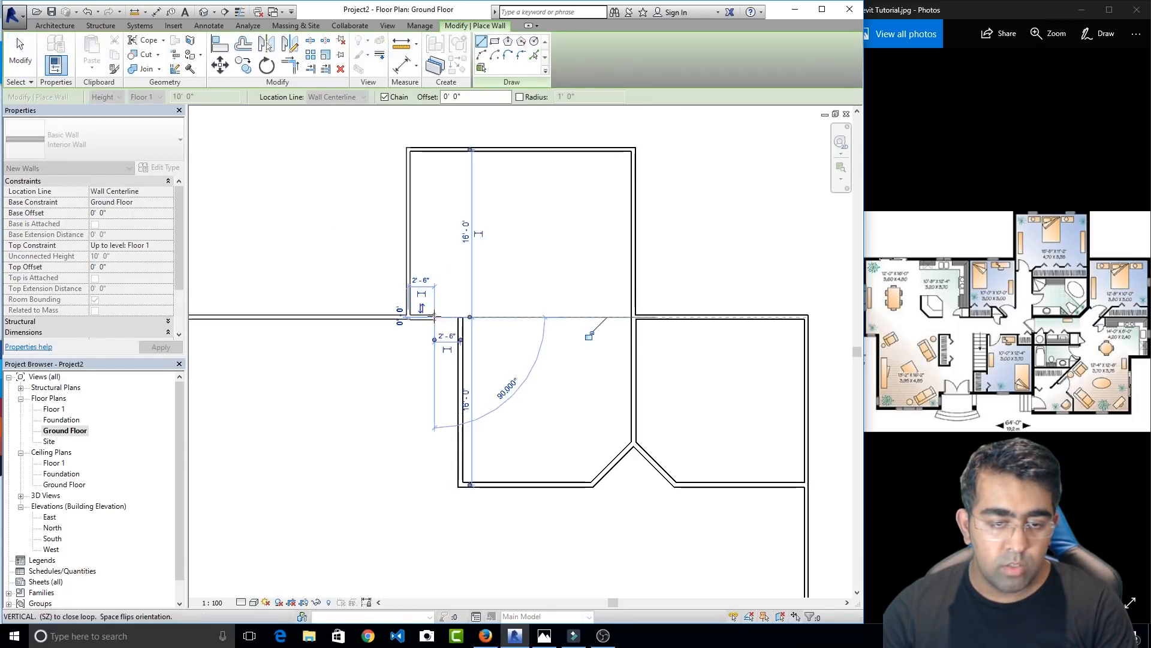
pyautogui.press('Escape')
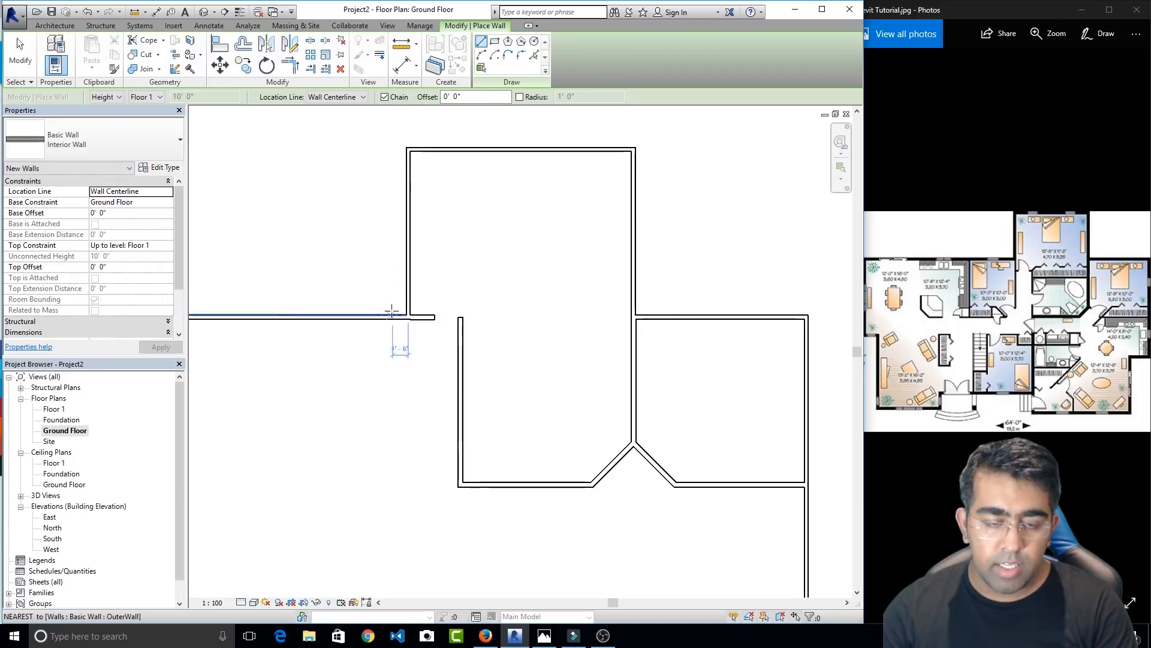
# Extend the short horizontal Interior Wall to form a corner with the moved vertical wall using Trim/Extend to Corner
pyautogui.scroll(3, 393, 316)
pyautogui.scroll(2, 392, 316)
pyautogui.press('Escape')
pyautogui.click(543, 292)
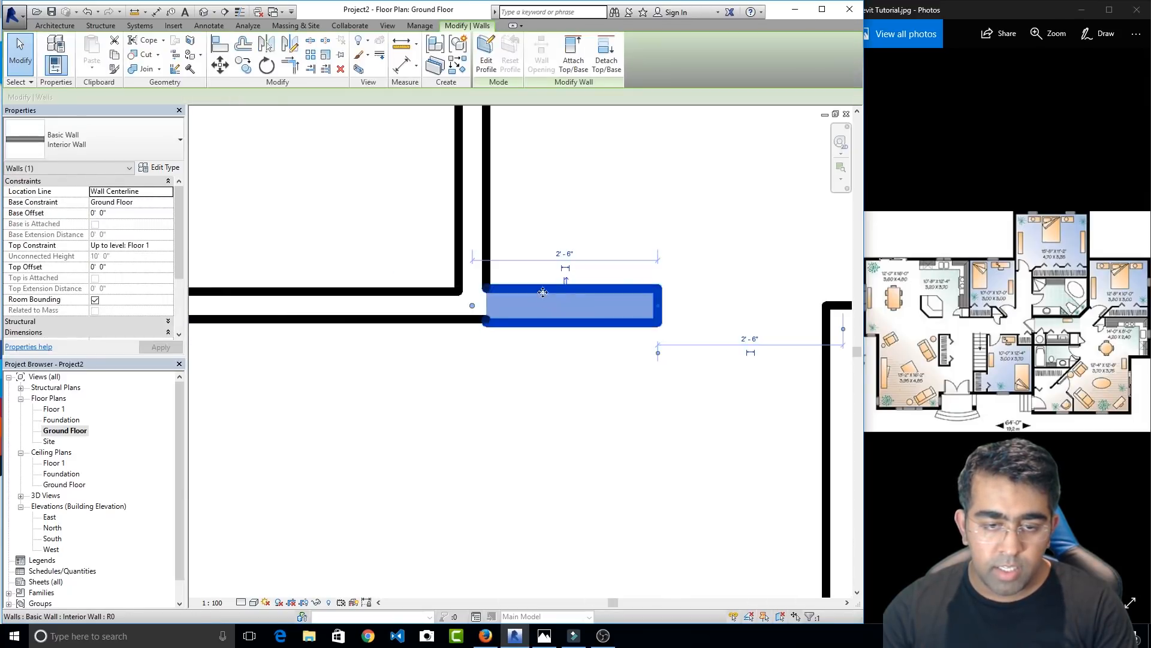
pyautogui.scroll(-2, 508, 332)
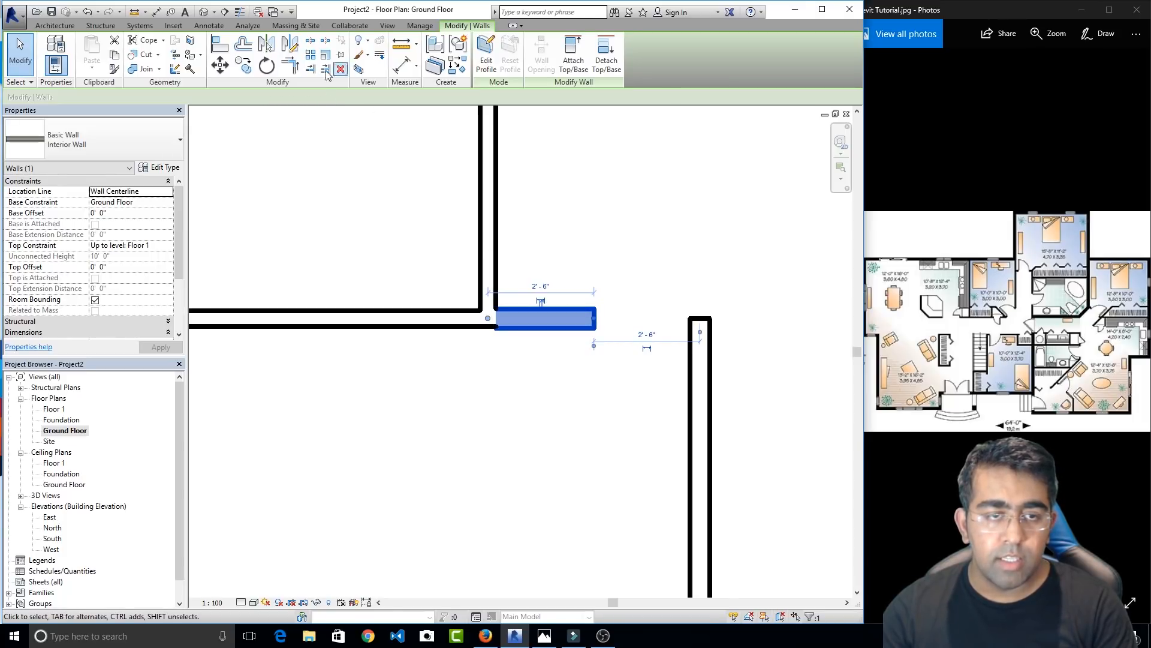
pyautogui.click(290, 66)
pyautogui.click(571, 316)
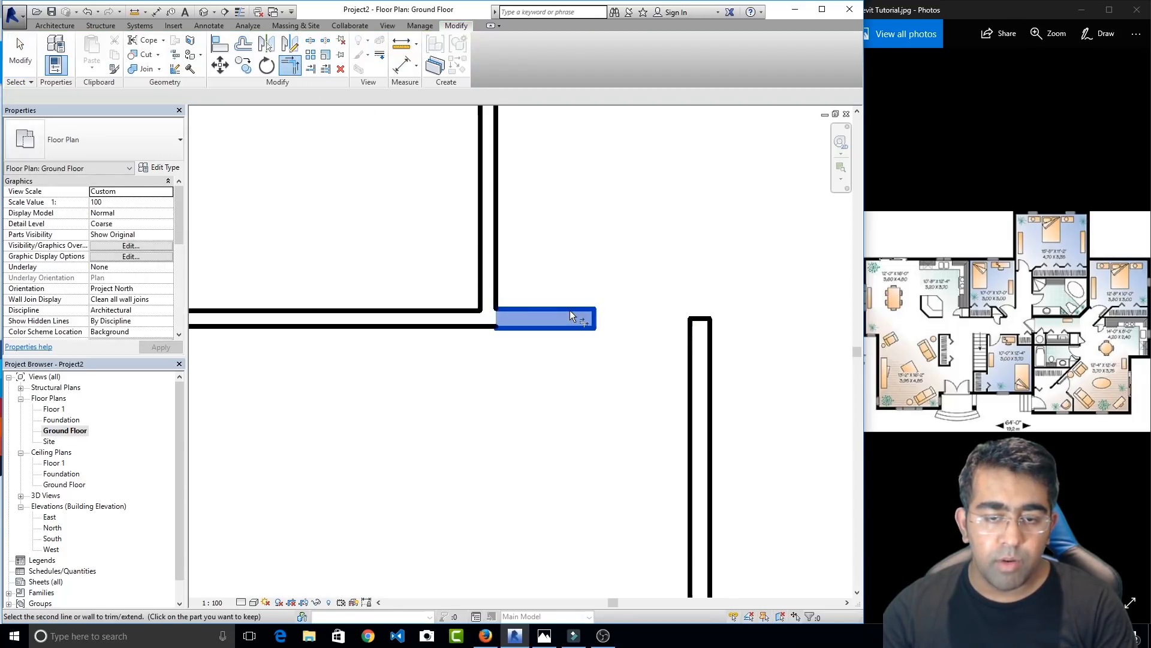
pyautogui.click(706, 347)
pyautogui.press('Escape')
# Flip the orientation of the short Interior Wall linking the projection's southwest corner to the moved vertical wall
pyautogui.click(516, 327)
pyautogui.scroll(4, 498, 330)
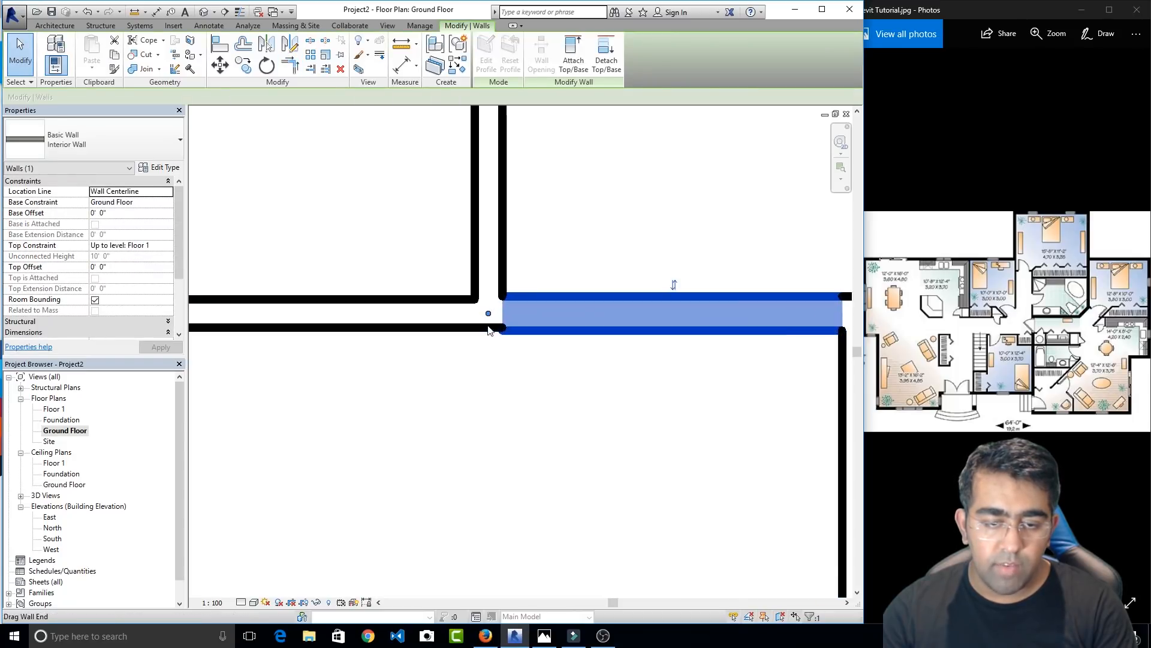
pyautogui.moveTo(714, 295); pyautogui.dragTo(526, 333, button='middle')
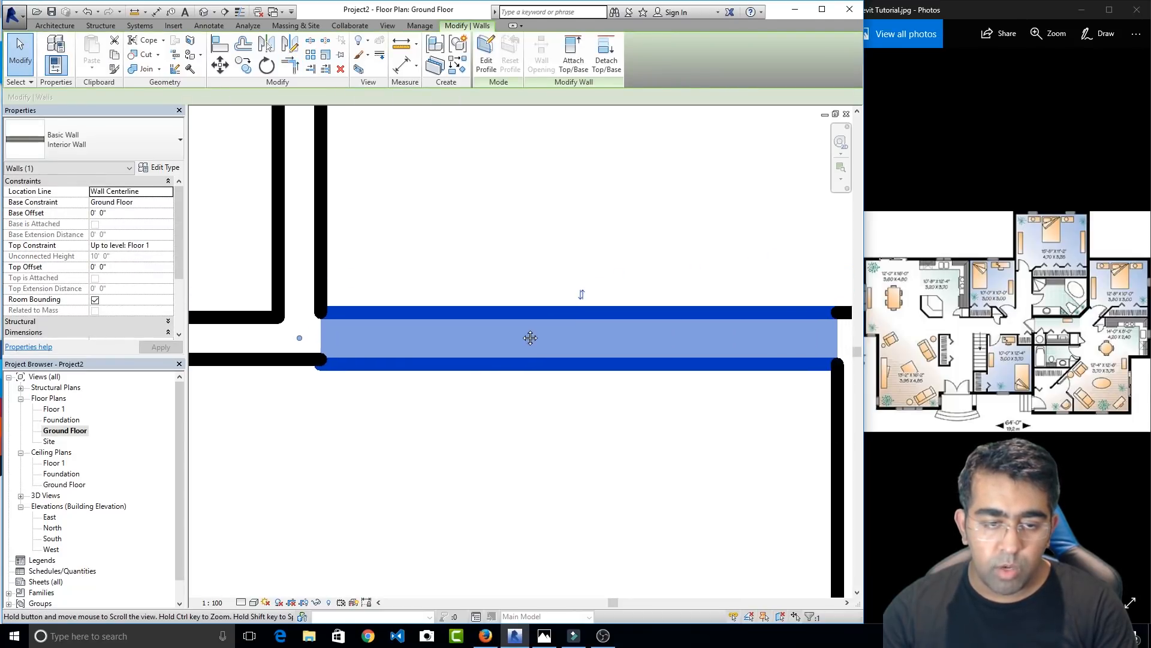
pyautogui.click(583, 296)
pyautogui.scroll(-2, 564, 345)
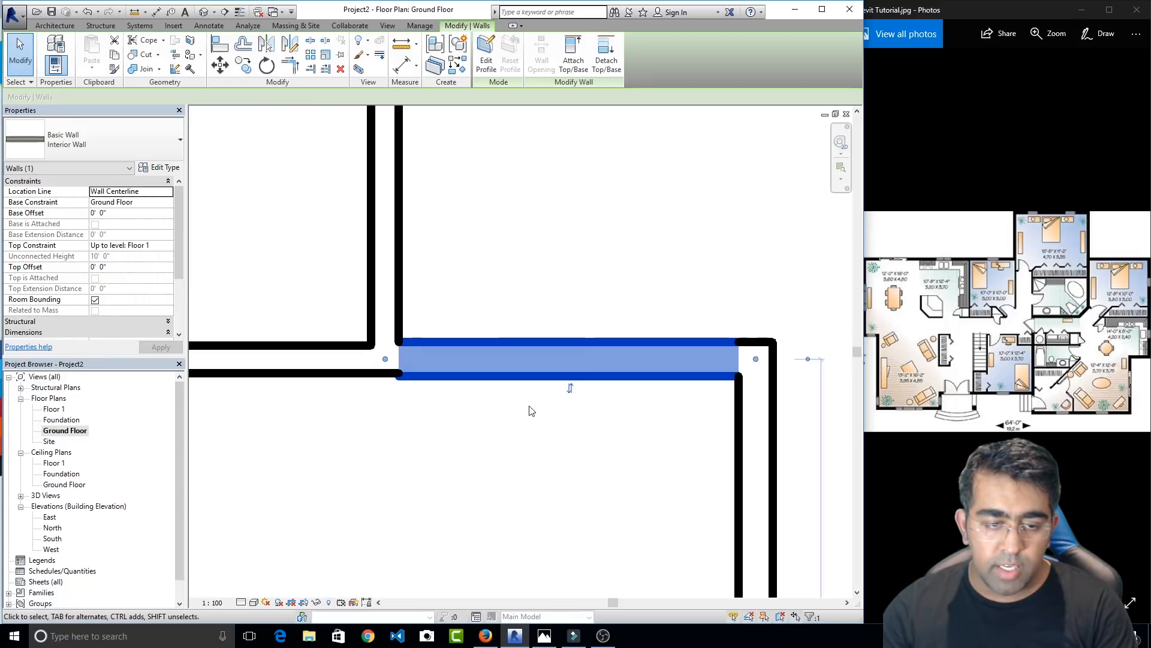
pyautogui.click(517, 418)
pyautogui.click(533, 382)
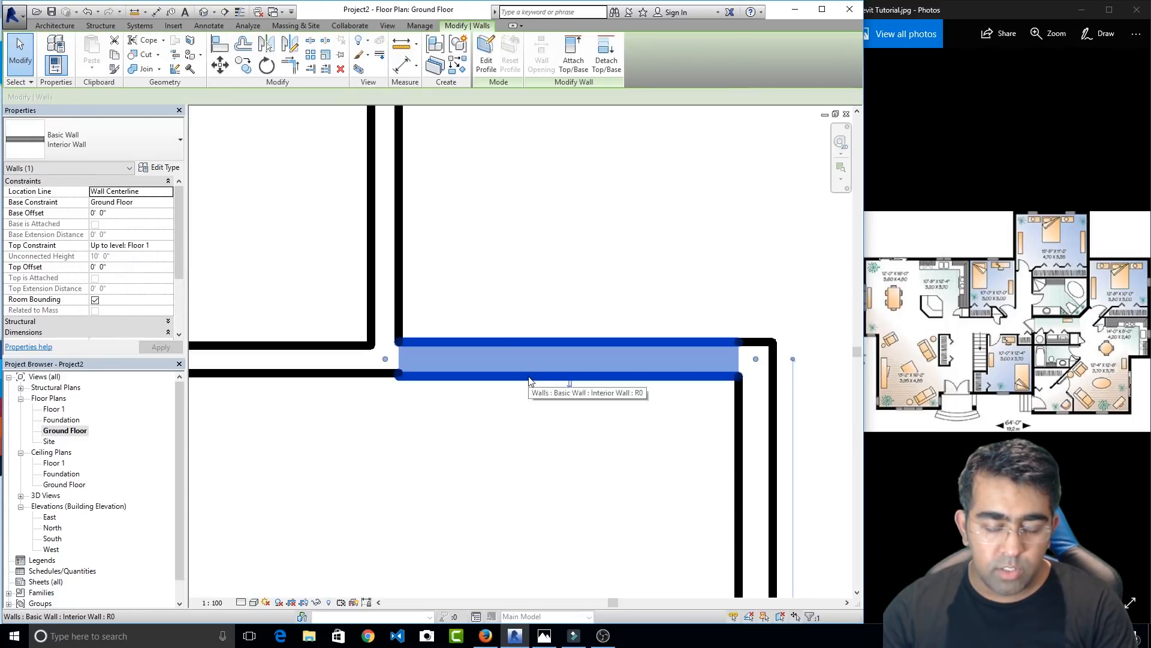
# Extend the north outer wall west of the projection to a corner with the moved vertical Interior Wall
pyautogui.scroll(-3, 519, 389)
pyautogui.click(470, 422)
pyautogui.moveTo(452, 424); pyautogui.dragTo(651, 355, button='middle')
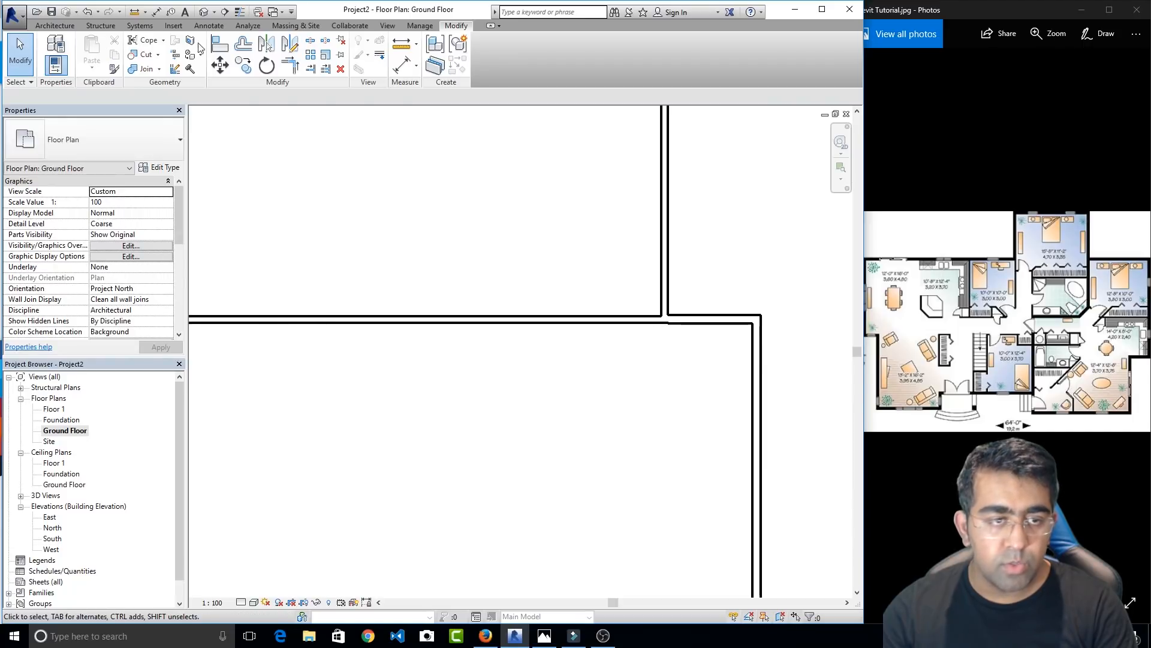
pyautogui.click(298, 65)
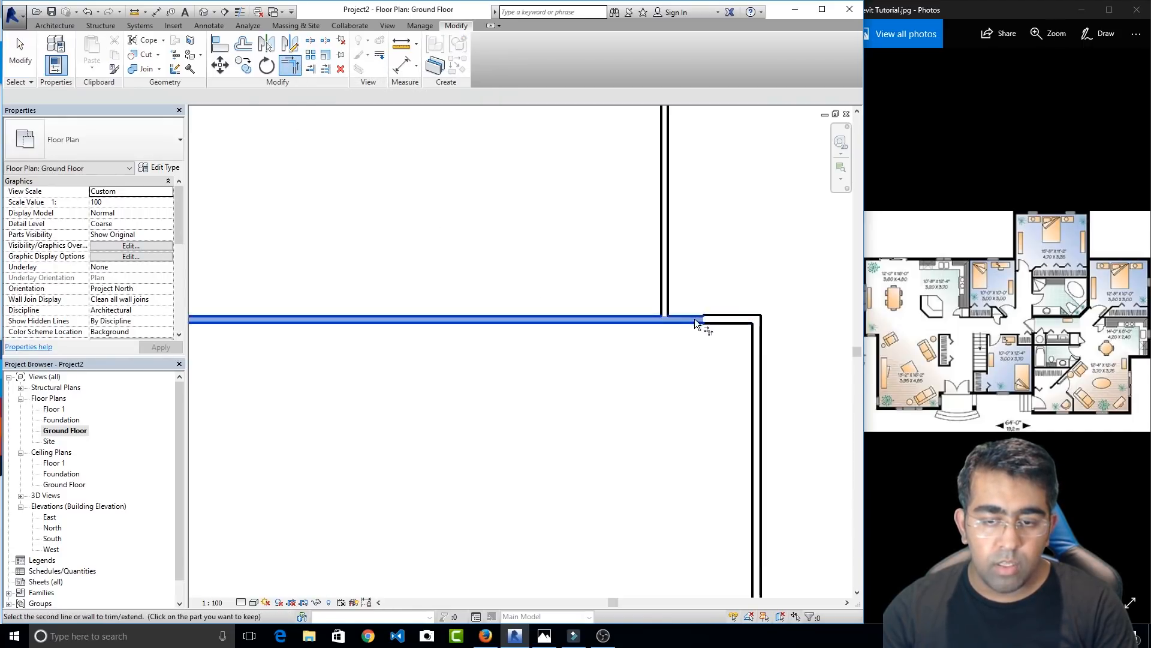
pyautogui.click(725, 322)
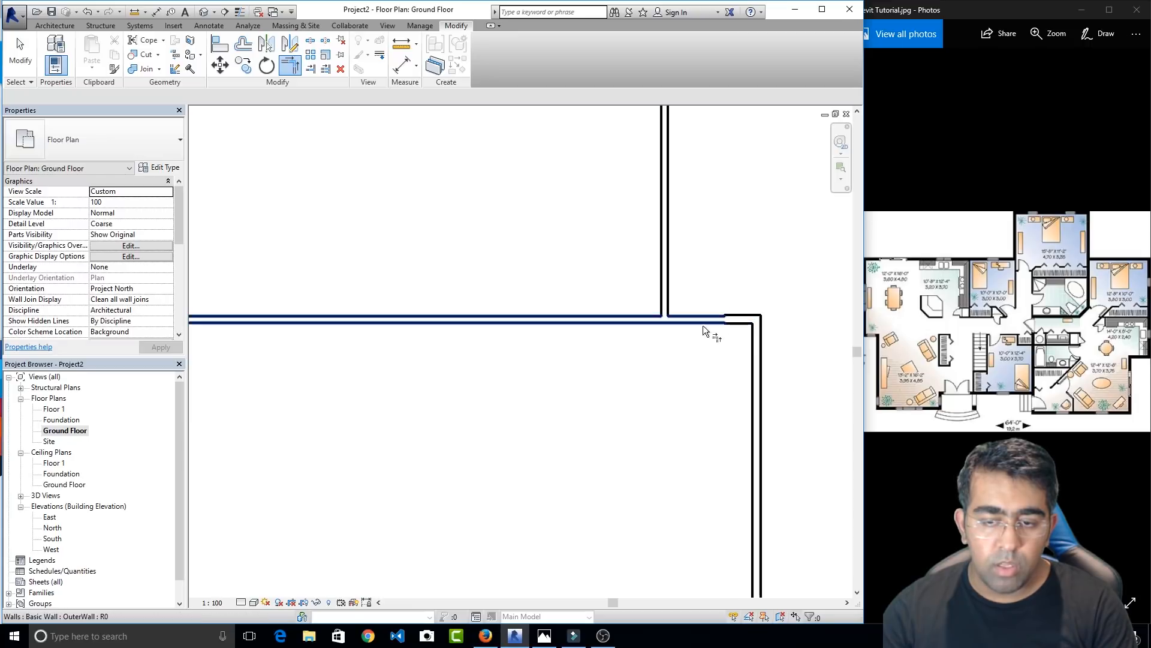
pyautogui.click(756, 355)
pyautogui.press('Escape')
pyautogui.press('Escape')
# Delete the short Interior Wall piece overlapping the extended outer wall at the new corner
pyautogui.scroll(3, 754, 363)
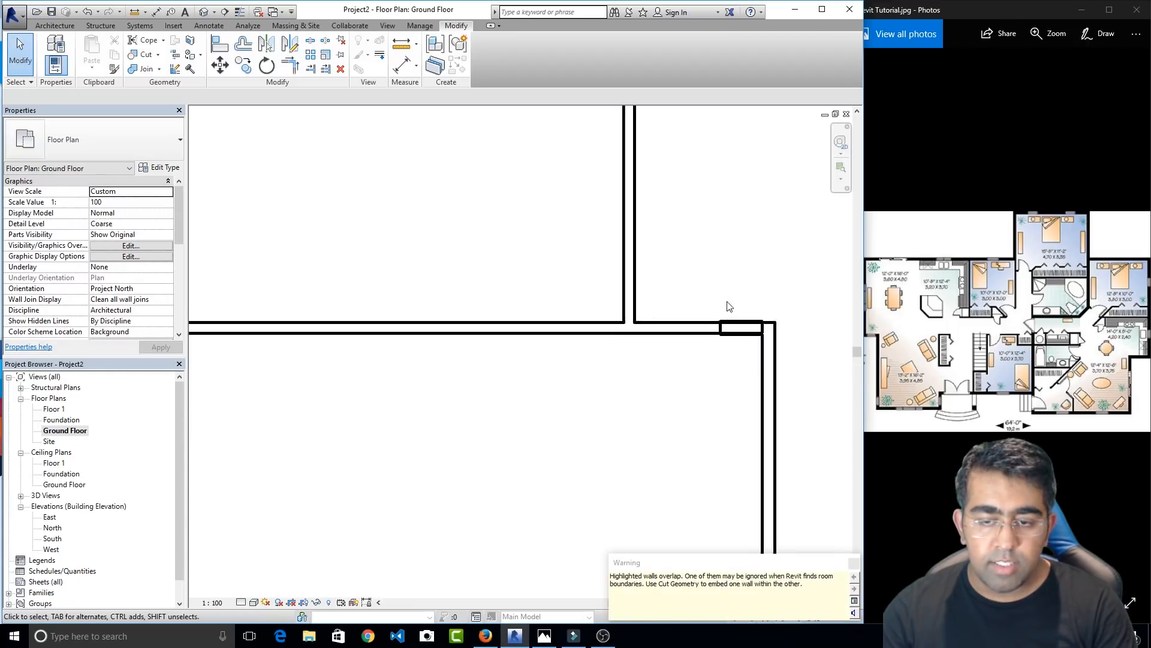
pyautogui.scroll(2, 755, 363)
pyautogui.moveTo(720, 385); pyautogui.dragTo(544, 378, button='middle')
pyautogui.click(543, 355)
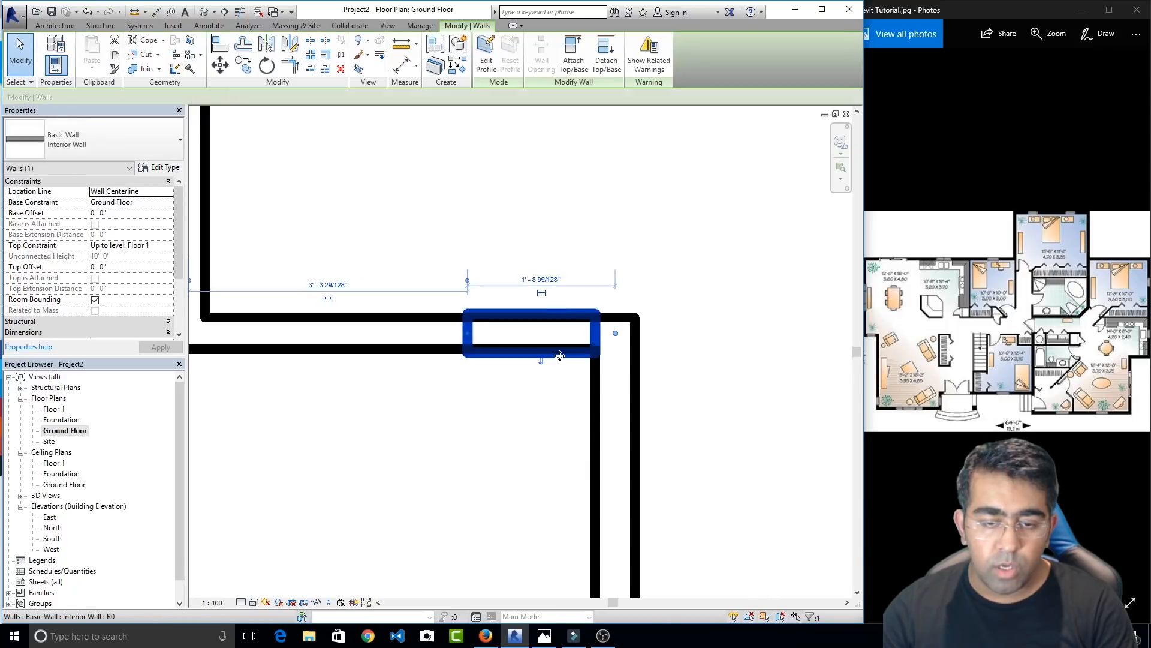
pyautogui.press('Delete')
# Try to trim the northeast room's west Interior Wall and its north outer wall into a corner at the projection's southeast corner
pyautogui.scroll(-3, 507, 384)
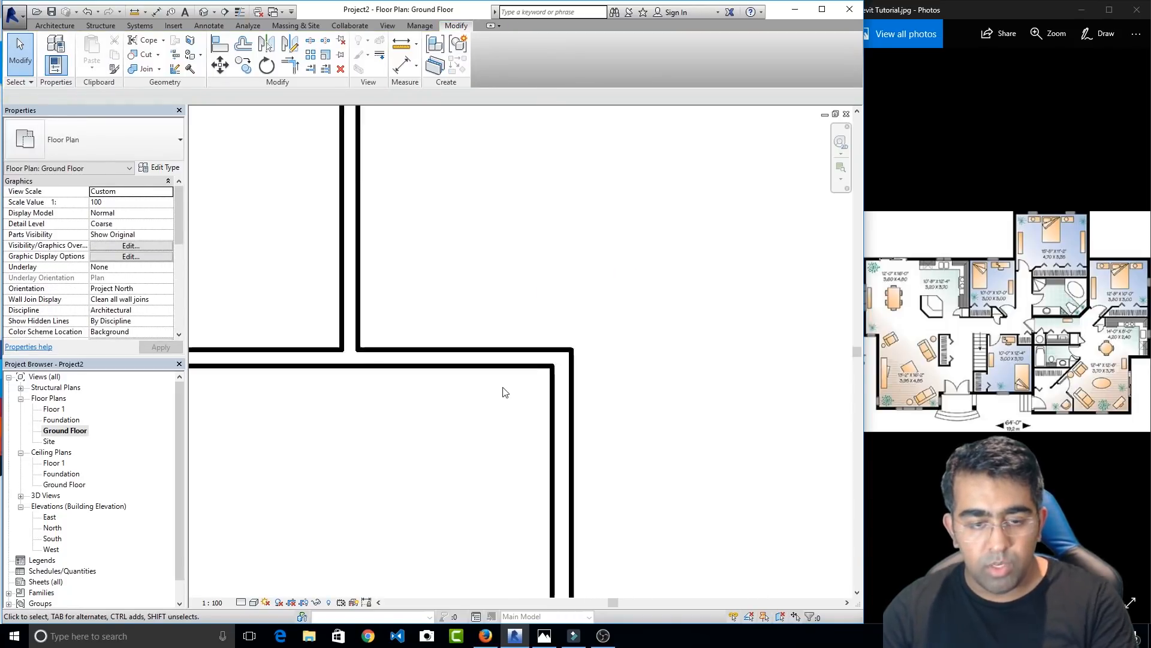
pyautogui.moveTo(545, 382); pyautogui.dragTo(584, 355, button='middle')
pyautogui.scroll(-3, 493, 356)
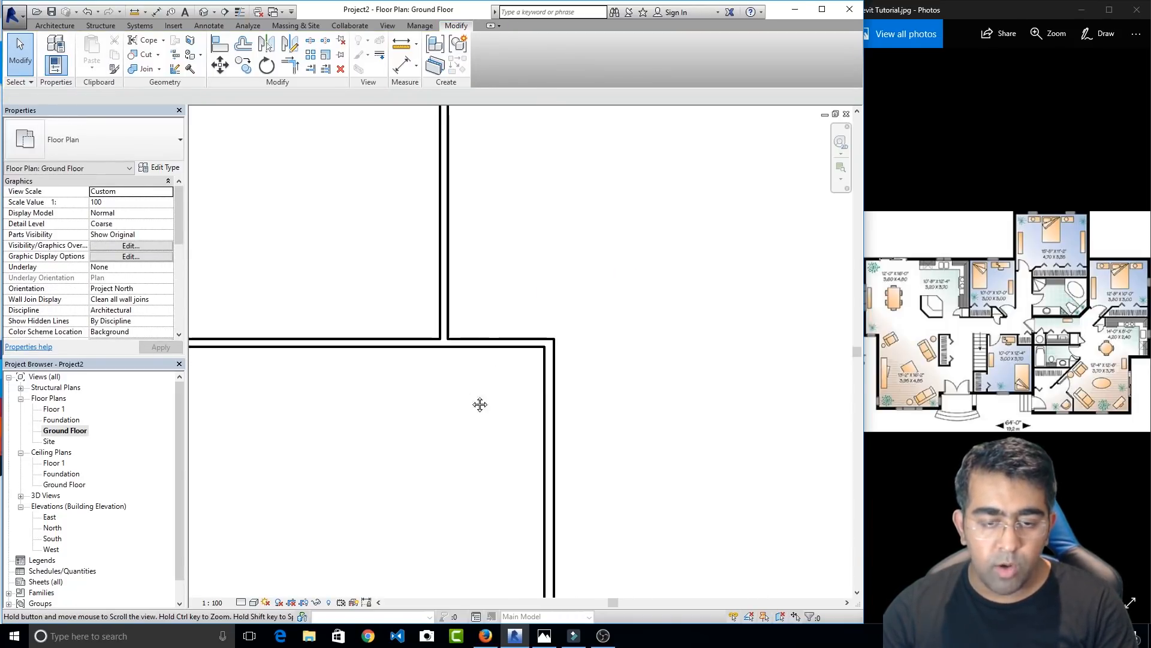
pyautogui.moveTo(480, 403); pyautogui.dragTo(603, 277, button='middle')
pyautogui.scroll(-2, 648, 242)
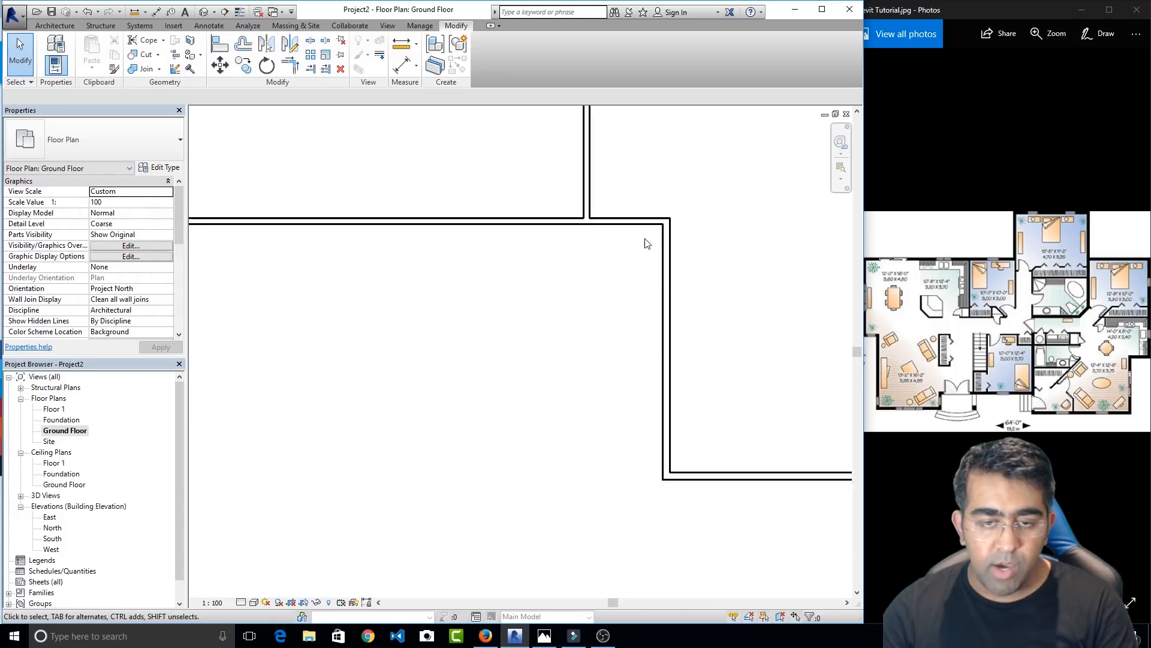
pyautogui.moveTo(587, 353); pyautogui.dragTo(432, 419, button='middle')
pyautogui.scroll(-1, 410, 421)
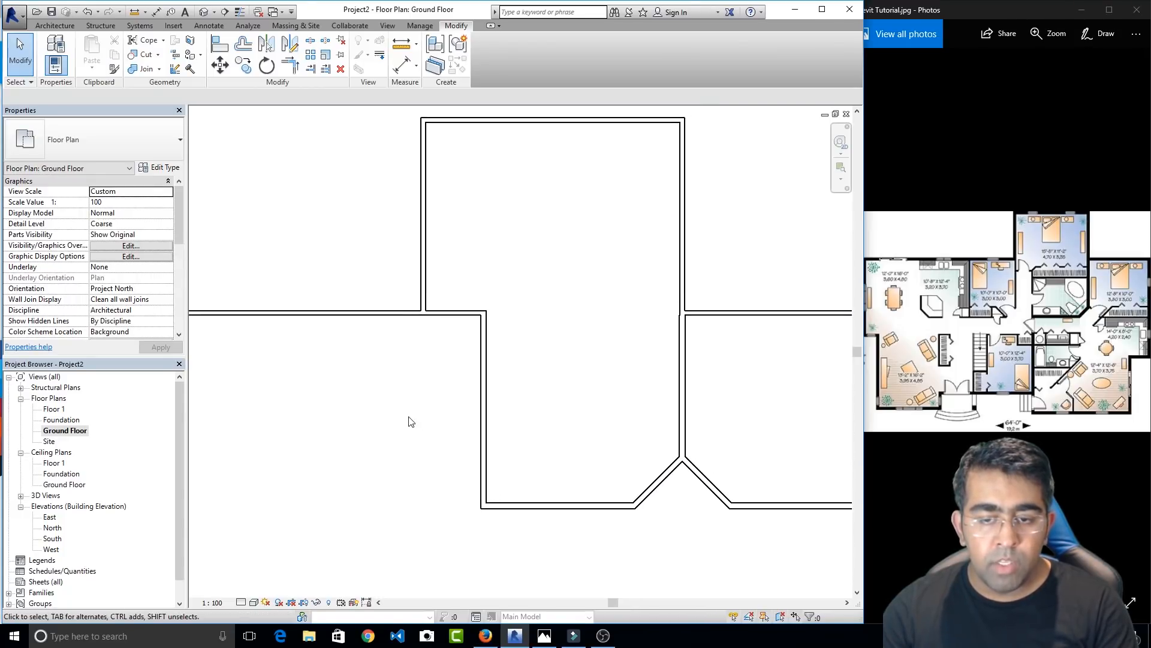
pyautogui.scroll(4, 686, 320)
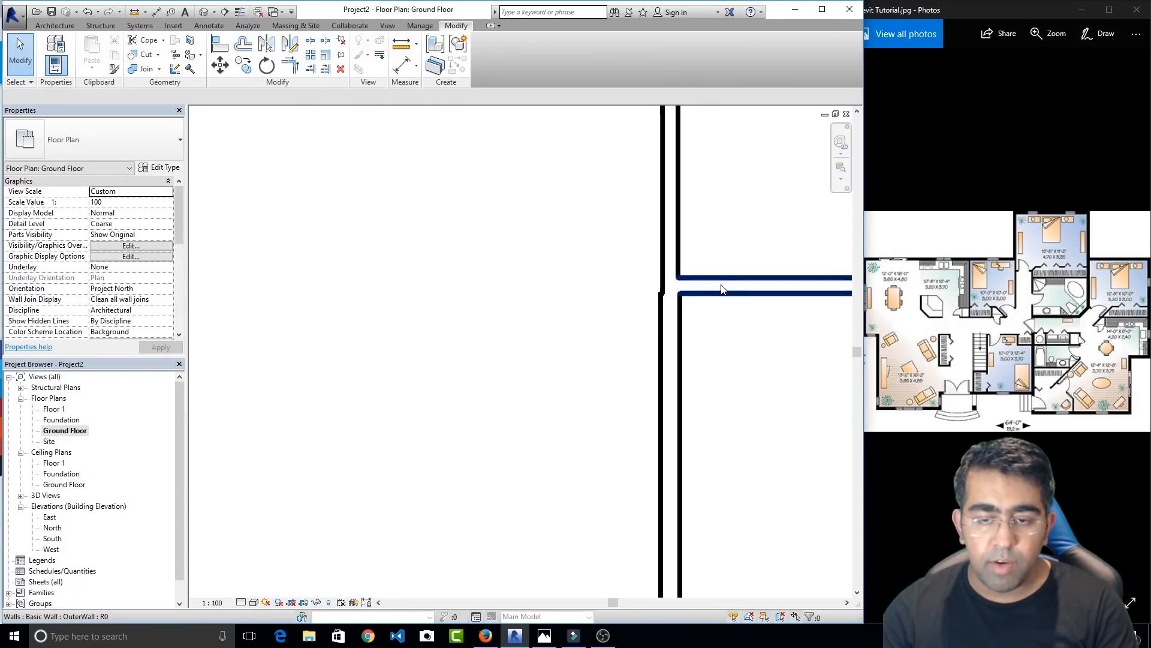
pyautogui.moveTo(666, 353); pyautogui.dragTo(532, 437, button='middle')
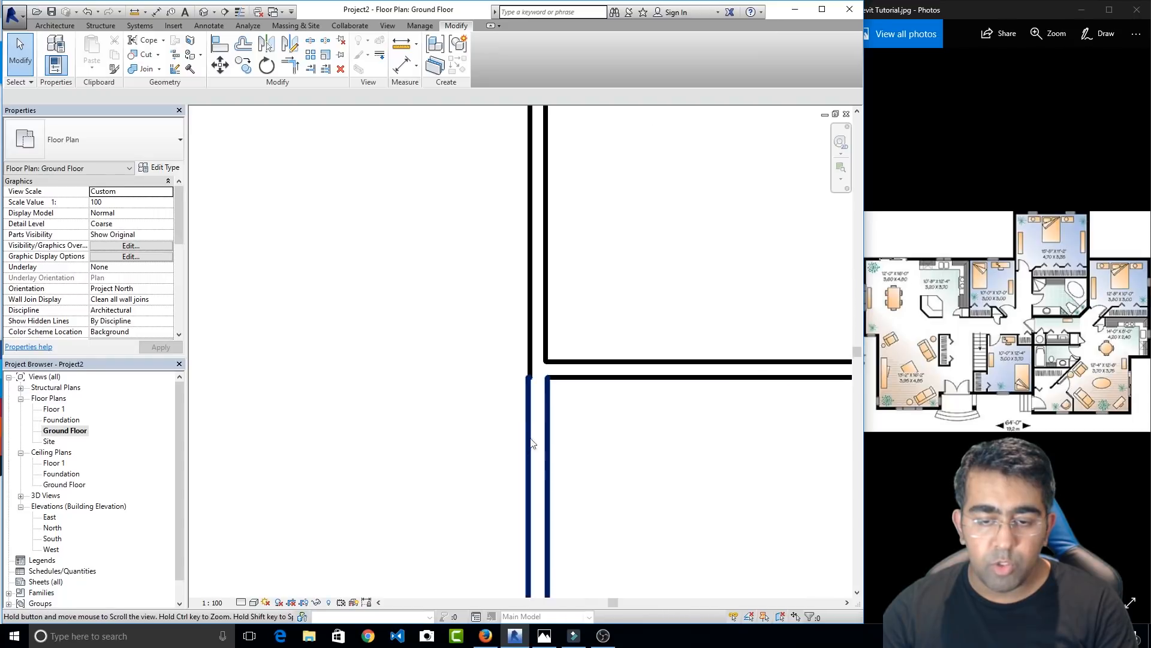
pyautogui.click(283, 71)
pyautogui.click(541, 401)
pyautogui.click(621, 360)
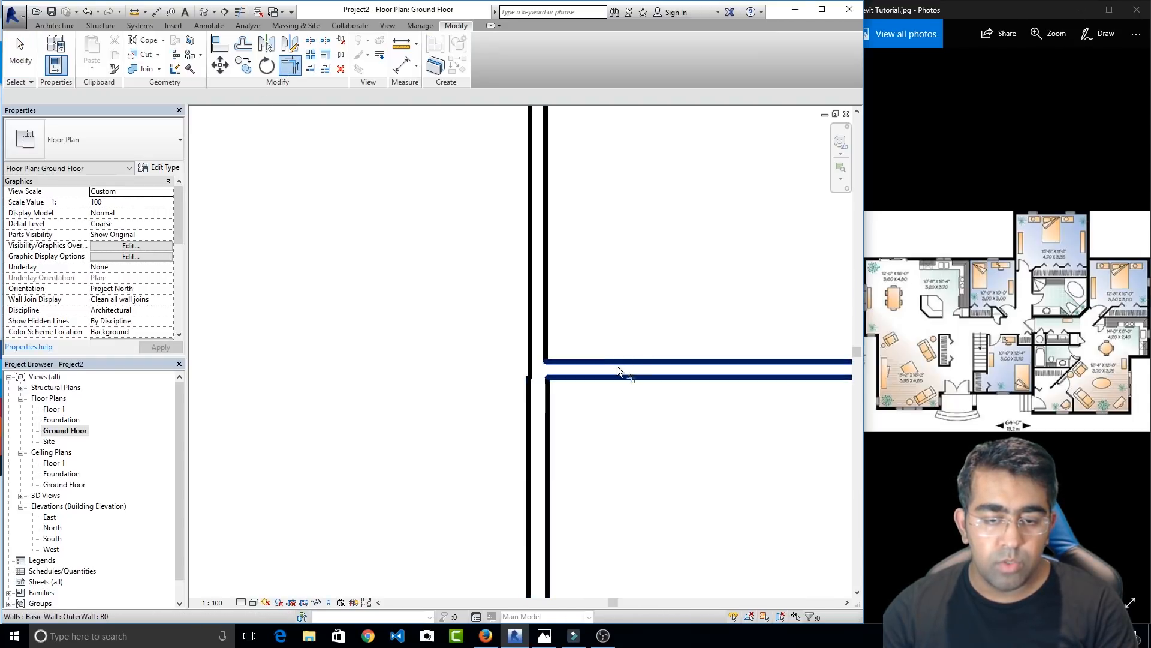
pyautogui.click(617, 365)
pyautogui.click(536, 411)
pyautogui.click(532, 417)
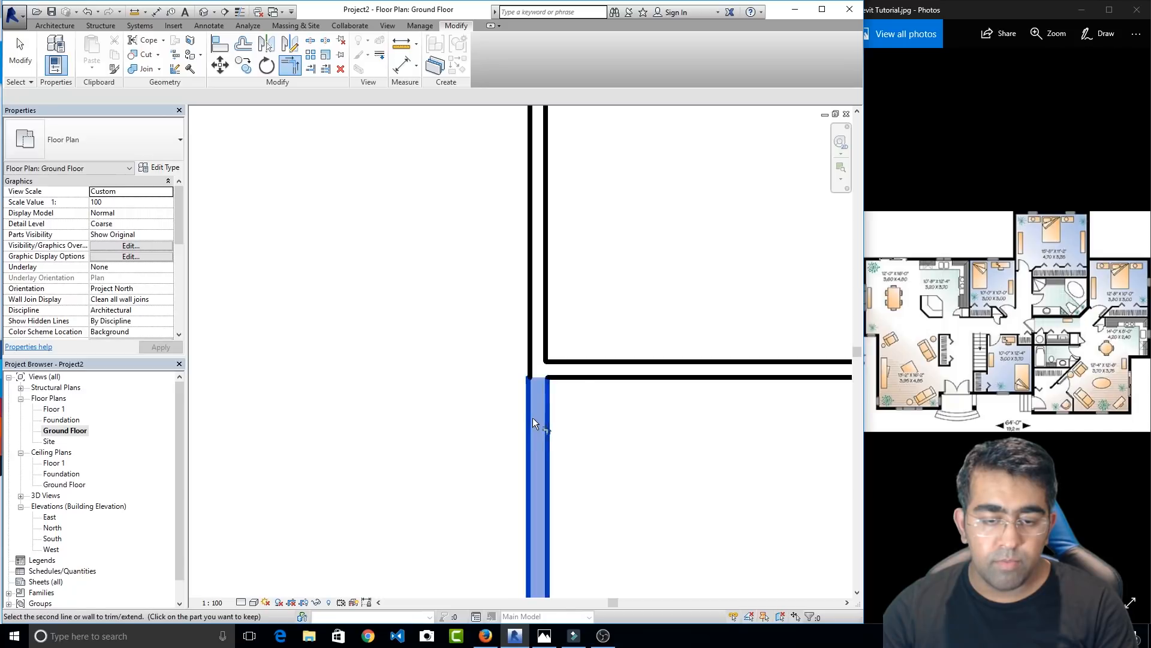
pyautogui.scroll(-5, 587, 369)
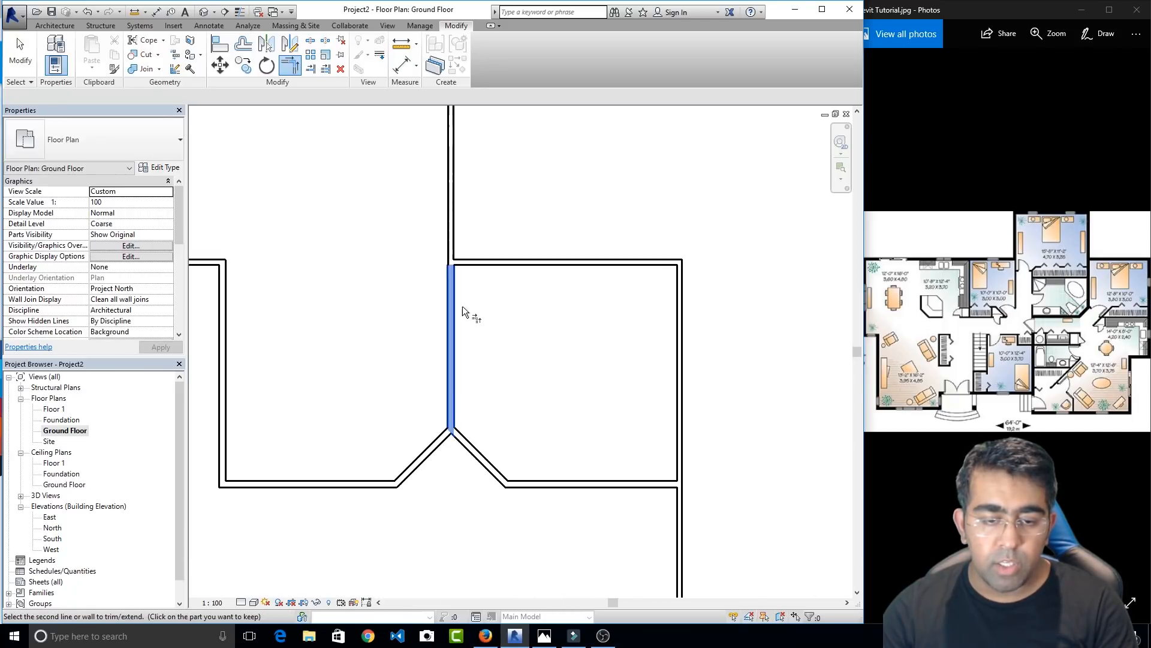
pyautogui.press('Escape')
pyautogui.press('Escape')
pyautogui.scroll(-2, 464, 314)
pyautogui.moveTo(414, 296); pyautogui.dragTo(618, 312, button='middle')
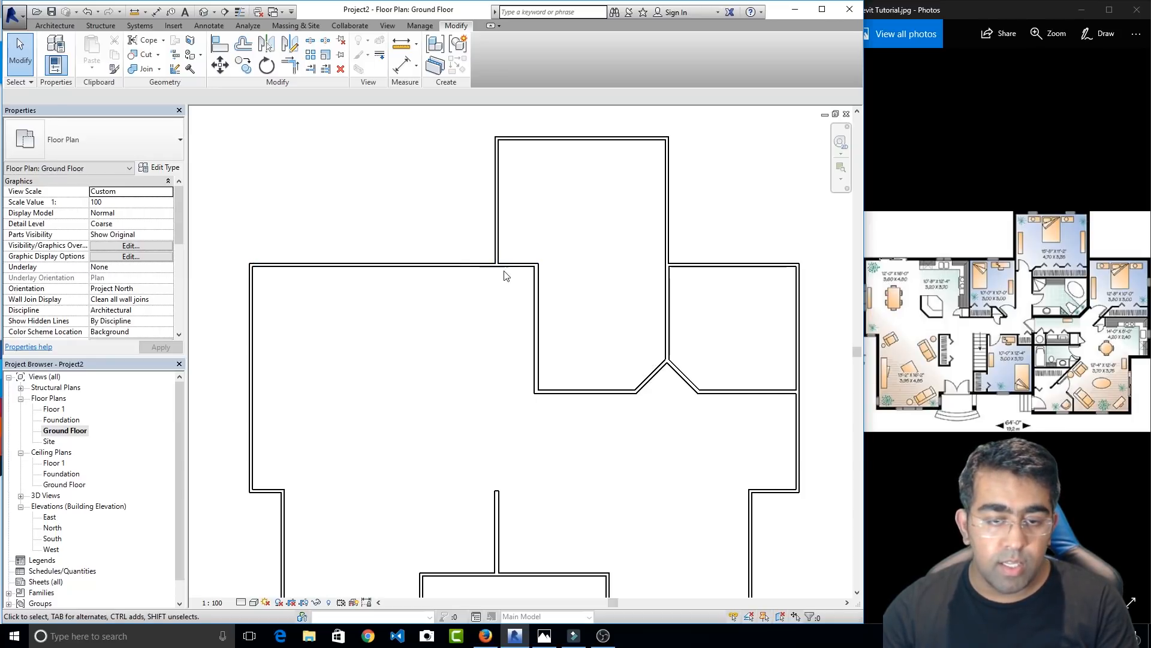
# Draw chained Interior Walls from the projection's southwest corner: 16' south, about 12' west, and 16' north to the outer wall
pyautogui.click(54, 25)
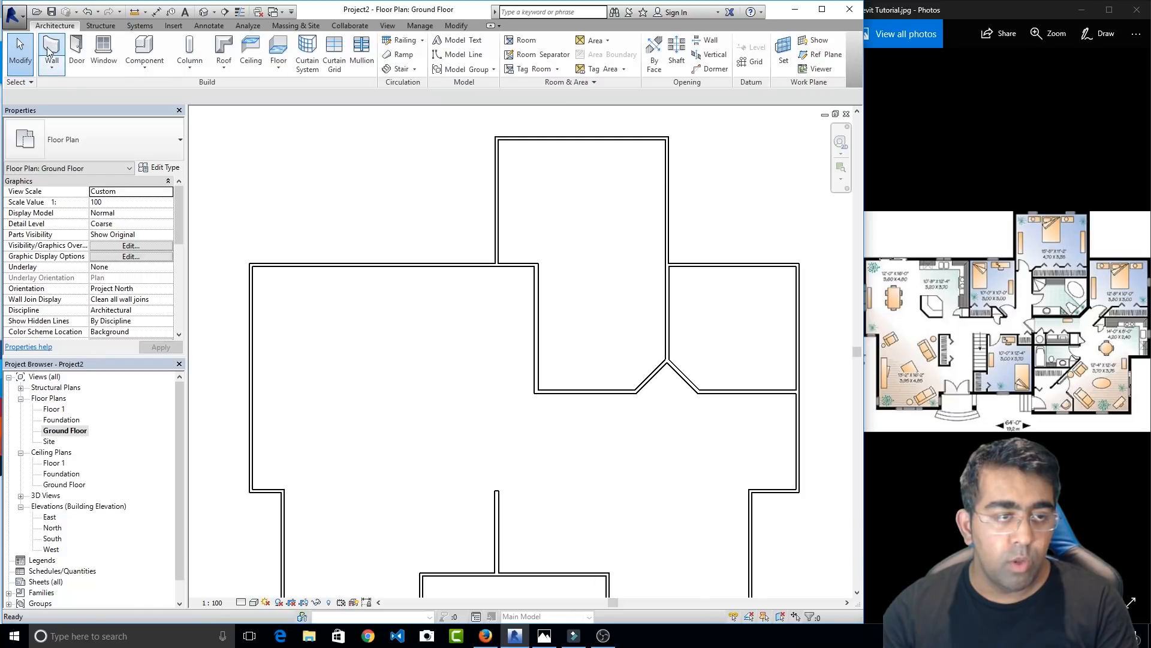
pyautogui.click(50, 52)
pyautogui.click(497, 265)
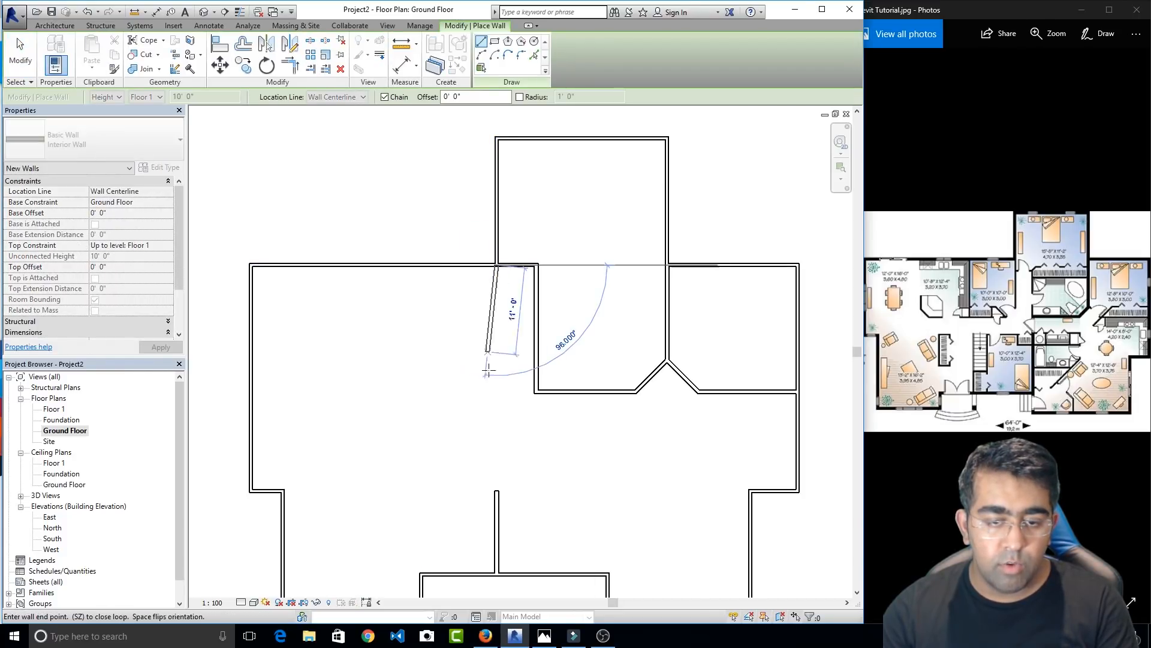
pyautogui.click(497, 392)
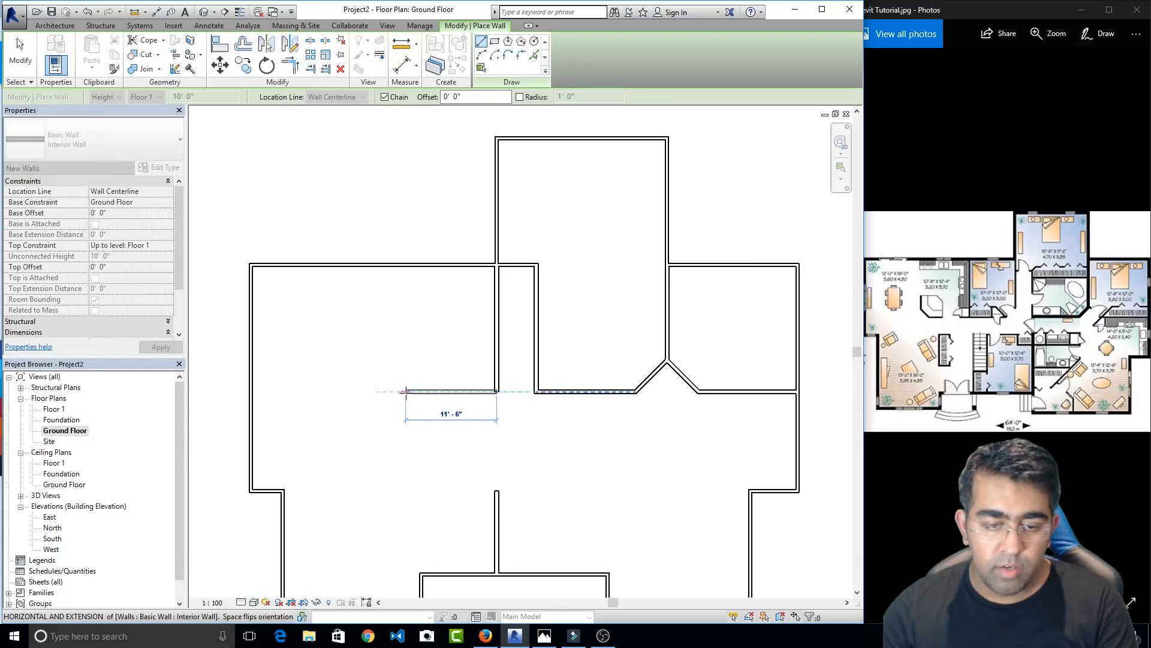
pyautogui.click(402, 393)
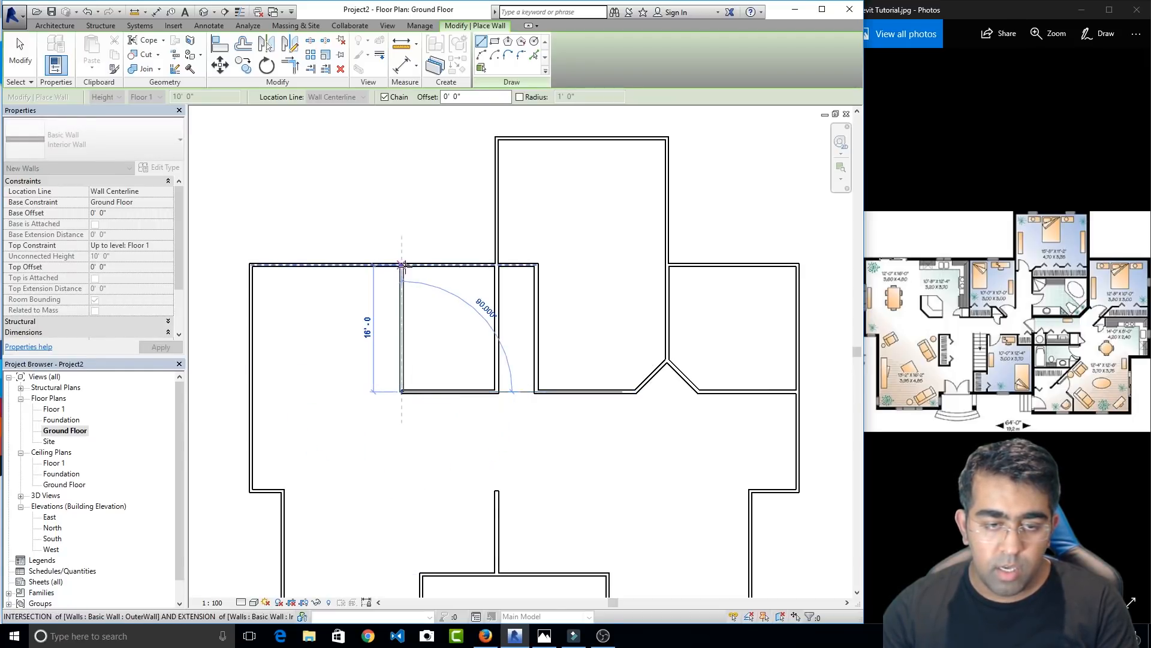
pyautogui.click(401, 265)
pyautogui.press('Escape')
pyautogui.press('Escape')
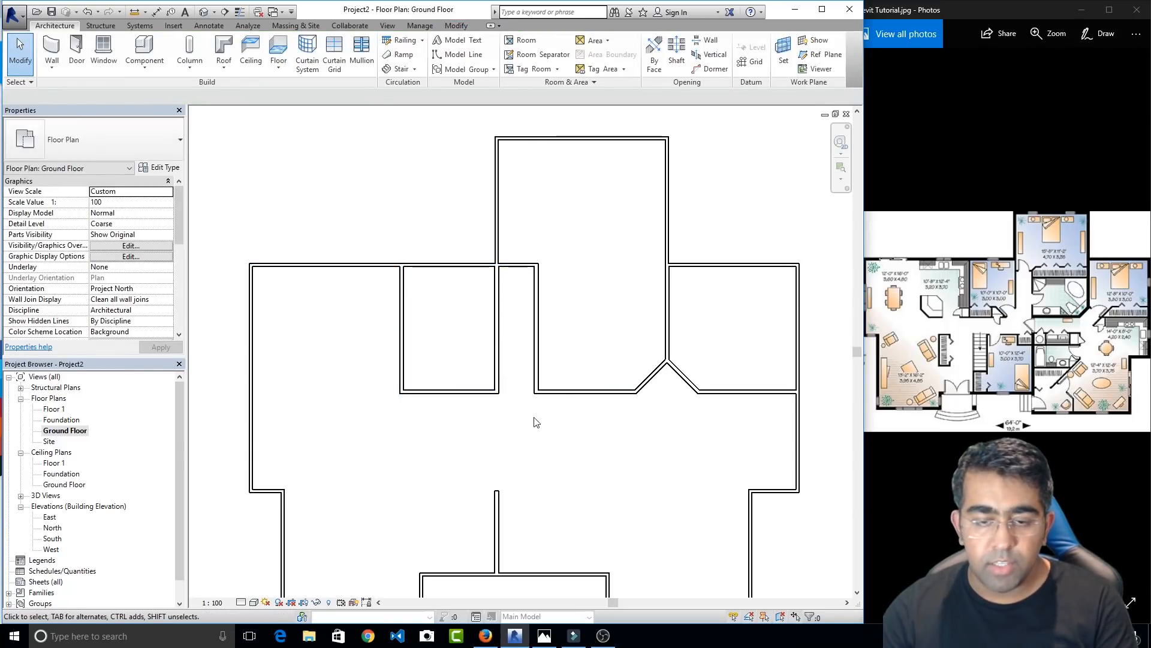
# Delete the new room's east Interior Wall running south from the projection's southwest corner
pyautogui.scroll(2, 444, 282)
pyautogui.scroll(-2, 441, 333)
pyautogui.moveTo(440, 332); pyautogui.dragTo(554, 336, button='middle')
pyautogui.moveTo(478, 377); pyautogui.dragTo(411, 388, button='middle')
pyautogui.moveTo(509, 439); pyautogui.dragTo(377, 361, button='middle')
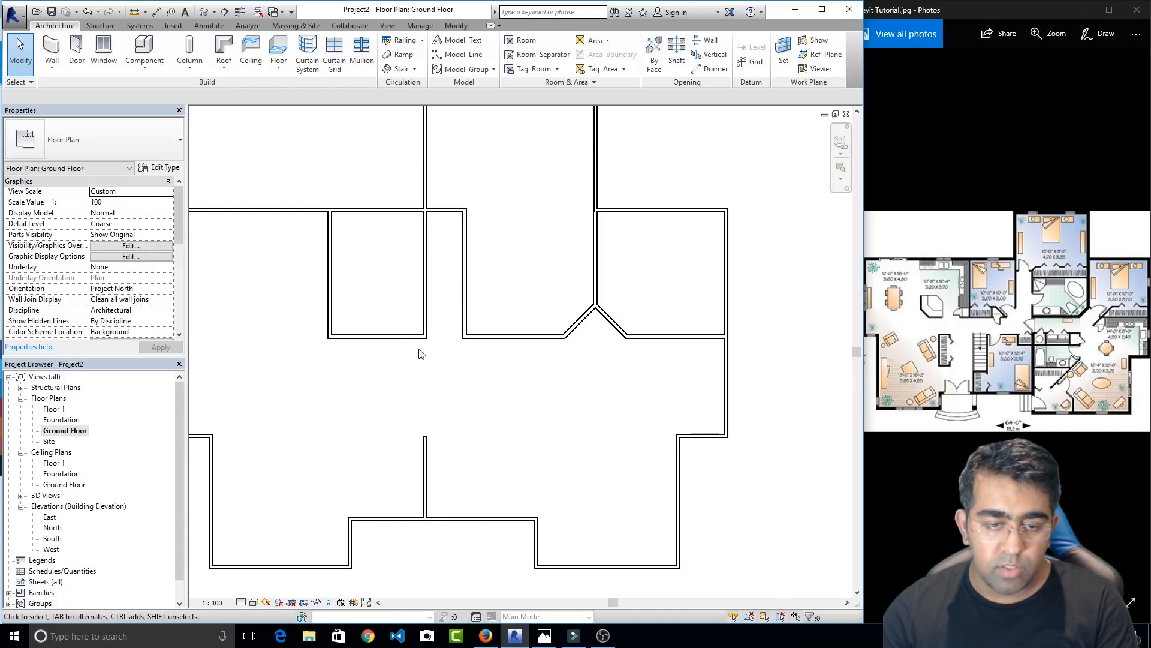
pyautogui.click(427, 262)
pyautogui.press('Delete')
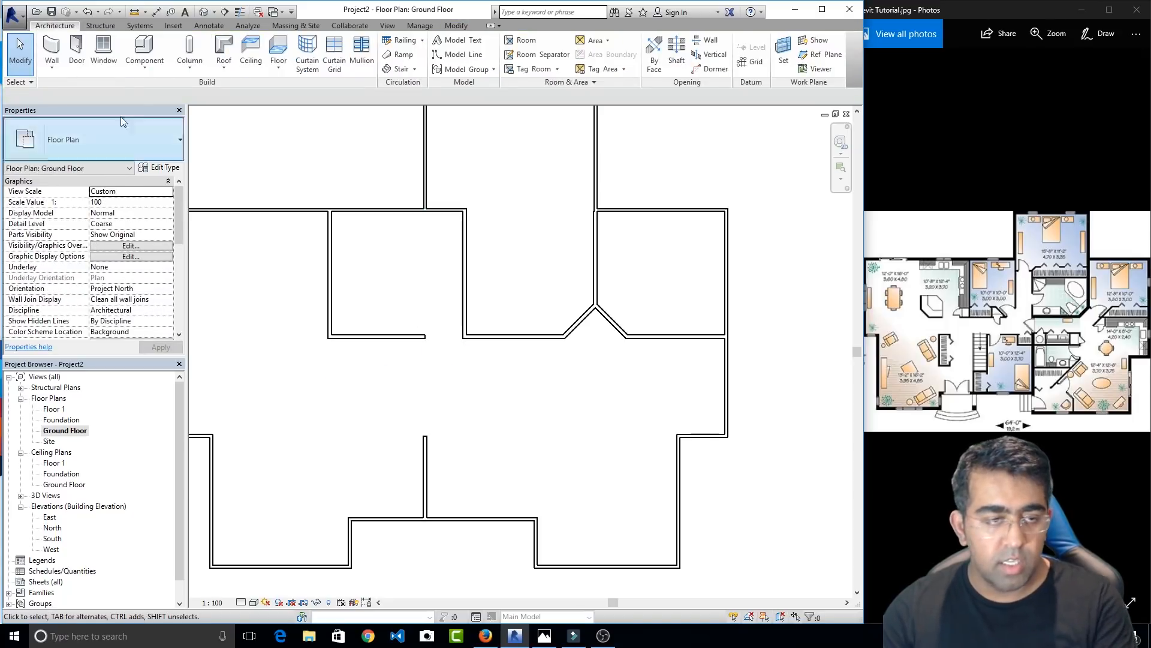
# Extend the new room's south Interior Wall east to the neighbouring vertical Interior Wall to close the room
pyautogui.click(417, 337)
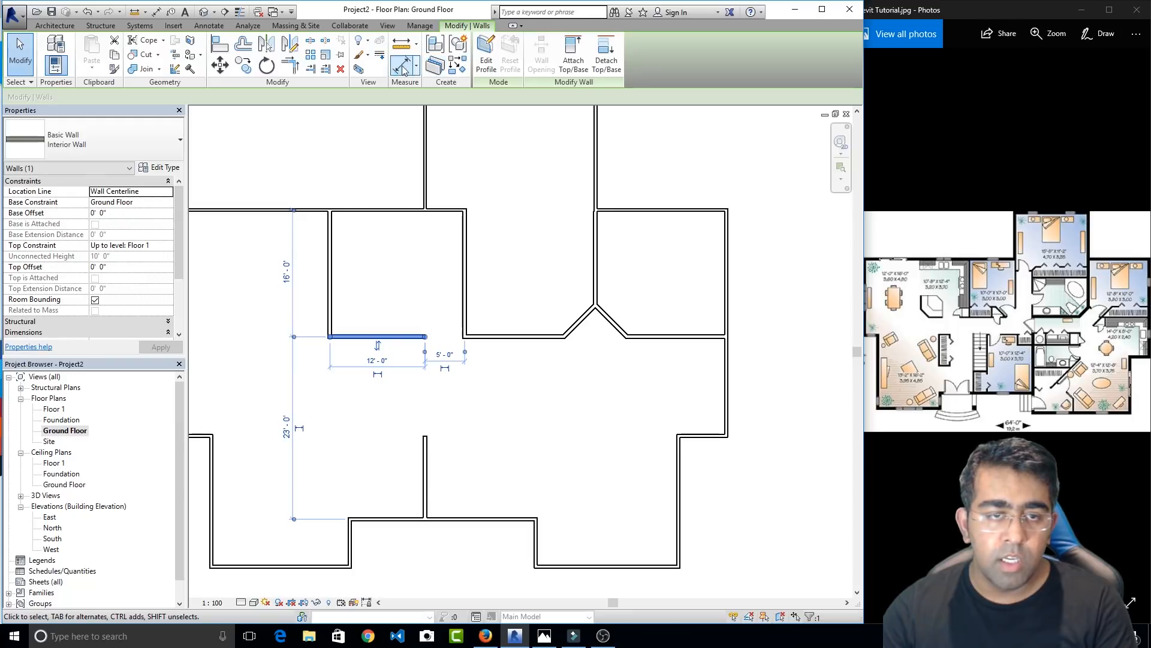
pyautogui.press('Escape')
pyautogui.click(405, 336)
pyautogui.click(465, 303)
pyautogui.press('Escape')
pyautogui.moveTo(566, 328); pyautogui.dragTo(639, 374, button='middle')
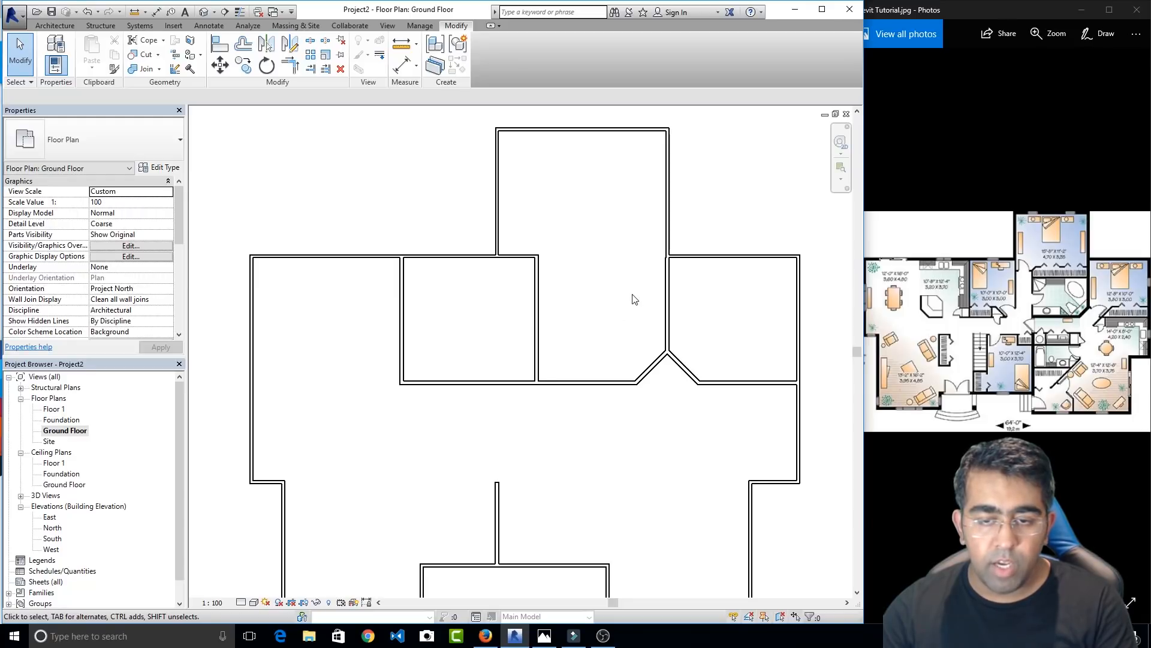
# Select the short horizontal Interior Wall between the new room's southeast corner and the west diagonal wall
pyautogui.moveTo(610, 300); pyautogui.dragTo(534, 367, button='middle')
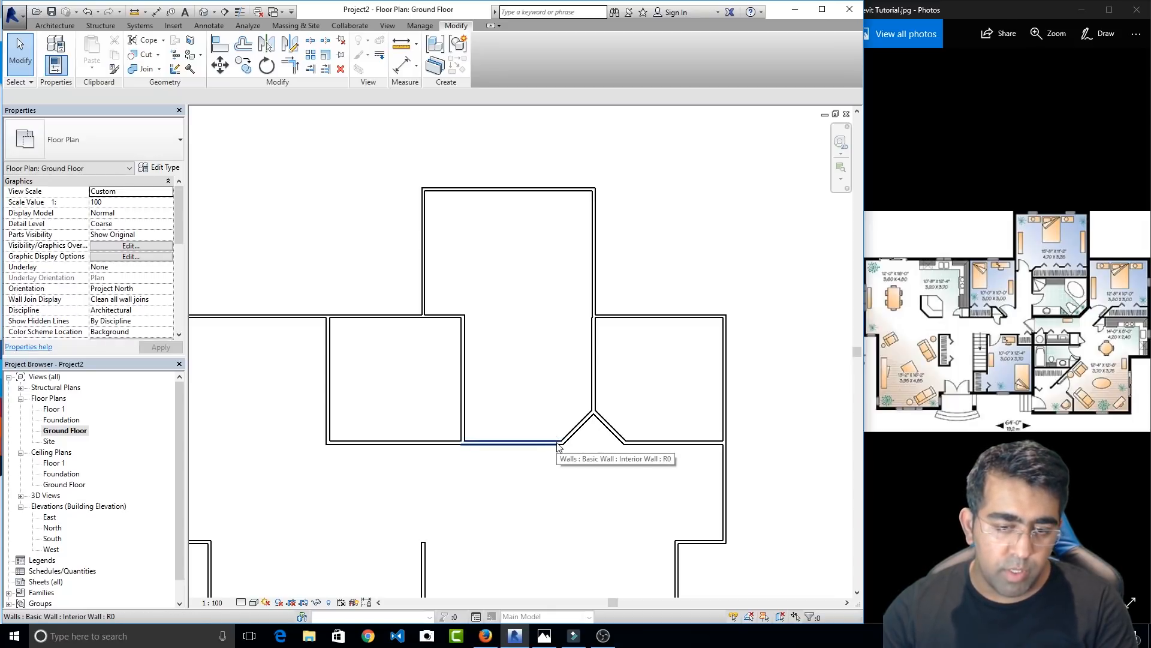
pyautogui.scroll(4, 479, 445)
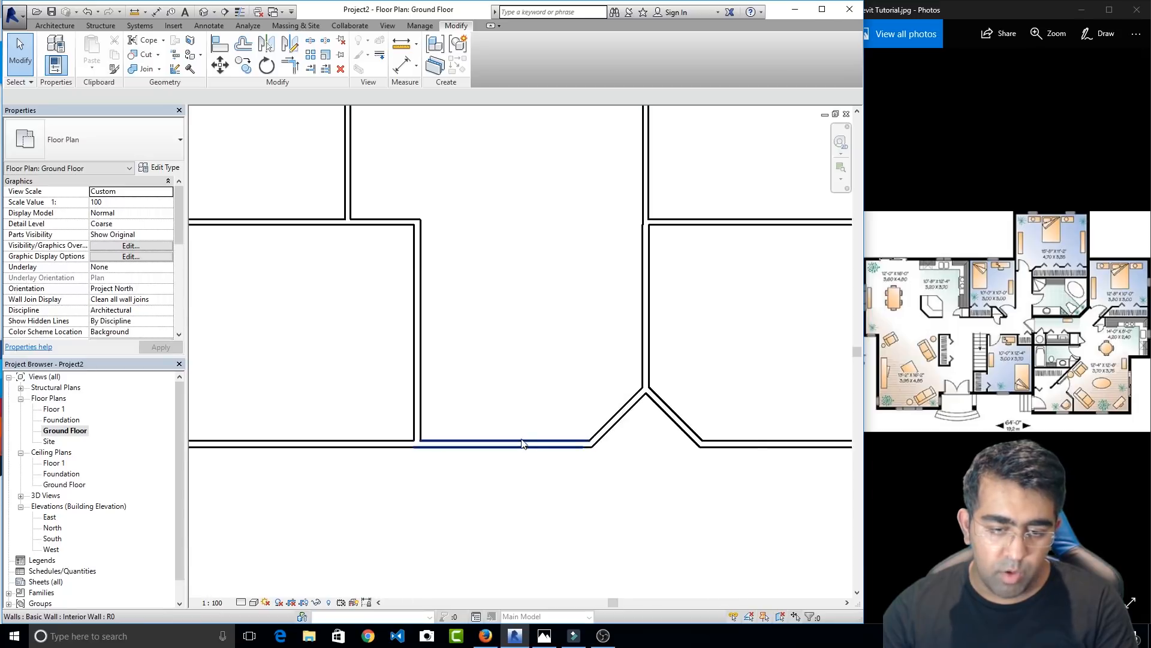
pyautogui.click(473, 458)
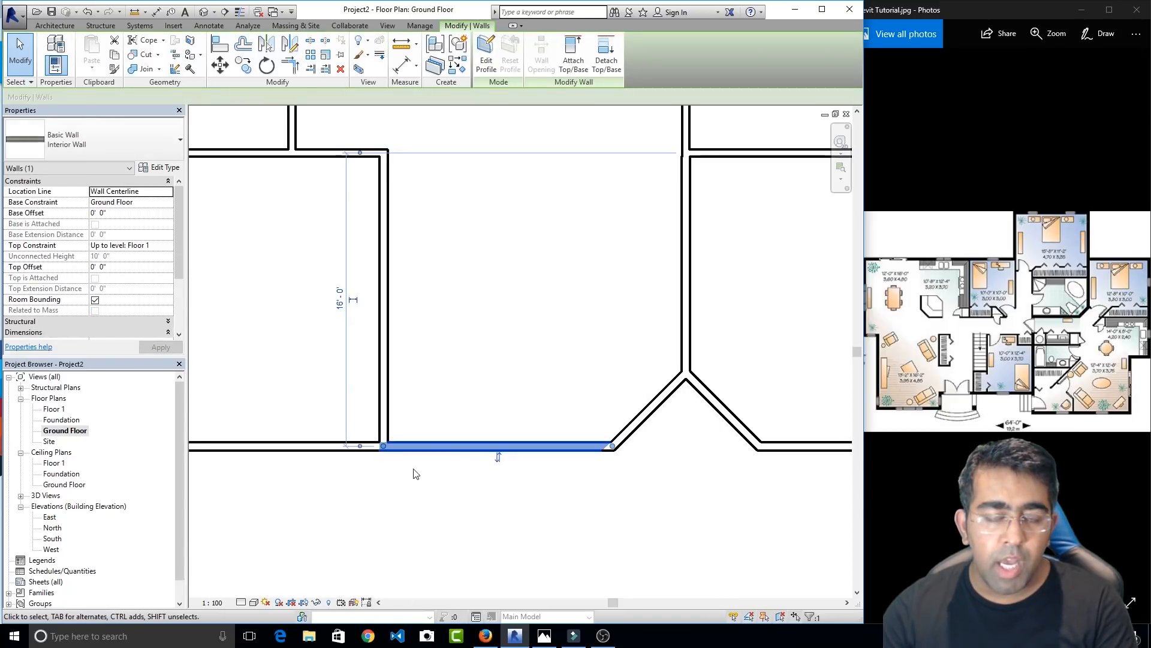
# Search the help for a measuring tool with the terms "measure" and "distance"
pyautogui.click(374, 480)
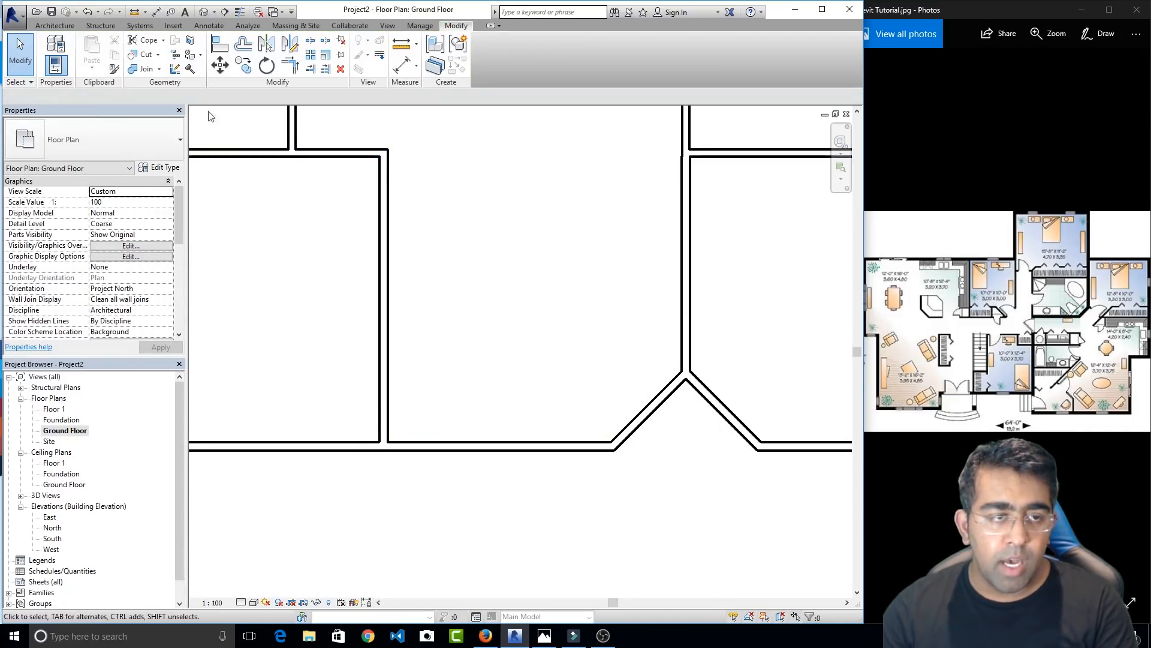
pyautogui.click(63, 26)
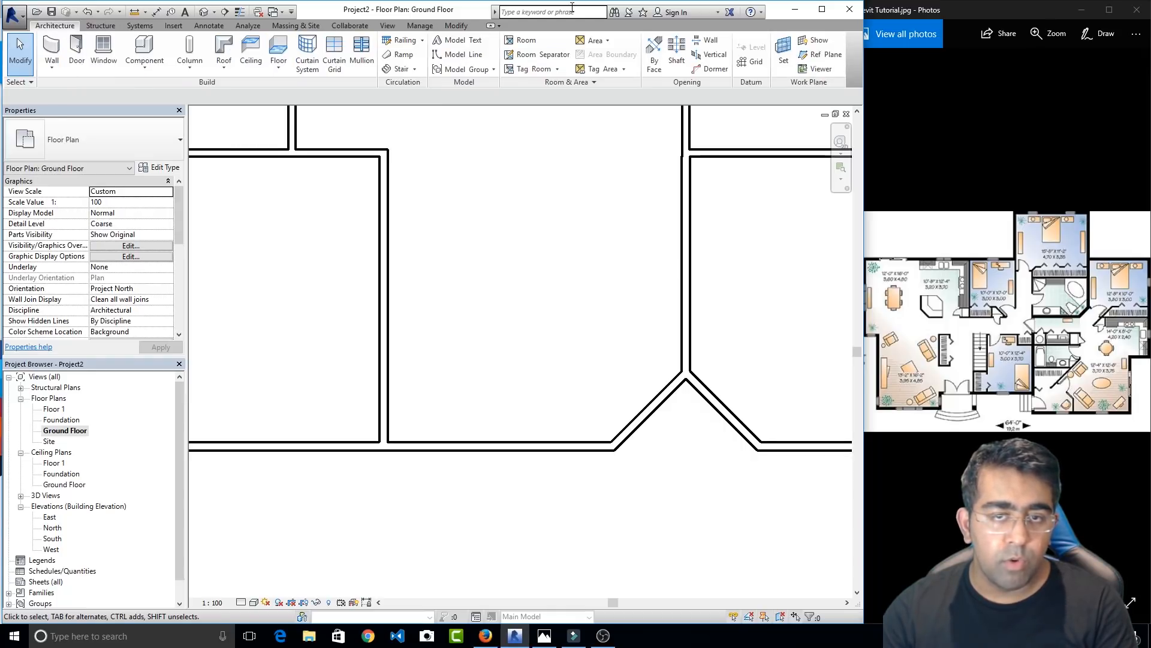
pyautogui.write('m')
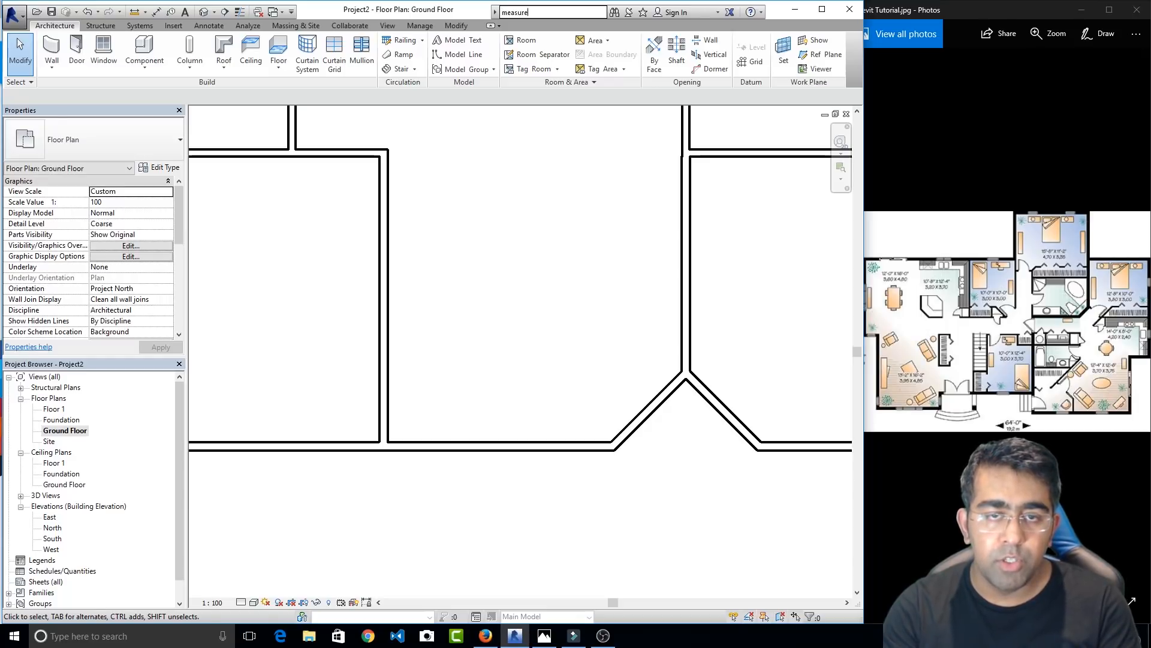
pyautogui.write('easure')
pyautogui.press('Return')
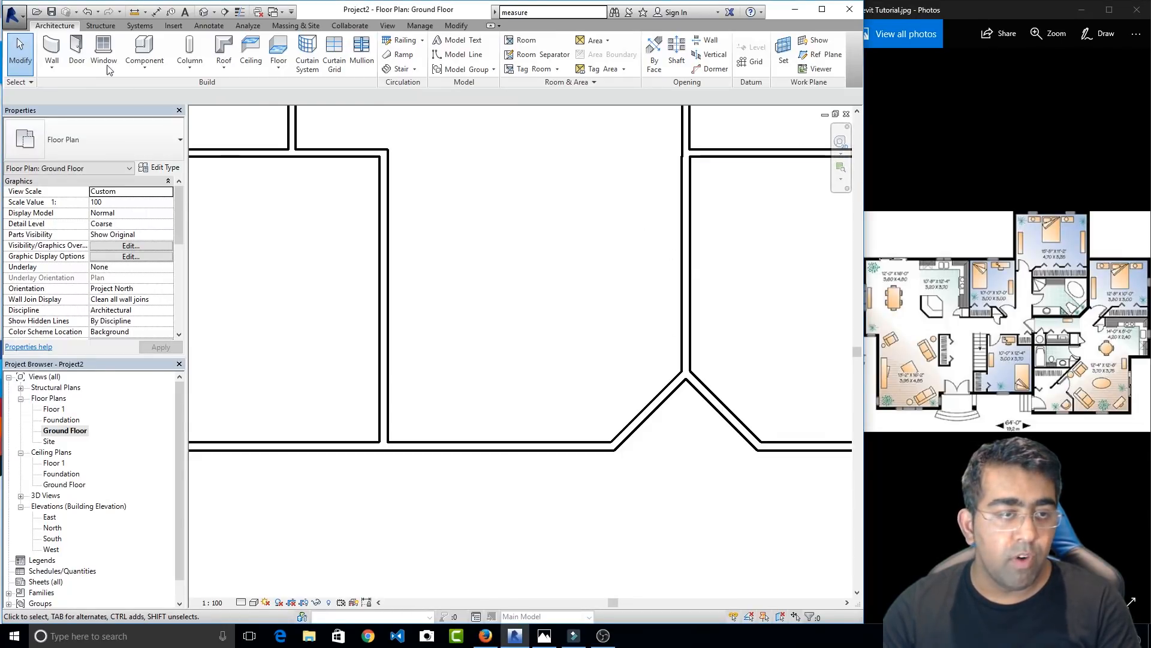
pyautogui.click(9, 22)
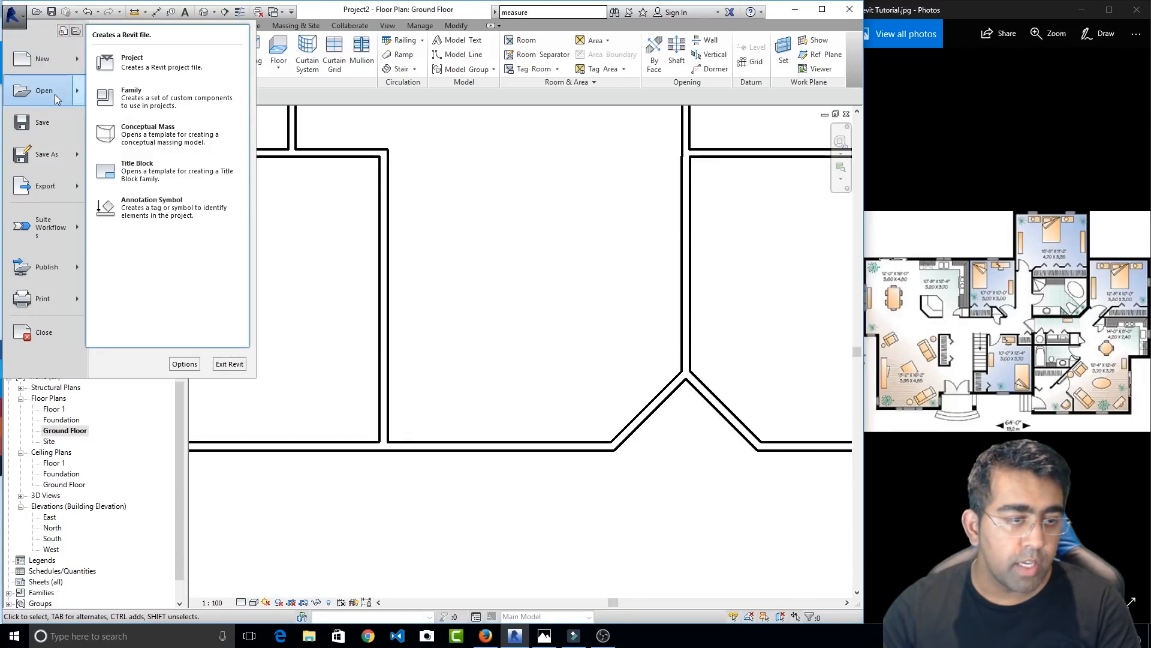
pyautogui.moveTo(55, 95)
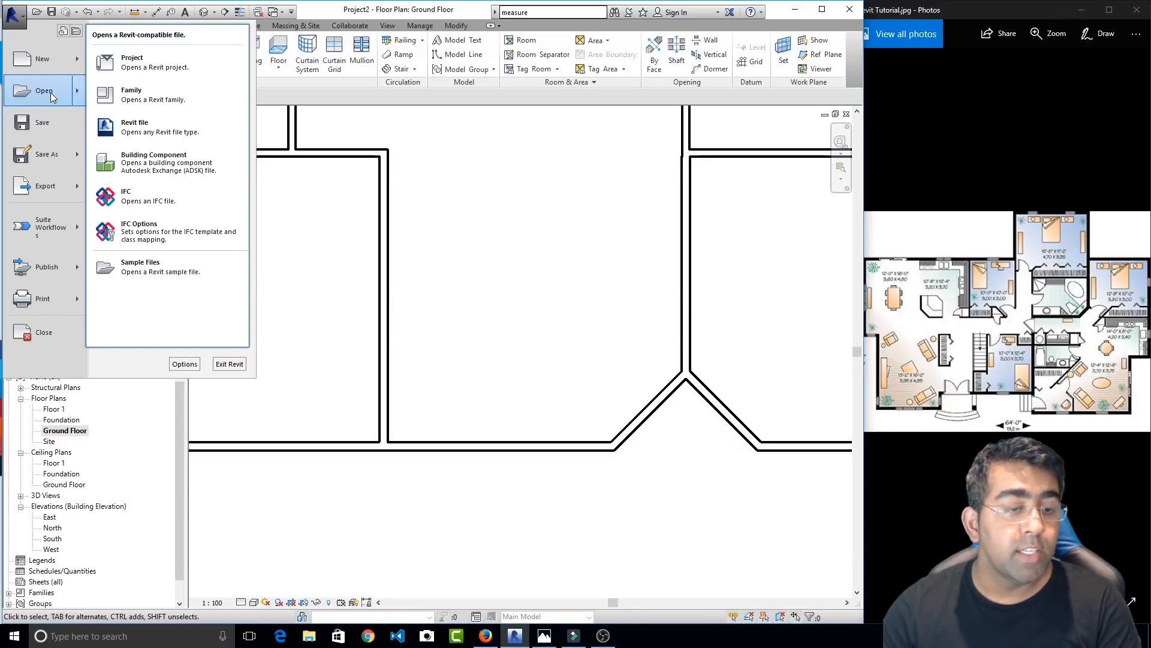
pyautogui.click(490, 226)
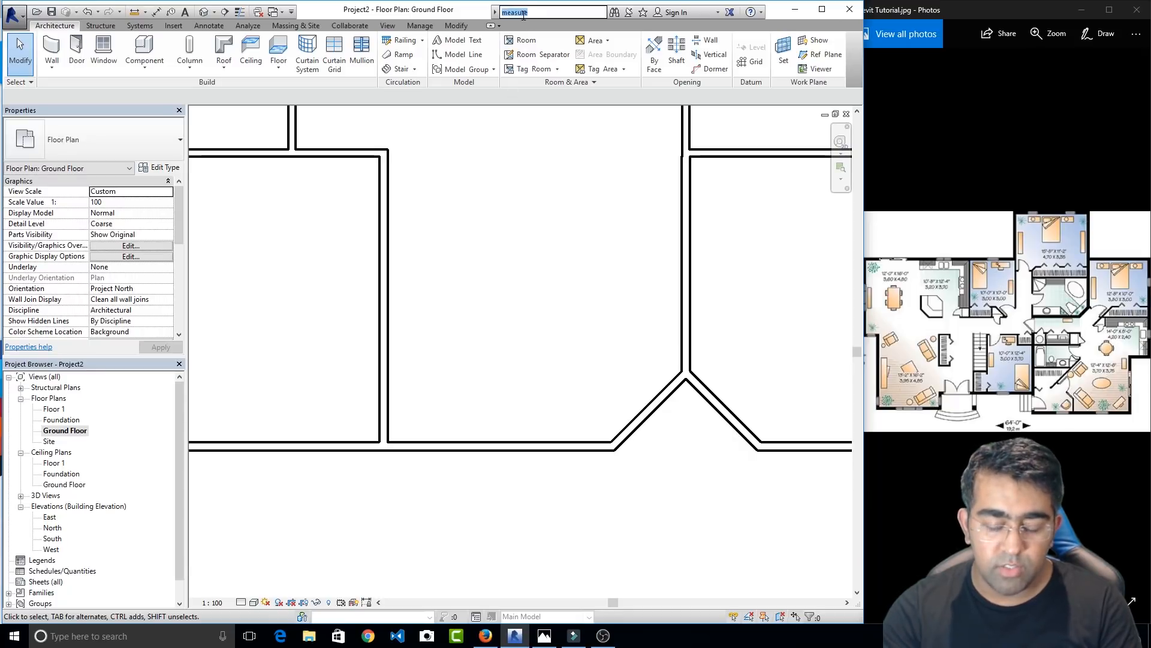
pyautogui.write('distance')
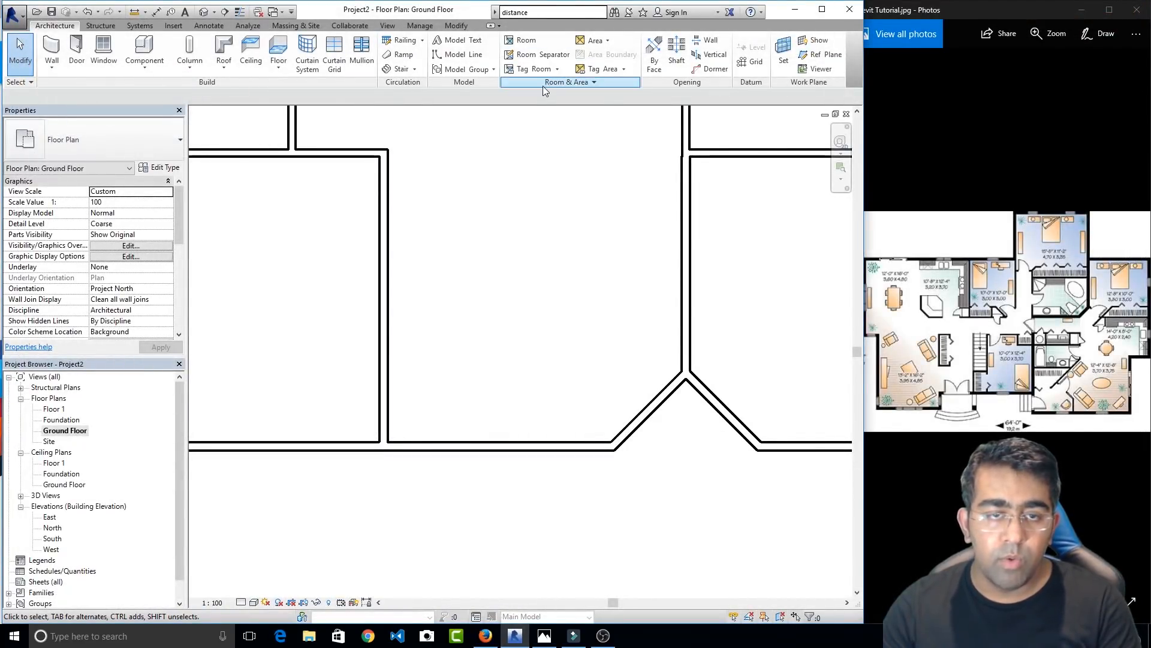
pyautogui.click(209, 25)
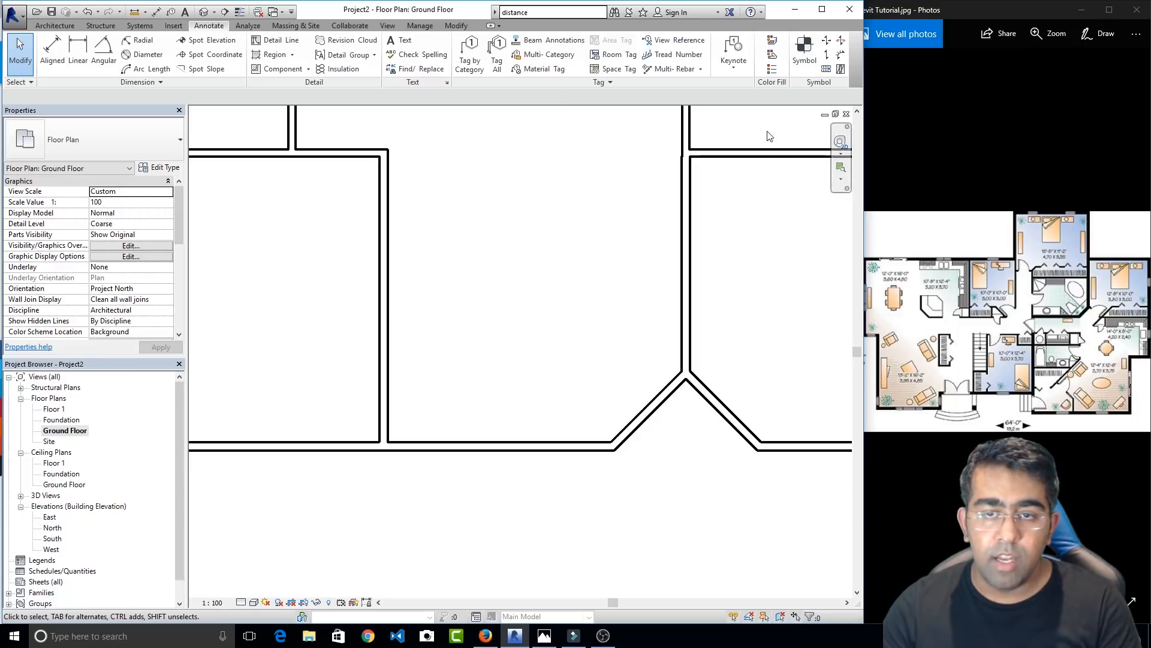
pyautogui.click(52, 51)
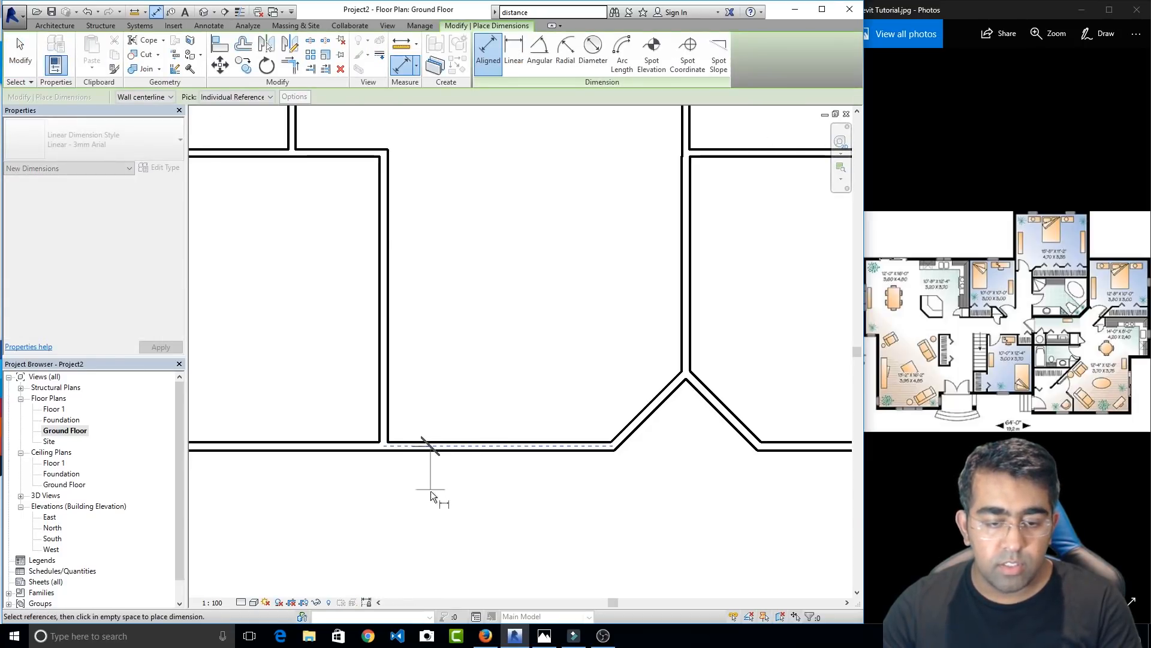
pyautogui.press('Escape')
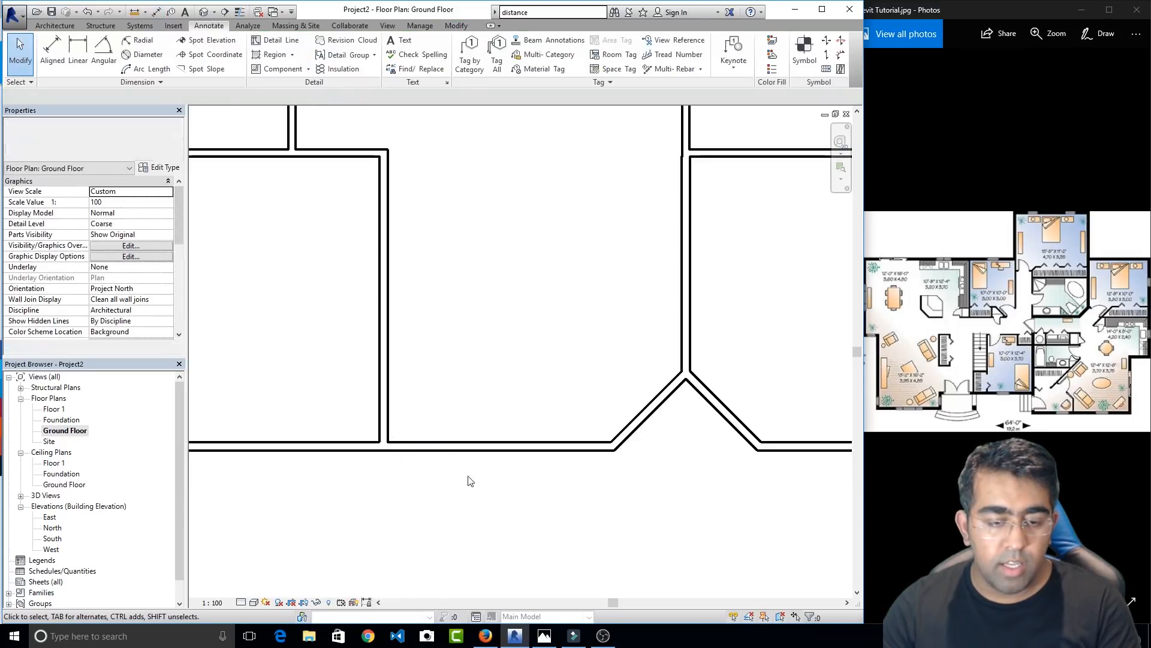
# Inspect the horizontal interior wall and the adjoining diagonal wall, and check the horizontal wall's length in its properties
pyautogui.click(489, 447)
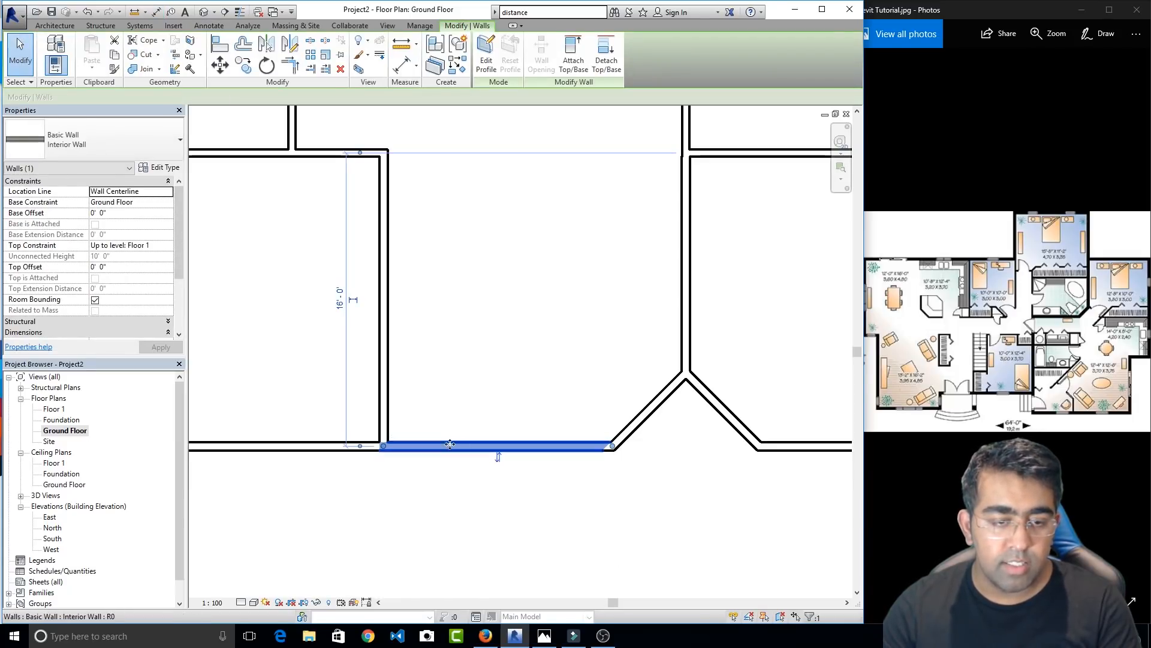
pyautogui.click(651, 415)
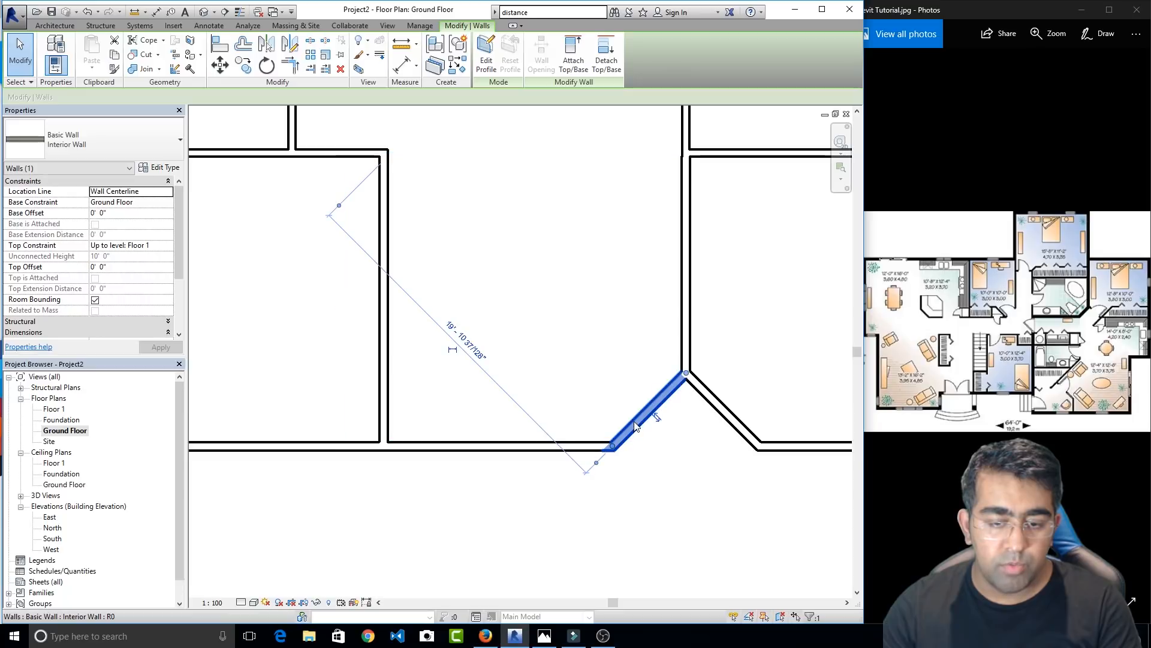
pyautogui.press('Escape')
pyautogui.click(503, 447)
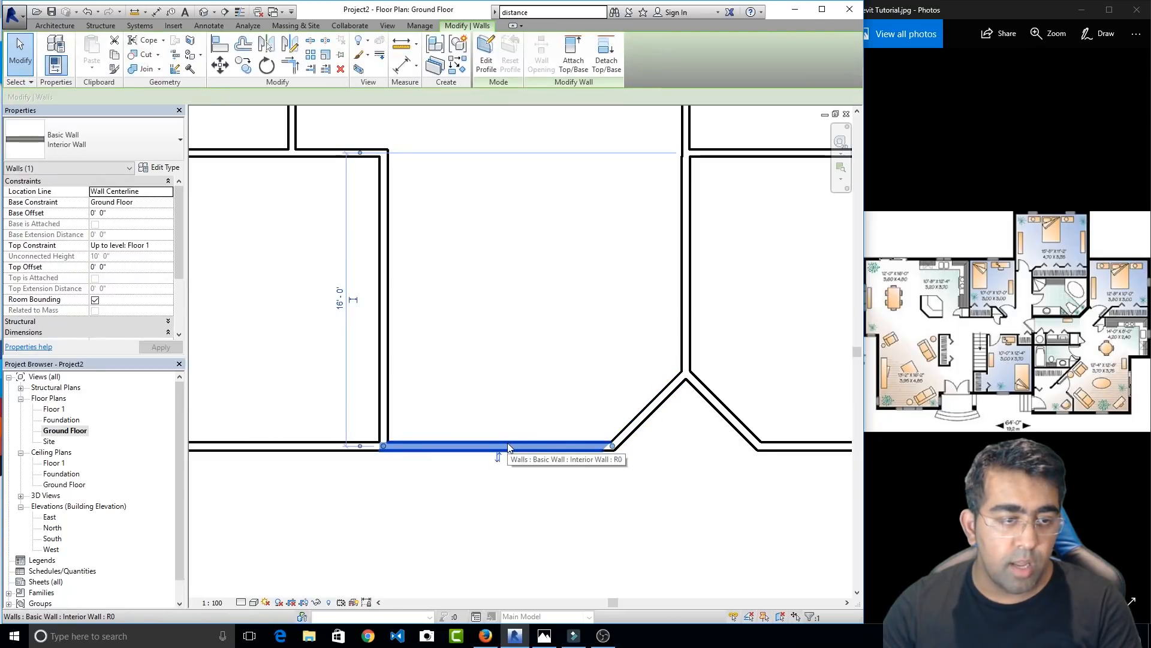
pyautogui.moveTo(178, 240); pyautogui.dragTo(179, 261)
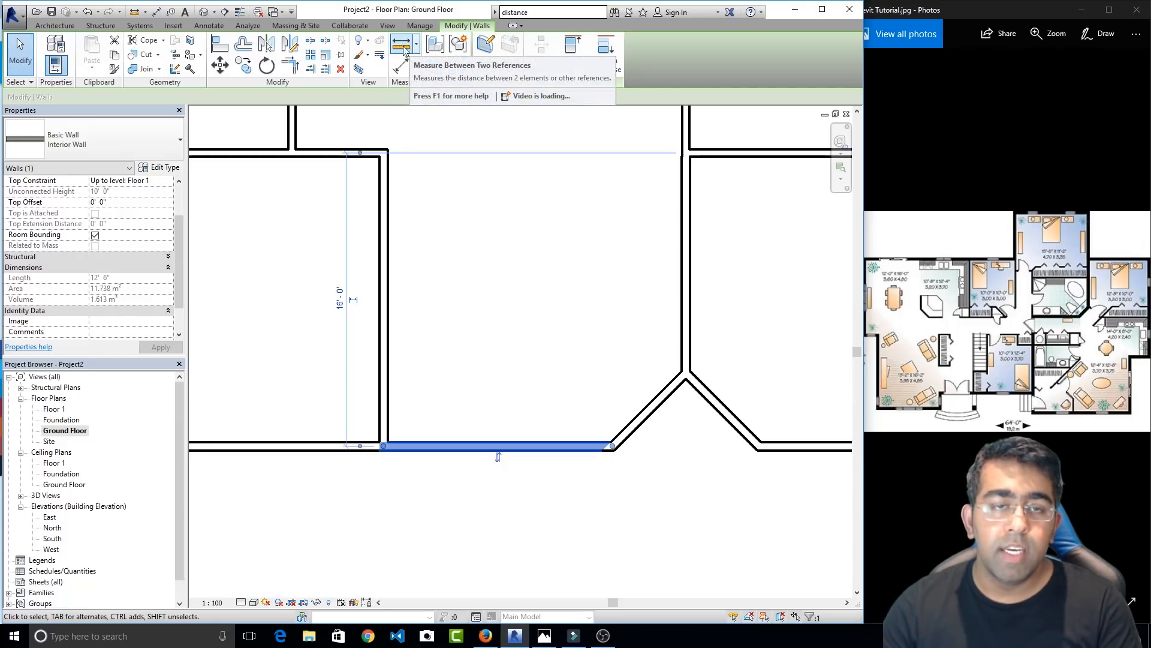
# Measure between two references along the horizontal interior wall, from the vertical wall to the diagonal wall
pyautogui.click(474, 162)
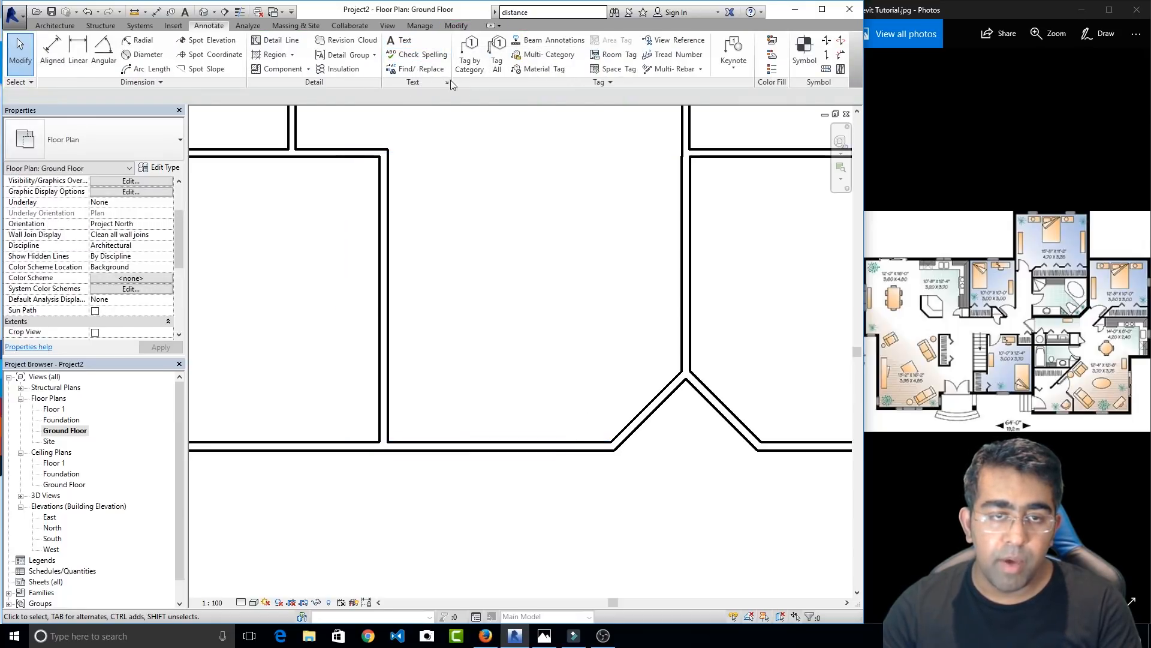
pyautogui.click(420, 25)
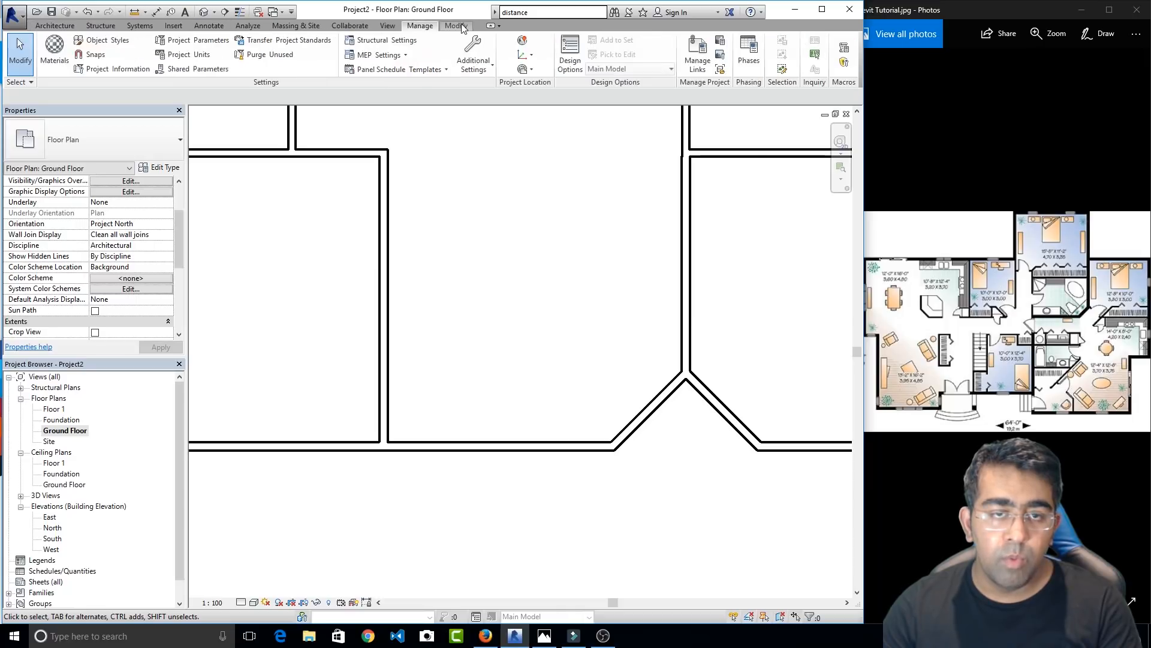
pyautogui.click(459, 25)
pyautogui.click(402, 45)
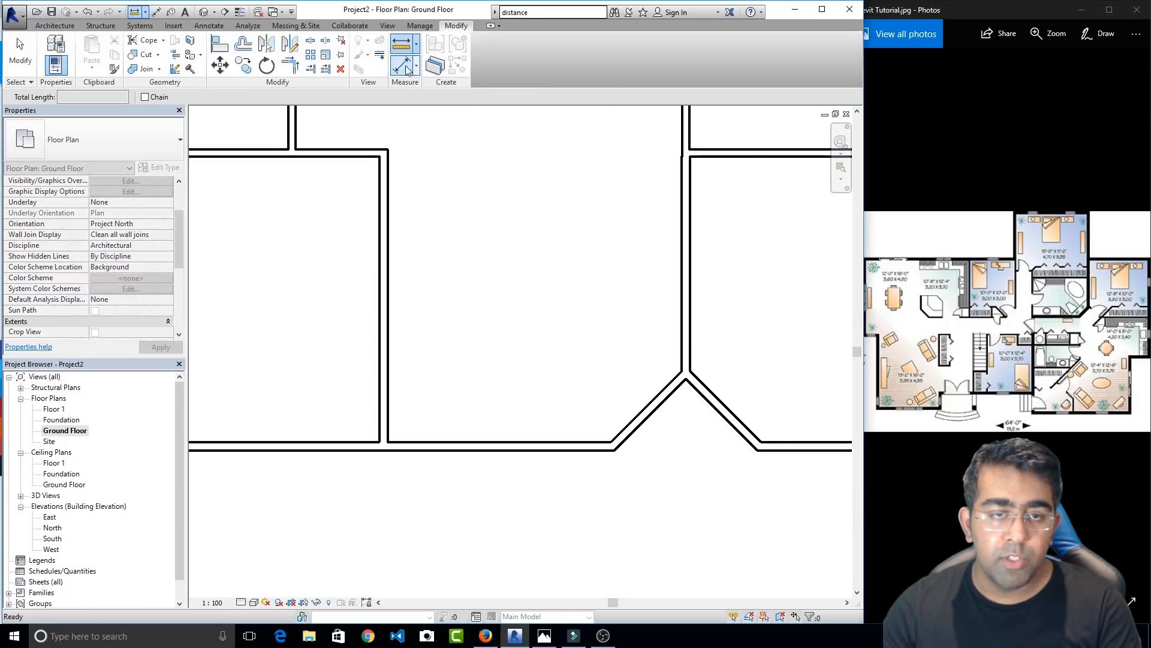
pyautogui.click(384, 446)
pyautogui.click(607, 446)
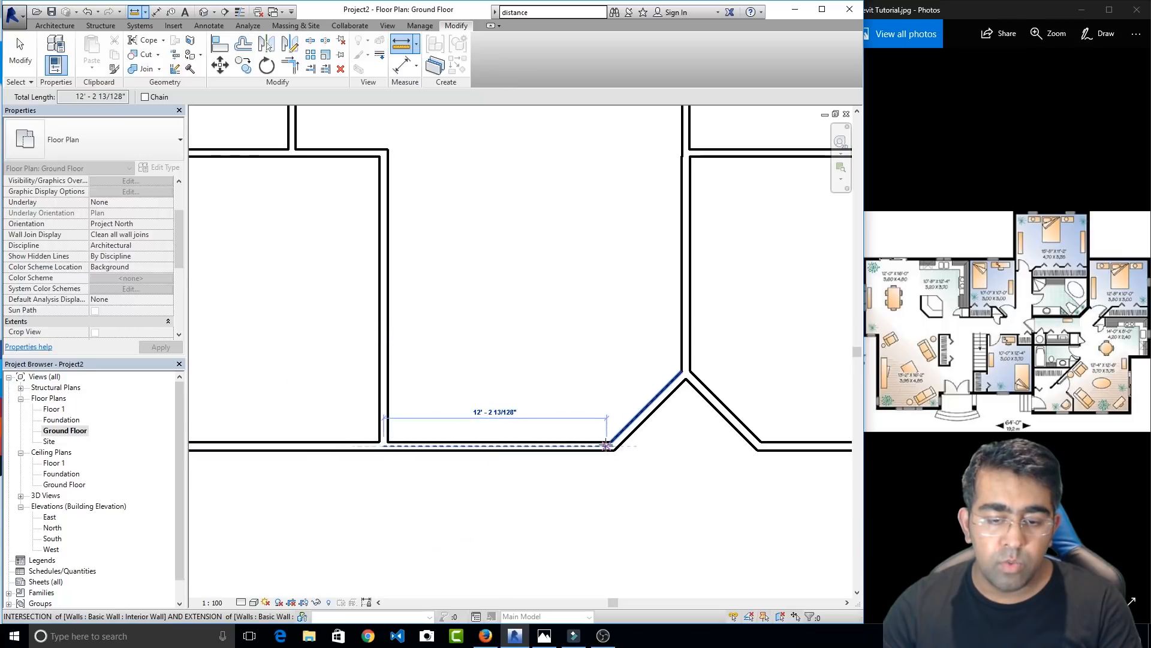
pyautogui.press('Escape')
pyautogui.press('Escape')
# Examine the spacing of the interior walls enclosing the room to the left of the central space
pyautogui.scroll(-1, 521, 326)
pyautogui.scroll(-1, 521, 325)
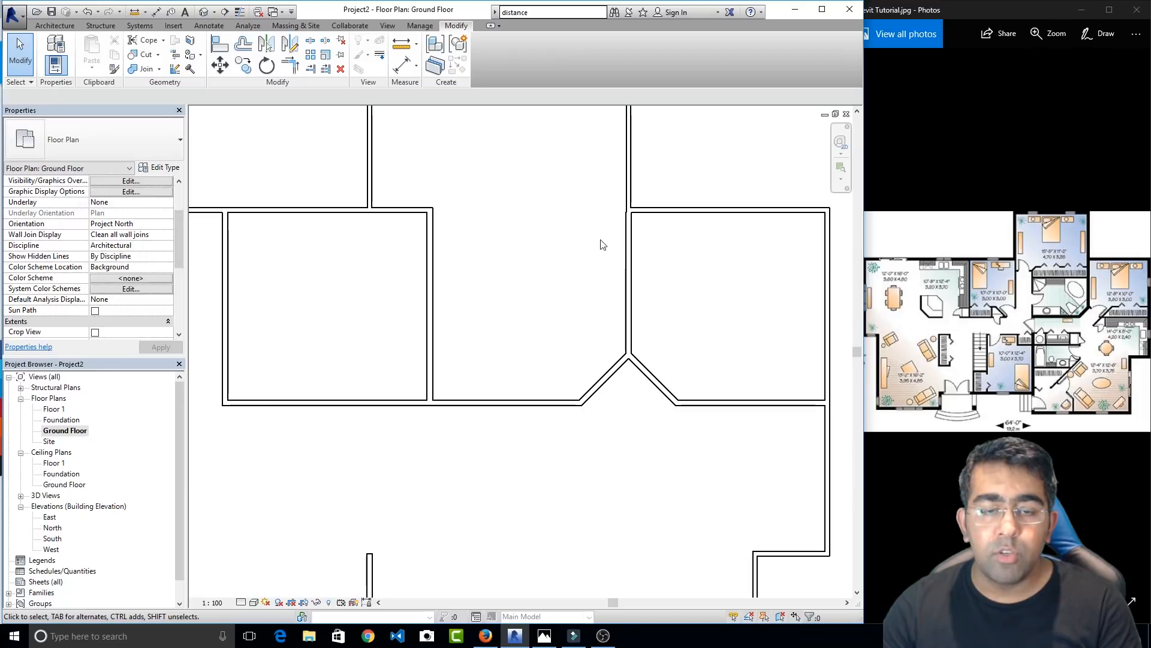
pyautogui.moveTo(665, 420); pyautogui.dragTo(540, 436, button='middle')
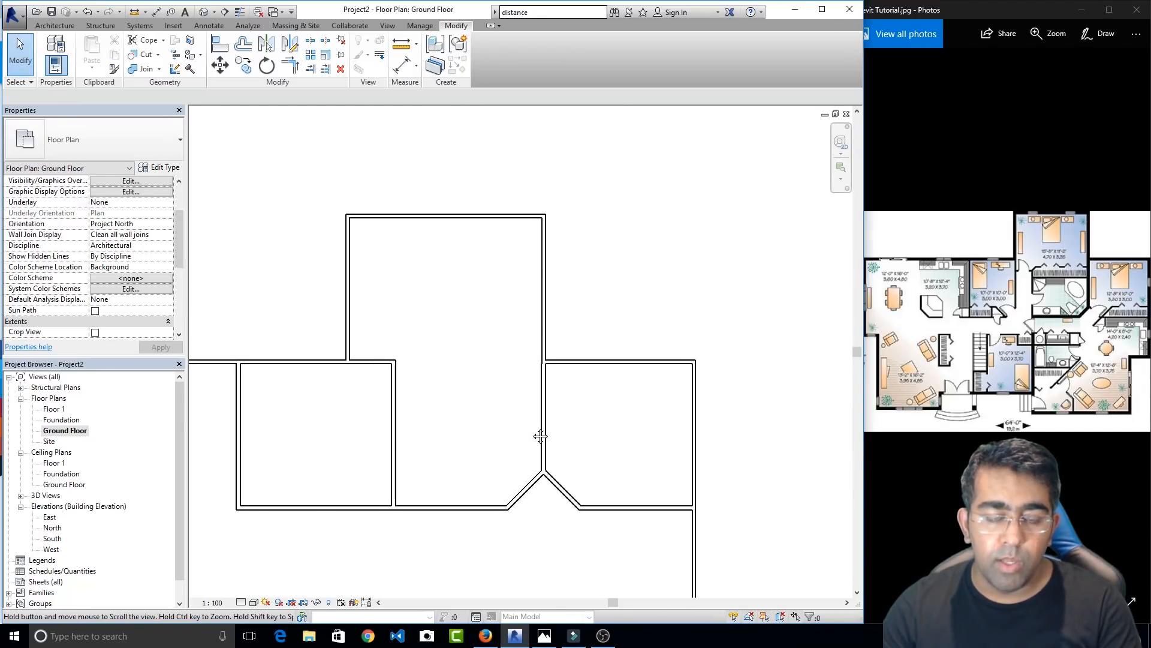
pyautogui.moveTo(540, 437); pyautogui.dragTo(541, 436, button='middle')
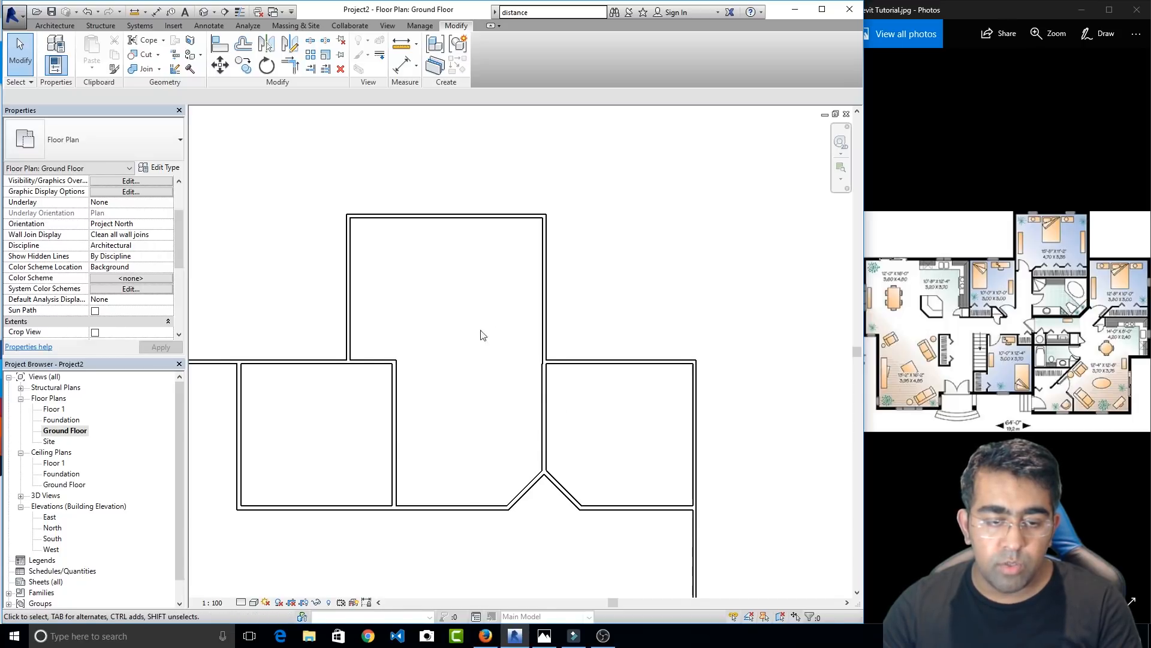
pyautogui.click(391, 425)
pyautogui.moveTo(319, 423); pyautogui.dragTo(495, 361, button='middle')
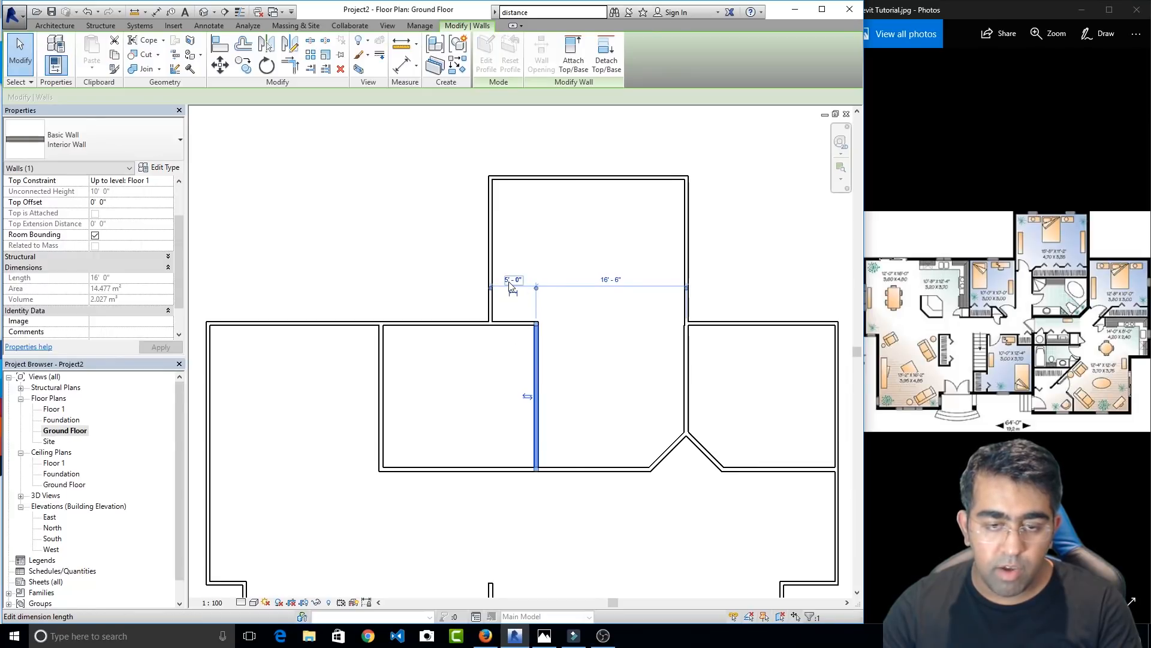
pyautogui.click(441, 470)
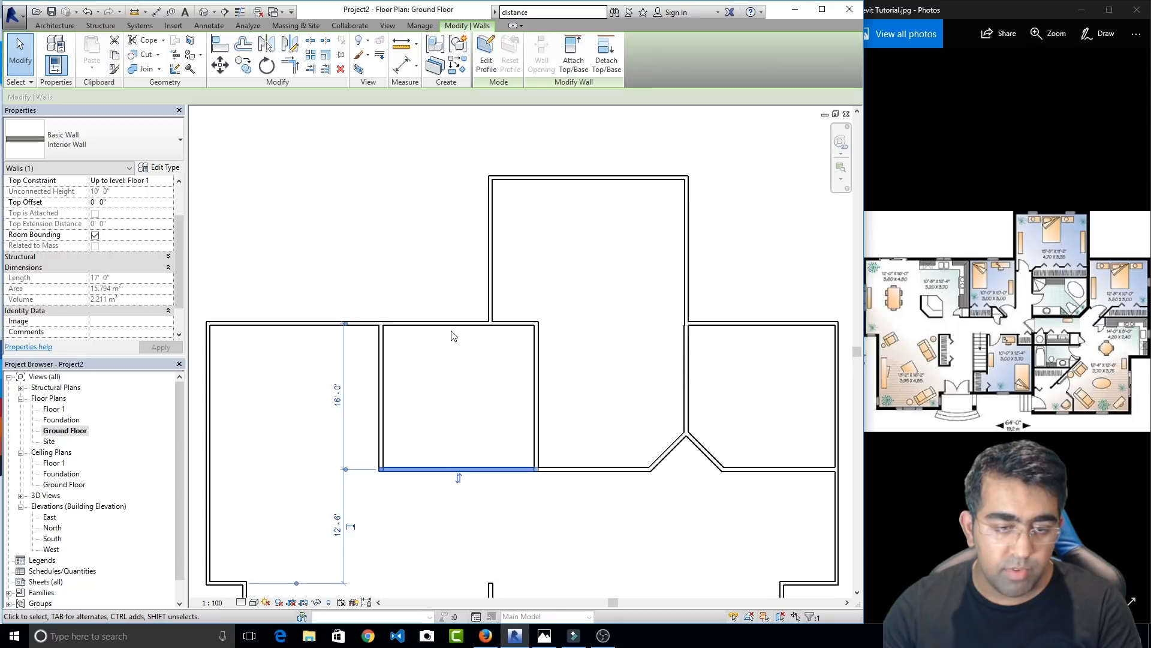
pyautogui.click(381, 395)
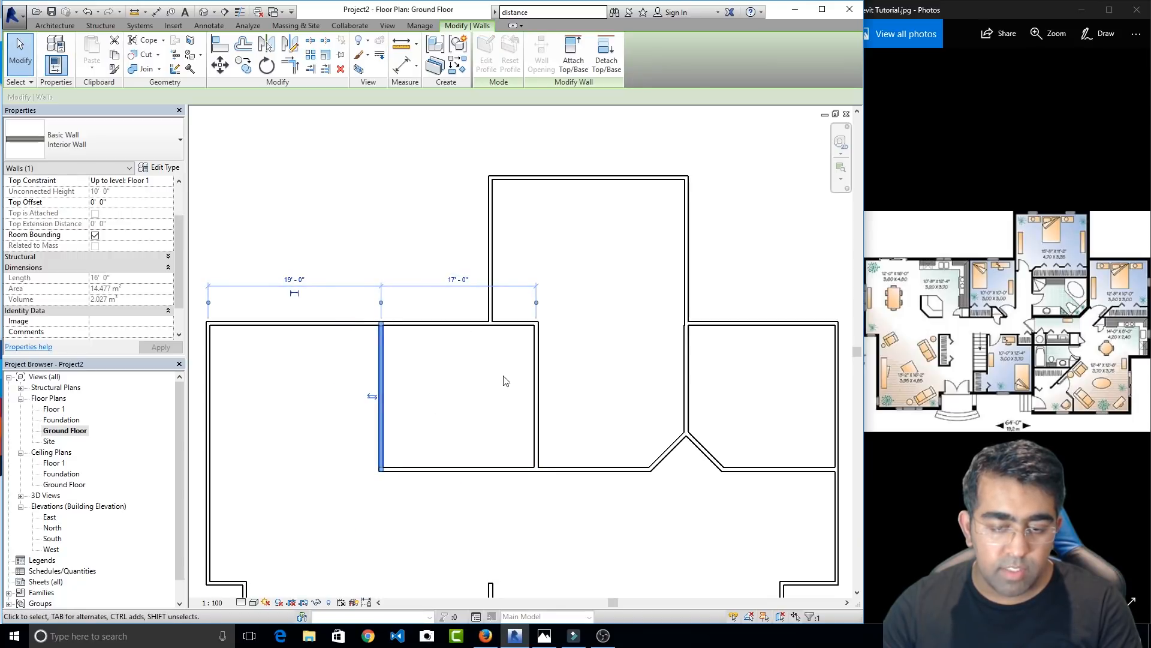
# Move the enclosed room's right wall leftward to 12'-0" from its left wall, in line with the exterior wall above
pyautogui.click(536, 396)
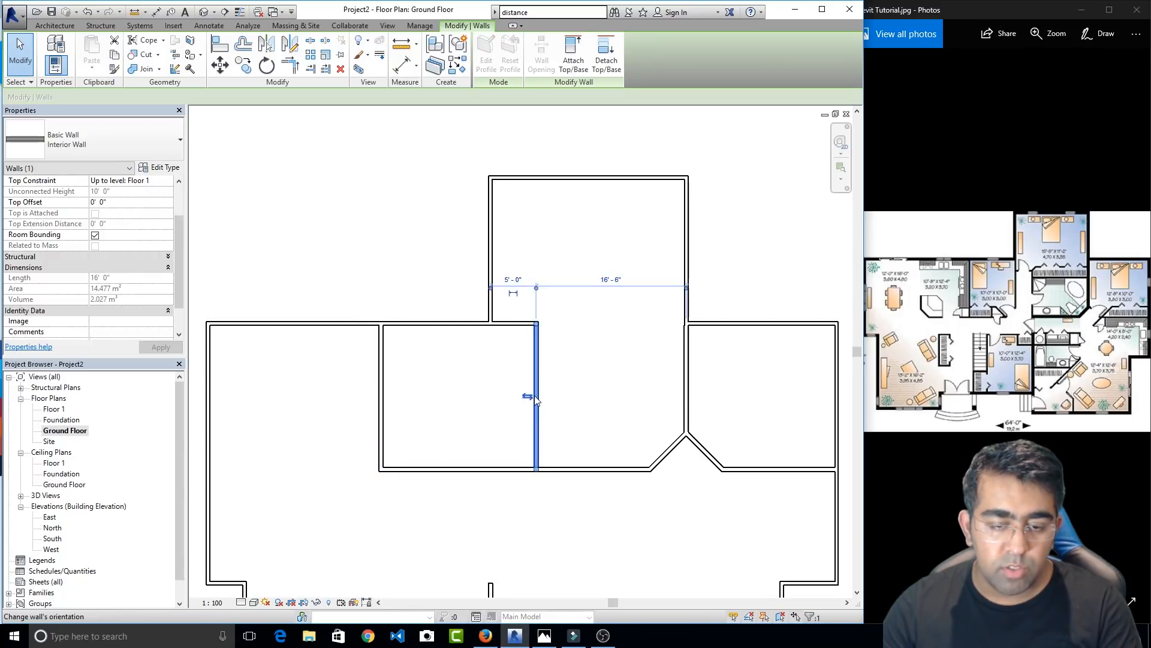
pyautogui.moveTo(535, 359); pyautogui.dragTo(491, 357)
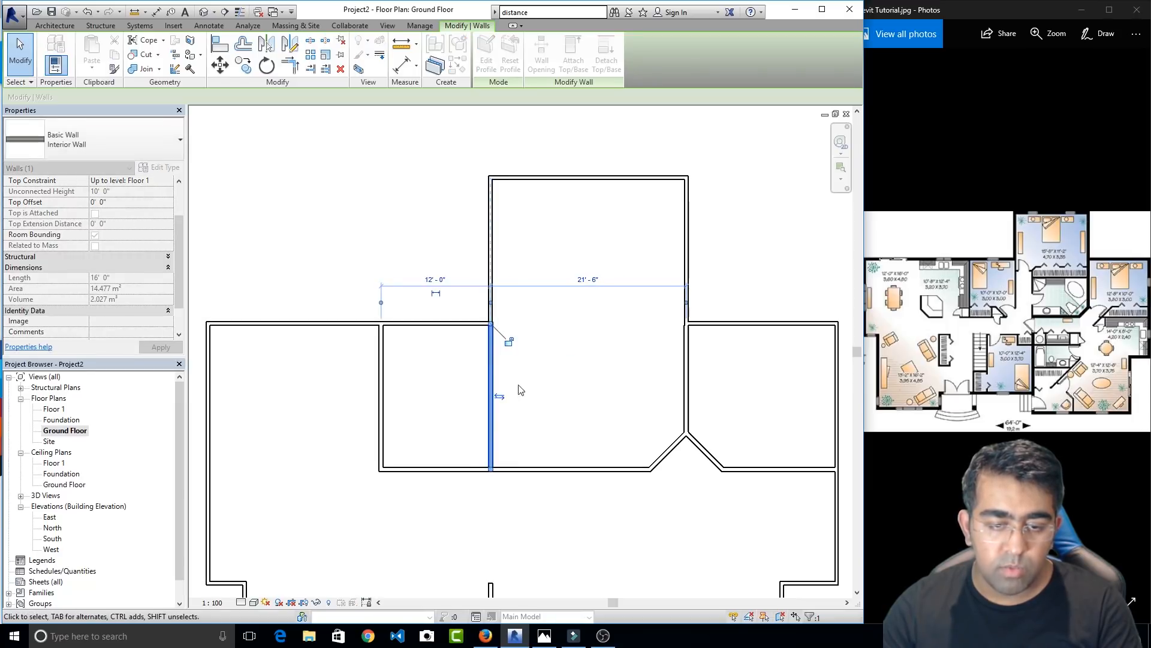
pyautogui.click(546, 396)
# Draw an Interior Wall chain 5'-0" below the exterior wall line: 10'-0" right from the moved wall, then 11'-0" down to the lower wall
pyautogui.scroll(2, 513, 336)
pyautogui.moveTo(671, 416); pyautogui.dragTo(566, 364, button='middle')
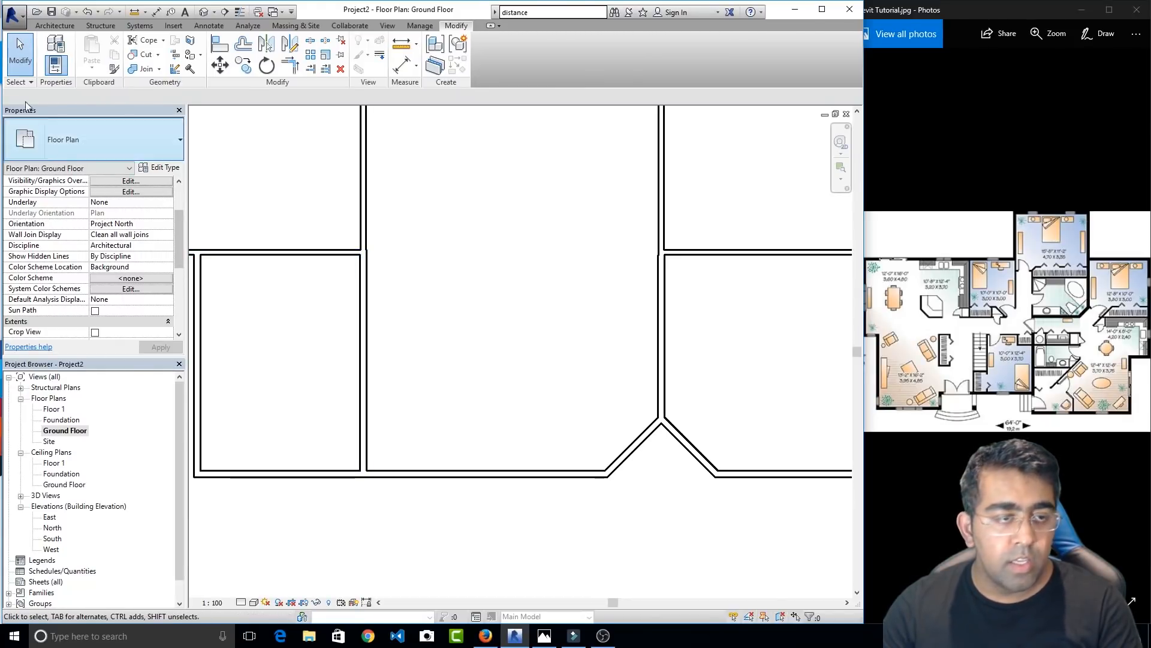
pyautogui.click(55, 25)
pyautogui.click(50, 53)
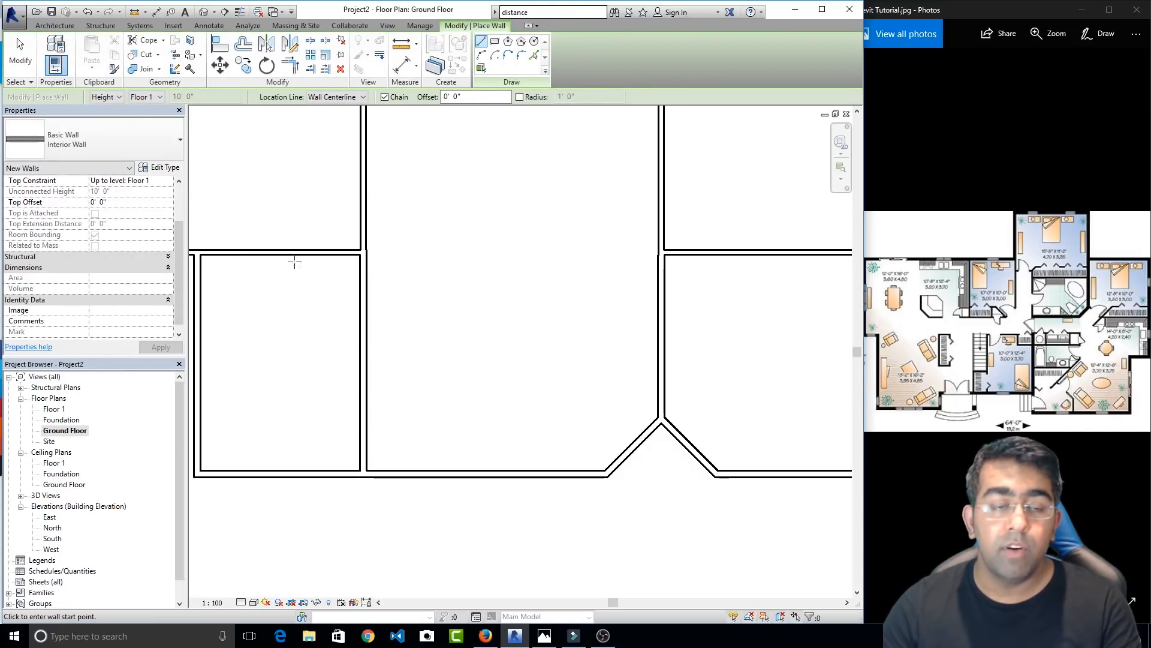
pyautogui.scroll(-1, 540, 345)
pyautogui.moveTo(552, 352); pyautogui.dragTo(668, 354, button='middle')
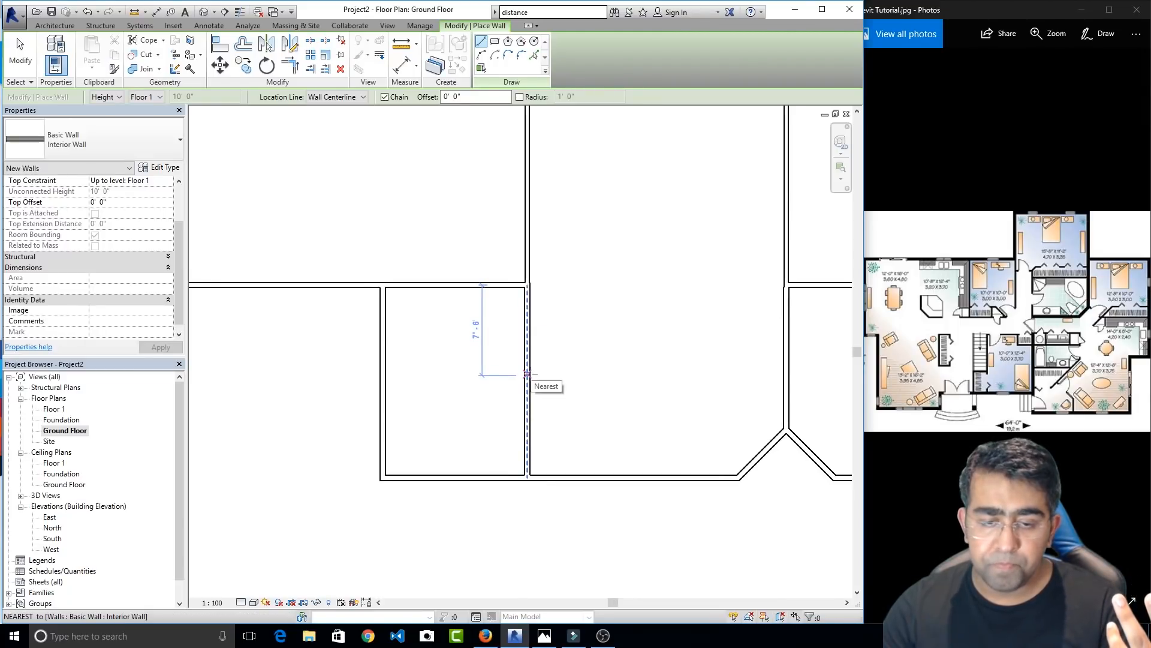
pyautogui.moveTo(586, 257); pyautogui.dragTo(515, 331, button='middle')
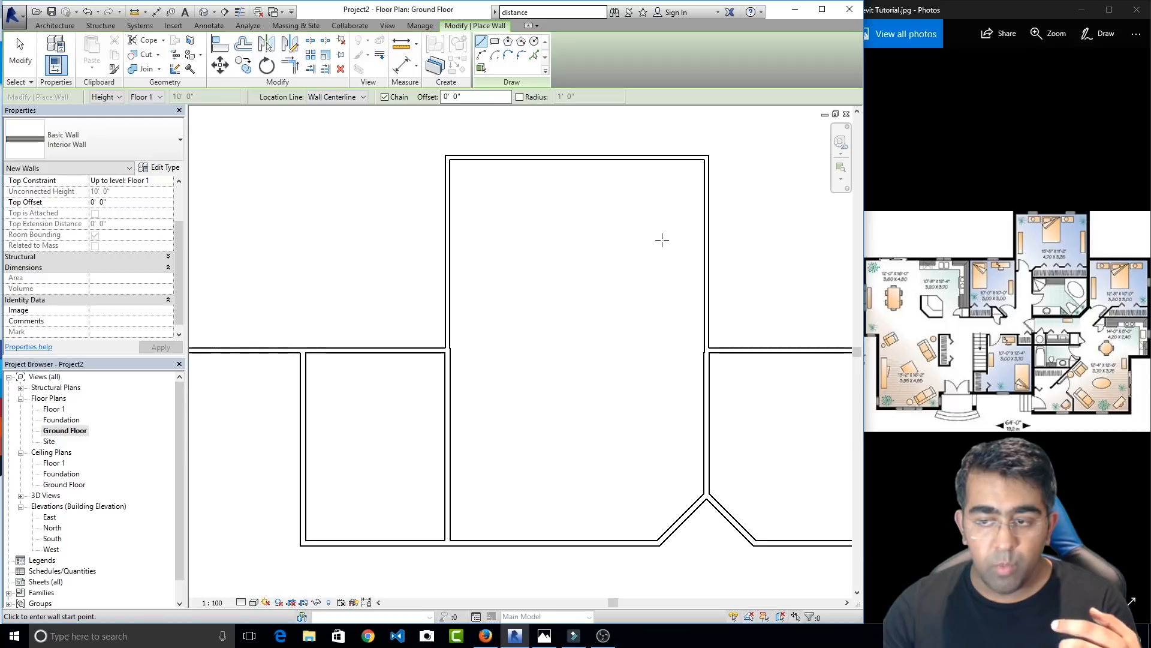
pyautogui.moveTo(653, 274); pyautogui.dragTo(651, 294, button='middle')
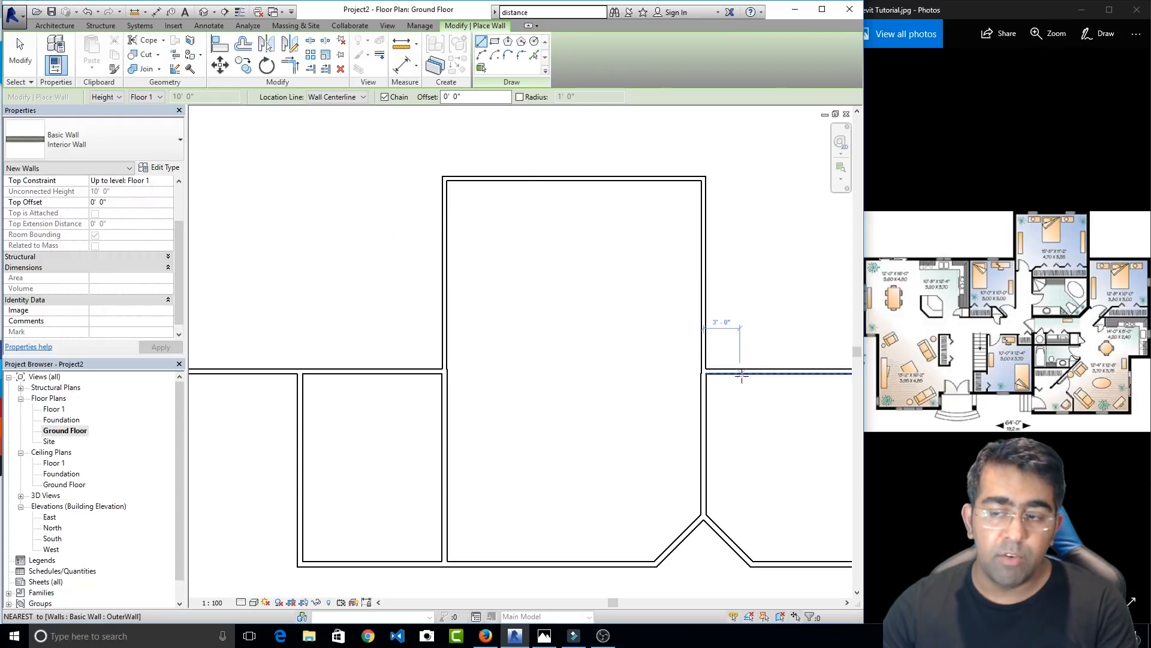
pyautogui.click(444, 430)
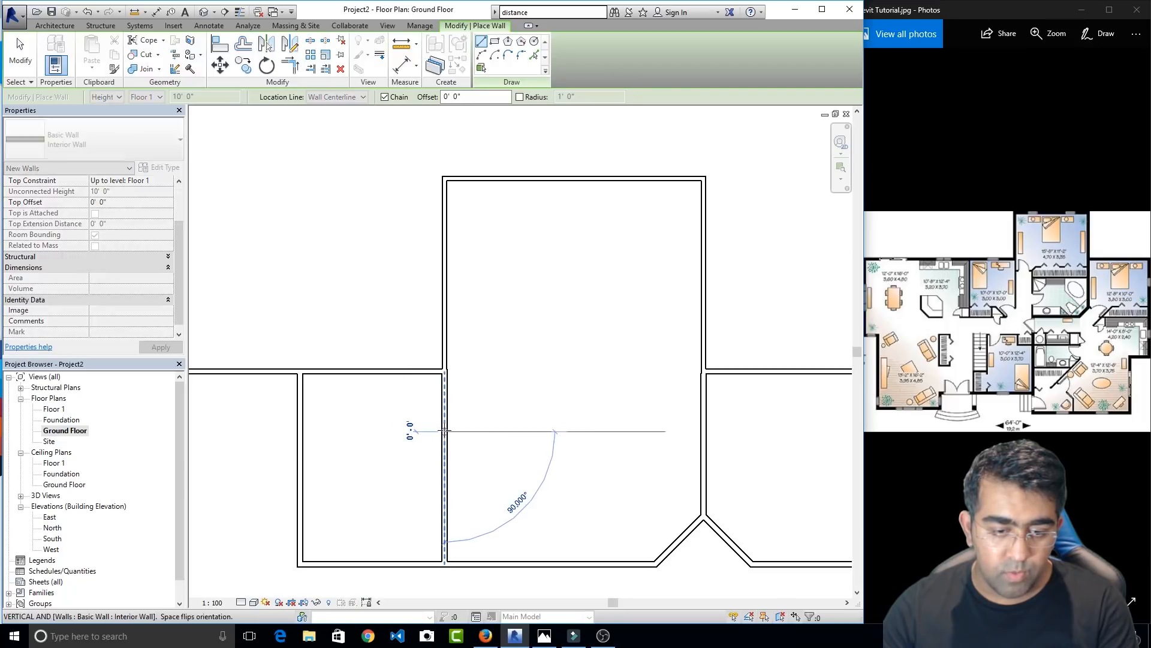
pyautogui.click(563, 431)
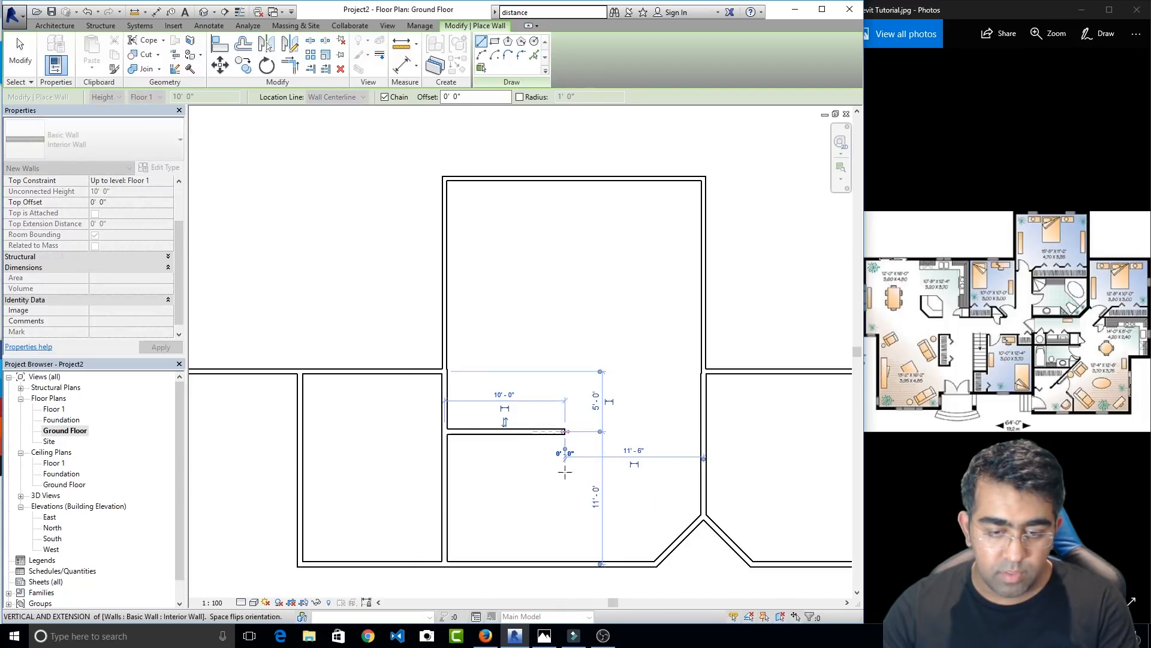
pyautogui.click(566, 564)
pyautogui.press('Escape')
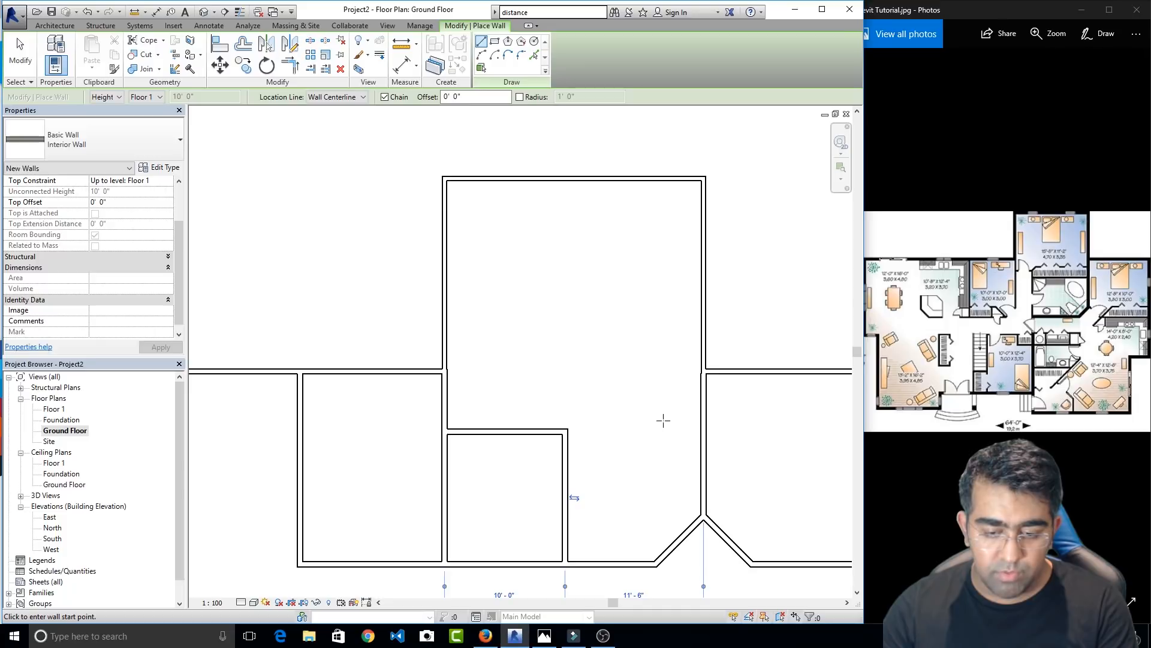
# Check the spacing of the small central room's upper wall from the walls above and below
pyautogui.press('Escape')
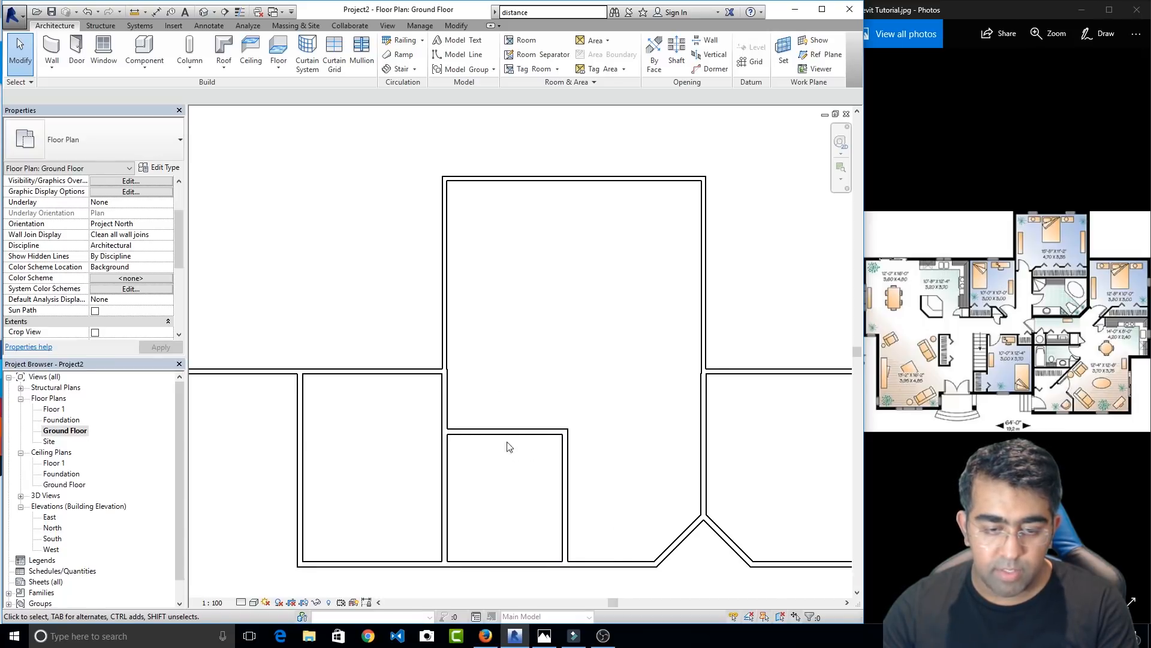
pyautogui.click(539, 432)
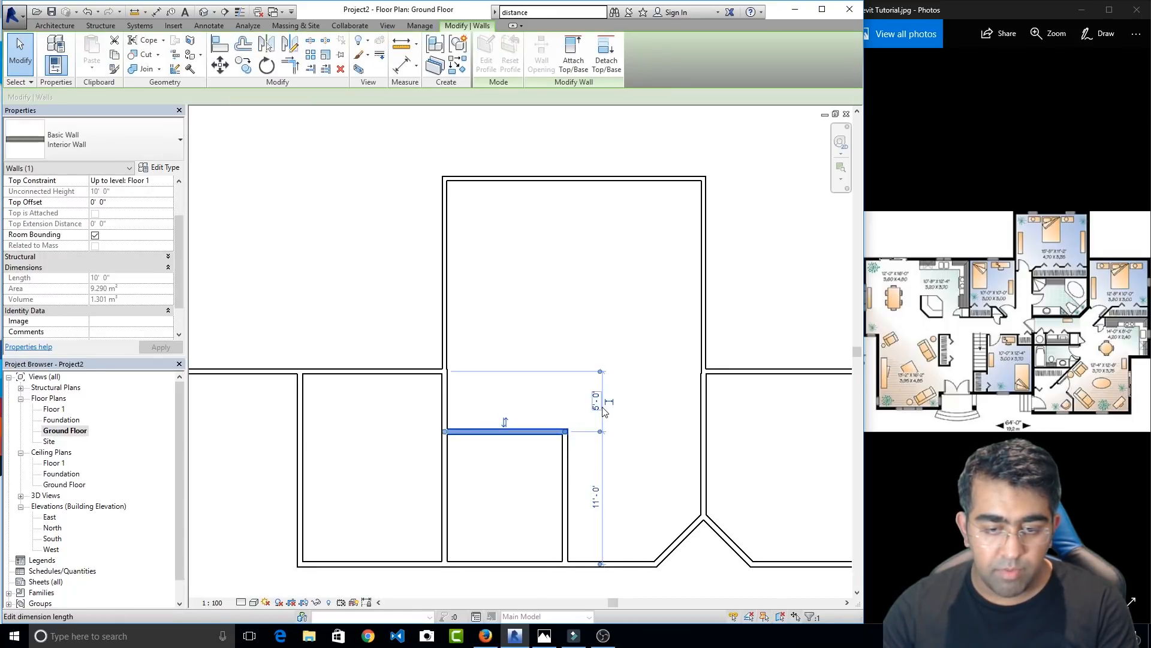
pyautogui.click(646, 470)
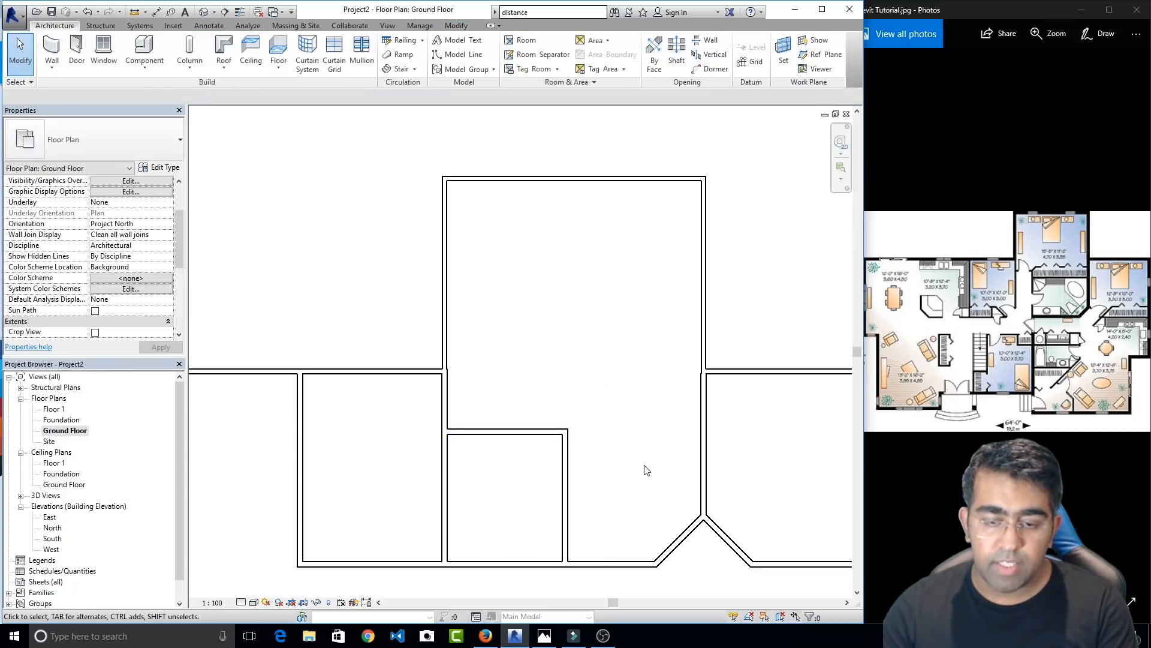
# Draw a 10'-0" horizontal Interior Wall rightward from the upper end of the short vertical wall near the front entrance
pyautogui.scroll(-2, 563, 400)
pyautogui.scroll(-2, 633, 509)
pyautogui.moveTo(638, 497); pyautogui.dragTo(564, 324, button='middle')
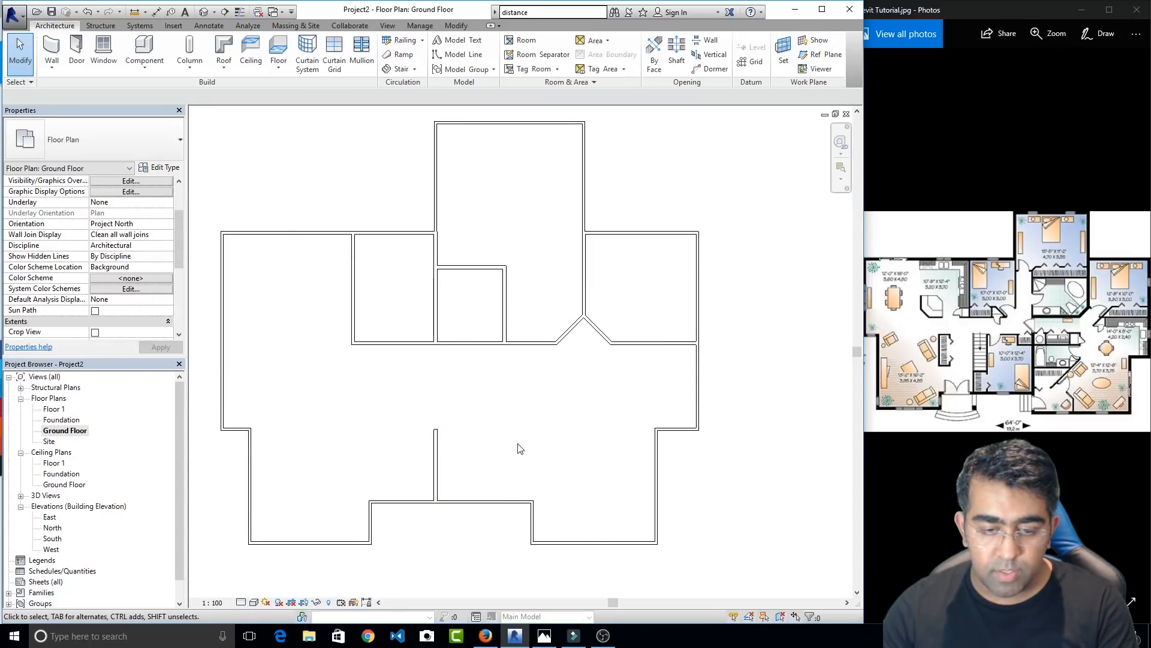
pyautogui.click(51, 54)
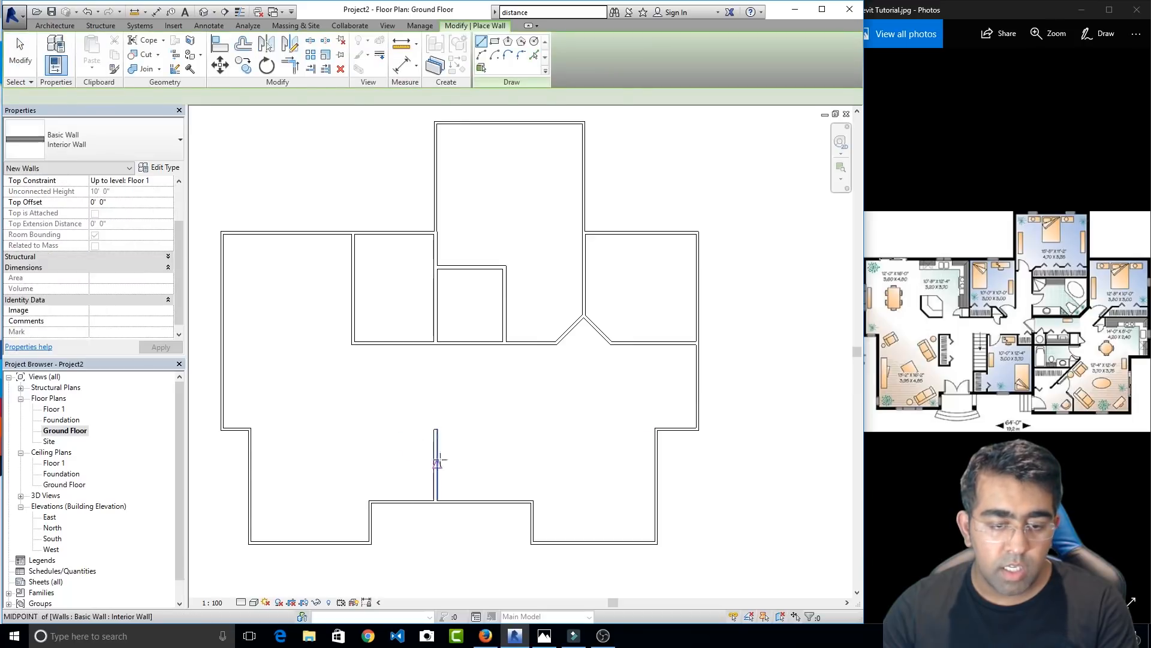
pyautogui.click(436, 430)
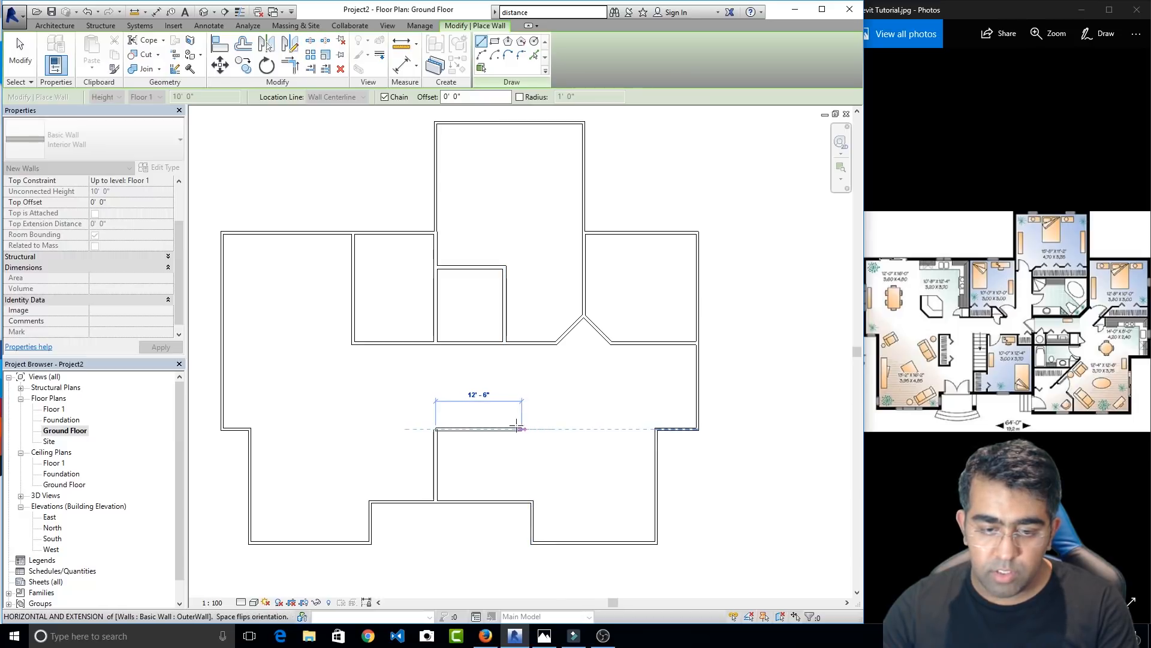
pyautogui.click(504, 430)
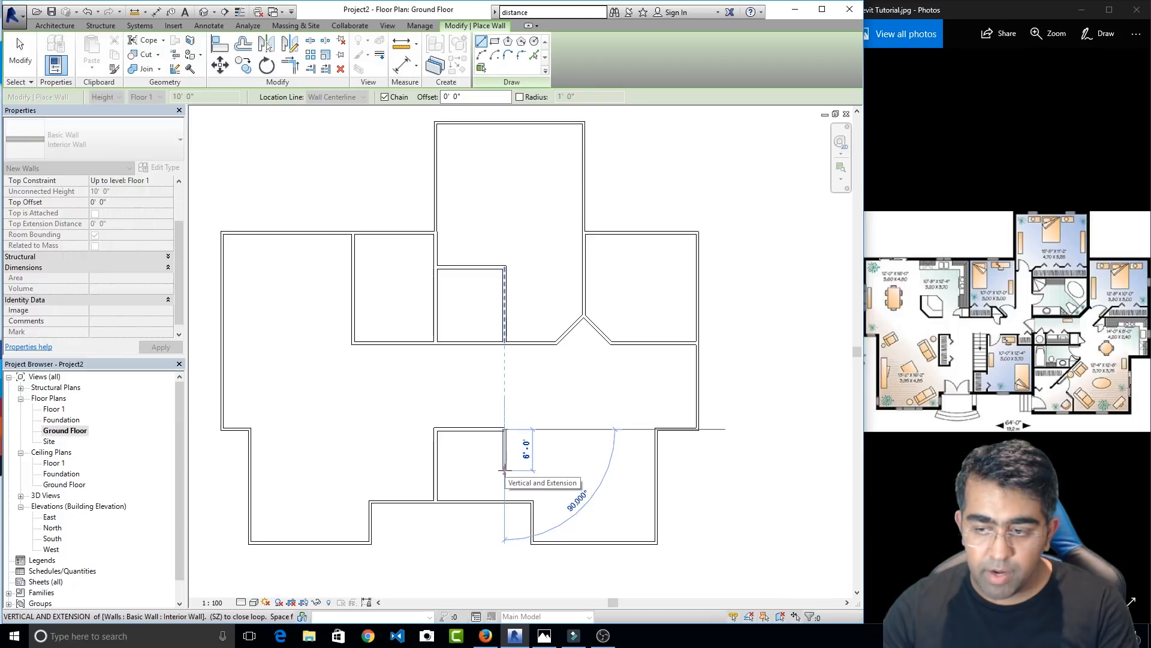
pyautogui.scroll(1, 504, 471)
pyautogui.scroll(1, 504, 471)
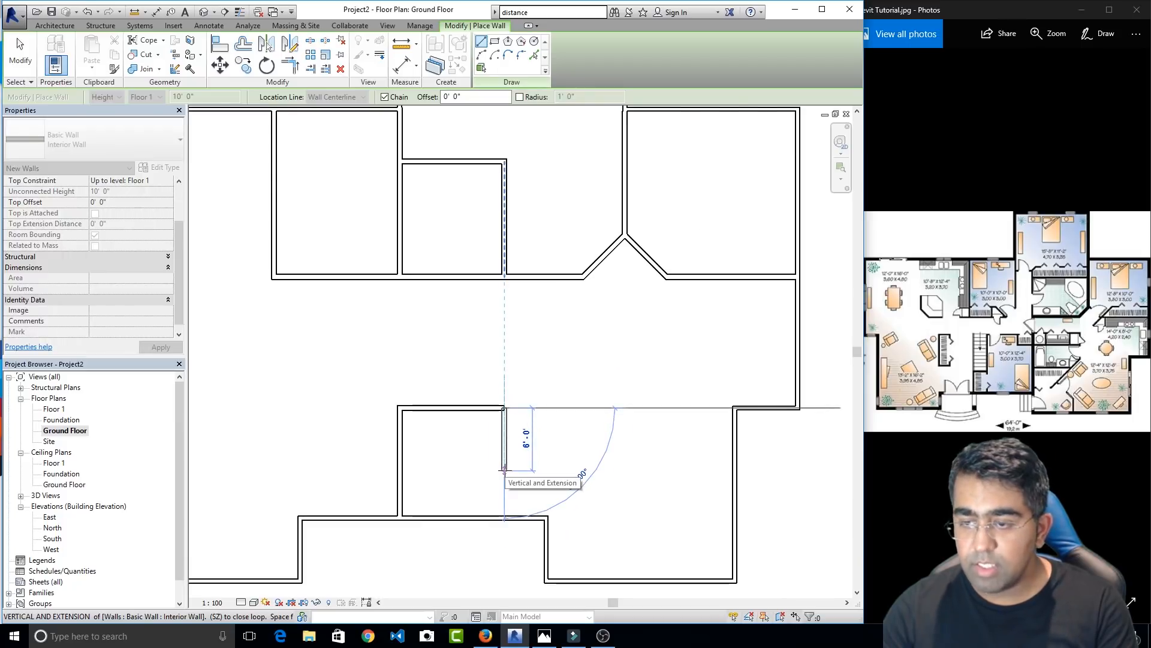
pyautogui.press('Escape')
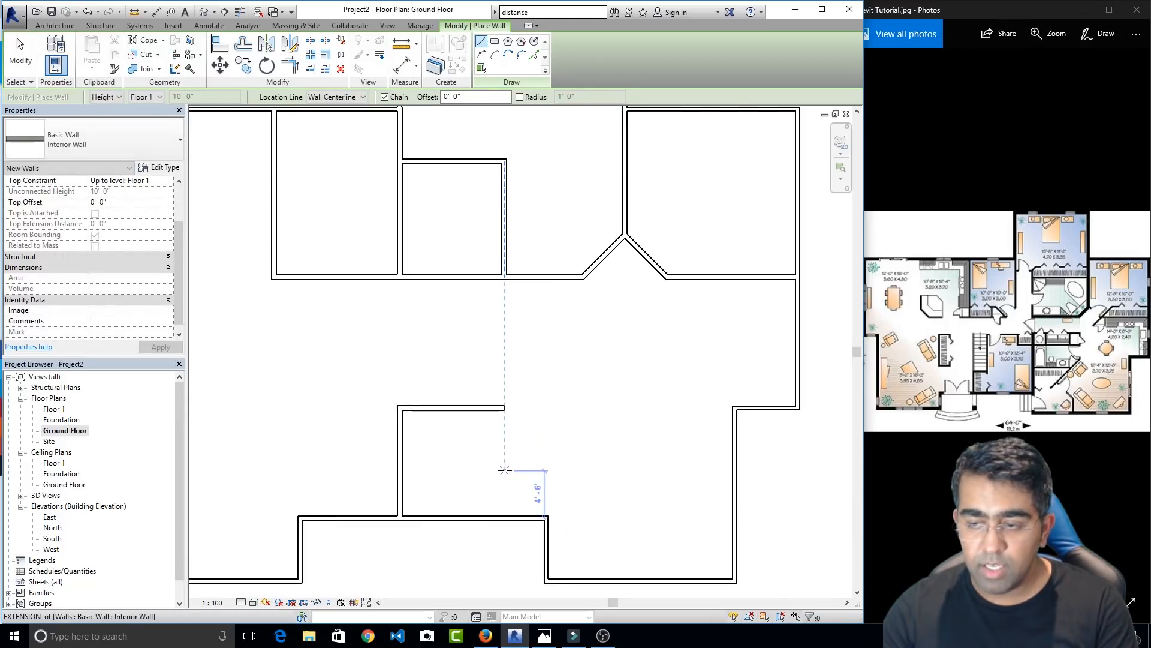
pyautogui.press('Escape')
# Move the new horizontal interior wall down to 7'-0" above the front exterior wall
pyautogui.click(468, 409)
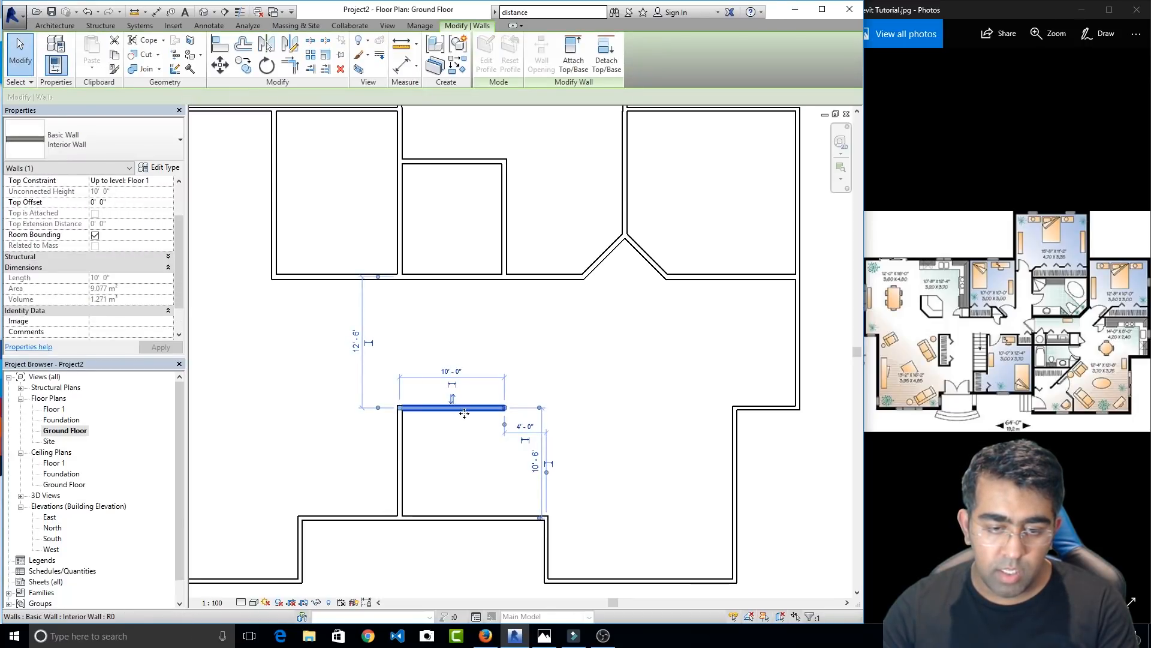
pyautogui.moveTo(471, 412); pyautogui.dragTo(459, 468)
pyautogui.click(438, 499)
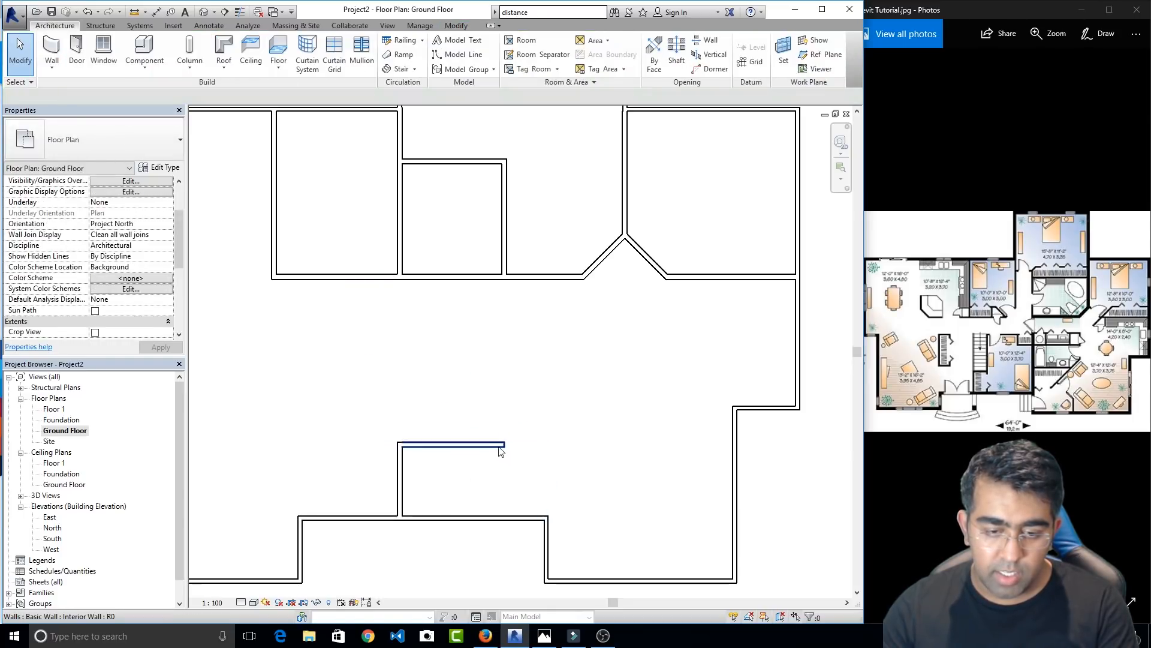
# Draw a 3'-6" Interior Wall upward from the moved wall's left corner, level with the right-hand exterior wall step
pyautogui.click(52, 51)
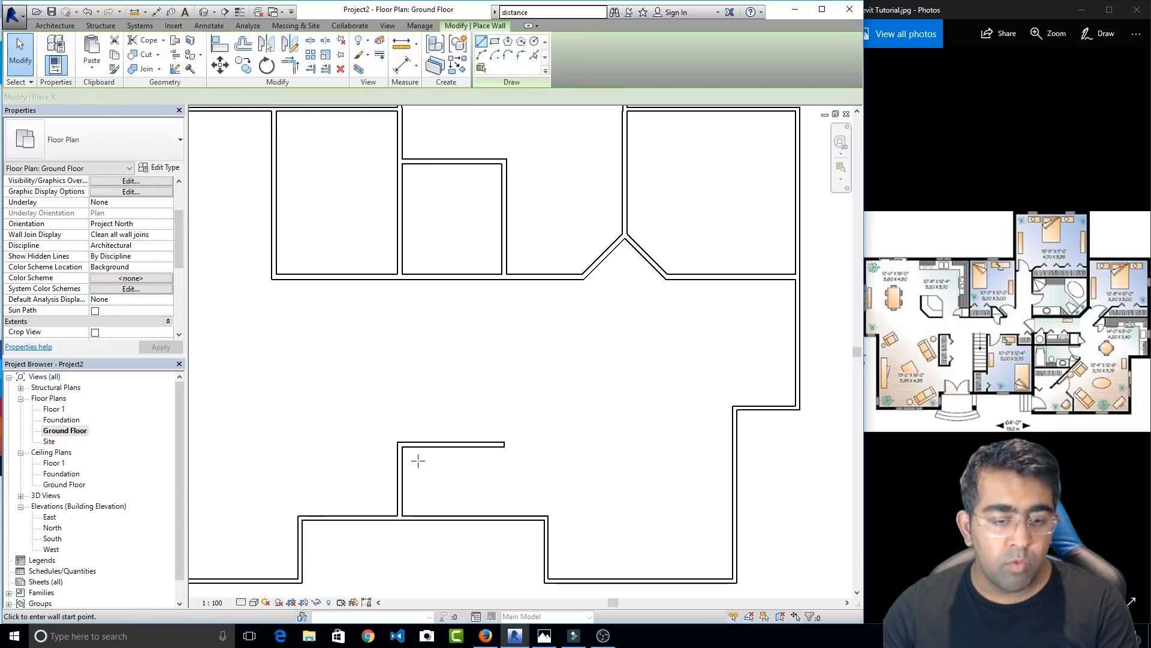
pyautogui.click(400, 445)
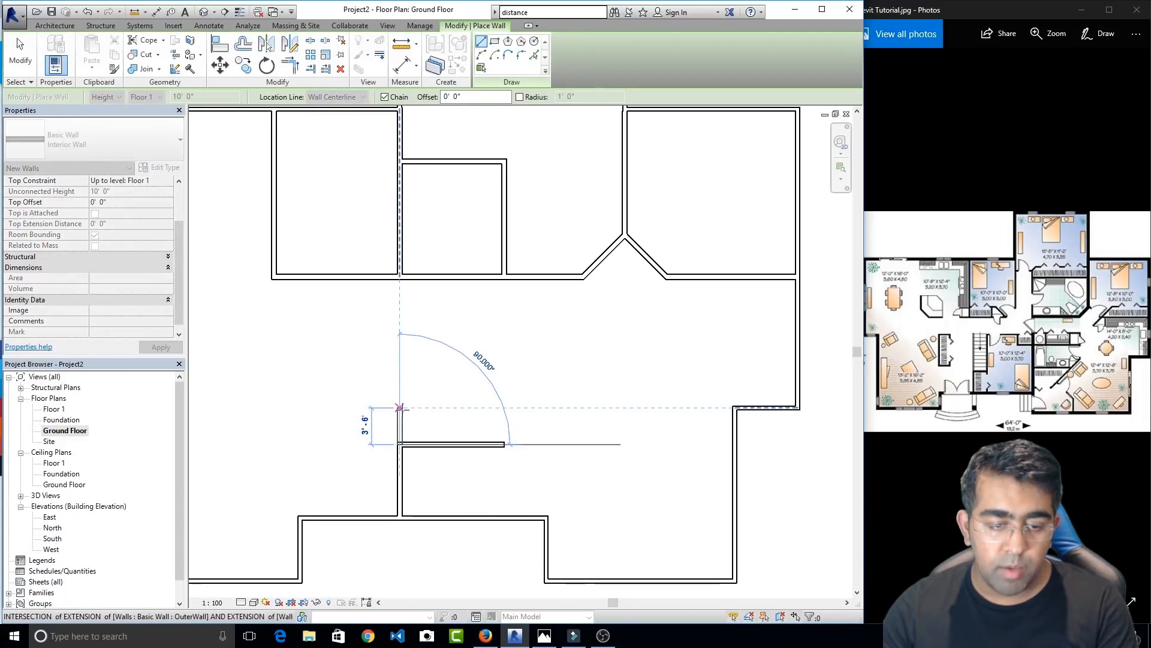
pyautogui.click(400, 408)
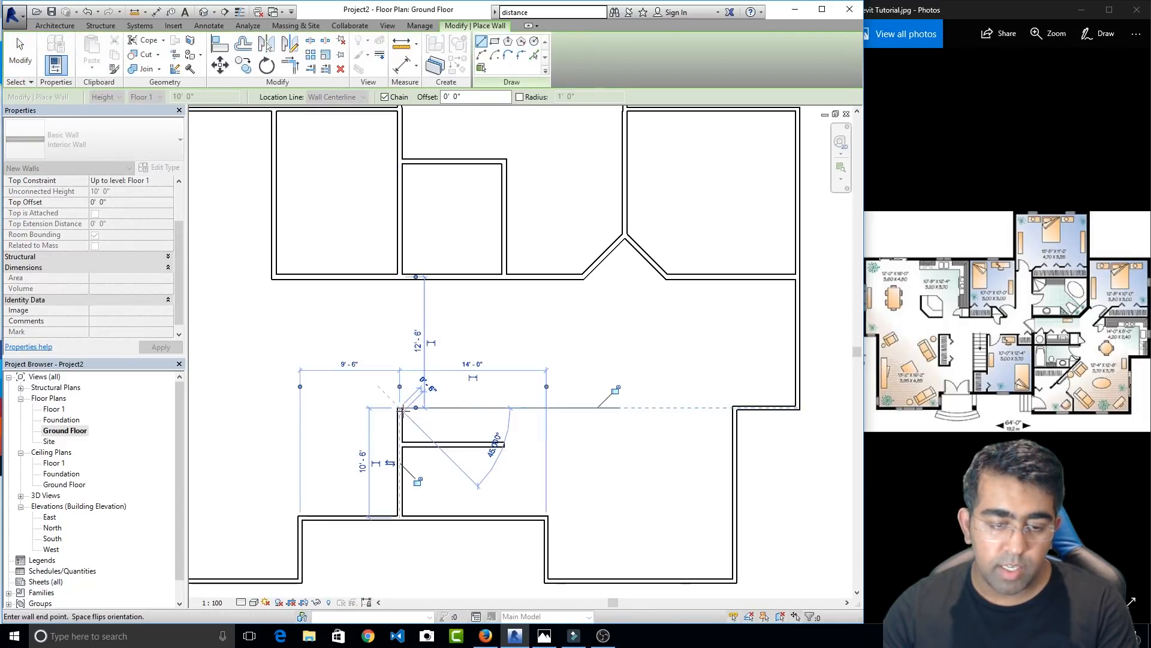
pyautogui.press('Escape')
pyautogui.press('Escape')
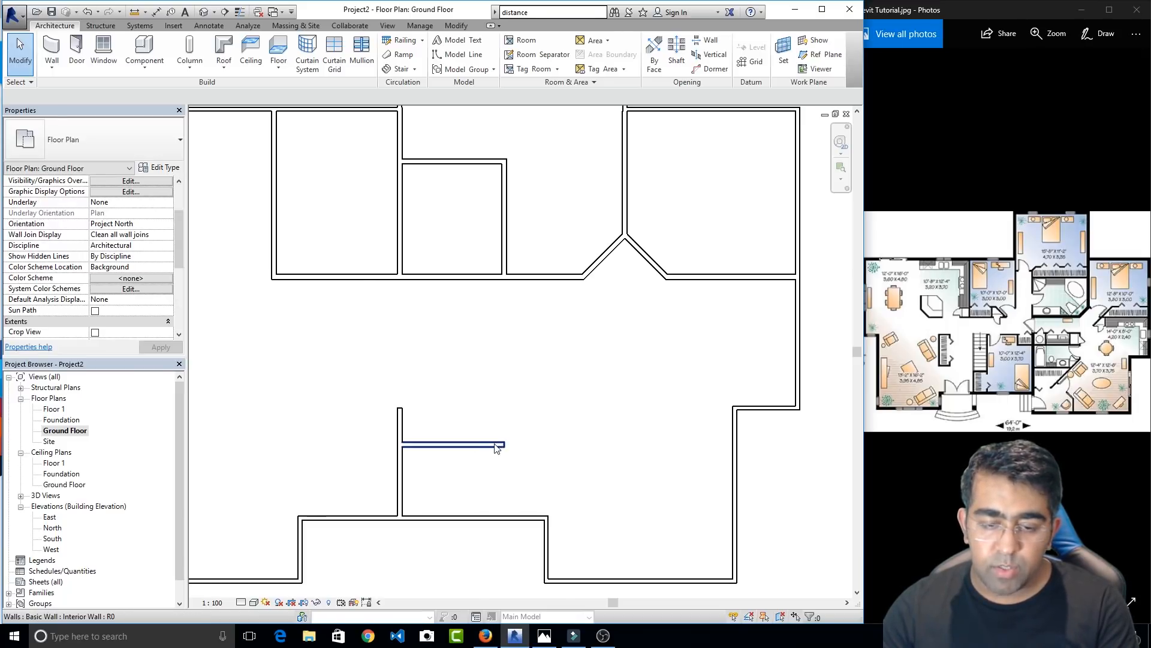
# Trim/extend the horizontal interior wall into a corner with the vertical exterior wall on its right
pyautogui.click(461, 444)
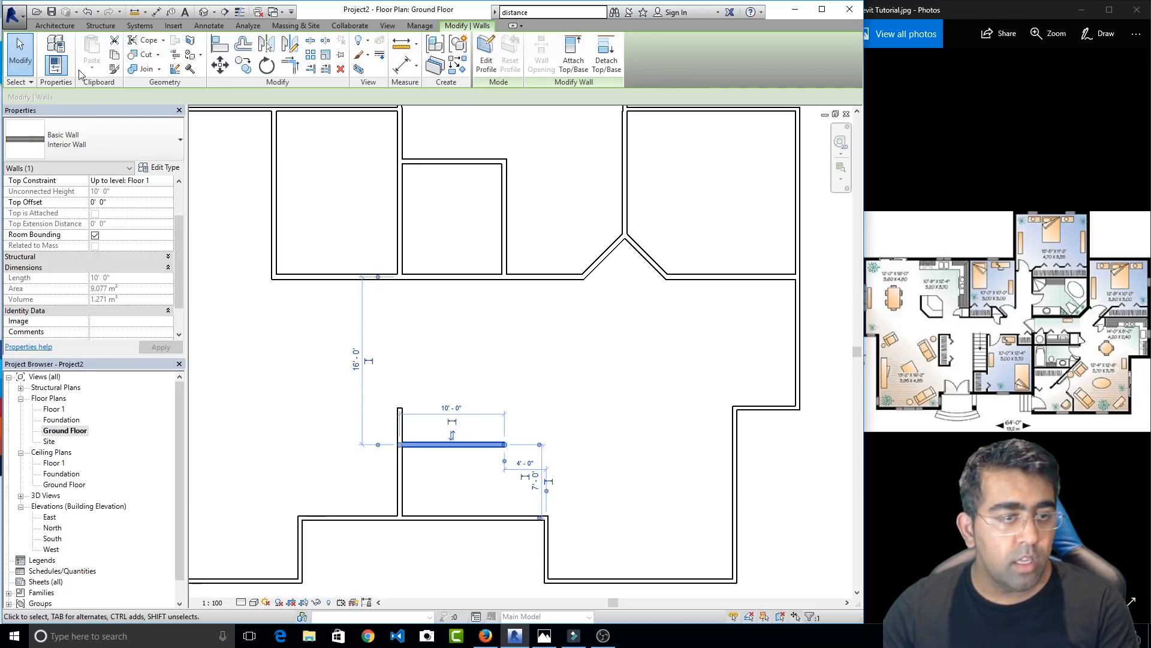
pyautogui.click(290, 65)
pyautogui.click(475, 444)
pyautogui.click(549, 528)
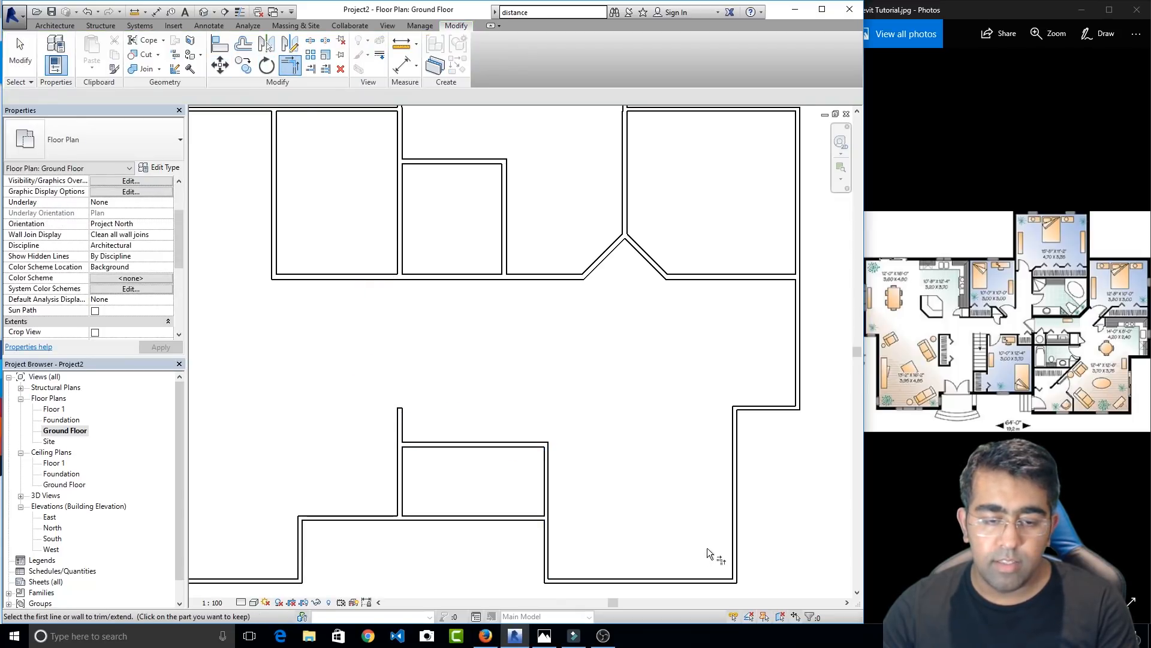
pyautogui.press('Escape')
pyautogui.press('Escape')
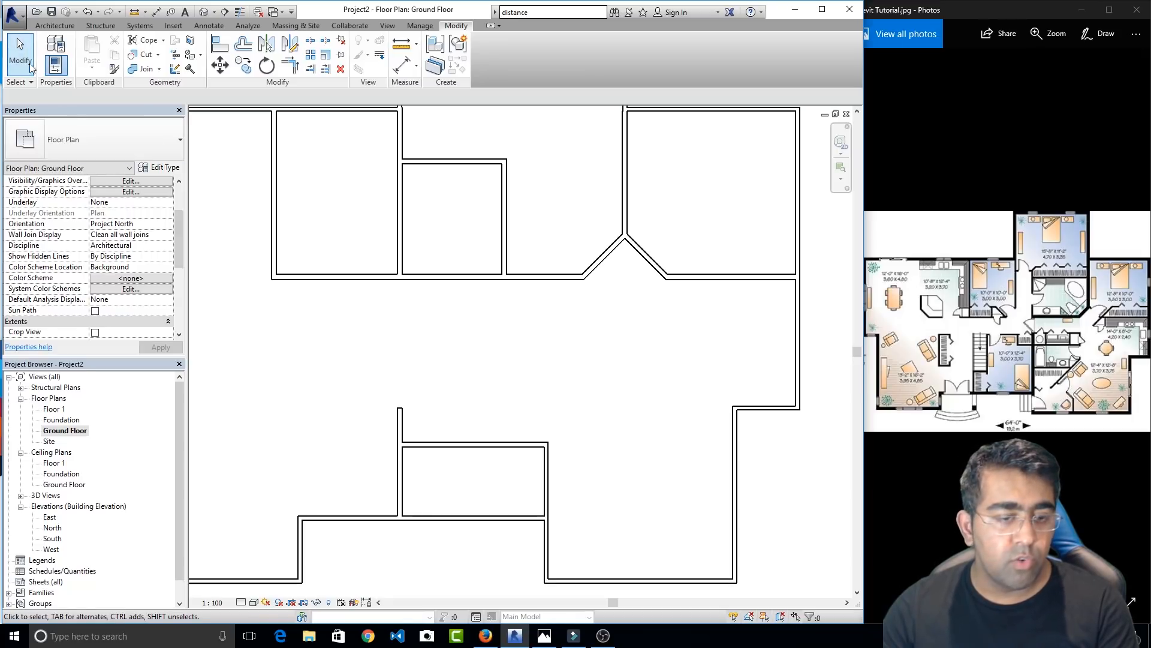
# Draw a 3'-6" Interior Wall upward from the horizontal wall's right corner, level with the matching left wall
pyautogui.click(405, 427)
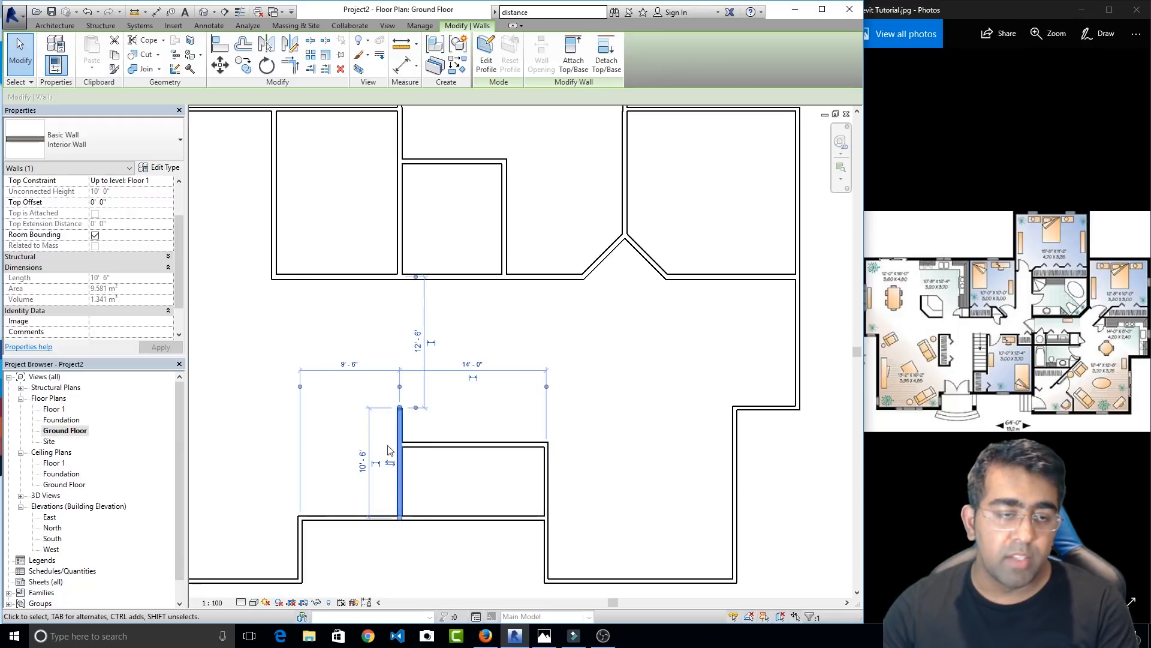
pyautogui.click(418, 403)
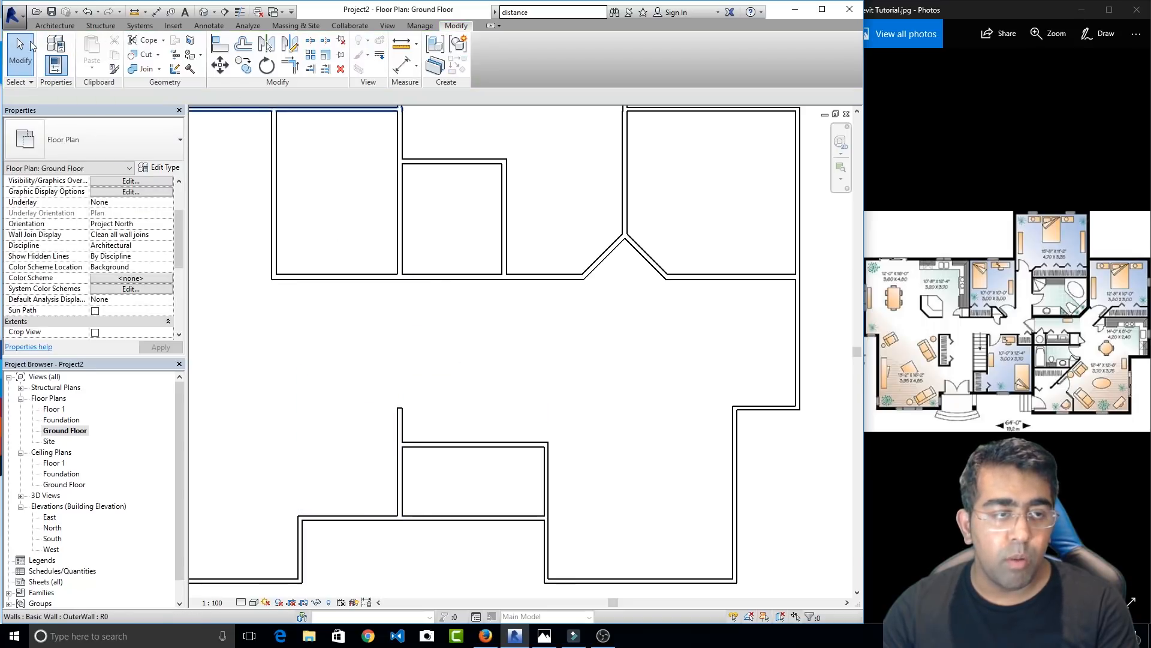
pyautogui.click(55, 26)
pyautogui.click(52, 48)
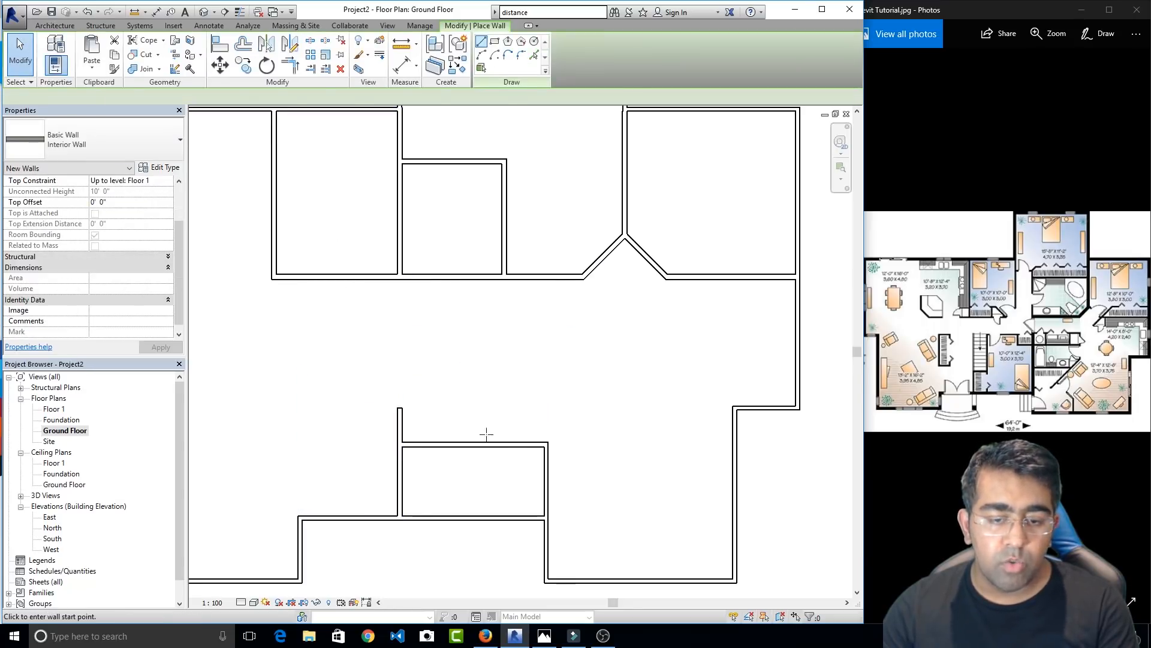
pyautogui.click(546, 443)
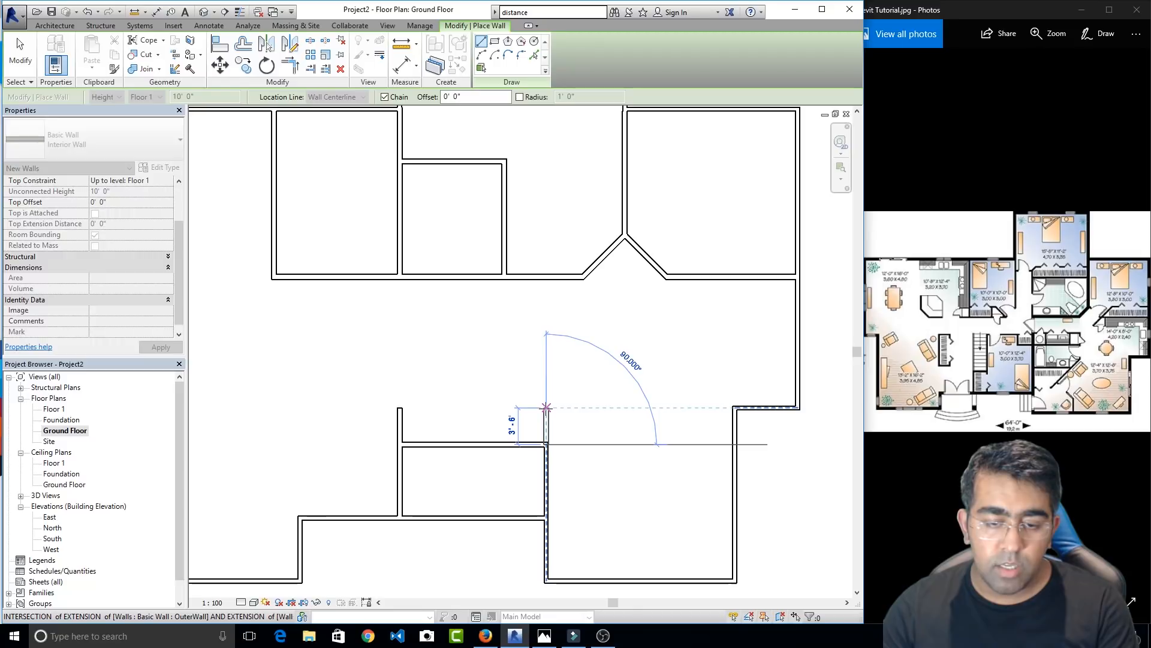
pyautogui.click(545, 408)
pyautogui.press('Escape')
pyautogui.press('Escape')
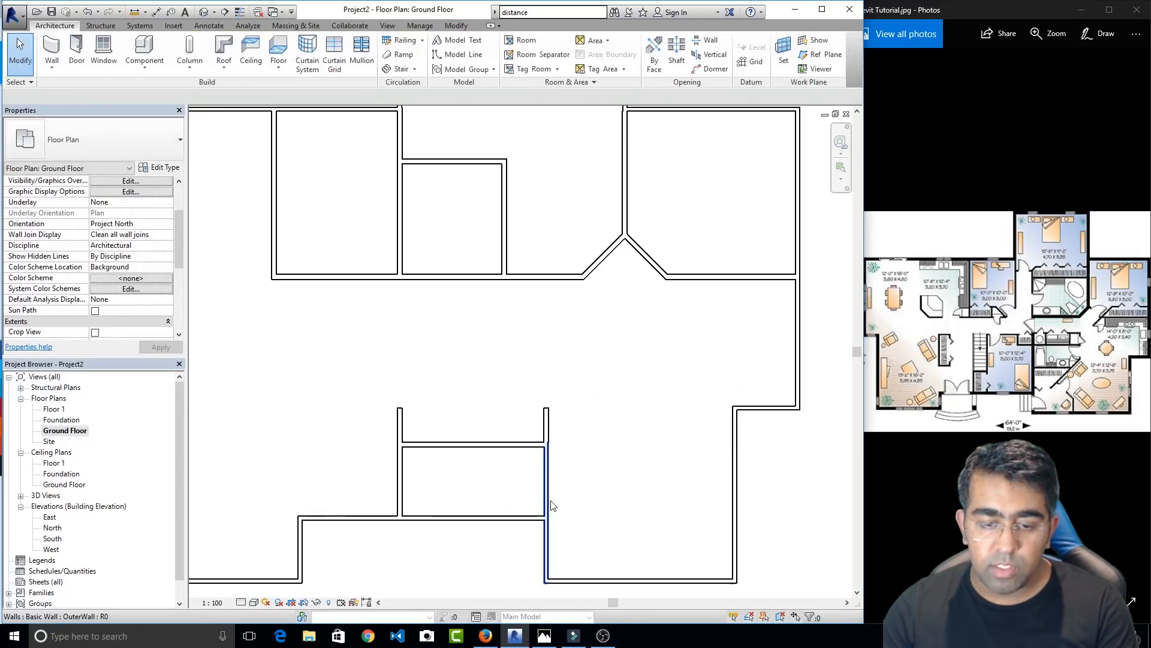
# Trim the right vertical exterior wall back to a corner with the horizontal front exterior wall
pyautogui.scroll(4, 542, 461)
pyautogui.click(537, 452)
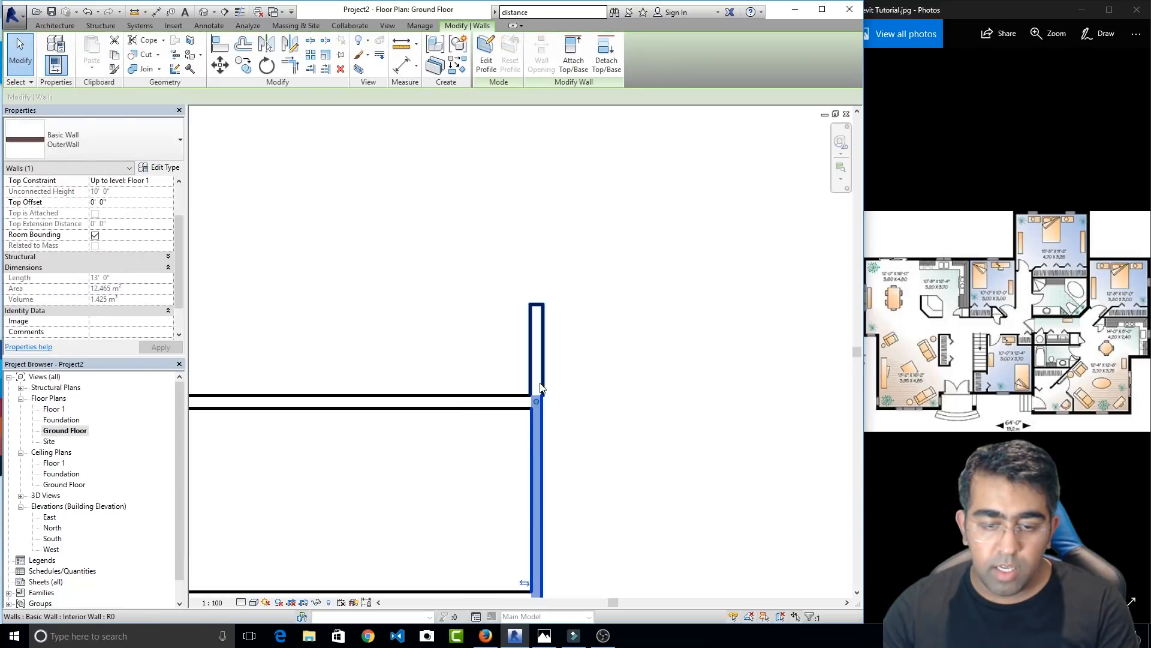
pyautogui.click(558, 426)
pyautogui.click(542, 436)
pyautogui.scroll(-4, 542, 436)
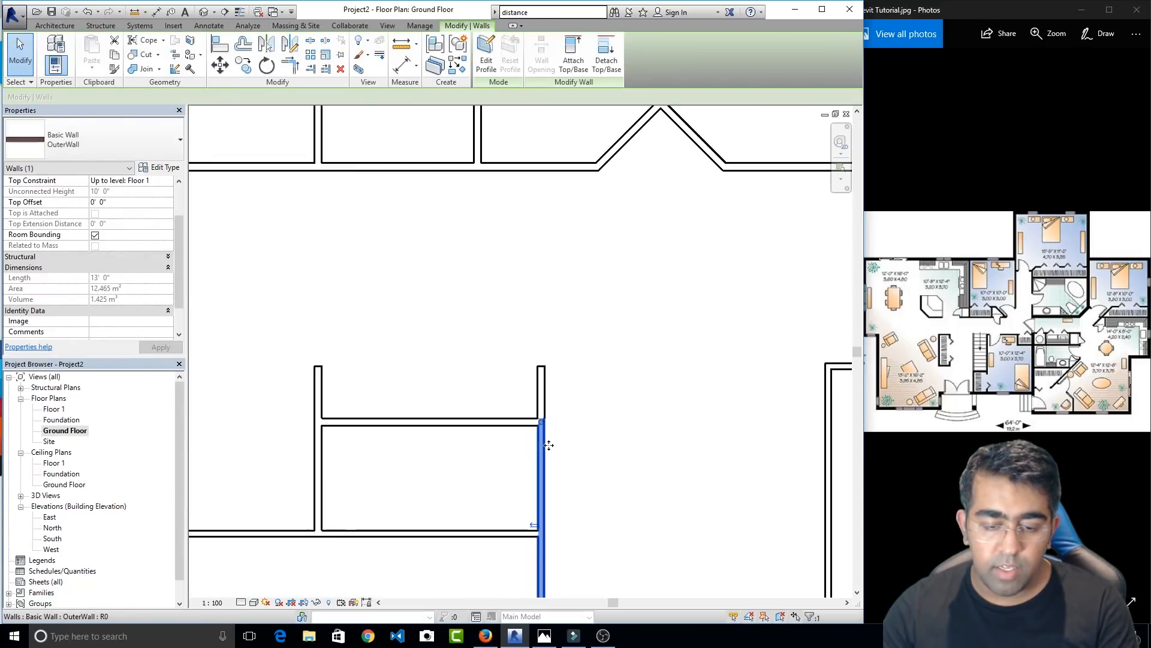
pyautogui.click(294, 67)
pyautogui.click(552, 390)
pyautogui.click(567, 411)
pyautogui.press('Escape')
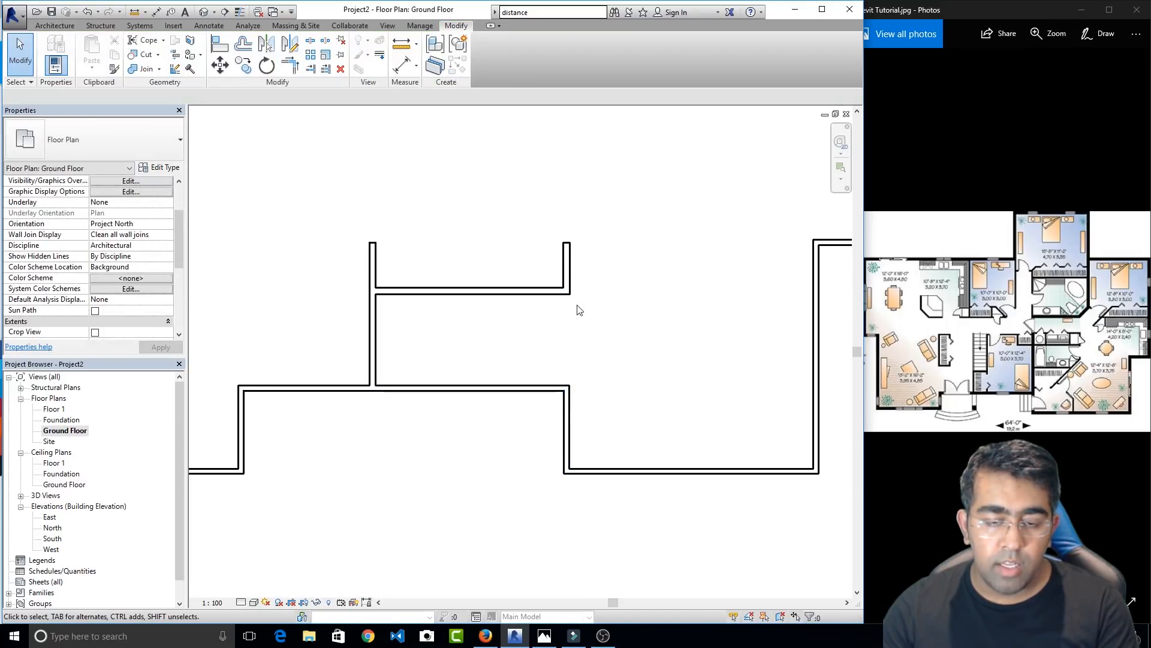
# Draw an Interior Wall from the horizontal interior wall's right end down to the front exterior corner, closing the small room
pyautogui.click(55, 25)
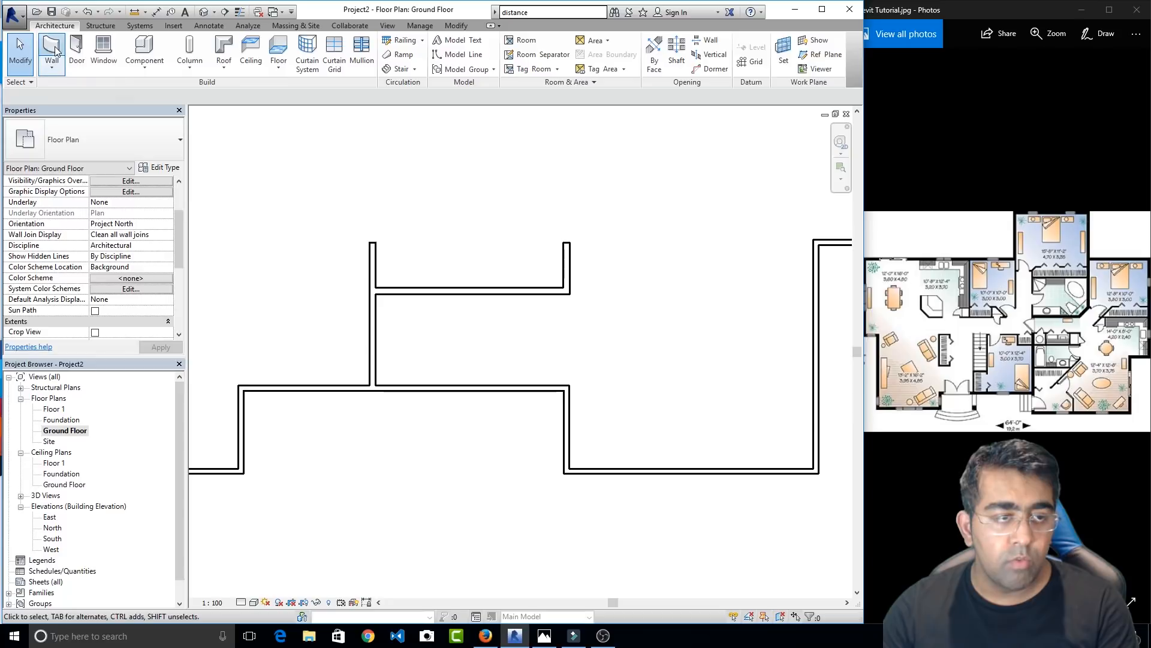
pyautogui.click(52, 51)
pyautogui.click(566, 292)
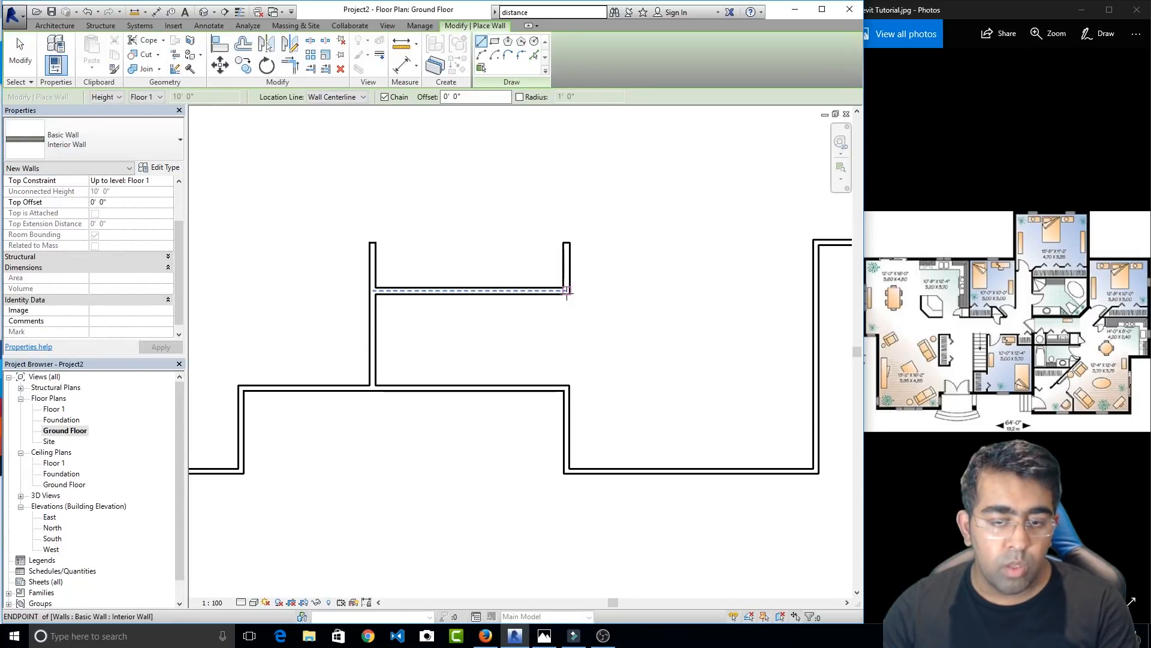
pyautogui.click(566, 388)
pyautogui.press('Escape')
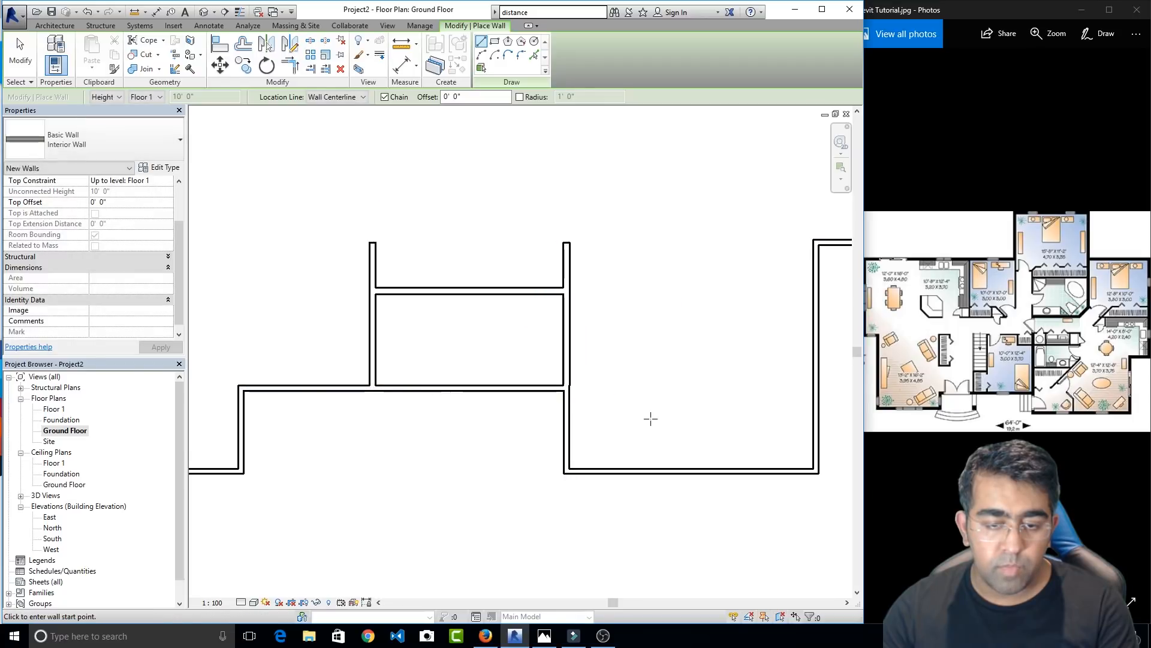
pyautogui.scroll(5, 463, 344)
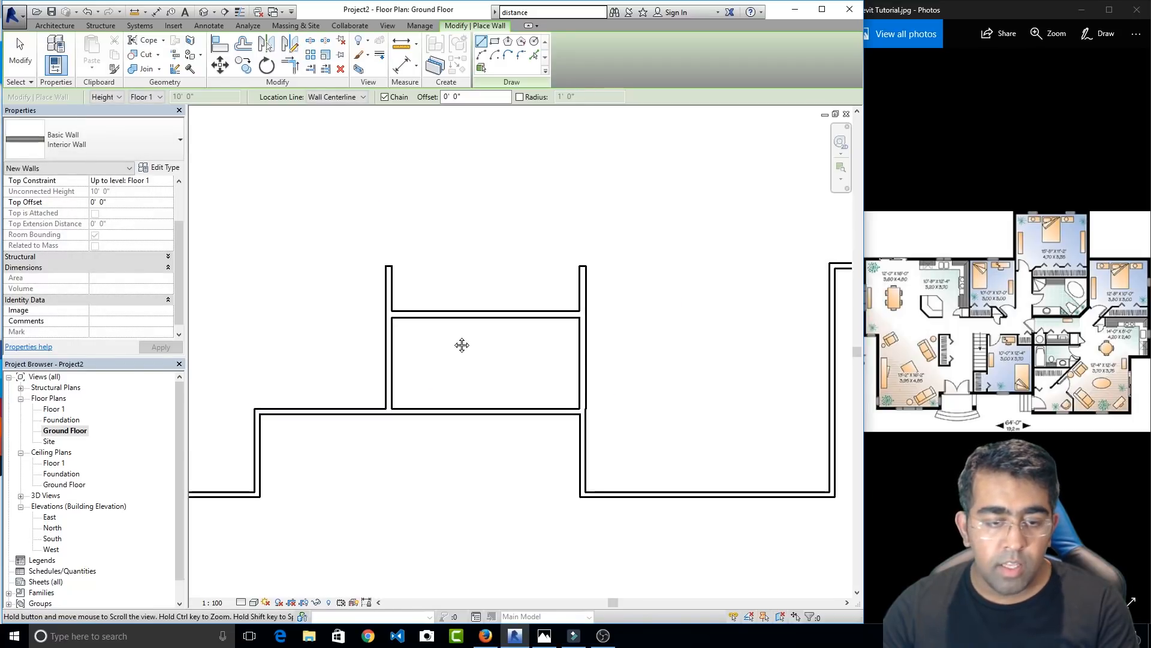
pyautogui.scroll(5, 593, 383)
pyautogui.press('Escape')
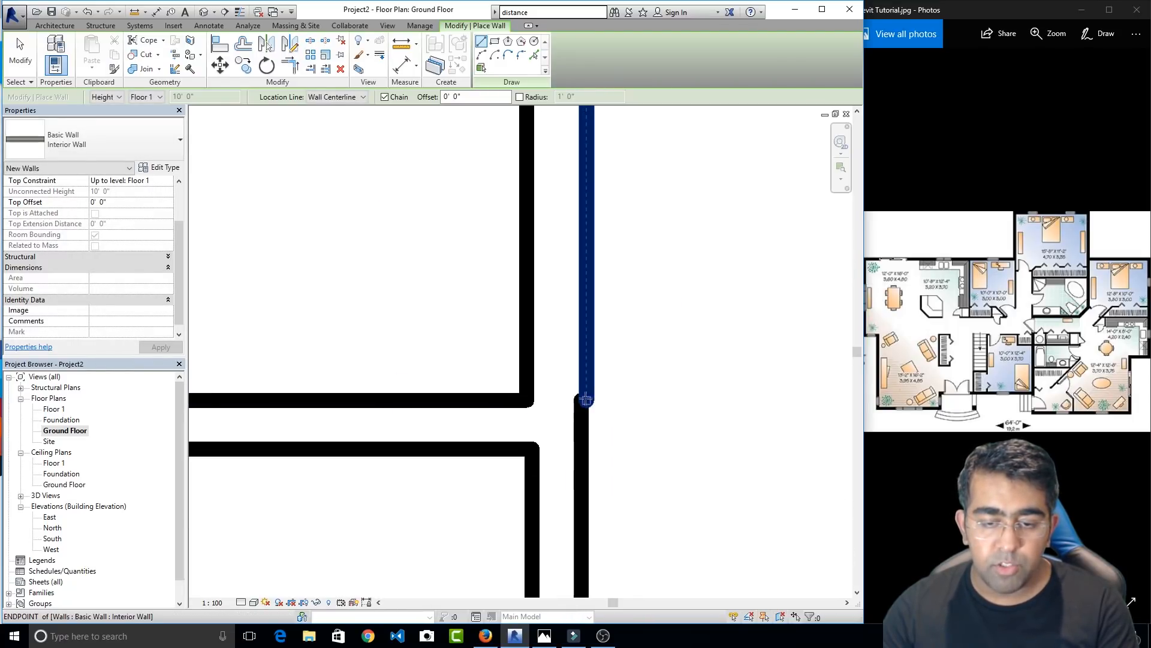
# Review the whole ground floor plan and check the wall spacing around the upper-left rooms
pyautogui.scroll(-6, 540, 405)
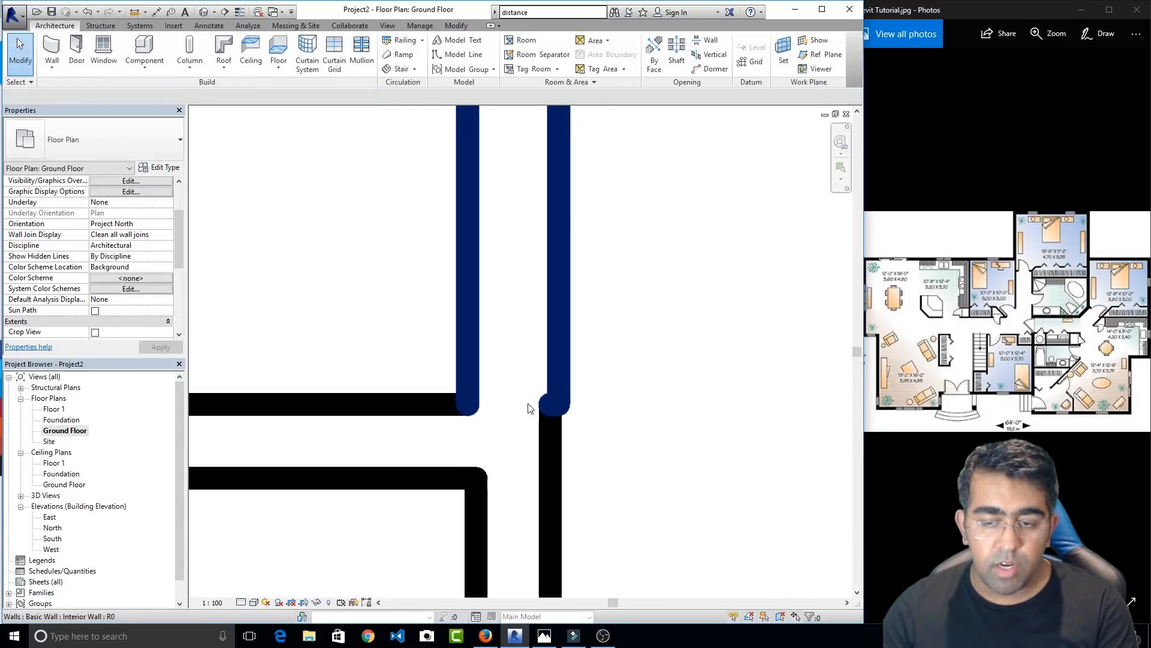
pyautogui.moveTo(453, 345); pyautogui.dragTo(574, 339, button='middle')
pyautogui.scroll(-3, 476, 353)
pyautogui.scroll(1, 583, 296)
pyautogui.moveTo(585, 298); pyautogui.dragTo(574, 389, button='middle')
pyautogui.scroll(-1, 573, 387)
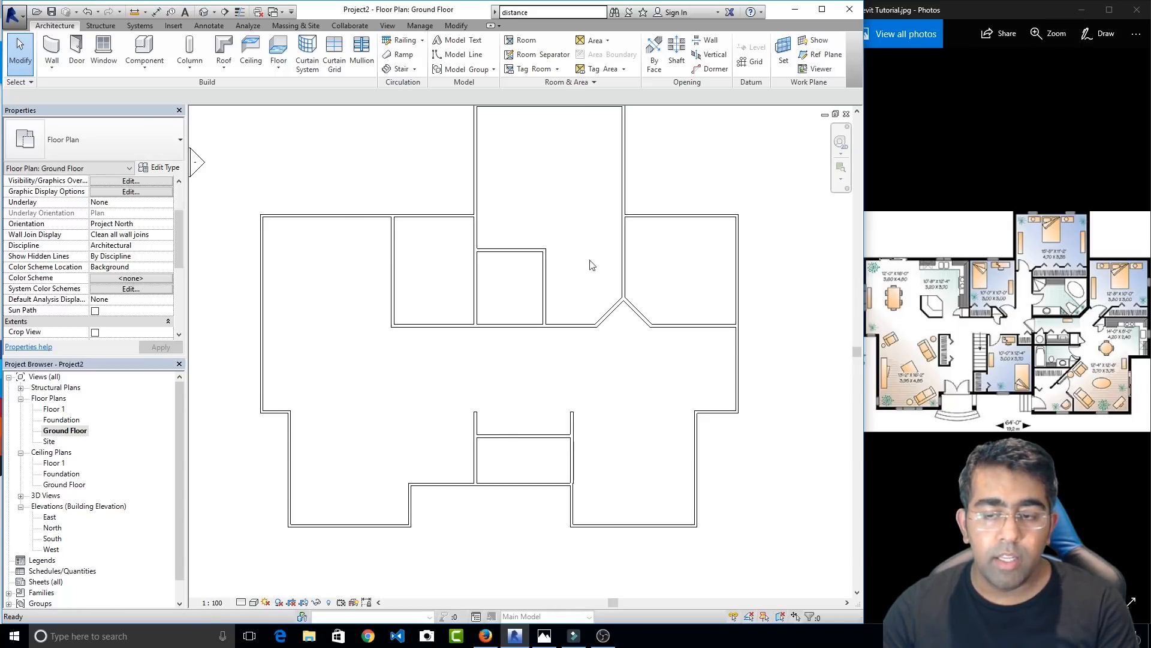
pyautogui.moveTo(549, 262); pyautogui.dragTo(558, 308, button='middle')
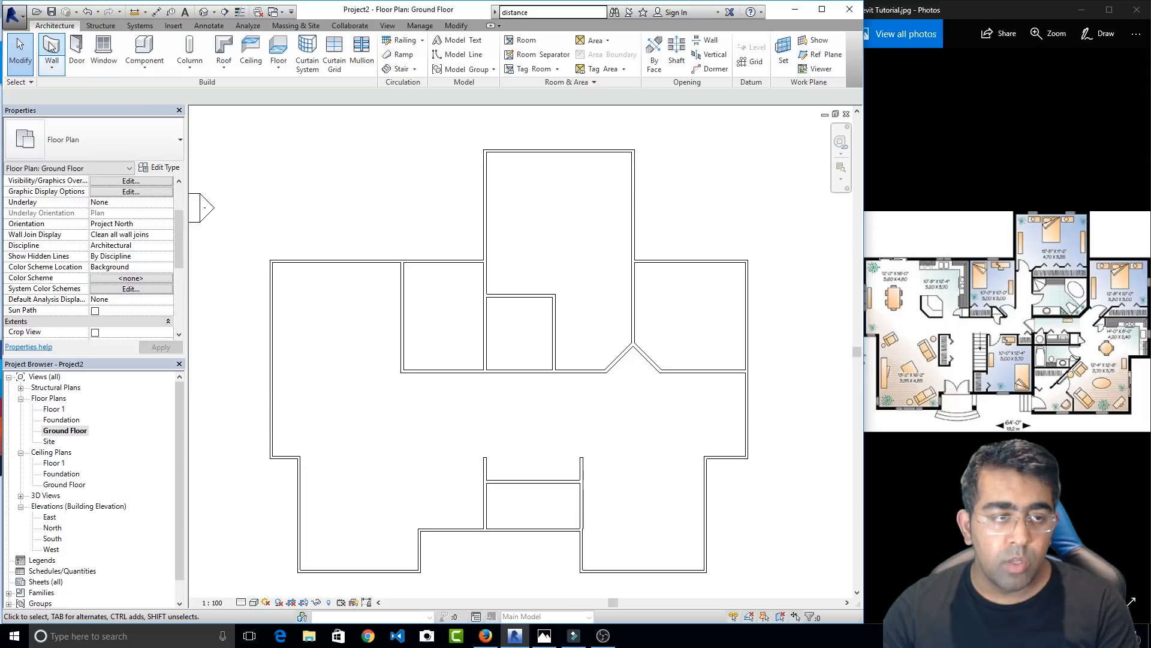
pyautogui.click(404, 360)
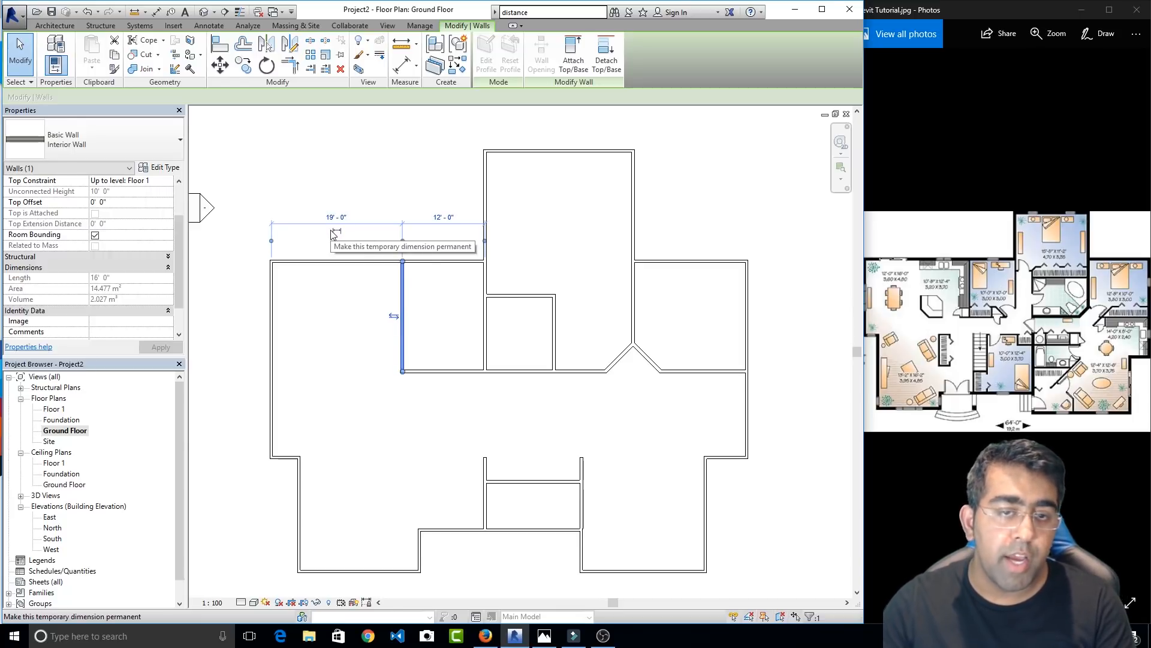
pyautogui.click(334, 262)
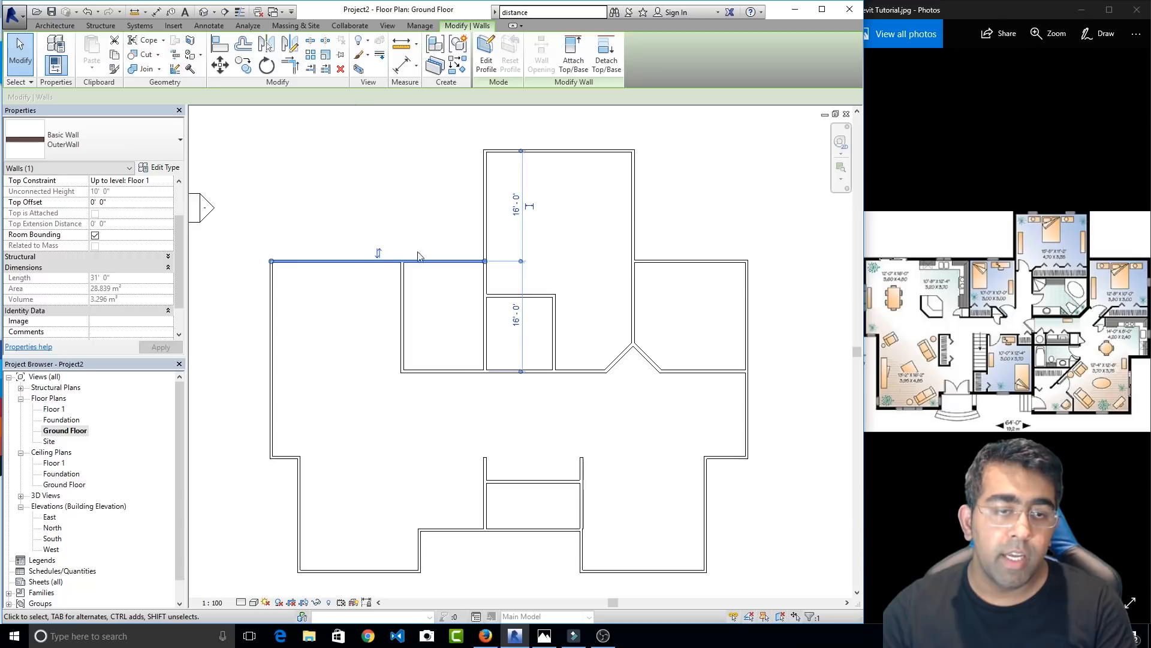
pyautogui.click(352, 331)
pyautogui.click(276, 331)
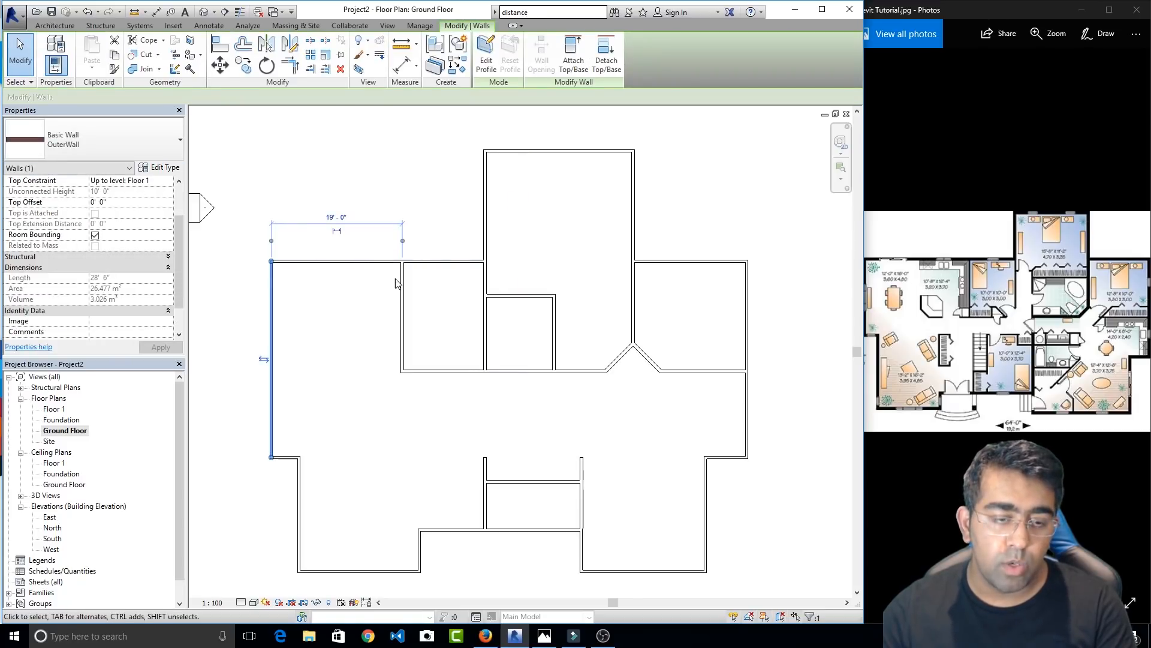
pyautogui.click(281, 324)
pyautogui.click(271, 328)
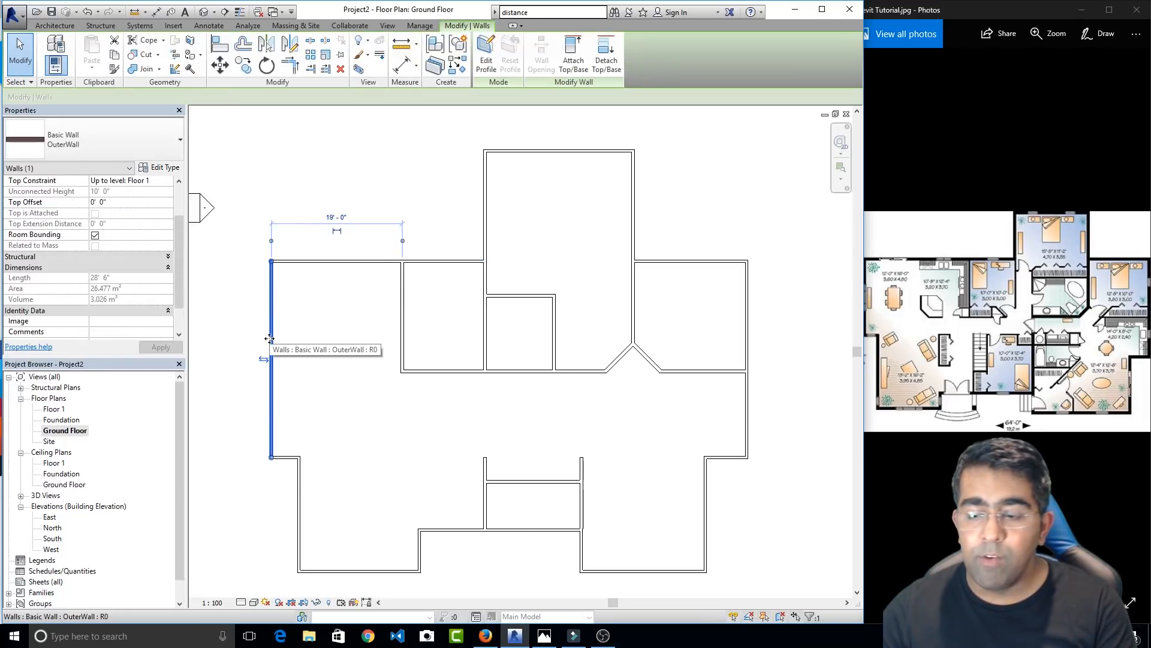
pyautogui.click(378, 371)
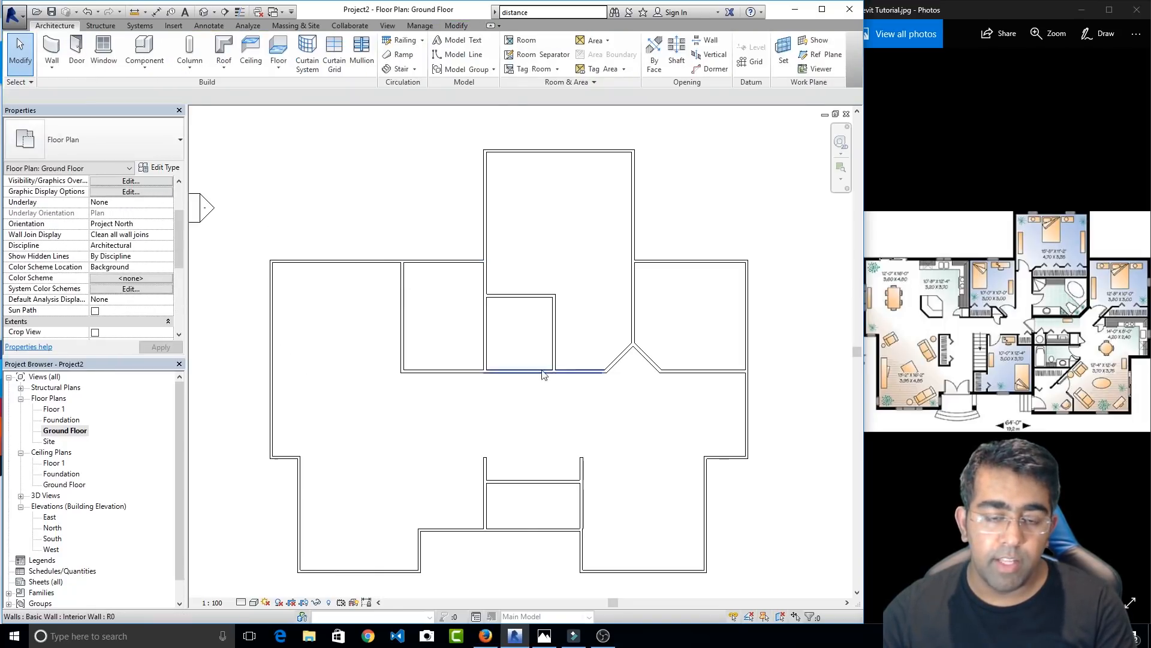
# Examine the modelled walls in the East elevation and from several angles in the 3D view
pyautogui.moveTo(637, 424); pyautogui.dragTo(646, 398, button='middle')
pyautogui.doubleClick(50, 516)
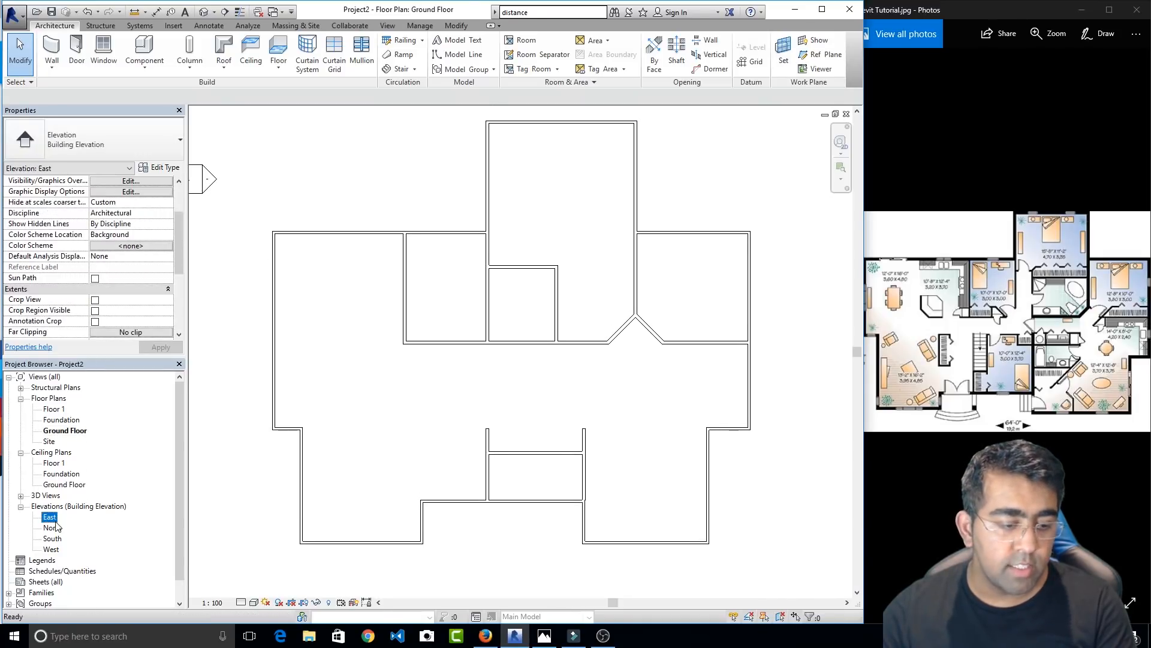
pyautogui.moveTo(586, 343); pyautogui.dragTo(614, 372, button='middle')
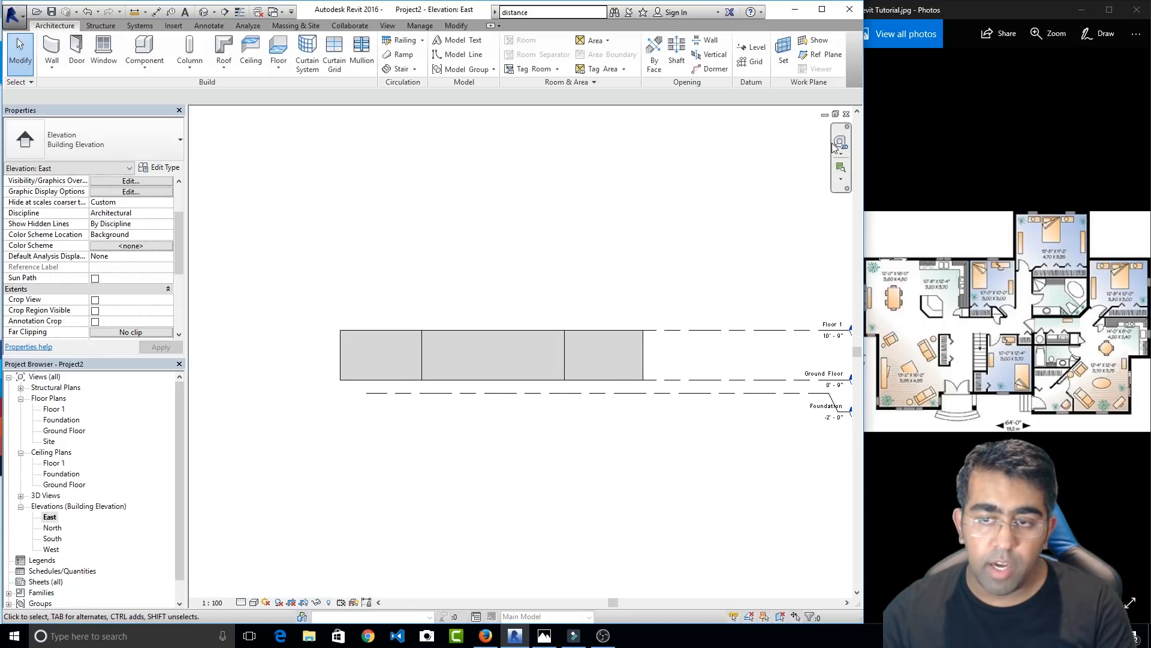
pyautogui.doubleClick(45, 495)
pyautogui.doubleClick(50, 506)
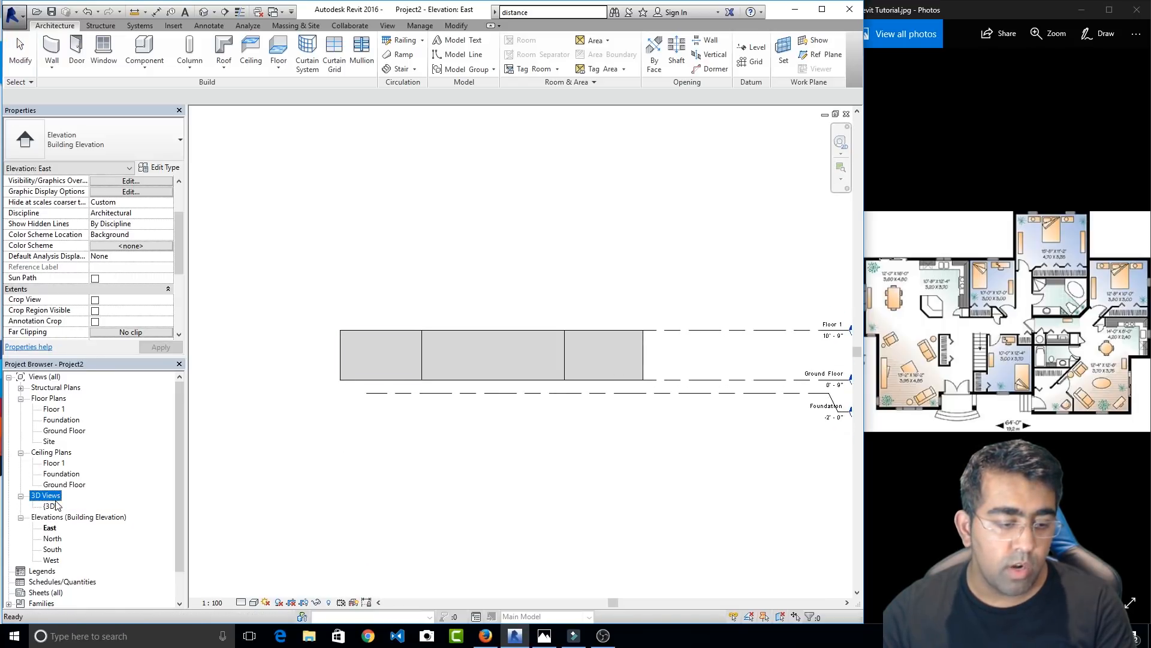
pyautogui.keyDown('shift'); pyautogui.moveTo(599, 406); pyautogui.dragTo(593, 377, button='middle'); pyautogui.keyUp('shift')
pyautogui.scroll(-5, 606, 430)
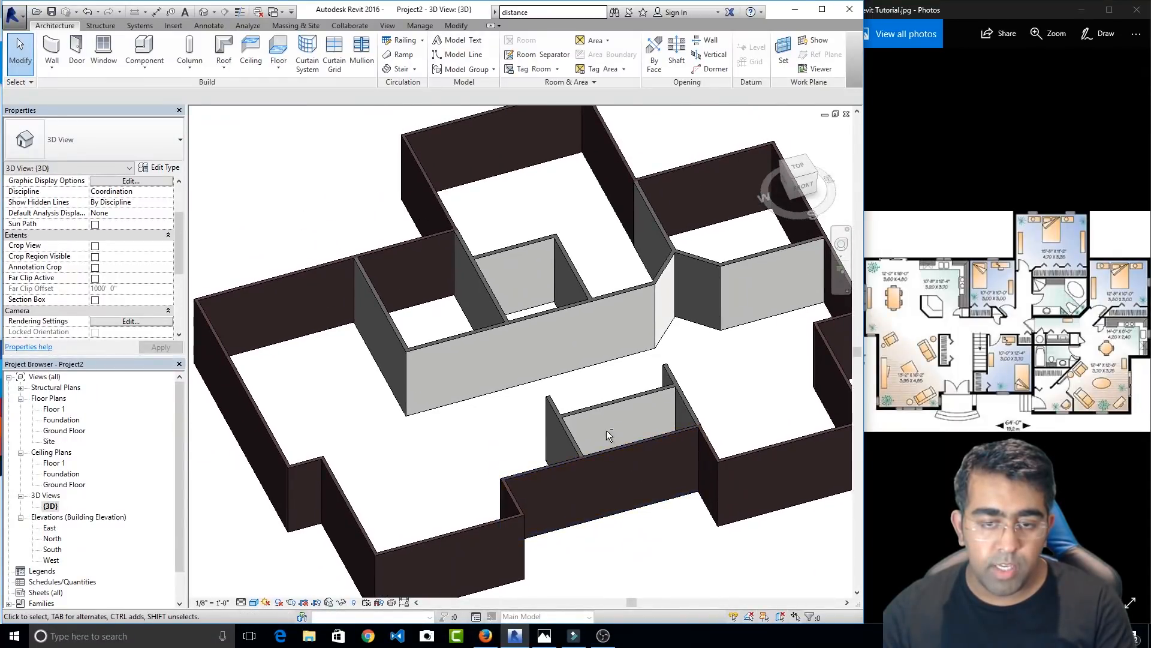
pyautogui.keyDown('shift'); pyautogui.moveTo(596, 429); pyautogui.dragTo(445, 366, button='middle'); pyautogui.keyUp('shift')
pyautogui.moveTo(534, 355); pyautogui.dragTo(474, 372, button='middle')
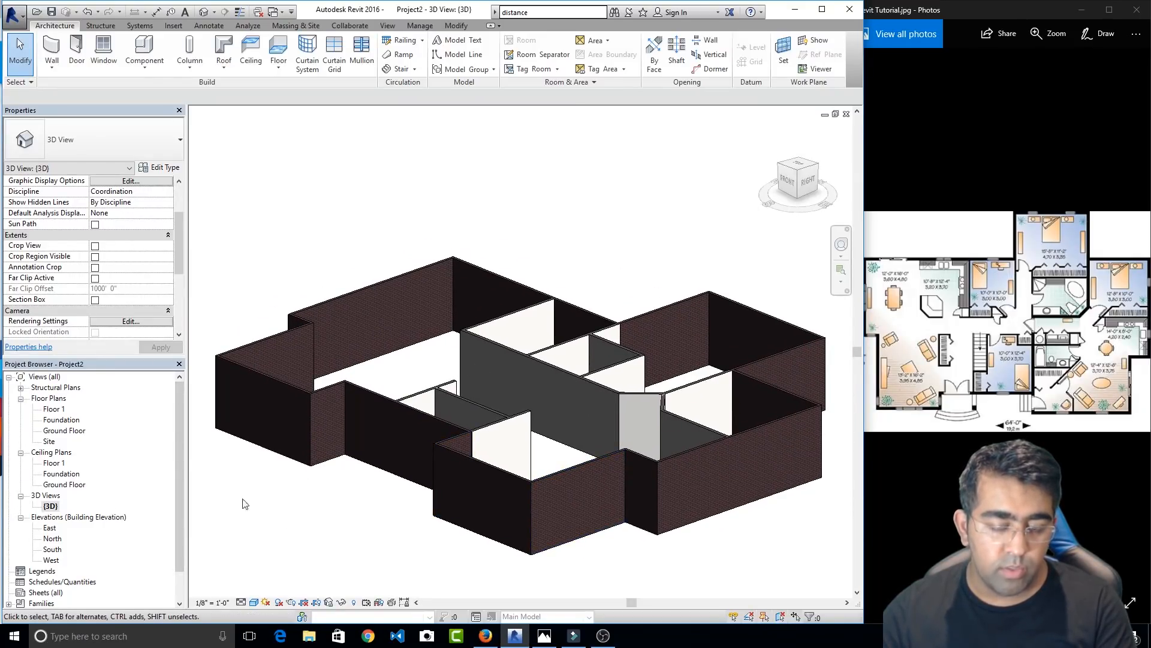
# Return to the Ground Floor plan, start placing windows and browse to the US Imperial Windows folder to load a family
pyautogui.doubleClick(65, 430)
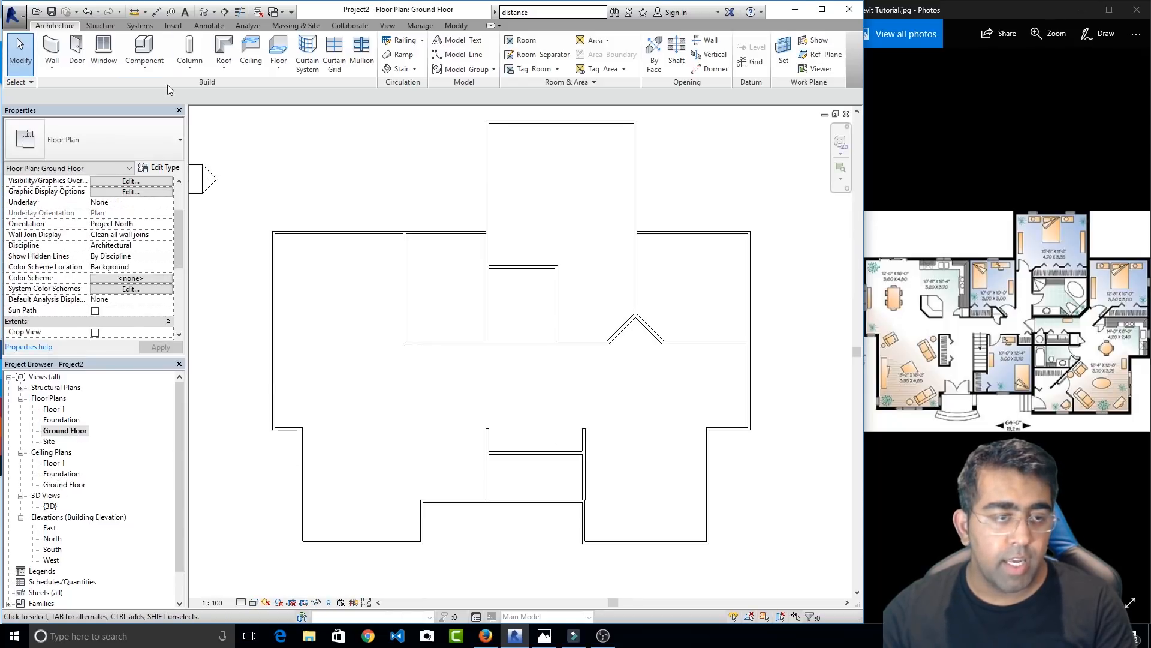
pyautogui.click(104, 51)
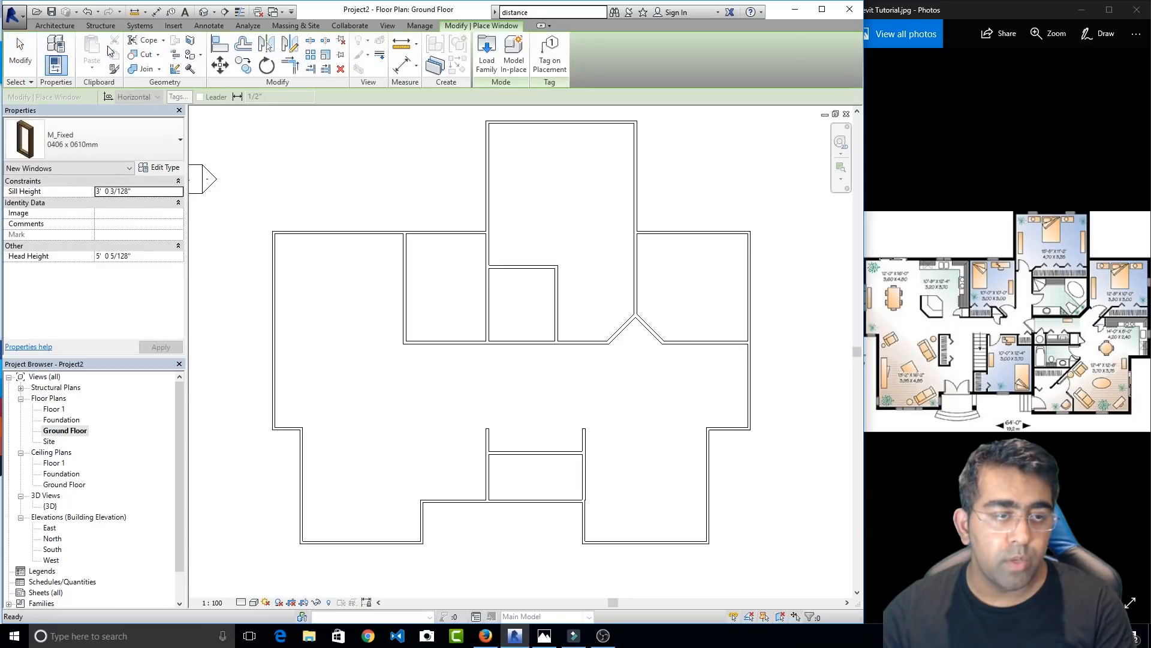
pyautogui.click(66, 143)
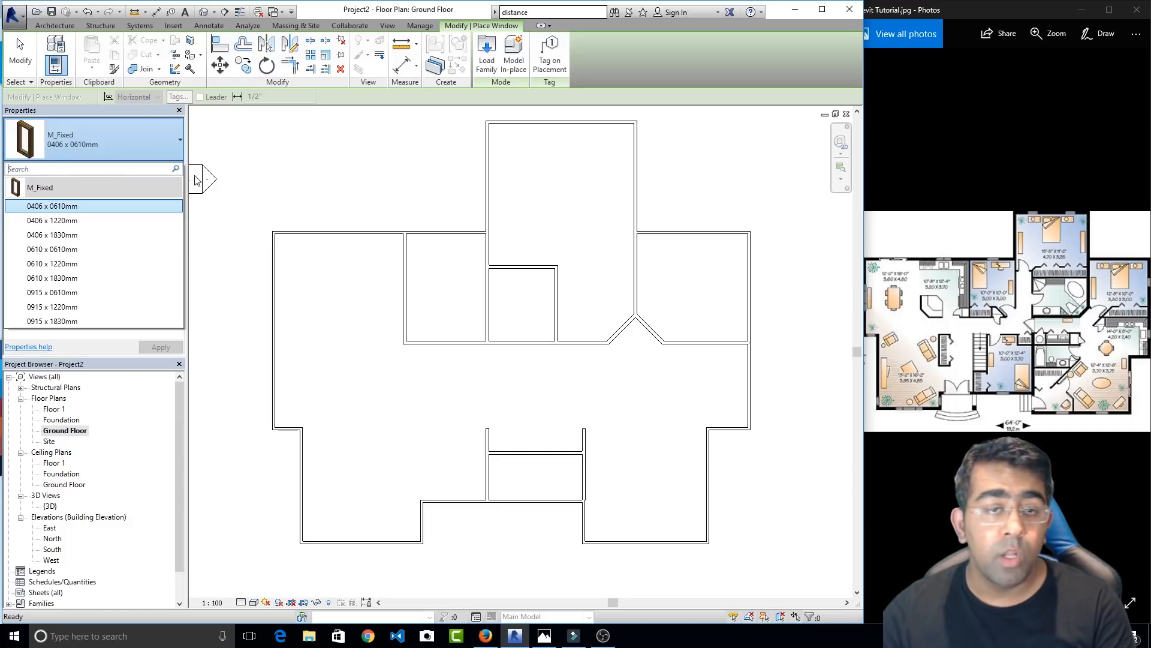
pyautogui.click(492, 69)
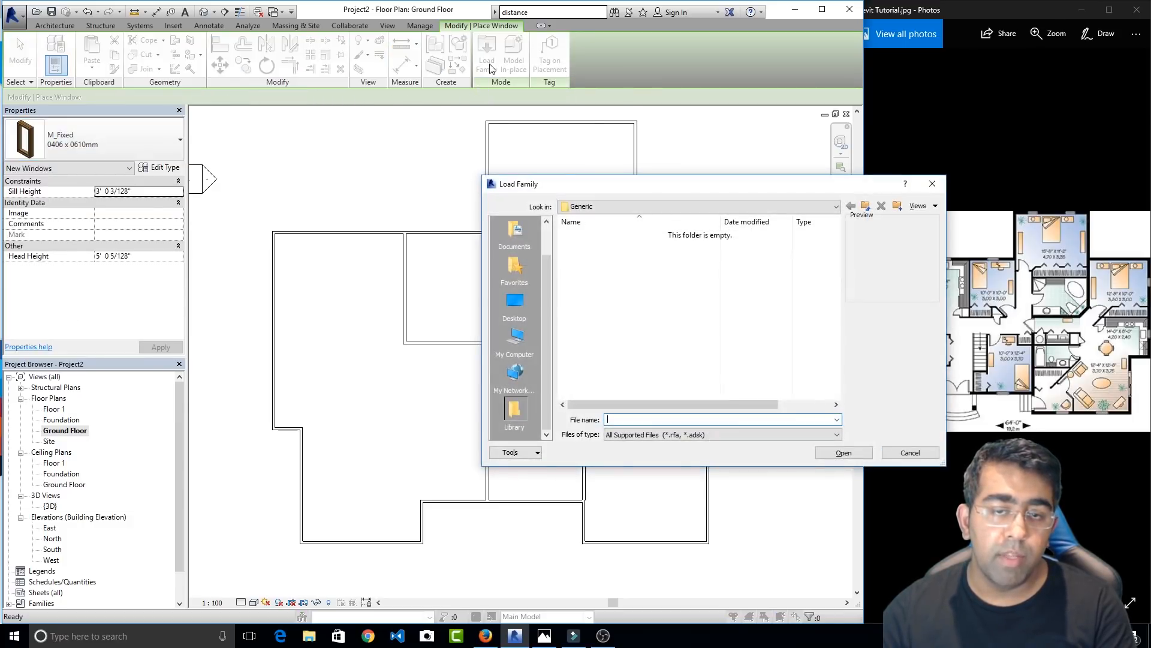
pyautogui.click(867, 206)
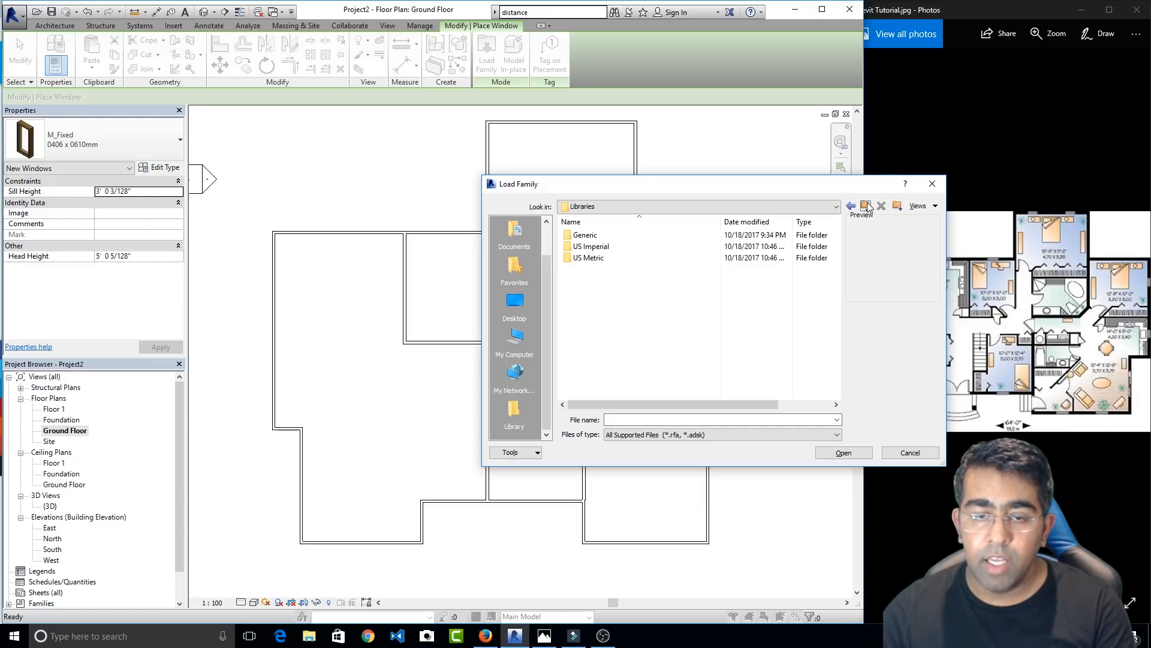
pyautogui.doubleClick(590, 246)
pyautogui.scroll(-1, 606, 327)
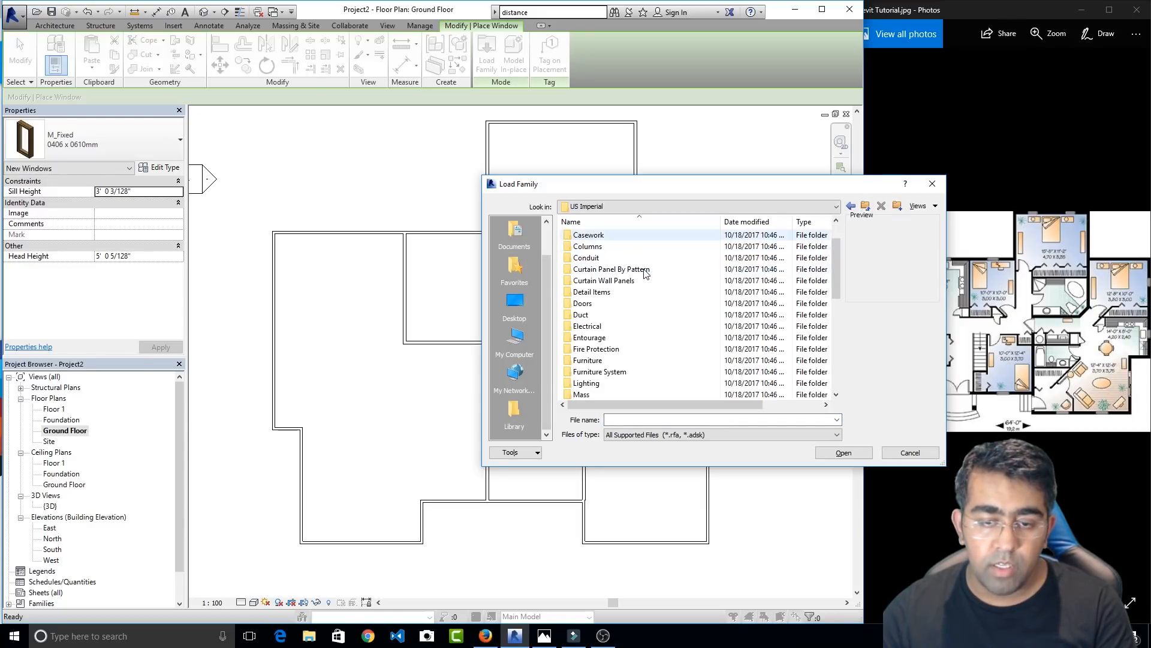
pyautogui.scroll(-4, 605, 347)
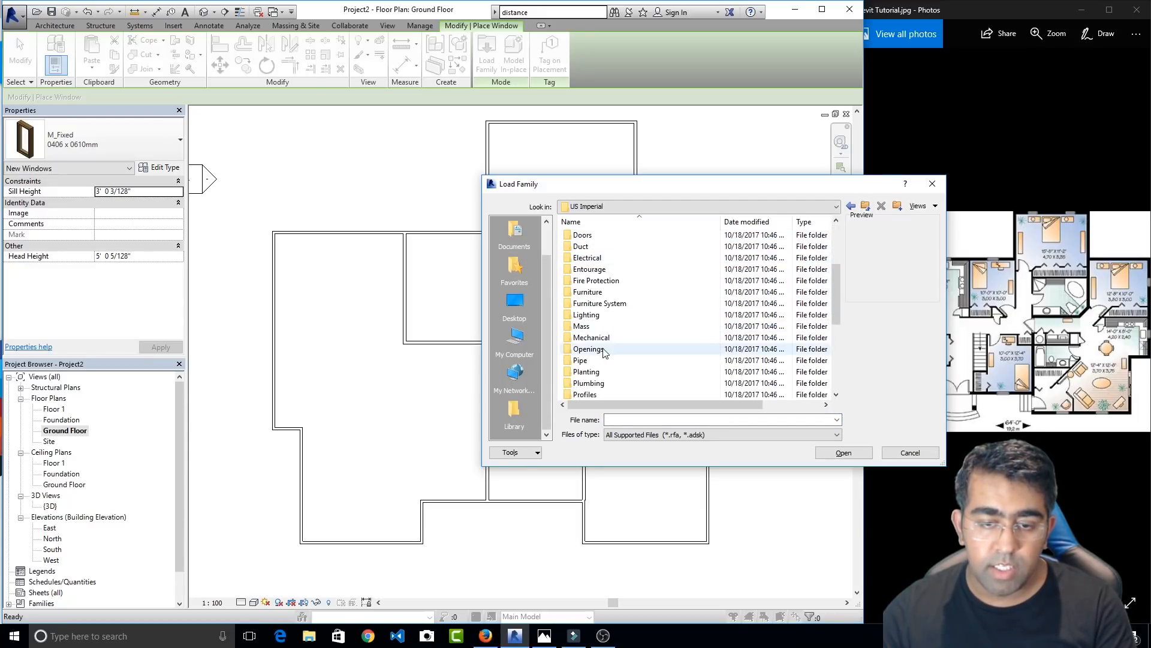
pyautogui.scroll(-2, 605, 353)
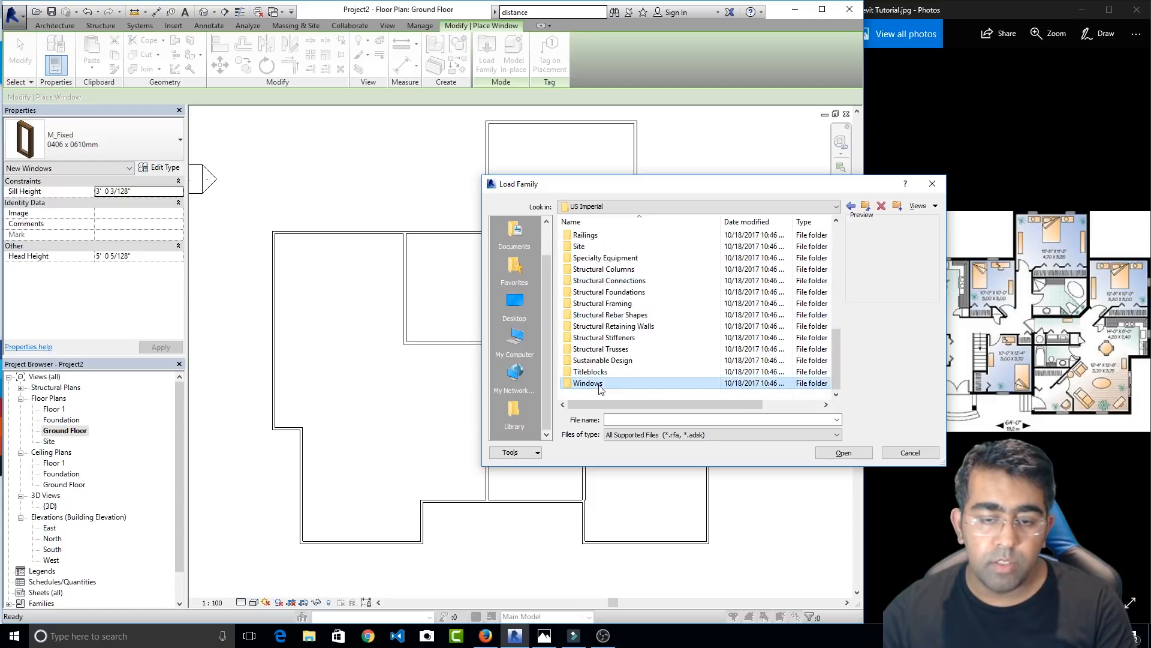
pyautogui.doubleClick(625, 382)
# Compare the window family previews and load the Double Hung with Trim family
pyautogui.click(599, 349)
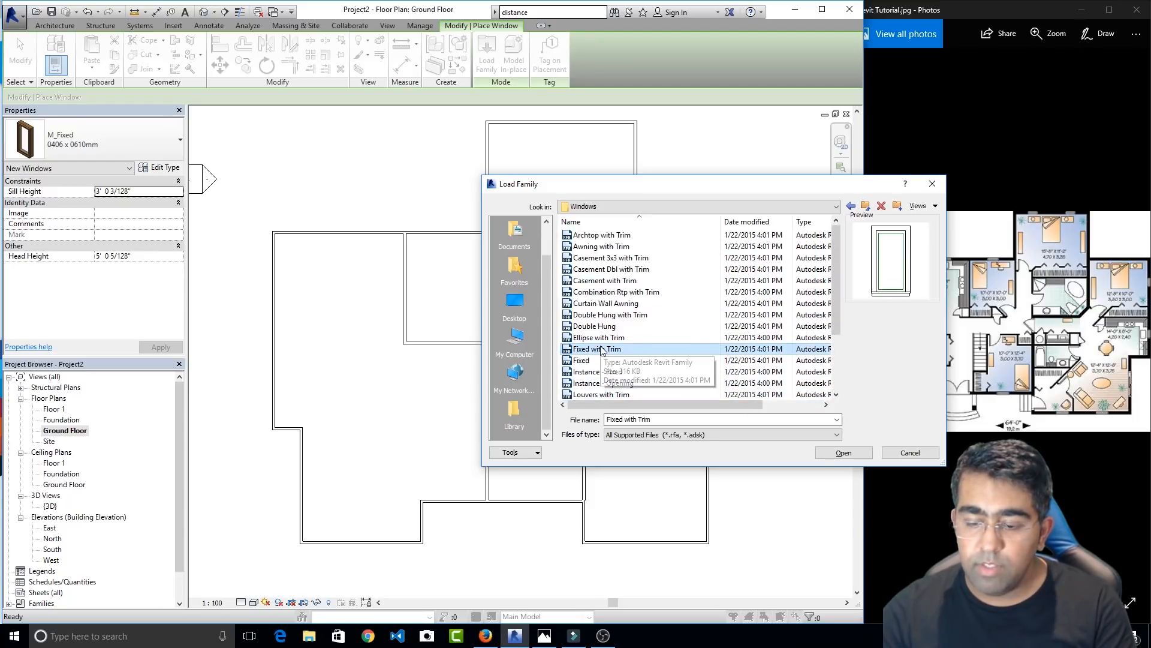
pyautogui.press('Up')
pyautogui.press('Up')
pyautogui.press('Up')
pyautogui.press('Up')
pyautogui.press('Up')
pyautogui.press('Up')
pyautogui.press('Up')
pyautogui.press('Up')
pyautogui.press('Up')
pyautogui.press('Up')
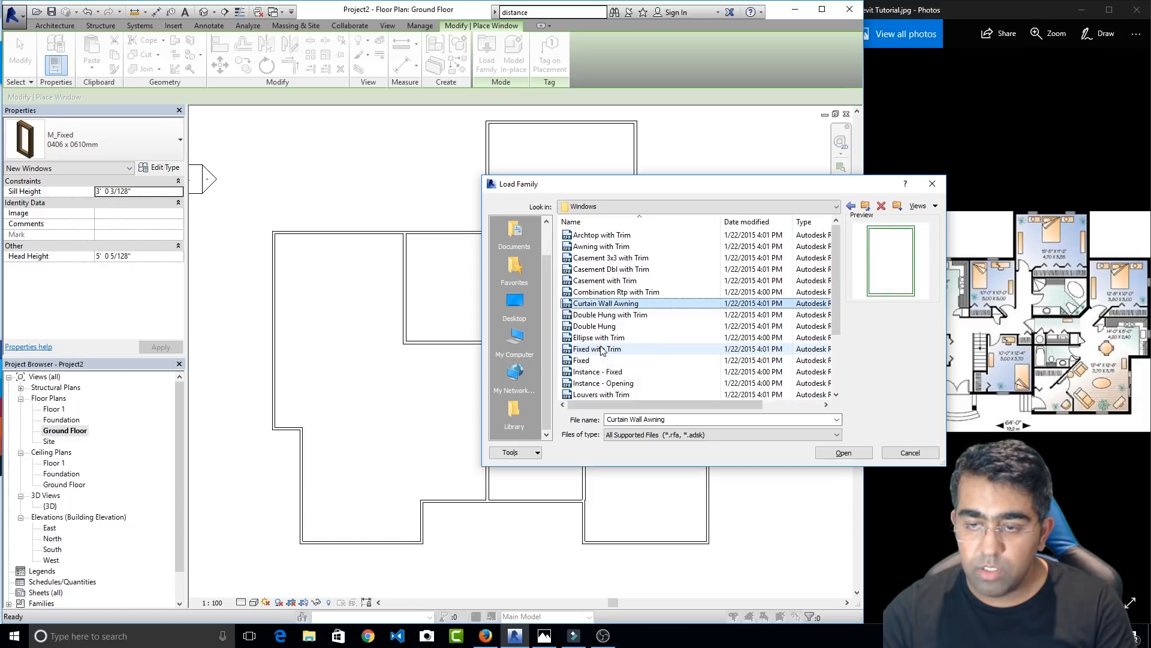
pyautogui.press('Down')
pyautogui.press('Down')
pyautogui.press('Down')
pyautogui.press('Down')
pyautogui.press('Down')
pyautogui.press('Down')
pyautogui.press('Down')
pyautogui.press('Down')
pyautogui.press('Down')
pyautogui.press('Down')
pyautogui.press('Down')
pyautogui.press('Down')
pyautogui.press('Down')
pyautogui.press('Down')
pyautogui.press('Down')
pyautogui.press('Down')
pyautogui.press('Down')
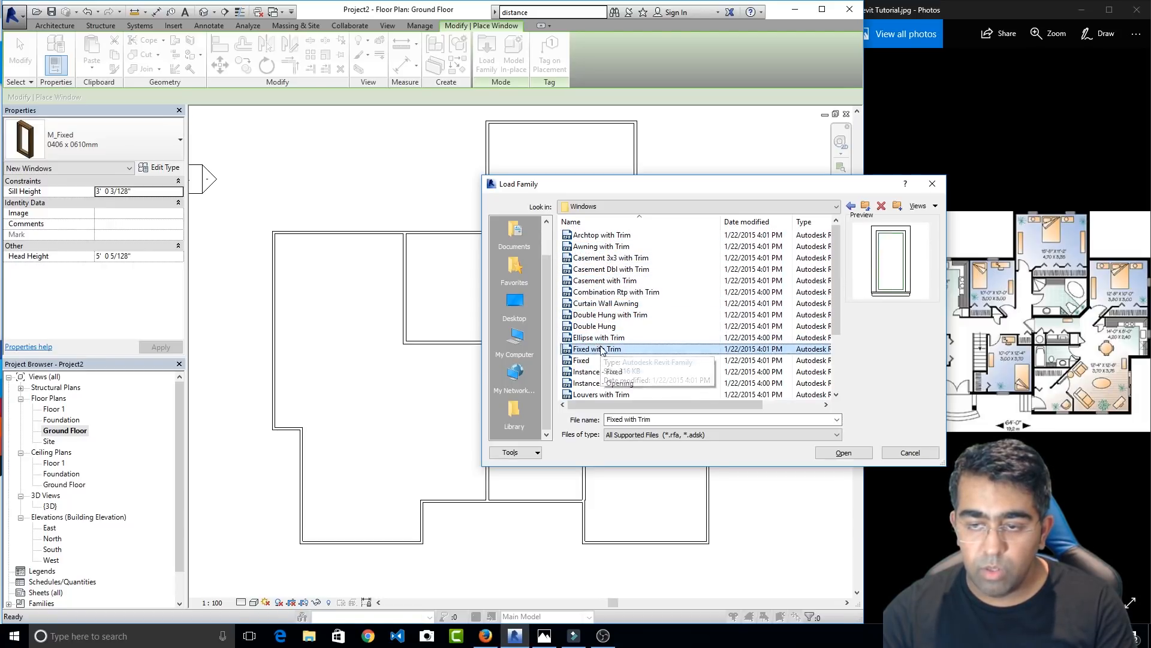
pyautogui.press('Down')
pyautogui.press('Down')
pyautogui.press('Down')
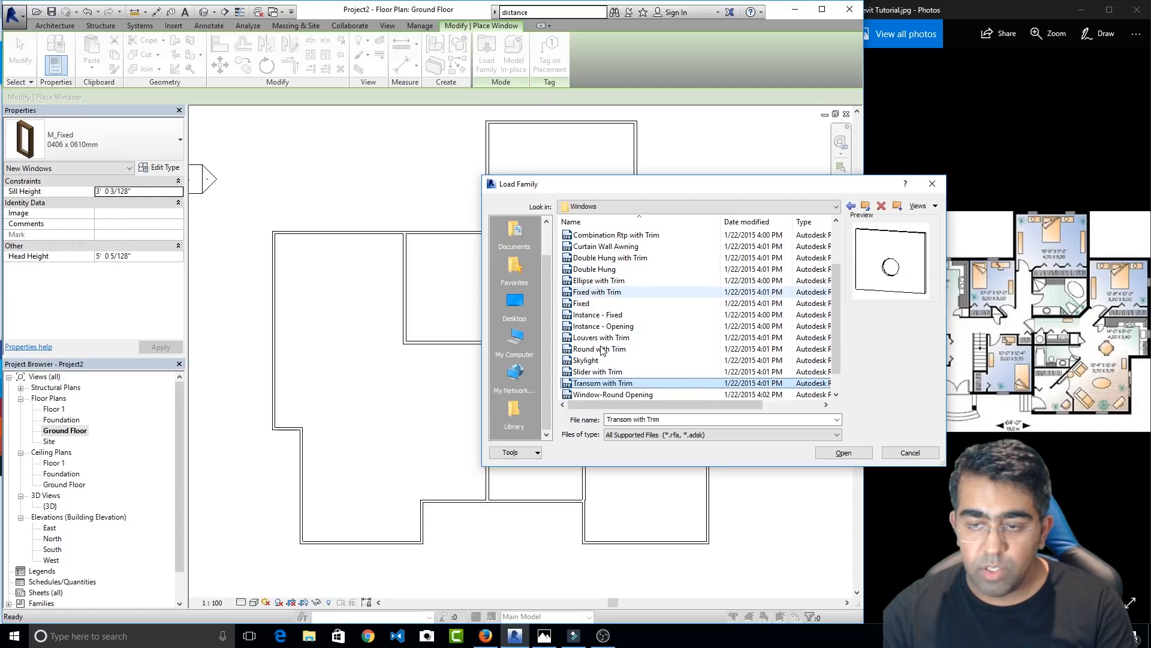
pyautogui.press('Up')
pyautogui.press('Up')
pyautogui.press('Up')
pyautogui.press('Up')
pyautogui.press('Up')
pyautogui.press('Up')
pyautogui.press('Up')
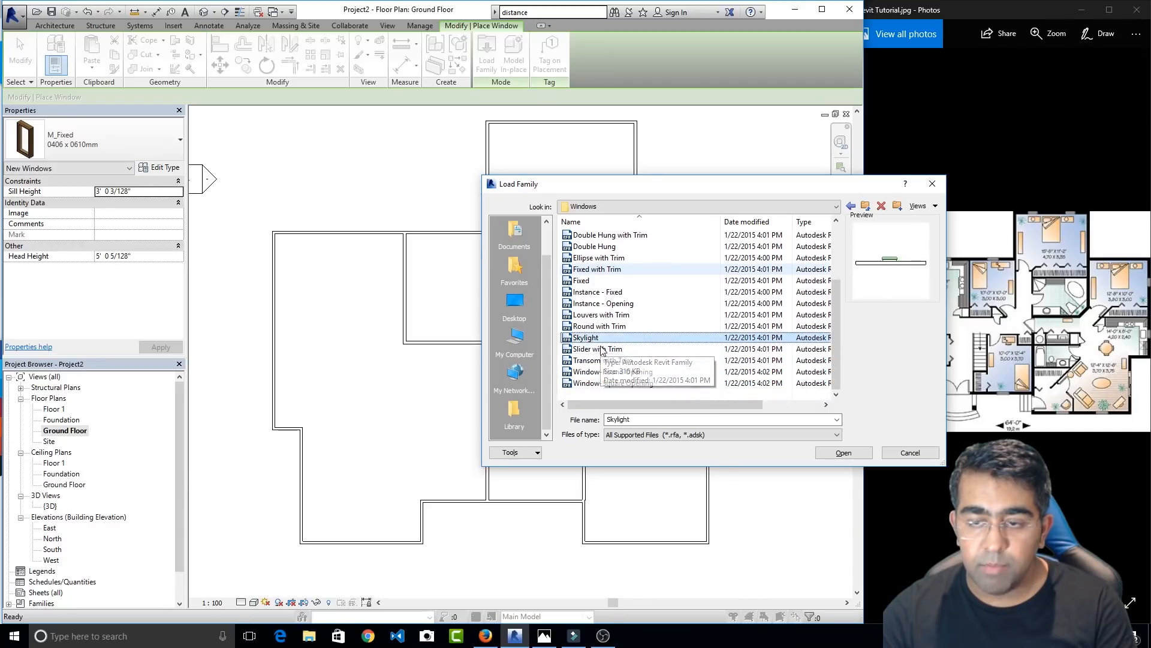
pyautogui.press('Up')
pyautogui.press('Up')
pyautogui.press('Up')
pyautogui.press('Up')
pyautogui.press('Up')
pyautogui.press('Up')
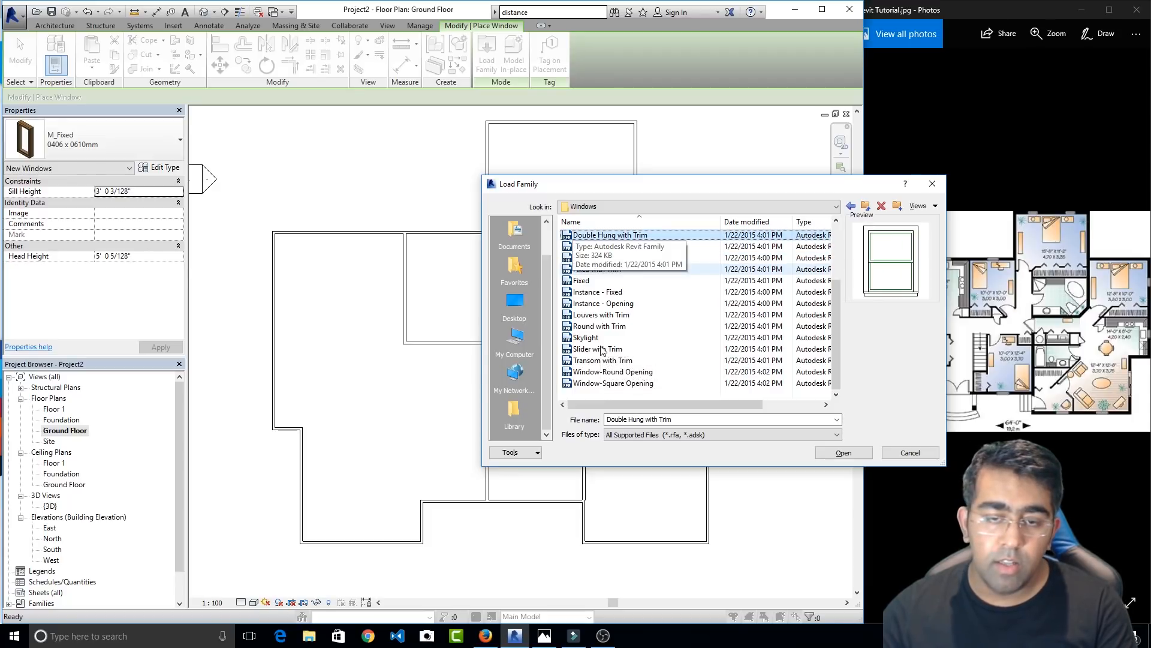
pyautogui.doubleClick(629, 237)
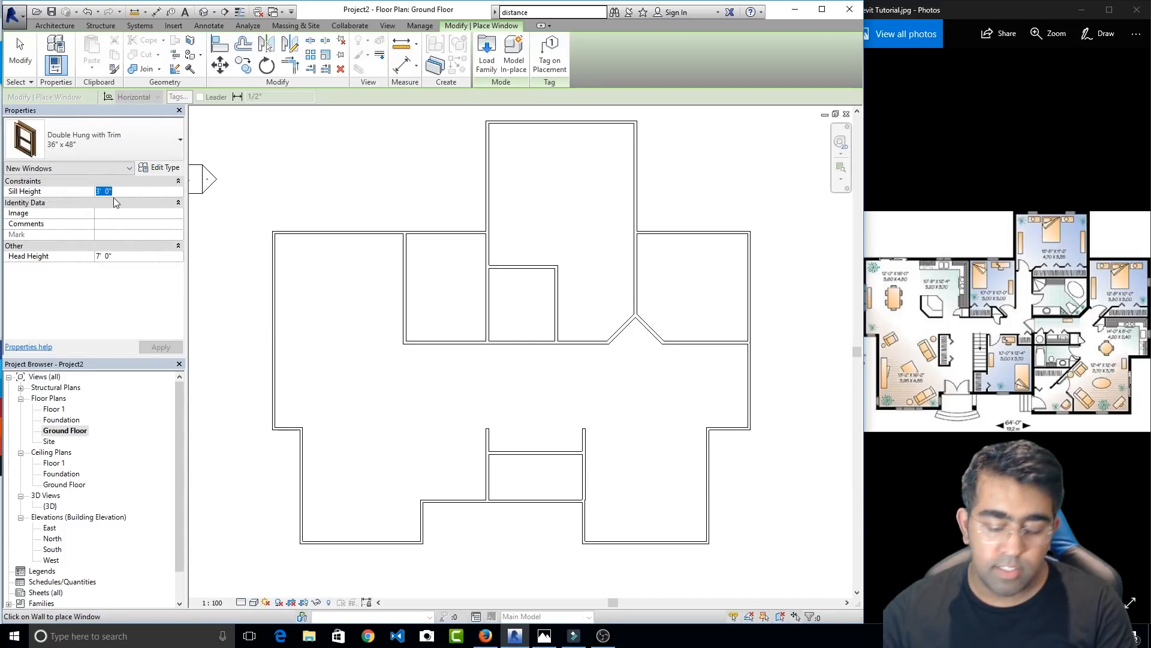
# Set the sill height of the new 36" x 48" Double Hung with Trim window to 5' 0"
pyautogui.write('5')
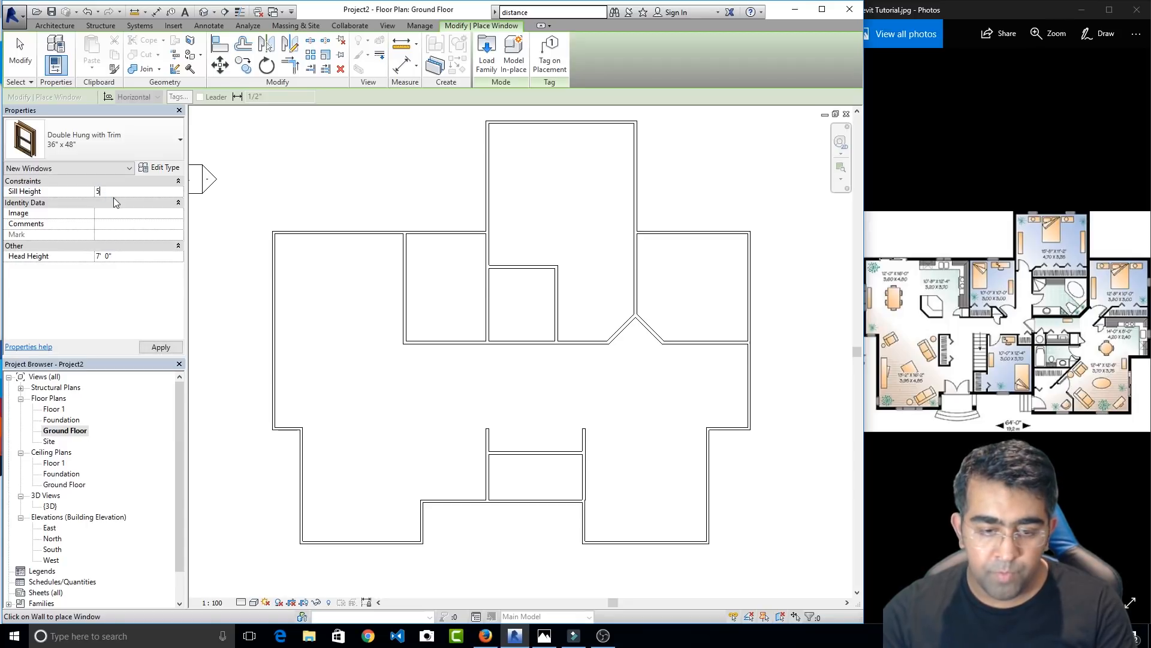
pyautogui.press('Return')
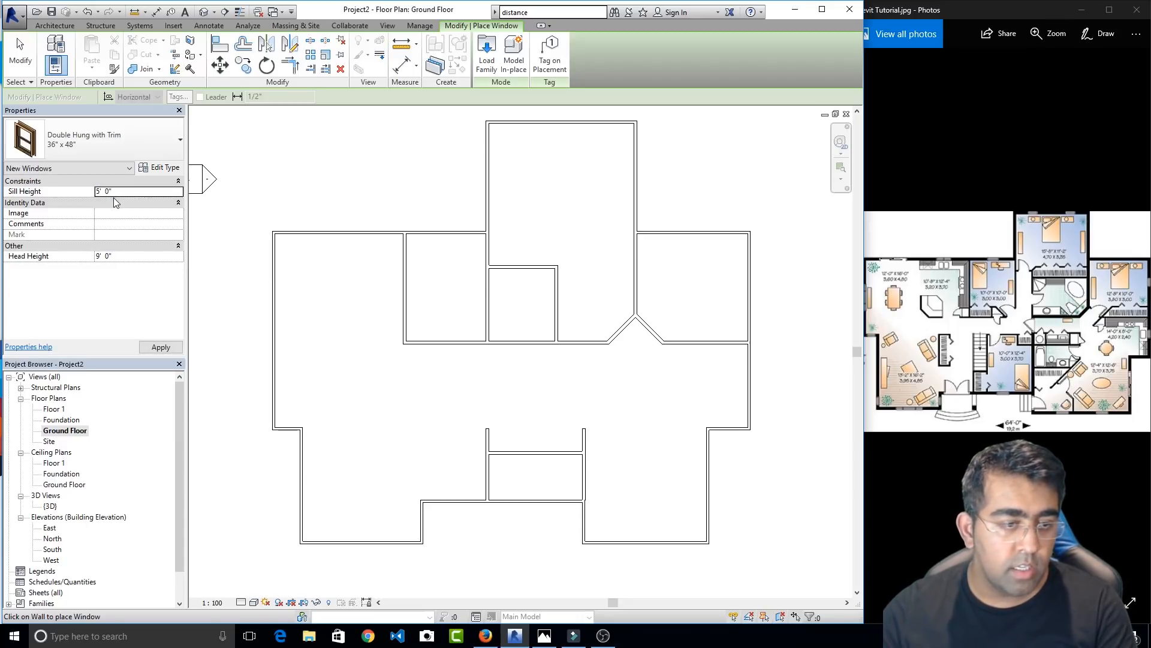
# Place three 36" x 48" windows with a 7' 0" head height in the lower-left front exterior wall, the outer two 3'-6" from its corners
pyautogui.scroll(4, 356, 542)
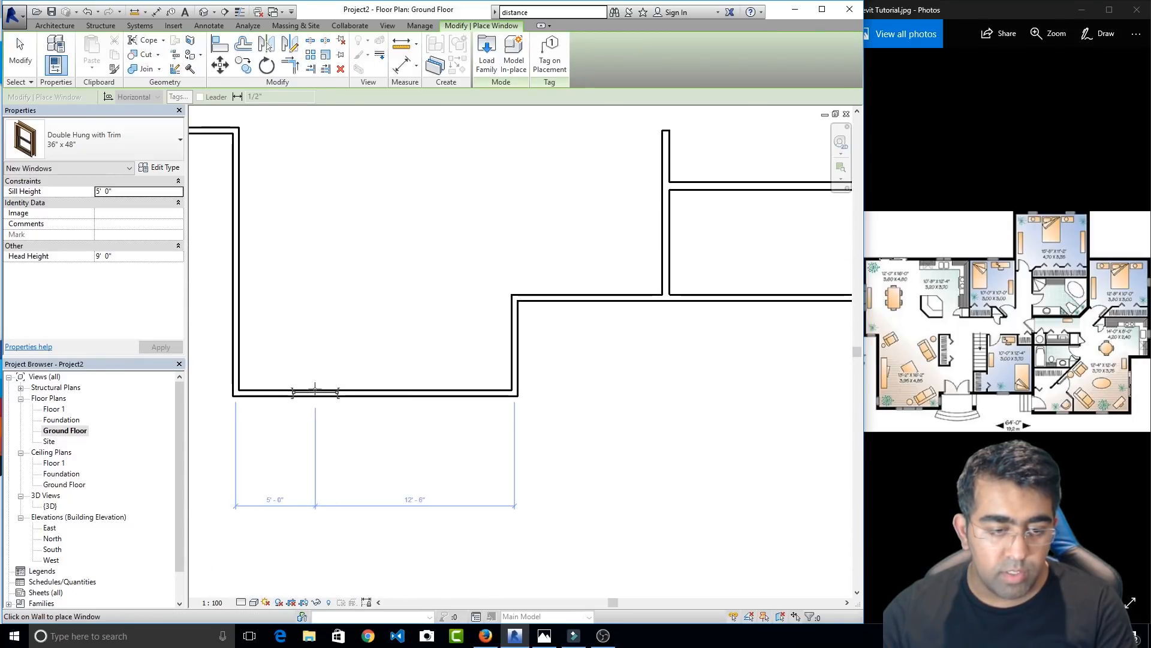
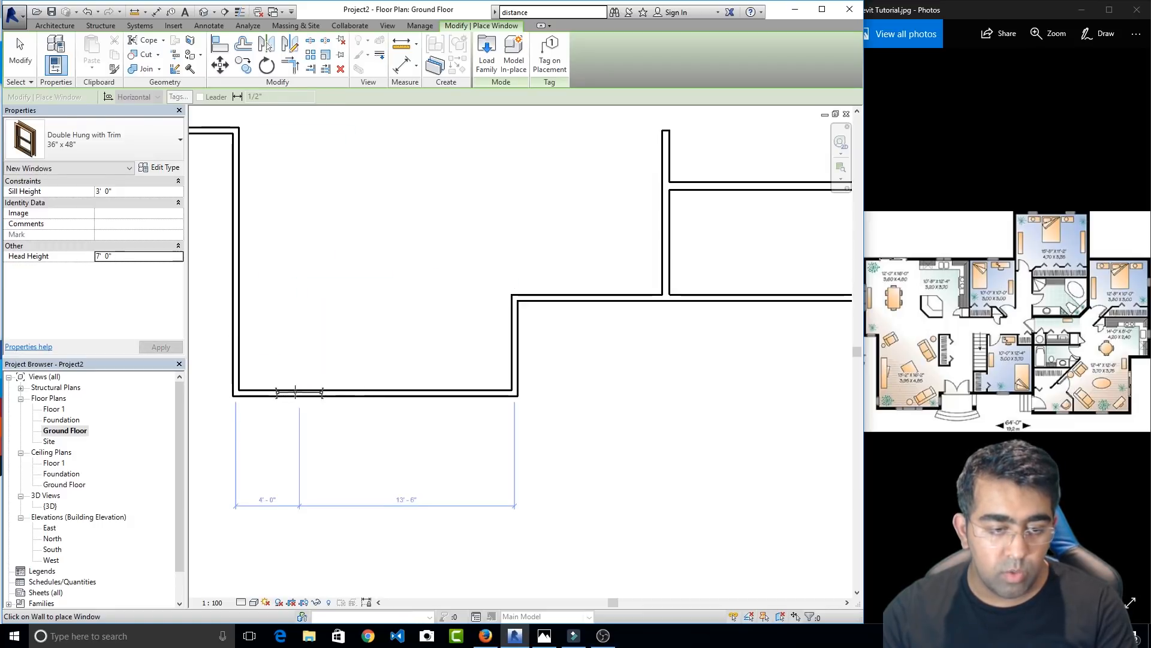
pyautogui.click(290, 392)
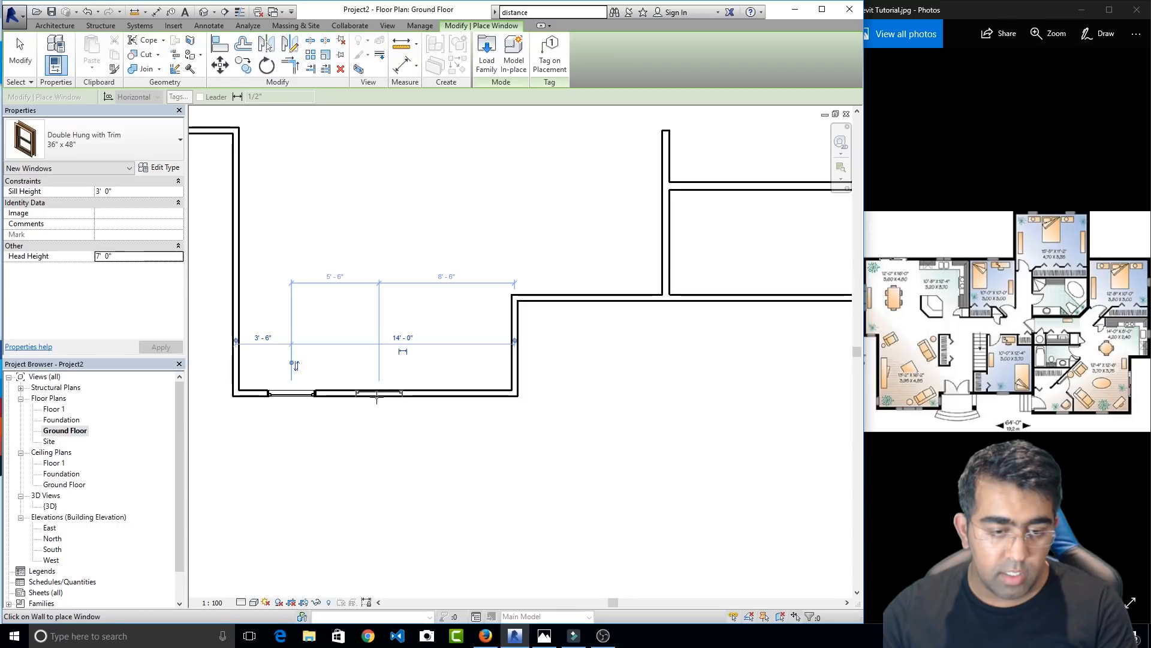
pyautogui.click(376, 394)
pyautogui.click(459, 394)
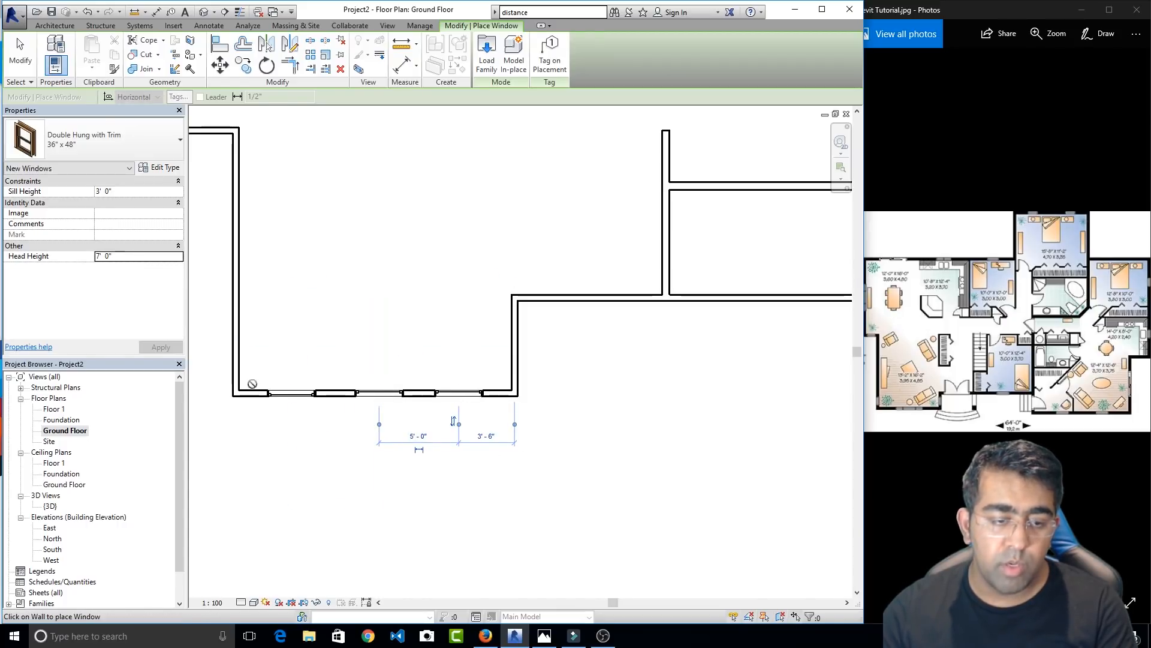
pyautogui.scroll(4, 316, 378)
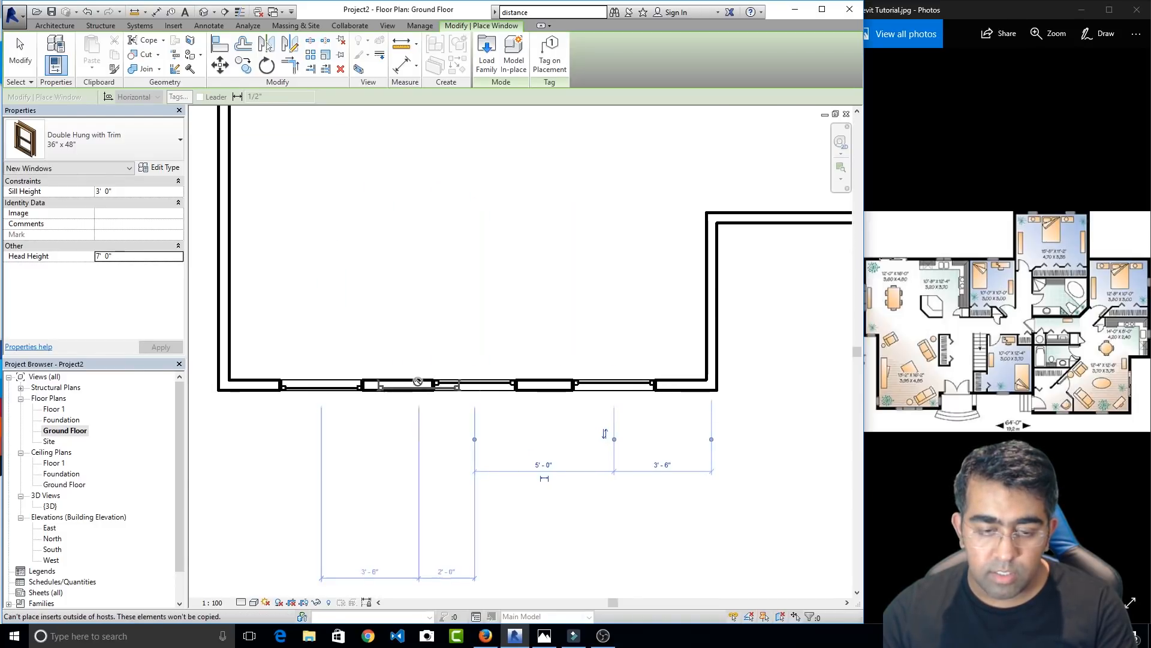
# End window placement and check the spacing of the three windows in the lower-left front exterior wall
pyautogui.press('Escape')
pyautogui.press('Escape')
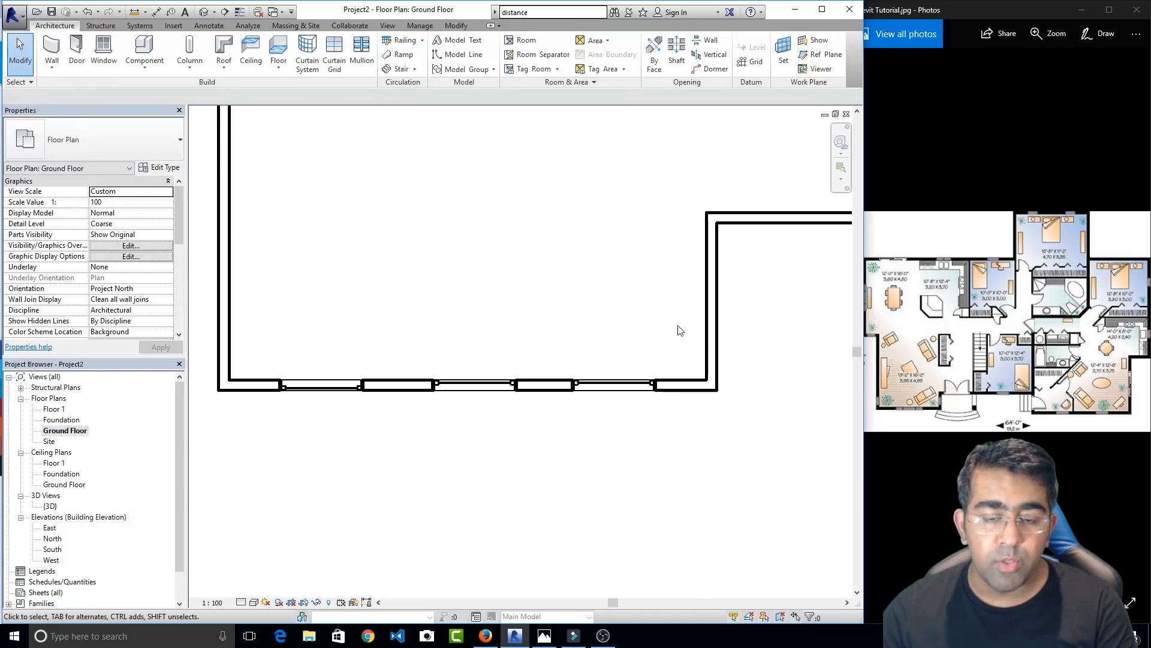
pyautogui.moveTo(637, 350); pyautogui.dragTo(614, 424)
pyautogui.click(616, 424)
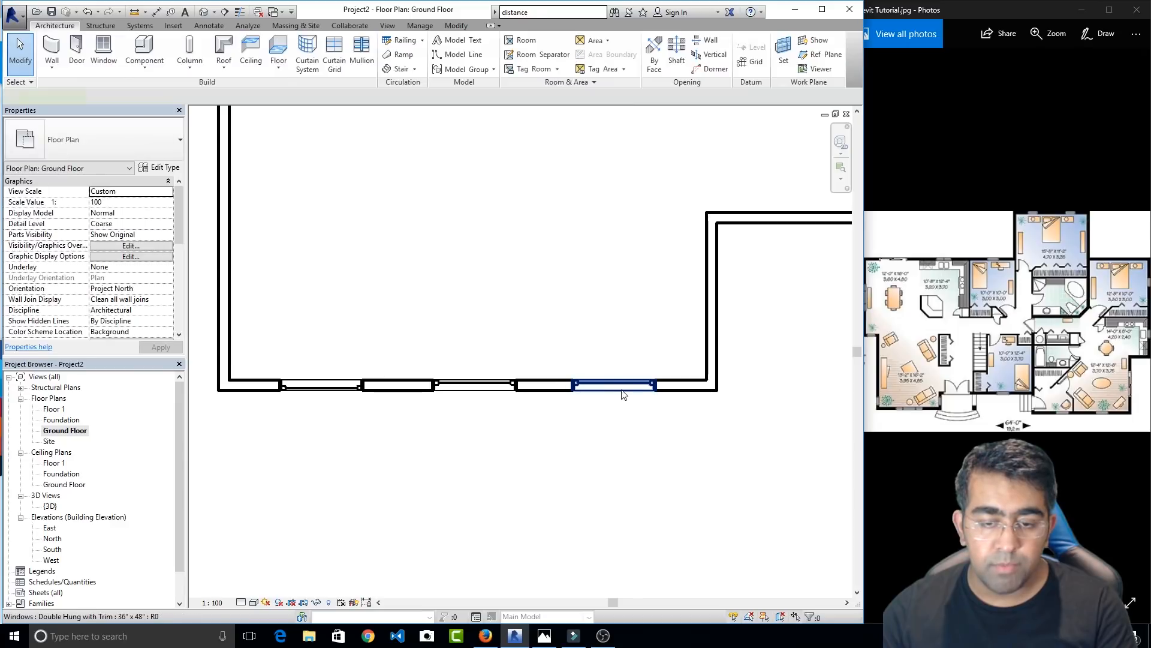
pyautogui.click(622, 391)
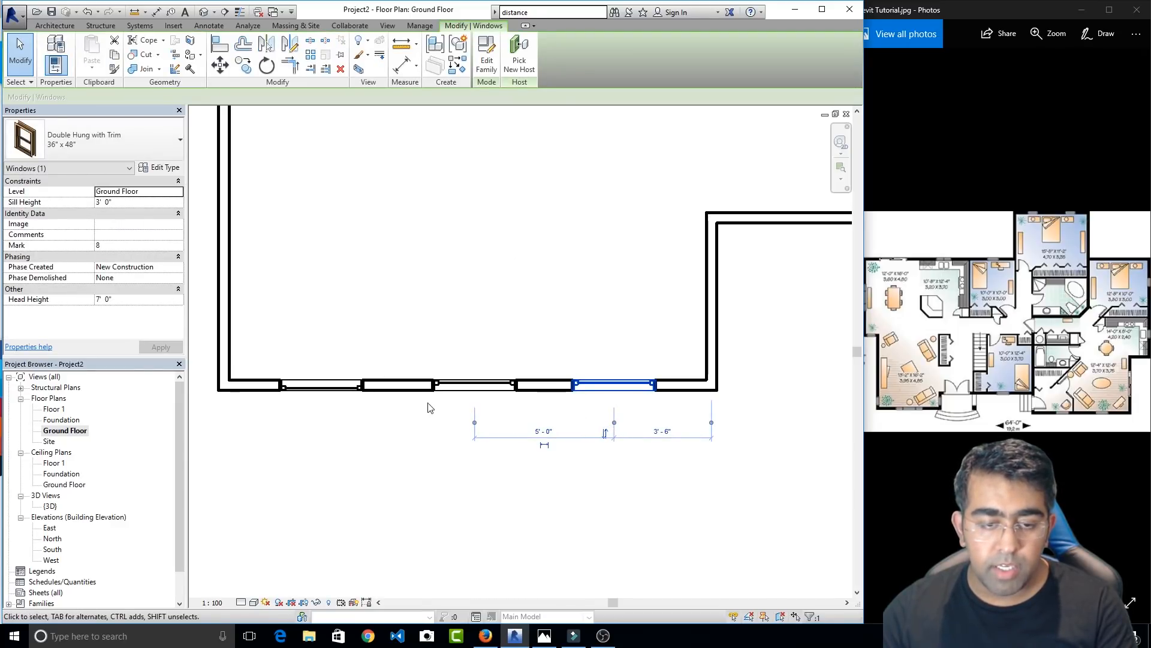
pyautogui.click(474, 384)
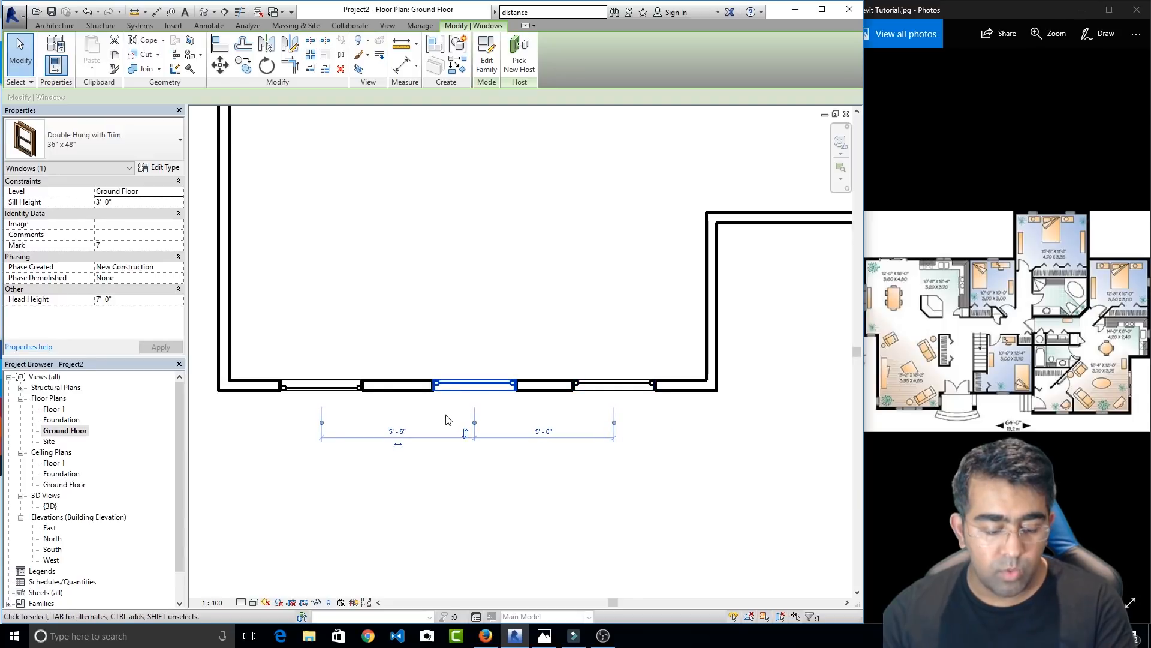
pyautogui.keyDown('ctrl'); pyautogui.click(339, 388); pyautogui.keyUp('ctrl')
pyautogui.keyDown('ctrl'); pyautogui.click(617, 389); pyautogui.keyUp('ctrl')
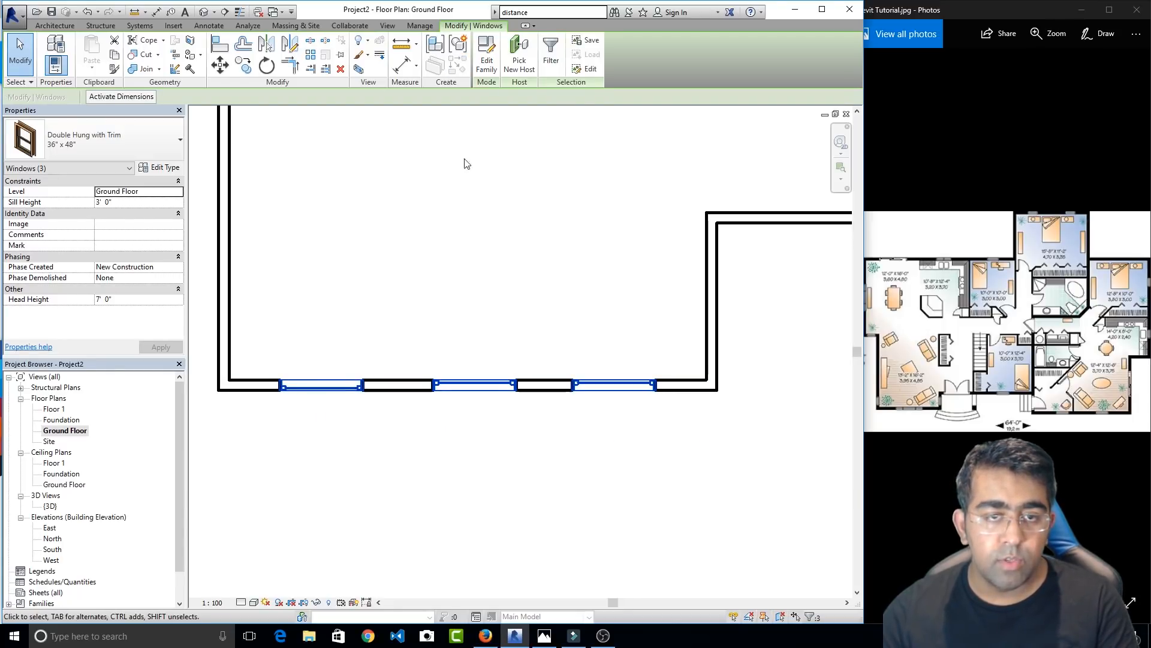
pyautogui.click(401, 44)
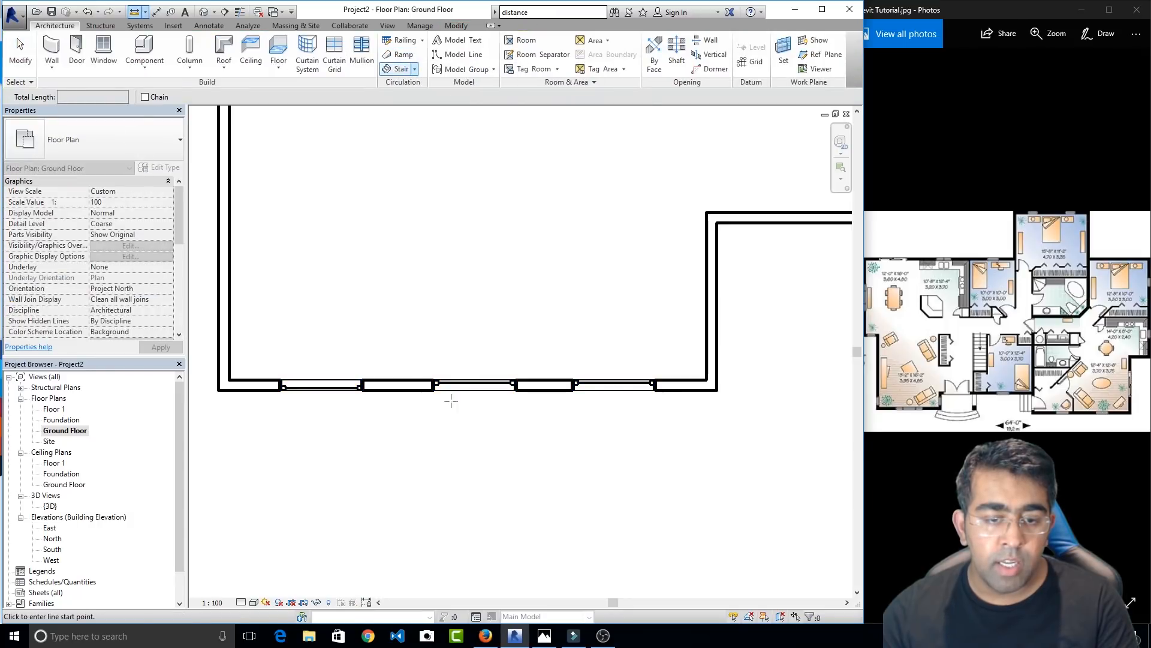
pyautogui.press('Escape')
# Set the edge-to-edge gap between the left and middle front windows to 3'-0" by moving the left window
pyautogui.click(337, 388)
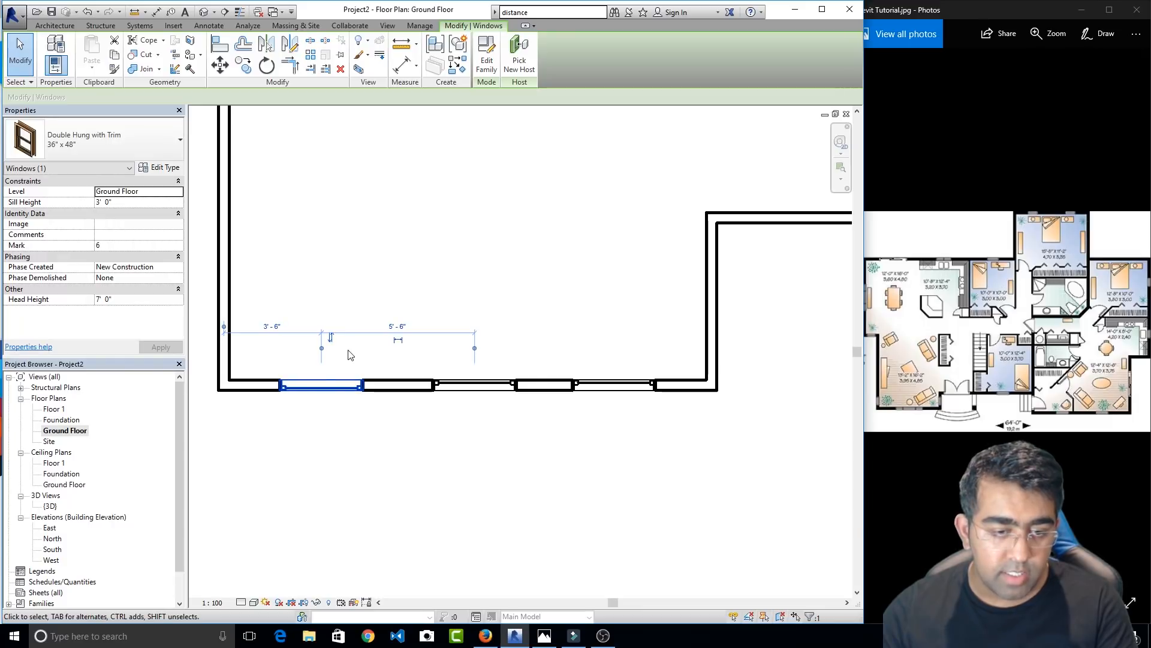
pyautogui.scroll(1, 360, 358)
pyautogui.click(311, 350)
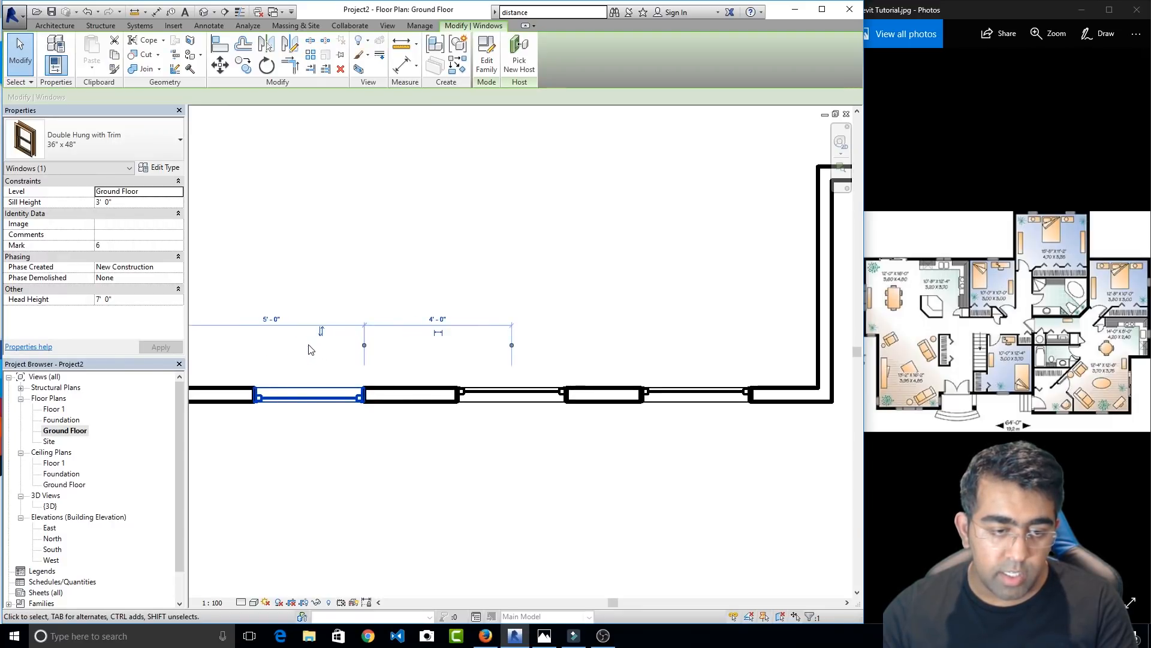
pyautogui.click(512, 347)
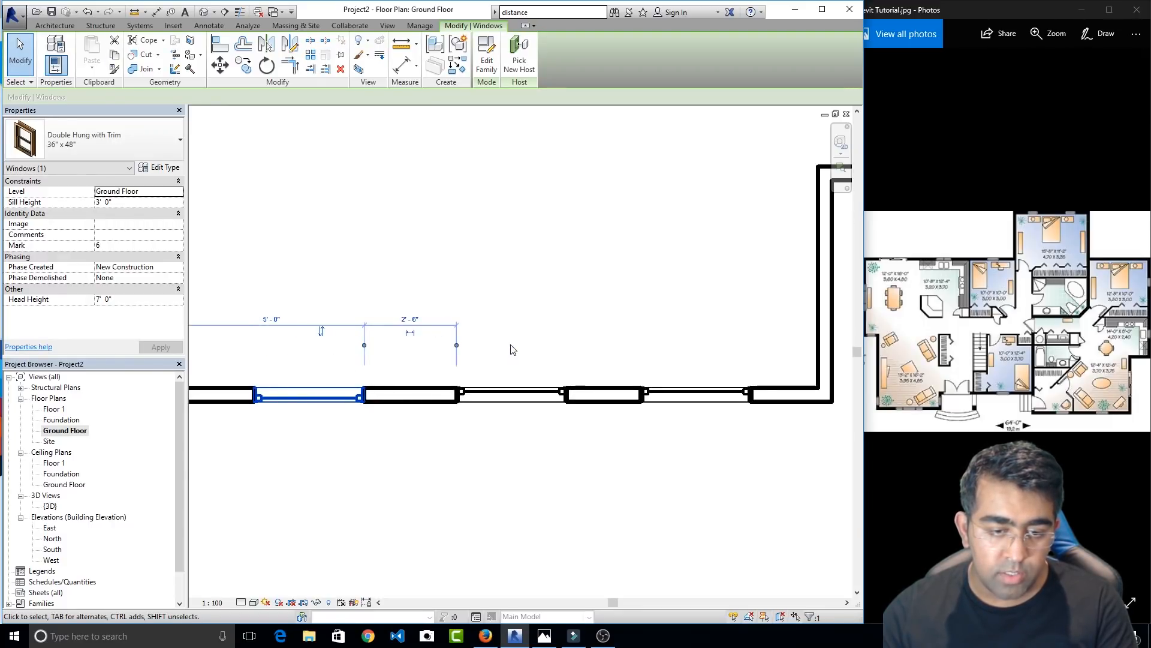
pyautogui.click(411, 320)
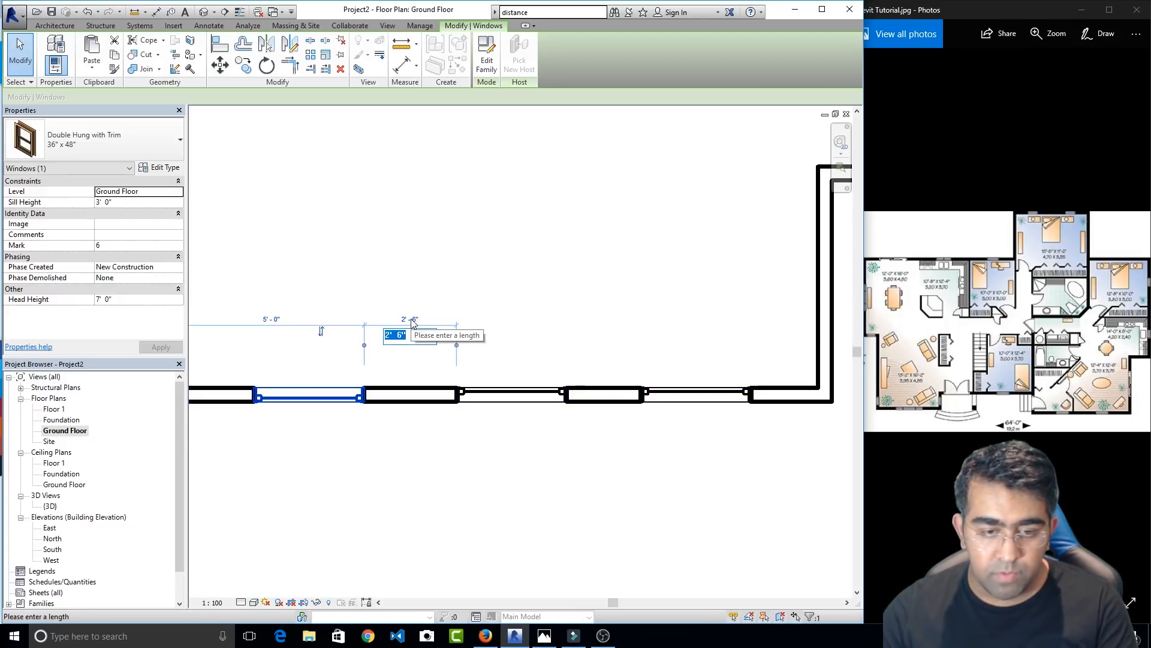
pyautogui.write('3')
pyautogui.press('Return')
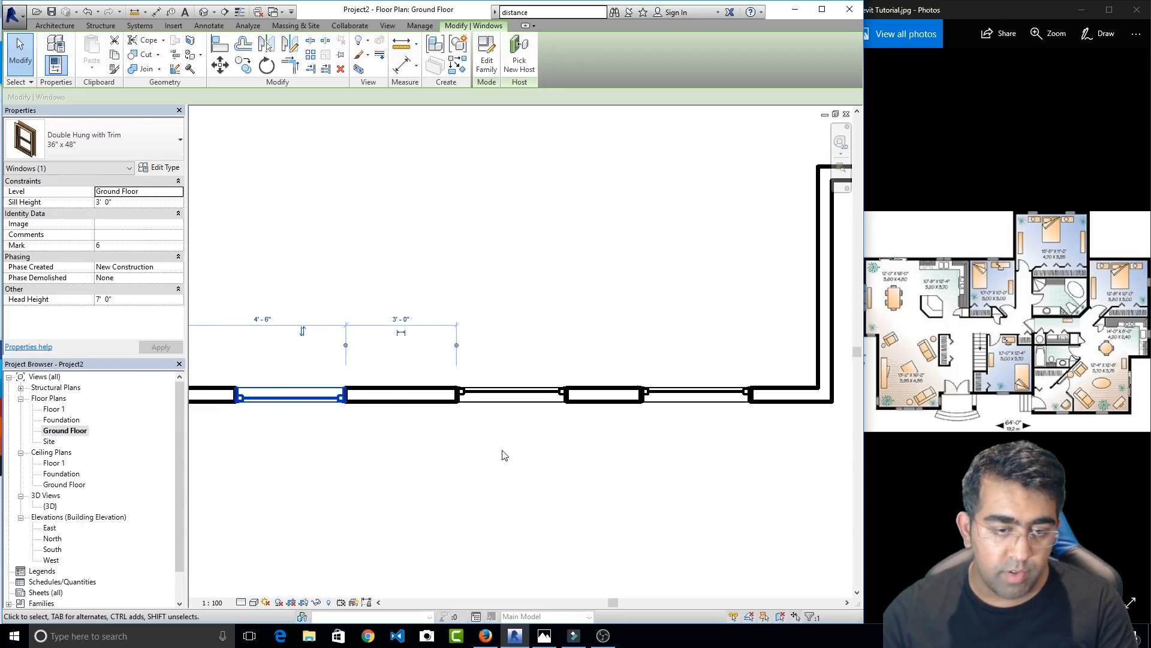
pyautogui.click(599, 402)
pyautogui.click(607, 436)
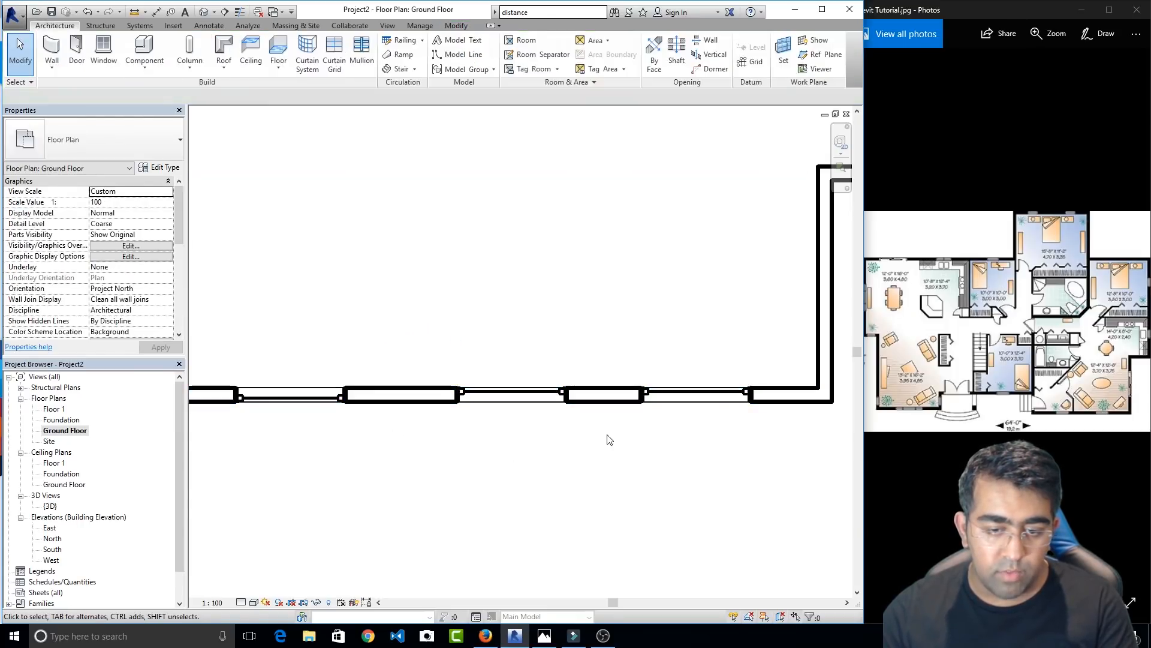
# Set the edge-to-edge gap between the middle and right front windows to 3'-0" by moving the middle window
pyautogui.click(501, 391)
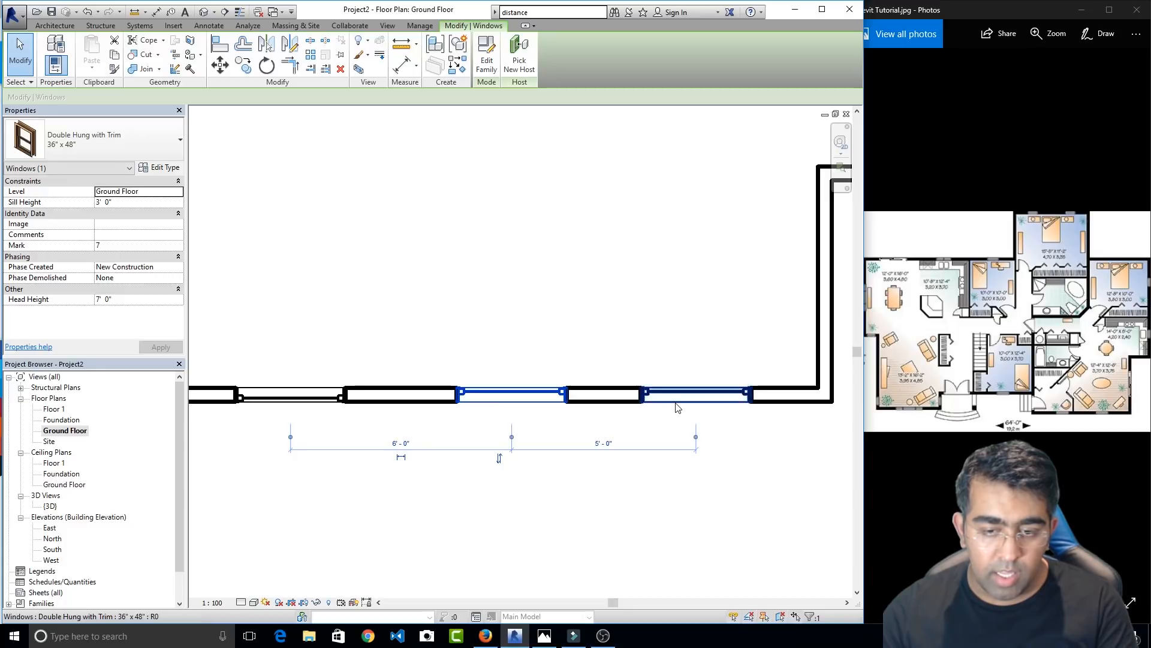
pyautogui.click(695, 438)
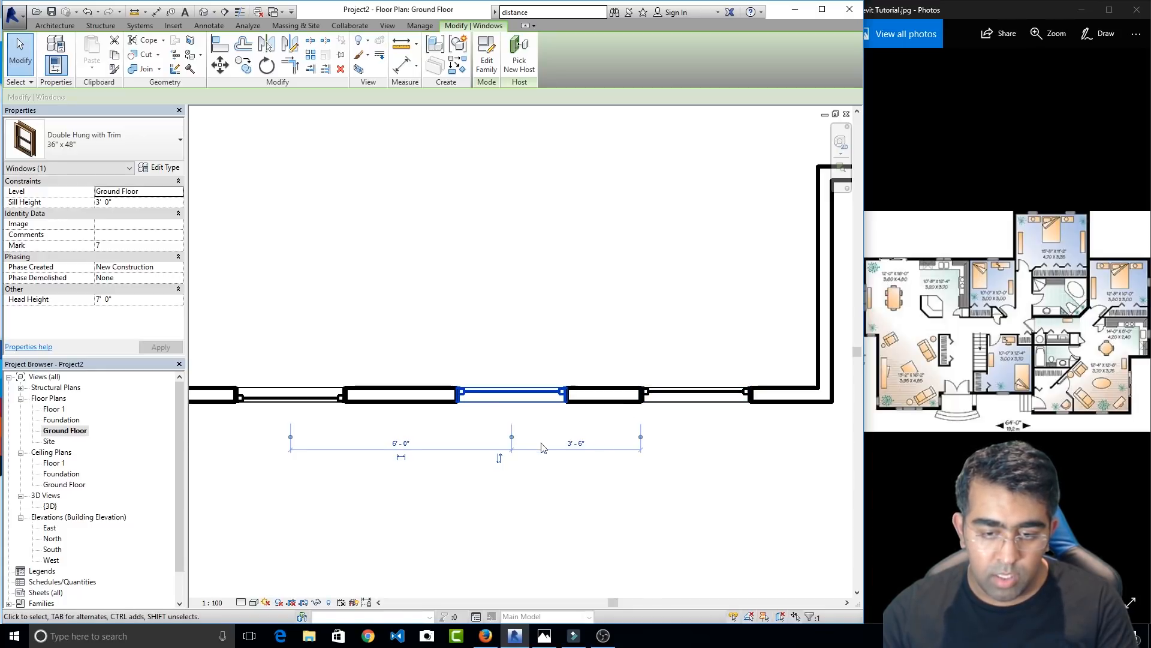
pyautogui.click(513, 438)
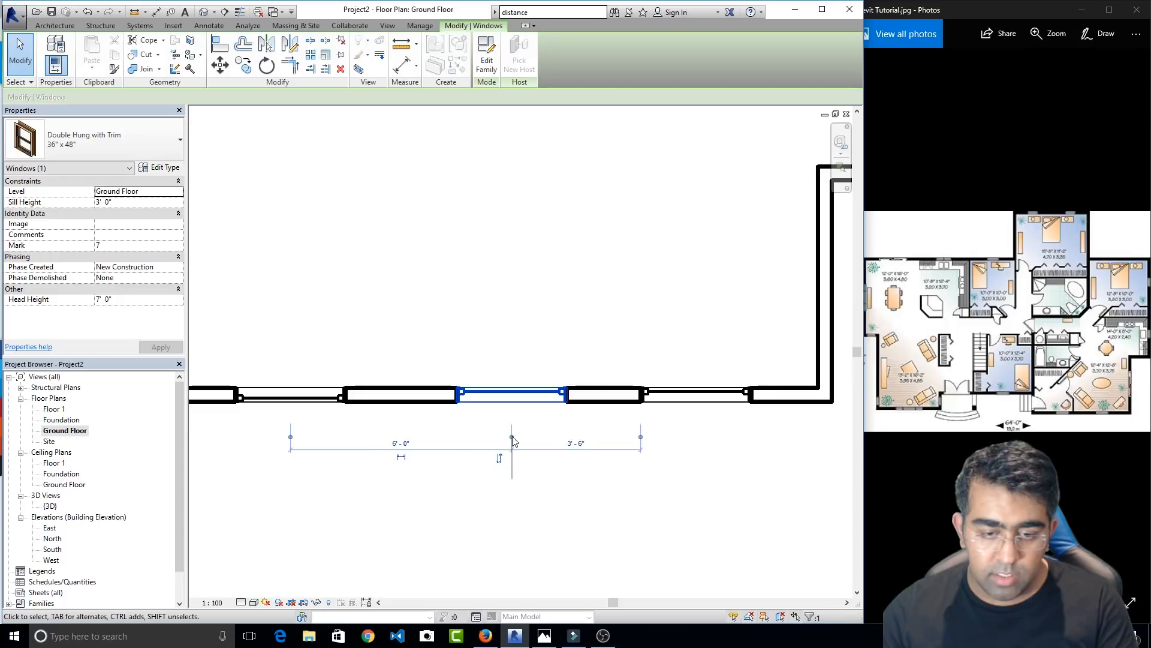
pyautogui.click(458, 438)
pyautogui.click(603, 443)
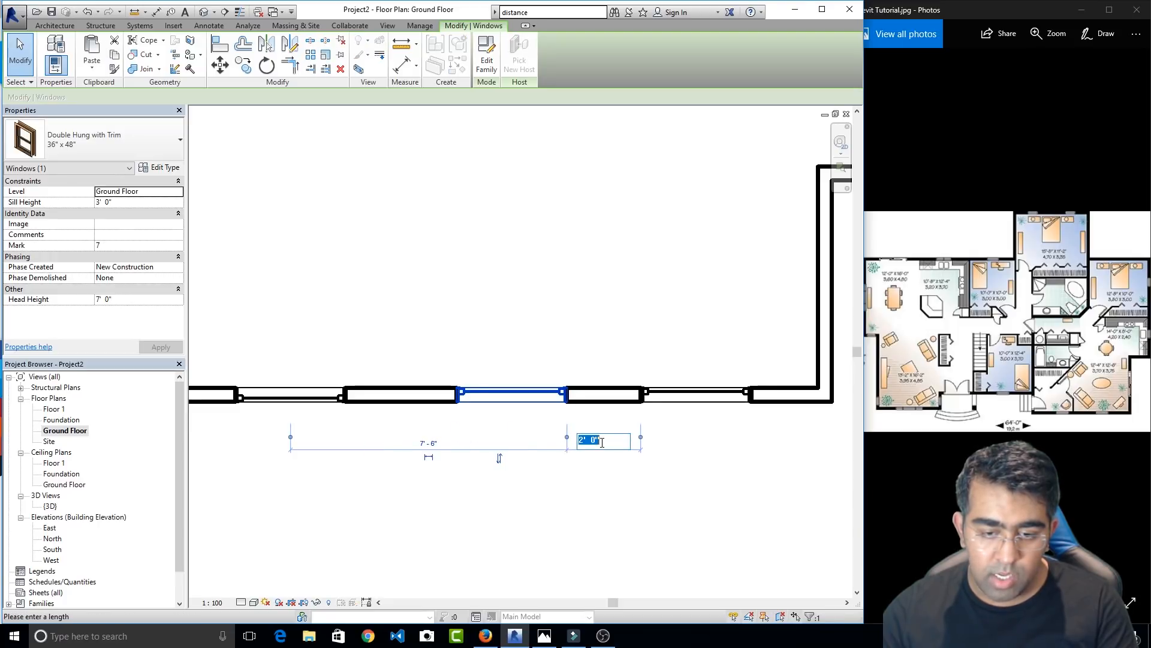
pyautogui.write('3')
pyautogui.press('Return')
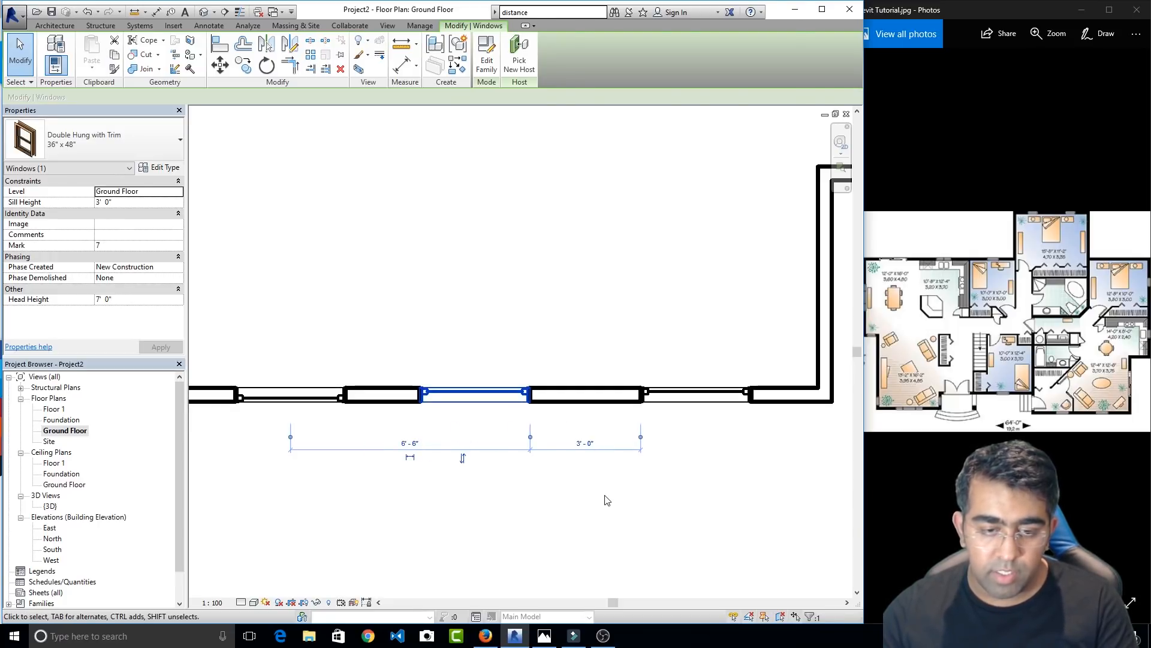
pyautogui.click(531, 478)
# Check the middle window's distances to the neighbouring windows on both sides
pyautogui.moveTo(532, 478); pyautogui.dragTo(599, 469, button='middle')
pyautogui.click(610, 403)
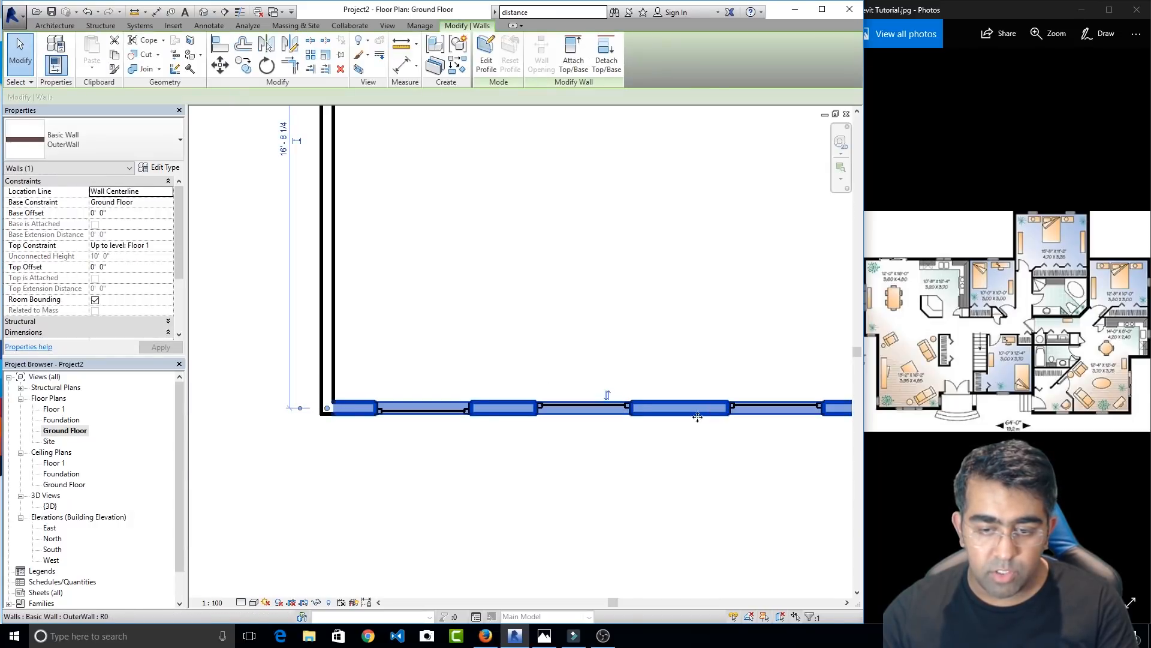
pyautogui.click(651, 424)
pyautogui.click(603, 407)
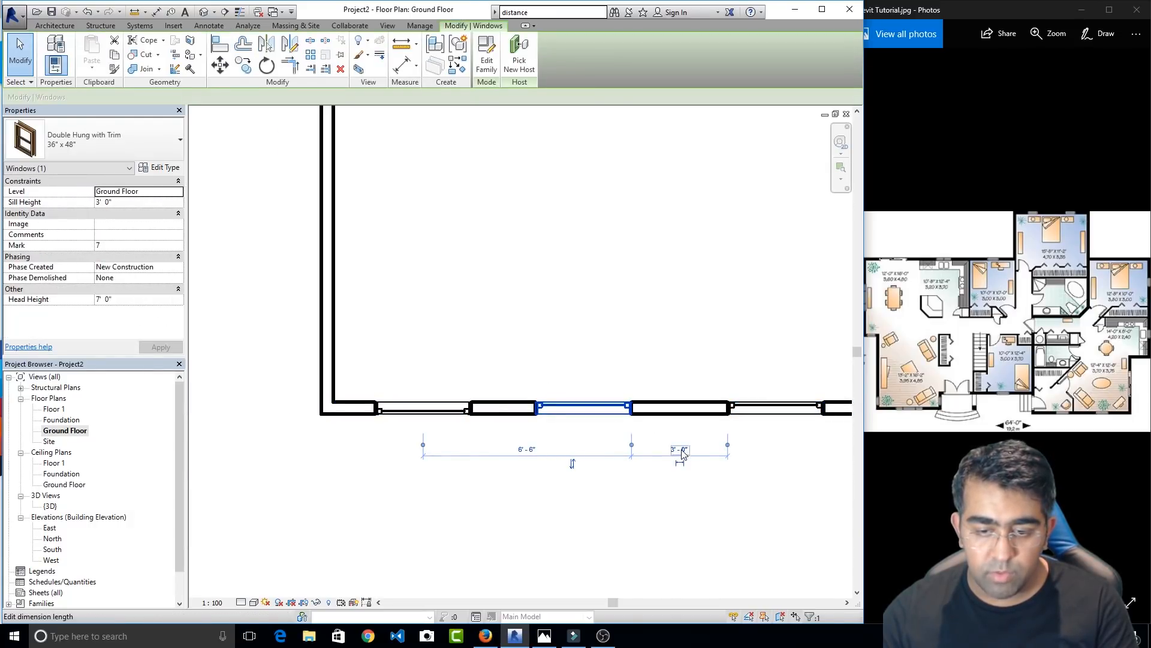
pyautogui.click(633, 445)
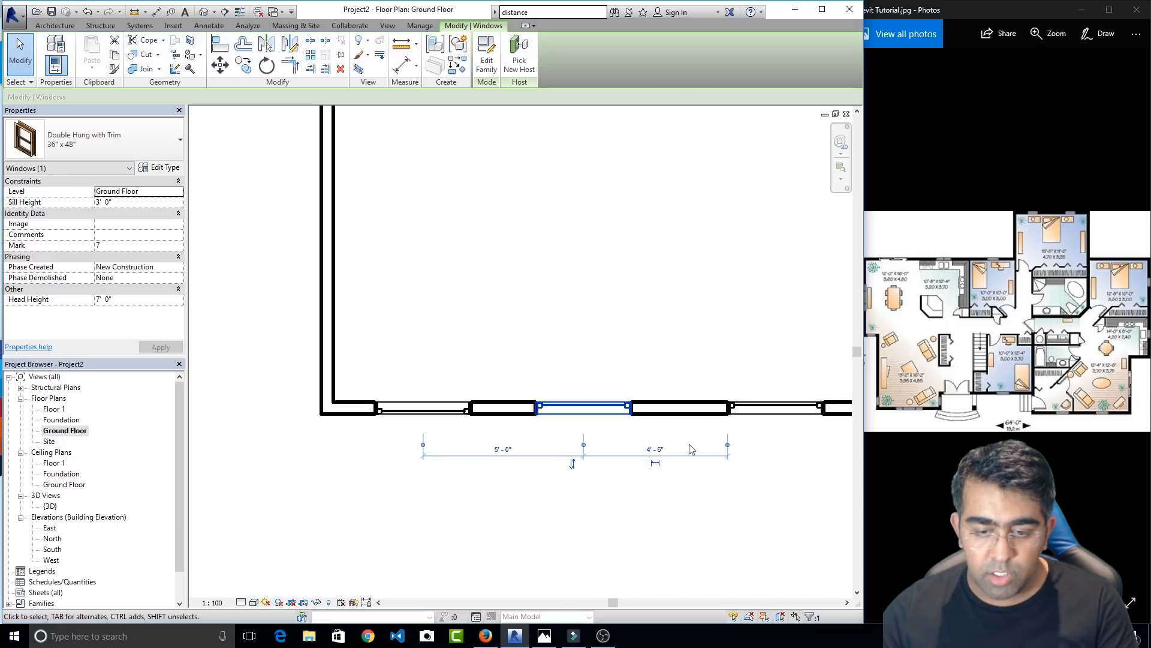
pyautogui.click(728, 445)
pyautogui.click(787, 501)
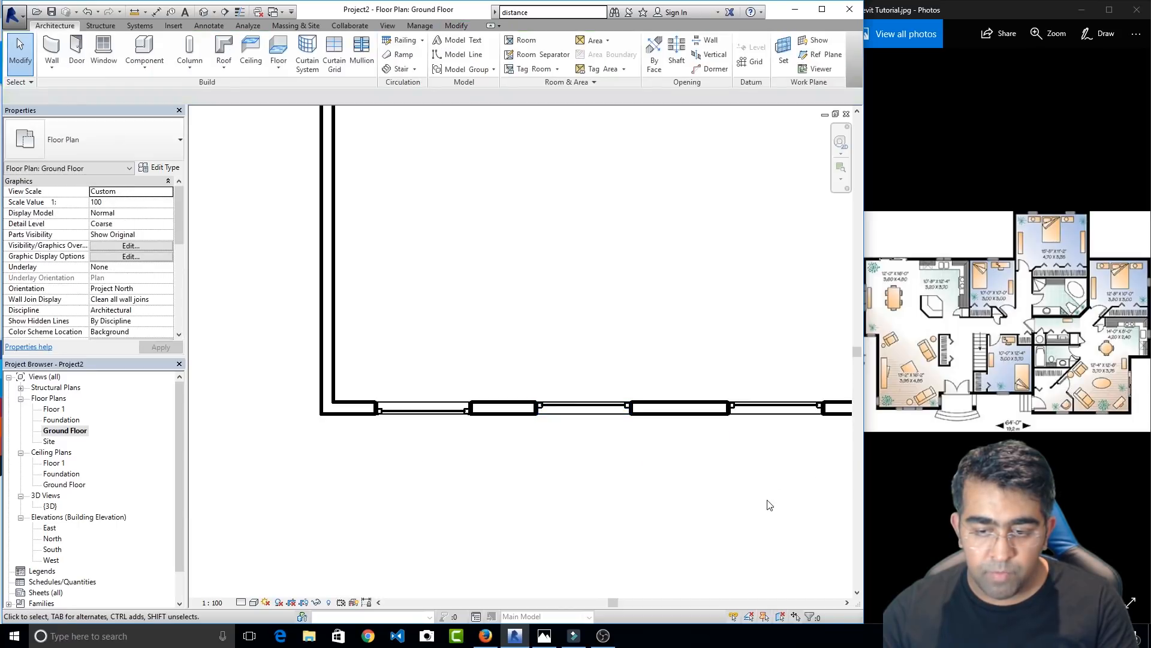
# Check the right window's edge distances to the middle window and to the wall corner
pyautogui.click(777, 409)
pyautogui.moveTo(810, 481); pyautogui.dragTo(612, 505, button='middle')
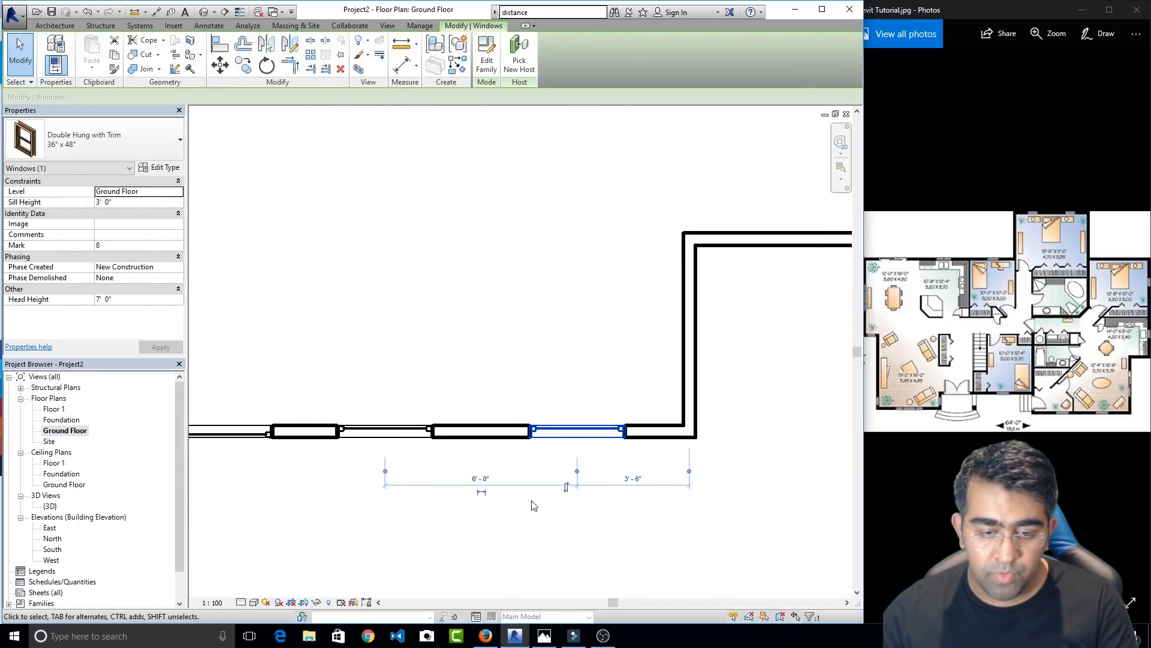
pyautogui.scroll(2, 533, 502)
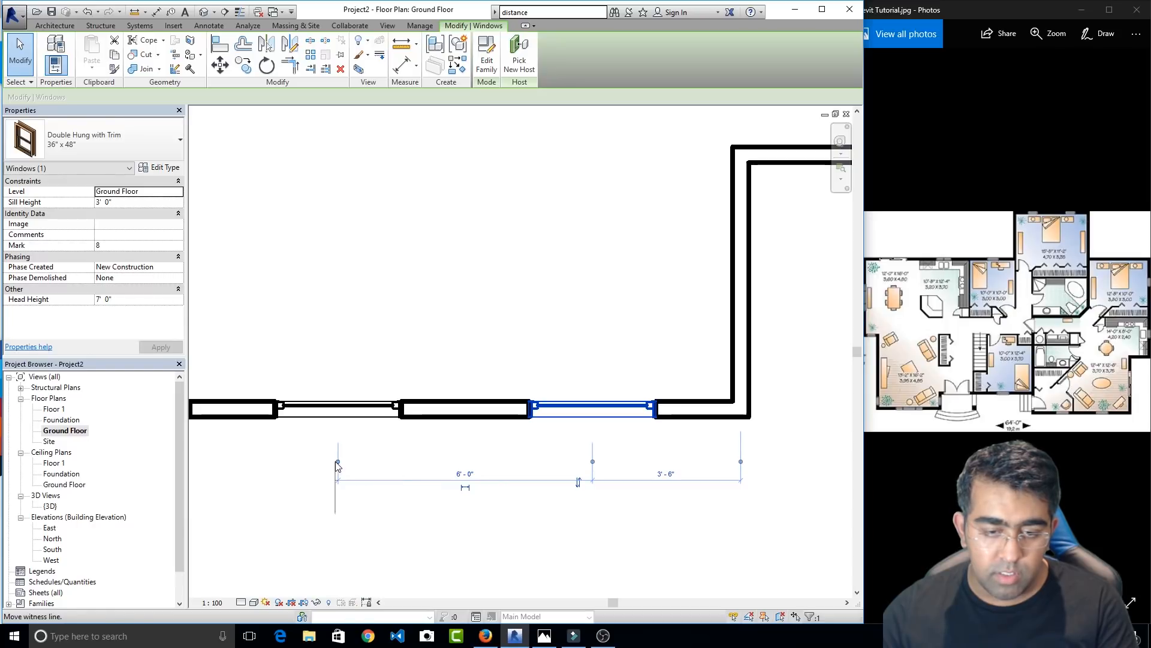
pyautogui.click(275, 463)
pyautogui.click(275, 462)
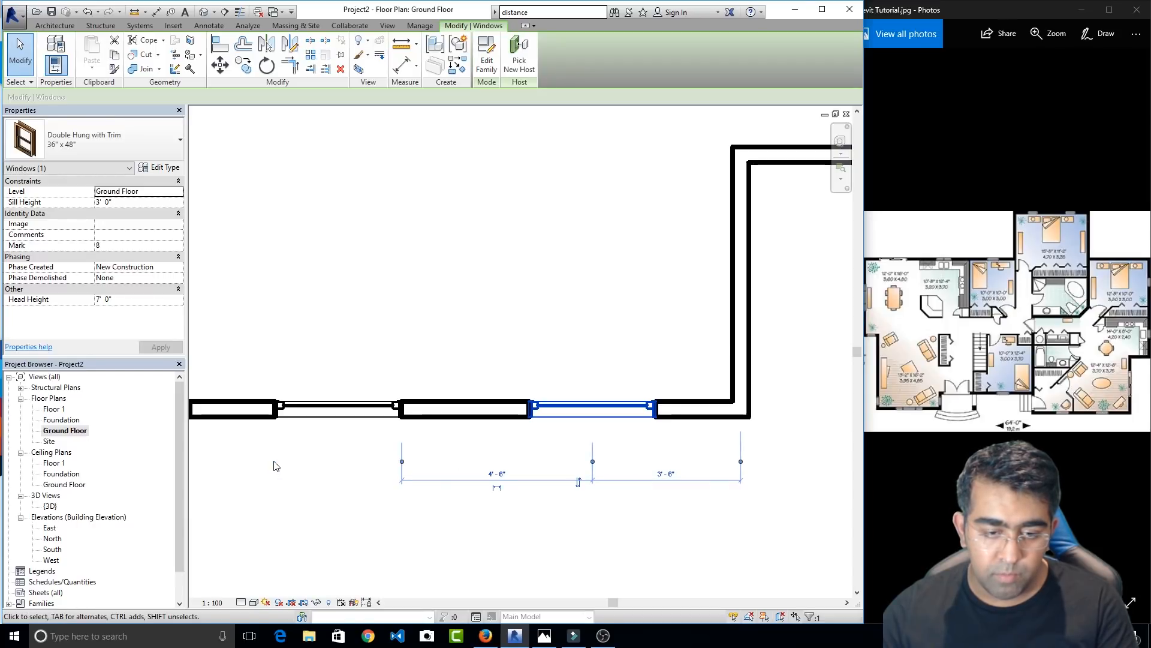
pyautogui.click(552, 465)
pyautogui.click(464, 472)
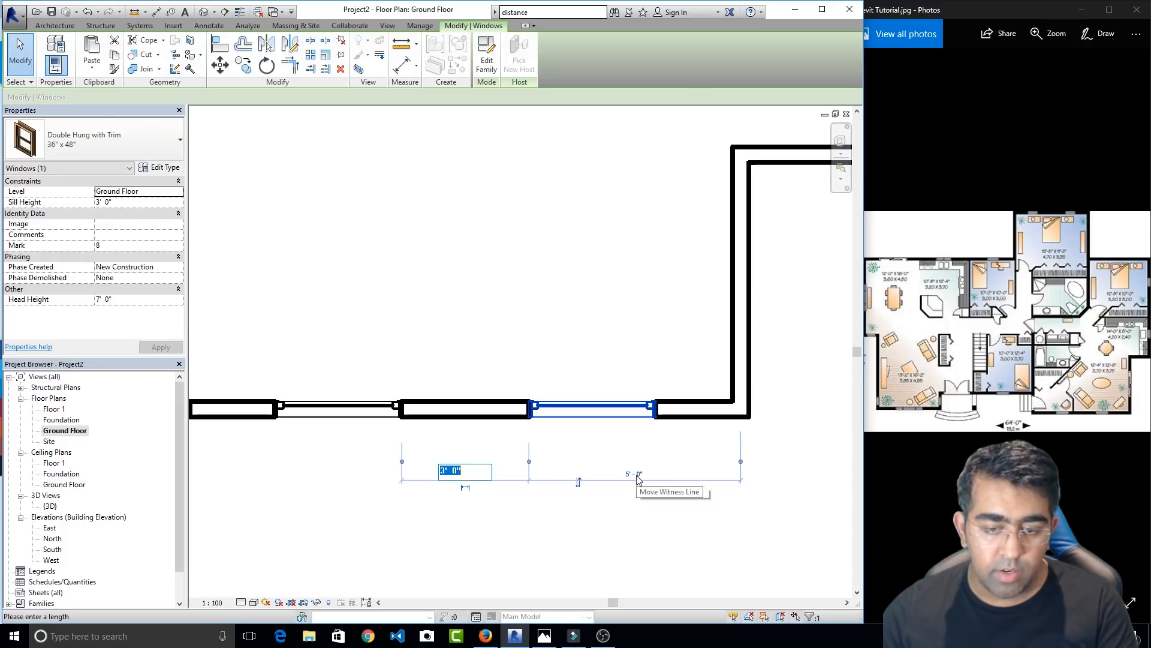
pyautogui.click(741, 462)
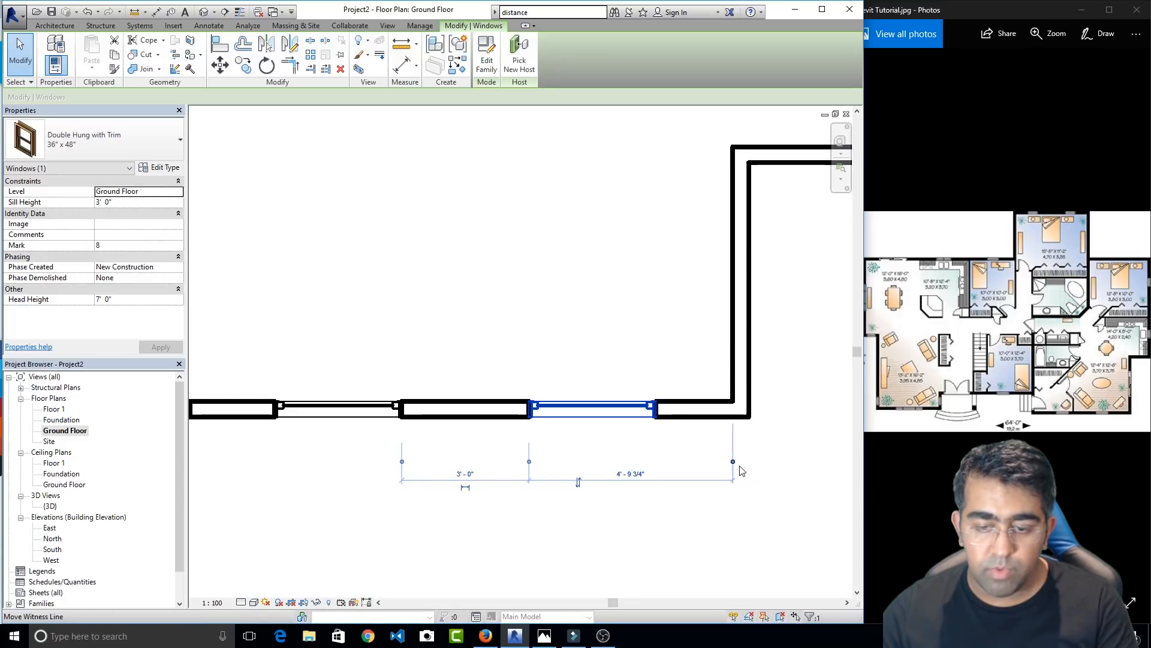
pyautogui.click(683, 544)
# Examine the front wall stretches between the three windows
pyautogui.scroll(-1, 465, 485)
pyautogui.moveTo(465, 486); pyautogui.dragTo(612, 465, button='middle')
pyautogui.click(599, 406)
pyautogui.click(435, 424)
pyautogui.click(498, 411)
pyautogui.click(439, 410)
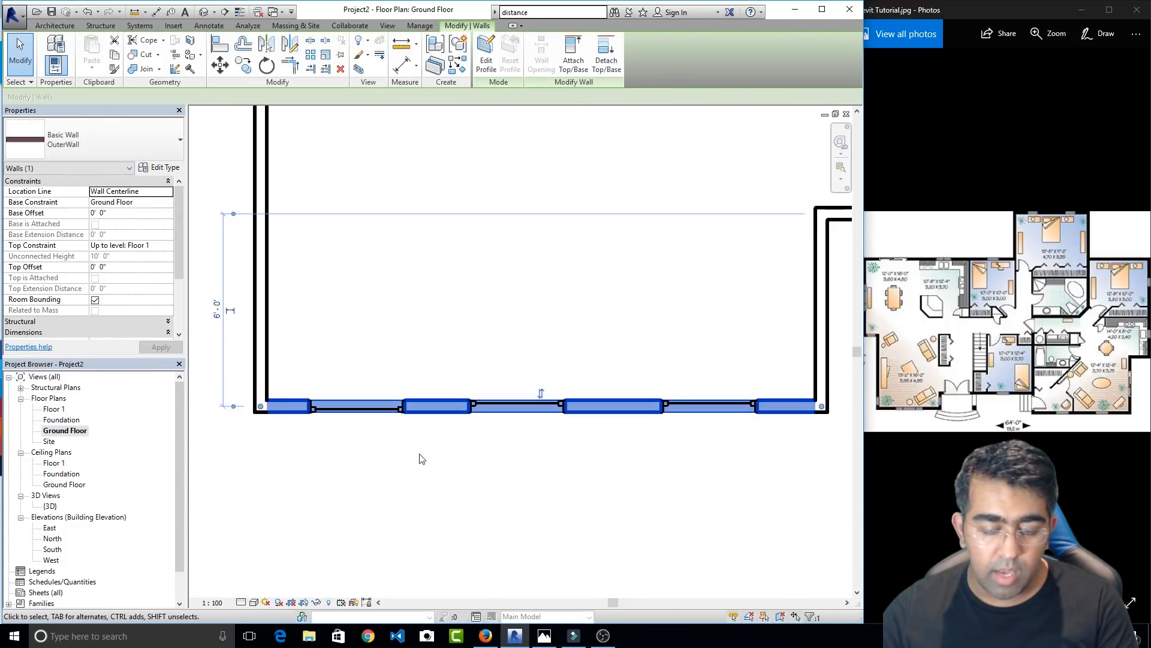
pyautogui.click(419, 458)
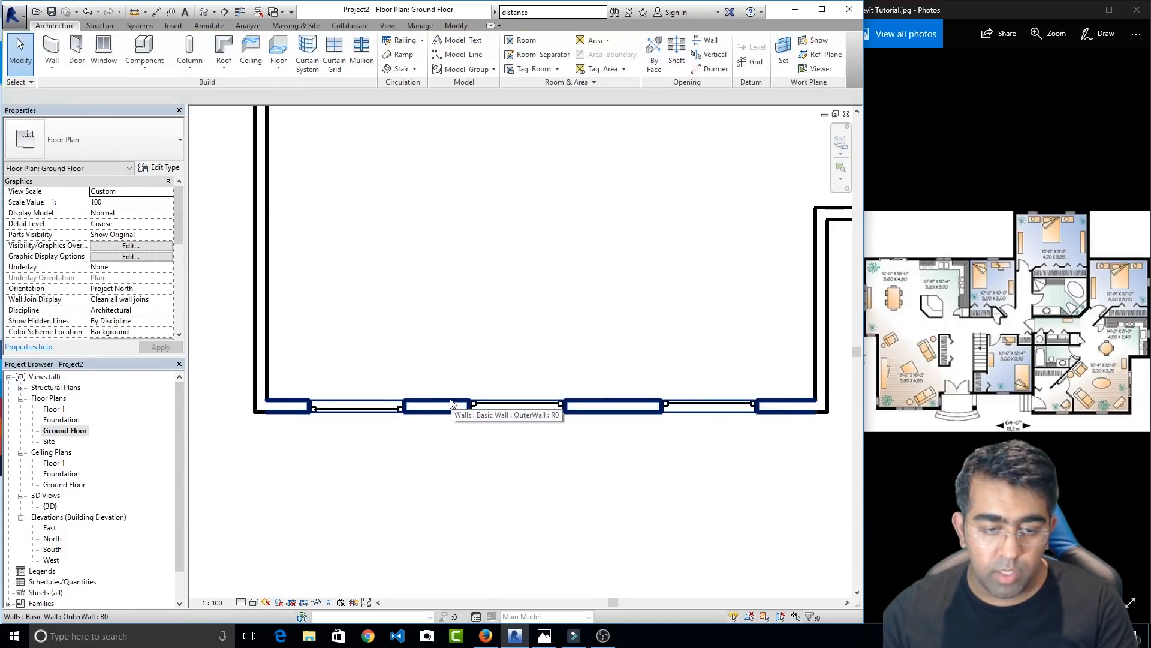
pyautogui.scroll(2, 454, 405)
pyautogui.click(424, 406)
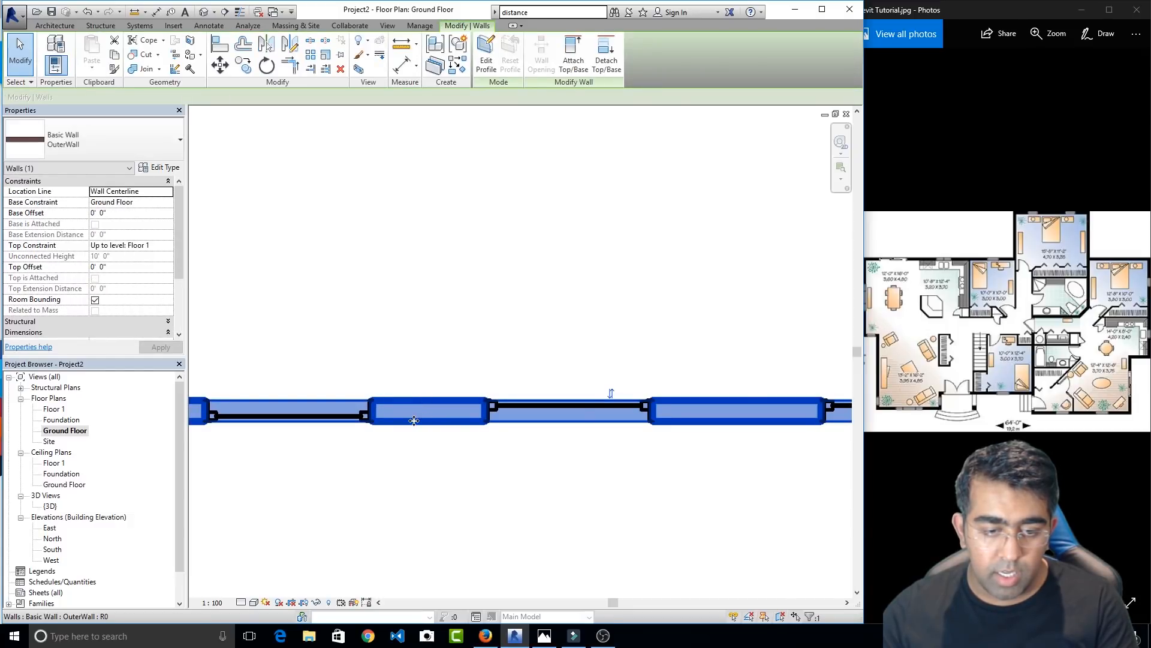
pyautogui.click(506, 455)
pyautogui.scroll(-1, 506, 452)
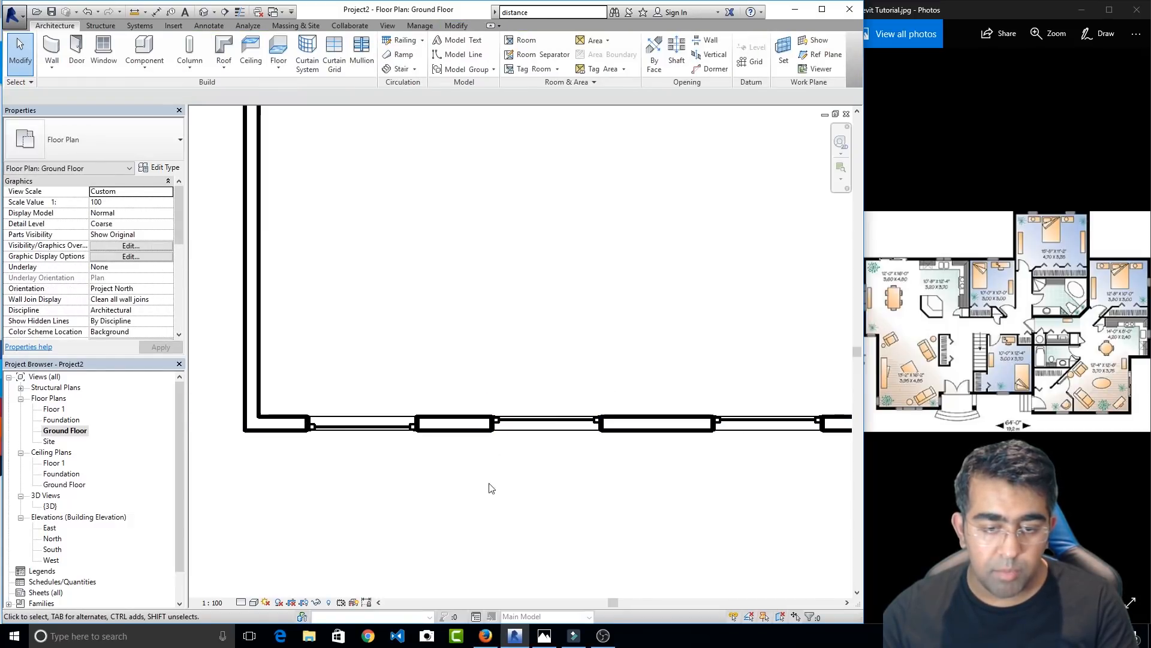
# Flip the facing of the right and middle front windows to match the left window
pyautogui.click(768, 423)
pyautogui.click(753, 357)
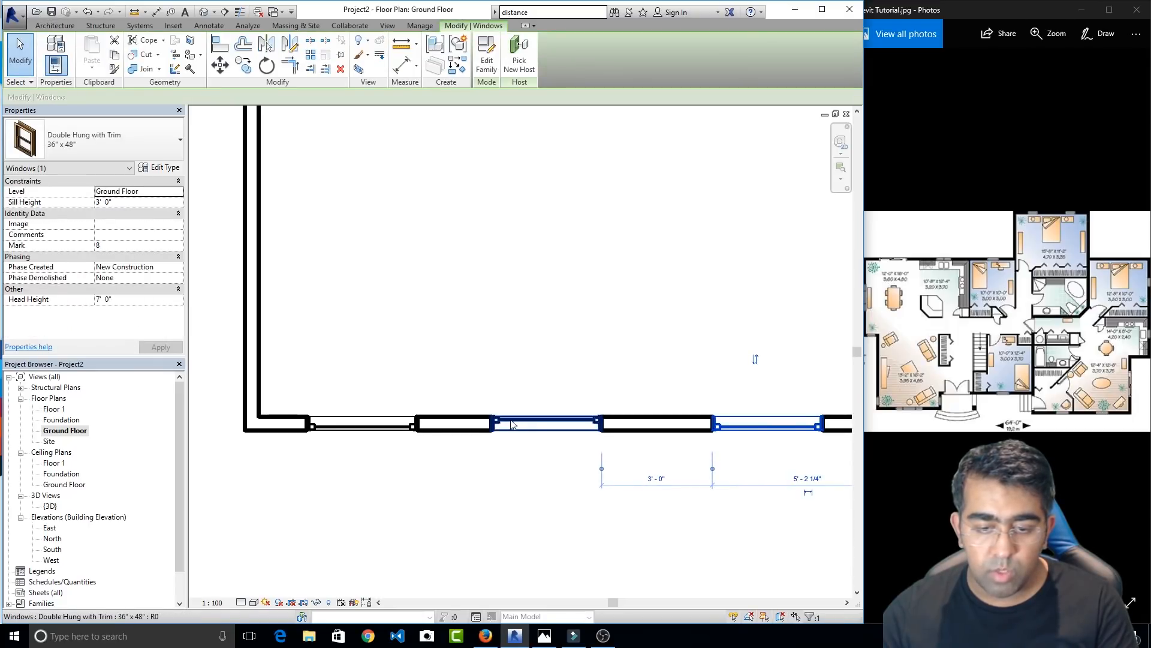
pyautogui.click(540, 424)
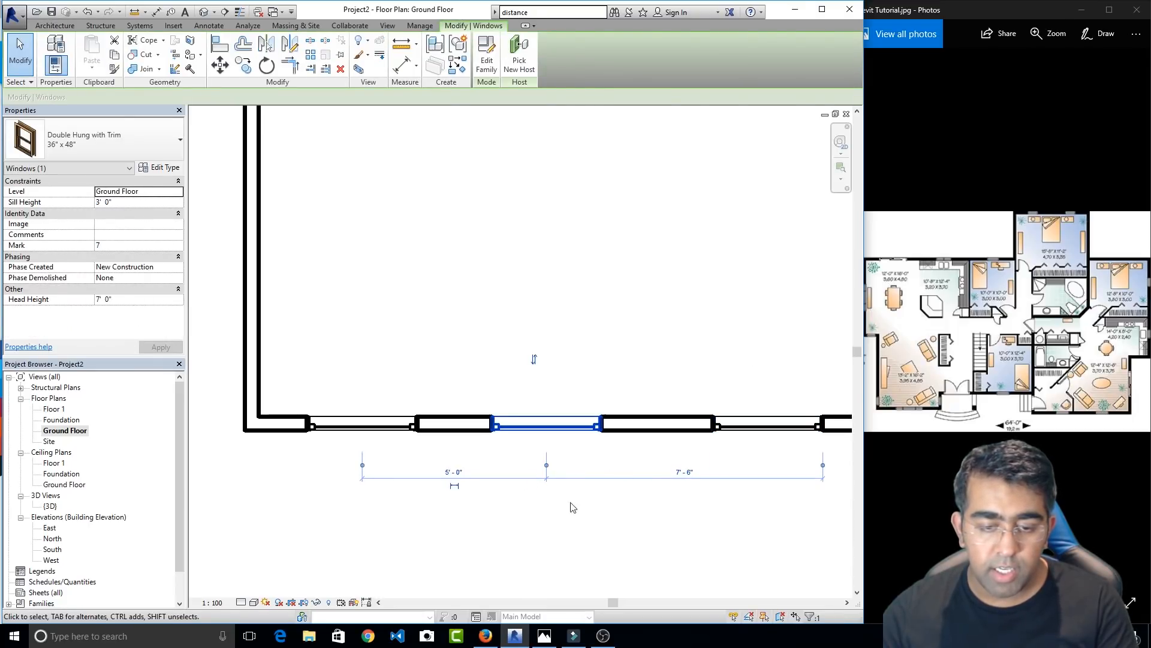
pyautogui.click(534, 356)
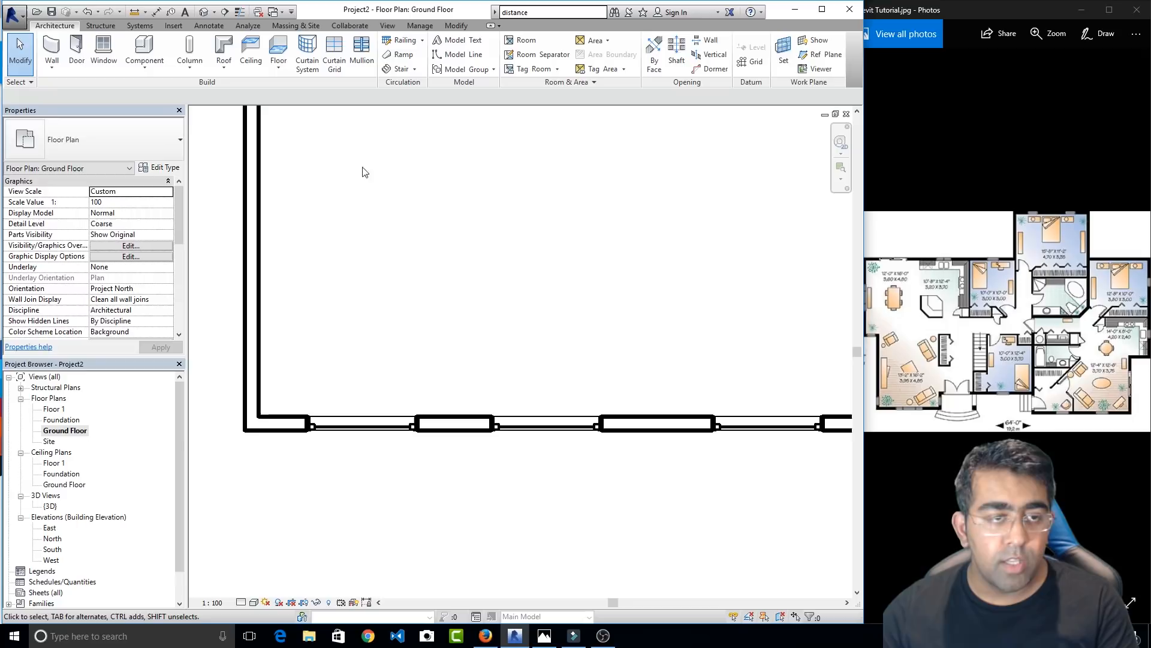
# Check the three front windows in the 3D view and return to the Ground Floor plan
pyautogui.click(204, 11)
pyautogui.keyDown('shift'); pyautogui.moveTo(377, 452); pyautogui.dragTo(564, 456, button='middle'); pyautogui.keyUp('shift')
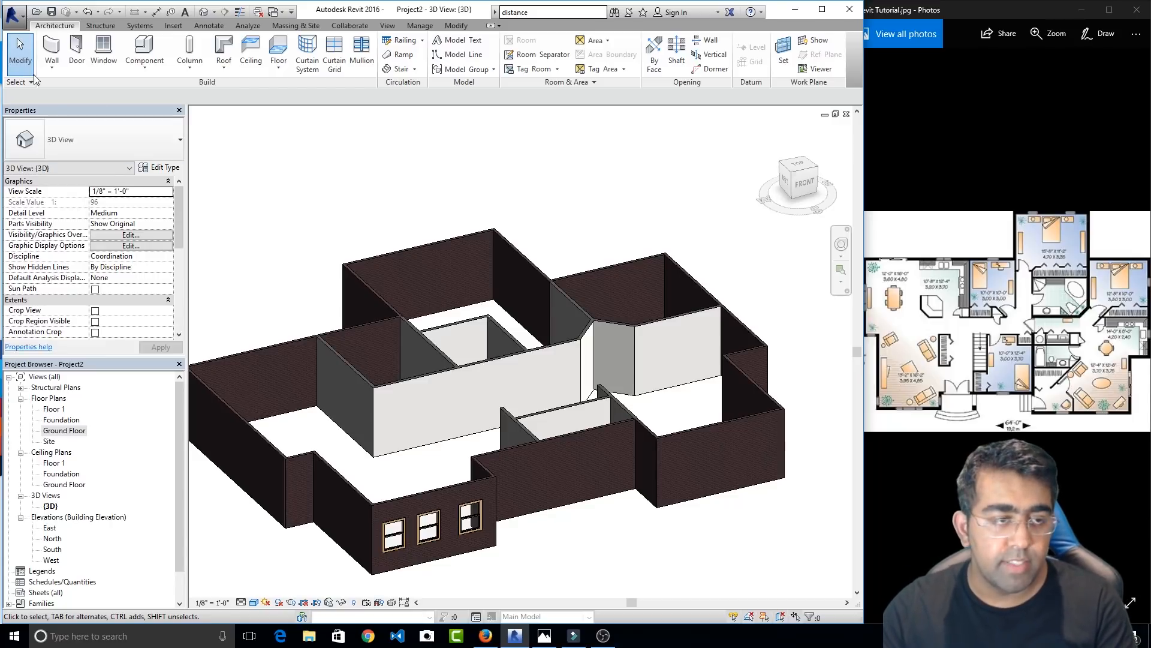
pyautogui.doubleClick(57, 433)
pyautogui.scroll(3, 496, 403)
pyautogui.scroll(-2, 497, 400)
pyautogui.moveTo(564, 373); pyautogui.dragTo(360, 488, button='middle')
pyautogui.scroll(-1, 379, 477)
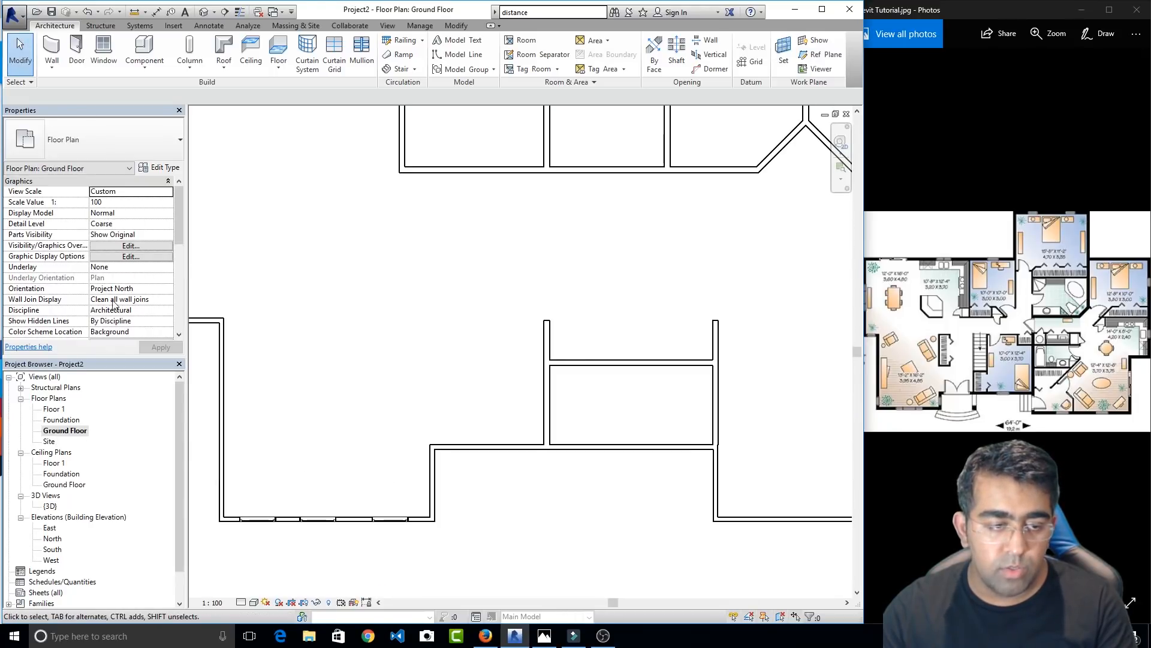
pyautogui.click(77, 51)
pyautogui.click(118, 138)
pyautogui.click(118, 138)
pyautogui.click(504, 55)
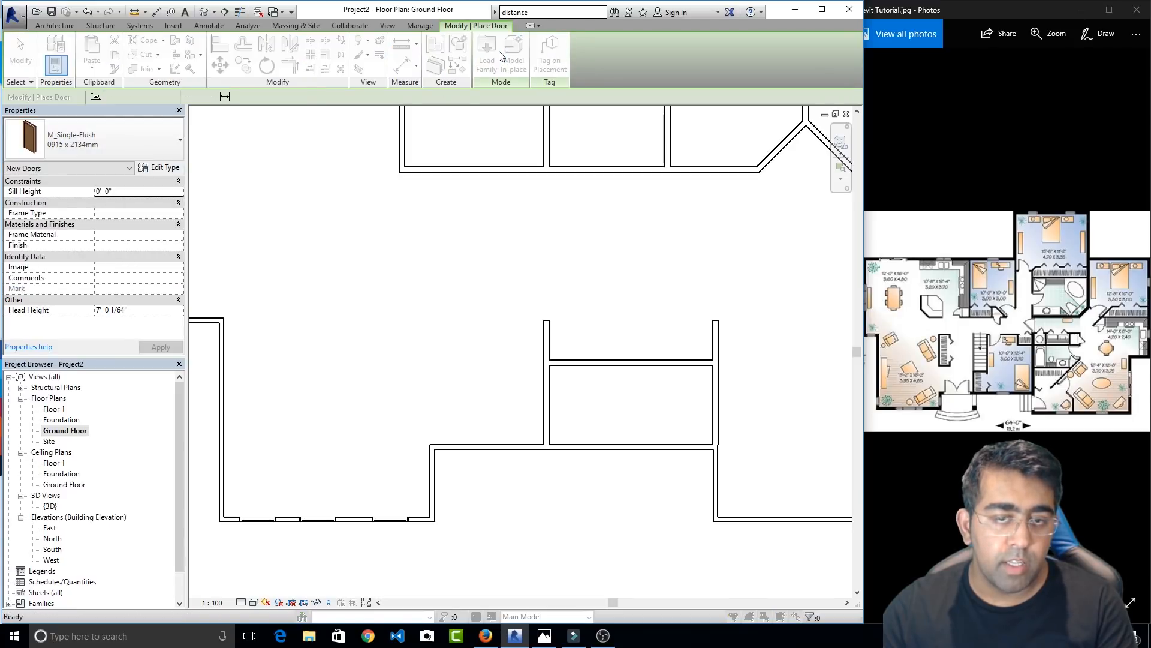
pyautogui.press('Escape')
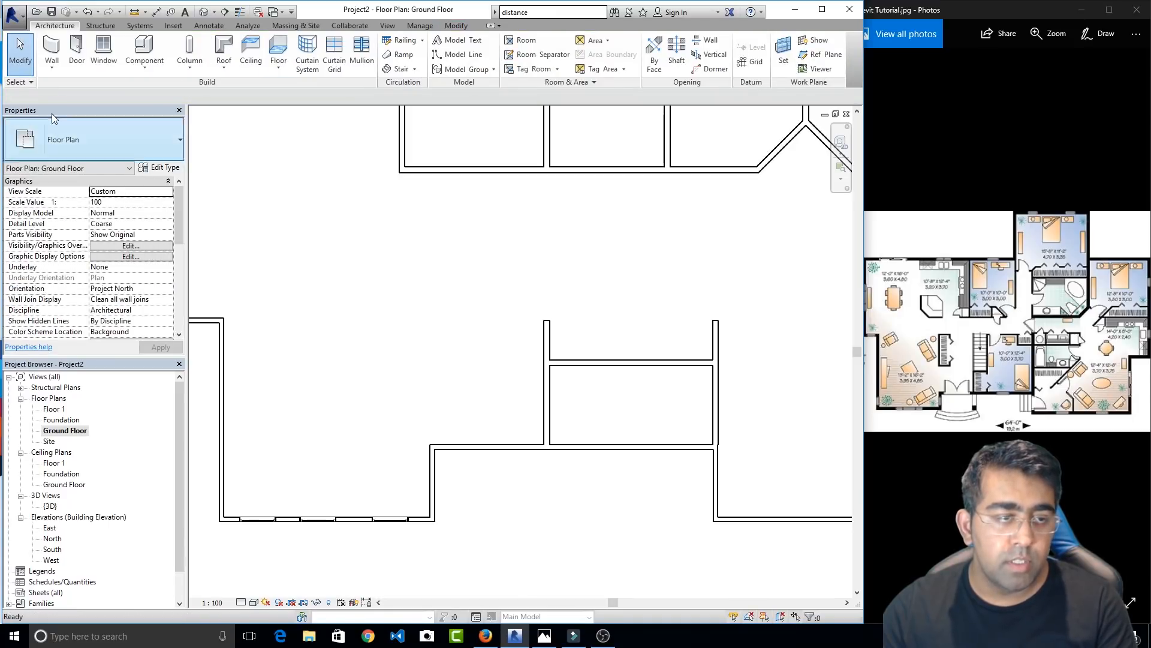
# Start placing a door and browse to the US Imperial Doors folder for loading a new door family
pyautogui.click(77, 53)
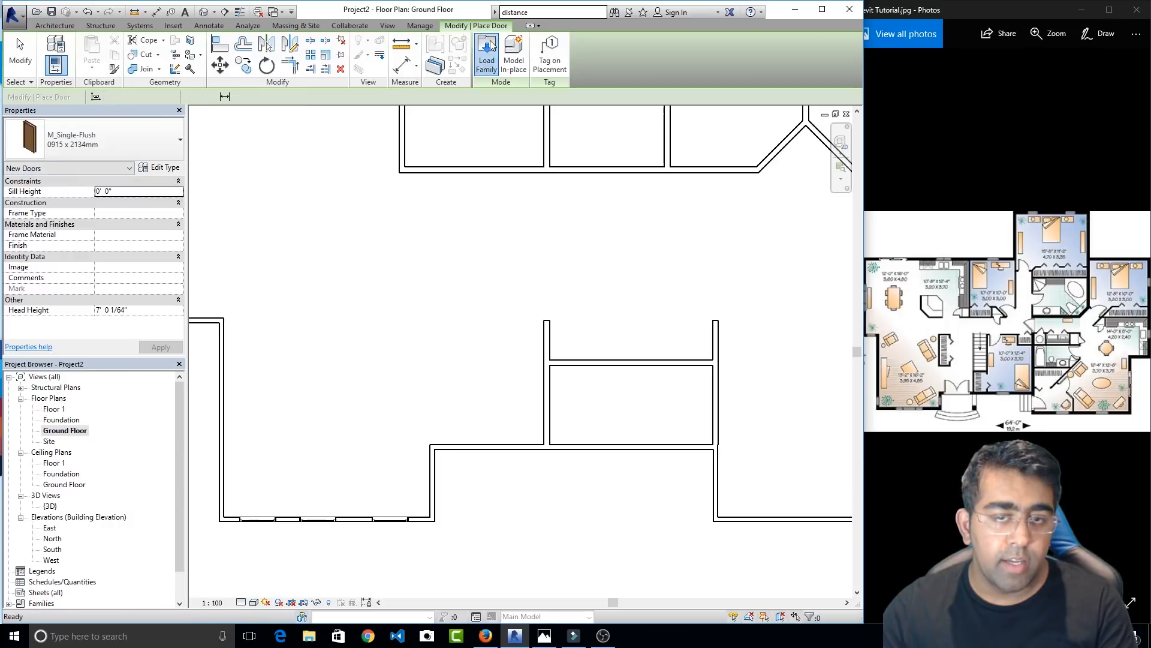
pyautogui.click(491, 48)
pyautogui.click(866, 207)
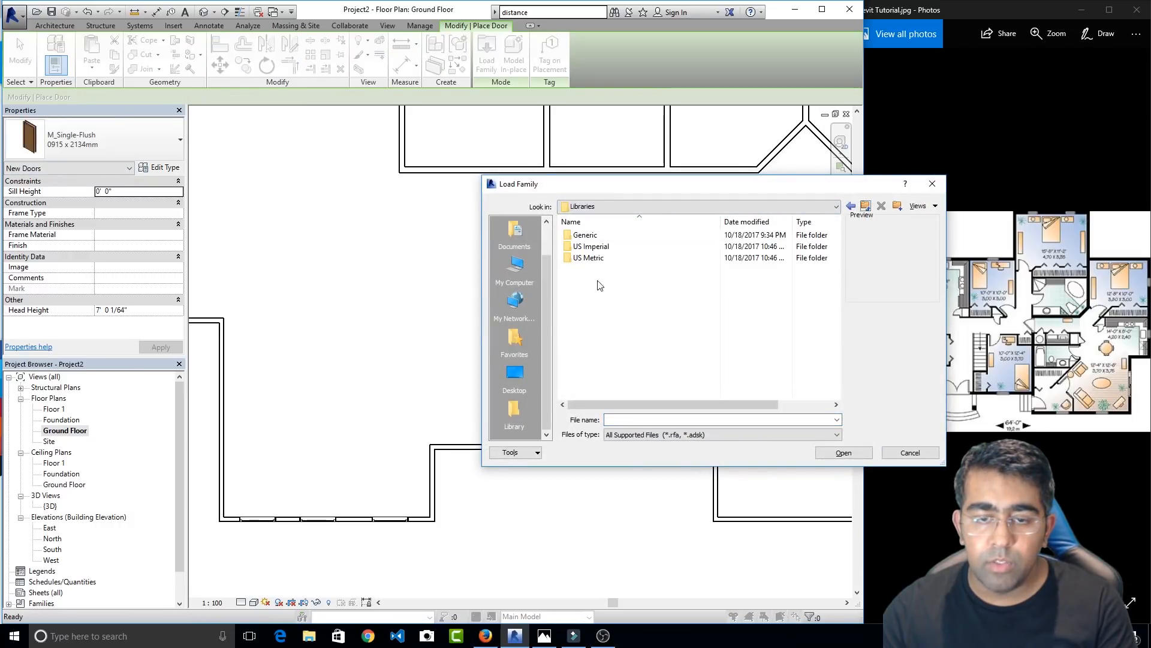
pyautogui.doubleClick(590, 246)
pyautogui.doubleClick(582, 269)
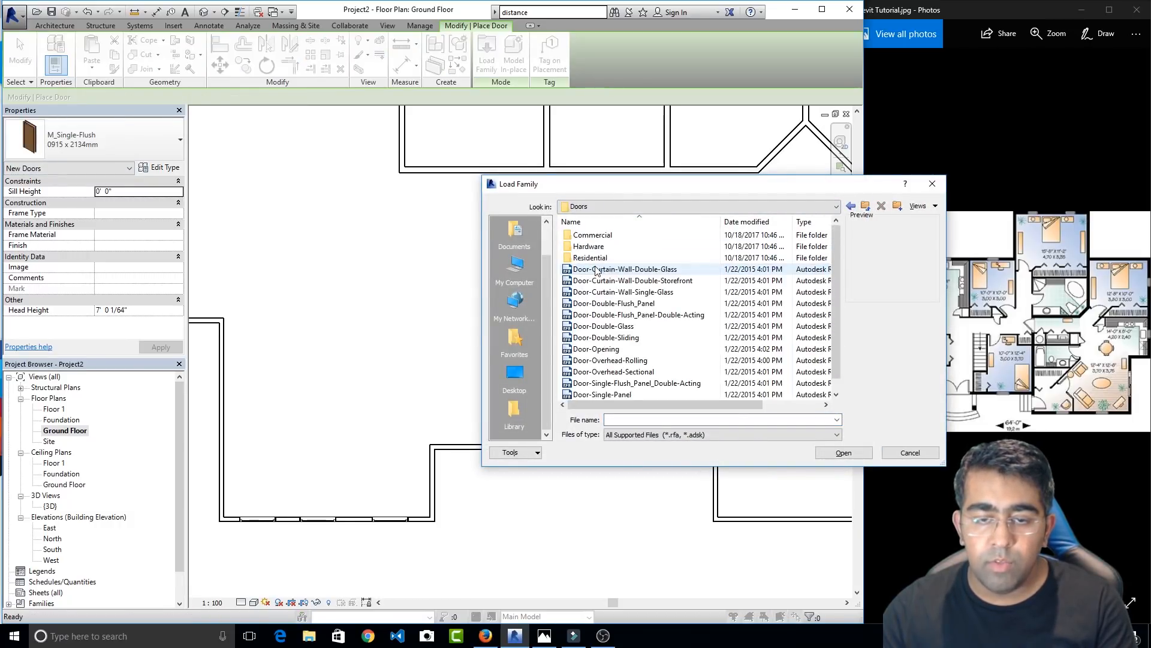
# Examine the previews of the door families in the Doors folder to find a suitable double entrance door
pyautogui.click(660, 292)
pyautogui.press('Up')
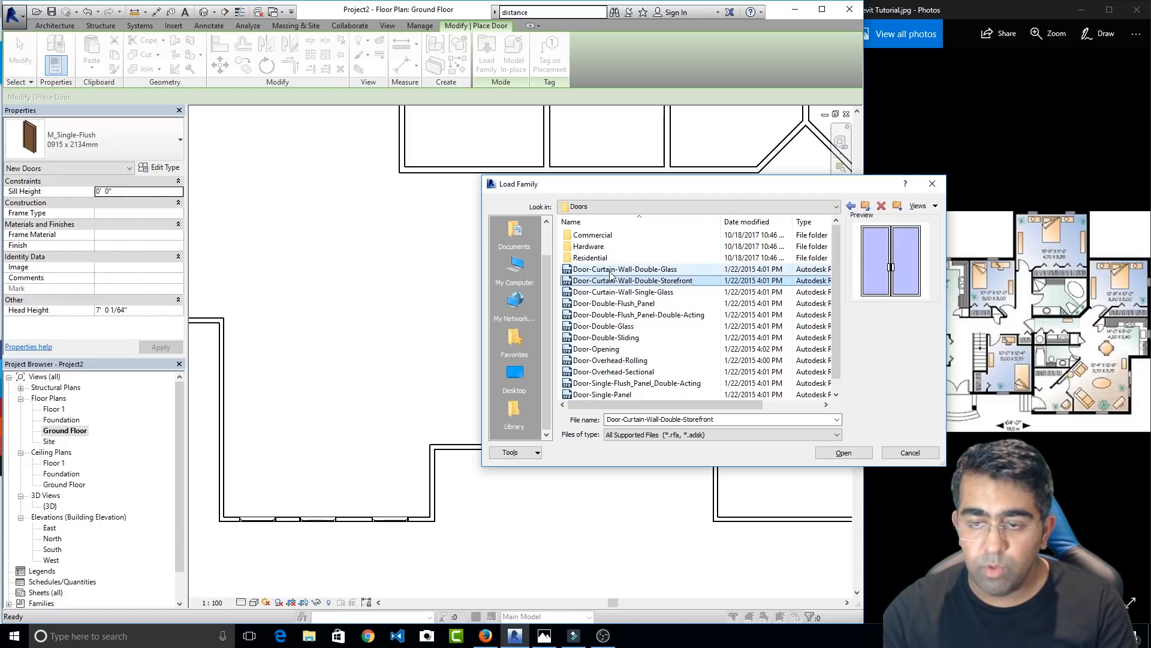
pyautogui.press('Down')
pyautogui.press('Down')
pyautogui.press('Down')
pyautogui.press('Down')
pyautogui.press('Up')
pyautogui.press('Up')
pyautogui.press('Up')
pyautogui.press('Down')
pyautogui.press('Down')
pyautogui.press('Down')
pyautogui.press('Down')
pyautogui.press('Down')
pyautogui.press('Down')
pyautogui.press('Down')
pyautogui.press('Down')
pyautogui.press('Down')
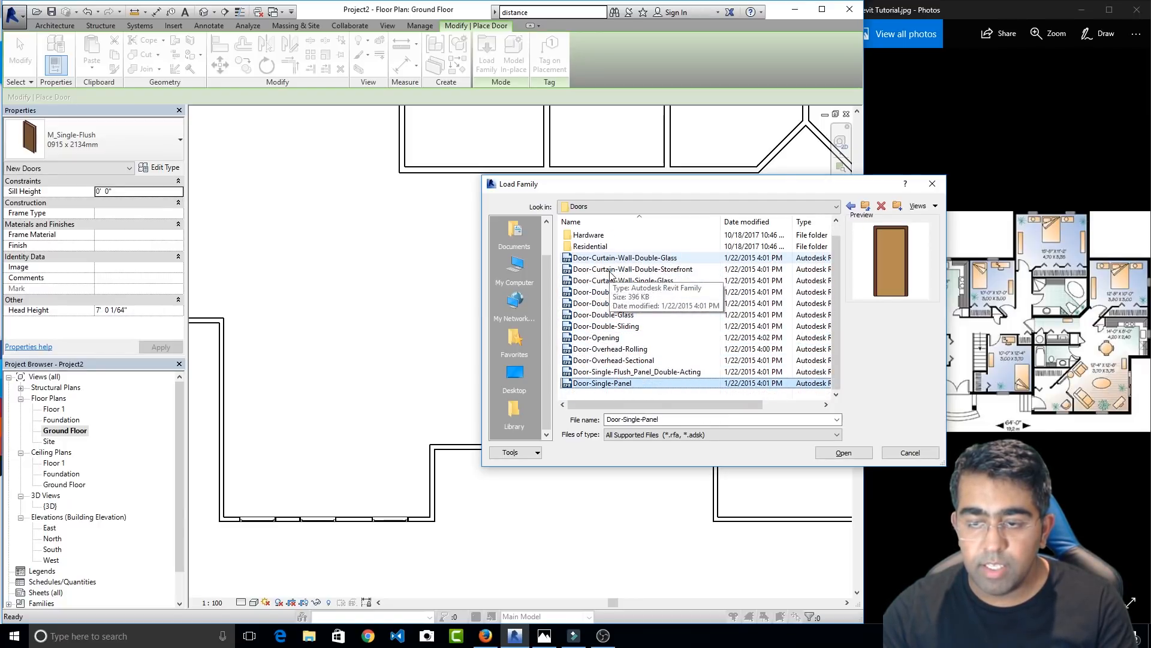
pyautogui.press('Up')
pyautogui.press('Up')
pyautogui.press('Up')
pyautogui.press('Up')
pyautogui.press('Up')
pyautogui.press('Up')
pyautogui.press('Up')
pyautogui.press('Up')
pyautogui.press('Up')
pyautogui.press('Up')
pyautogui.press('Up')
pyautogui.press('Up')
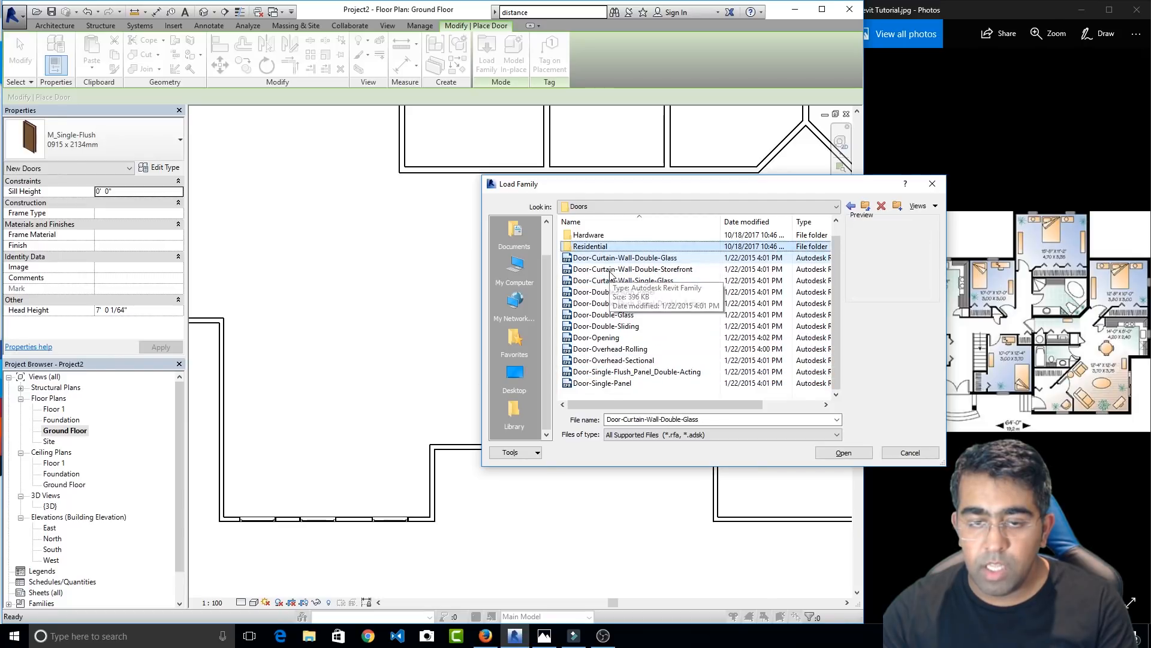
# Load the Door-Exterior-Double-Full Glass-Wood_Clad family from the Residential folder with the 60" x 80" type
pyautogui.press('Return')
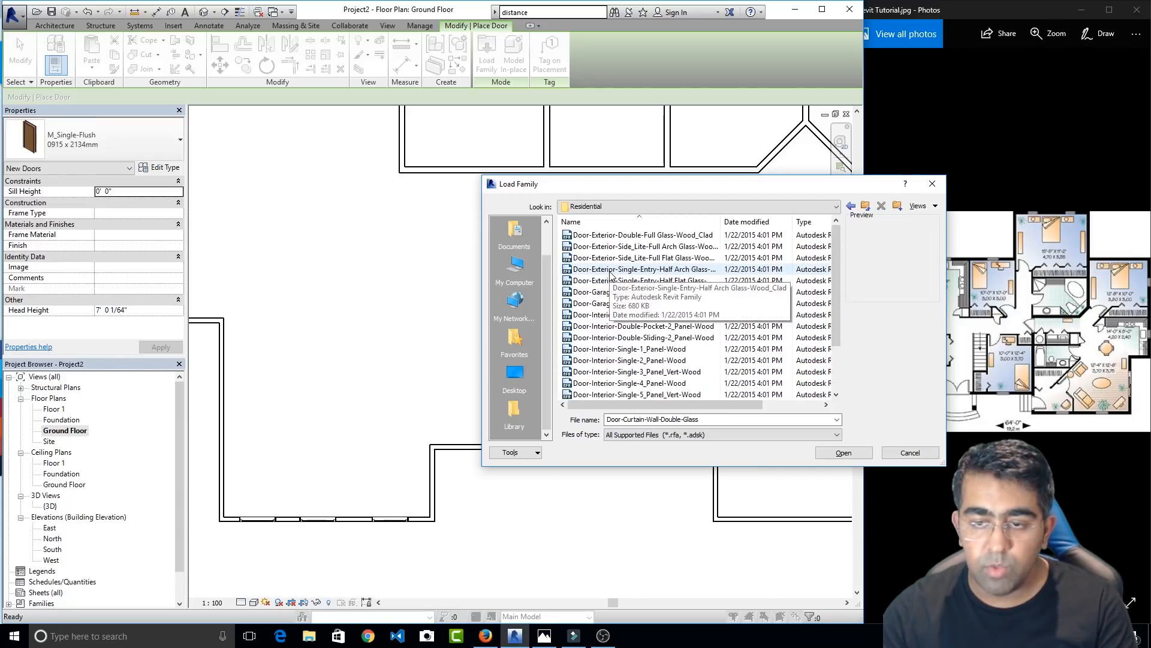
pyautogui.click(611, 273)
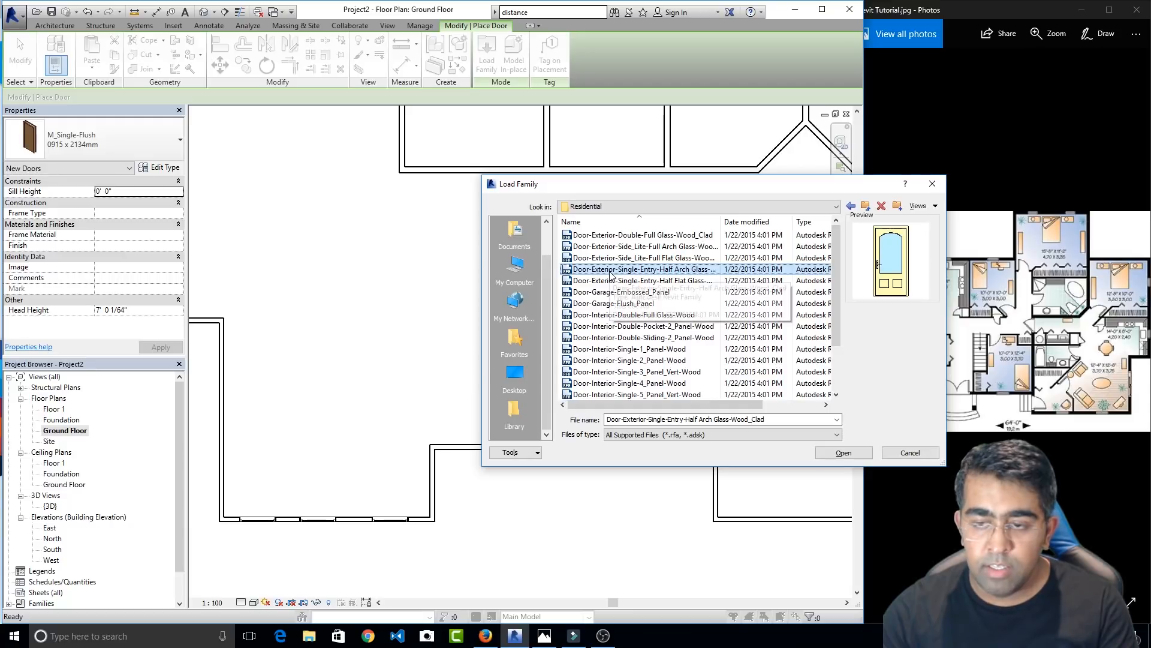
pyautogui.press('Up')
pyautogui.press('Up')
pyautogui.press('Up')
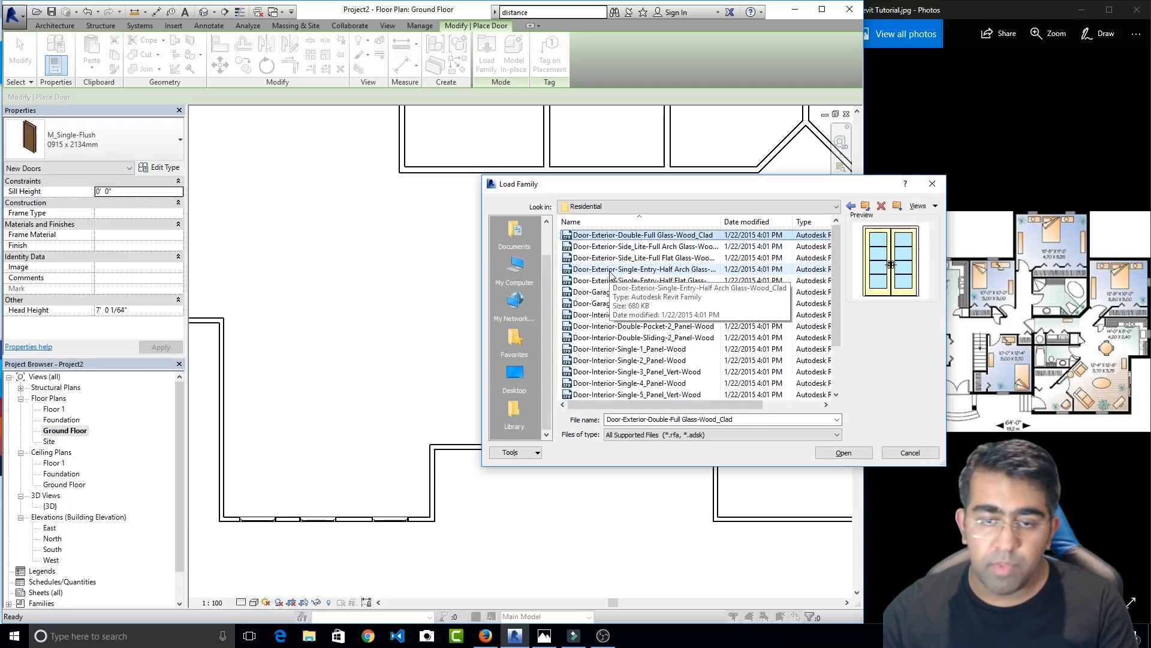
pyautogui.press('Return')
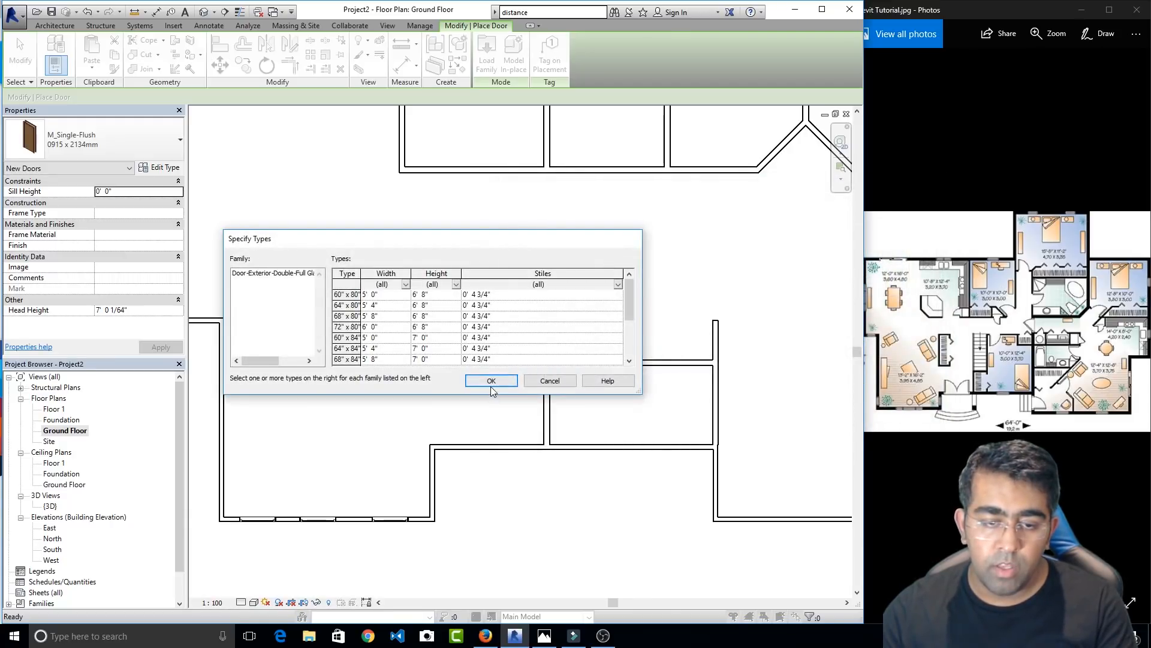
pyautogui.click(491, 380)
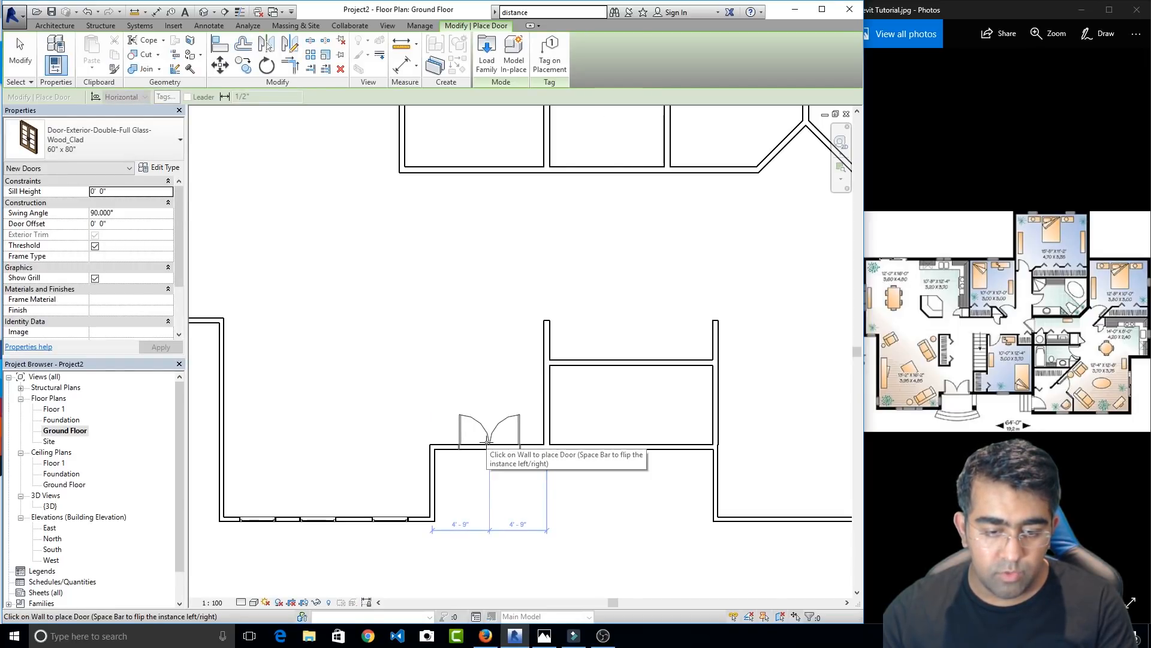
# Place the double glass door in the recessed front entrance wall, centred 4'-9" from the corner and the interior wall
pyautogui.click(488, 444)
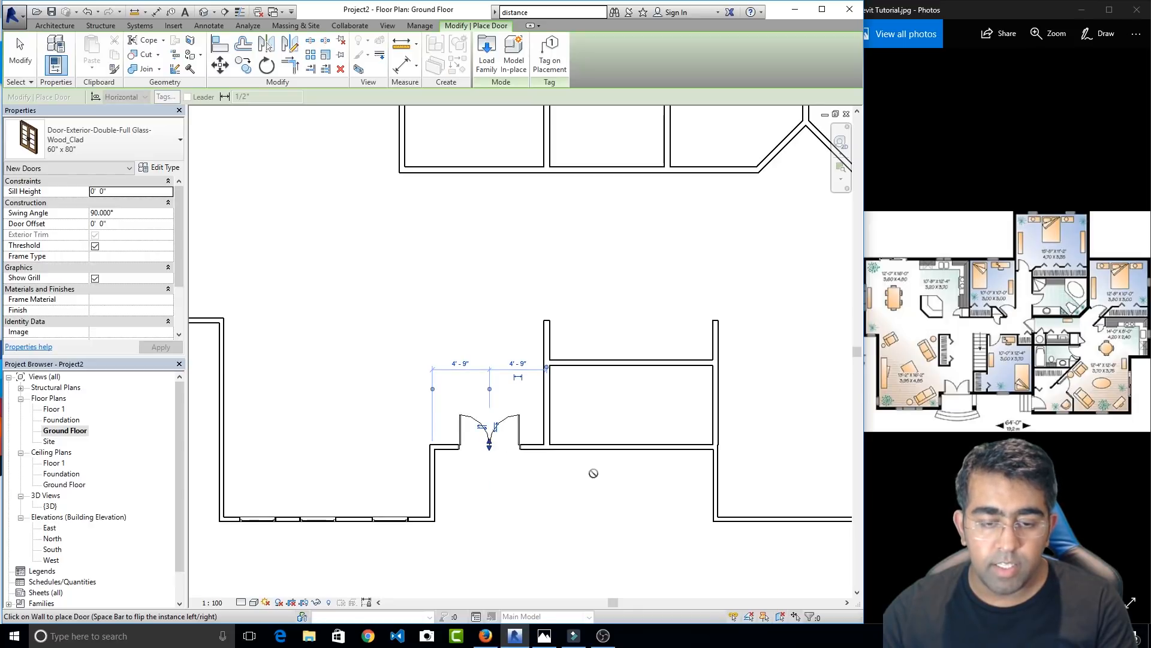
pyautogui.moveTo(720, 481); pyautogui.dragTo(622, 473, button='middle')
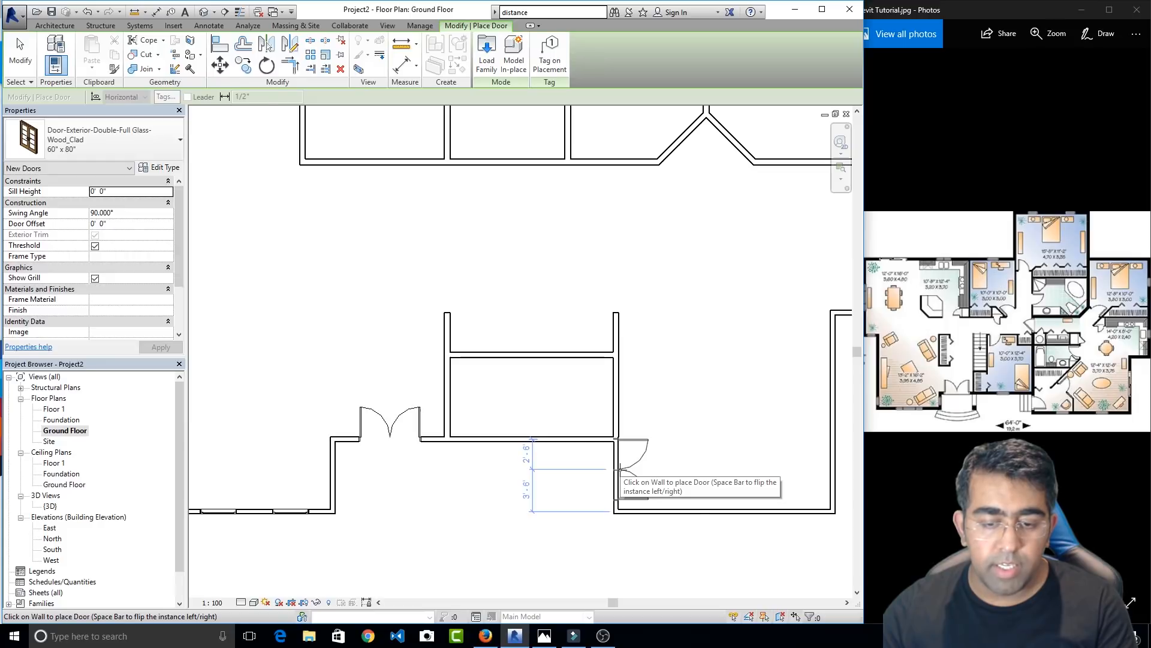
pyautogui.click(30, 60)
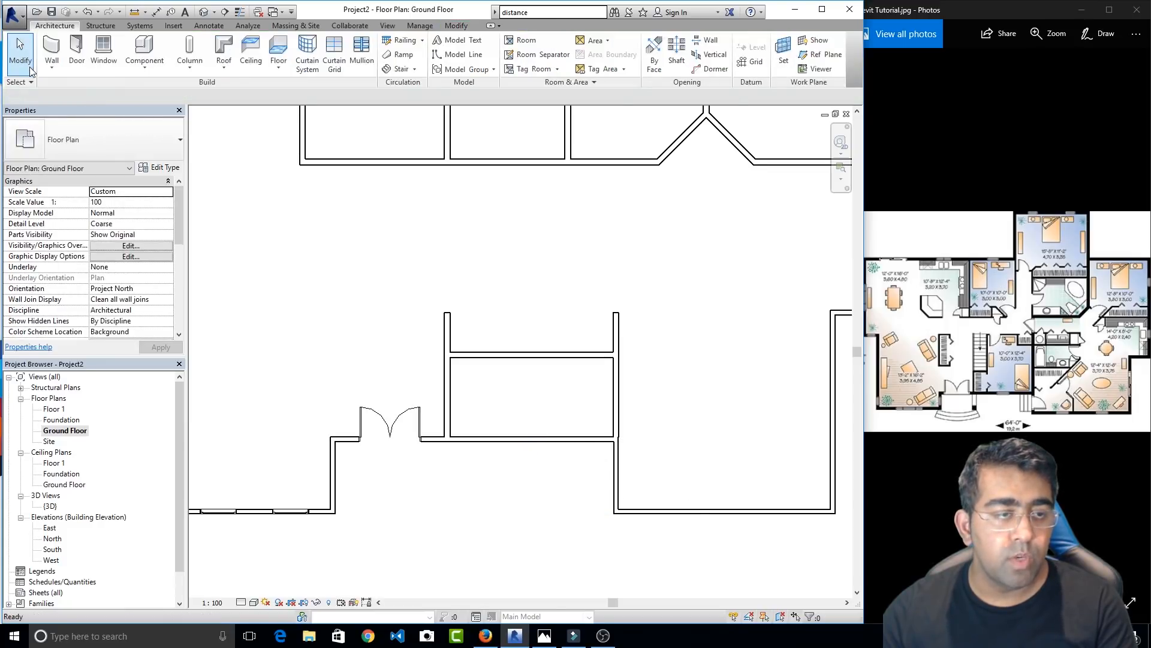
# Place an M_Single-Flush 0762 x 2134mm door in the short side wall of the front recess, 1'-11" from the recessed front wall
pyautogui.click(78, 48)
pyautogui.click(128, 144)
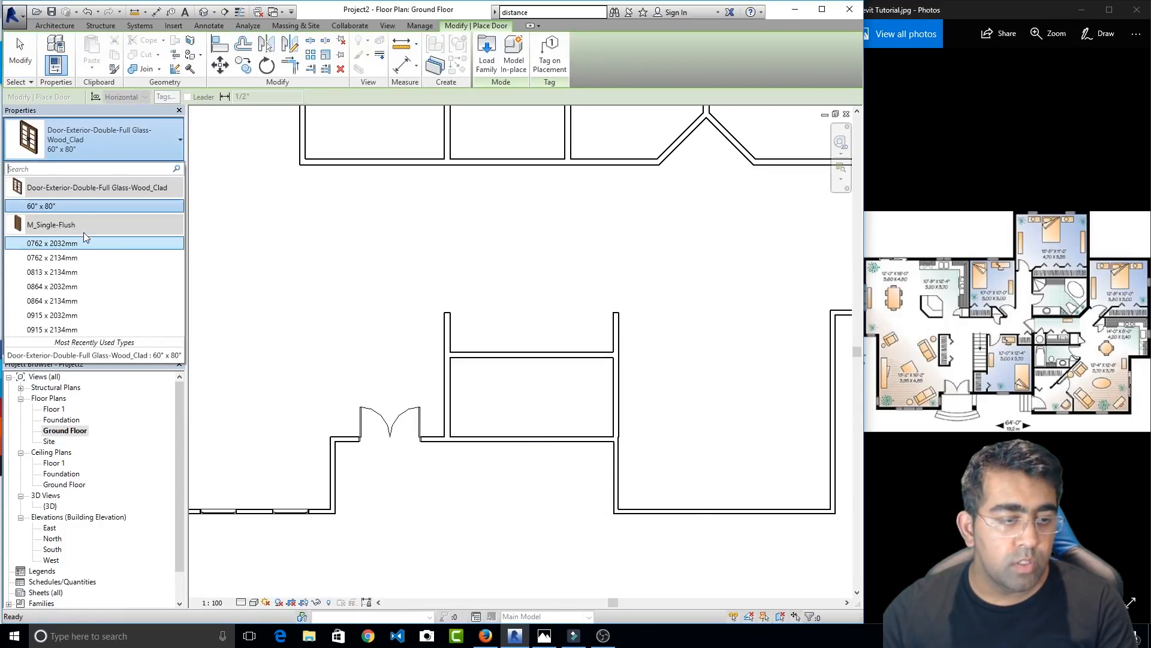
pyautogui.click(59, 257)
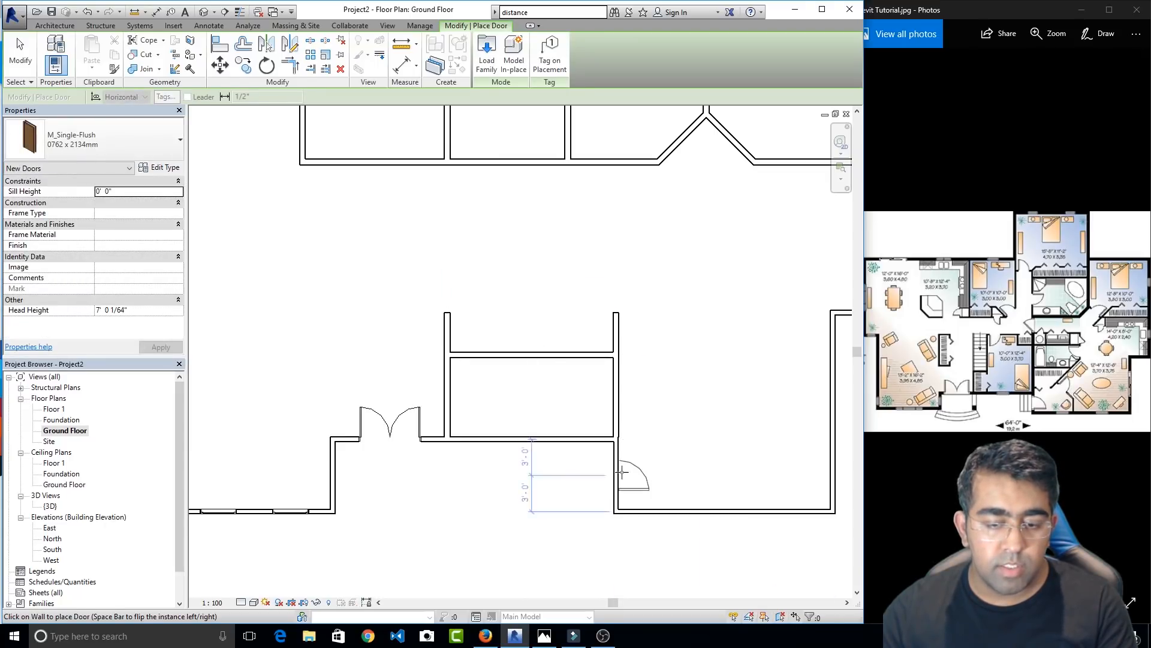
pyautogui.scroll(5, 617, 473)
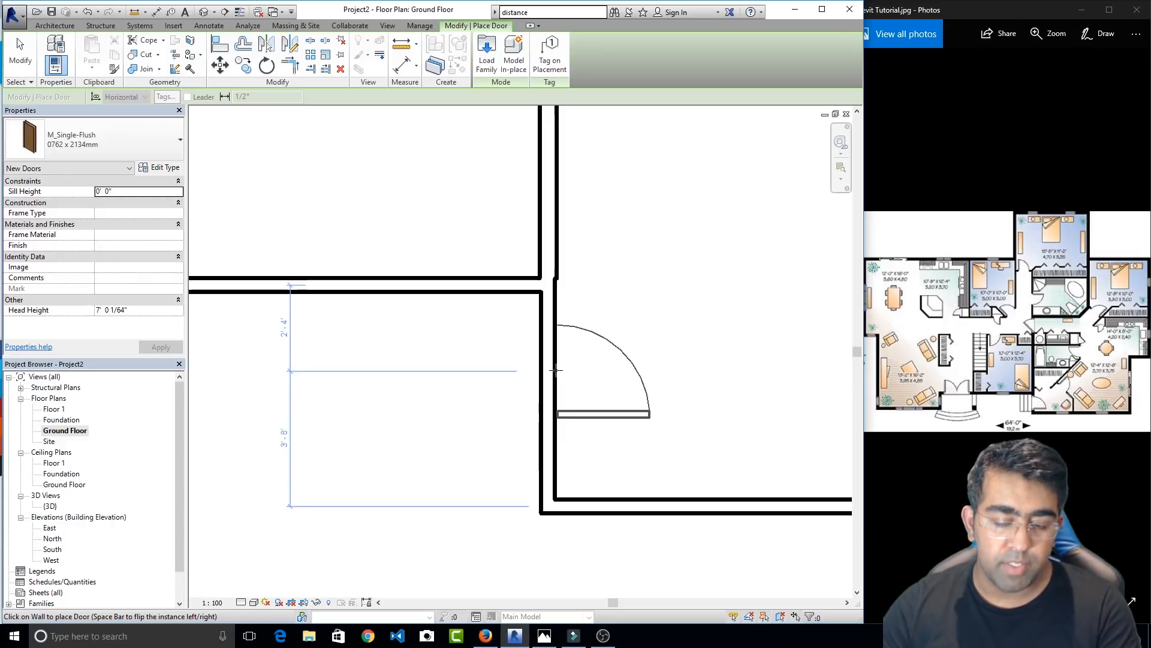
pyautogui.press('space')
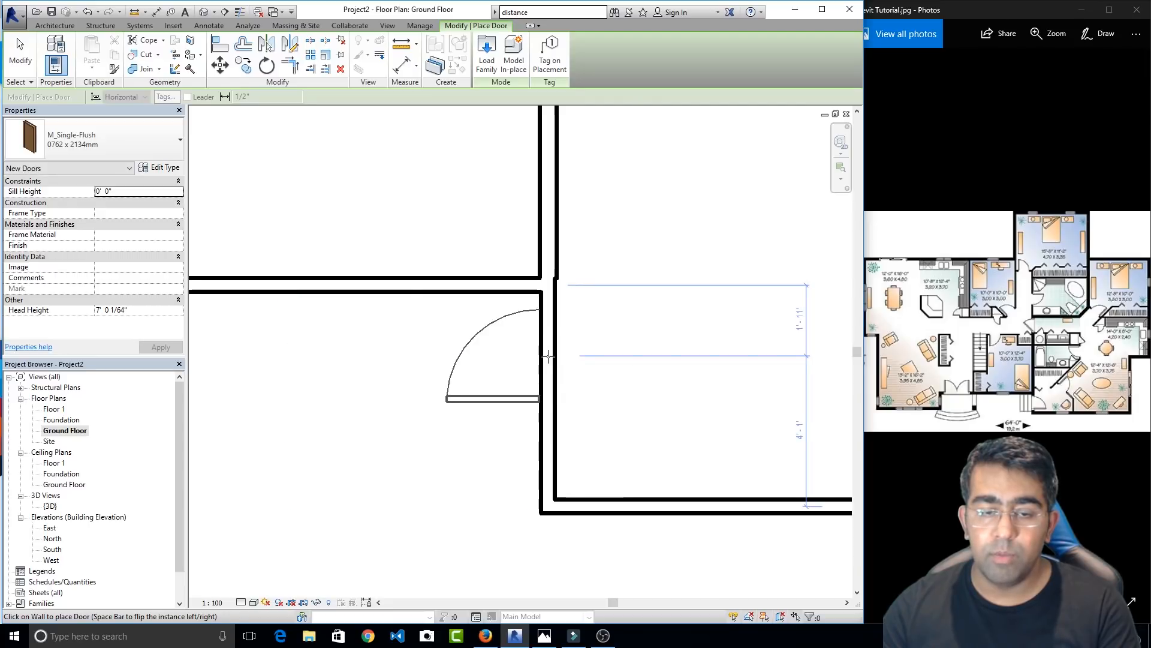
pyautogui.click(548, 356)
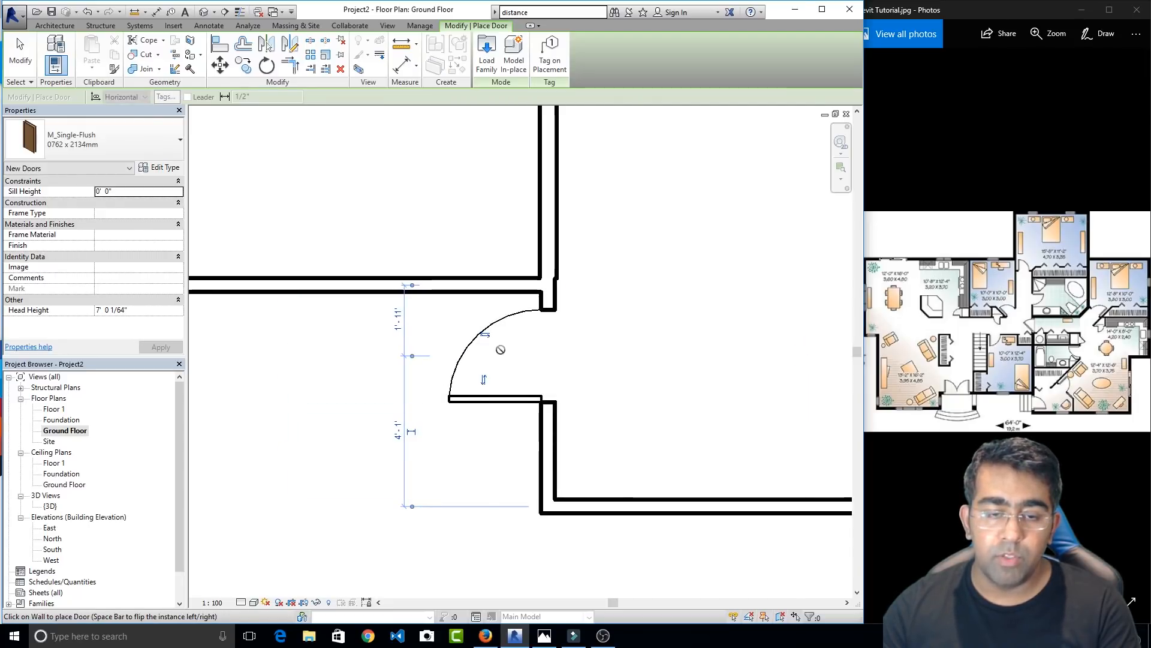
# Flip the single door's facing and hand so it swings into the room with its hinge near the recessed front wall
pyautogui.scroll(3, 487, 337)
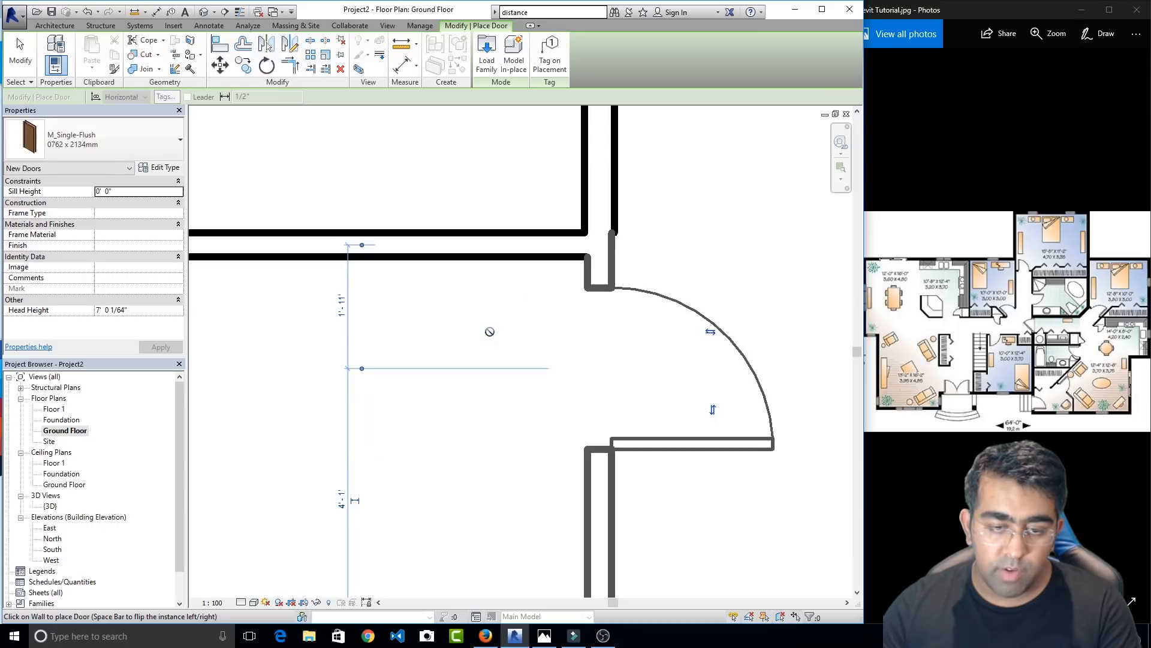
pyautogui.click(712, 409)
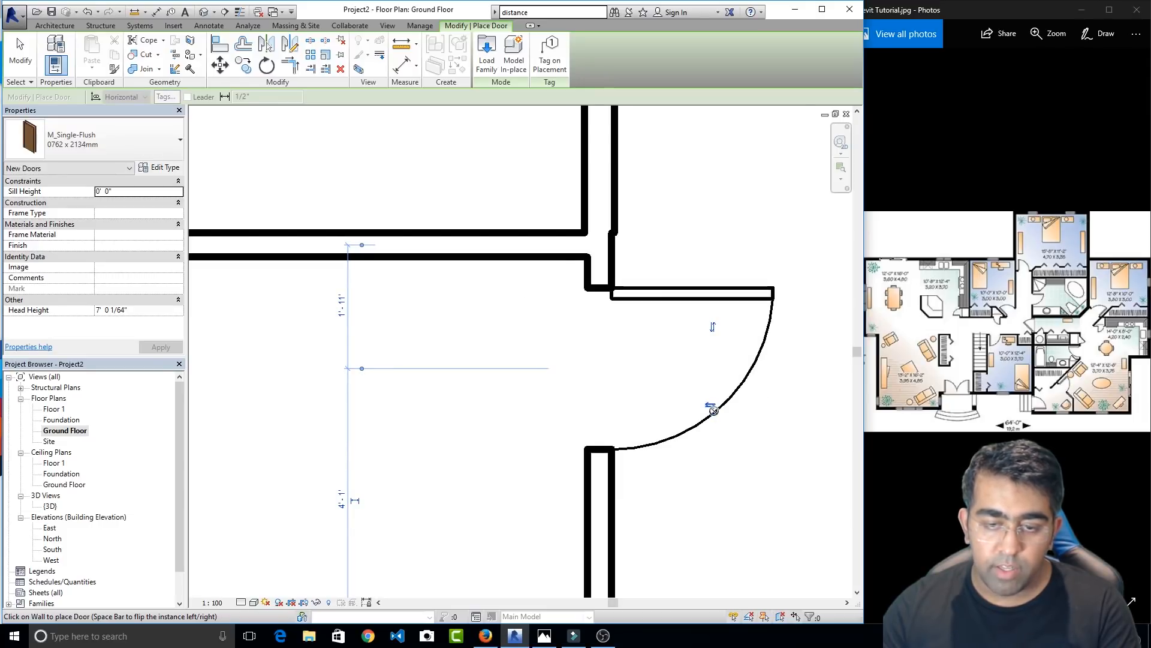
pyautogui.click(585, 279)
pyautogui.press('Escape')
pyautogui.press('Escape')
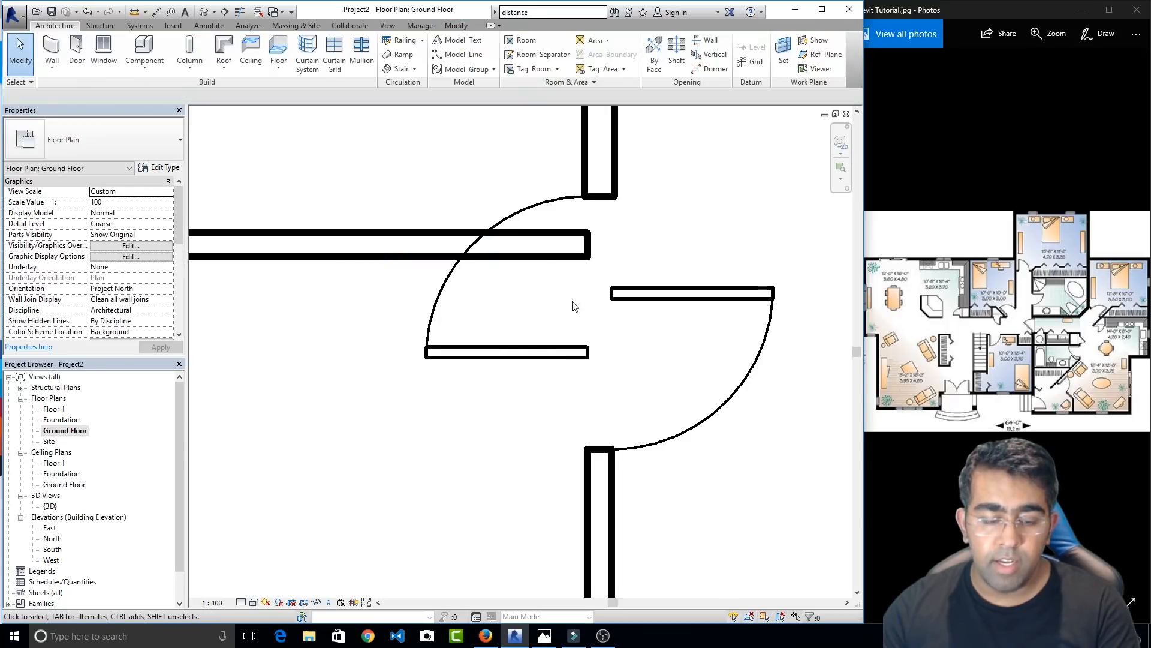
# Place two Double Hung with Trim 36" x 48" windows in the recessed front wall, the first 3'-6" from the interior wall beside the double door
pyautogui.scroll(-8, 573, 307)
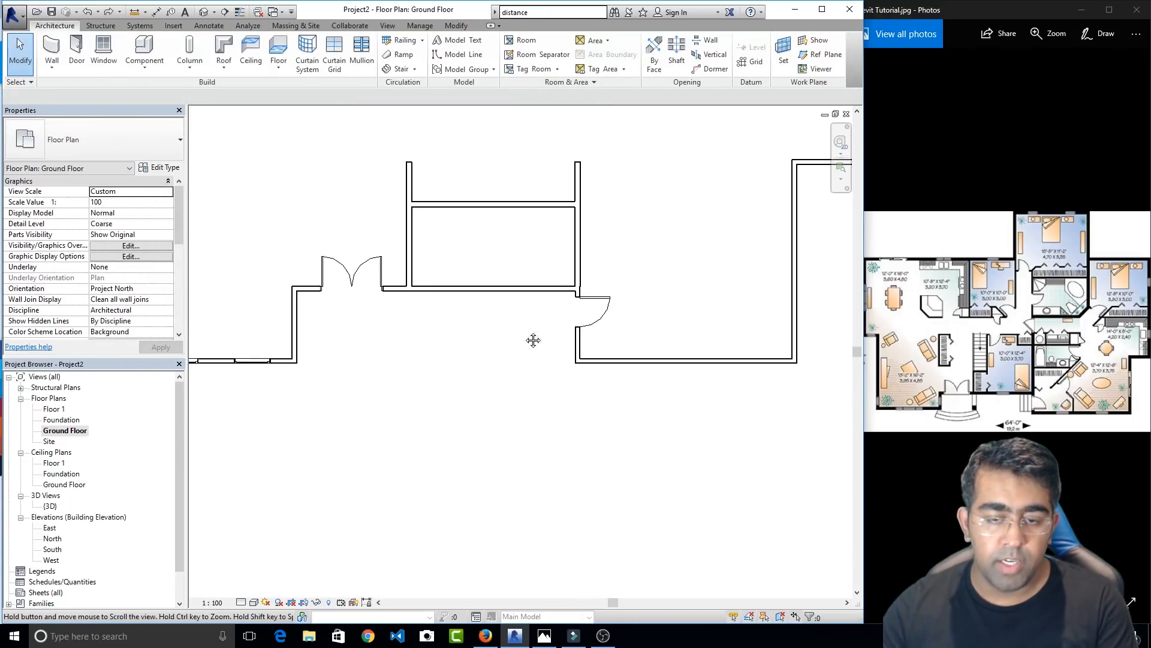
pyautogui.moveTo(533, 340); pyautogui.dragTo(571, 360, button='middle')
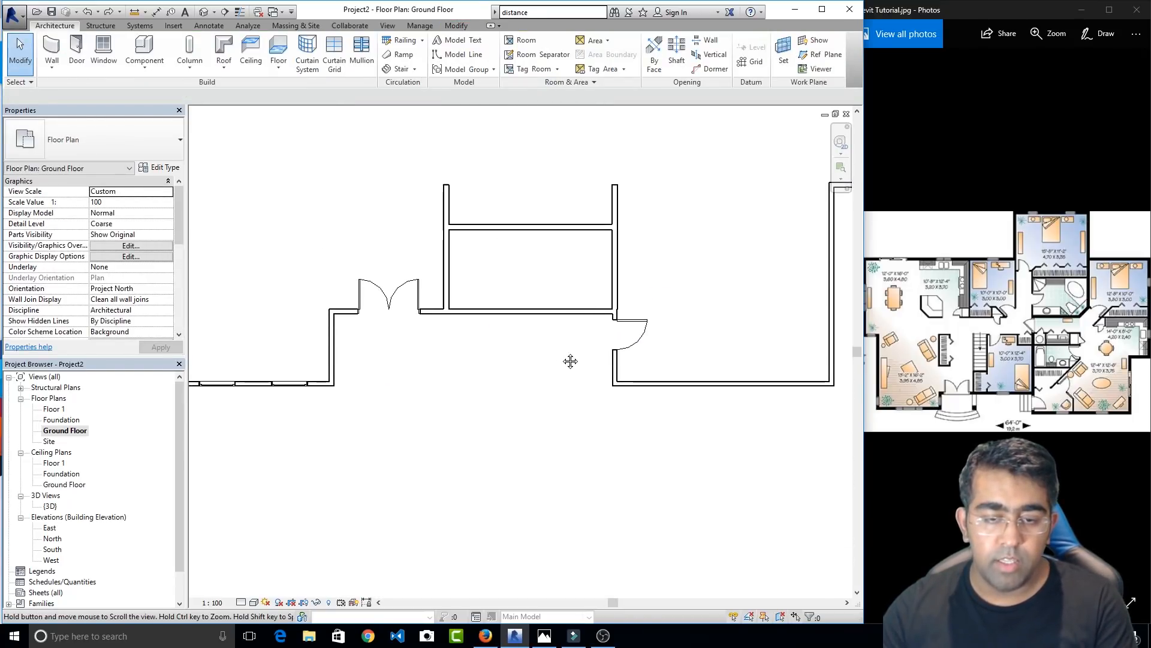
pyautogui.click(104, 55)
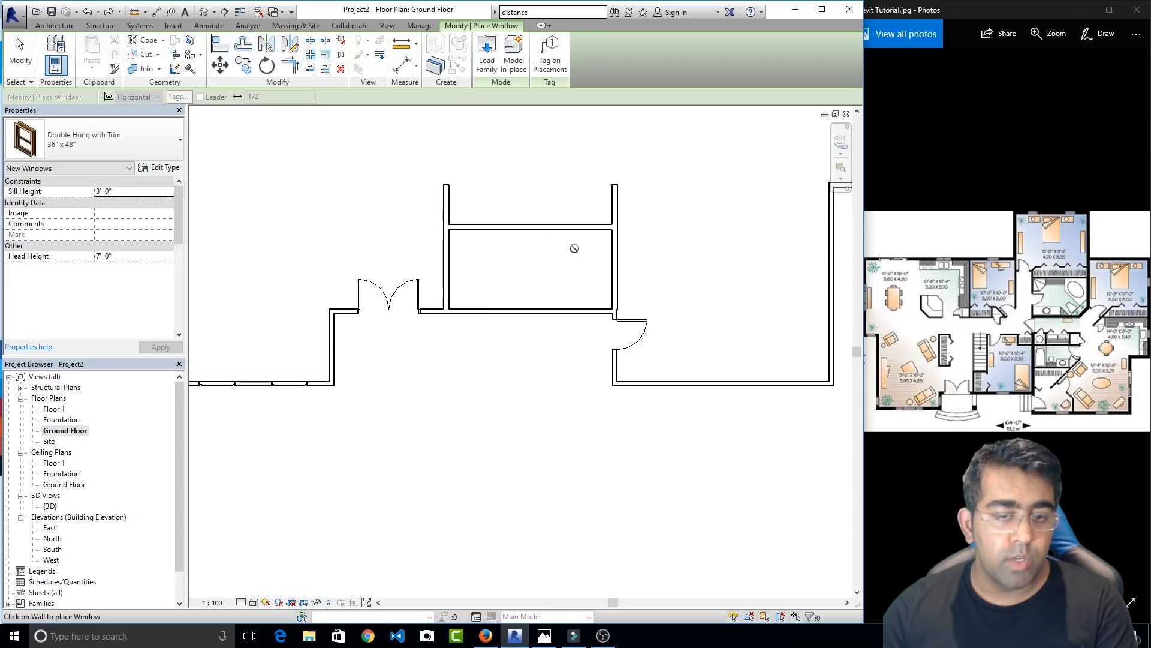
pyautogui.click(490, 312)
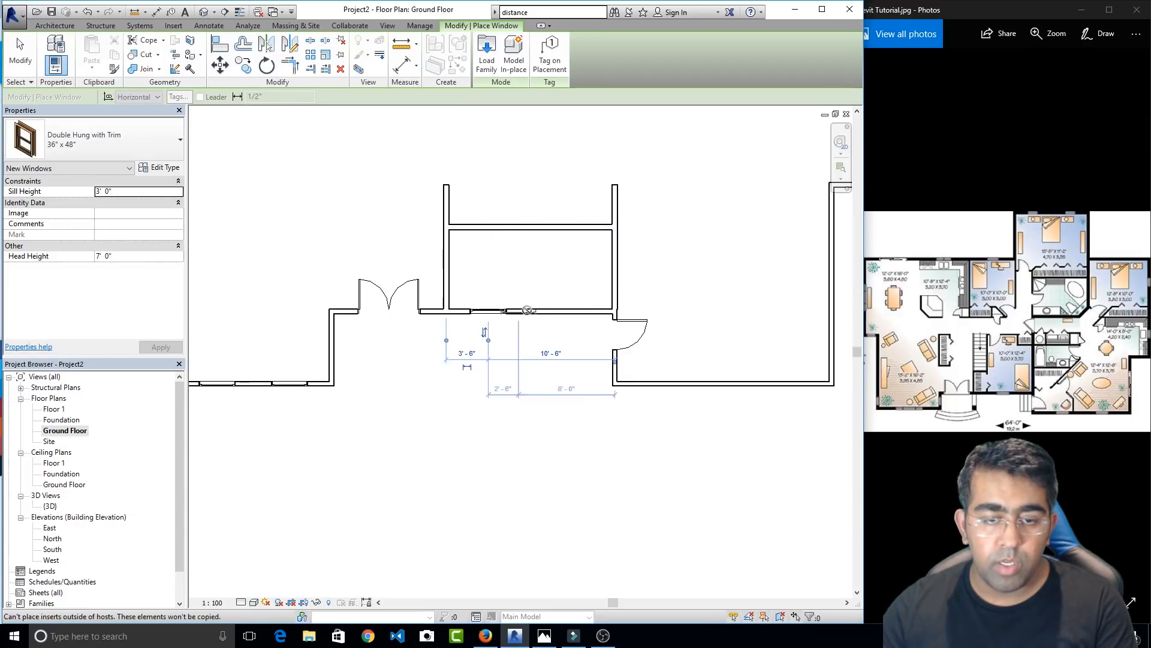
pyautogui.click(567, 311)
pyautogui.scroll(2, 525, 285)
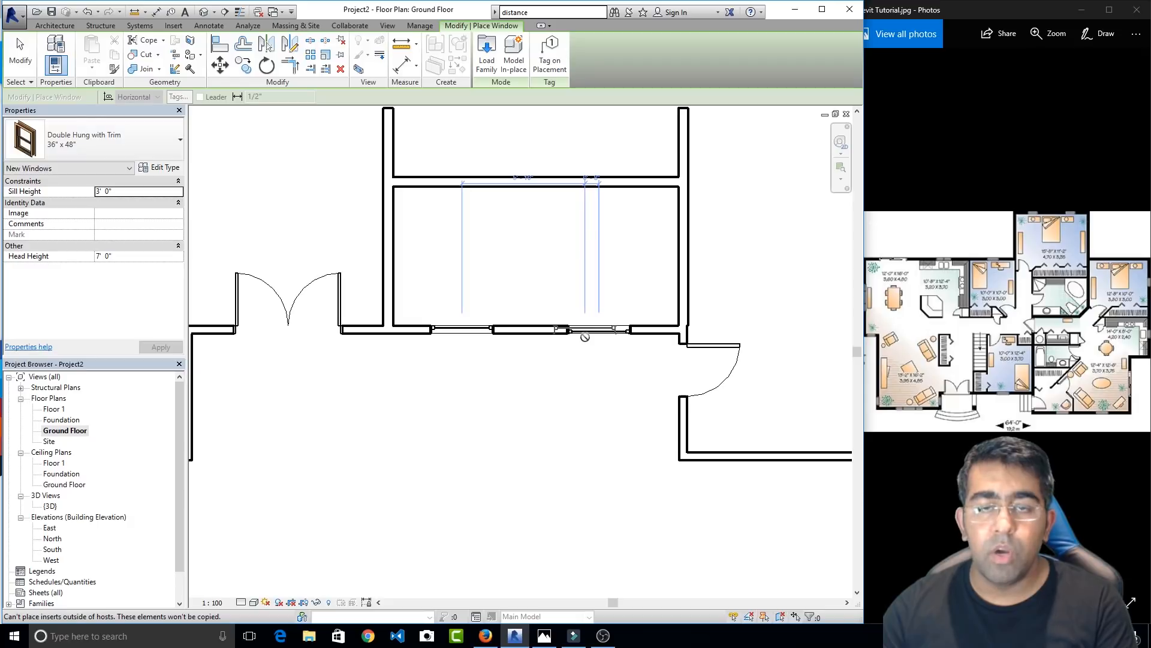
# Place three 36" x 48" double-hung windows in the right room's front wall, at 5'-0" from the left corner, then 5'-0" and 4'-6" apart
pyautogui.scroll(-4, 585, 340)
pyautogui.moveTo(563, 357); pyautogui.dragTo(553, 438, button='middle')
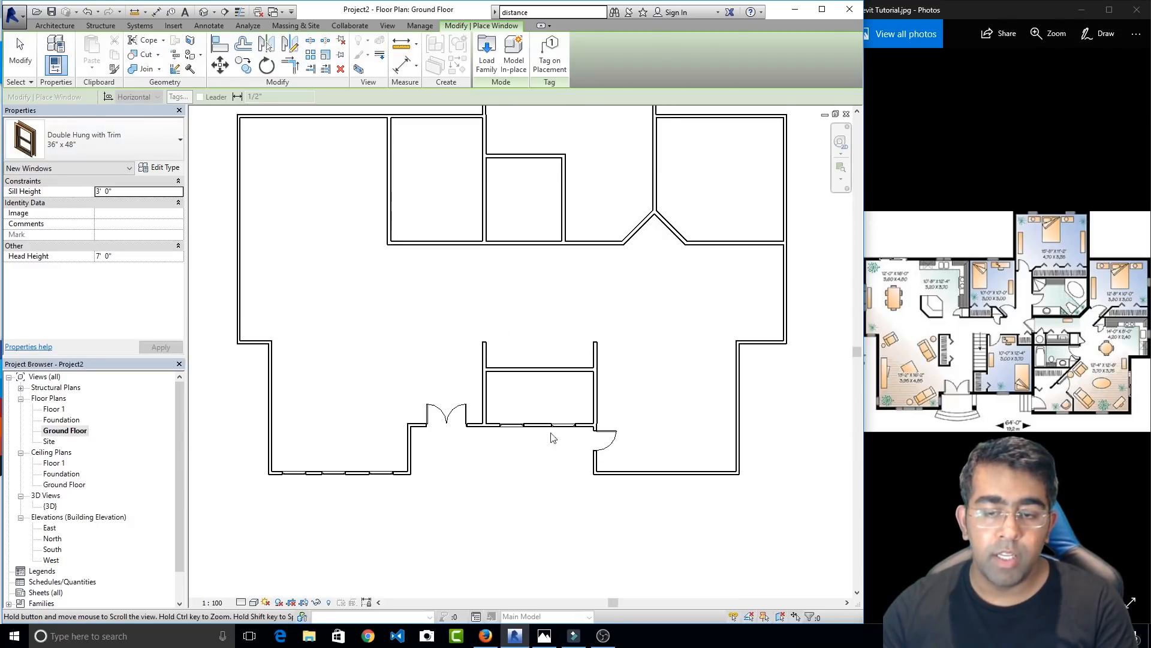
pyautogui.scroll(2, 645, 502)
pyautogui.click(629, 454)
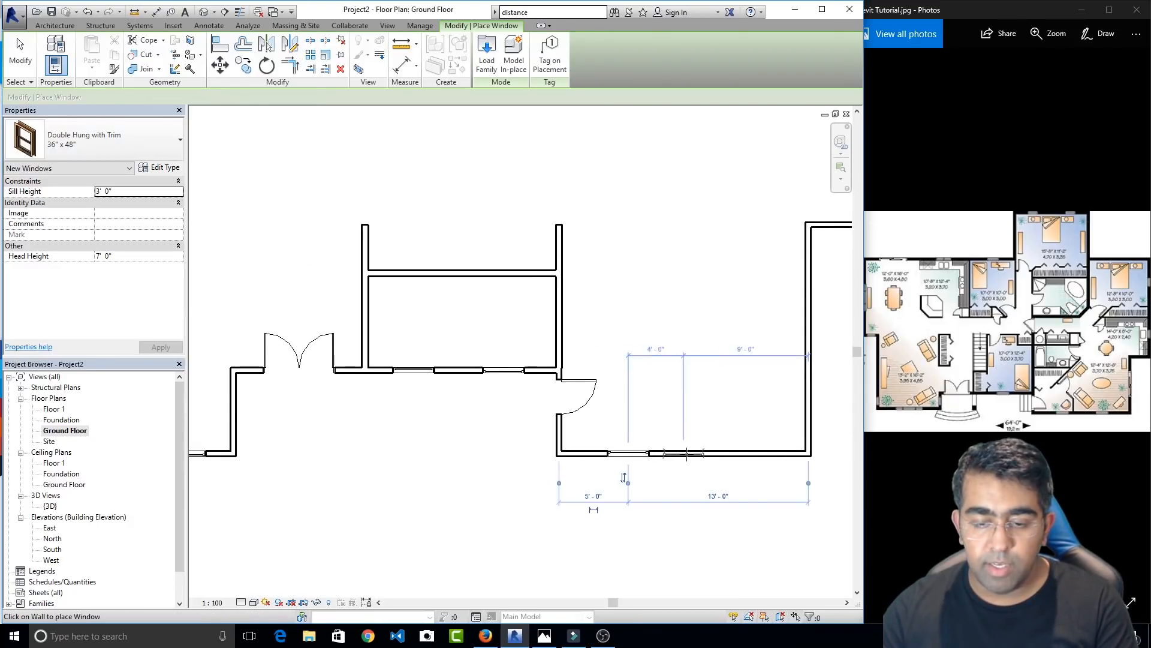
pyautogui.click(760, 454)
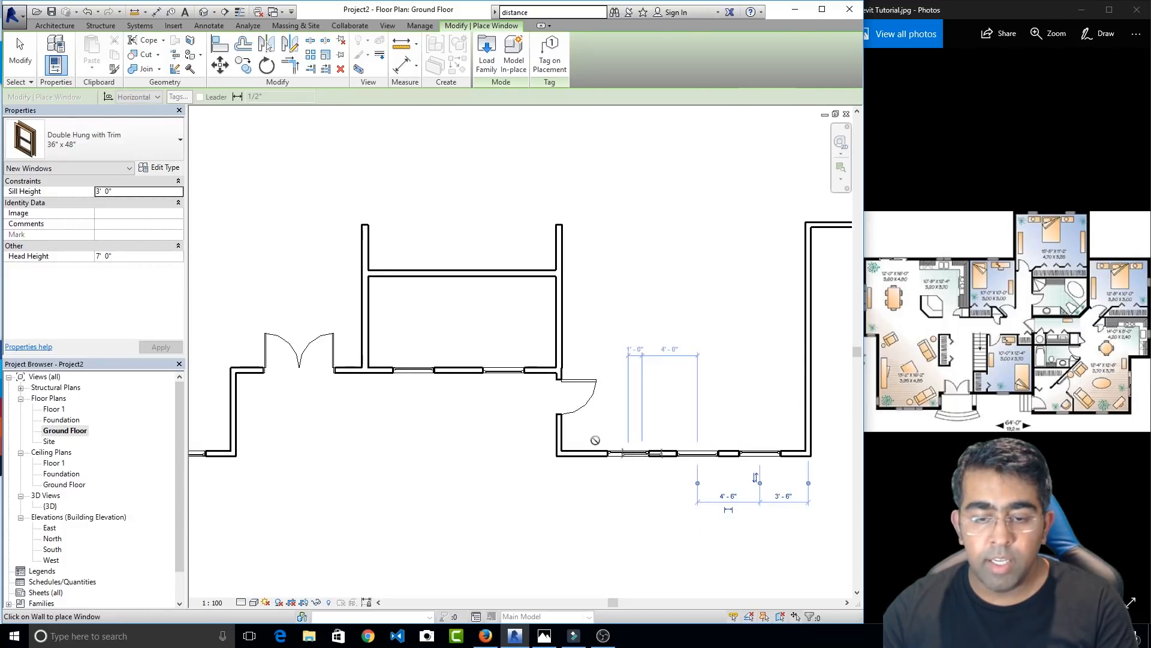
pyautogui.press('Escape')
pyautogui.press('Escape')
# Flip the facing of the first double-hung window in the right room's front wall to match the two beside it
pyautogui.scroll(-2, 498, 412)
pyautogui.scroll(3, 605, 470)
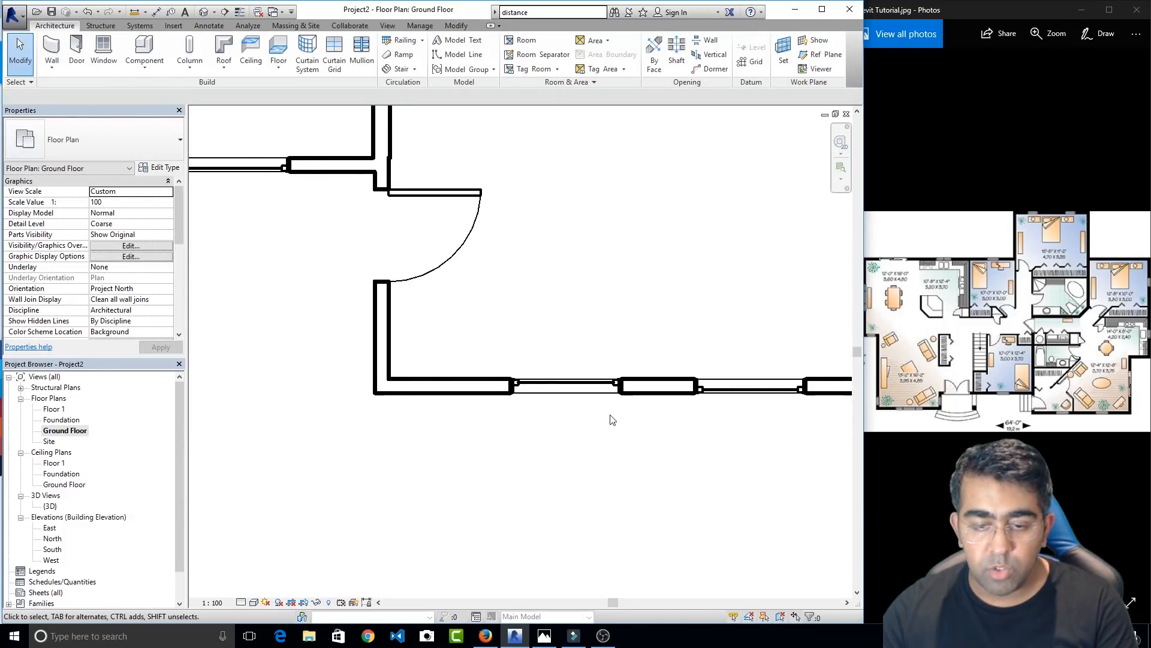
pyautogui.moveTo(610, 425); pyautogui.dragTo(478, 418, button='middle')
pyautogui.click(779, 386)
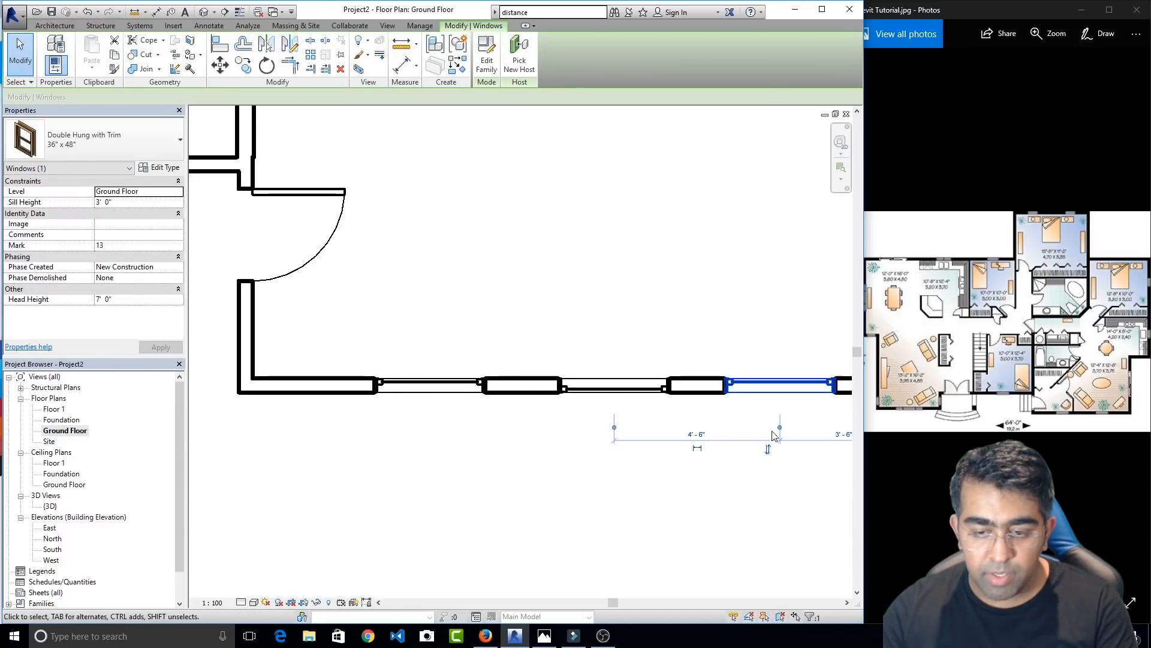
pyautogui.click(430, 387)
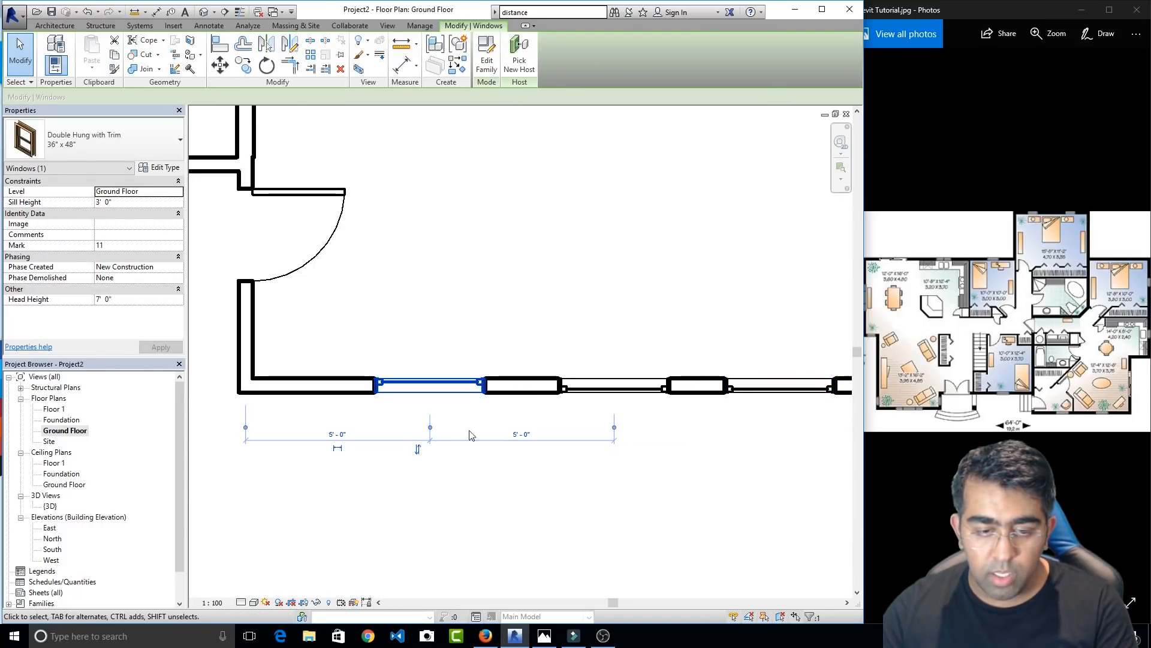
pyautogui.click(417, 450)
pyautogui.click(483, 485)
# Flip the facing of the recessed front wall's window nearest the double door to match its neighbour
pyautogui.scroll(-2, 391, 420)
pyautogui.moveTo(279, 349); pyautogui.dragTo(666, 451, button='middle')
pyautogui.scroll(2, 602, 401)
pyautogui.click(415, 344)
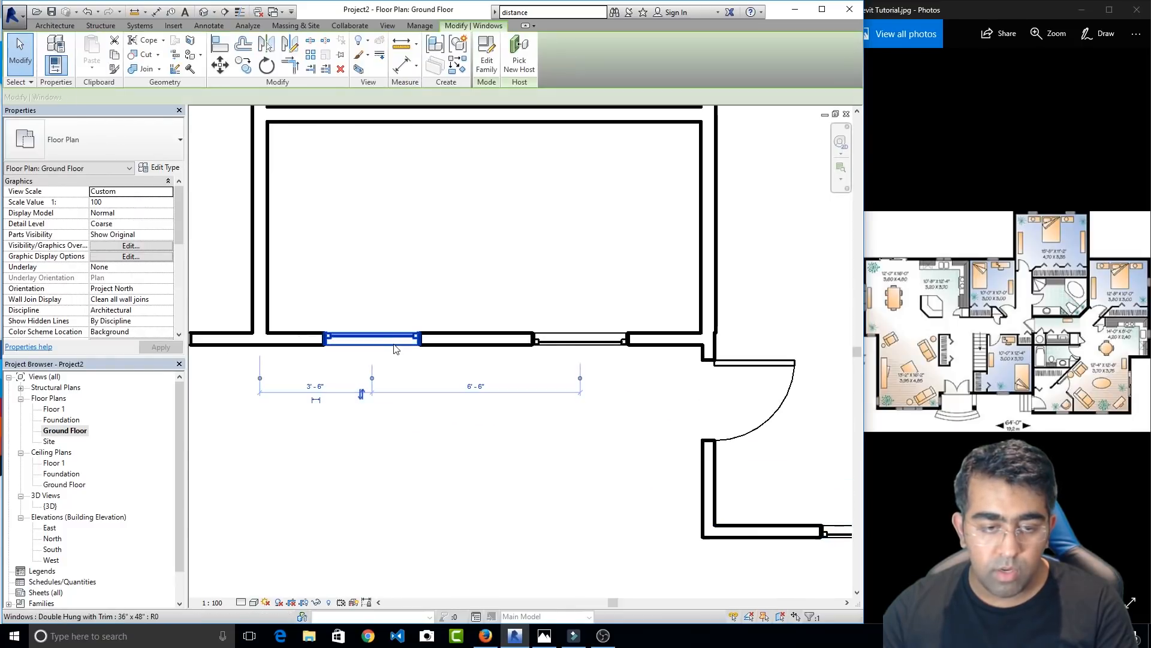
pyautogui.click(361, 397)
pyautogui.click(429, 432)
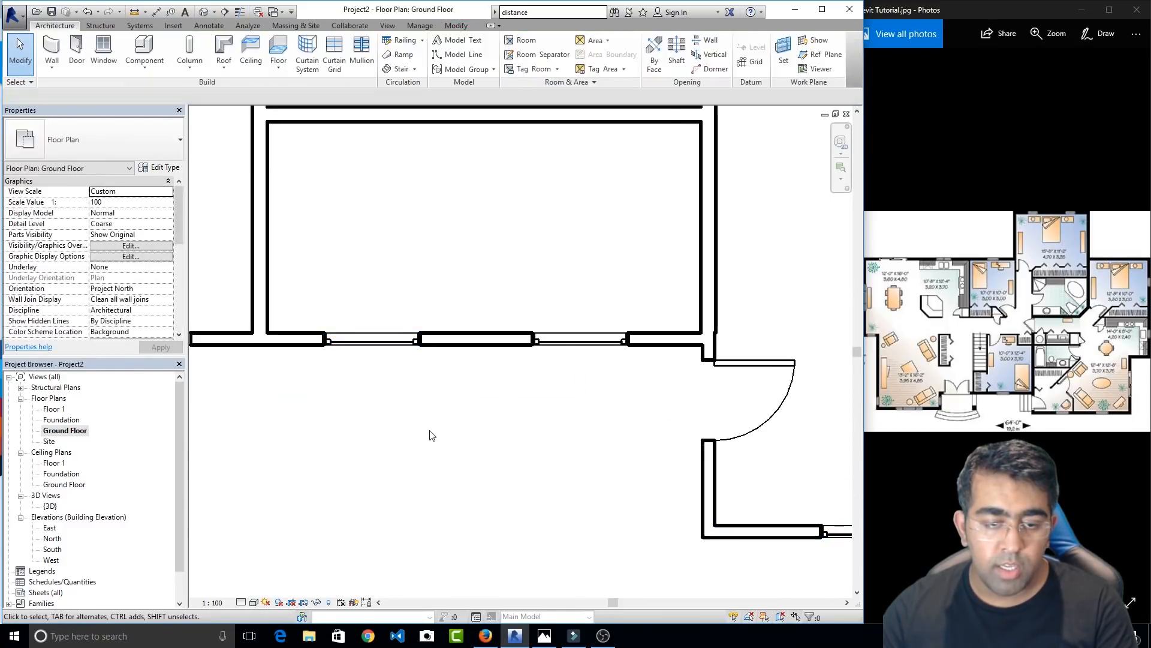
# Inspect the front doors and windows in the default 3D view and return to the Ground Floor plan
pyautogui.scroll(-2, 471, 419)
pyautogui.moveTo(470, 419); pyautogui.dragTo(606, 473, button='middle')
pyautogui.scroll(-1, 606, 473)
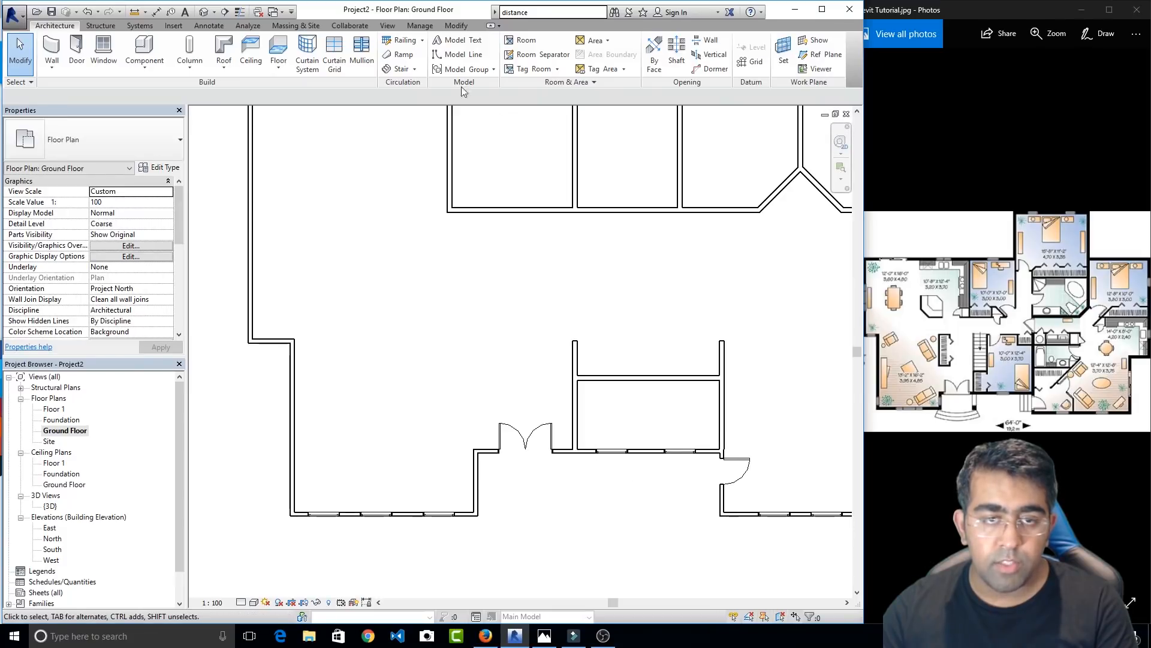
pyautogui.click(203, 12)
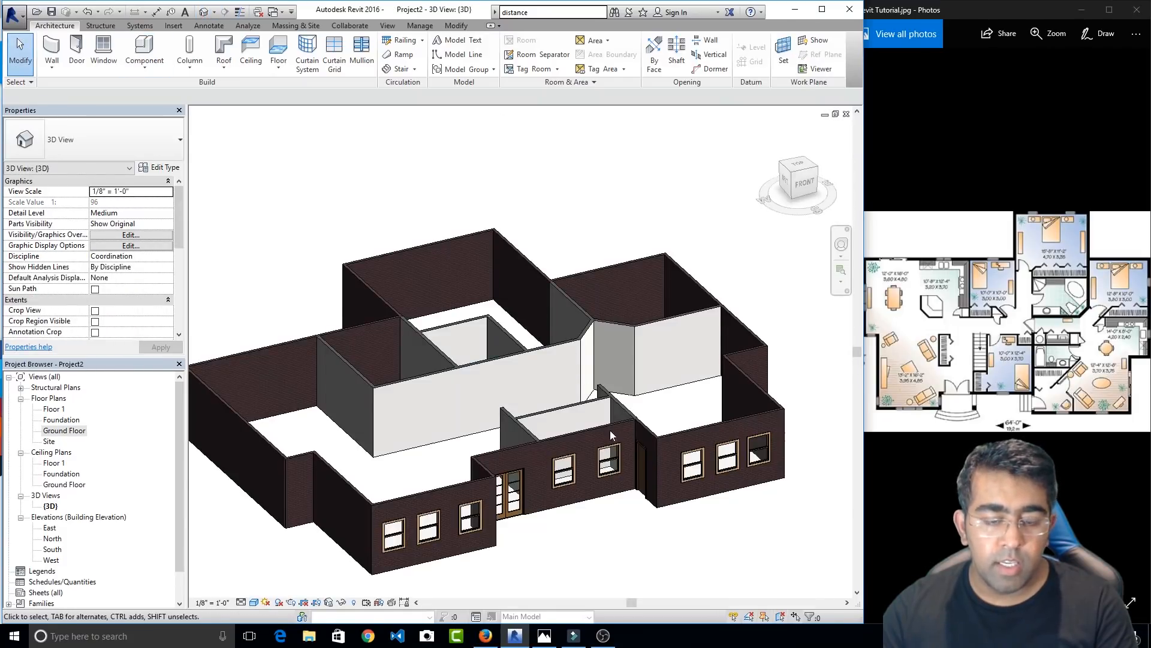
pyautogui.scroll(4, 588, 487)
pyautogui.keyDown('shift'); pyautogui.moveTo(590, 488); pyautogui.dragTo(617, 514, button='middle'); pyautogui.keyUp('shift')
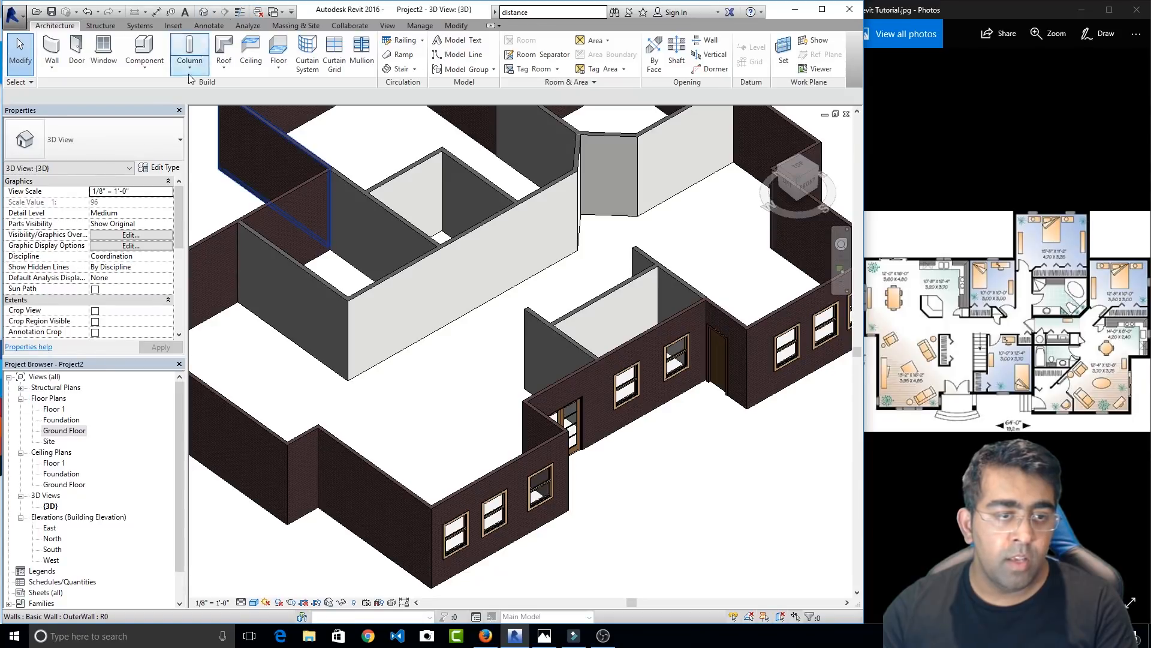
pyautogui.doubleClick(64, 430)
pyautogui.scroll(-1, 521, 311)
pyautogui.moveTo(583, 302); pyautogui.dragTo(465, 383, button='middle')
pyautogui.scroll(-2, 457, 366)
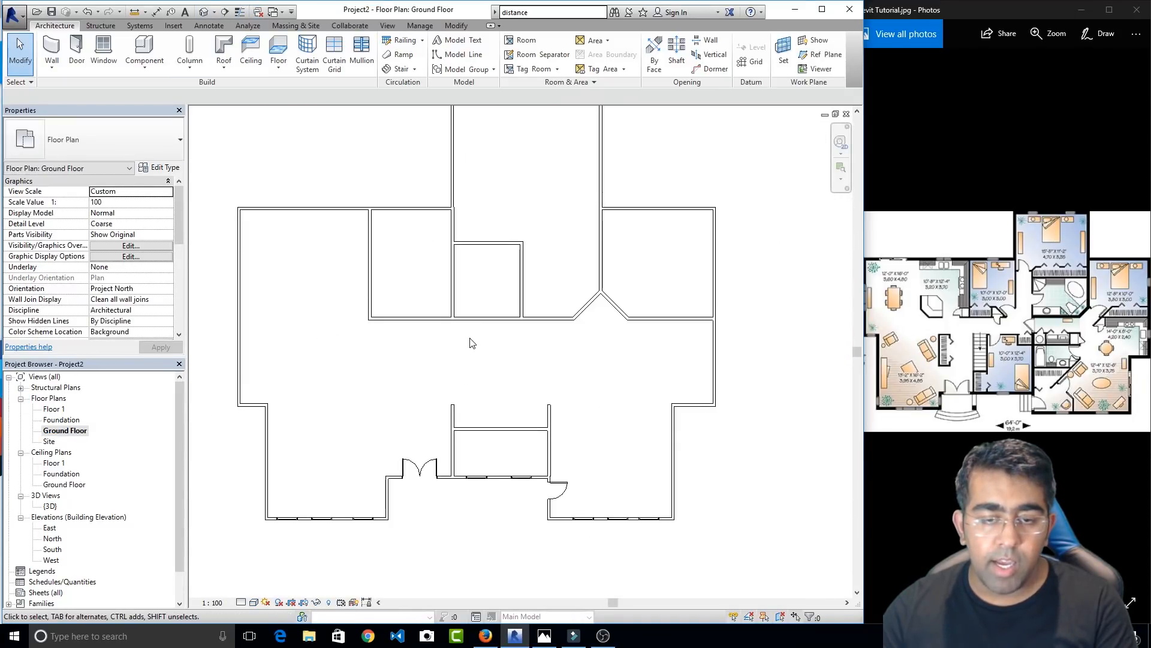
pyautogui.moveTo(471, 341); pyautogui.dragTo(517, 394, button='middle')
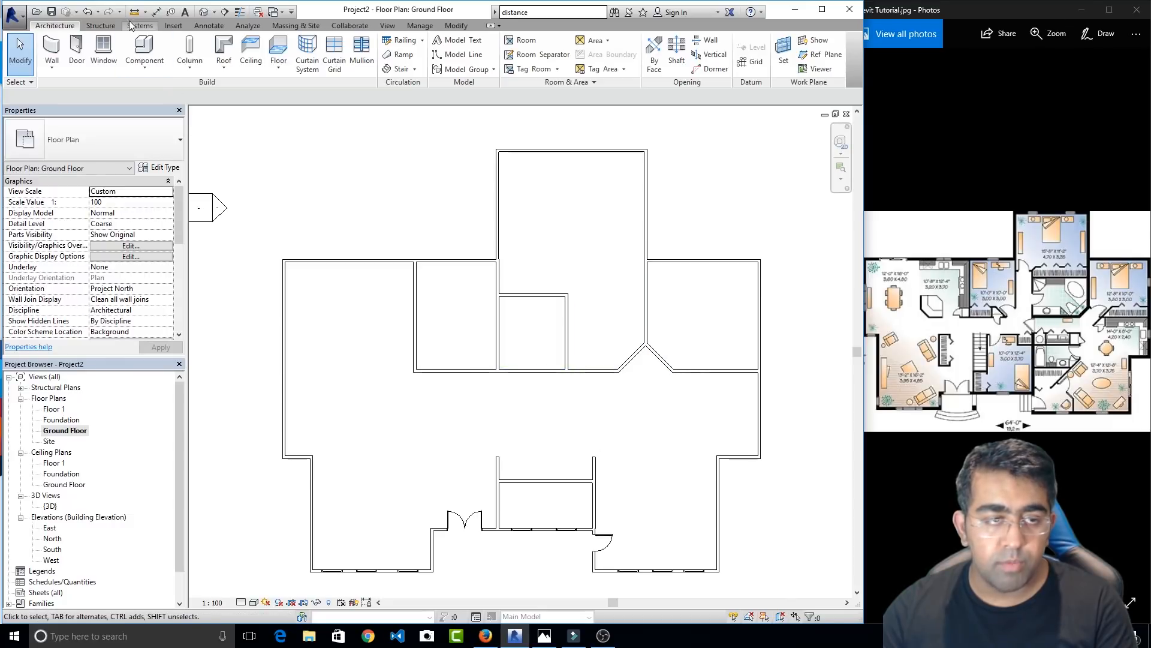
# Place an M_Single-Flush 0762 x 2032mm door in each of the two angled walls where the rear bedrooms meet the hallway
pyautogui.click(76, 51)
pyautogui.click(74, 147)
pyautogui.click(74, 147)
pyautogui.scroll(3, 751, 371)
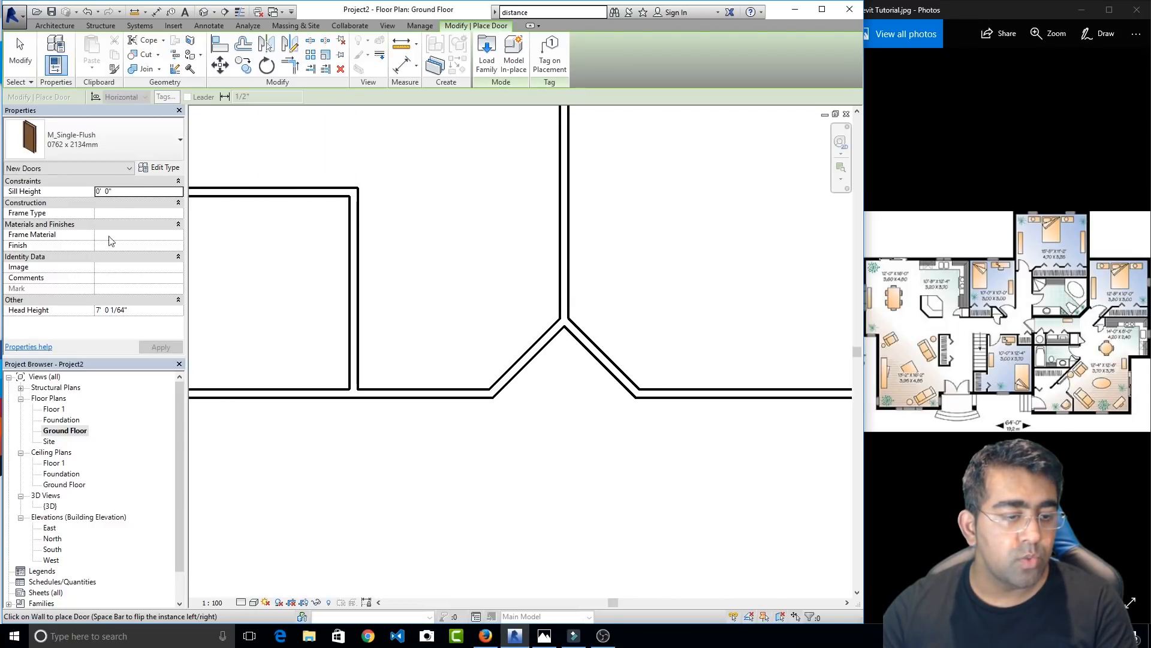
pyautogui.click(94, 174)
pyautogui.click(94, 175)
pyautogui.click(119, 151)
pyautogui.click(54, 242)
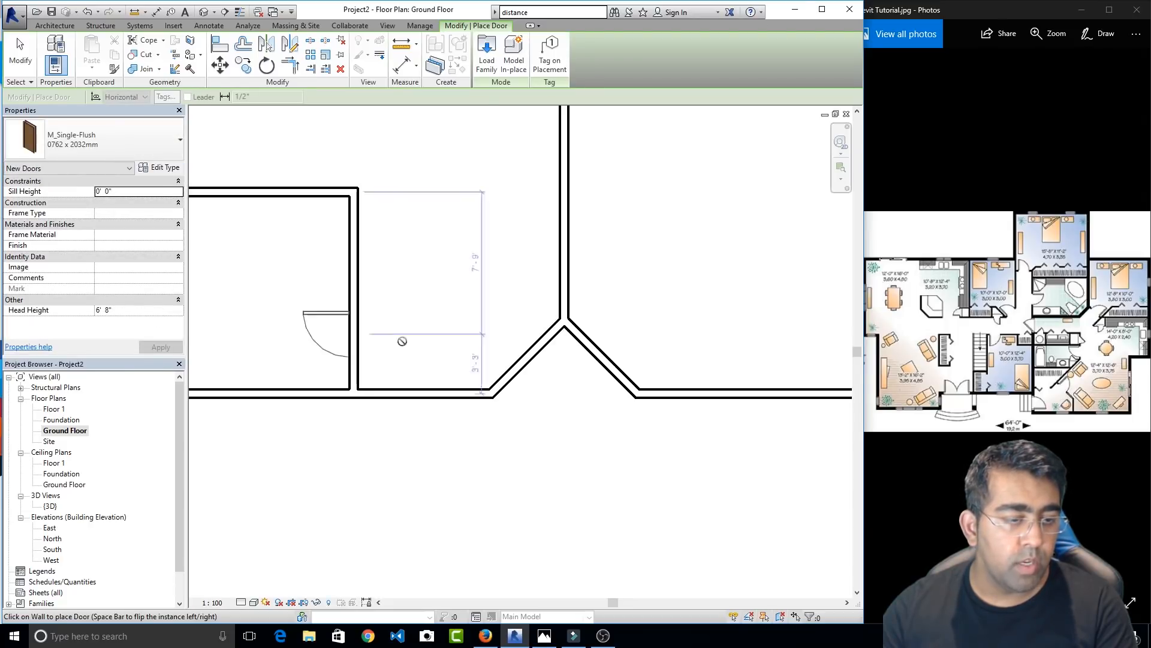
pyautogui.click(606, 351)
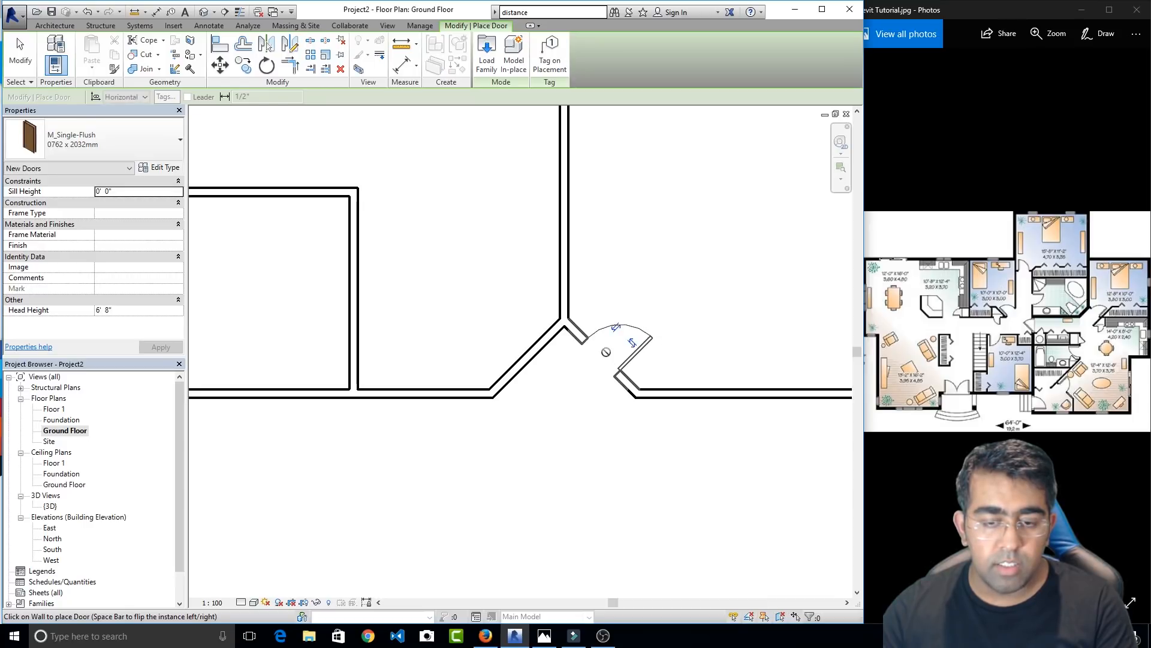
pyautogui.click(523, 358)
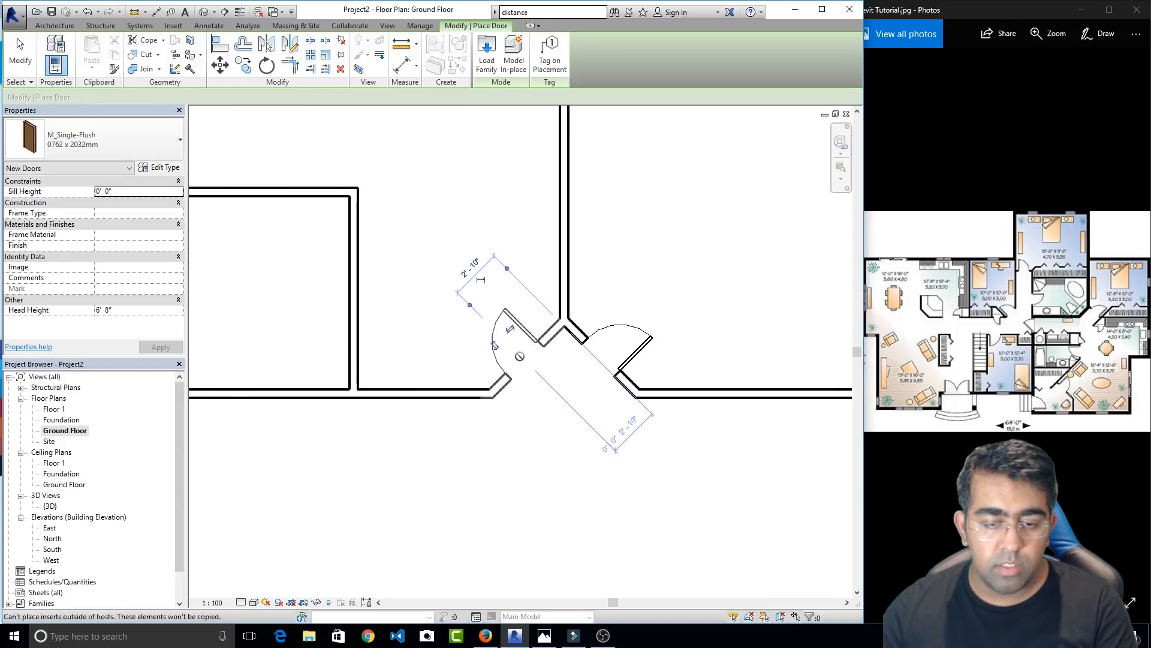
# Place single doors in the two inner rooms' hallway walls, 1'-11" and 2'-0" from their right walls, and one in the small room's right wall, 1'-9" from the hallway wall
pyautogui.moveTo(353, 338); pyautogui.dragTo(553, 360, button='middle')
pyautogui.click(523, 409)
pyautogui.moveTo(331, 382); pyautogui.dragTo(546, 373, button='middle')
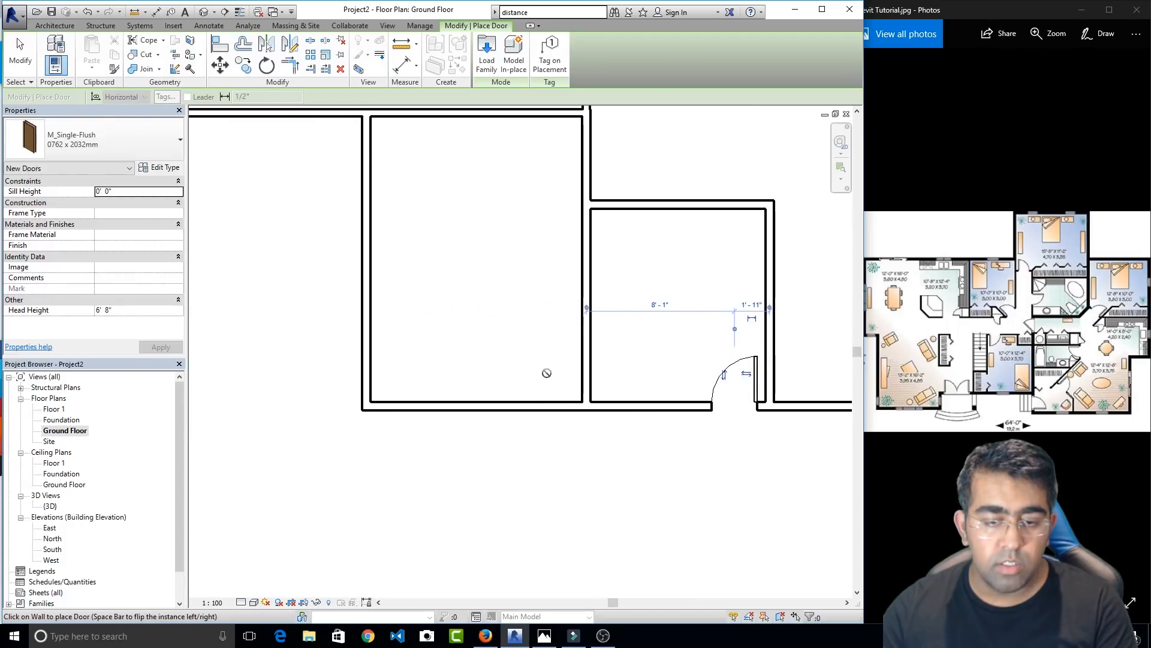
pyautogui.click(545, 403)
pyautogui.moveTo(709, 423); pyautogui.dragTo(543, 490, button='middle')
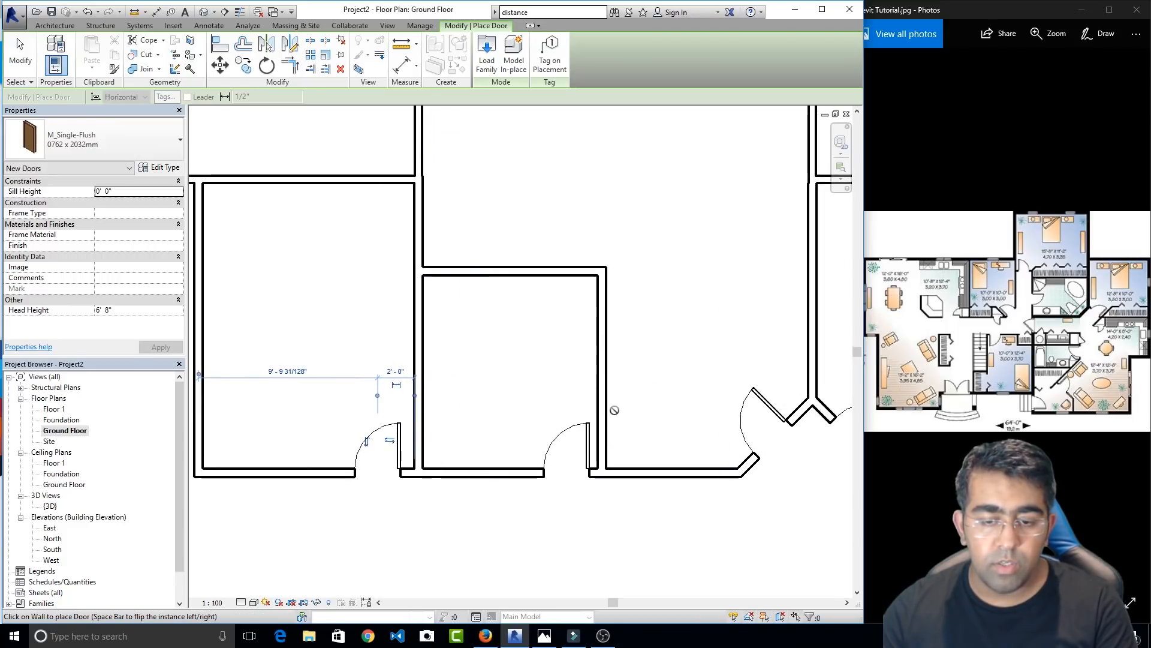
pyautogui.click(596, 441)
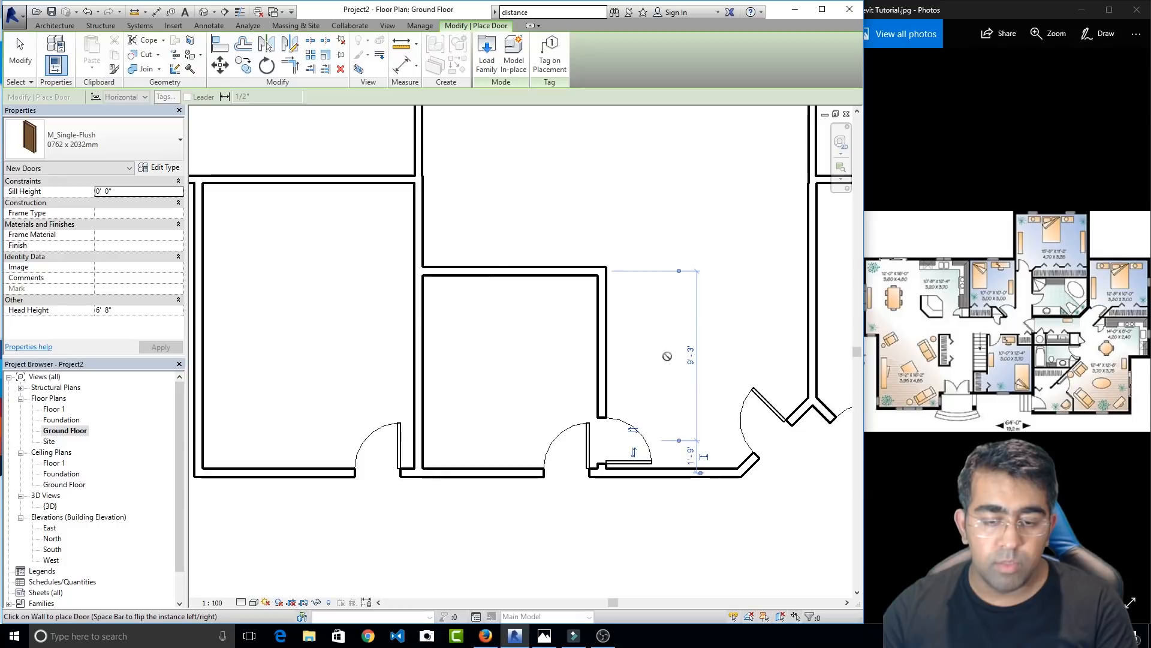
# Place an M_Single-Flush 0762 x 2032mm door in the right wall of the front middle room, near the recessed front wall
pyautogui.moveTo(488, 266); pyautogui.dragTo(389, 480, button='middle')
pyautogui.scroll(-1, 560, 357)
pyautogui.scroll(-1, 433, 401)
pyautogui.moveTo(433, 401); pyautogui.dragTo(327, 241, button='middle')
pyautogui.moveTo(488, 393); pyautogui.dragTo(719, 212, button='middle')
pyautogui.scroll(2, 572, 455)
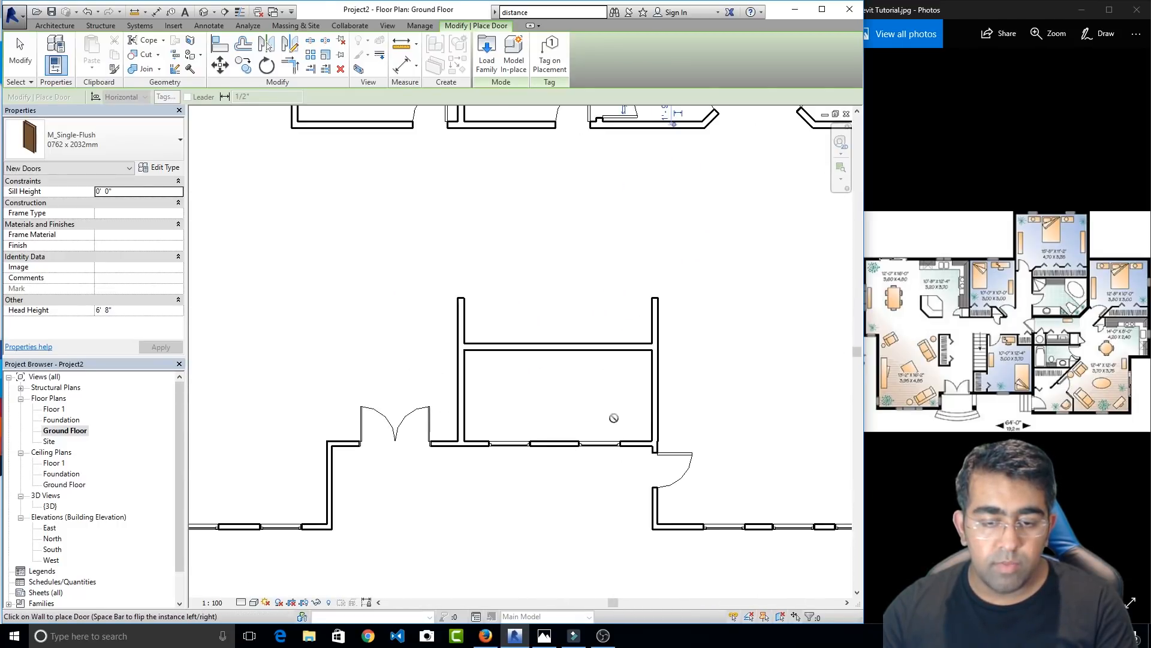
pyautogui.click(652, 420)
pyautogui.scroll(-2, 499, 423)
pyautogui.moveTo(499, 423); pyautogui.dragTo(599, 511, button='middle')
pyautogui.scroll(-2, 599, 510)
pyautogui.moveTo(502, 450); pyautogui.dragTo(437, 384, button='middle')
pyautogui.rightClick(437, 384)
pyautogui.click(450, 393)
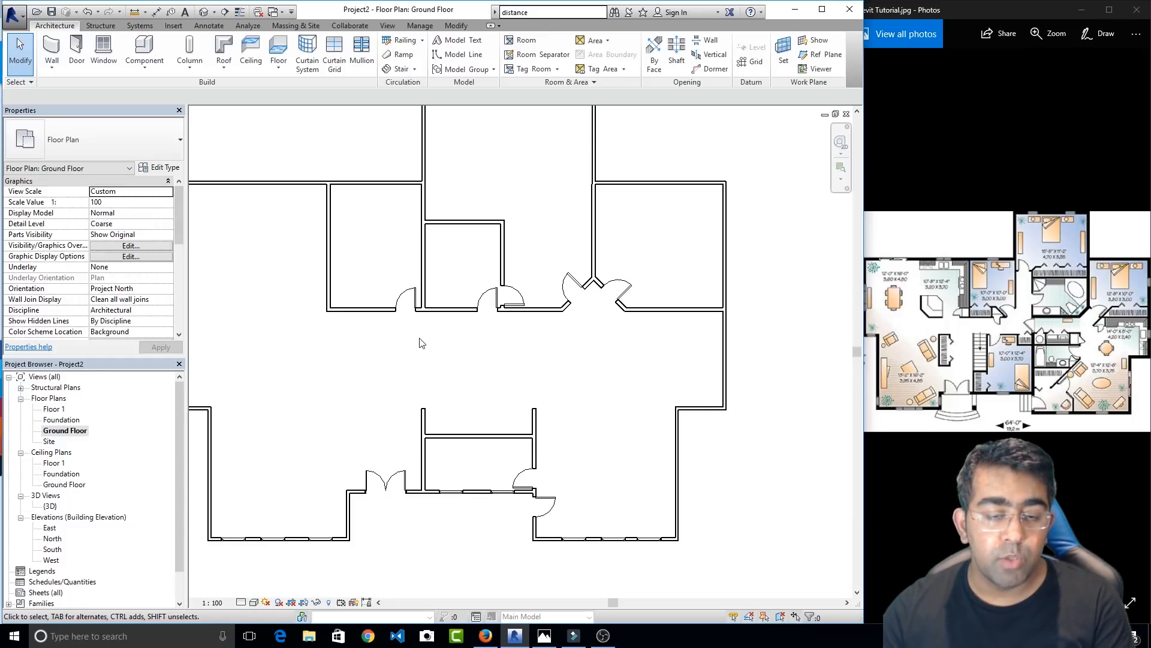
# Start a Generic Floor - 400mm boundary from the house's left wall, rear left wall and rear room's left wall, unjoining the conflicting elements
pyautogui.moveTo(420, 343); pyautogui.dragTo(470, 367, button='middle')
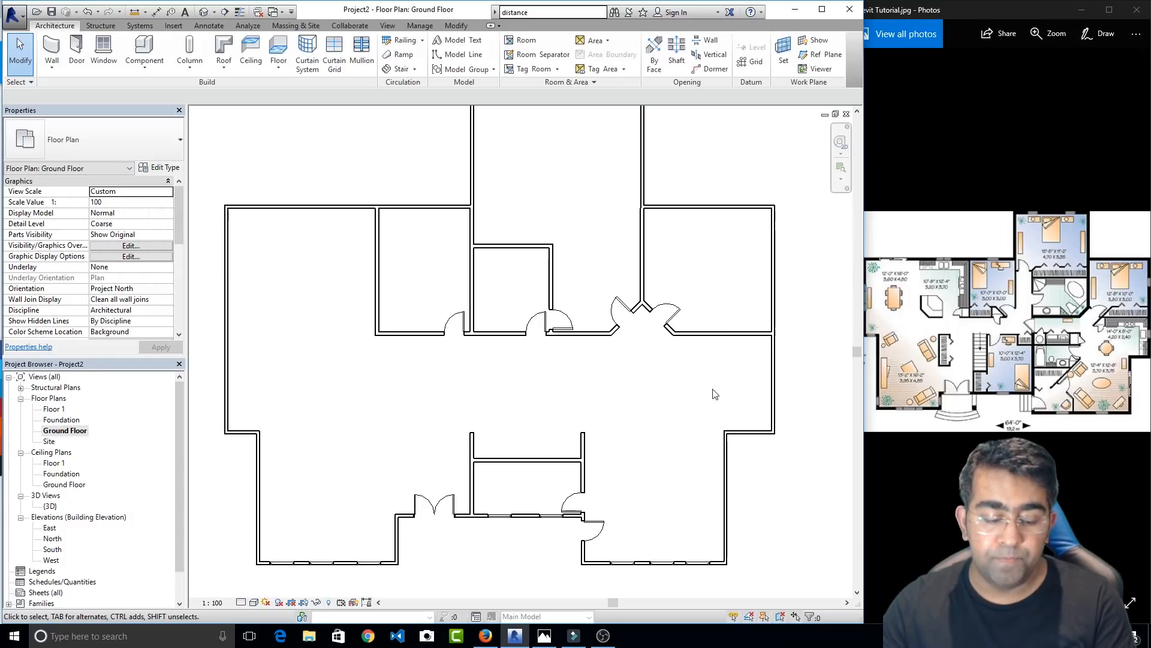
pyautogui.scroll(-1, 501, 425)
pyautogui.moveTo(566, 418); pyautogui.dragTo(559, 416, button='middle')
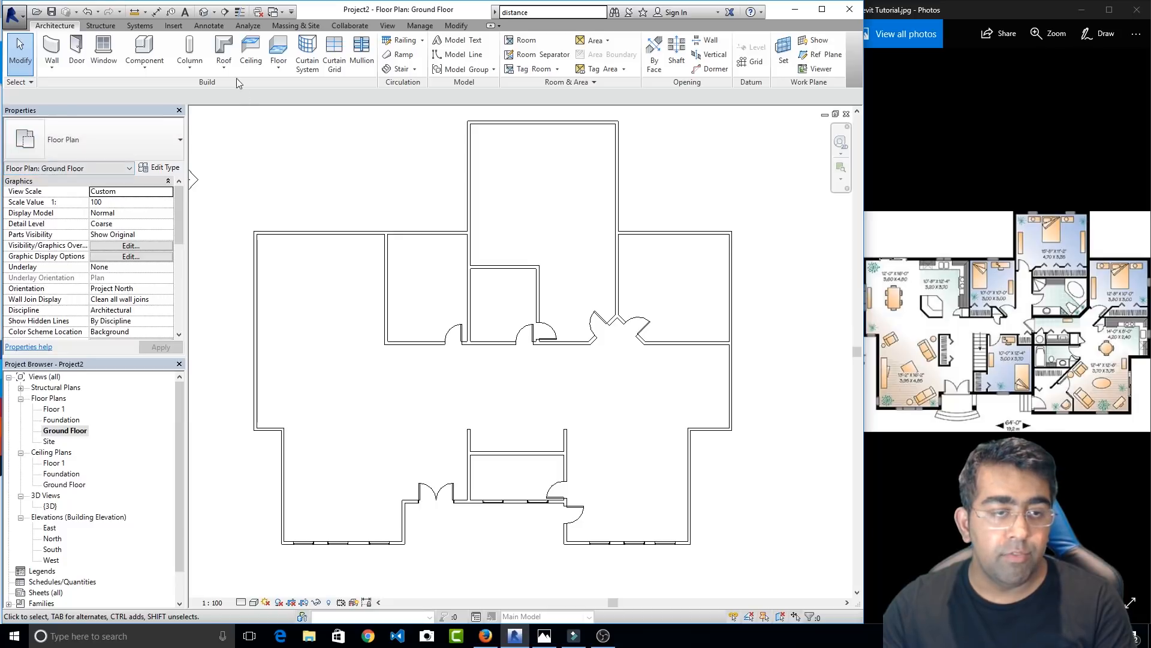
pyautogui.click(278, 53)
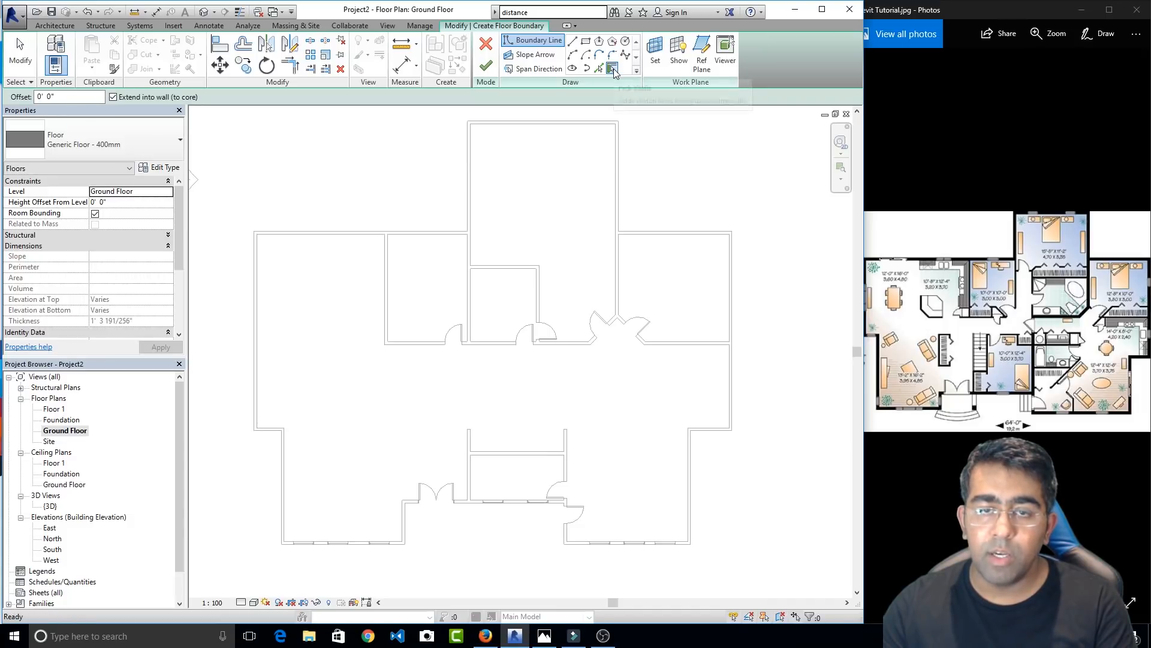
pyautogui.click(256, 292)
pyautogui.click(302, 234)
pyautogui.click(471, 179)
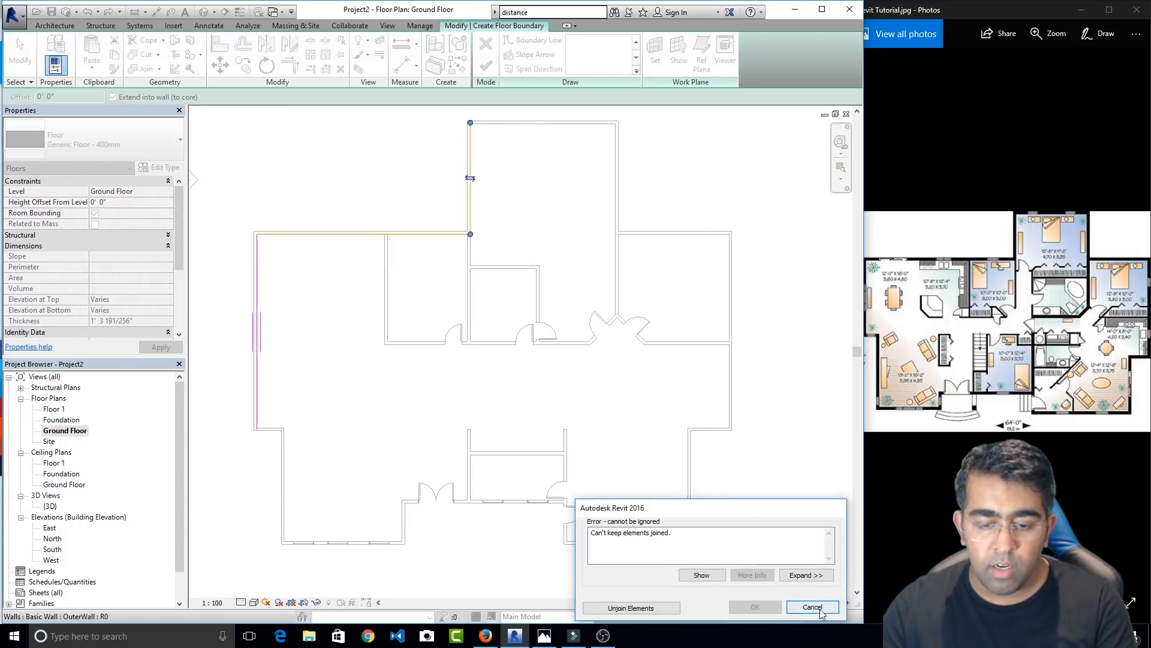
pyautogui.click(635, 607)
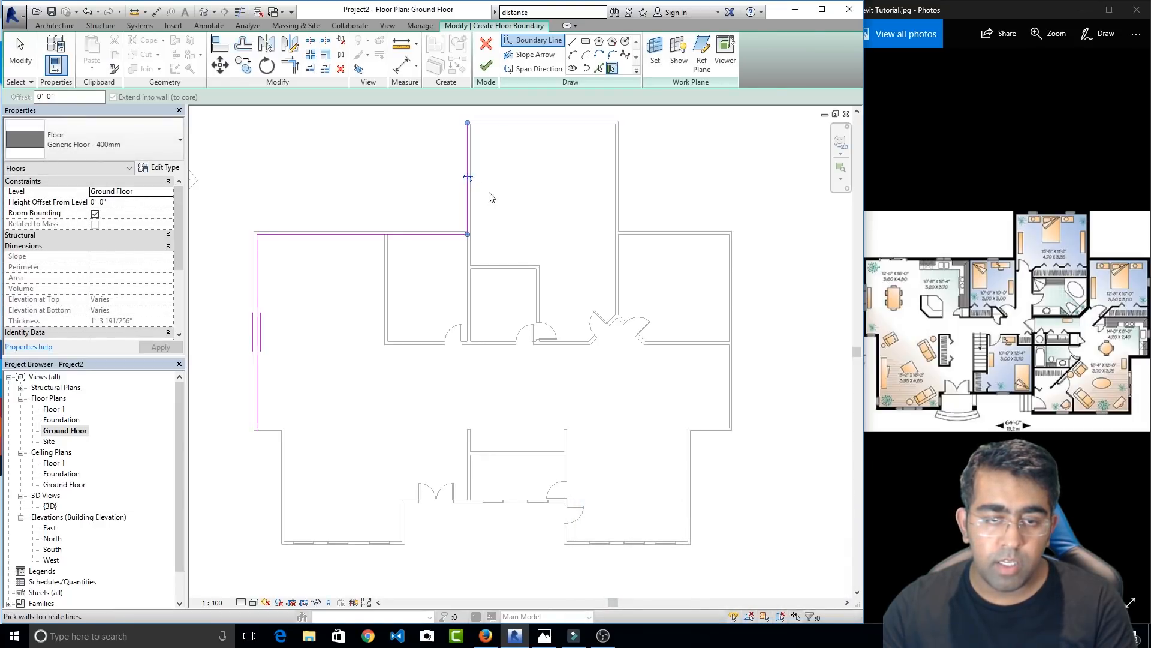
# Extend the floor boundary along the rear room's back and right walls, then the right bedroom's rear and outer walls
pyautogui.scroll(4, 482, 190)
pyautogui.scroll(2, 442, 304)
pyautogui.scroll(-2, 403, 365)
pyautogui.moveTo(383, 354); pyautogui.dragTo(663, 344, button='middle')
pyautogui.scroll(-1, 543, 344)
pyautogui.moveTo(533, 345); pyautogui.dragTo(295, 293, button='middle')
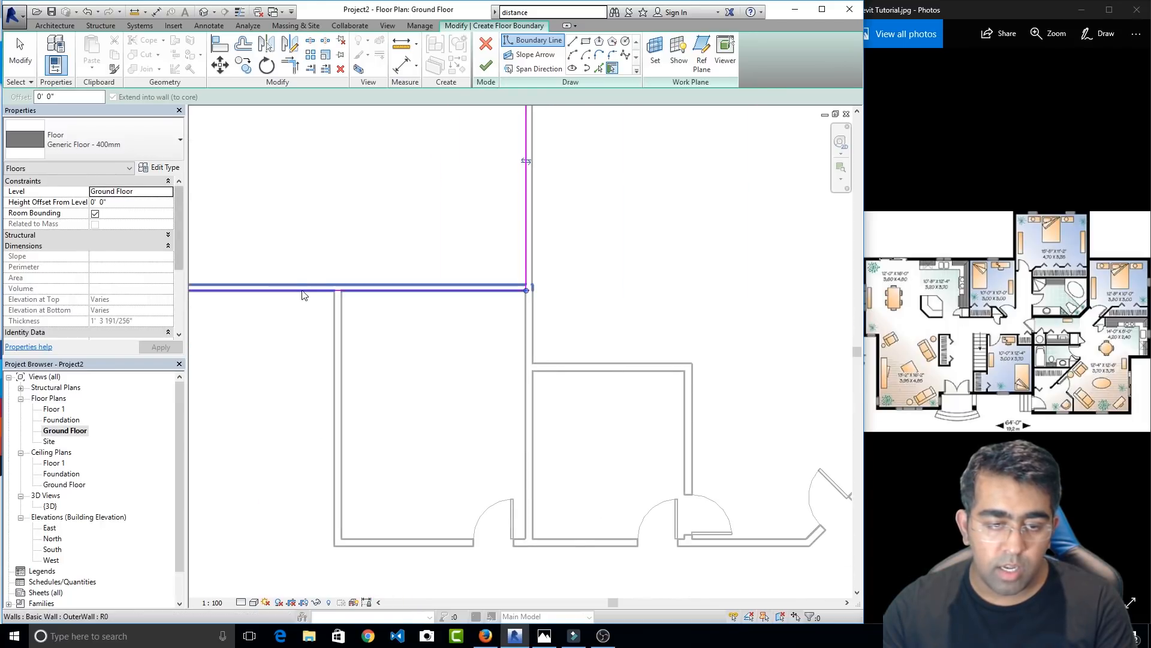
pyautogui.scroll(-2, 430, 306)
pyautogui.moveTo(582, 156); pyautogui.dragTo(484, 266, button='middle')
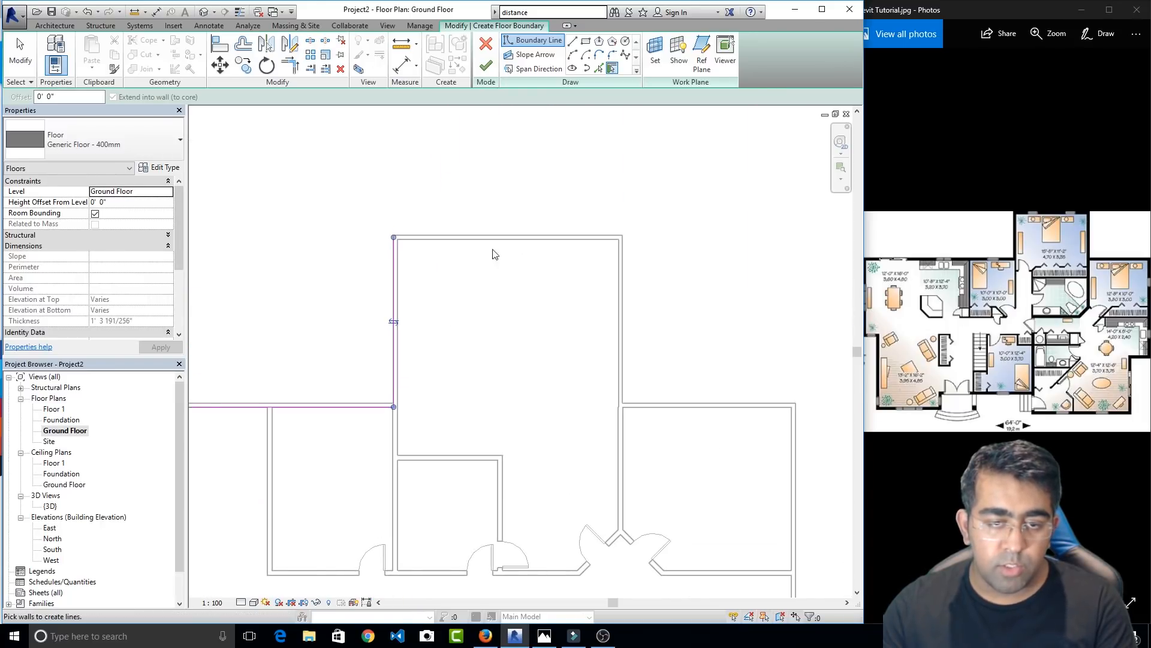
pyautogui.click(612, 68)
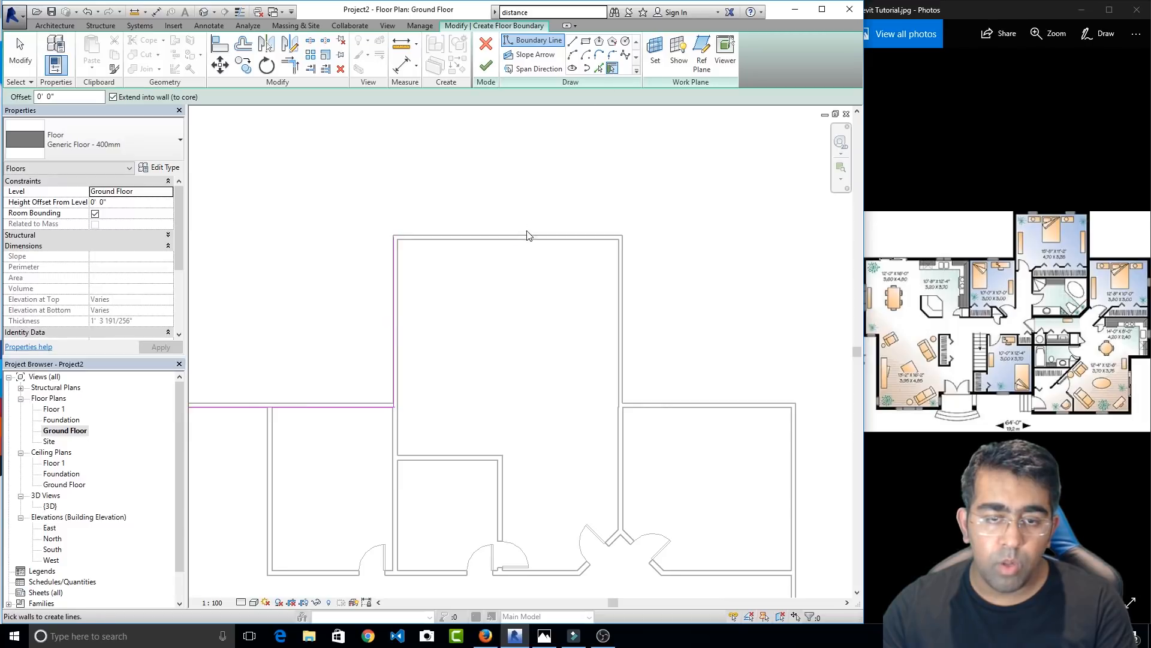
pyautogui.click(509, 238)
pyautogui.click(620, 303)
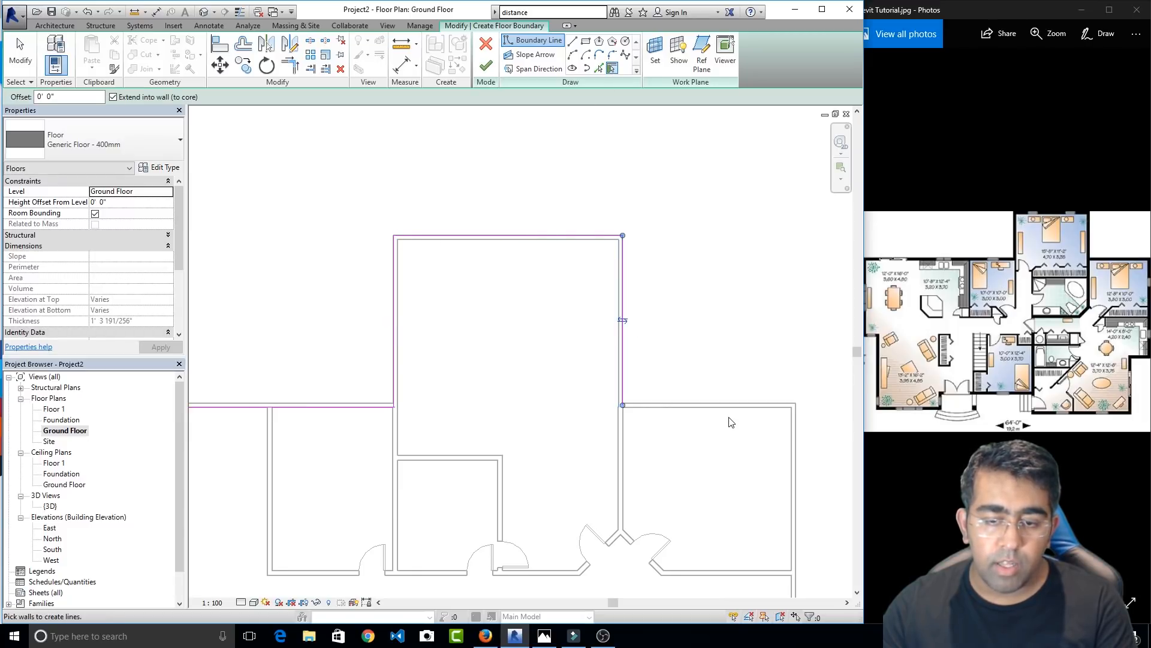
pyautogui.click(732, 409)
pyautogui.click(788, 450)
# Continue the floor boundary around the right wing's step, outer wall and front wall, into the recess along its side and front walls
pyautogui.scroll(-2, 622, 211)
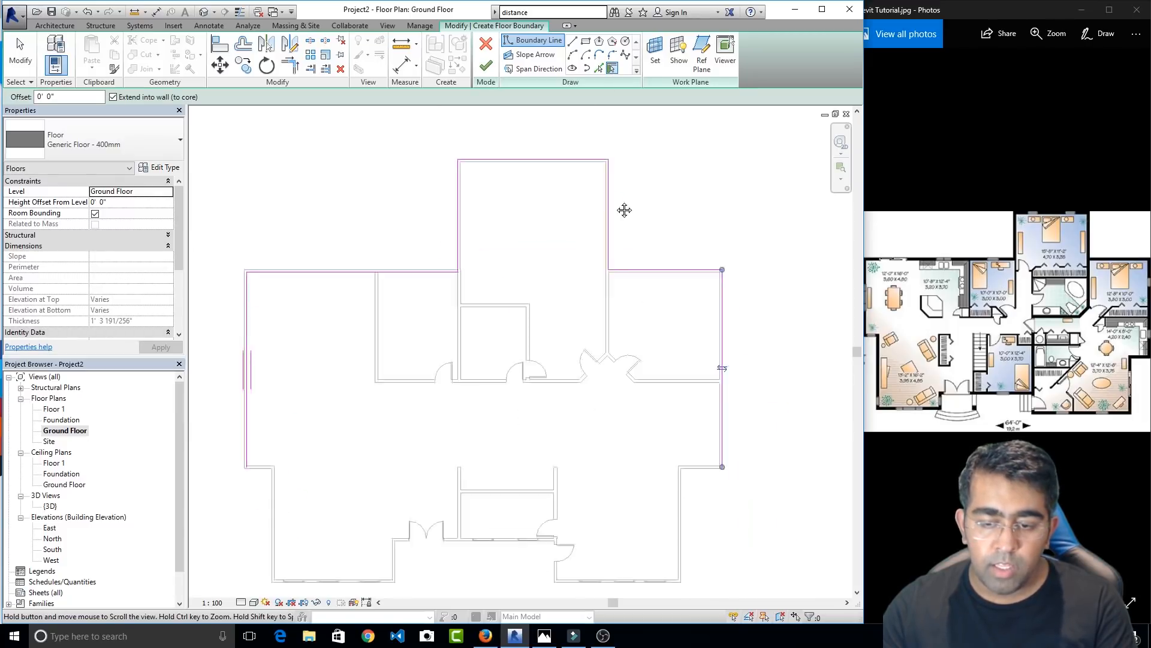
pyautogui.click(630, 382)
pyautogui.scroll(2, 597, 445)
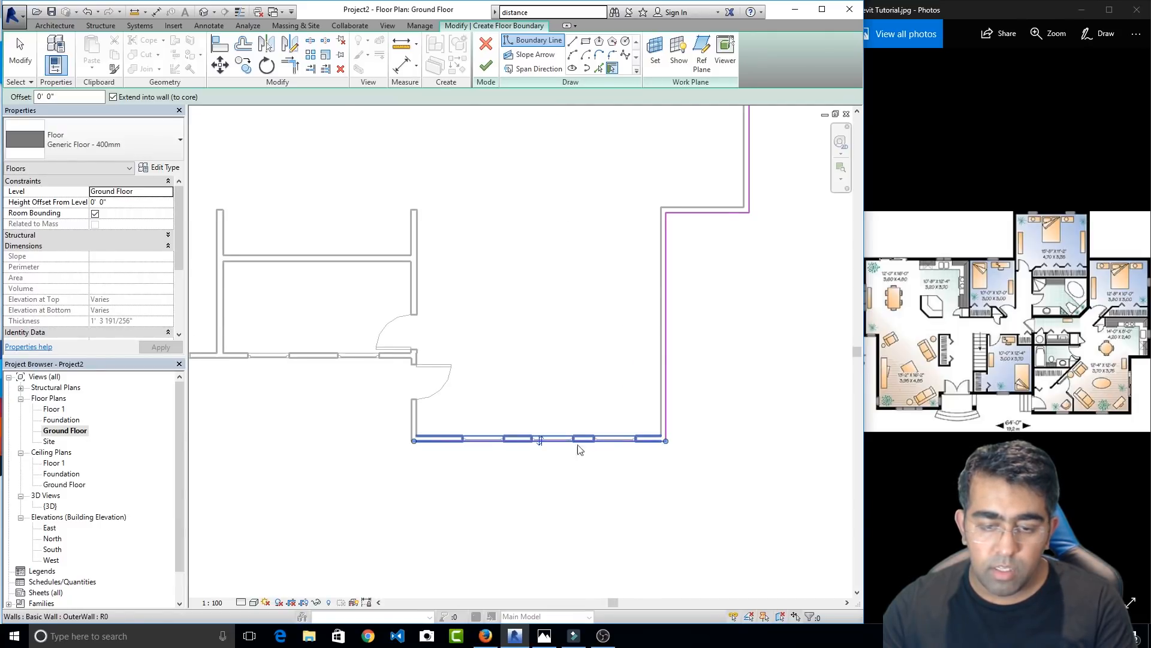
pyautogui.click(580, 449)
pyautogui.click(413, 411)
pyautogui.moveTo(360, 378); pyautogui.dragTo(872, 370, button='middle')
# Close the floor boundary along the left wing's recess side wall, front wall, outer wall and step
pyautogui.click(604, 395)
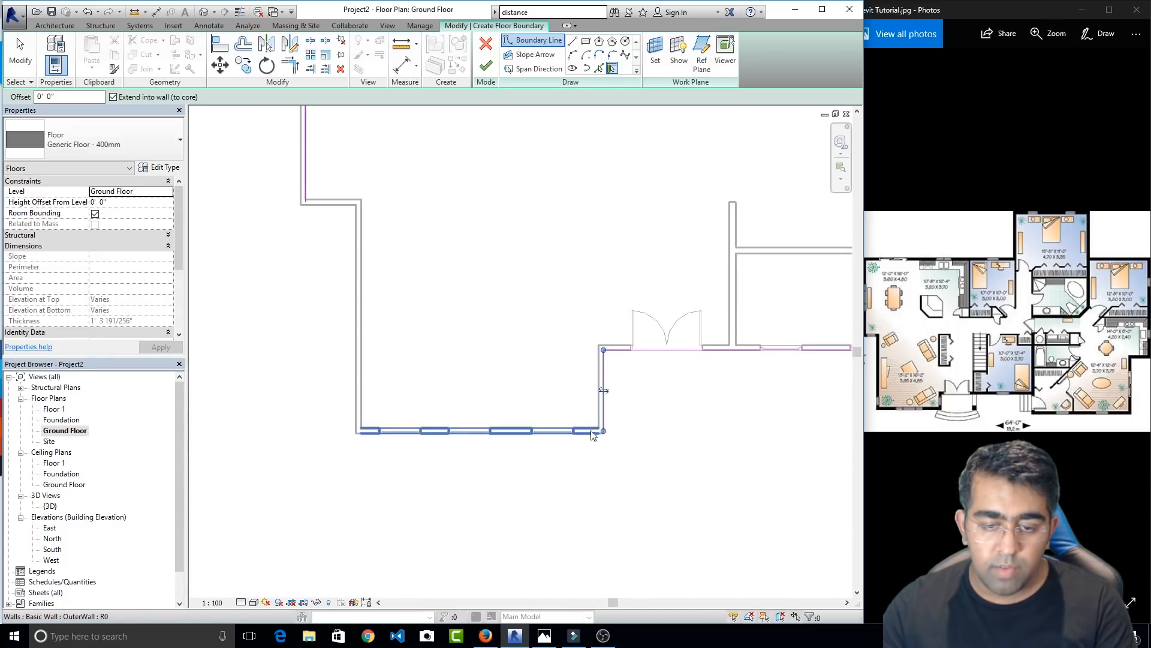
pyautogui.click(587, 439)
pyautogui.click(361, 393)
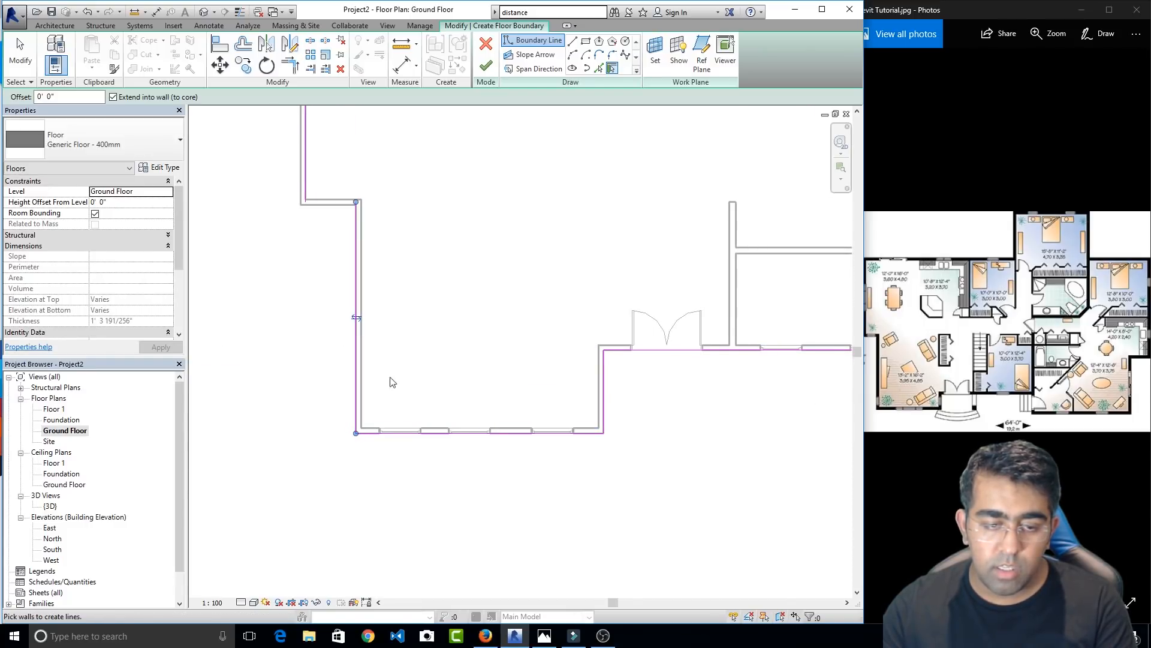
pyautogui.click(315, 208)
# Examine the floor boundary along the house's left wall, checking its alignment and corner joints
pyautogui.moveTo(336, 244); pyautogui.dragTo(370, 429, button='middle')
pyautogui.scroll(2, 360, 419)
pyautogui.scroll(2, 346, 410)
pyautogui.scroll(-2, 309, 293)
pyautogui.moveTo(333, 325); pyautogui.dragTo(540, 633, button='middle')
pyautogui.scroll(-1, 528, 363)
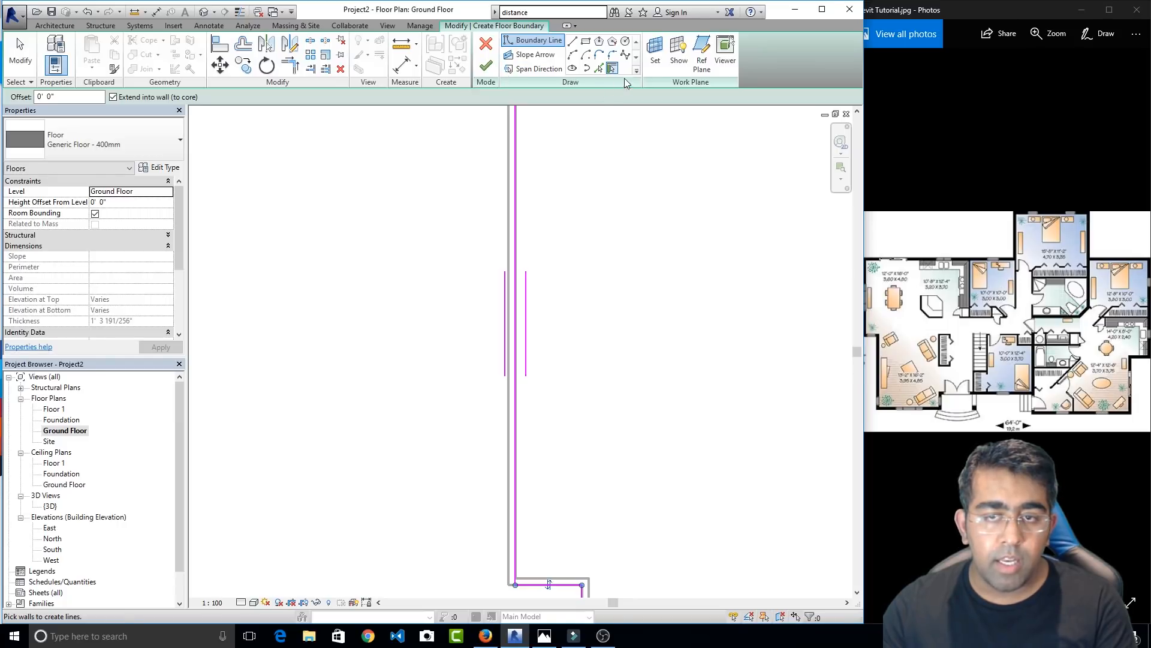
pyautogui.scroll(-2, 525, 286)
pyautogui.moveTo(527, 285); pyautogui.dragTo(442, 335, button='middle')
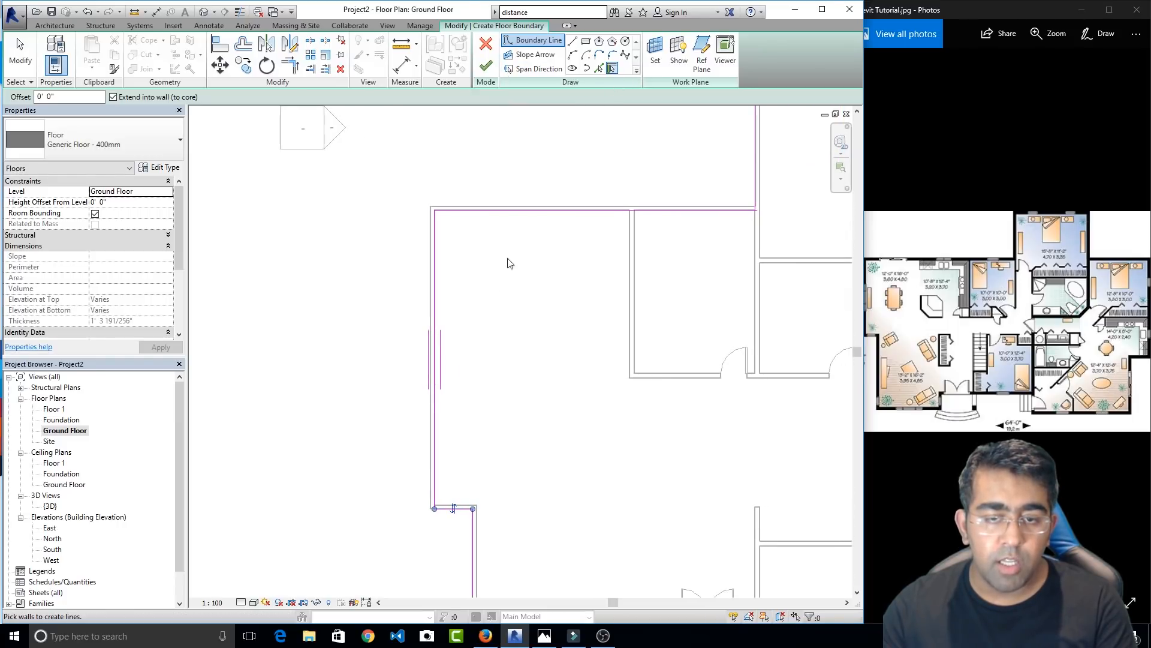
pyautogui.scroll(3, 456, 221)
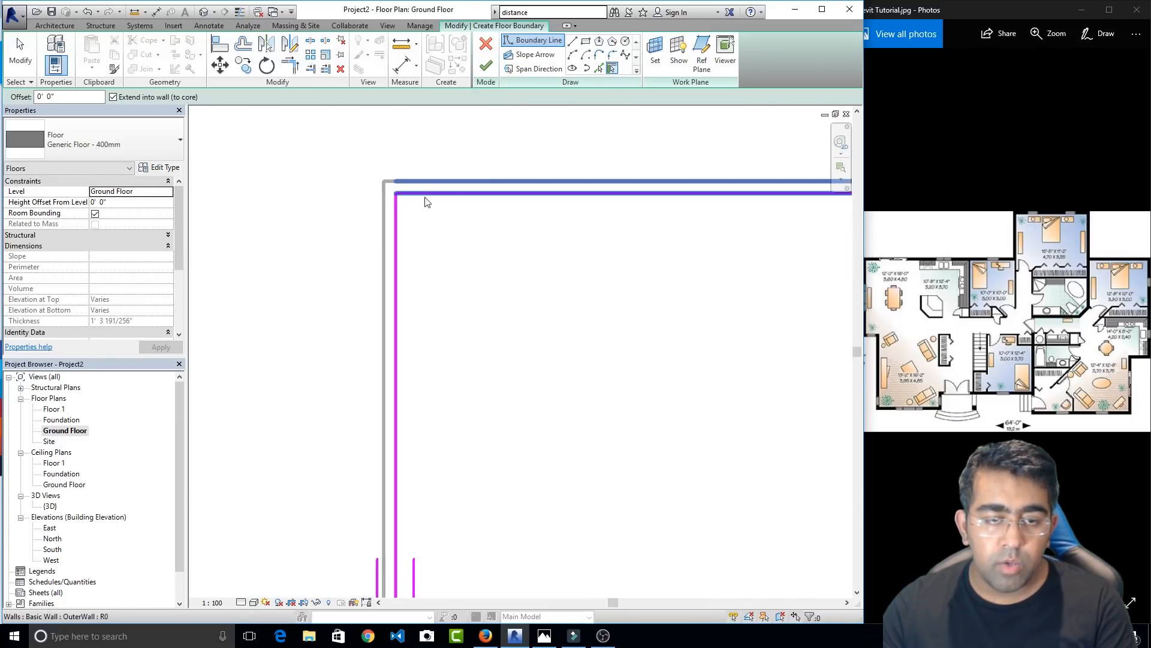
# Flip the floor boundary line along the left wing's rear wall from the wall's inner face to its outer face
pyautogui.click(31, 54)
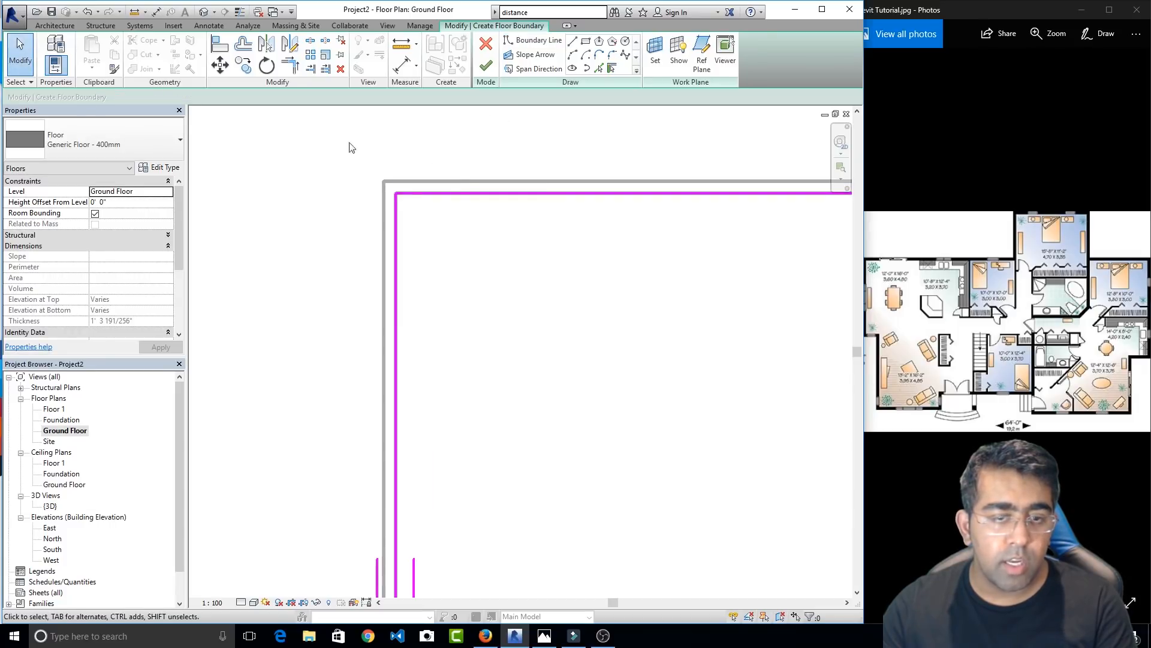
pyautogui.click(474, 193)
pyautogui.scroll(-1, 478, 198)
pyautogui.moveTo(655, 232); pyautogui.dragTo(507, 266, button='middle')
pyautogui.scroll(-1, 507, 266)
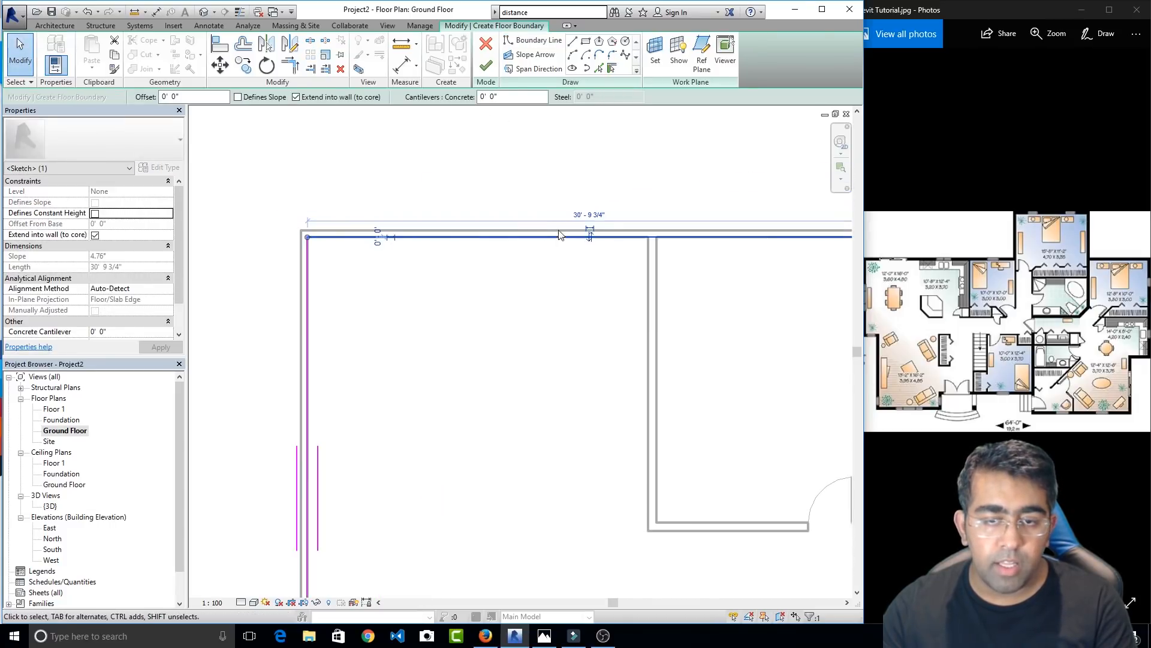
pyautogui.scroll(2, 556, 235)
pyautogui.click(602, 243)
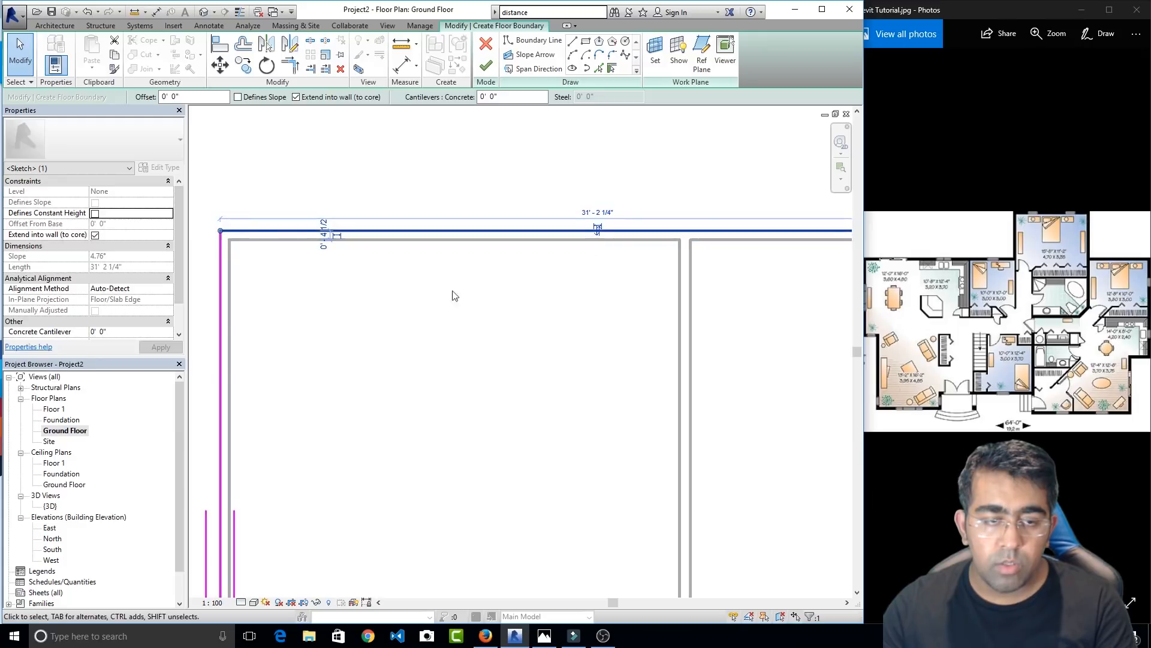
# Examine the floor boundary along the left wing, front walls, right wing and rear room, checking that it follows the outer wall faces
pyautogui.moveTo(355, 311); pyautogui.dragTo(612, 152, button='middle')
pyautogui.scroll(-2, 546, 348)
pyautogui.moveTo(545, 347); pyautogui.dragTo(396, 116, button='middle')
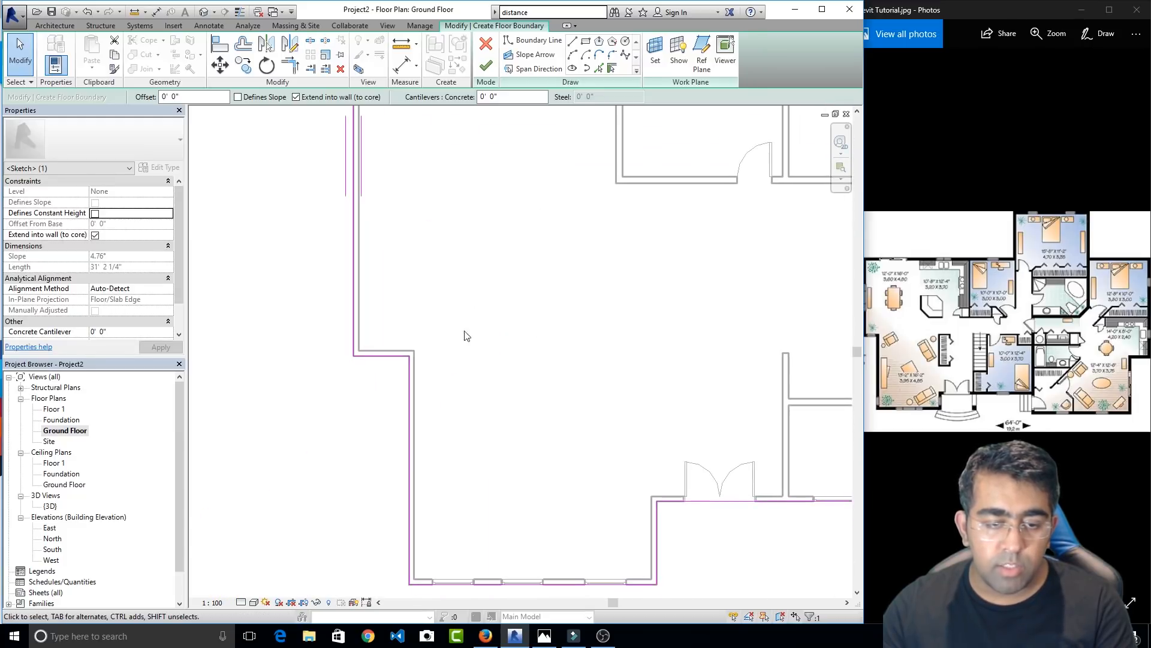
pyautogui.moveTo(591, 450); pyautogui.dragTo(481, 211, button='middle')
pyautogui.scroll(3, 417, 359)
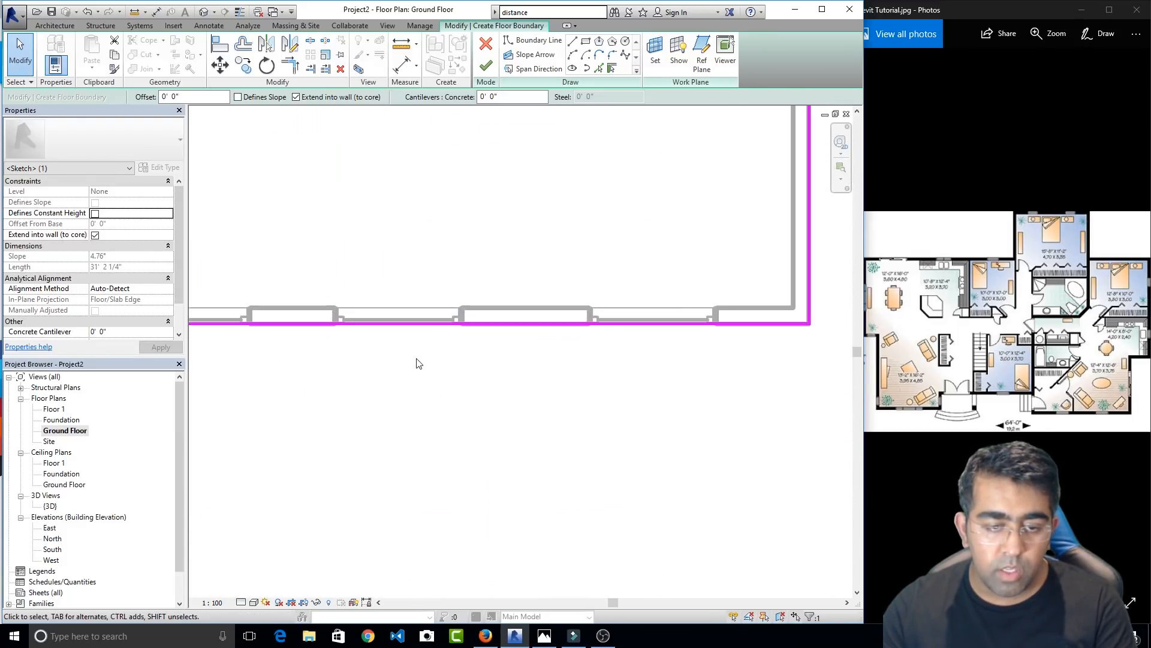
pyautogui.scroll(-2, 417, 359)
pyautogui.moveTo(583, 291); pyautogui.dragTo(172, 358, button='middle')
pyautogui.moveTo(567, 349); pyautogui.dragTo(238, 331, button='middle')
pyautogui.scroll(-2, 467, 293)
pyautogui.moveTo(512, 259); pyautogui.dragTo(487, 546, button='middle')
pyautogui.moveTo(730, 304); pyautogui.dragTo(640, 524, button='middle')
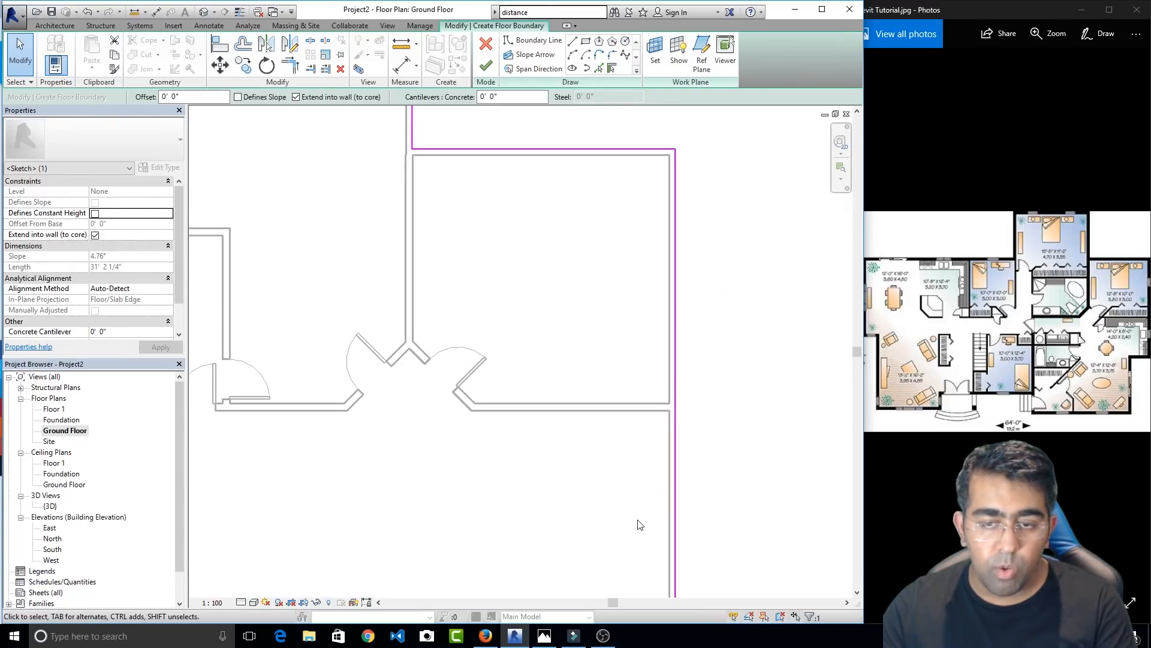
pyautogui.moveTo(632, 260); pyautogui.dragTo(785, 586, button='middle')
pyautogui.moveTo(502, 349); pyautogui.dragTo(764, 342, button='middle')
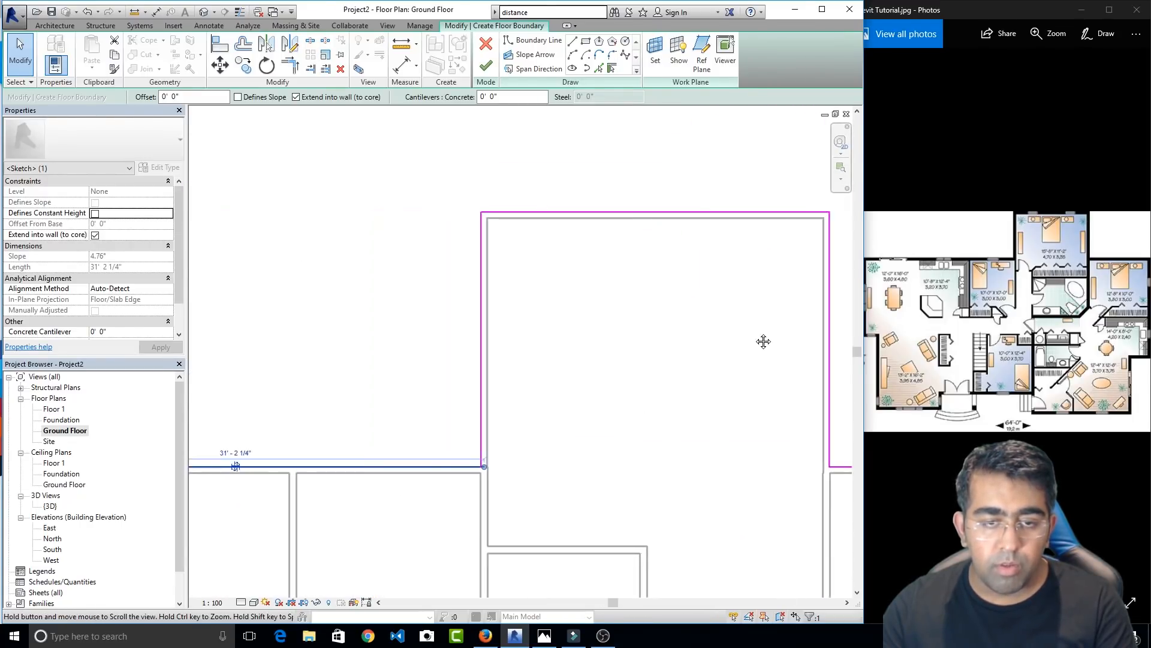
# Trim the left wing's rear boundary line to a clean corner with the rear room's side boundary line
pyautogui.scroll(6, 488, 446)
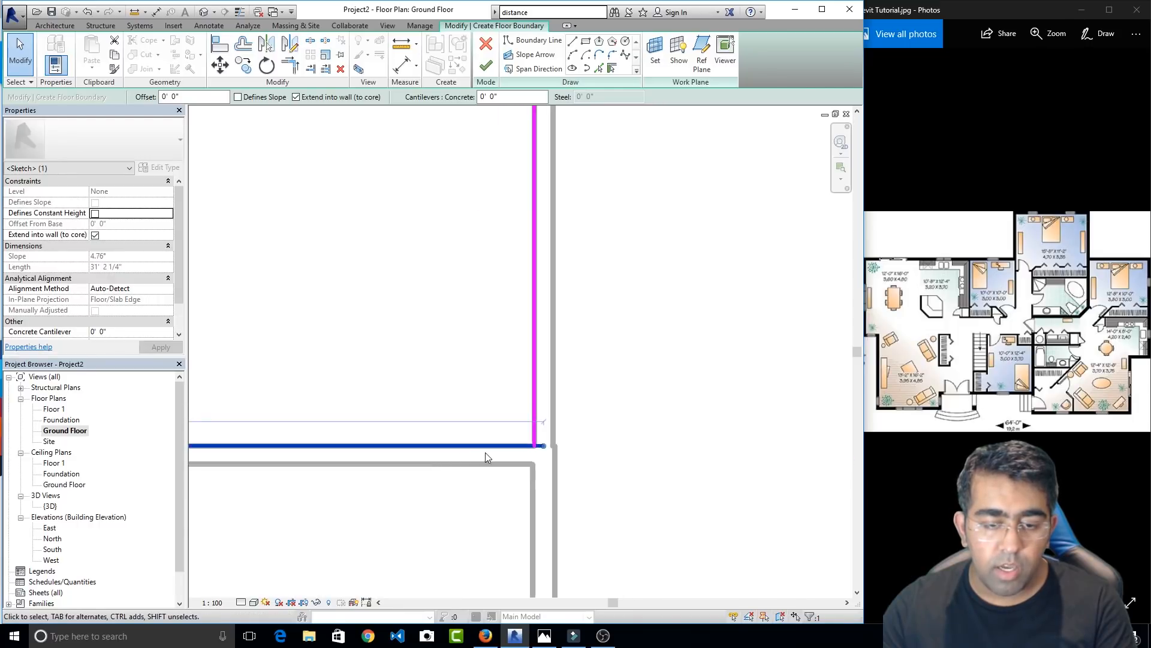
pyautogui.scroll(1, 511, 455)
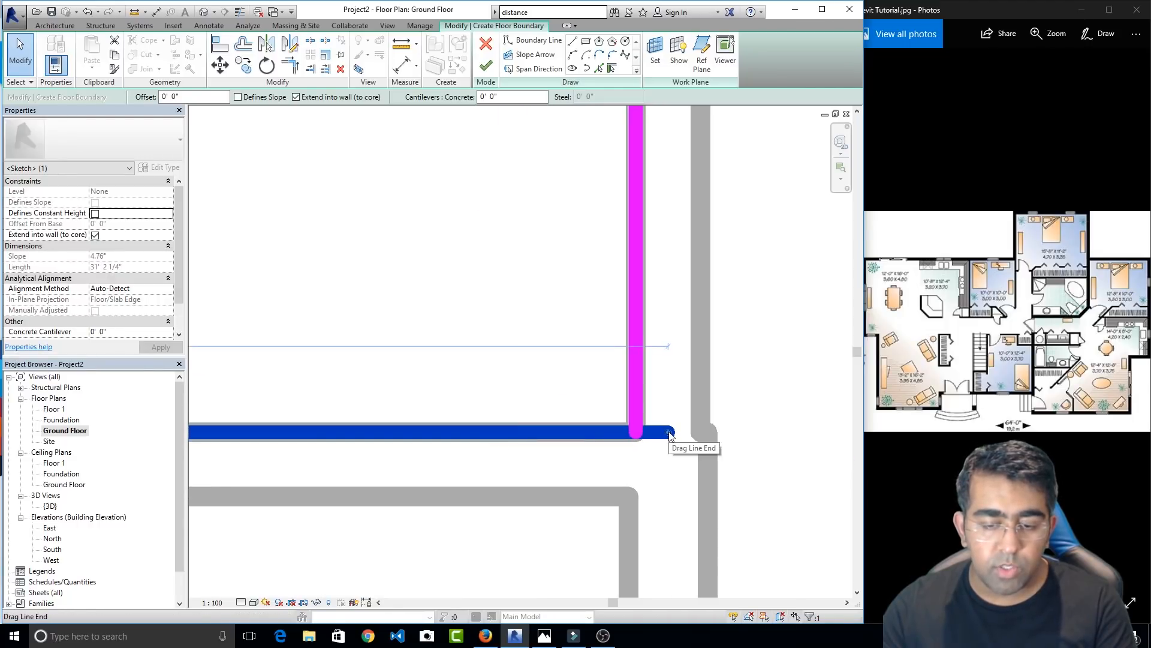
pyautogui.click(290, 66)
pyautogui.click(611, 432)
pyautogui.click(635, 389)
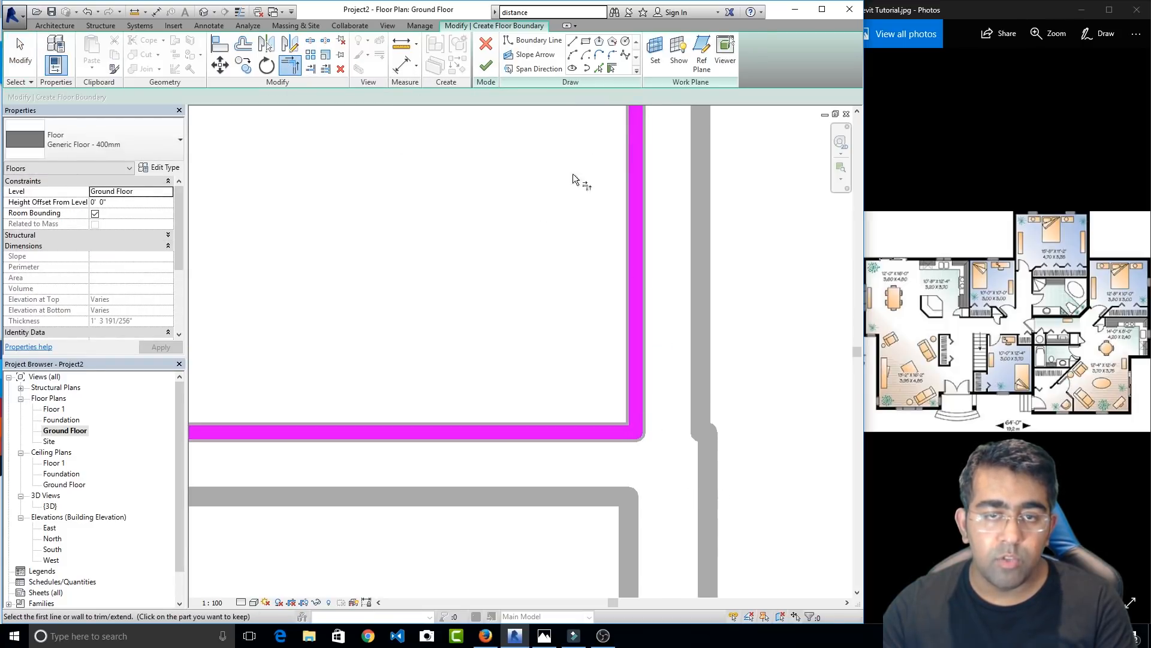
# Finish the floor boundary sketch to create the Generic Floor - 400mm on the Ground Floor level, and deselect it
pyautogui.scroll(-6, 528, 268)
pyautogui.moveTo(552, 272); pyautogui.dragTo(578, 328, button='middle')
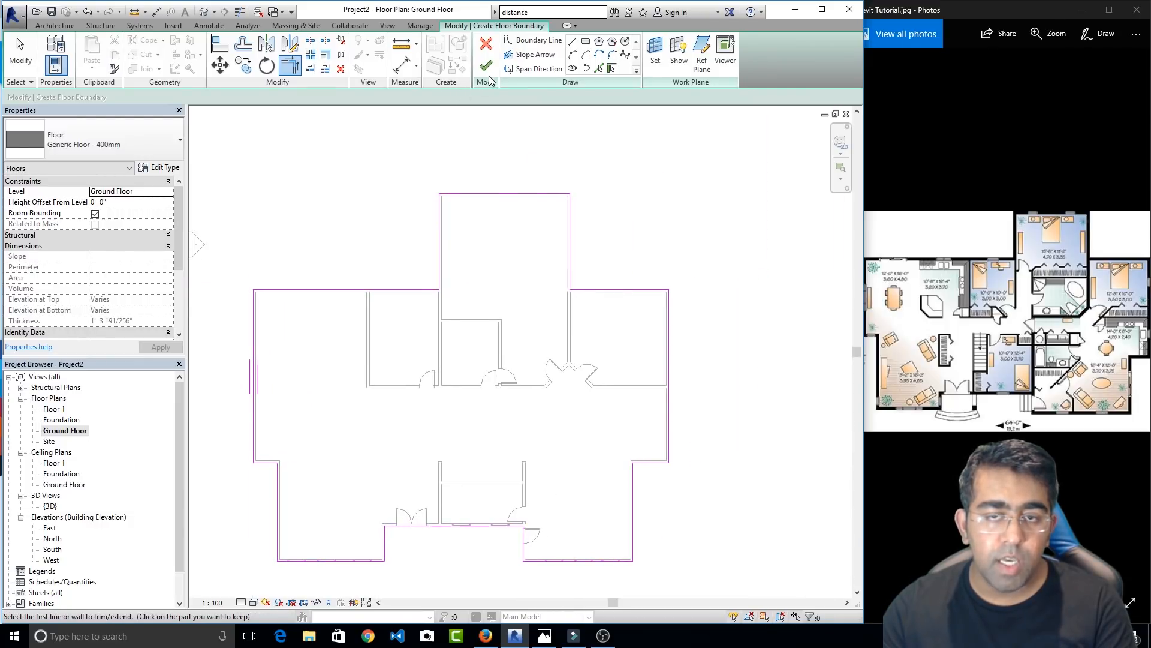
pyautogui.click(488, 69)
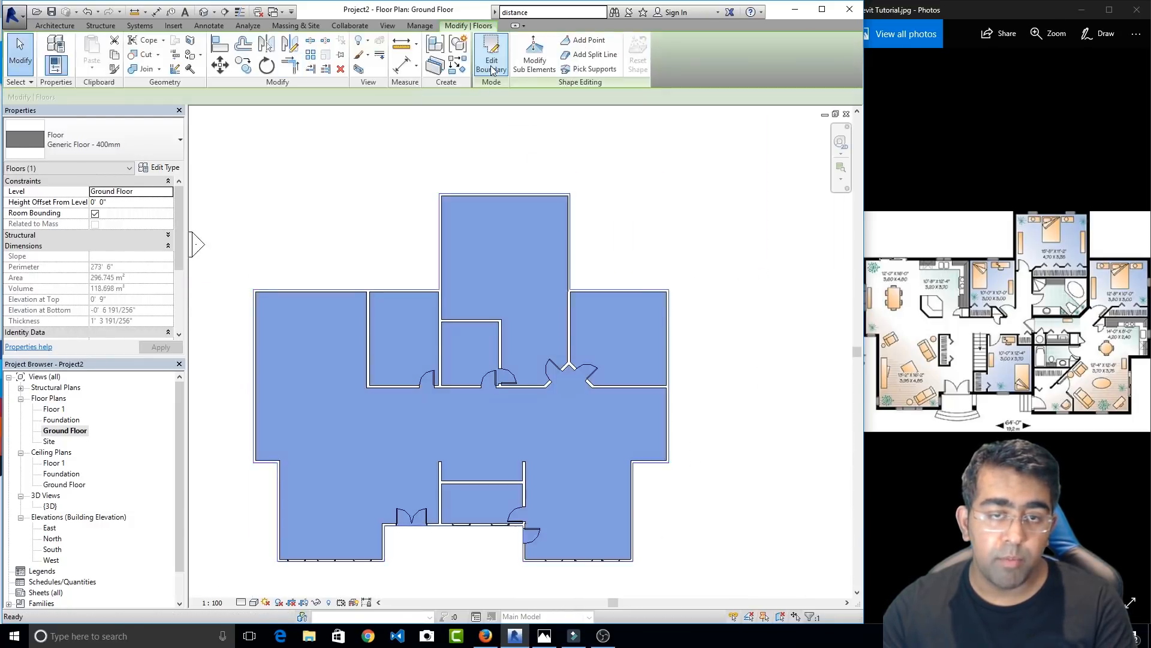
pyautogui.click(711, 214)
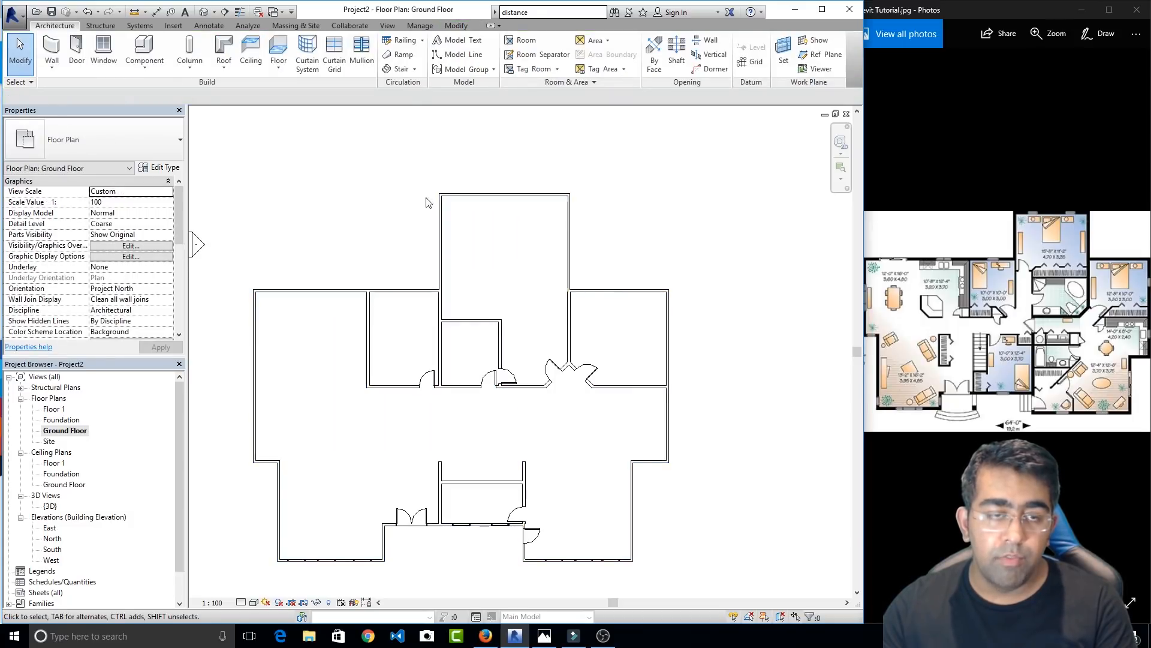
# Try the Consistent Colors visual style on the ground floor plan and switch it to Shaded
pyautogui.click(254, 602)
pyautogui.click(282, 567)
pyautogui.click(255, 602)
pyautogui.click(282, 554)
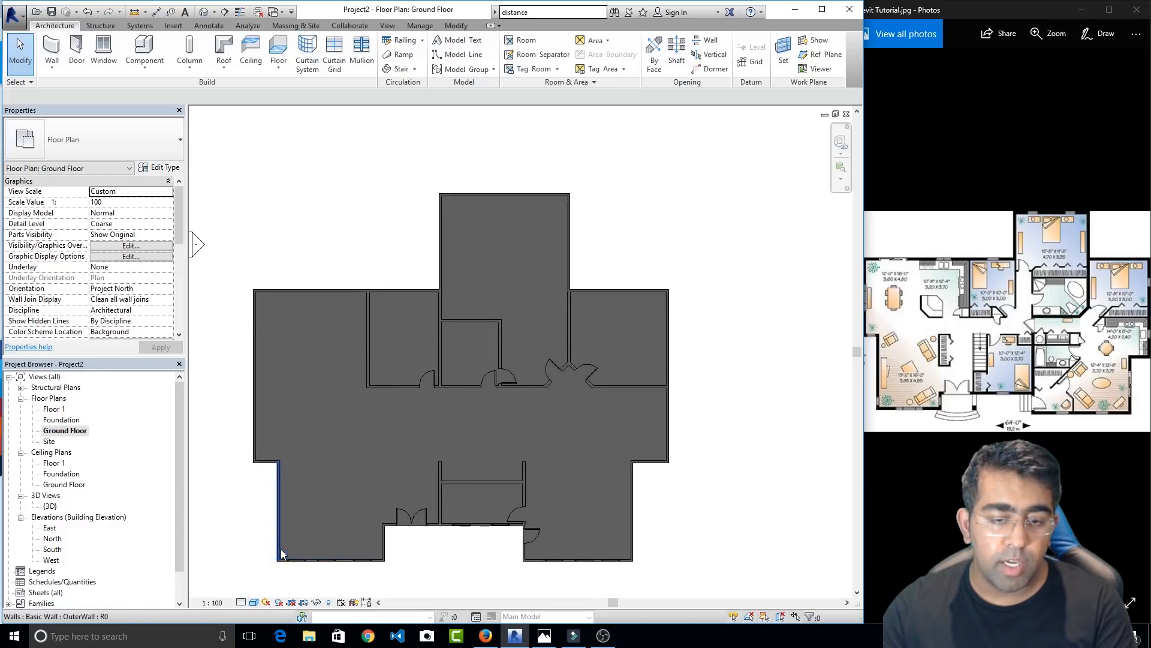
pyautogui.click(254, 602)
pyautogui.click(270, 584)
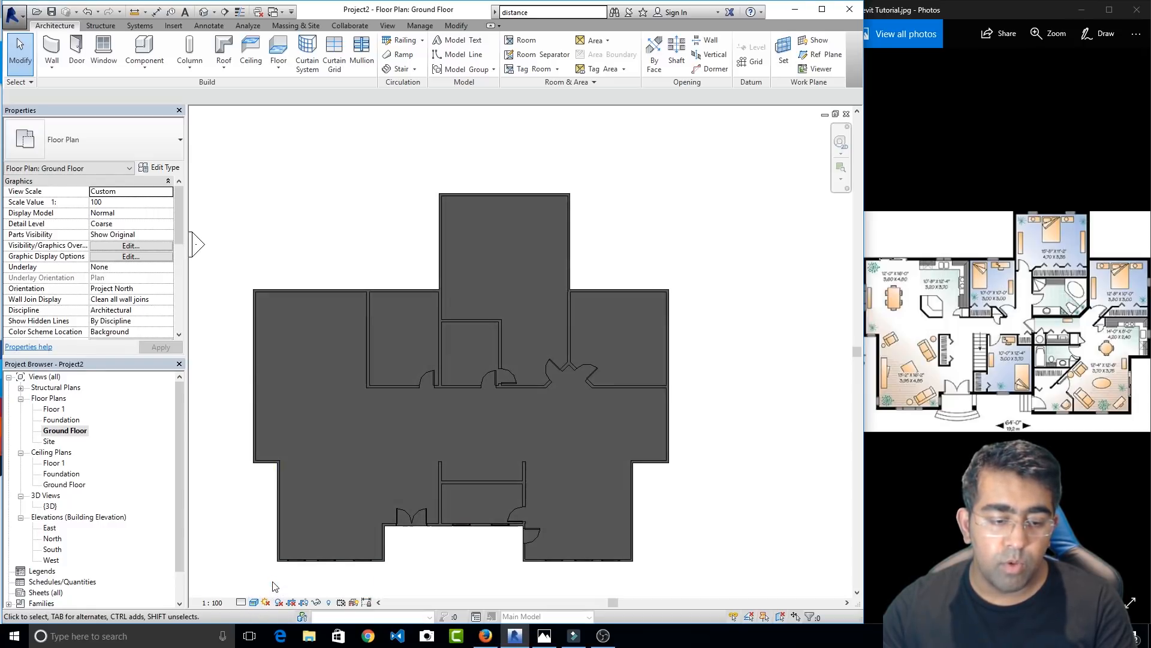
pyautogui.scroll(3, 392, 515)
pyautogui.scroll(-2, 392, 515)
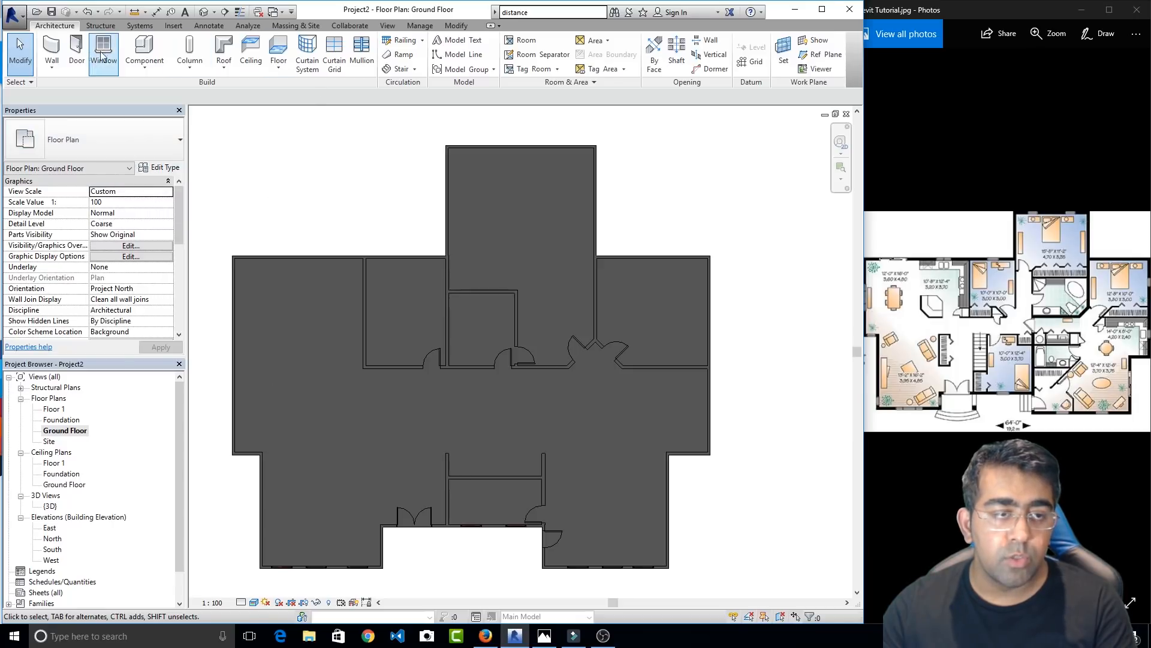
# Examine the new floor in the default 3D view, checking its edge beneath the exterior walls and its surface across the rooms
pyautogui.click(205, 12)
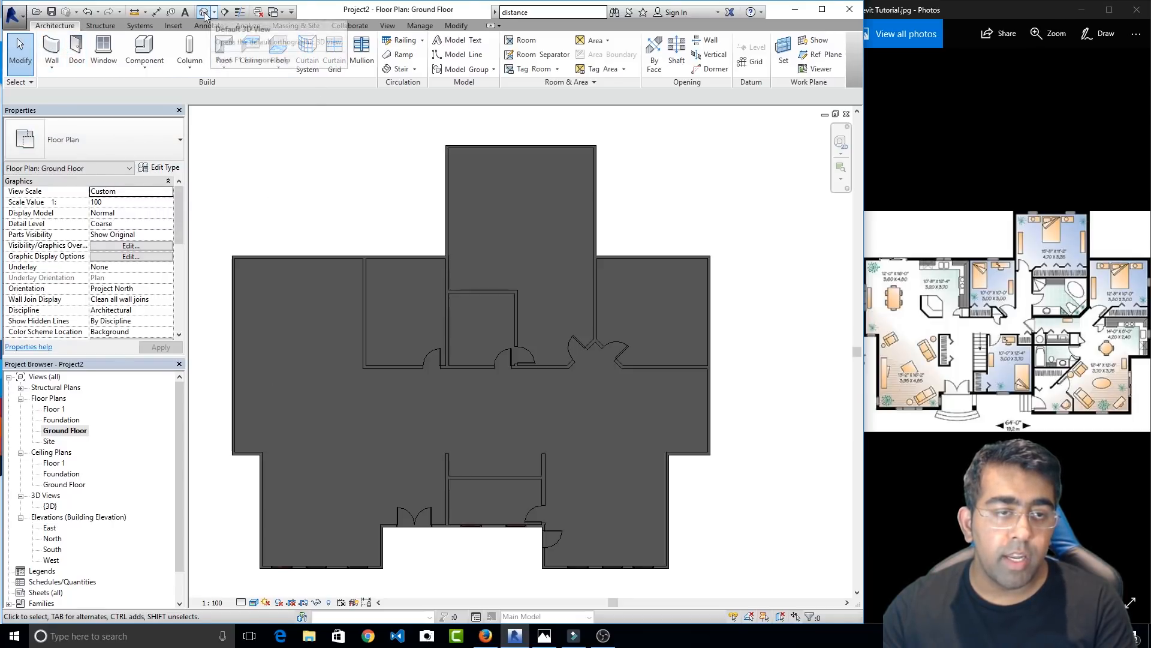
pyautogui.scroll(3, 394, 352)
pyautogui.scroll(2, 394, 352)
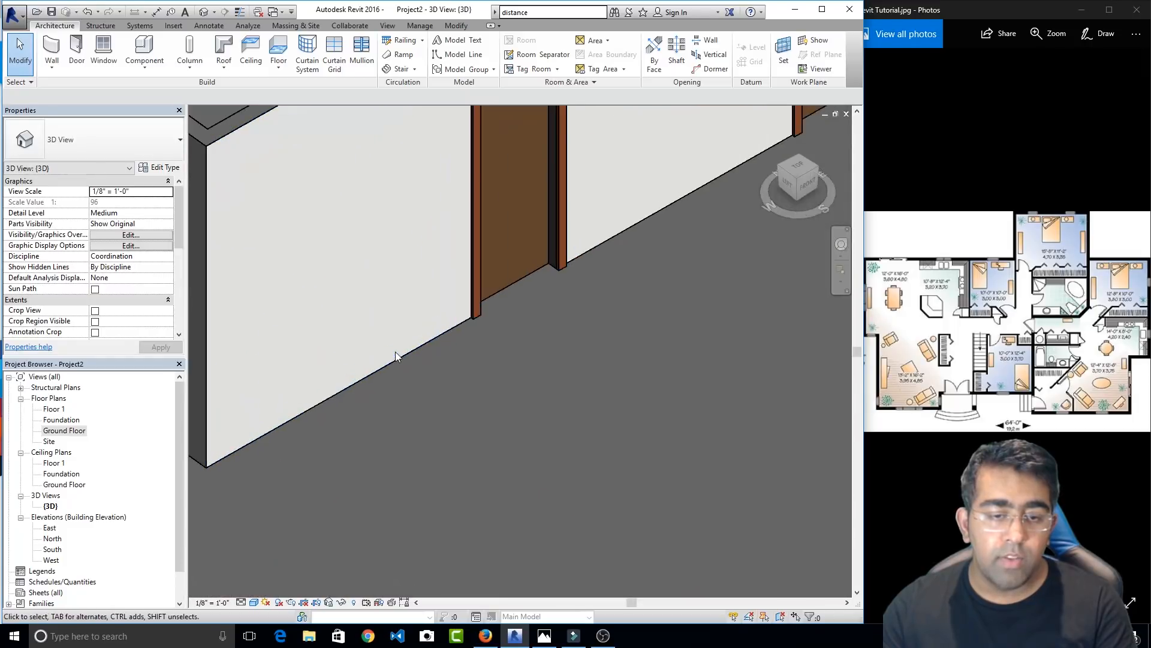
pyautogui.scroll(-6, 498, 333)
pyautogui.keyDown('shift'); pyautogui.moveTo(553, 391); pyautogui.dragTo(459, 433, button='middle'); pyautogui.keyUp('shift')
pyautogui.scroll(3, 452, 490)
pyautogui.moveTo(452, 490); pyautogui.dragTo(465, 320, button='middle')
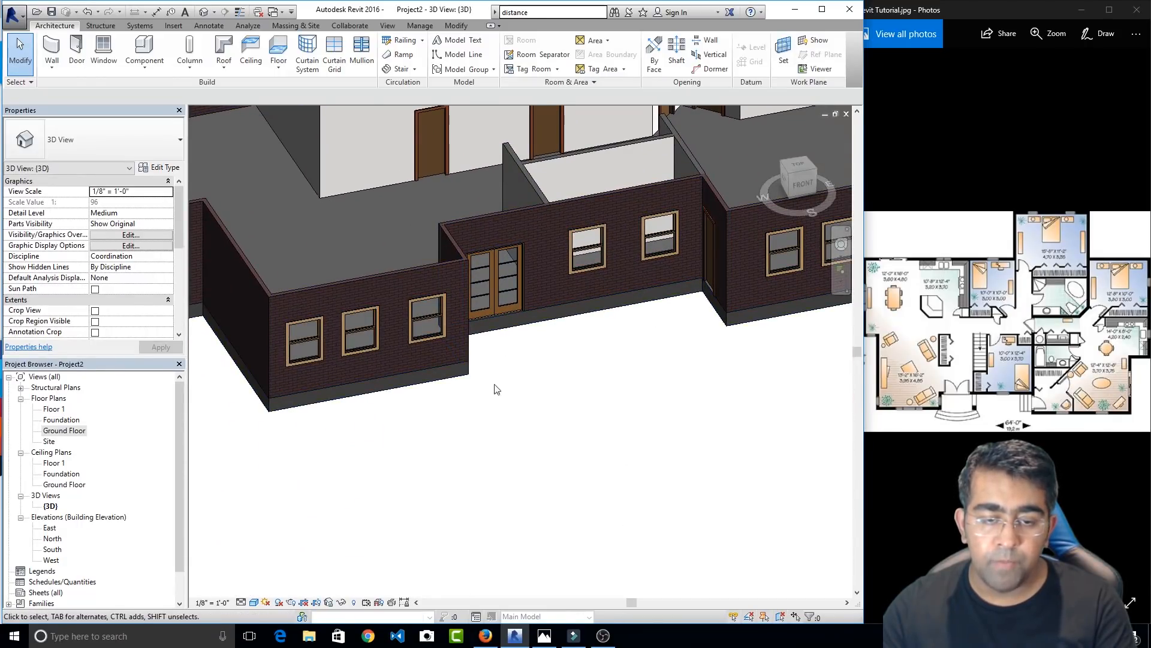
pyautogui.moveTo(610, 391); pyautogui.dragTo(509, 559, button='middle')
pyautogui.scroll(-1, 505, 468)
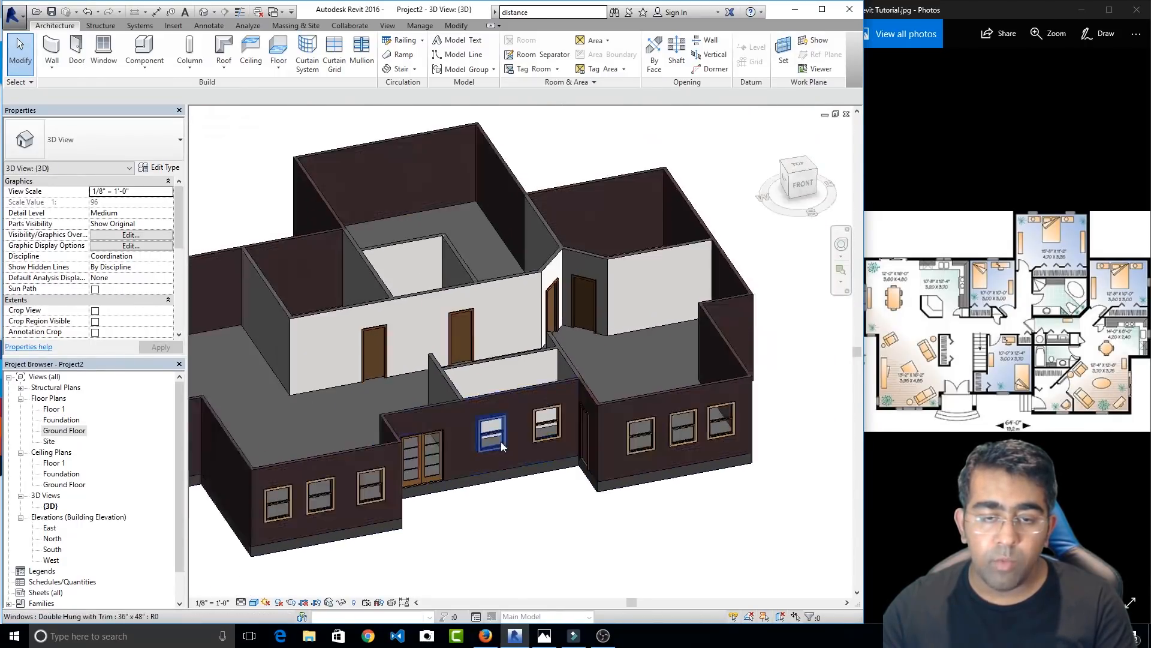
pyautogui.moveTo(503, 448); pyautogui.dragTo(607, 471, button='middle')
pyautogui.scroll(-2, 304, 276)
pyautogui.keyDown('shift'); pyautogui.moveTo(394, 305); pyautogui.dragTo(618, 483, button='middle'); pyautogui.keyUp('shift')
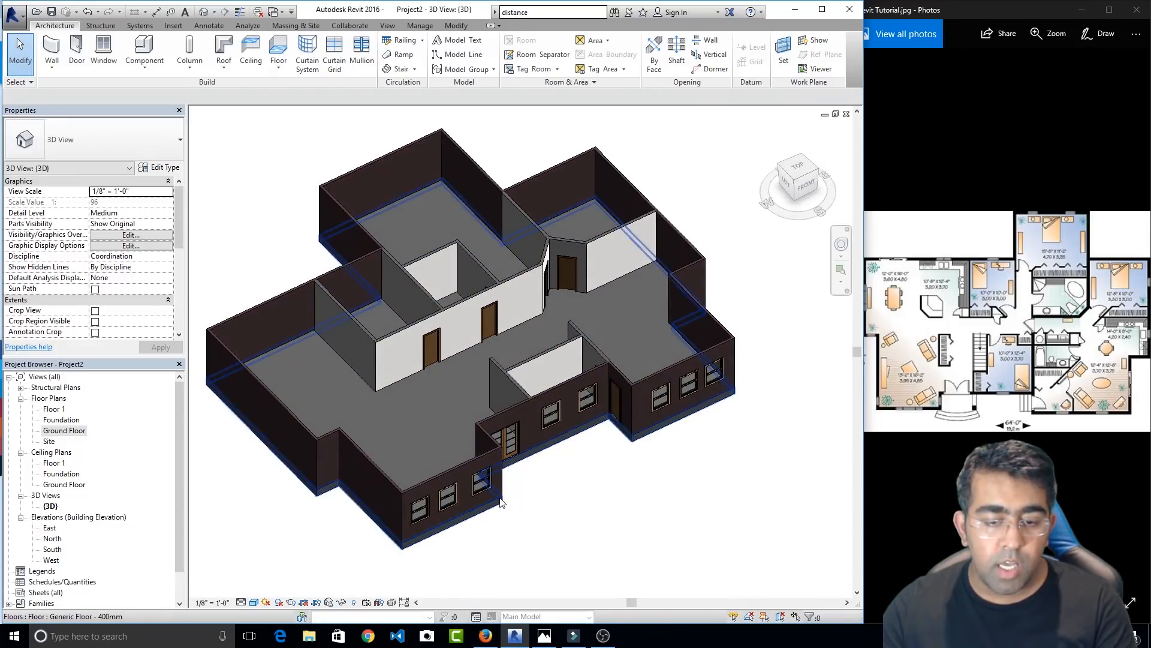
pyautogui.scroll(3, 527, 442)
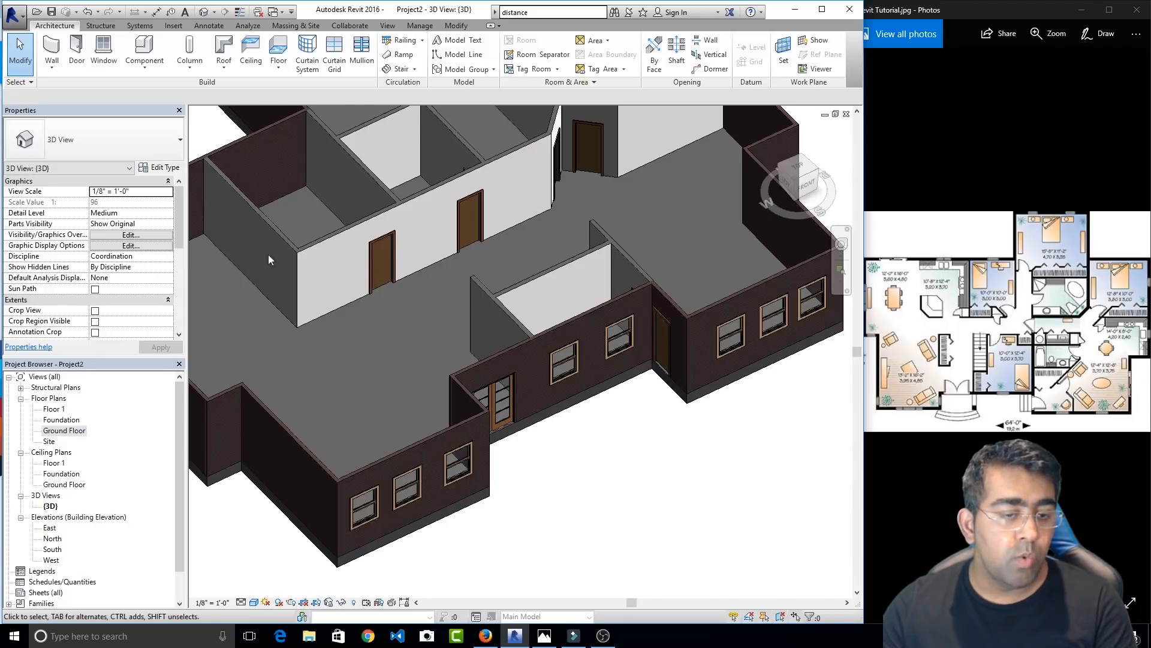
# Return to the Ground Floor plan, select the whole house and filter the selection down to the Floors category only
pyautogui.doubleClick(64, 430)
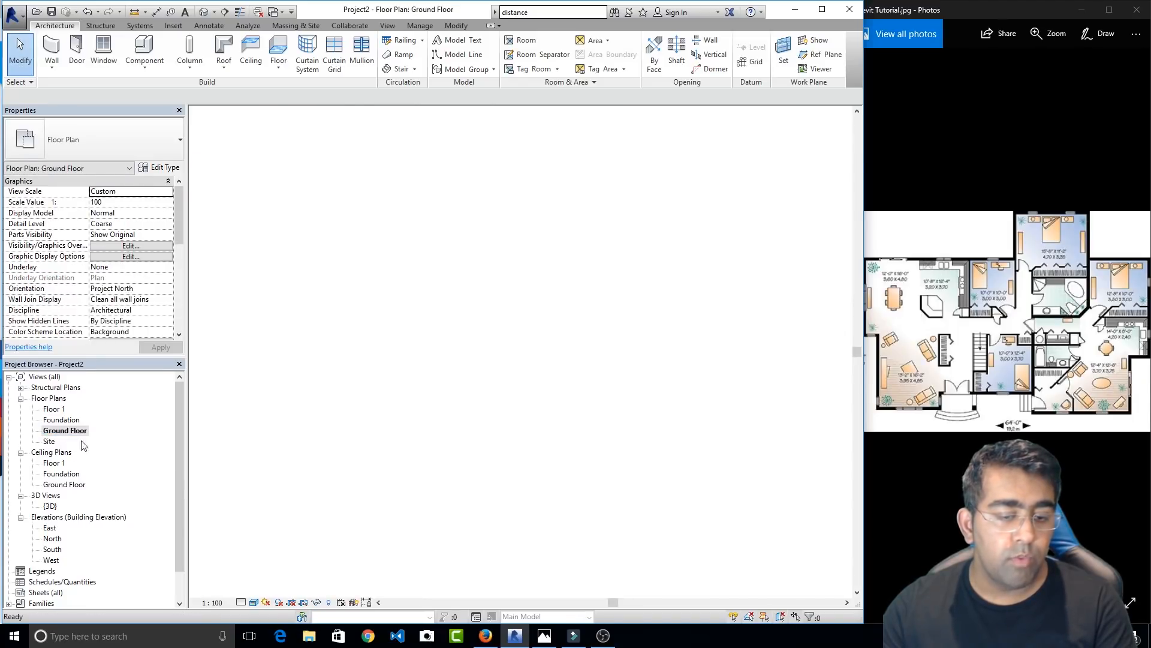
pyautogui.scroll(-3, 473, 536)
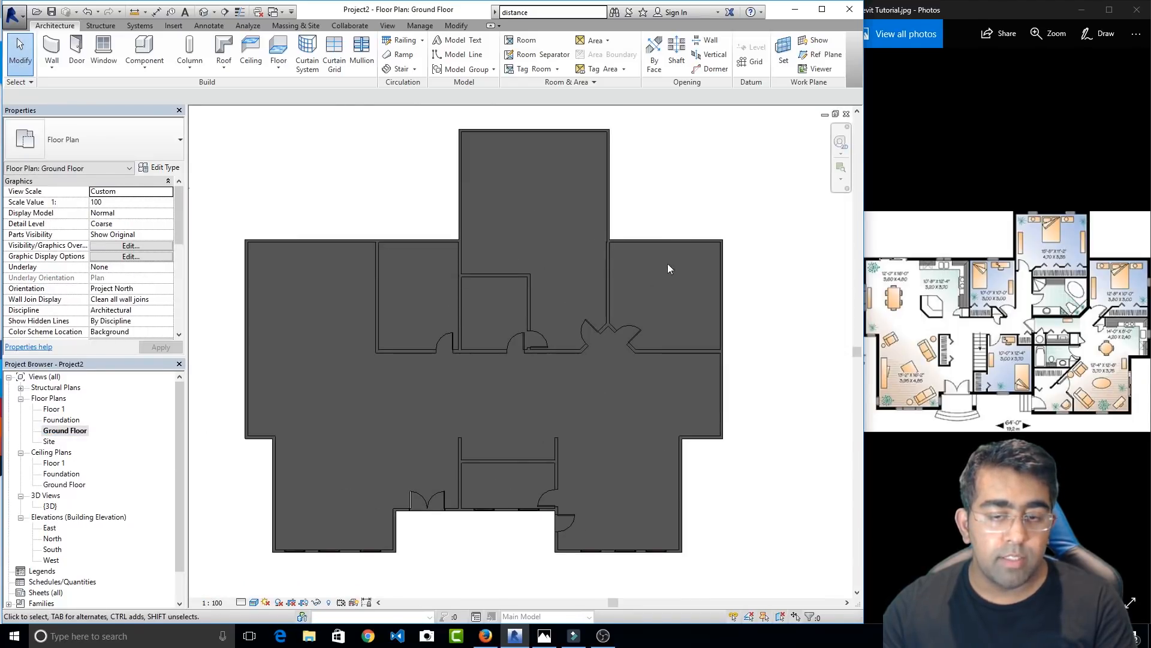
pyautogui.moveTo(739, 125); pyautogui.dragTo(388, 413)
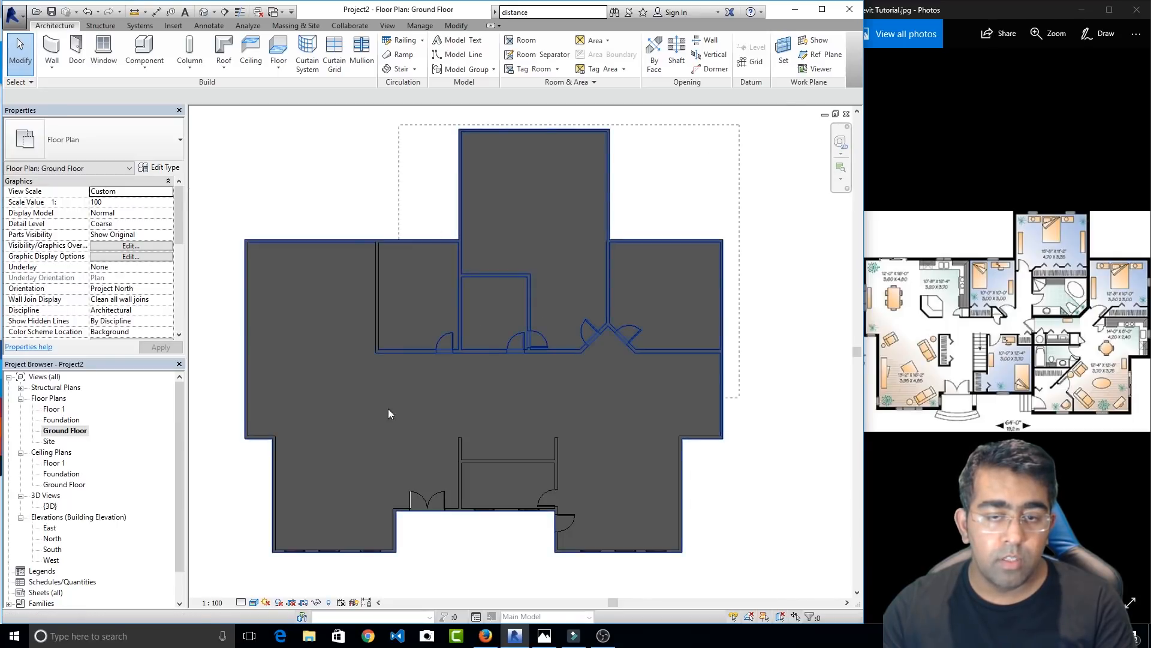
pyautogui.moveTo(240, 576); pyautogui.dragTo(240, 576)
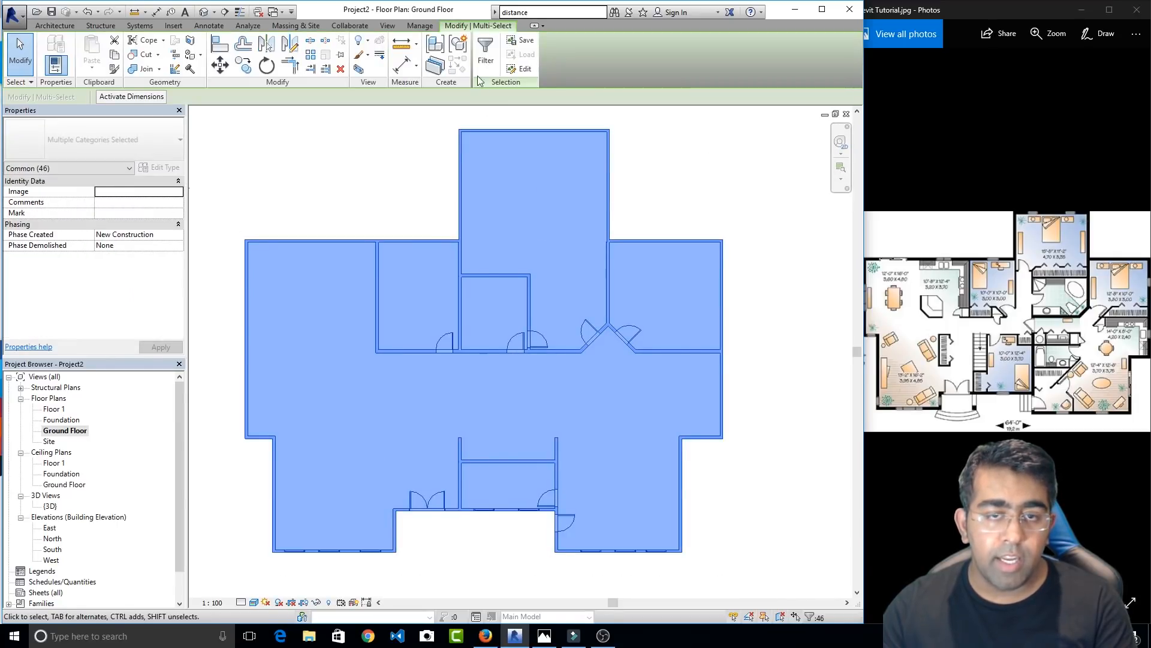
pyautogui.click(485, 54)
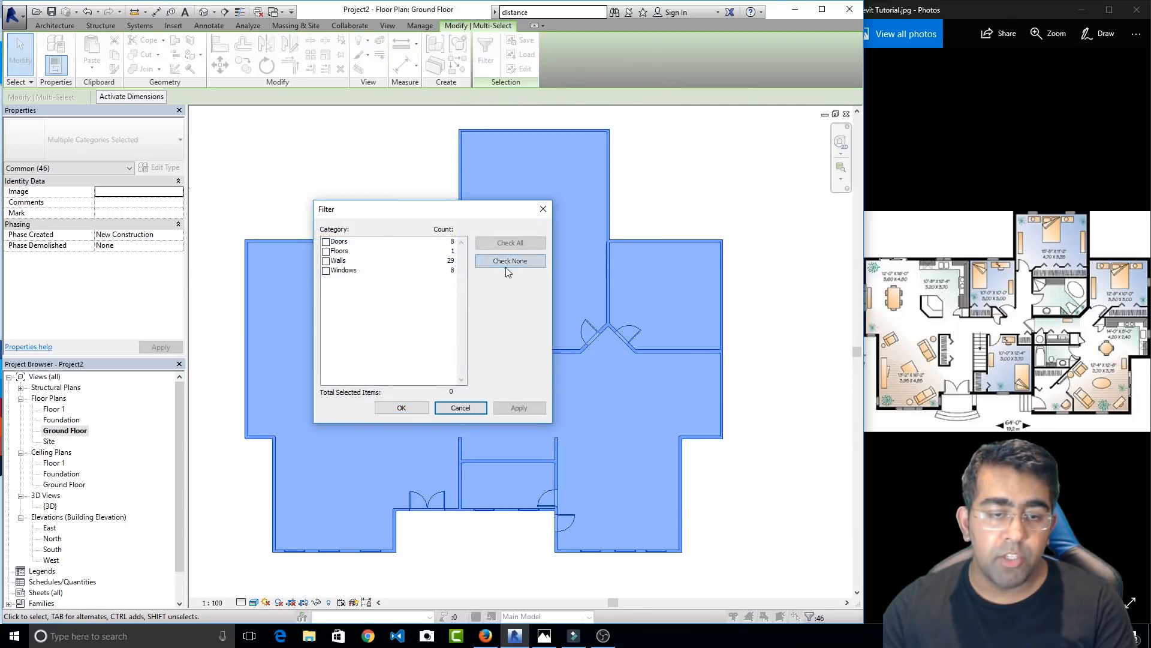
pyautogui.click(335, 252)
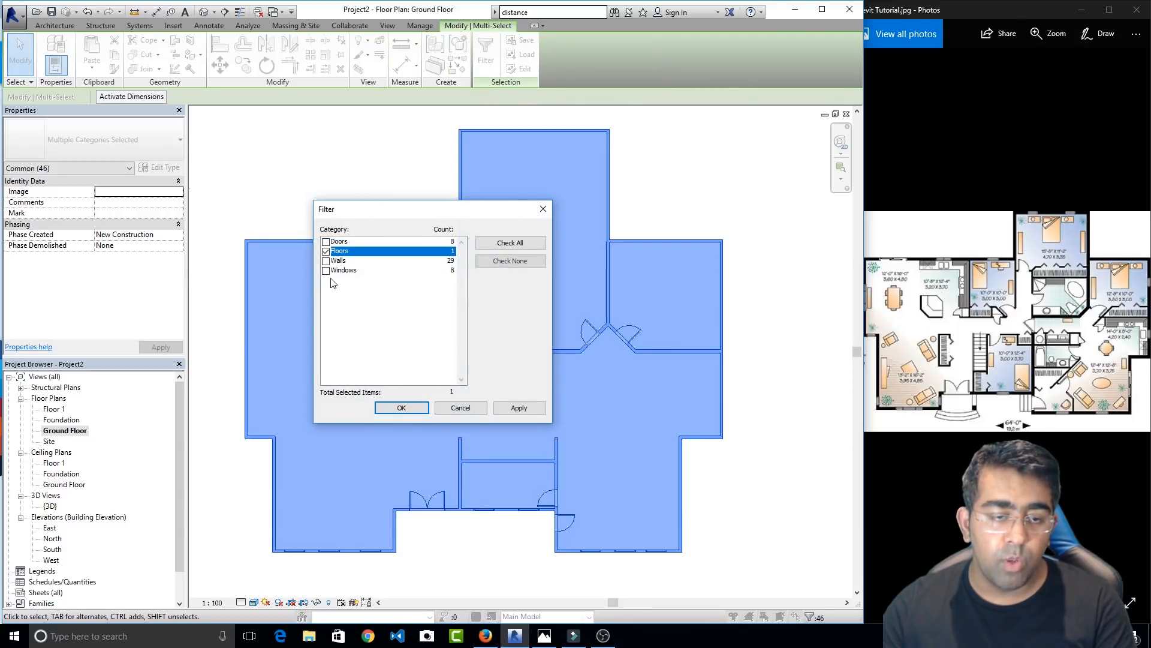
pyautogui.click(514, 413)
pyautogui.click(402, 409)
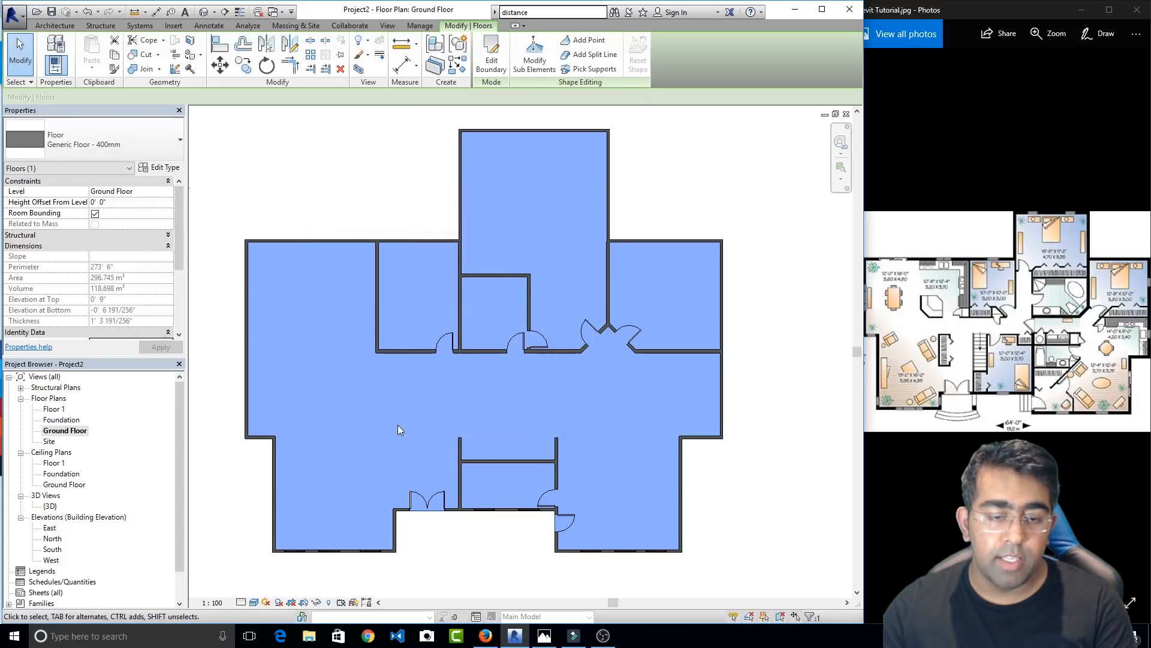
# Set the ground floor plan's visual style to Wireframe
pyautogui.click(246, 603)
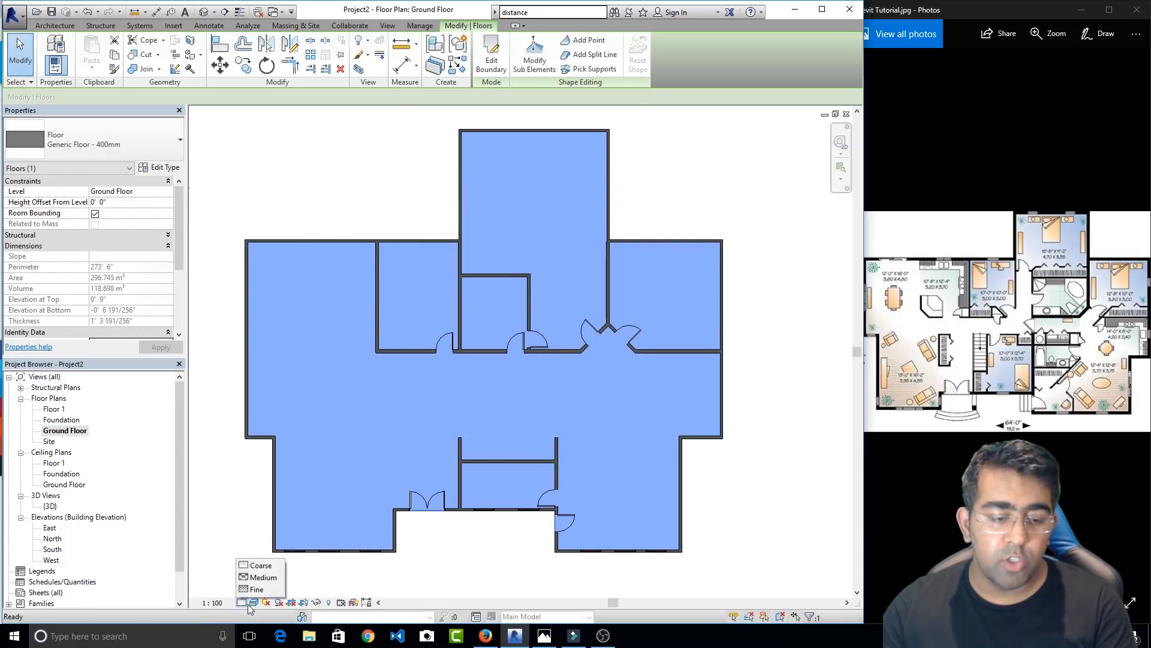
pyautogui.click(263, 591)
pyautogui.click(253, 602)
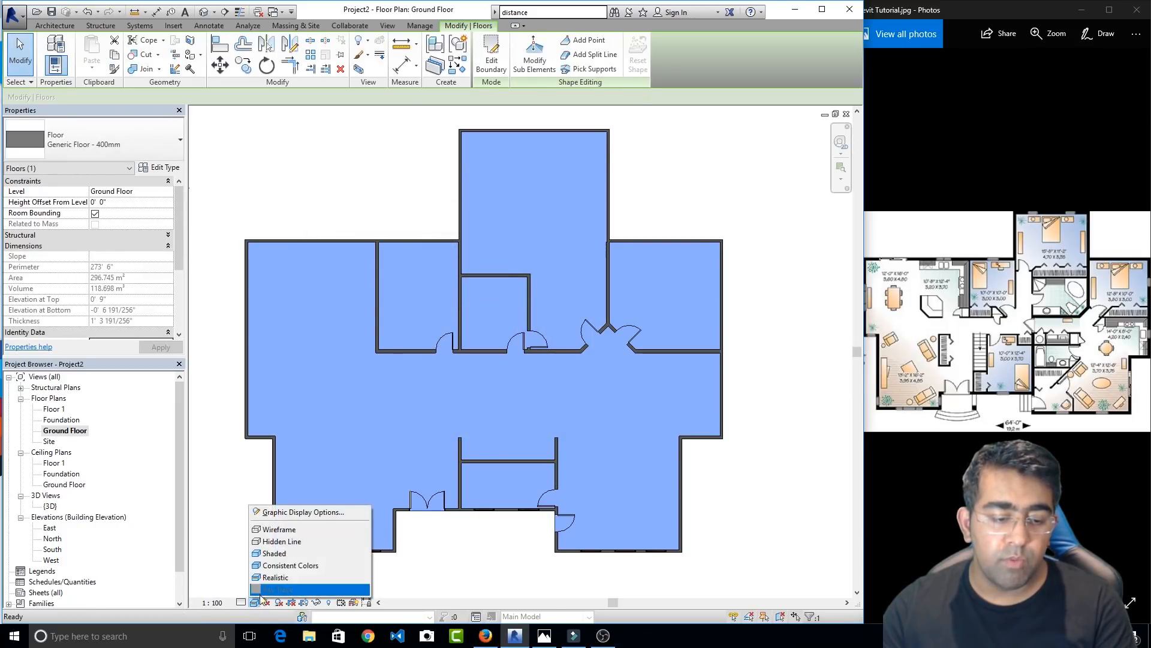
pyautogui.click(298, 532)
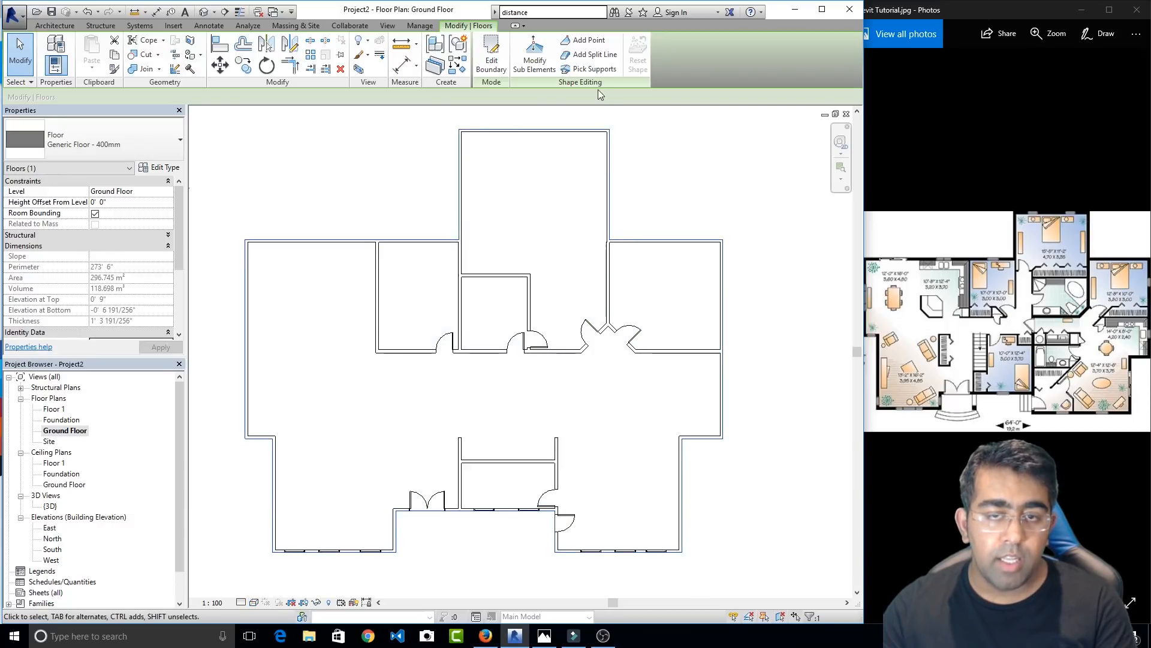
# Edit the floor boundary, moving the entrance recess's front line out 6' 0" to the wings' front edge and deleting the too-short boundary elements
pyautogui.click(500, 68)
pyautogui.scroll(4, 482, 555)
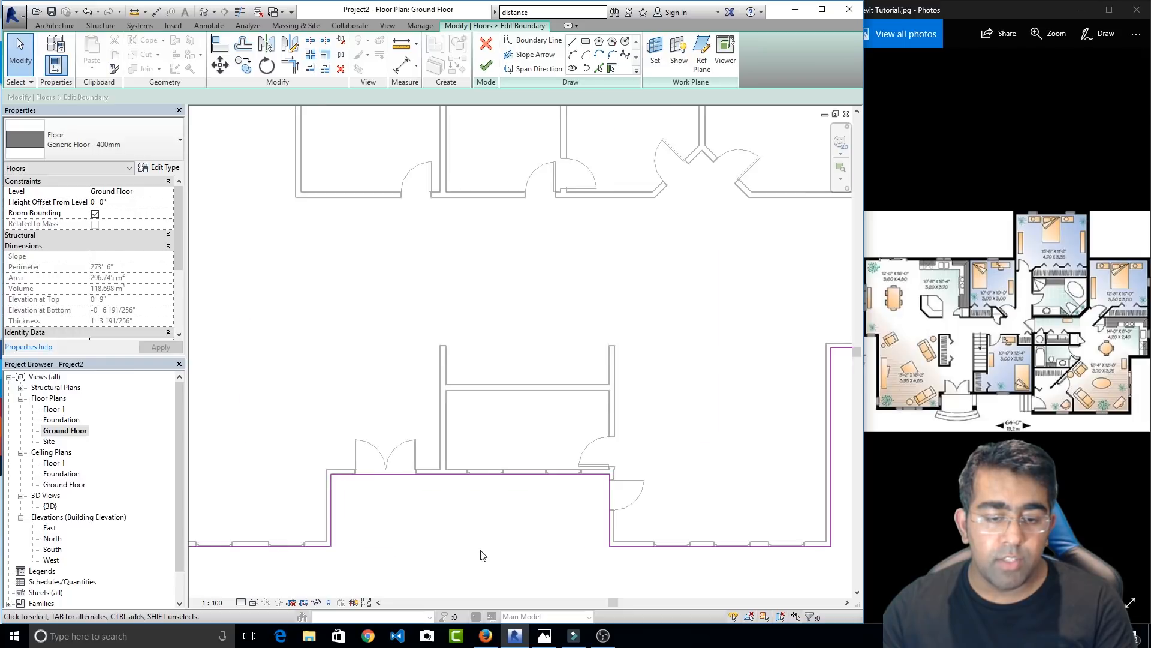
pyautogui.click(347, 421)
pyautogui.moveTo(458, 418)
pyautogui.mouseDown()
pyautogui.moveTo(423, 441)
pyautogui.moveTo(408, 539)
pyautogui.mouseUp()
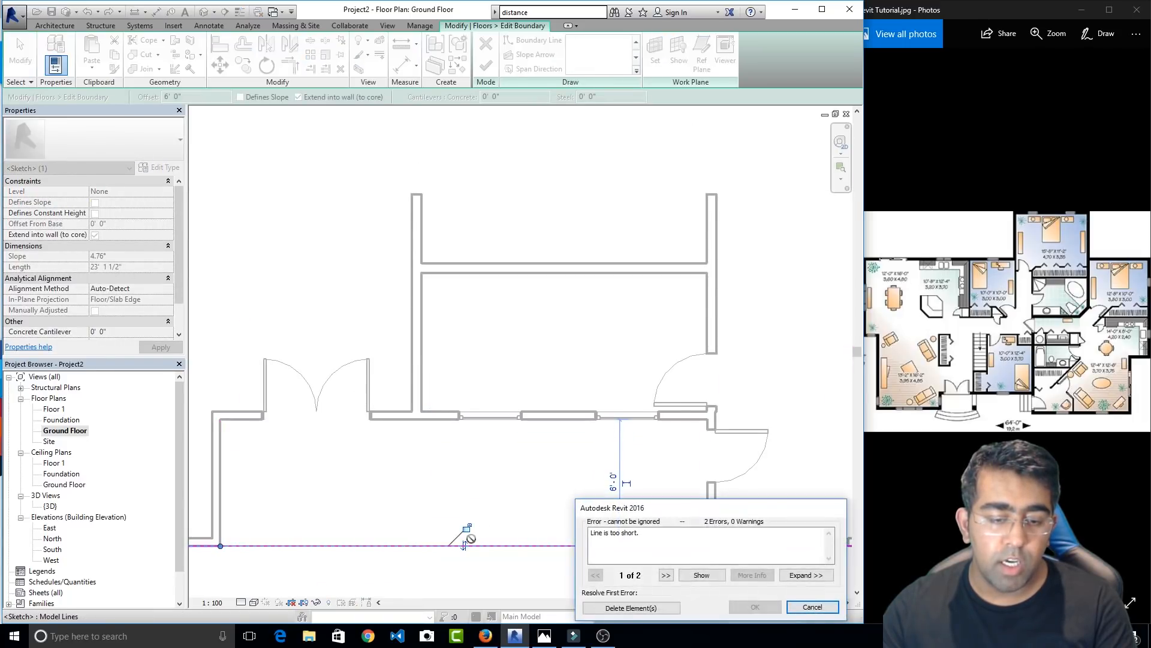
pyautogui.click(666, 609)
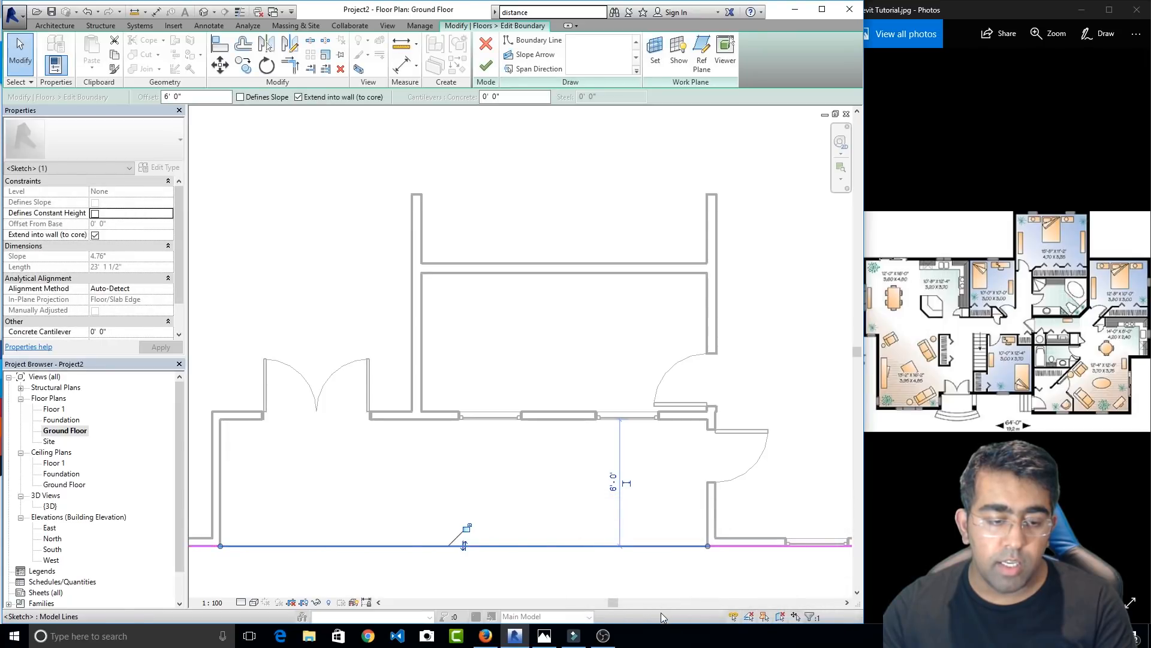
# Delete the floor boundary's front line across the entrance recess and the one along the left wing
pyautogui.click(599, 545)
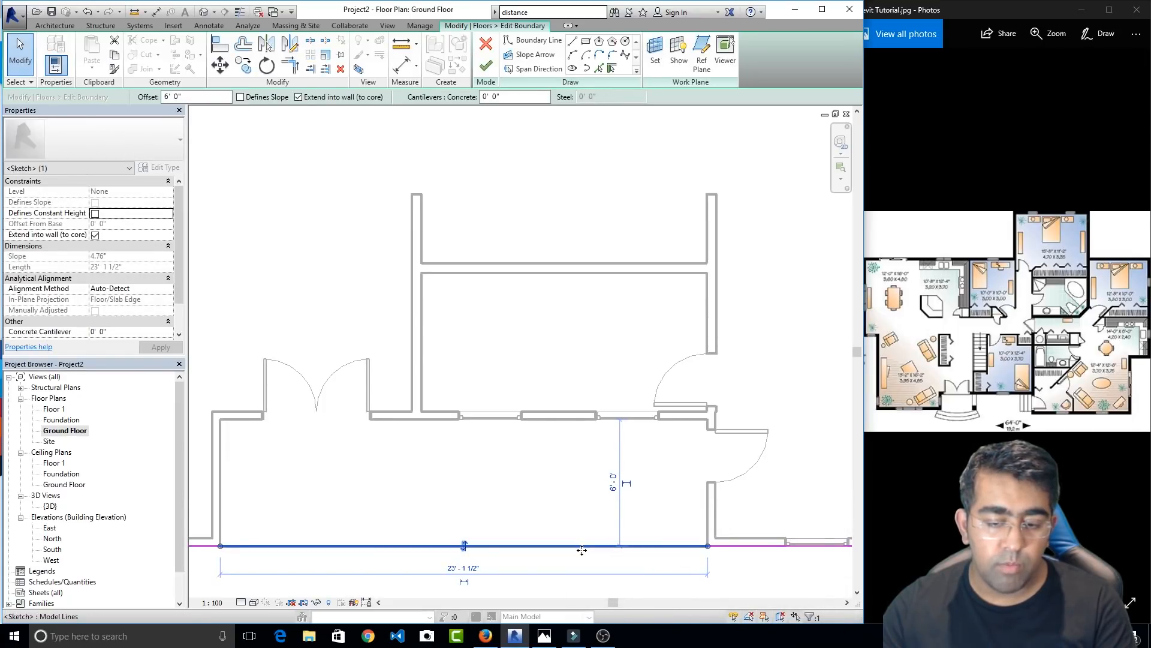
pyautogui.press('Delete')
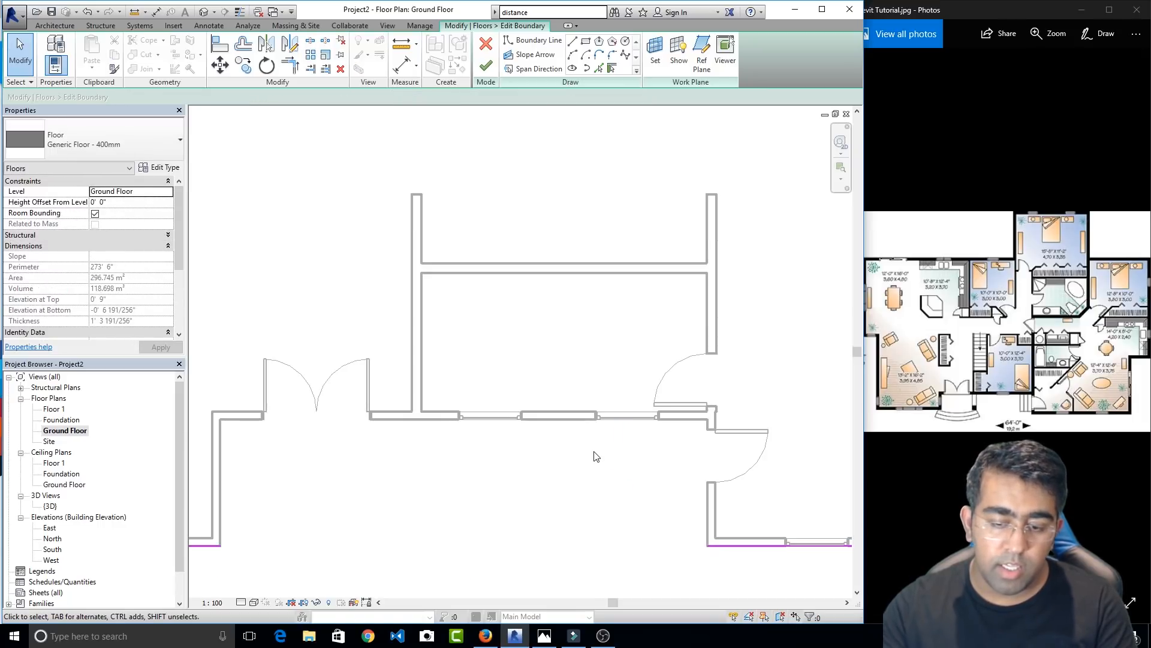
pyautogui.scroll(-3, 594, 453)
pyautogui.moveTo(319, 527); pyautogui.dragTo(540, 440, button='middle')
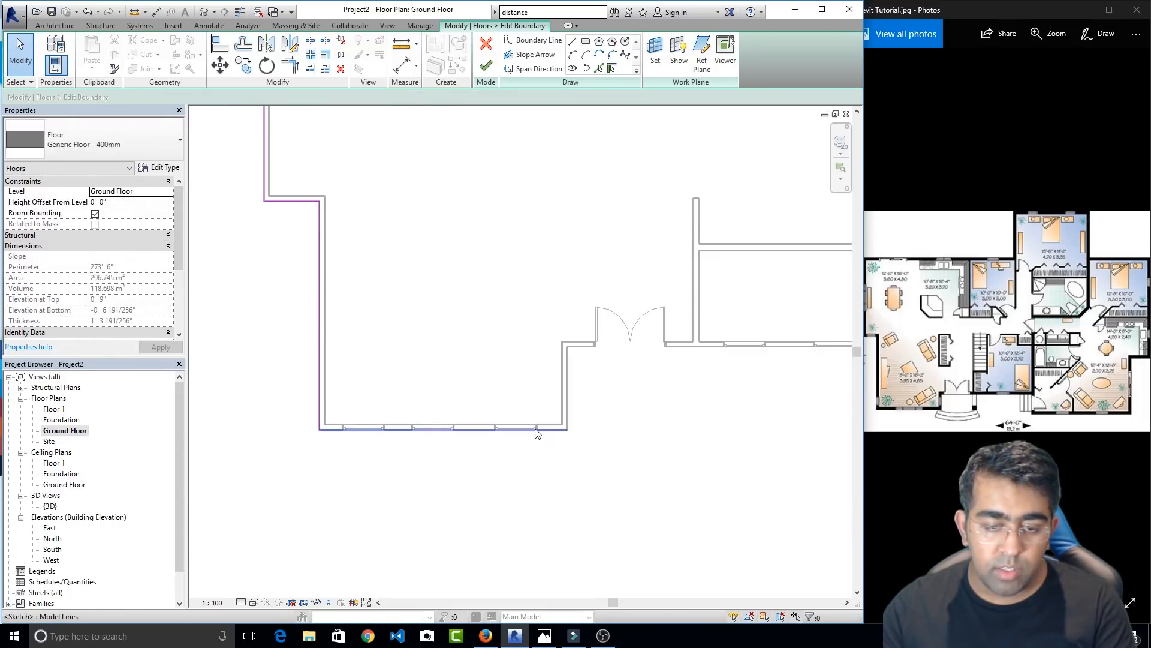
pyautogui.click(539, 430)
pyautogui.press('Delete')
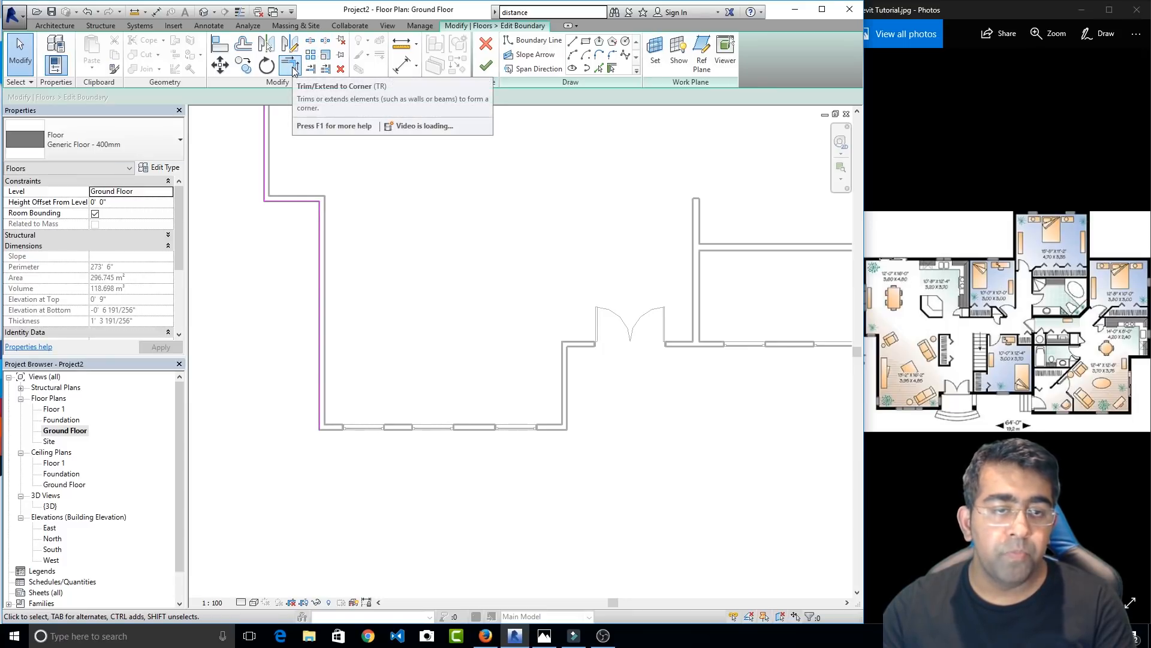
# Trim/extend the right wing's front boundary line and the left wing's outer side line to a corner, and finish the floor boundary
pyautogui.click(294, 69)
pyautogui.scroll(-1, 535, 431)
pyautogui.scroll(-1, 536, 431)
pyautogui.moveTo(536, 431); pyautogui.dragTo(430, 451, button='middle')
pyautogui.click(424, 430)
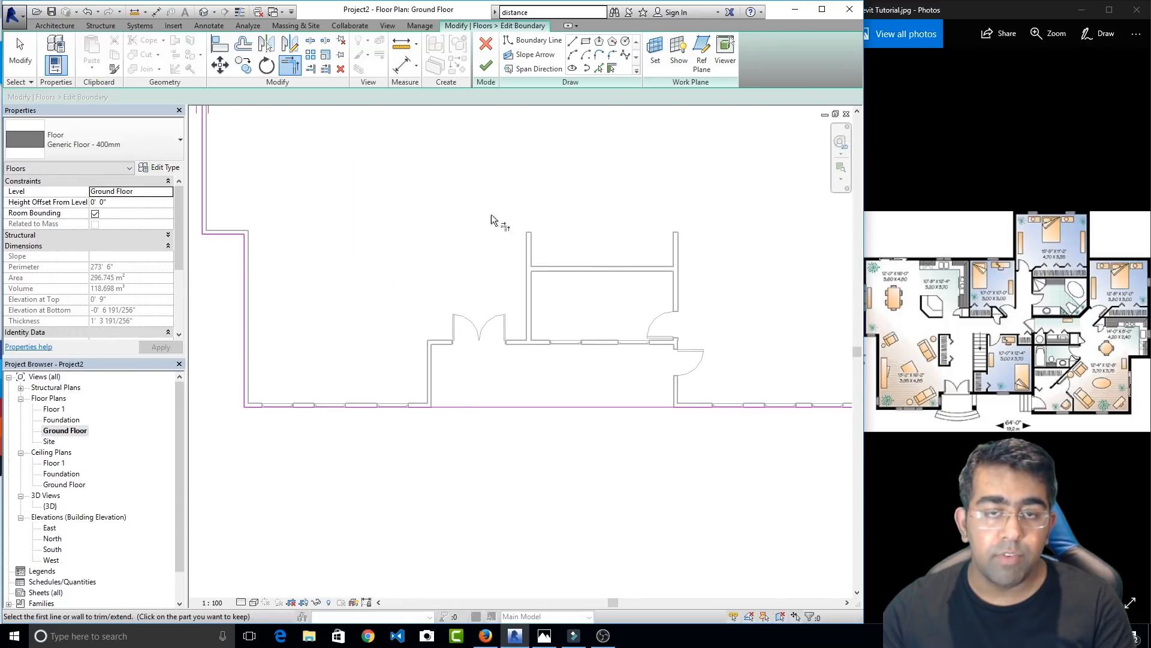
pyautogui.click(489, 71)
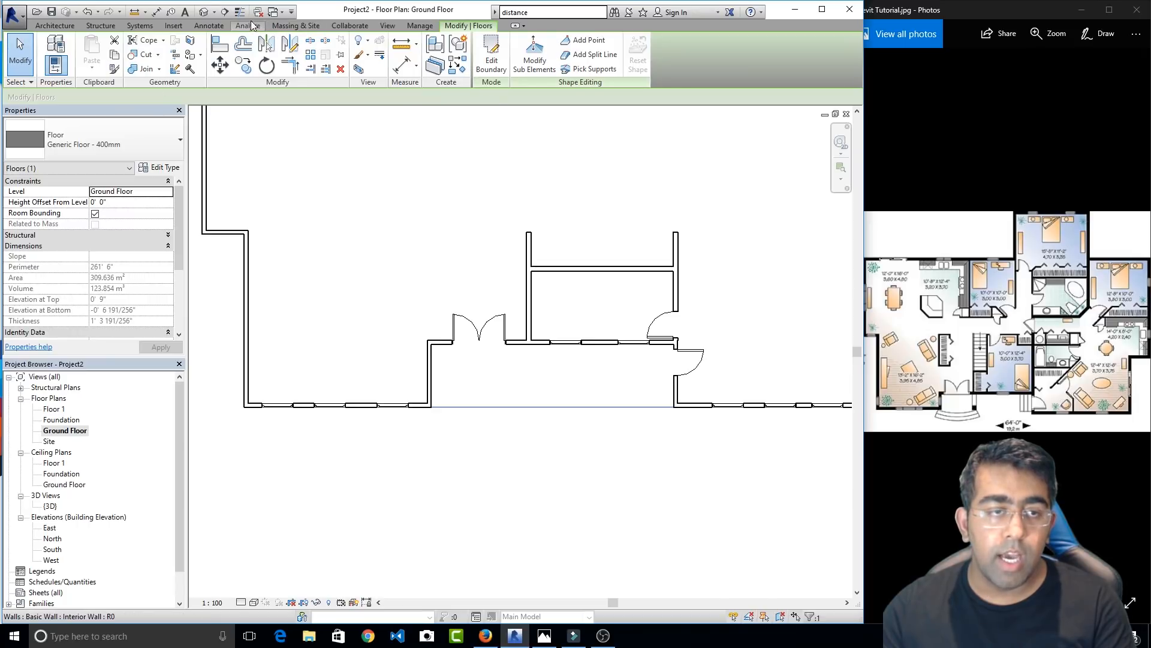
# Examine the floor across the front entrance recess in the default 3D view, up close and from above
pyautogui.click(202, 12)
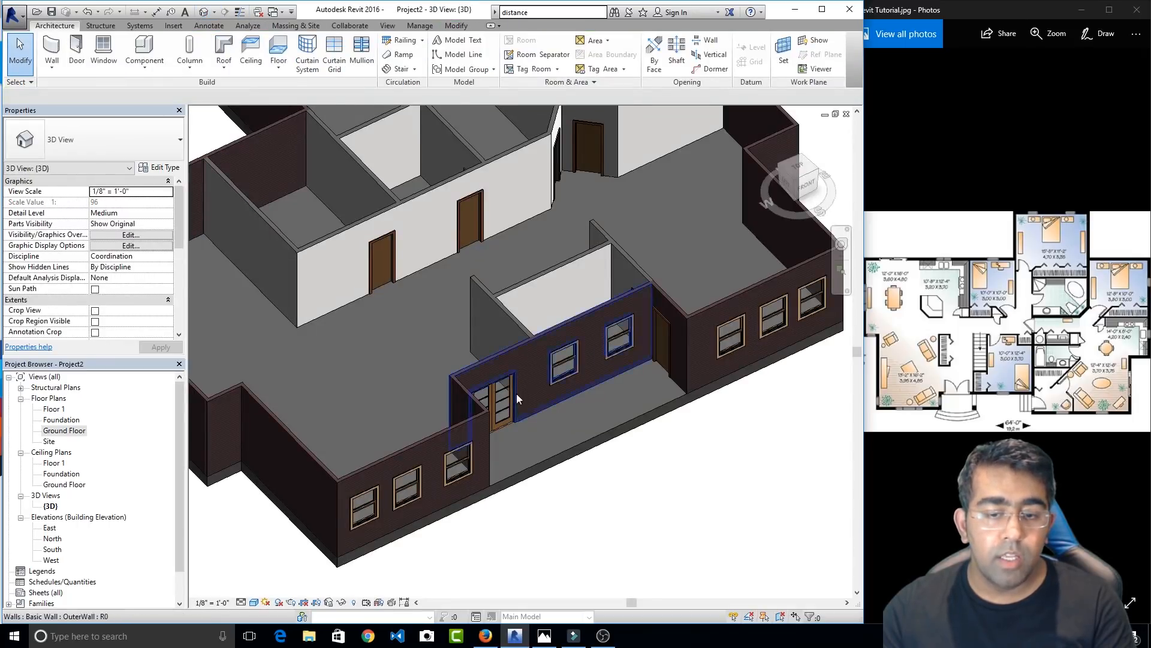
pyautogui.scroll(5, 622, 452)
pyautogui.keyDown('shift'); pyautogui.moveTo(627, 386); pyautogui.dragTo(639, 362, button='middle'); pyautogui.keyUp('shift')
pyautogui.scroll(-2, 540, 442)
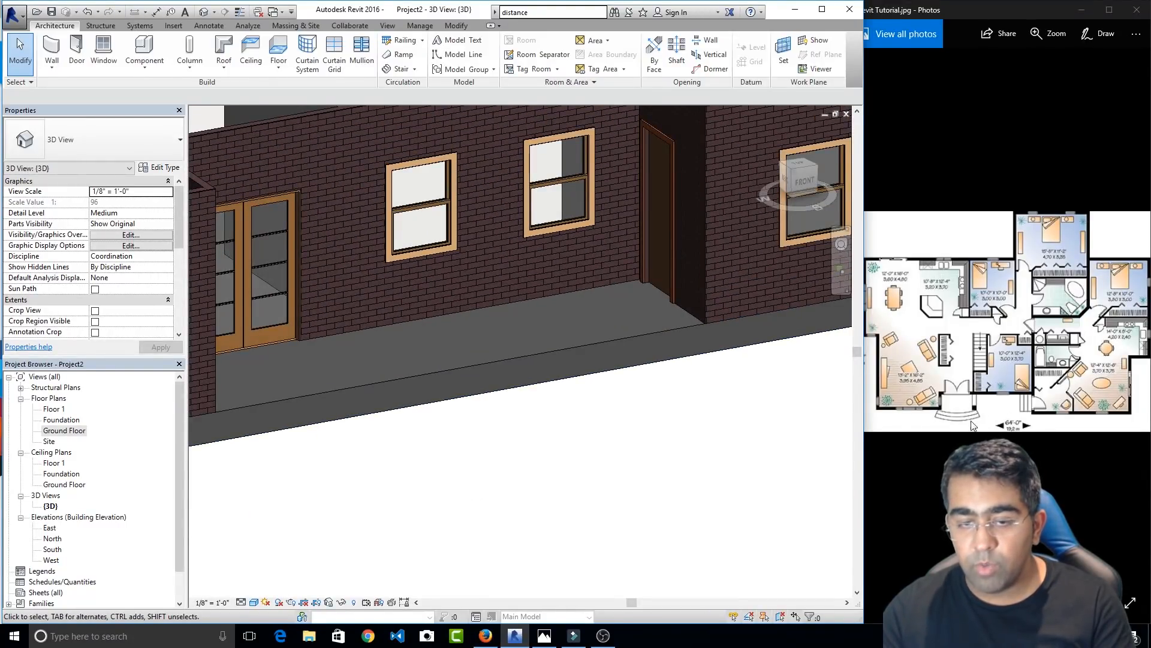
pyautogui.keyDown('shift'); pyautogui.moveTo(495, 391); pyautogui.dragTo(496, 512, button='middle'); pyautogui.keyUp('shift')
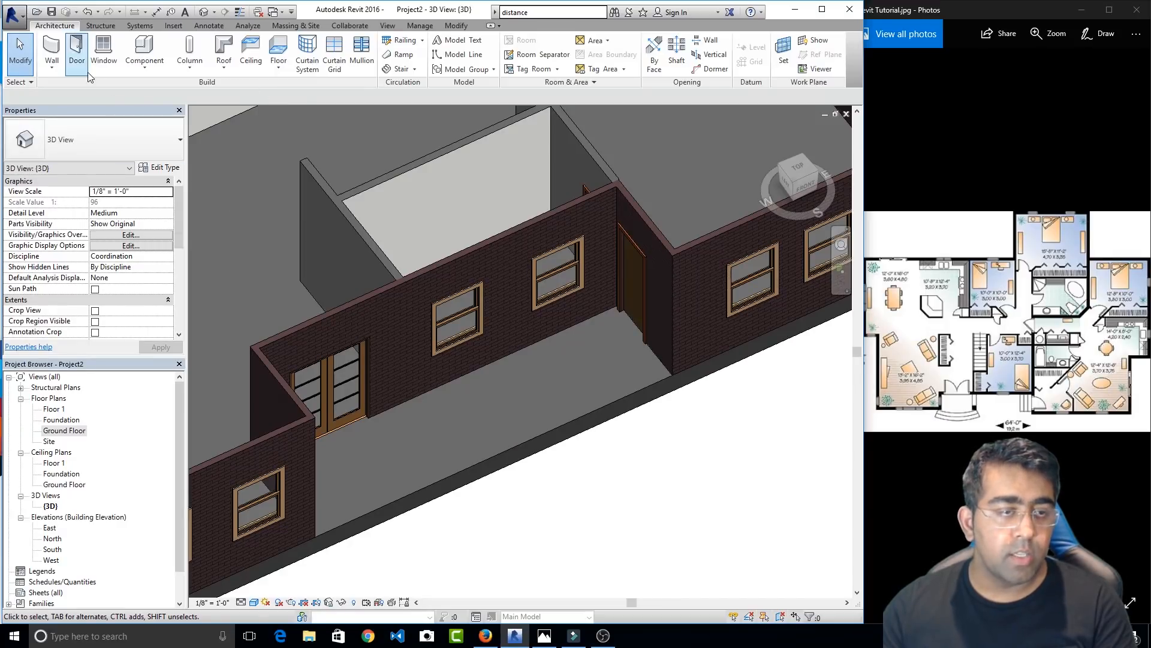
# Examine the whole house in 3D from the front and the front-left corner, including the rooms and the floor edge
pyautogui.click(106, 26)
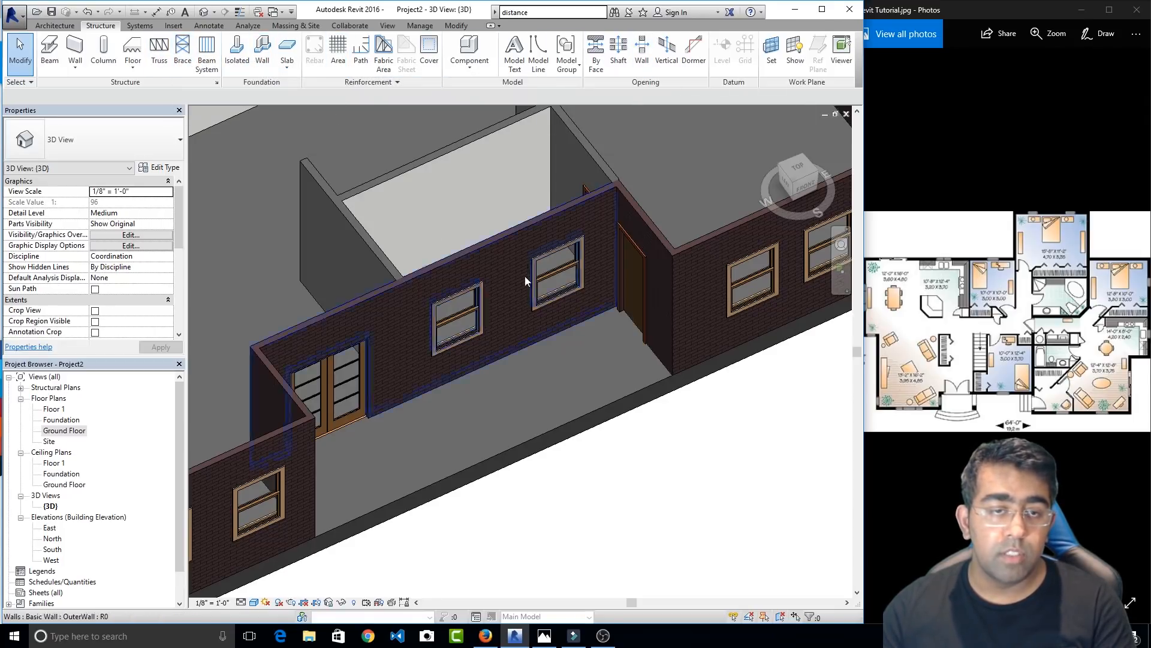
pyautogui.moveTo(527, 276); pyautogui.dragTo(588, 372, button='middle')
pyautogui.scroll(-1, 306, 252)
pyautogui.scroll(-1, 294, 200)
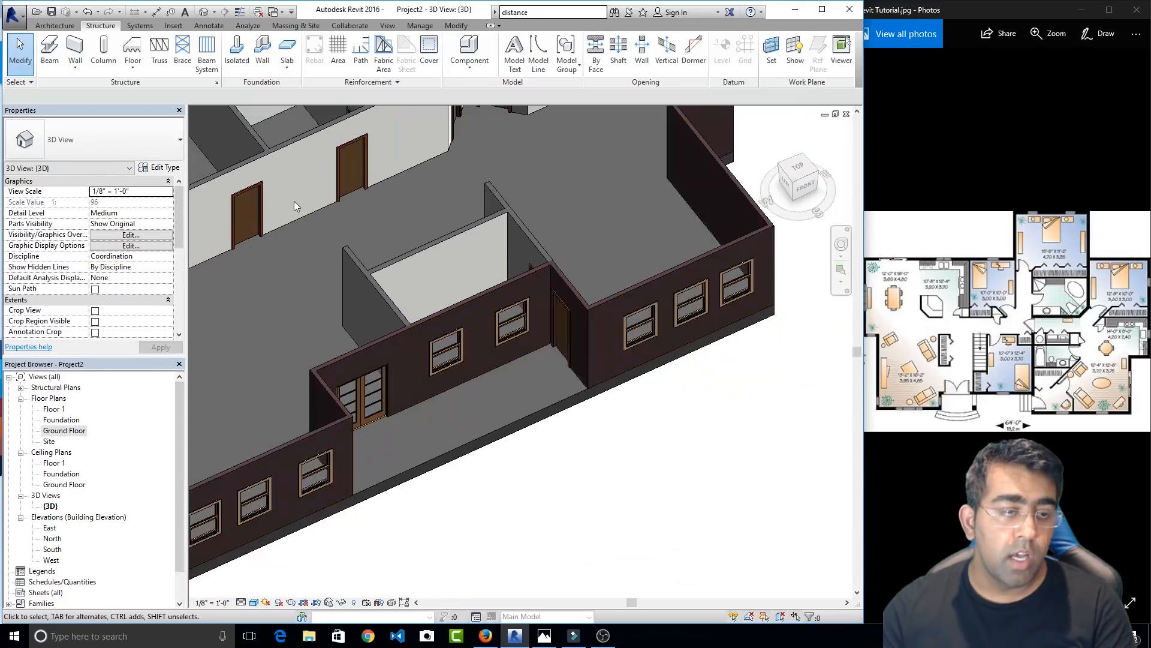
pyautogui.scroll(-1, 503, 234)
pyautogui.moveTo(509, 234); pyautogui.dragTo(616, 267, button='middle')
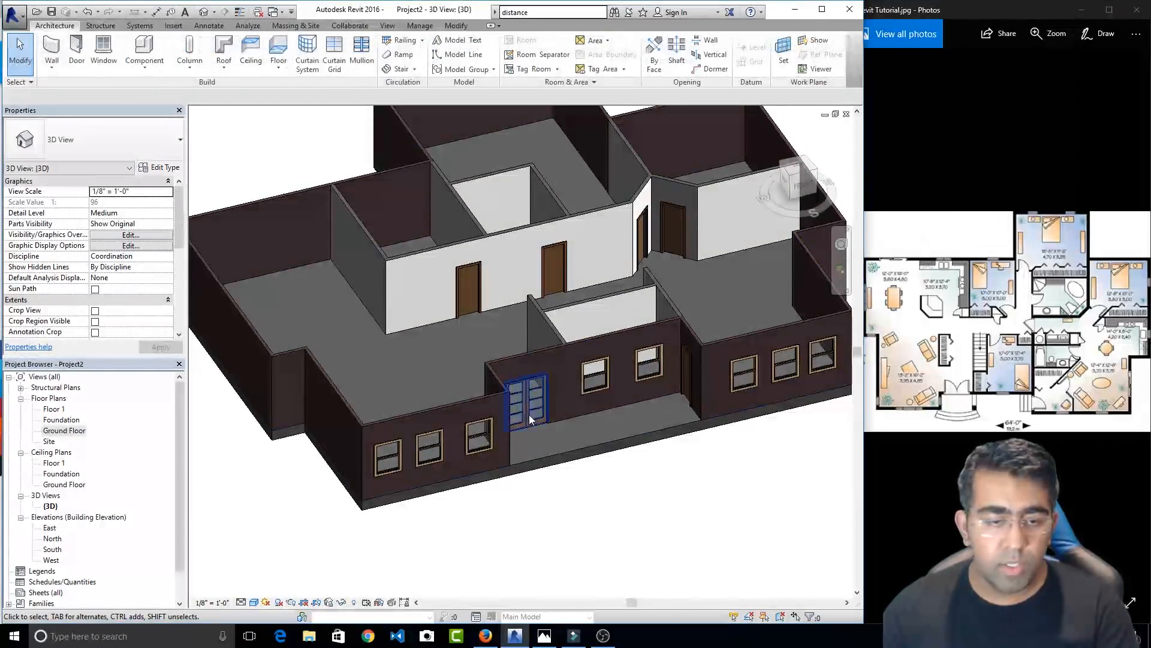
pyautogui.scroll(-1, 376, 331)
pyautogui.moveTo(518, 293); pyautogui.dragTo(511, 324, button='middle')
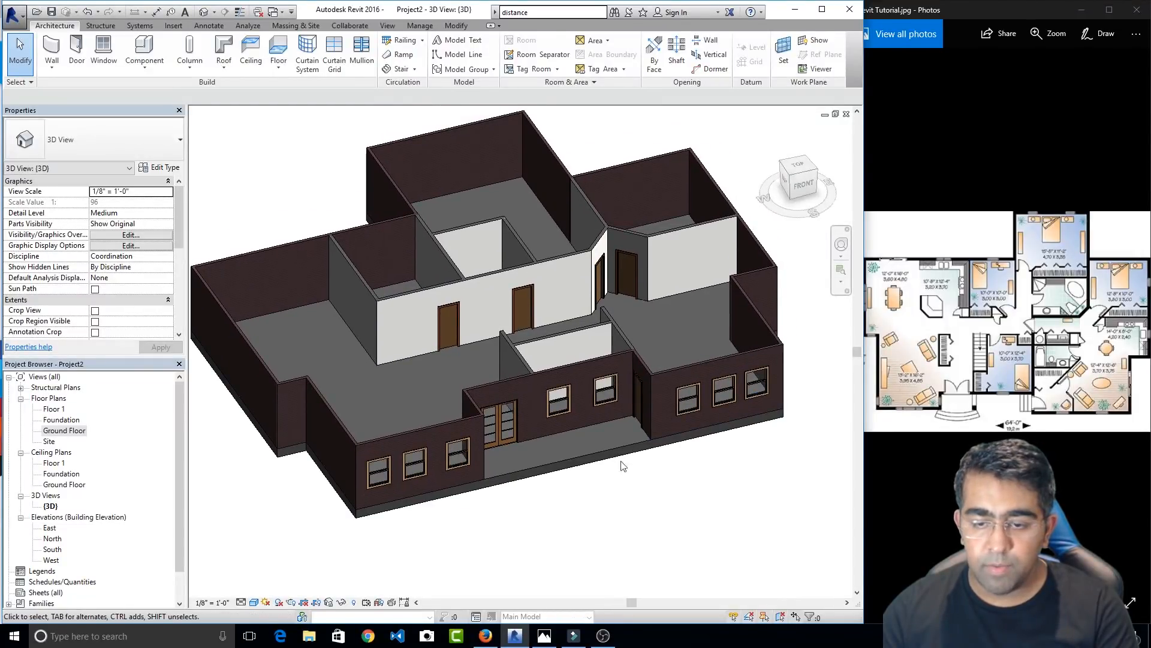
pyautogui.scroll(1, 398, 370)
pyautogui.scroll(-1, 413, 362)
pyautogui.keyDown('shift'); pyautogui.moveTo(458, 367); pyautogui.dragTo(529, 383, button='middle'); pyautogui.keyUp('shift')
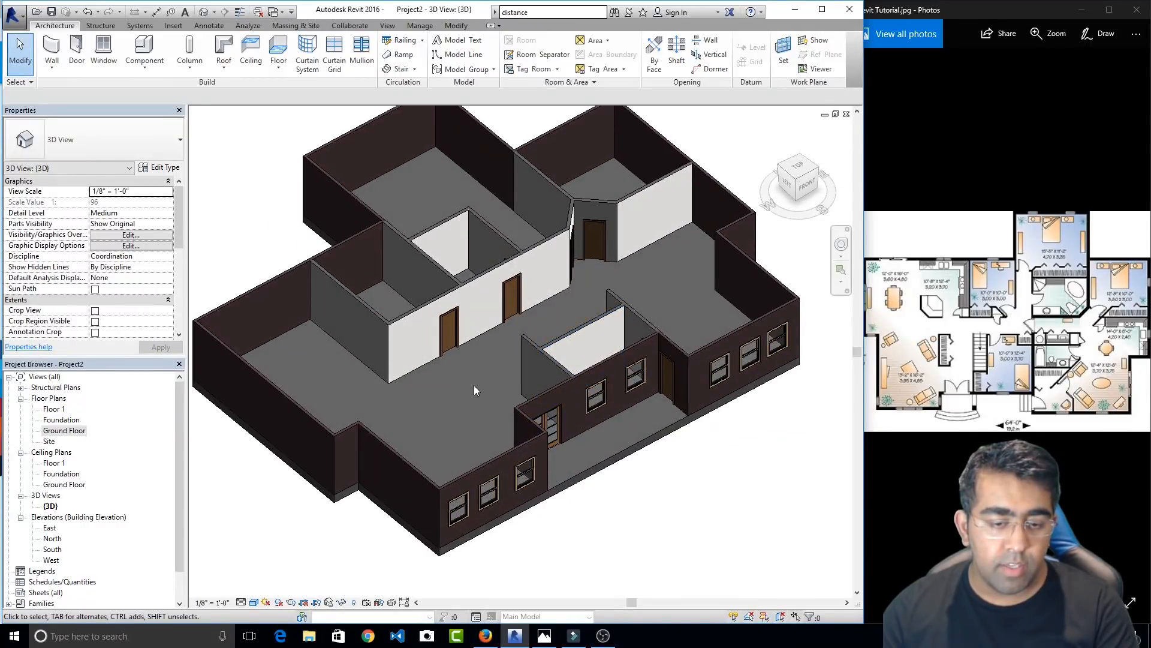
# Set the structure layer material of the Generic Floor - 400mm type to Ceiling Tile 600 x 600
pyautogui.click(596, 473)
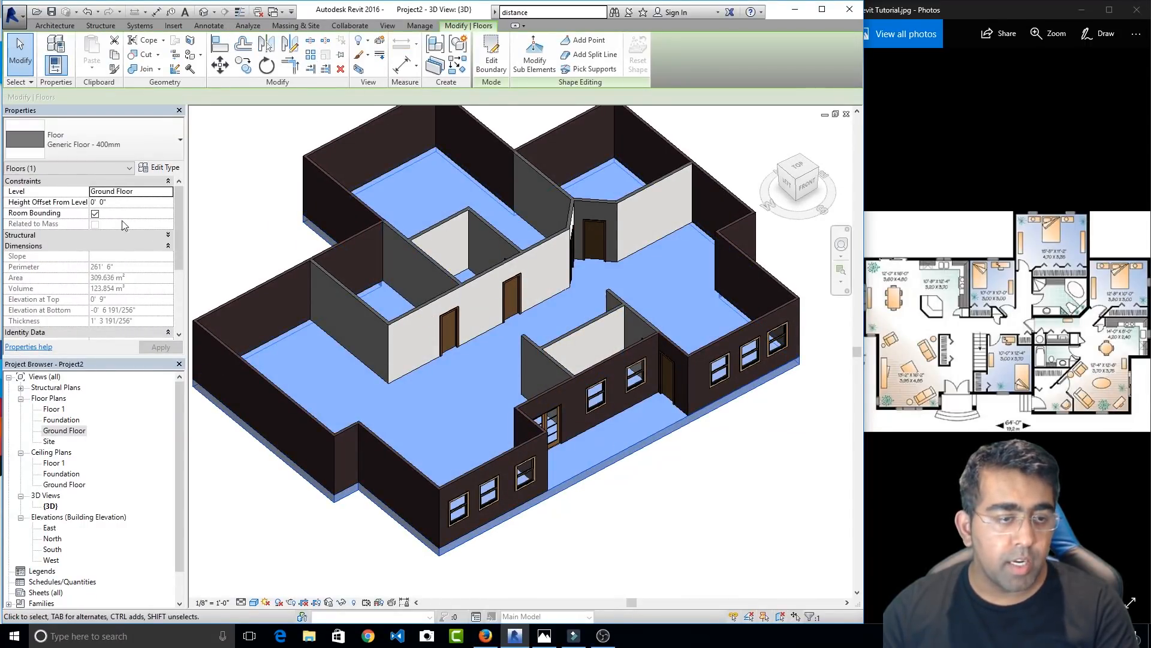
pyautogui.click(158, 168)
pyautogui.click(731, 258)
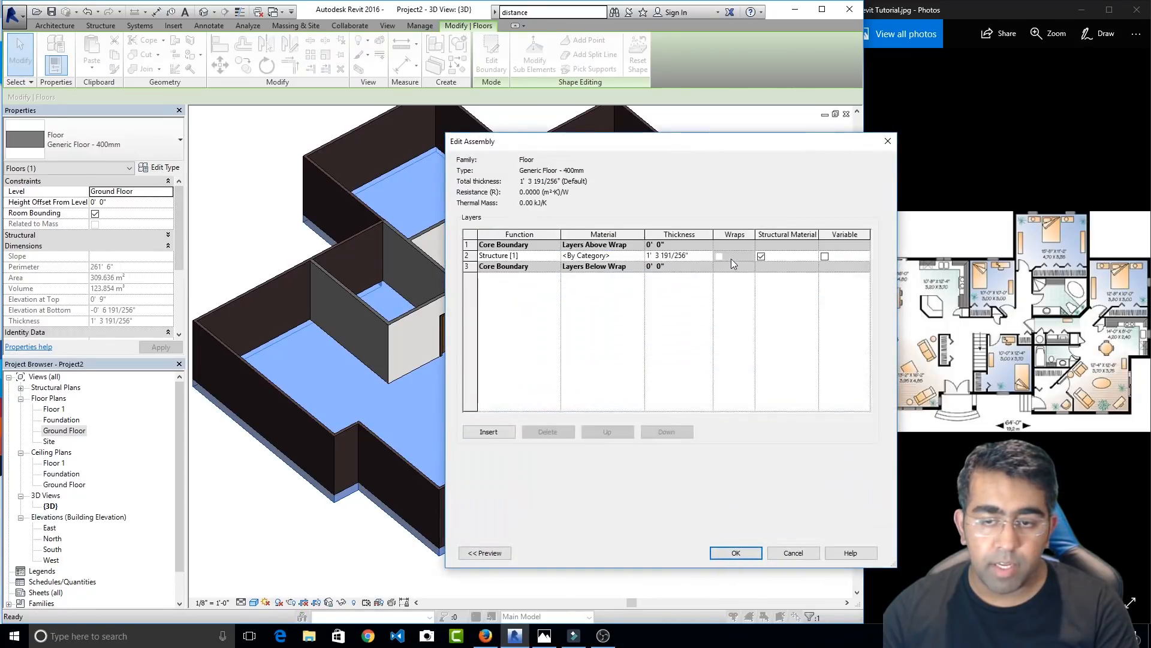
pyautogui.click(591, 257)
pyautogui.click(640, 255)
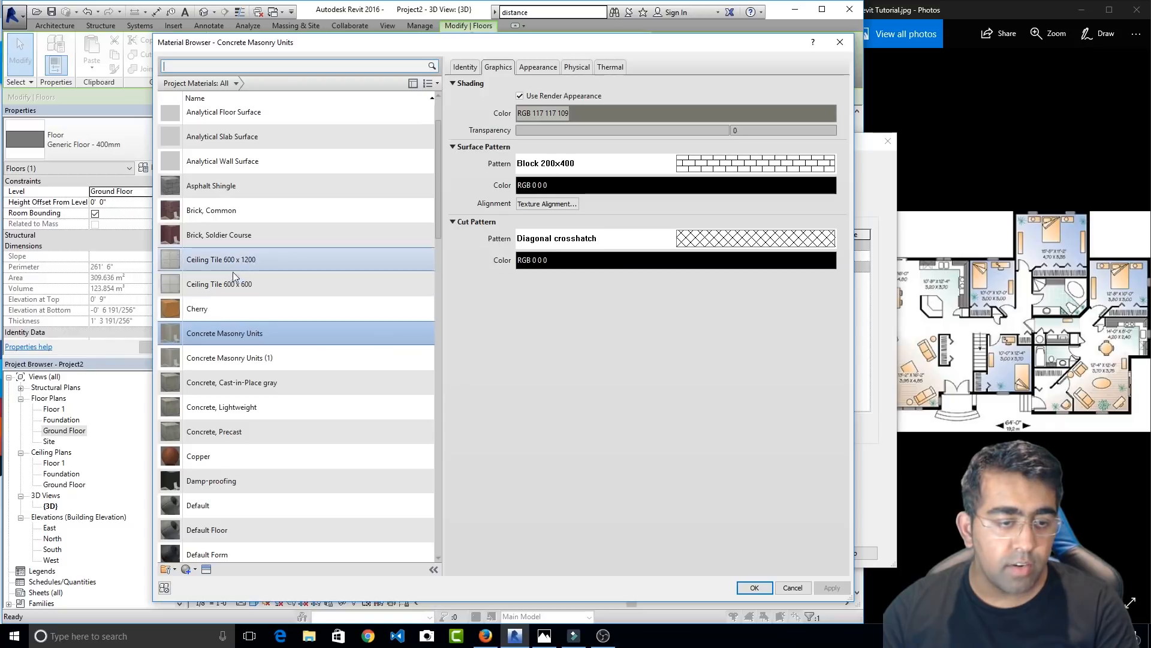
pyautogui.click(214, 286)
pyautogui.click(754, 587)
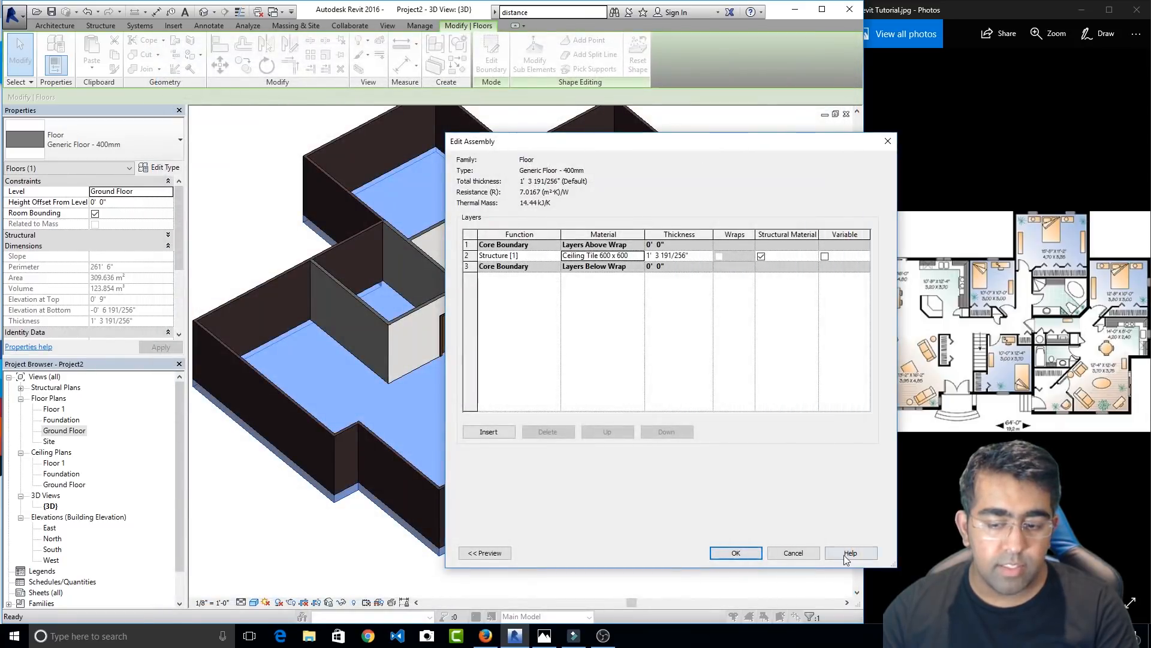
pyautogui.click(744, 554)
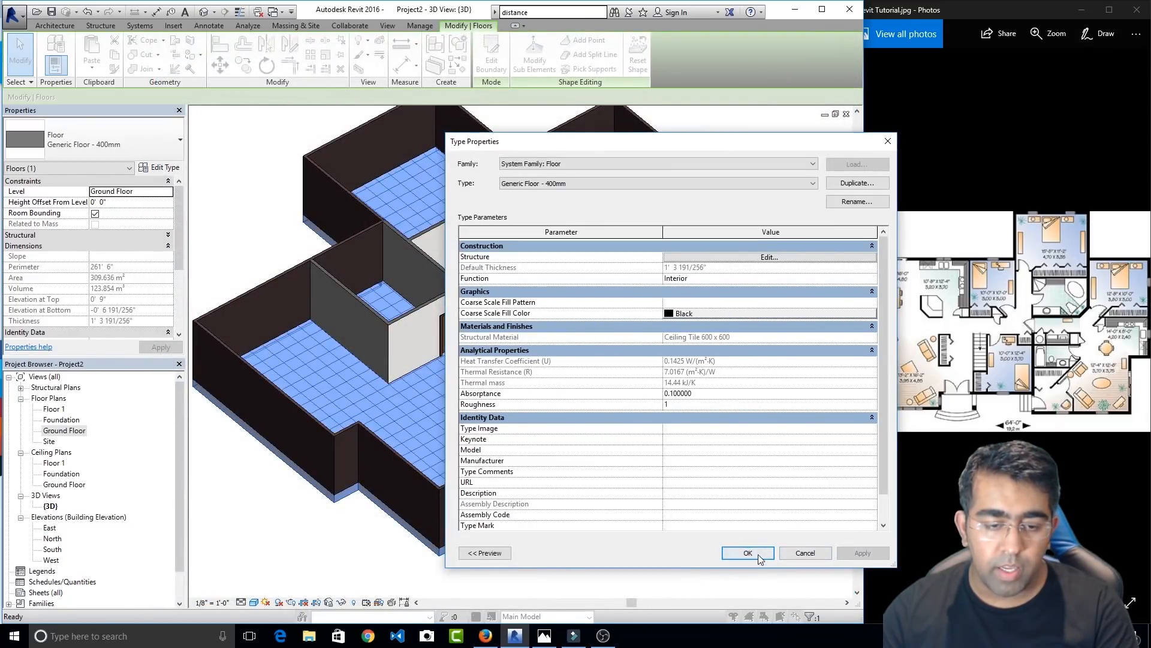
pyautogui.click(758, 554)
pyautogui.press('Escape')
# Set the 3D view's visual style to Realistic and inspect the tiled floor in the entrance recess
pyautogui.scroll(5, 570, 423)
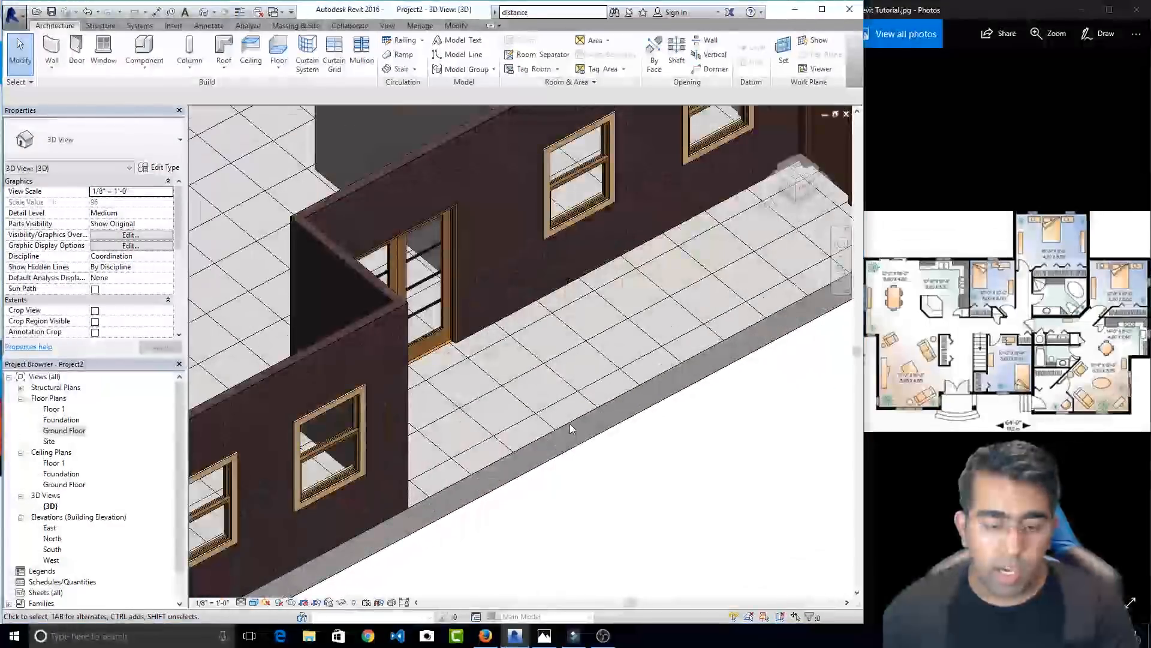
pyautogui.click(253, 602)
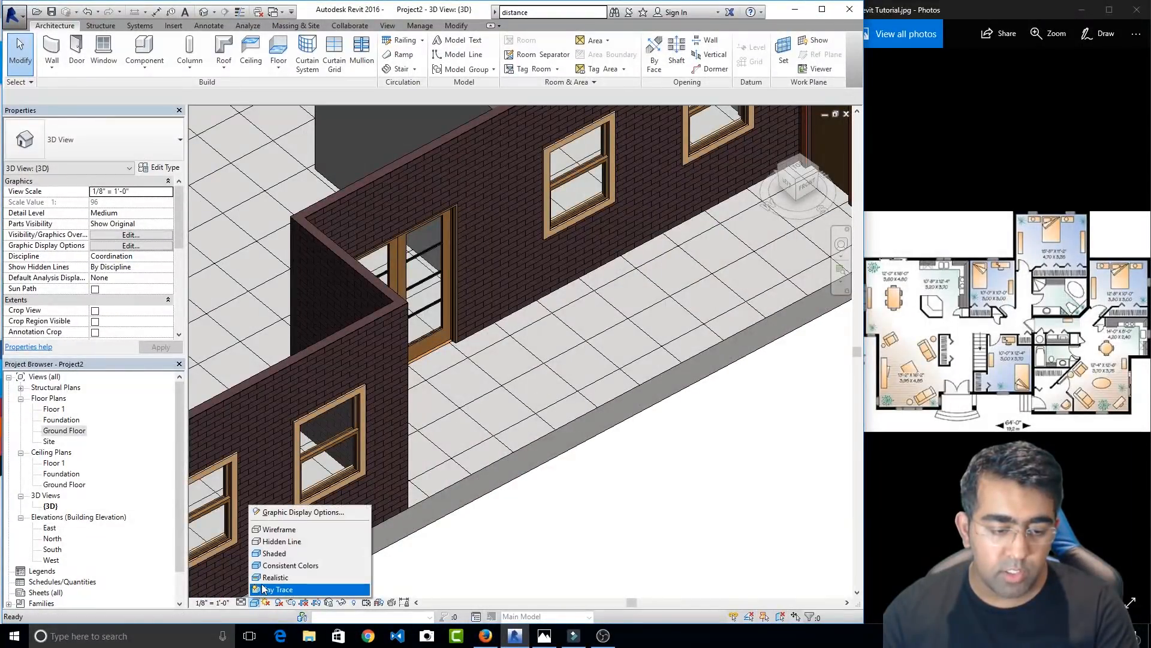
pyautogui.click(272, 579)
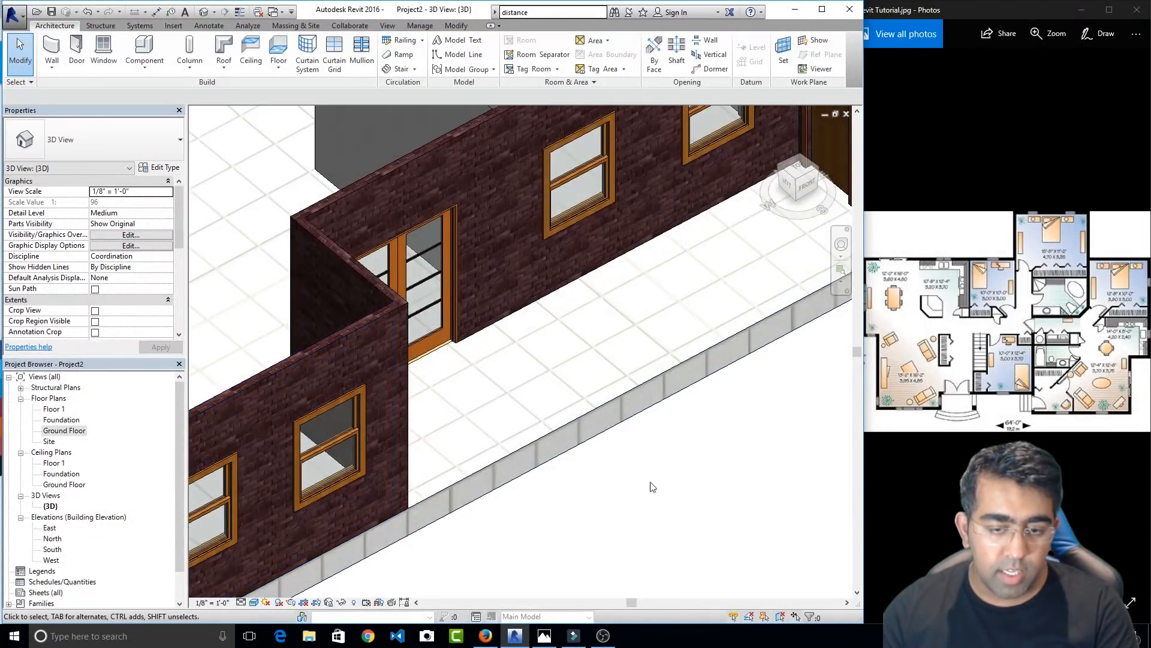
pyautogui.moveTo(717, 434); pyautogui.dragTo(490, 531, button='middle')
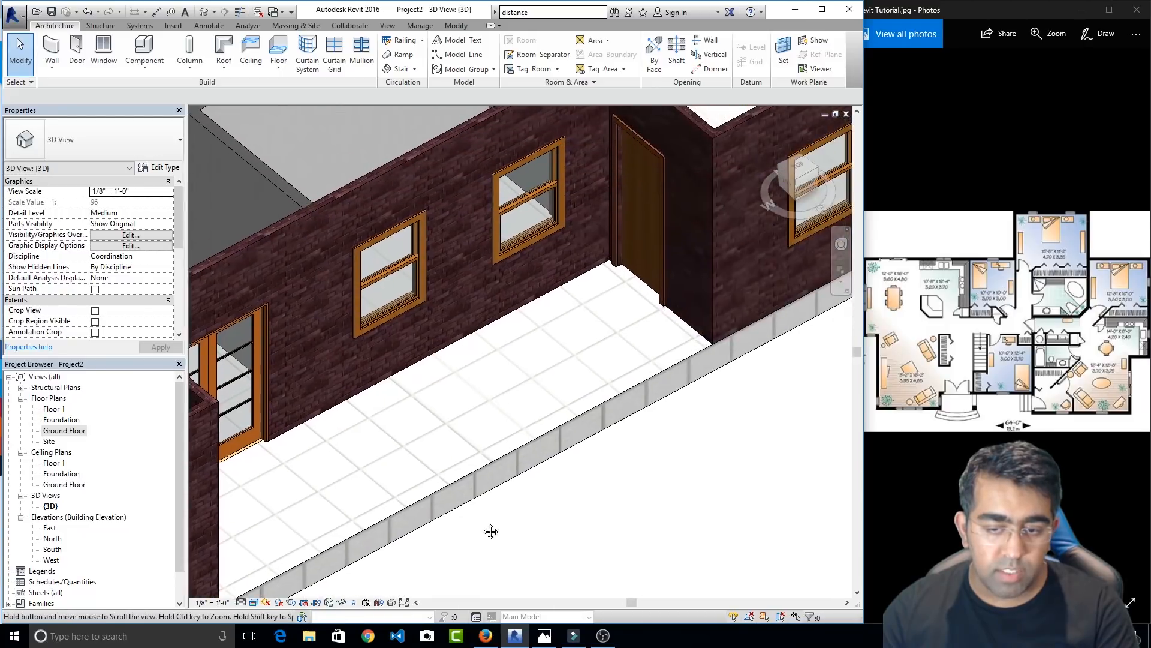
# Set the thickness of the floor type's structure layer to 0' 9" and check the slab edge around the house
pyautogui.click(499, 452)
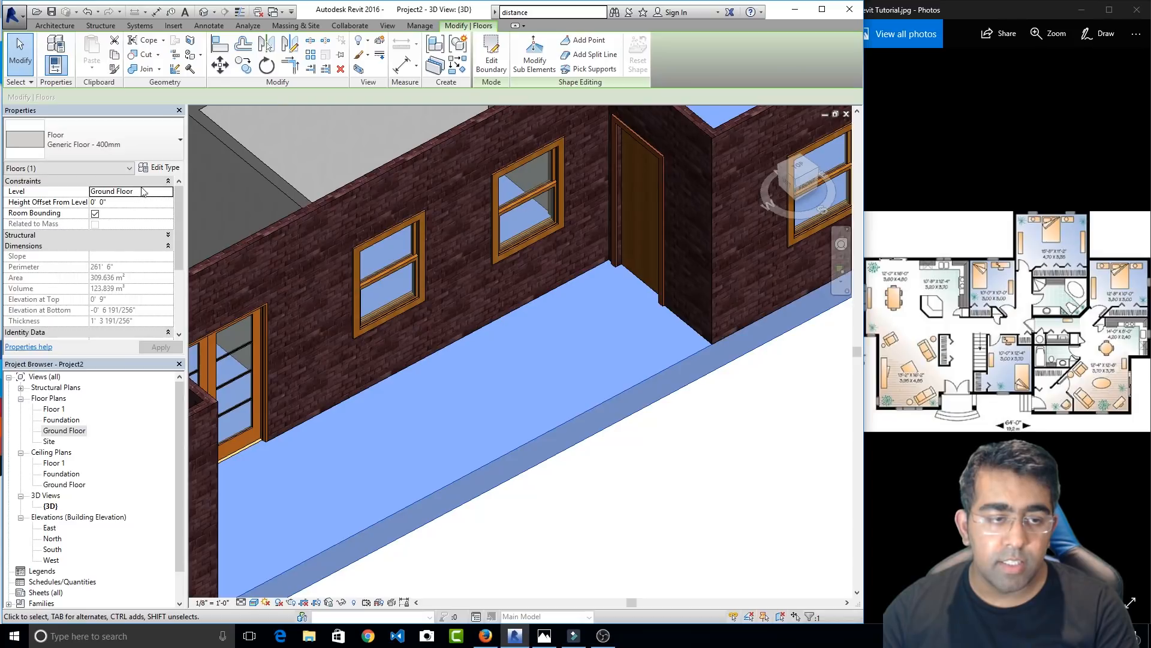
pyautogui.click(166, 168)
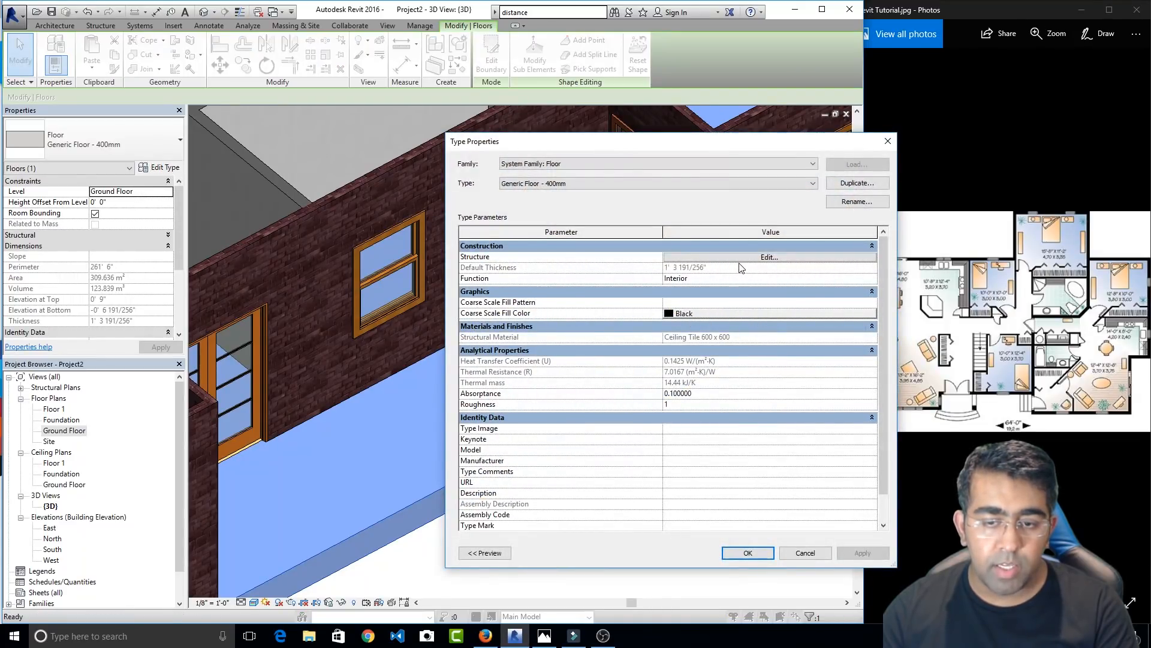
pyautogui.click(767, 257)
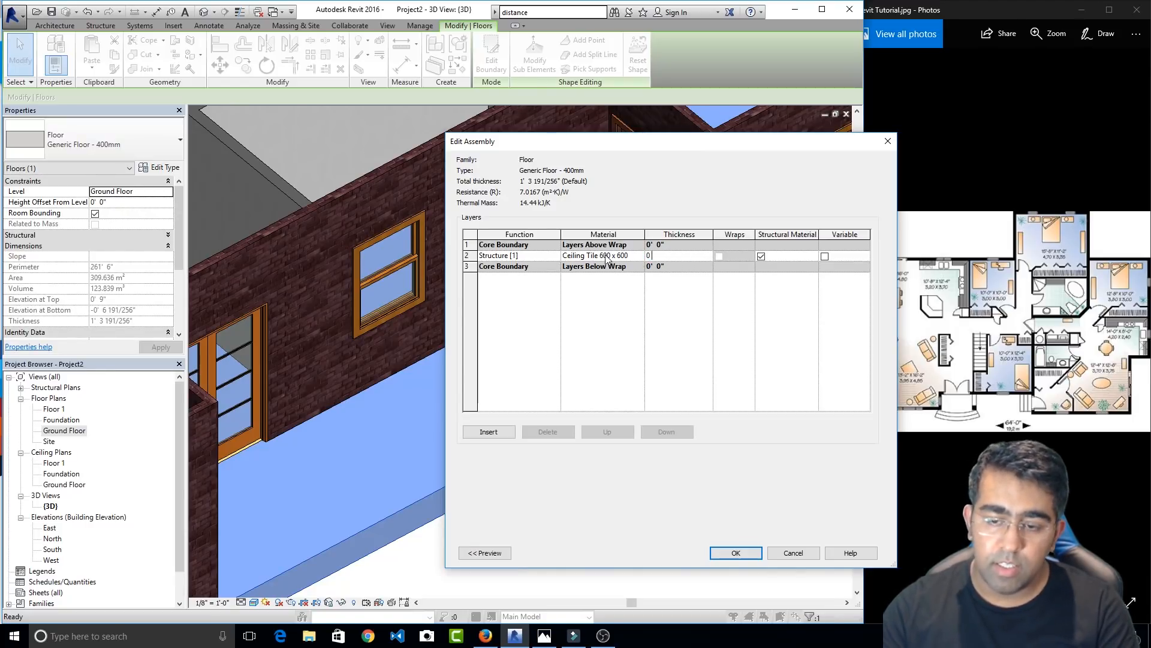
pyautogui.click(734, 553)
pyautogui.click(859, 554)
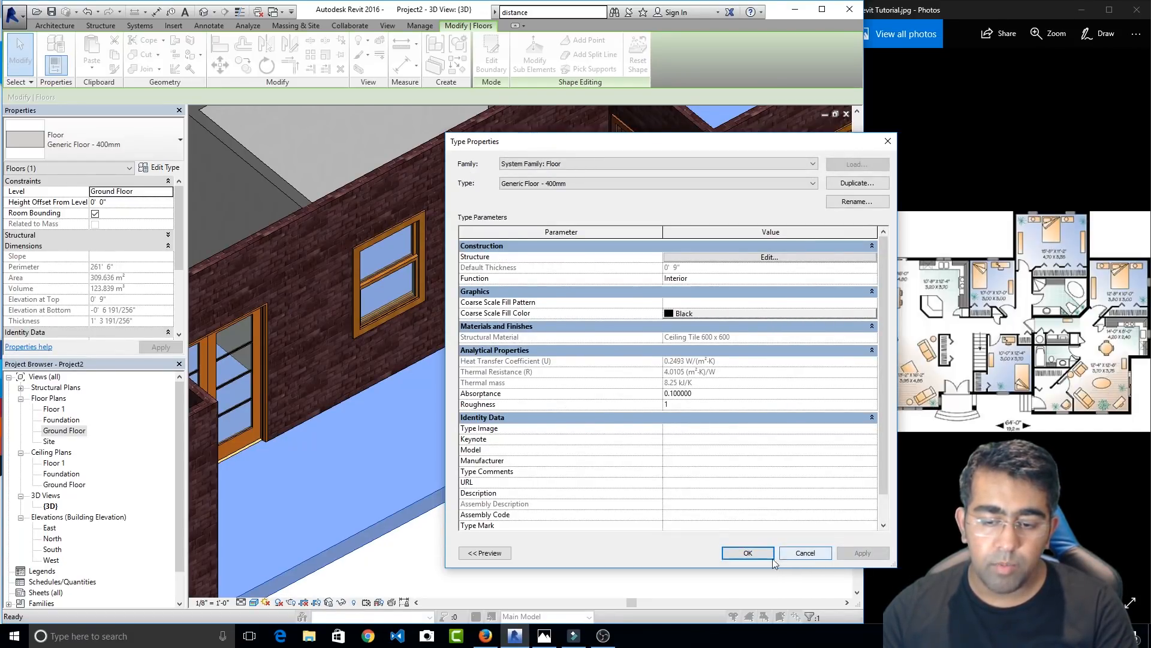
pyautogui.click(754, 556)
pyautogui.click(629, 546)
pyautogui.scroll(-1, 656, 442)
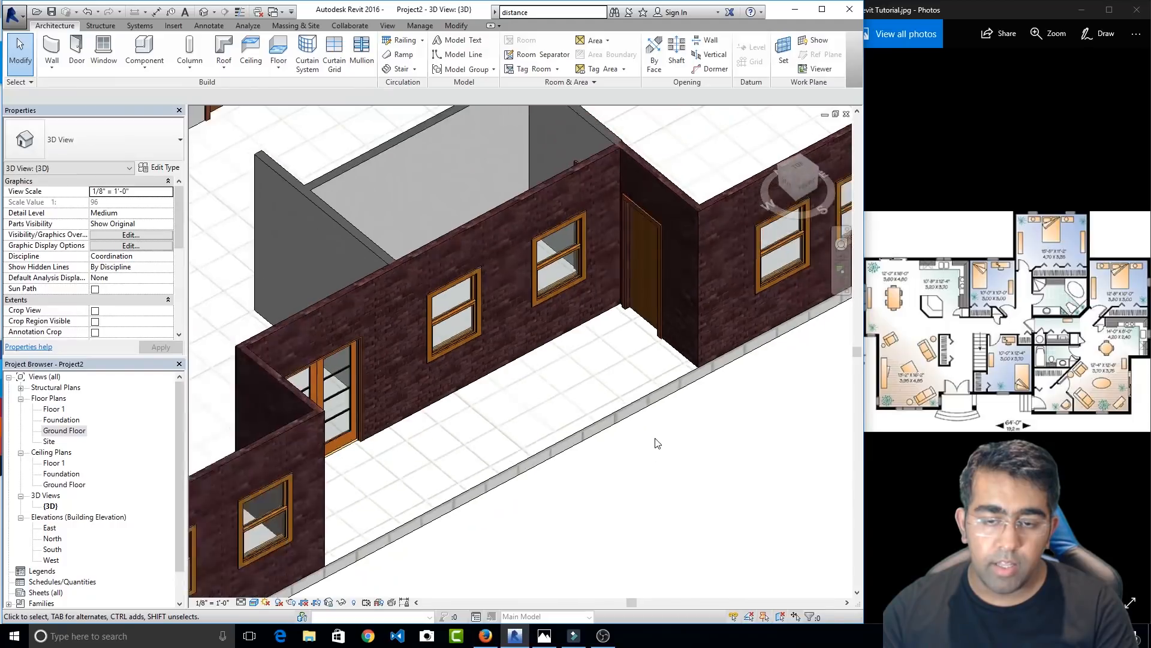
pyautogui.scroll(-1, 499, 411)
pyautogui.moveTo(499, 411); pyautogui.dragTo(396, 341, button='middle')
pyautogui.scroll(-1, 577, 404)
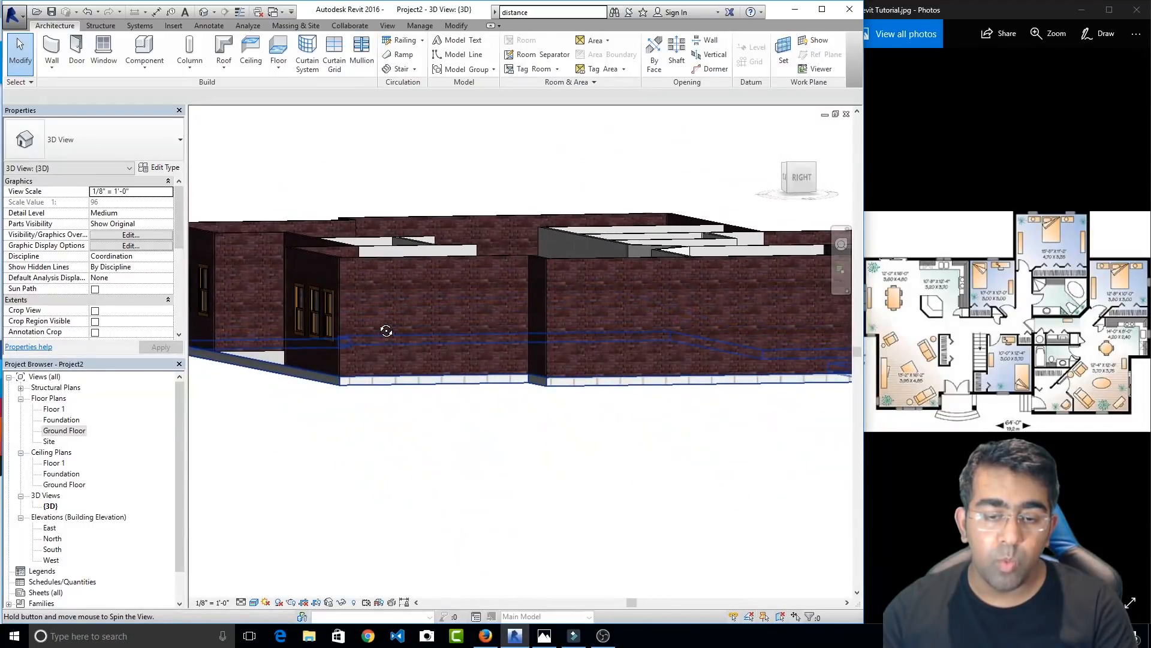
pyautogui.keyDown('shift'); pyautogui.moveTo(386, 331); pyautogui.dragTo(626, 446, button='middle'); pyautogui.keyUp('shift')
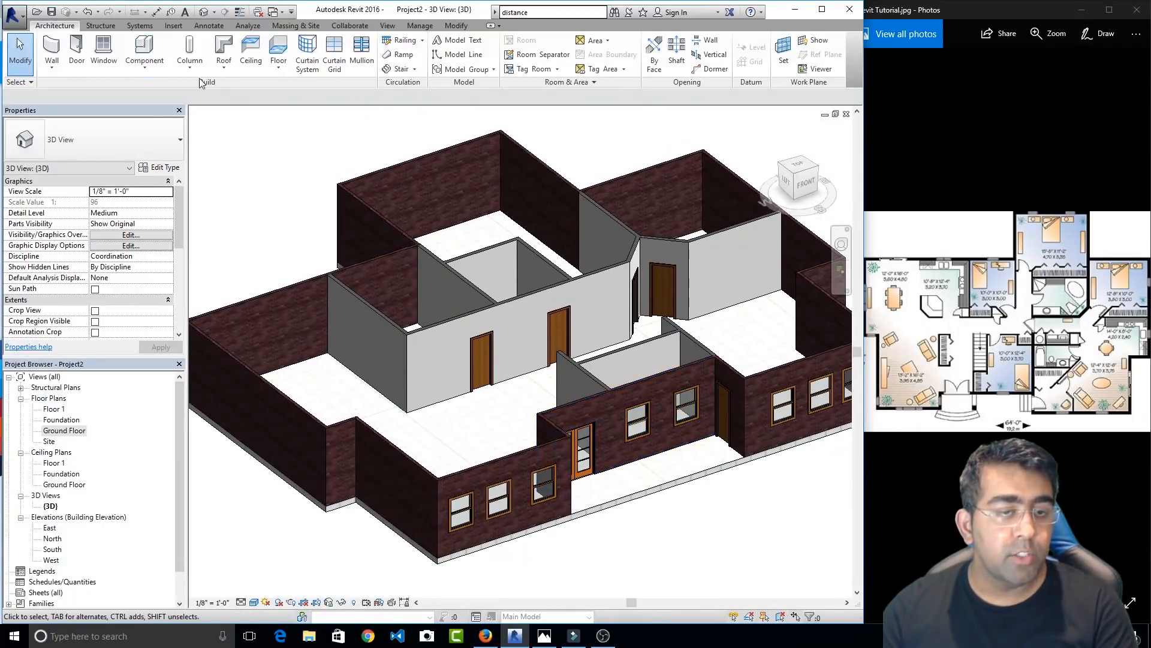
# Temporarily hide the floor element in the Ground Floor plan
pyautogui.doubleClick(66, 431)
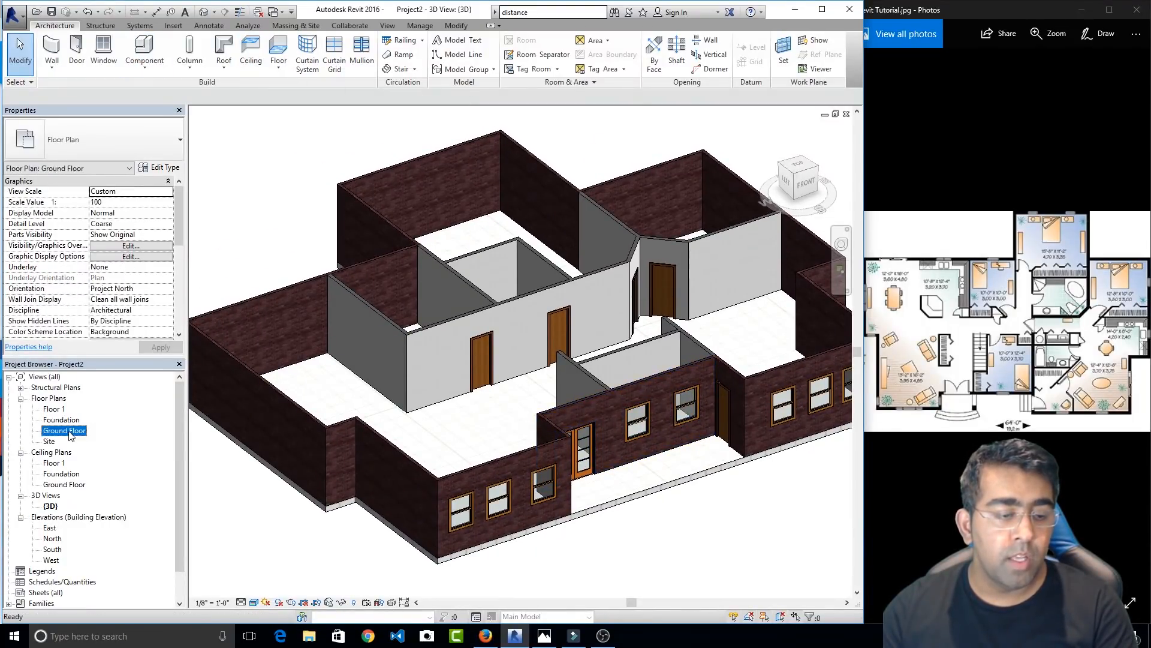
pyautogui.scroll(-5, 507, 435)
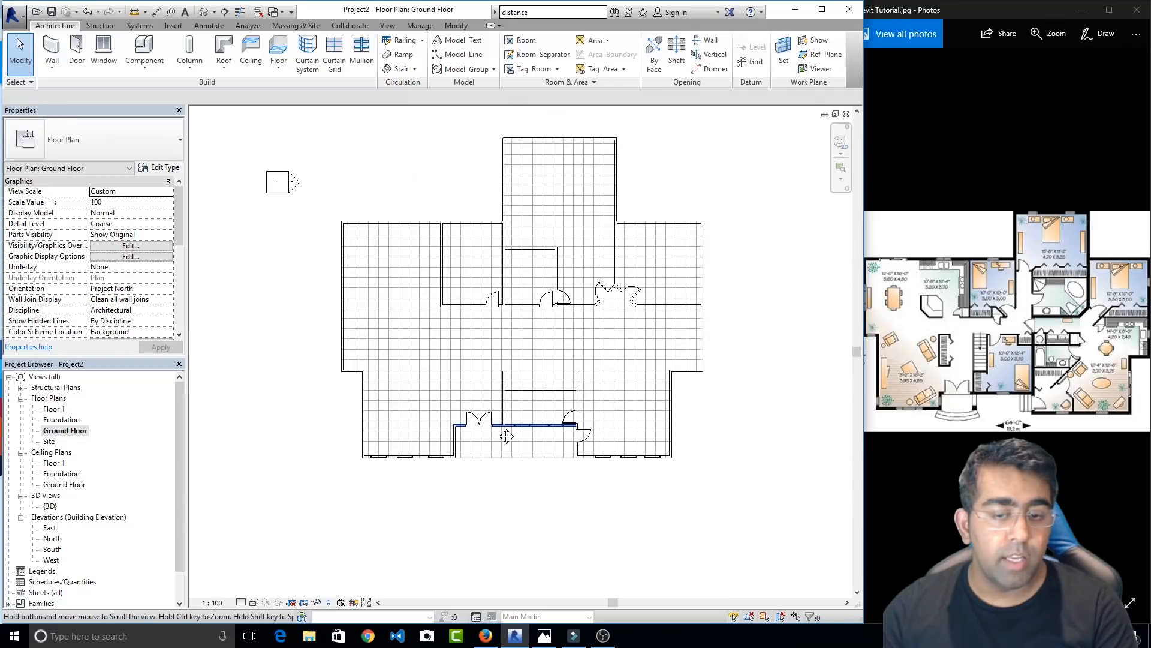
pyautogui.click(454, 359)
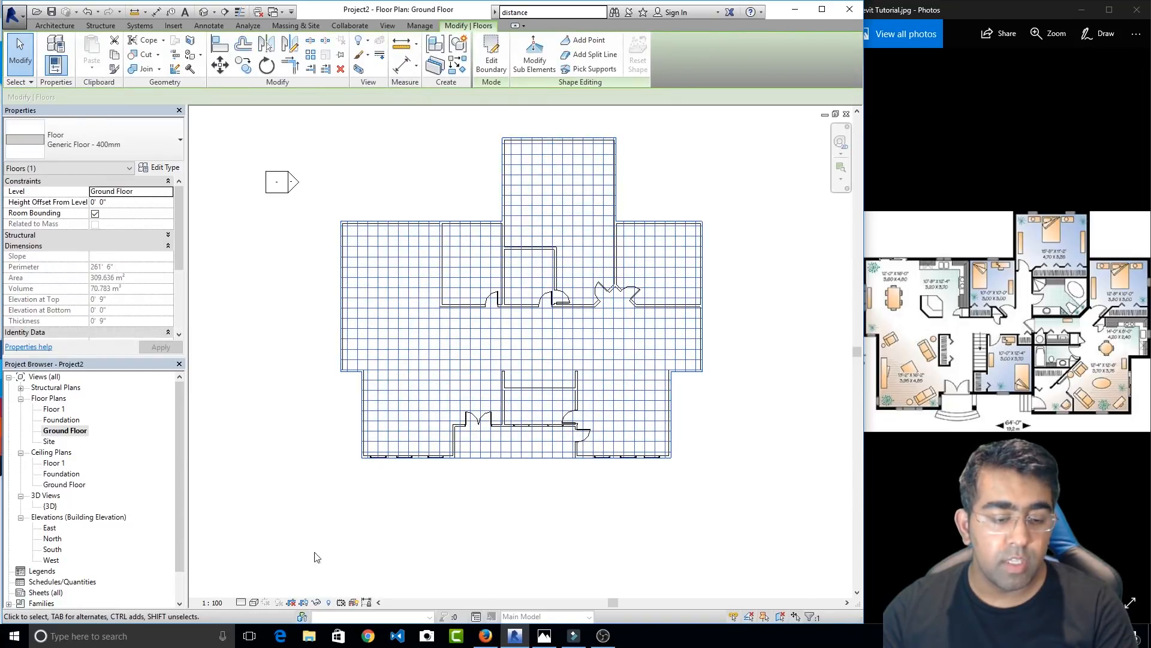
pyautogui.click(316, 603)
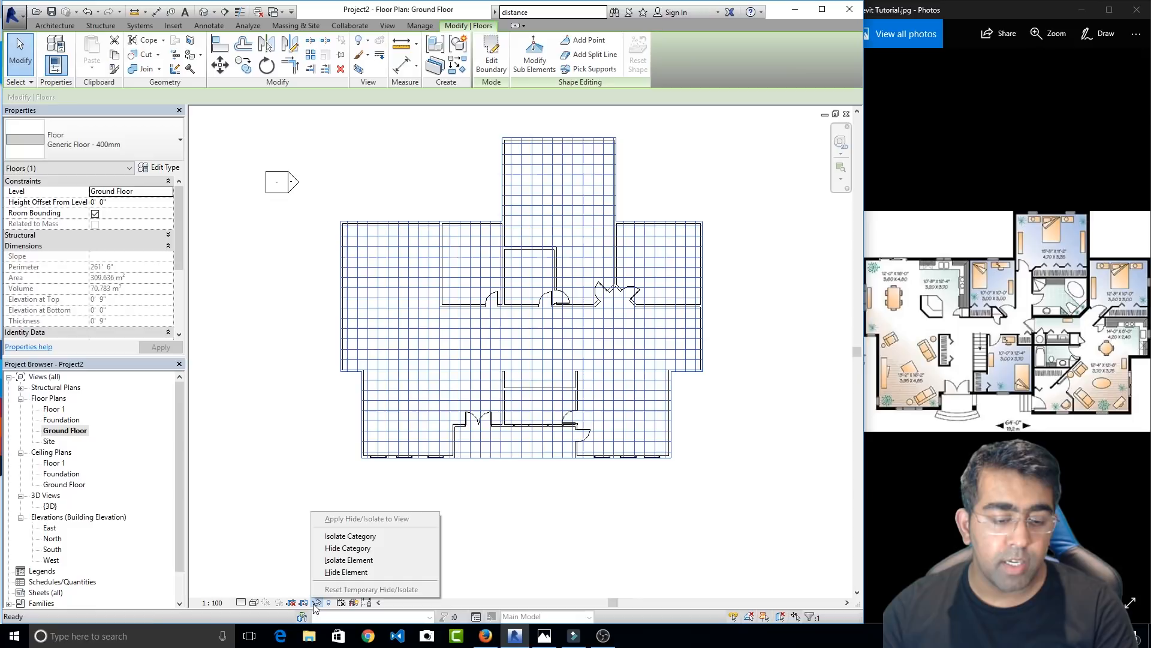
pyautogui.click(346, 572)
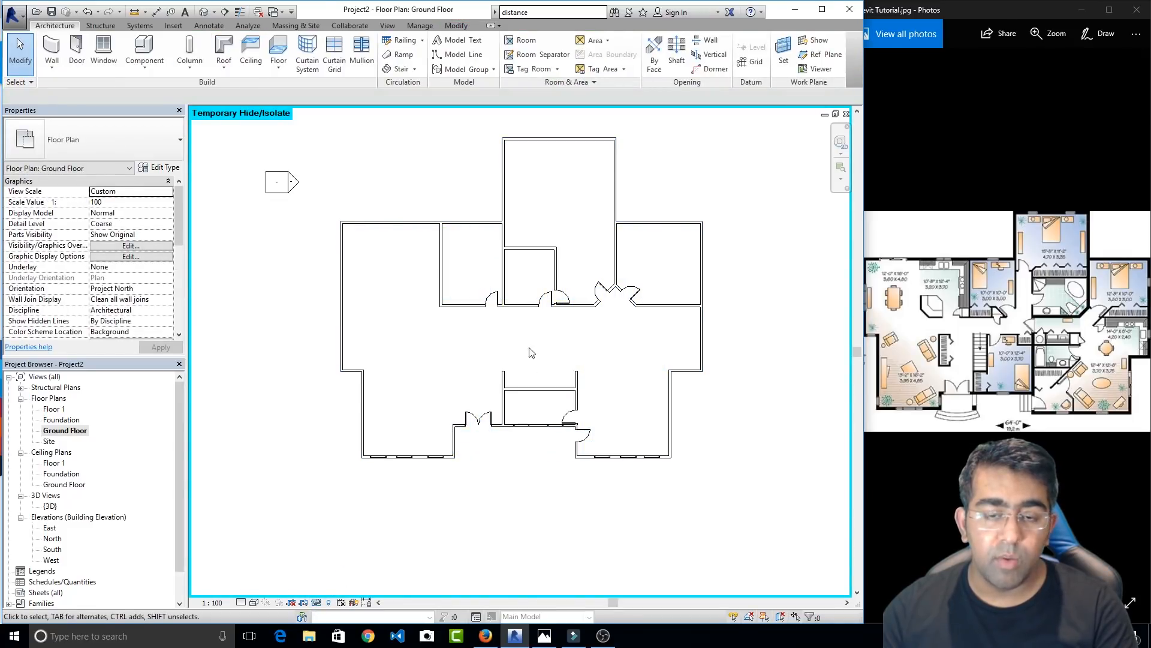
# Begin sketching a Compound Ceiling 600 x 1200mm grid on the Ground Floor with a height offset of -9' 0", using Pick Walls
pyautogui.scroll(1, 532, 264)
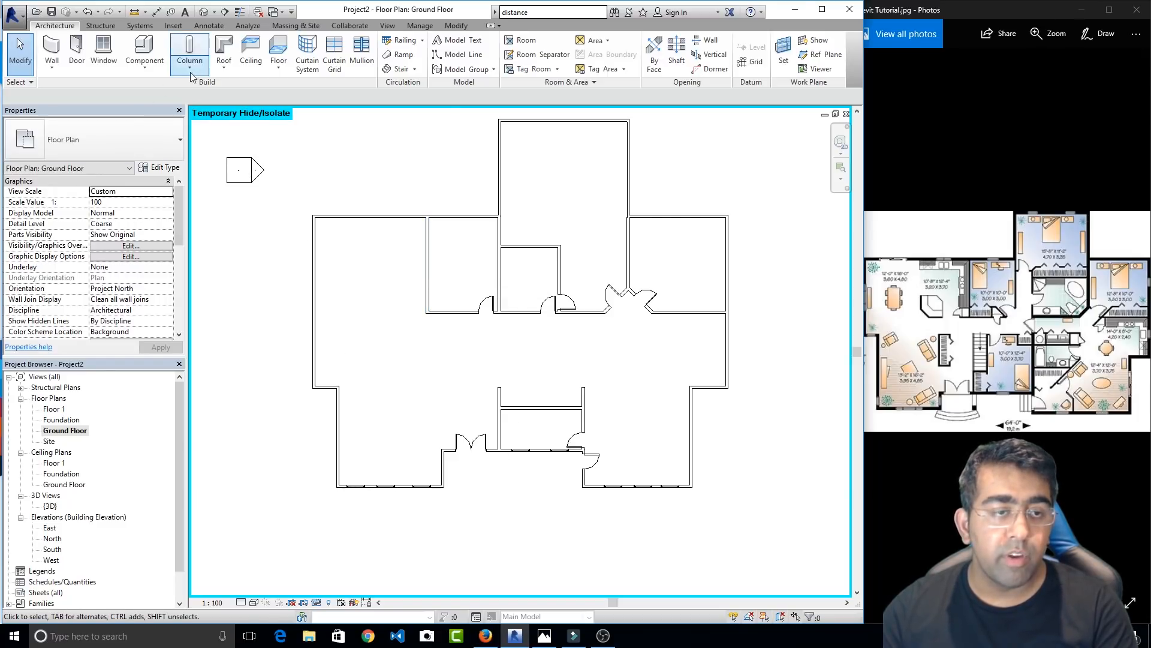
pyautogui.click(249, 47)
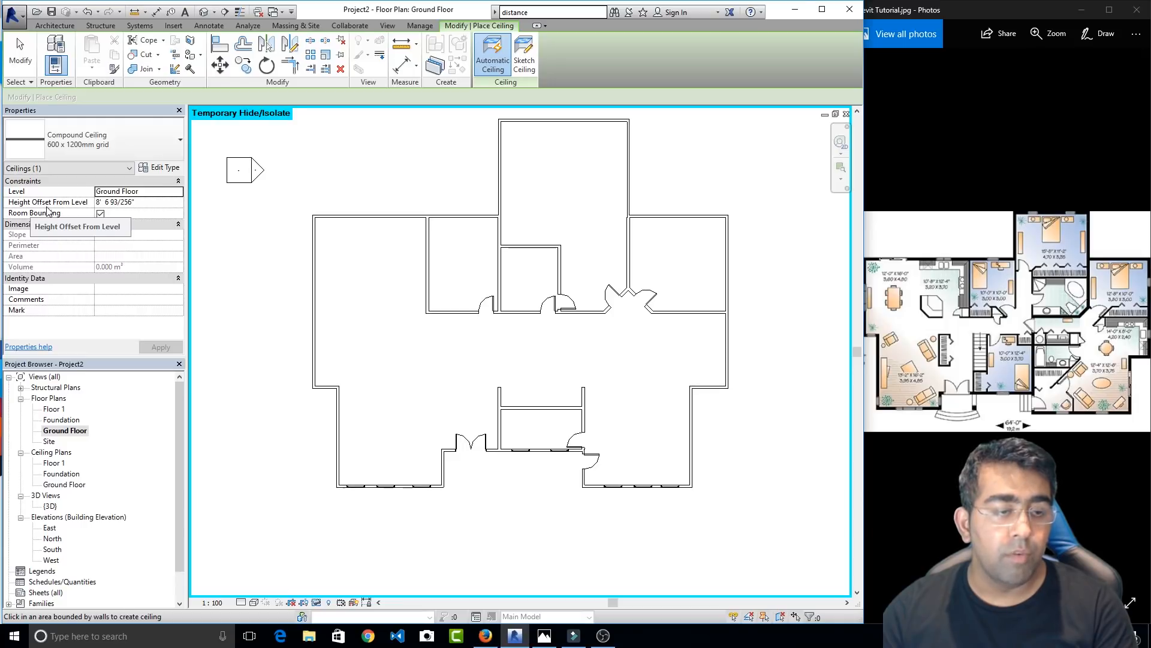
pyautogui.click(145, 202)
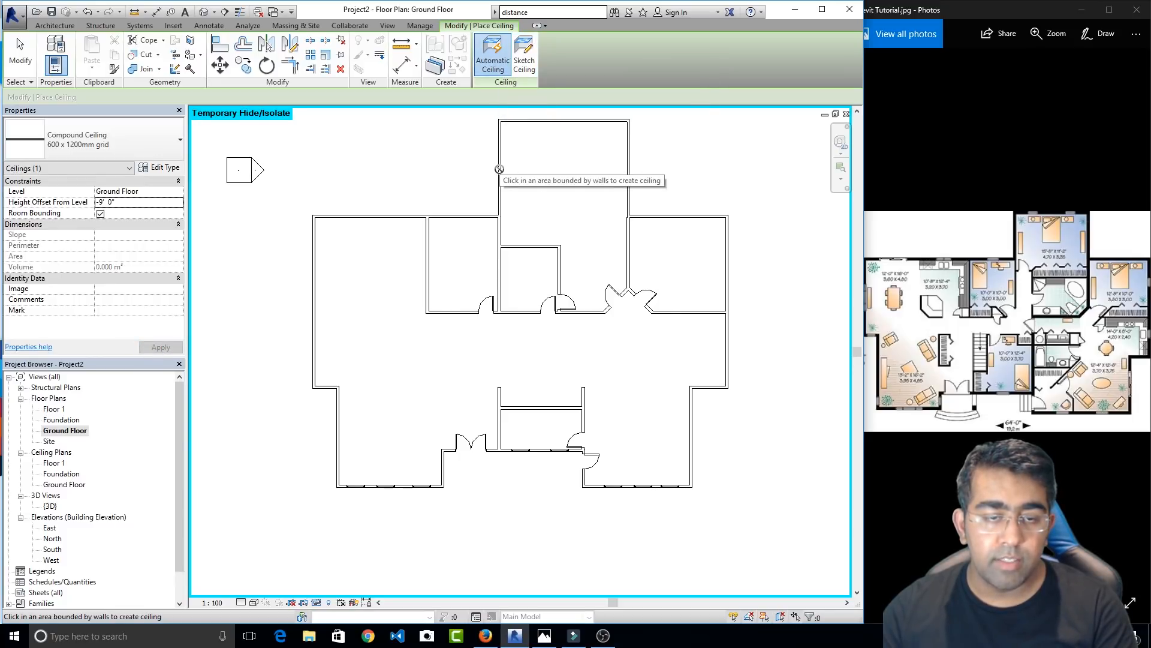
pyautogui.click(524, 63)
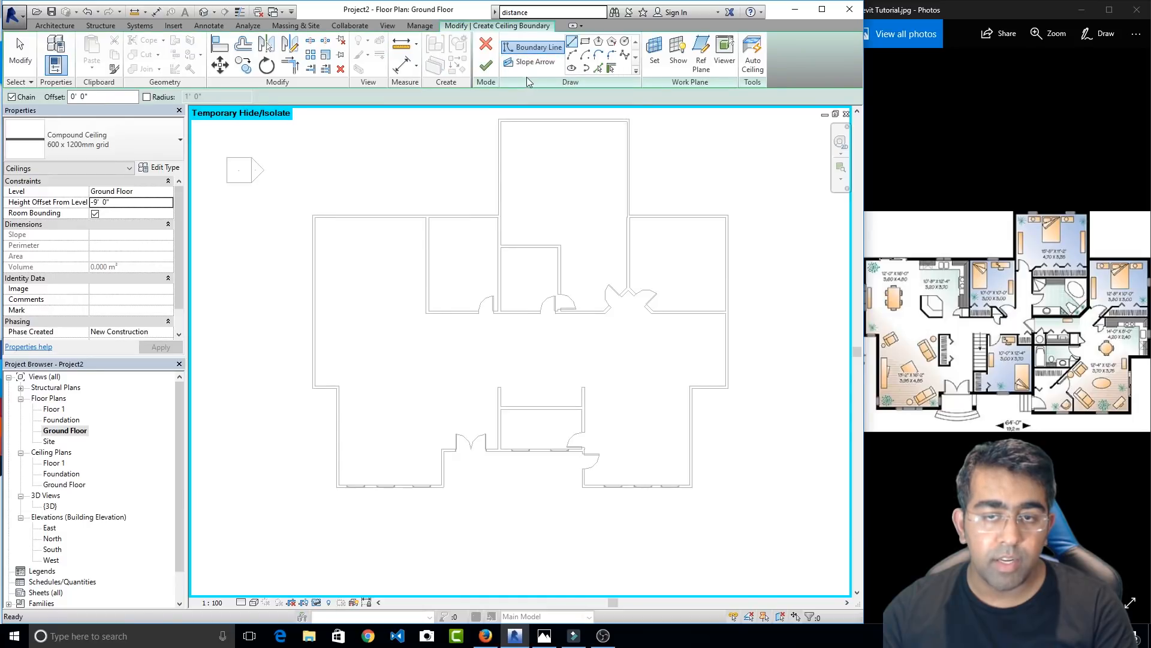
pyautogui.click(612, 68)
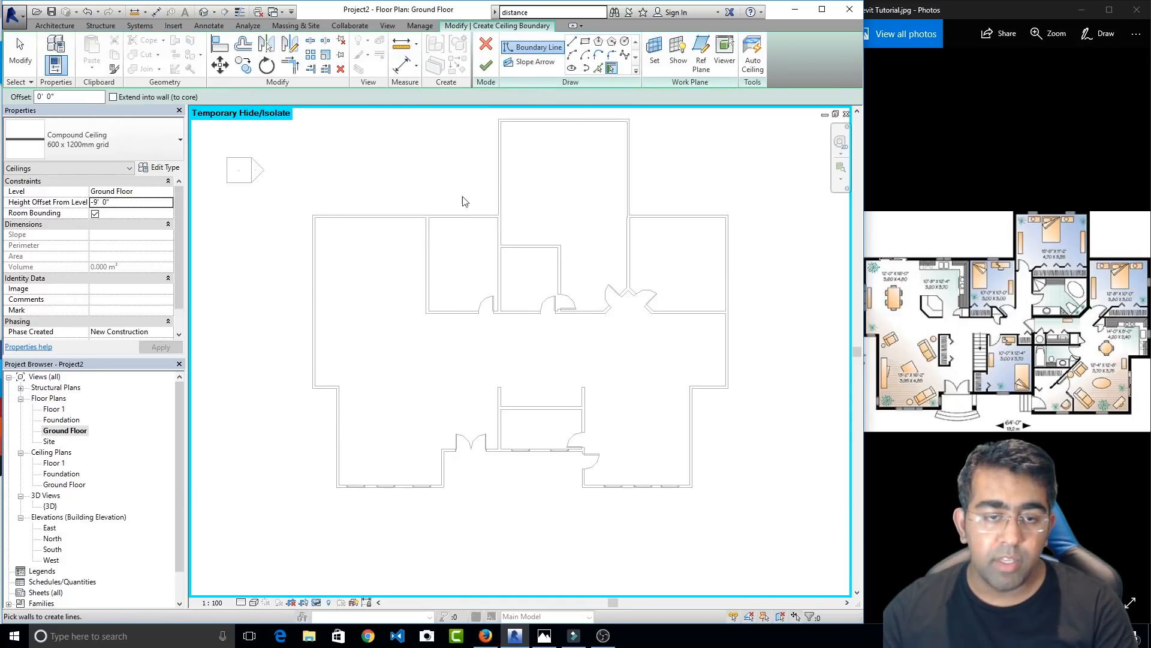
# Add ceiling boundary lines along the west outer wall, the north-west rear wall and the interior walls up to the angled doors
pyautogui.click(318, 275)
pyautogui.click(376, 221)
pyautogui.click(428, 258)
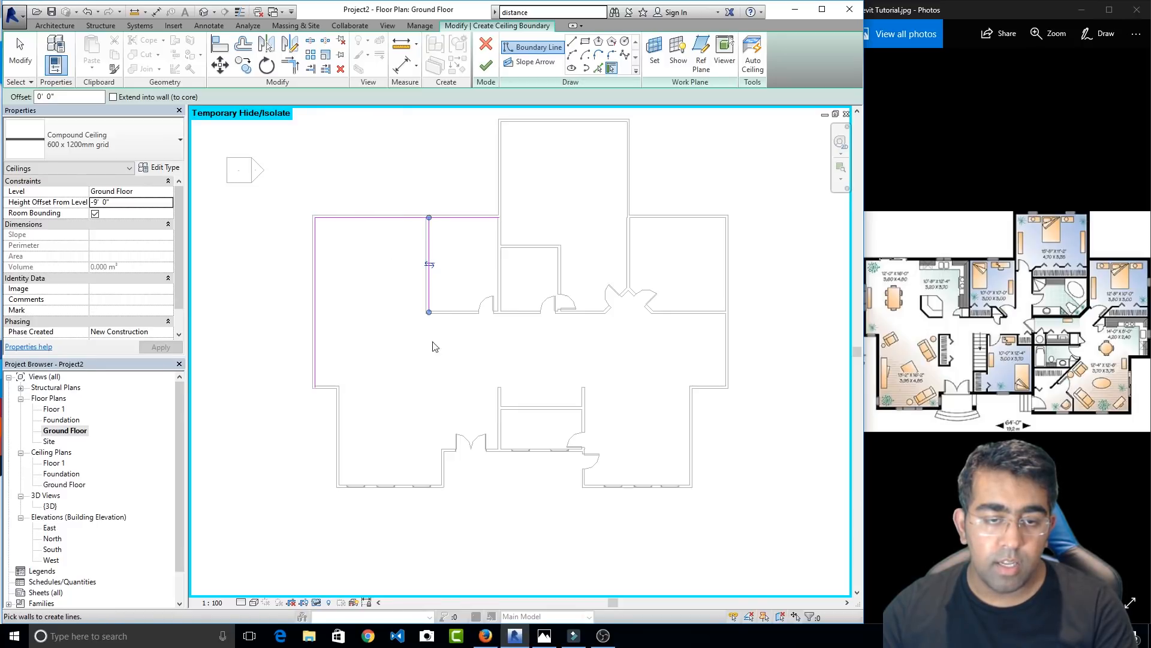
pyautogui.click(464, 313)
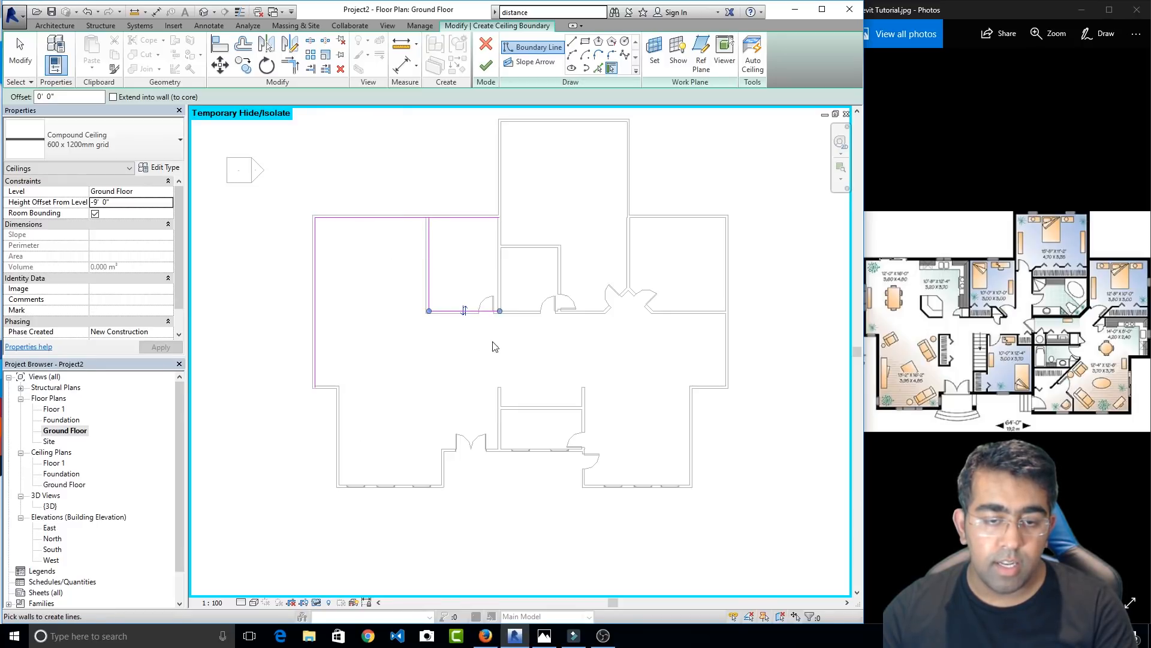
pyautogui.click(597, 316)
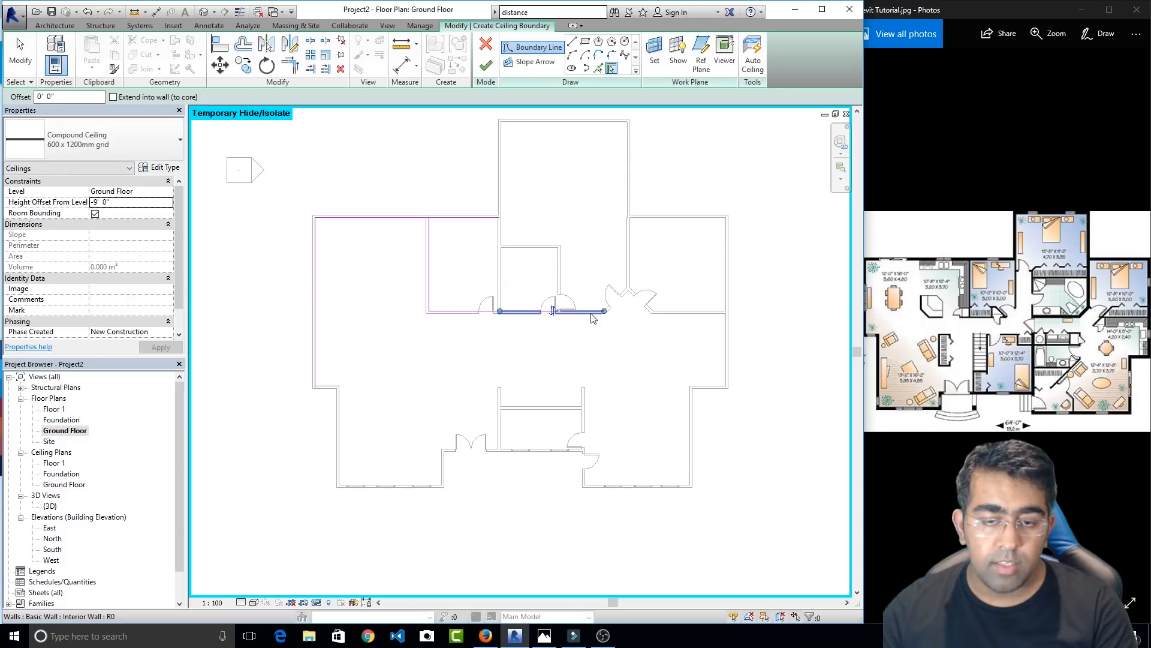
# Add boundary lines along both angled door walls, the north-east room's south wall and the east outer wall
pyautogui.scroll(3, 621, 318)
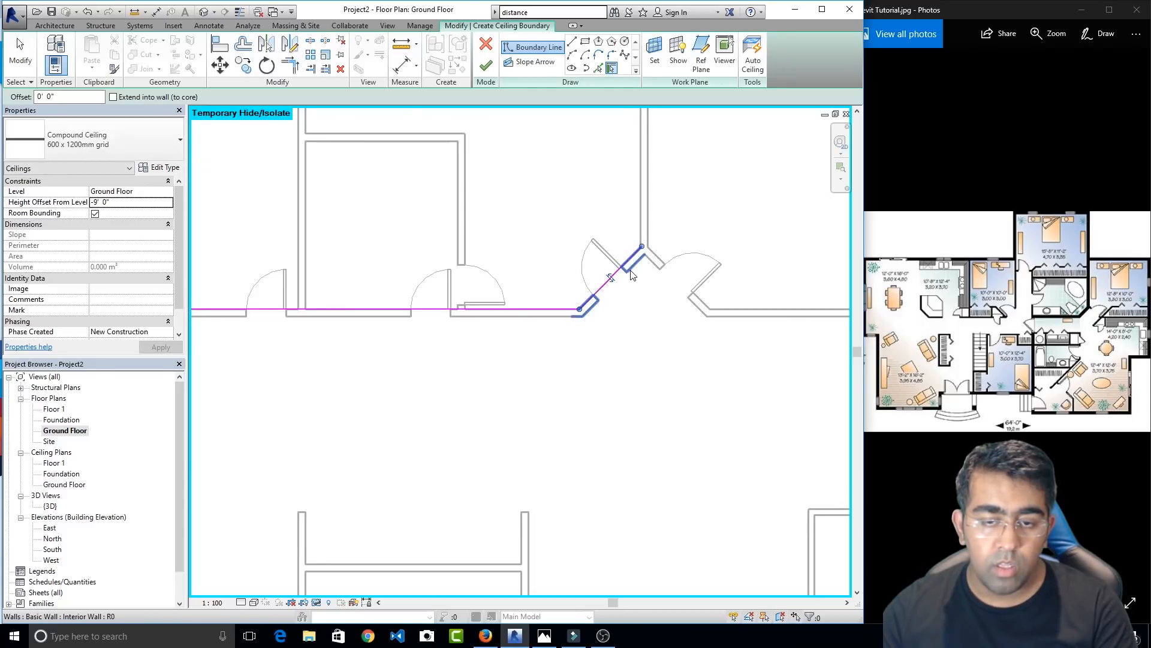
pyautogui.click(657, 271)
pyautogui.click(732, 313)
pyautogui.moveTo(732, 313); pyautogui.dragTo(500, 260, button='middle')
pyautogui.click(613, 292)
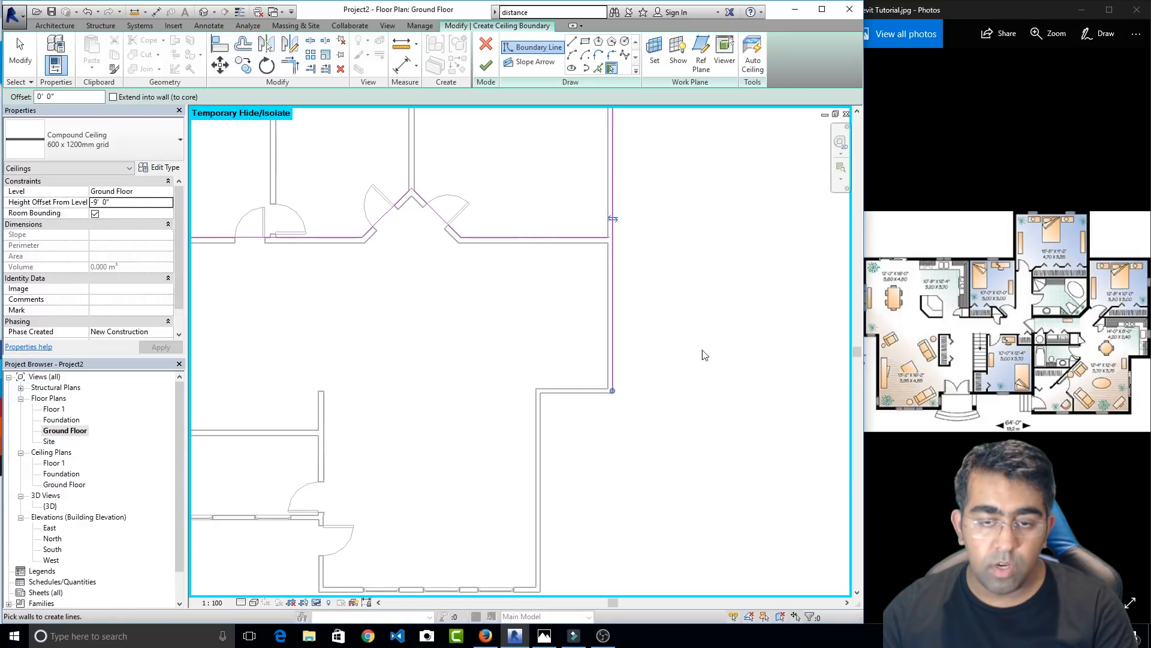
# Add boundary lines along the east wing's setback, side and front walls and the wall containing the side doors
pyautogui.click(576, 393)
pyautogui.moveTo(556, 391); pyautogui.dragTo(625, 398, button='middle')
pyautogui.click(641, 447)
pyautogui.click(492, 521)
pyautogui.click(451, 420)
pyautogui.moveTo(489, 415); pyautogui.dragTo(648, 417, button='middle')
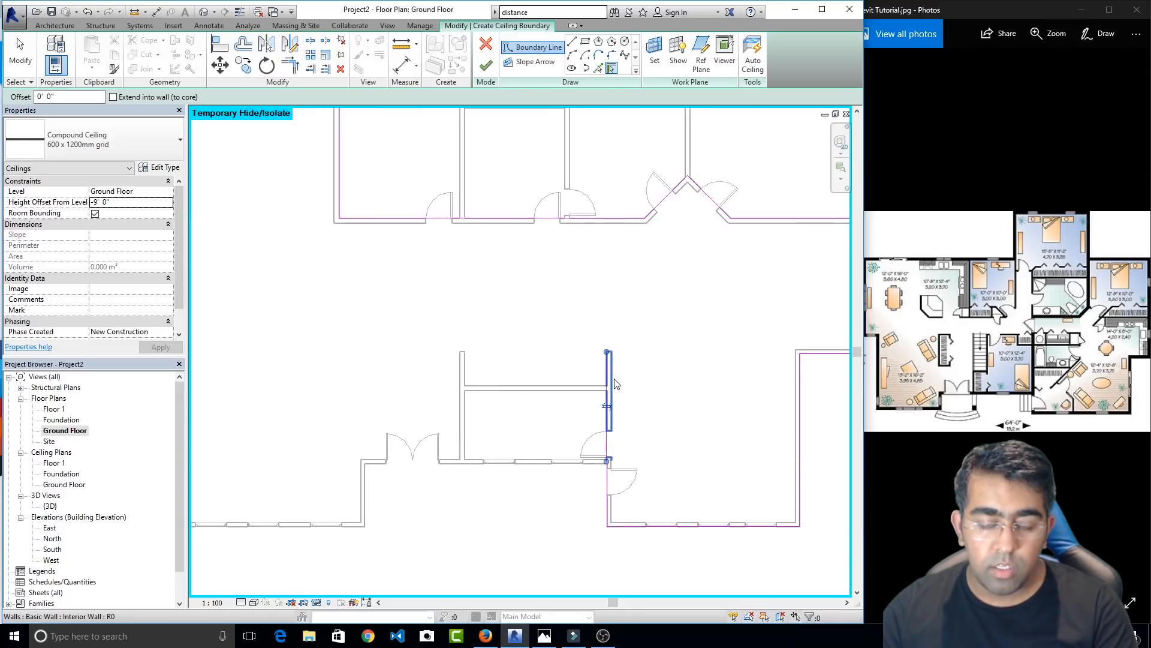
# Add boundary lines along the small front room's west wall, the main entrance wall and the west wing's return and front walls
pyautogui.click(462, 367)
pyautogui.click(420, 463)
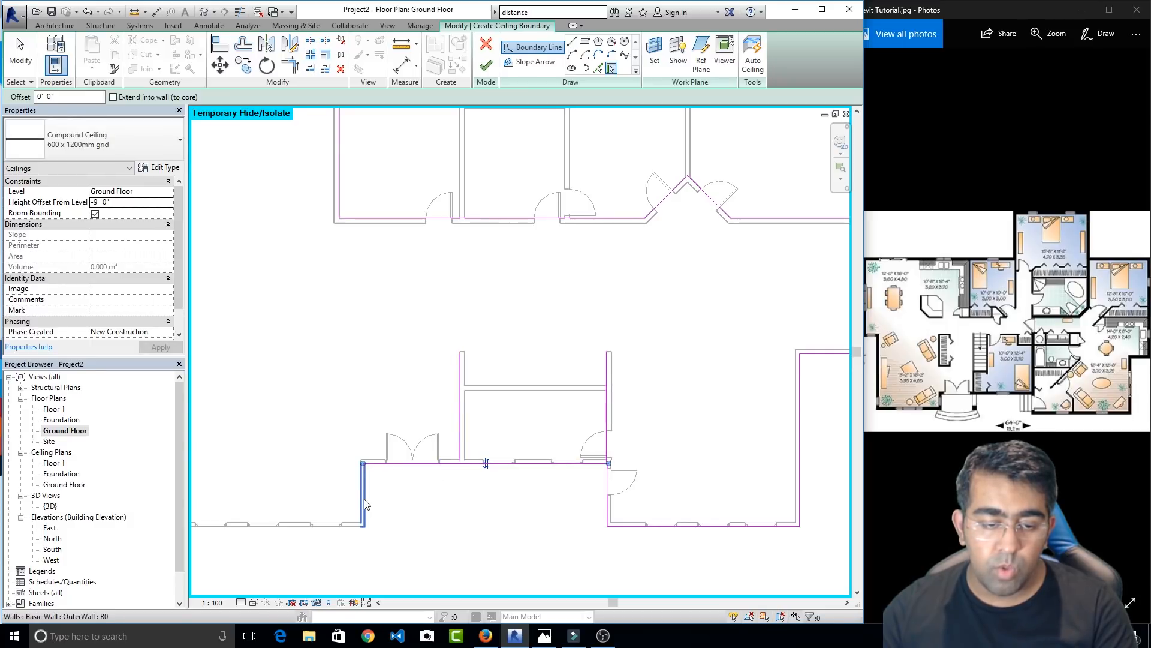
pyautogui.click(364, 499)
pyautogui.click(333, 529)
pyautogui.moveTo(334, 452); pyautogui.dragTo(590, 356, button='middle')
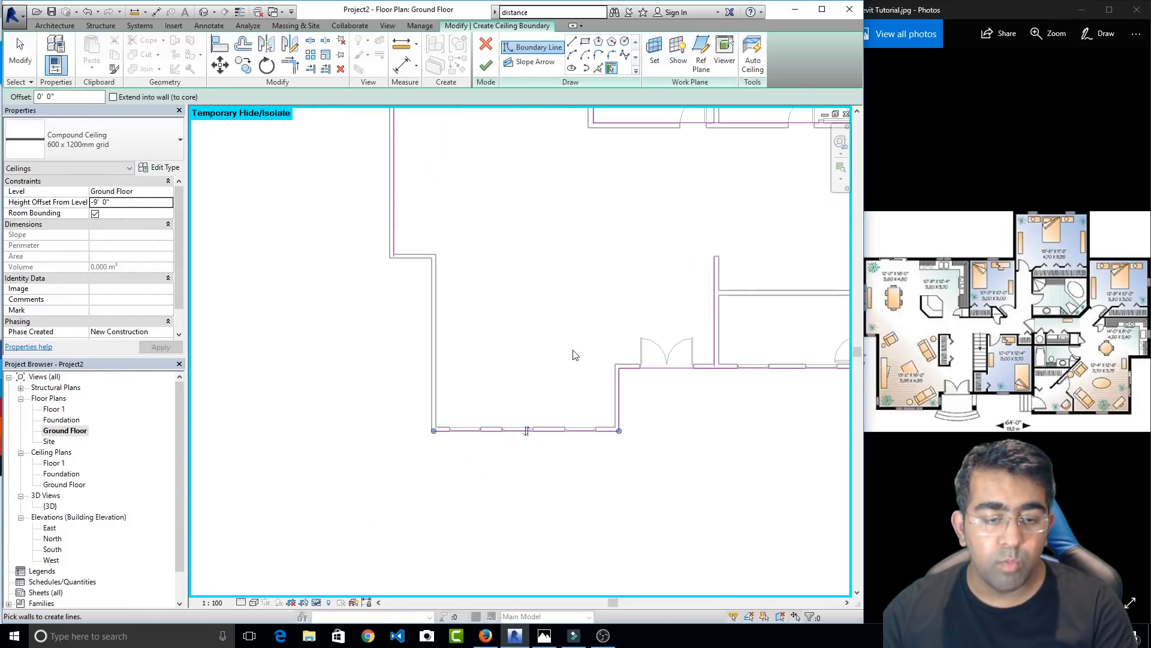
# Add boundary lines along the west wing's setback and side walls so they meet at the corner
pyautogui.moveTo(457, 317); pyautogui.dragTo(415, 443, button='middle')
pyautogui.click(382, 392)
pyautogui.scroll(6, 359, 384)
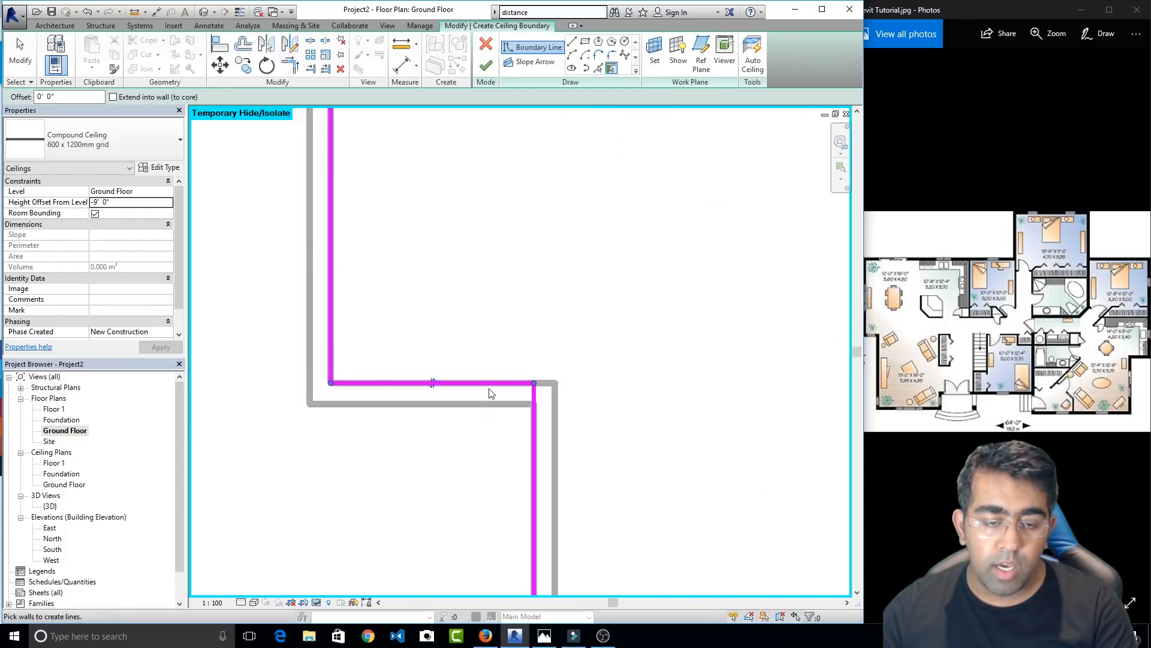
pyautogui.scroll(-1, 538, 444)
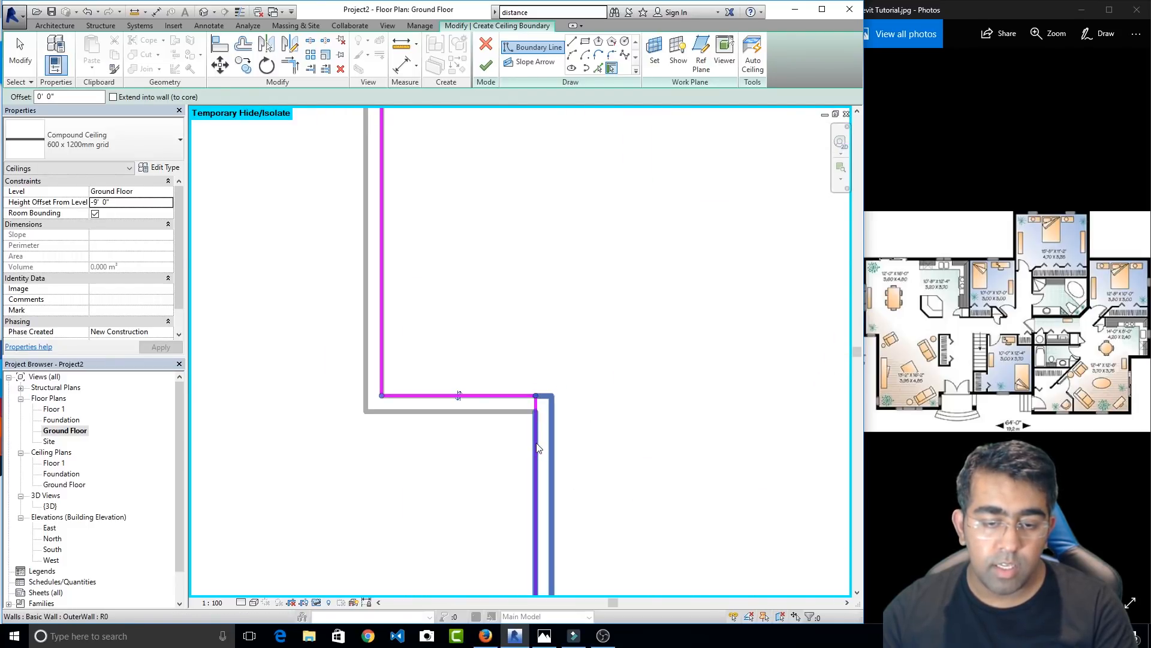
pyautogui.click(538, 447)
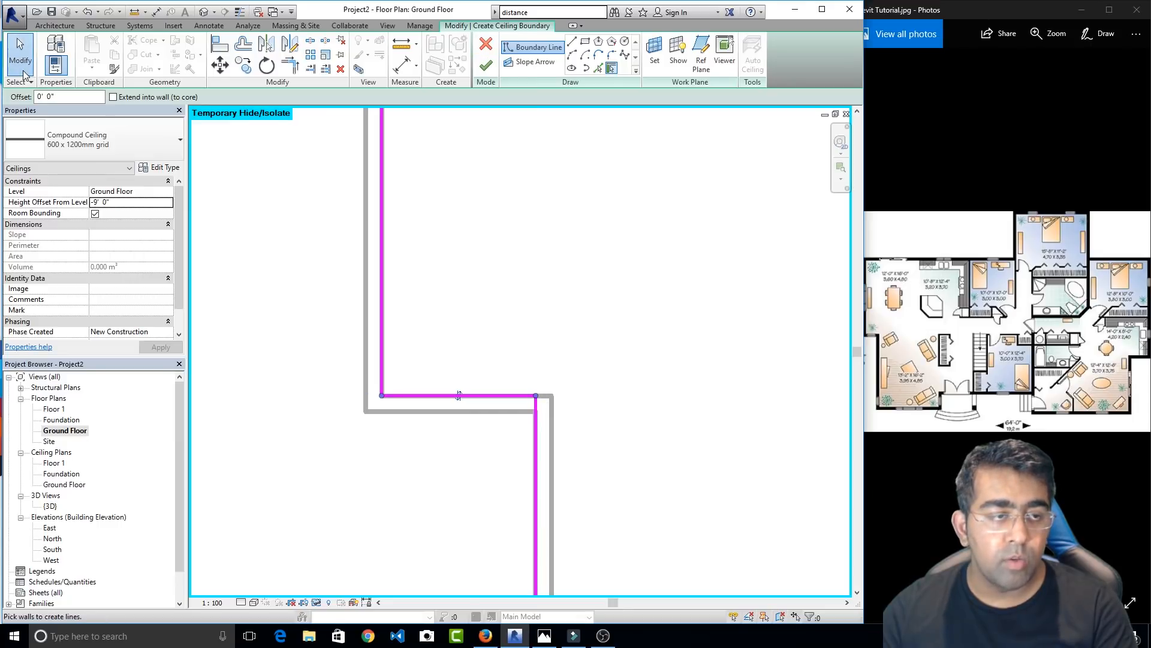
pyautogui.click(20, 54)
pyautogui.click(536, 411)
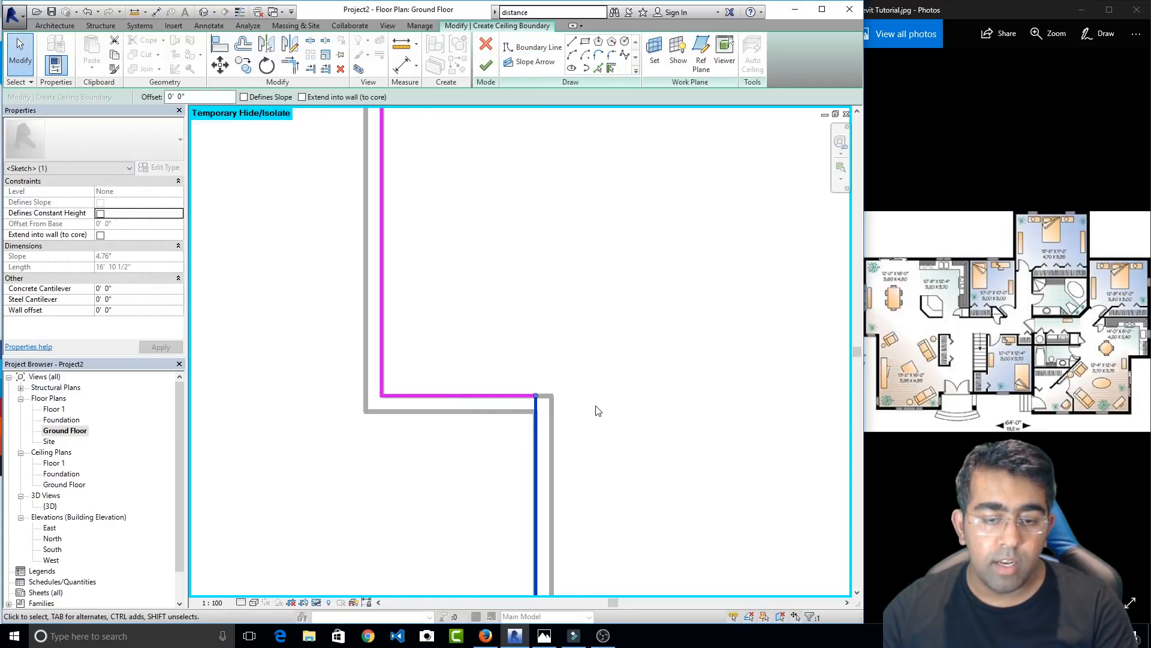
# Trim the main entrance wall's boundary line to a corner with the line on the small front room's west wall
pyautogui.scroll(-1, 597, 406)
pyautogui.moveTo(597, 406); pyautogui.dragTo(447, 114, button='middle')
pyautogui.moveTo(438, 371); pyautogui.dragTo(318, 392, button='middle')
pyautogui.moveTo(796, 341); pyautogui.dragTo(524, 399, button='middle')
pyautogui.scroll(1, 578, 233)
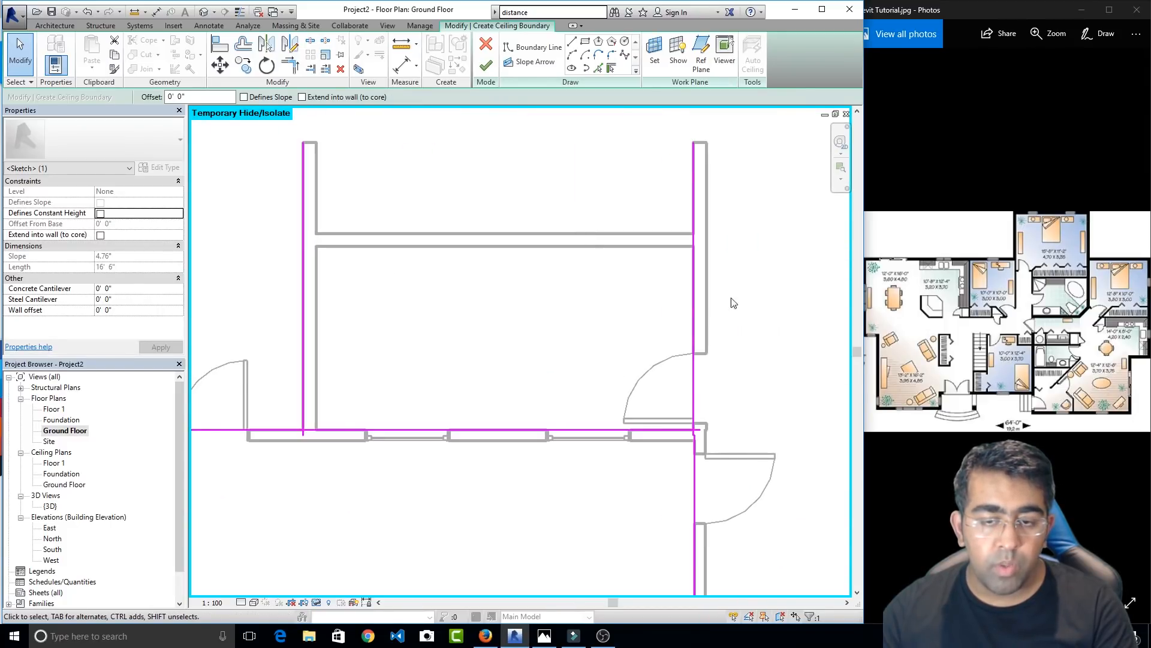
pyautogui.click(602, 429)
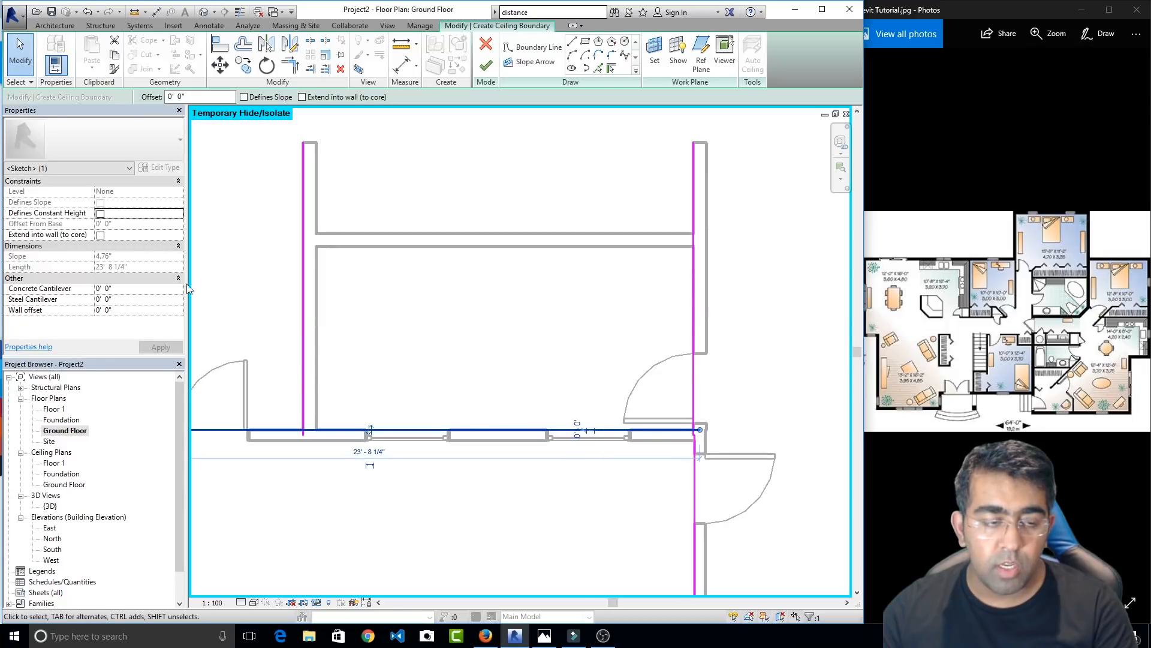
pyautogui.click(286, 71)
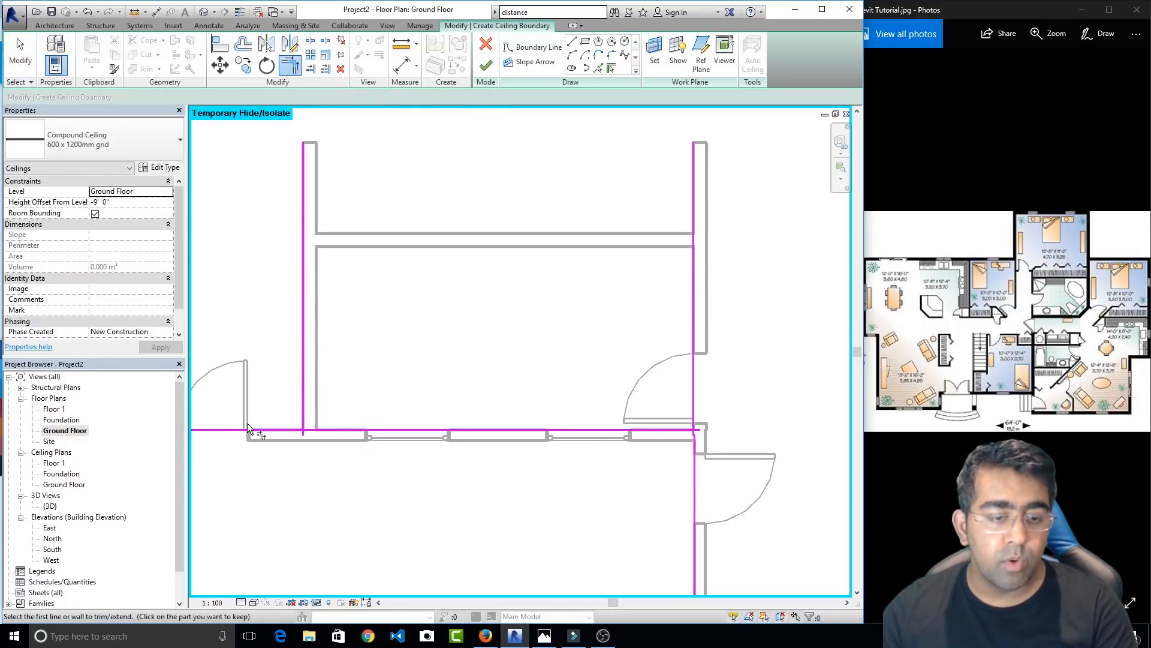
pyautogui.click(251, 430)
pyautogui.click(304, 382)
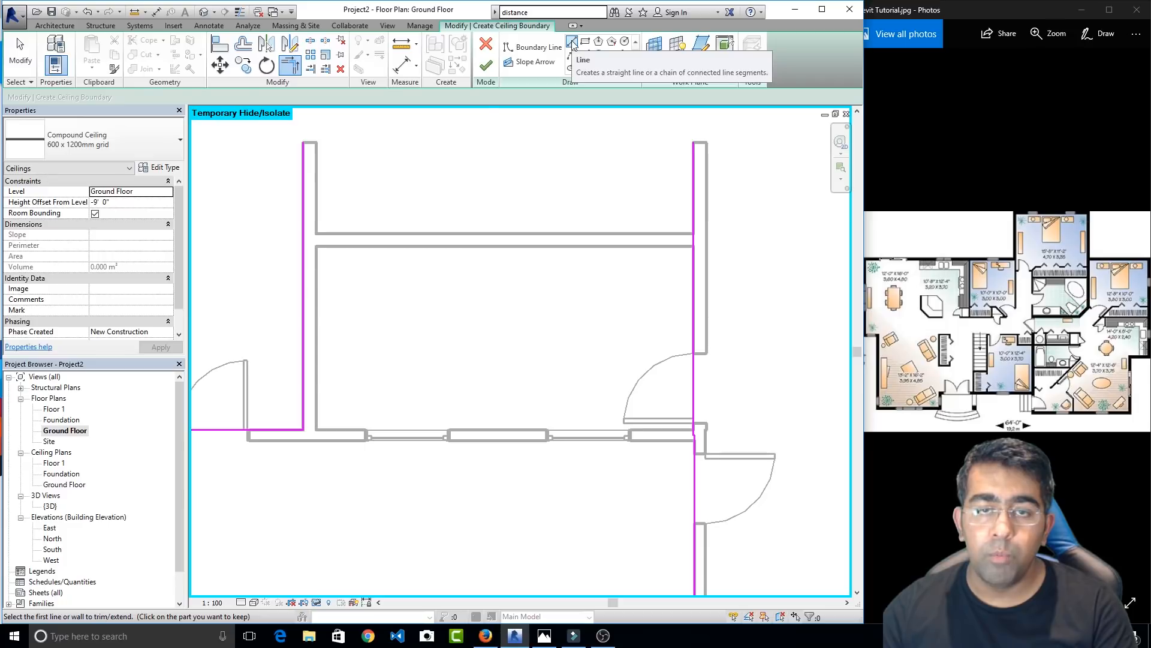
# Draw a boundary line across the open north end of the two stub walls and extend it to the east stub wall's line
pyautogui.click(573, 42)
pyautogui.click(303, 143)
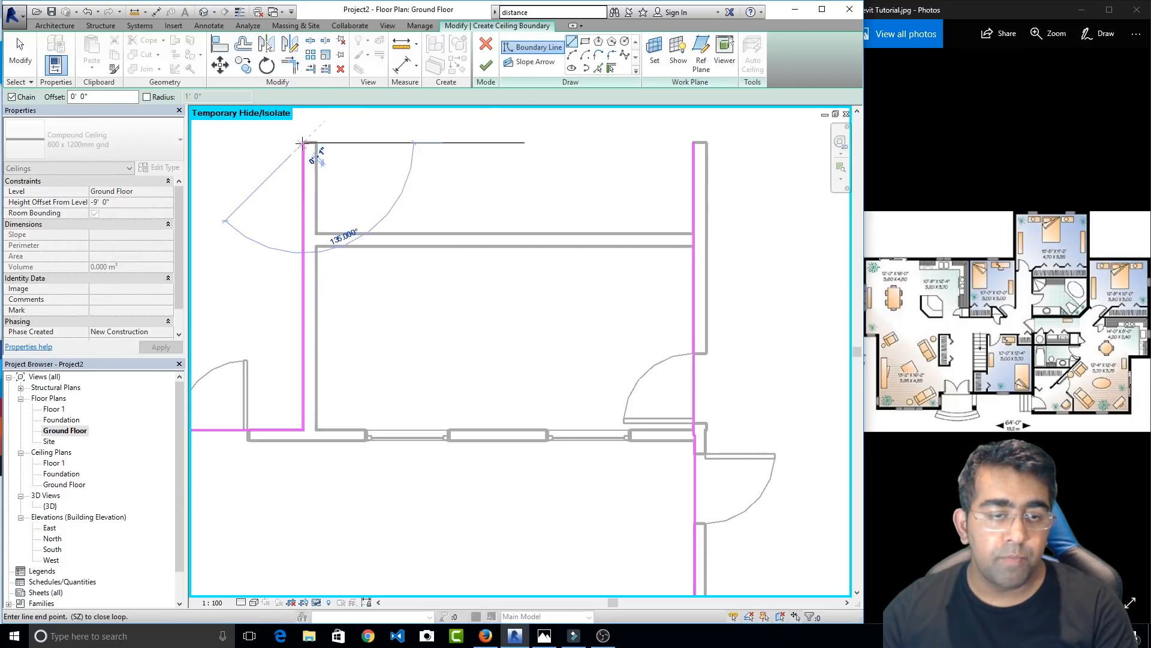
pyautogui.click(478, 143)
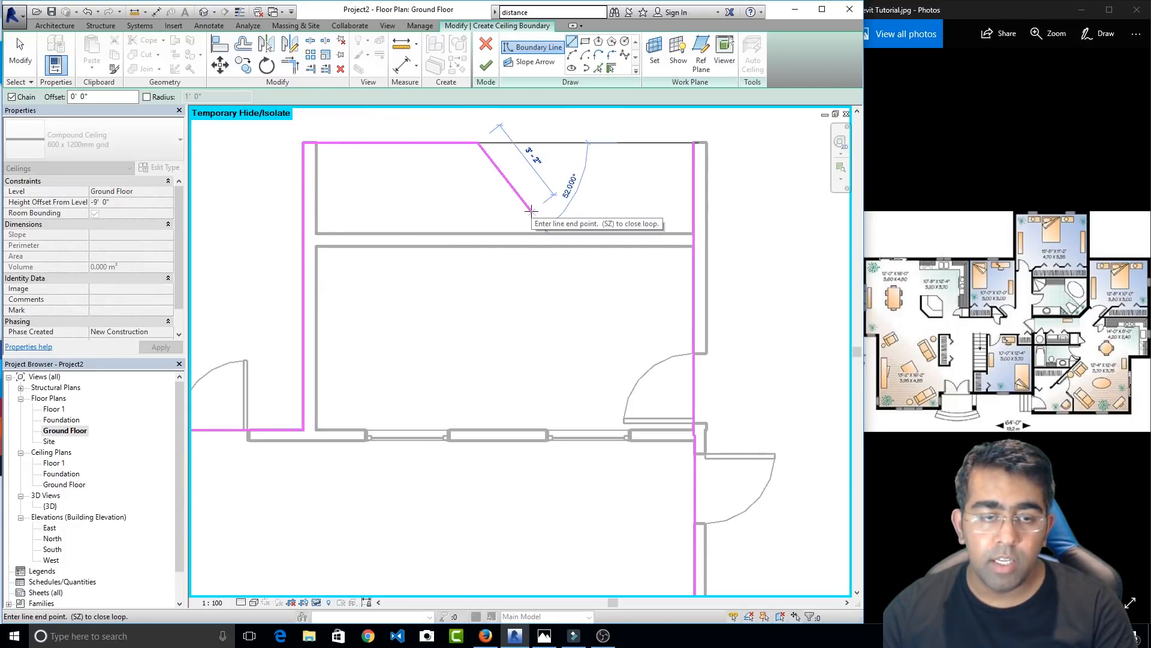
pyautogui.press('Escape')
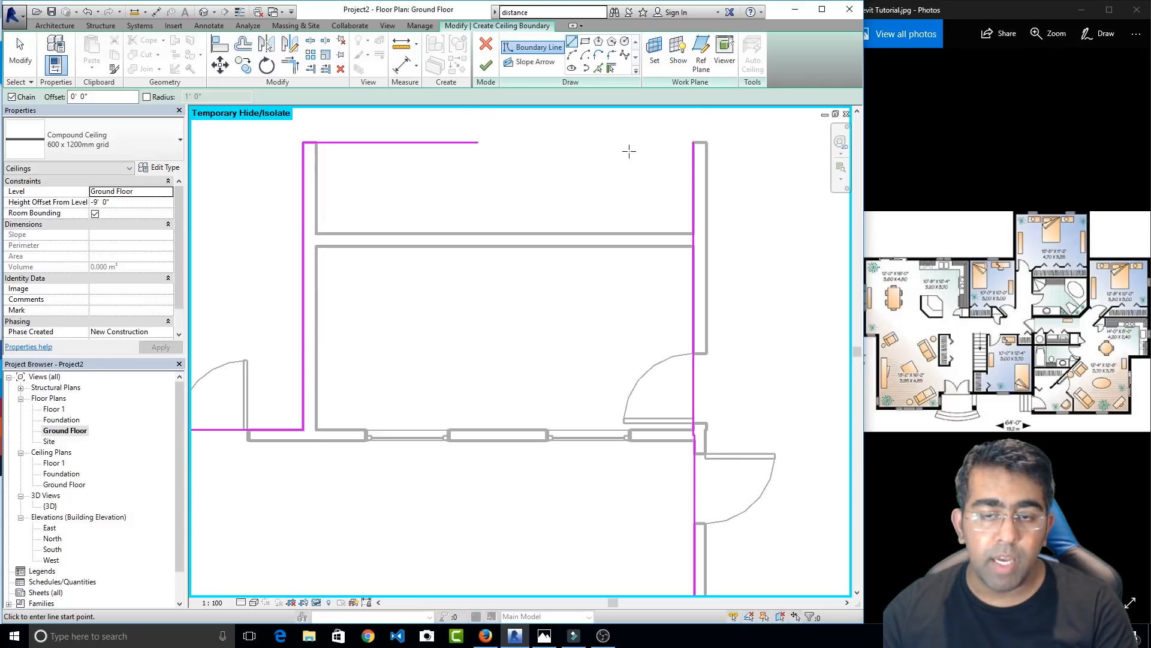
pyautogui.click(290, 66)
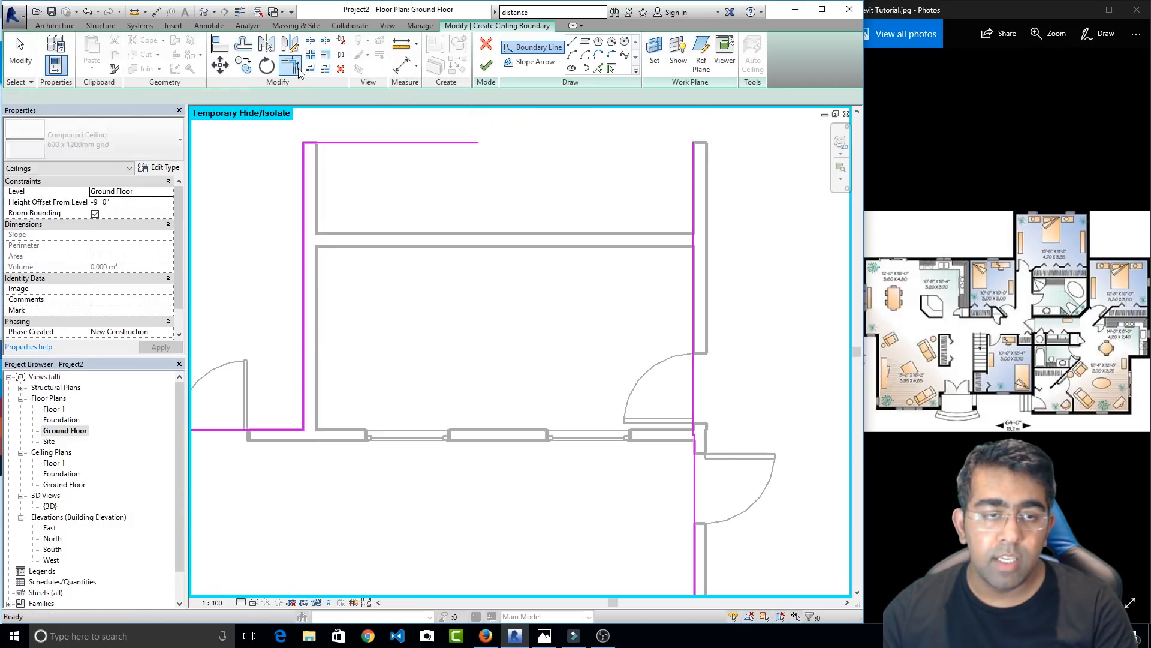
pyautogui.click(466, 143)
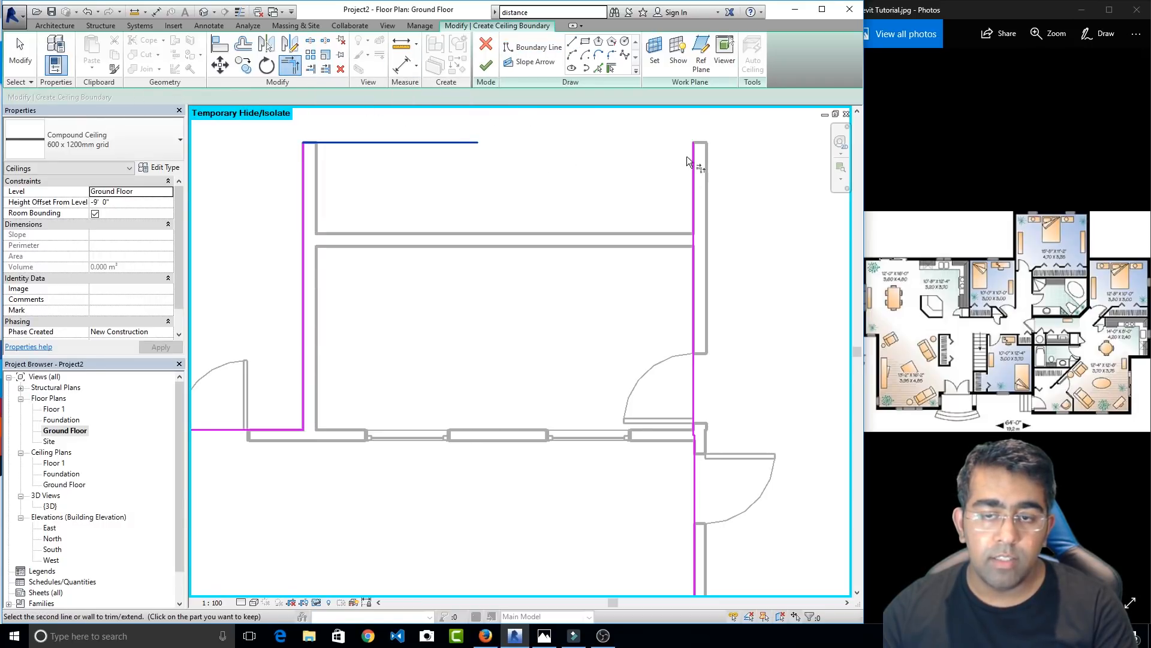
pyautogui.click(692, 157)
pyautogui.press('Escape')
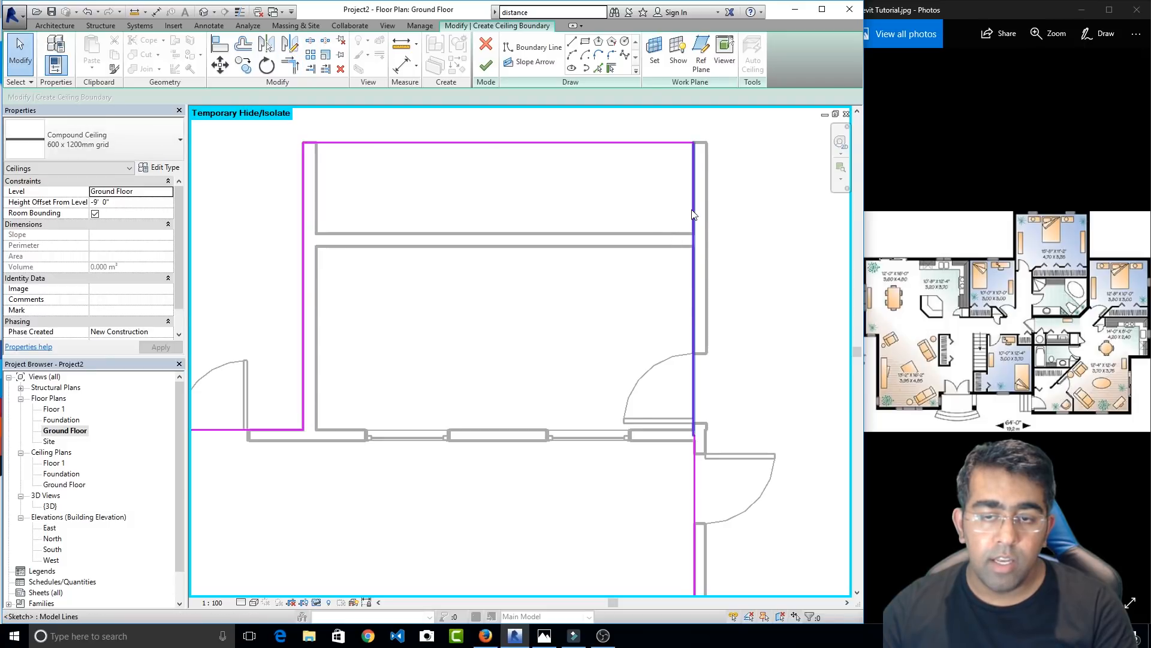
# Flip the boundary lines on the small front room's east wall and the side-entrance wall to the faces towards the east wing
pyautogui.click(692, 211)
pyautogui.click(694, 289)
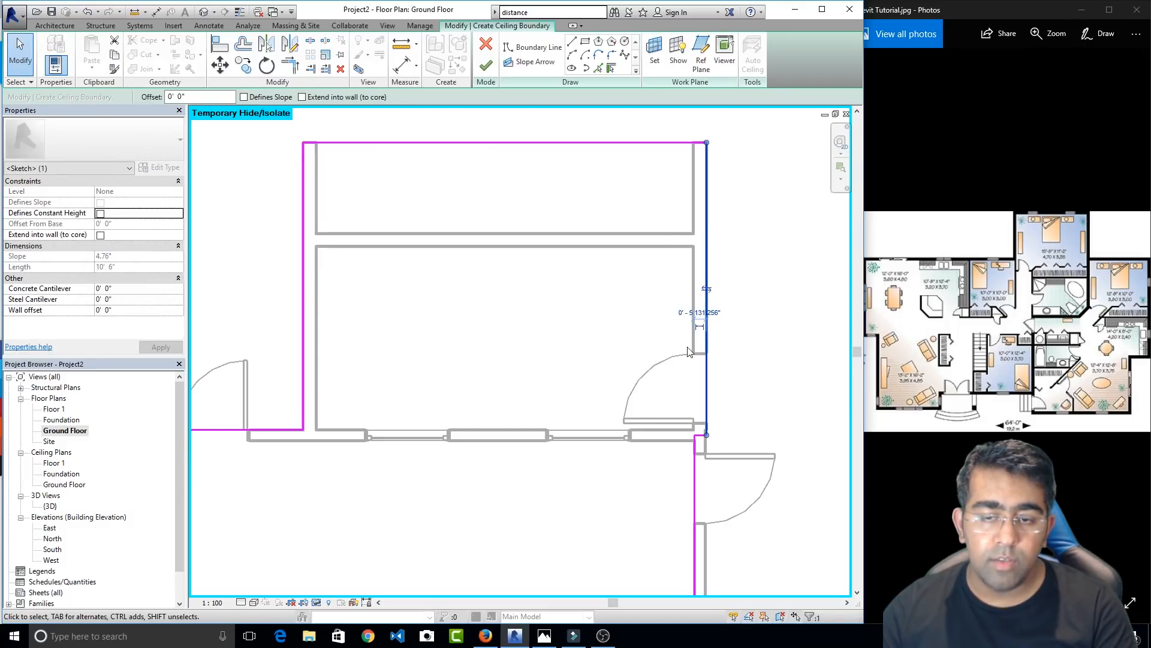
pyautogui.moveTo(688, 351); pyautogui.dragTo(569, 215, button='middle')
pyautogui.click(578, 387)
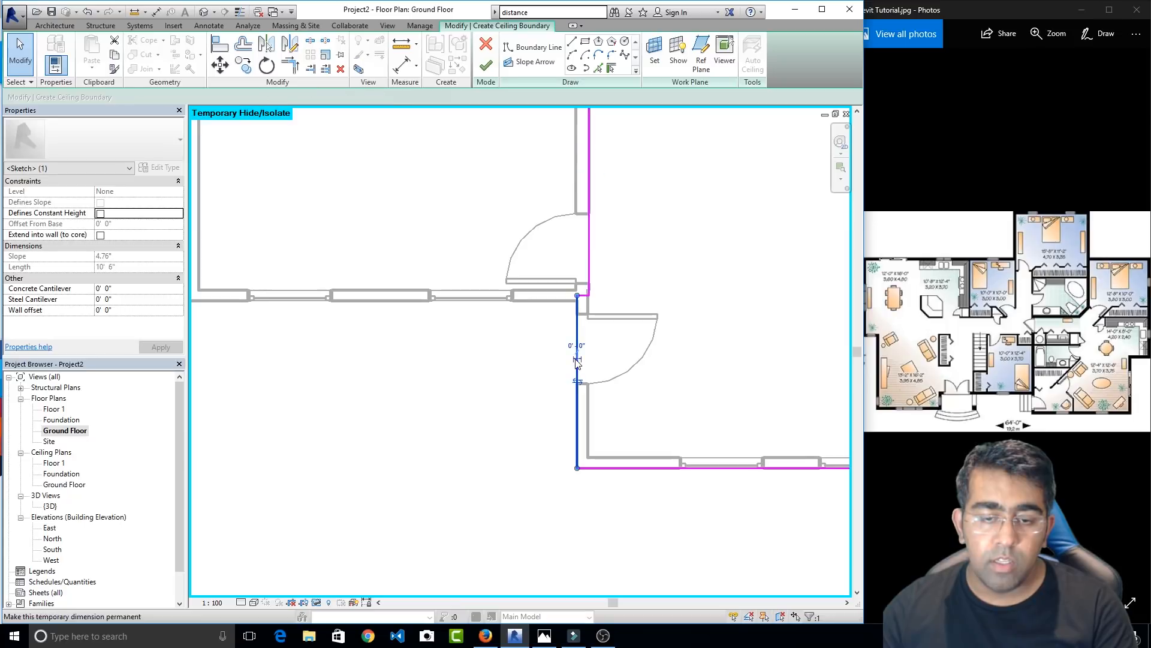
pyautogui.click(582, 378)
pyautogui.click(664, 404)
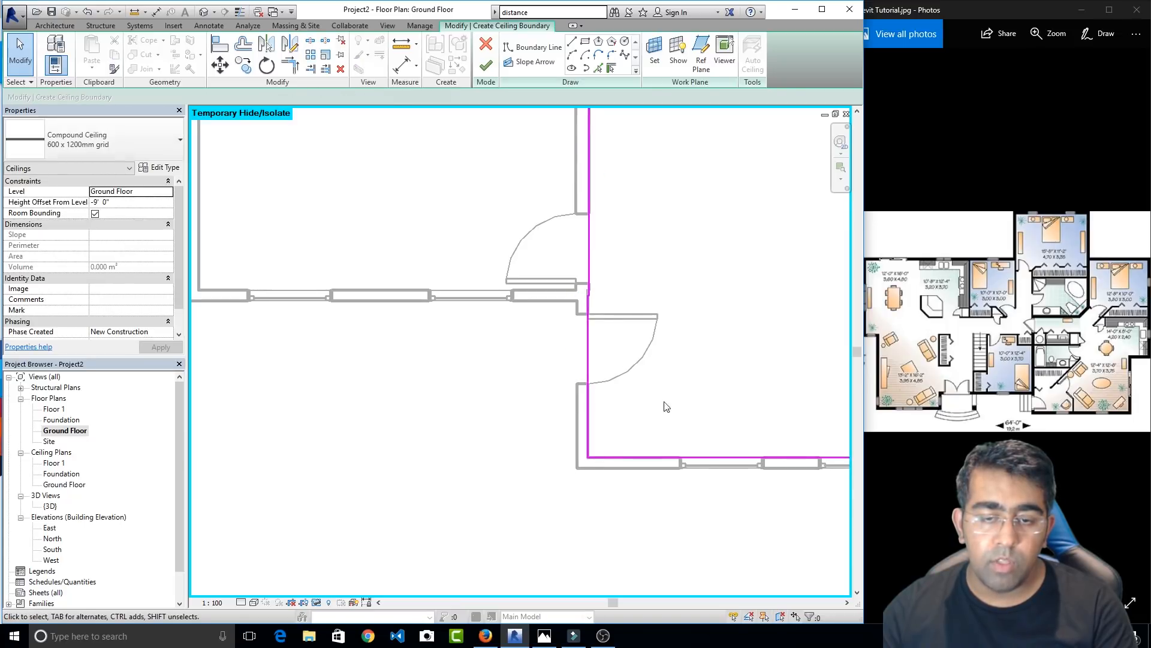
# Examine the joint between the flipped lines beside the side doors and the boundary around the east wing
pyautogui.scroll(5, 591, 293)
pyautogui.click(598, 217)
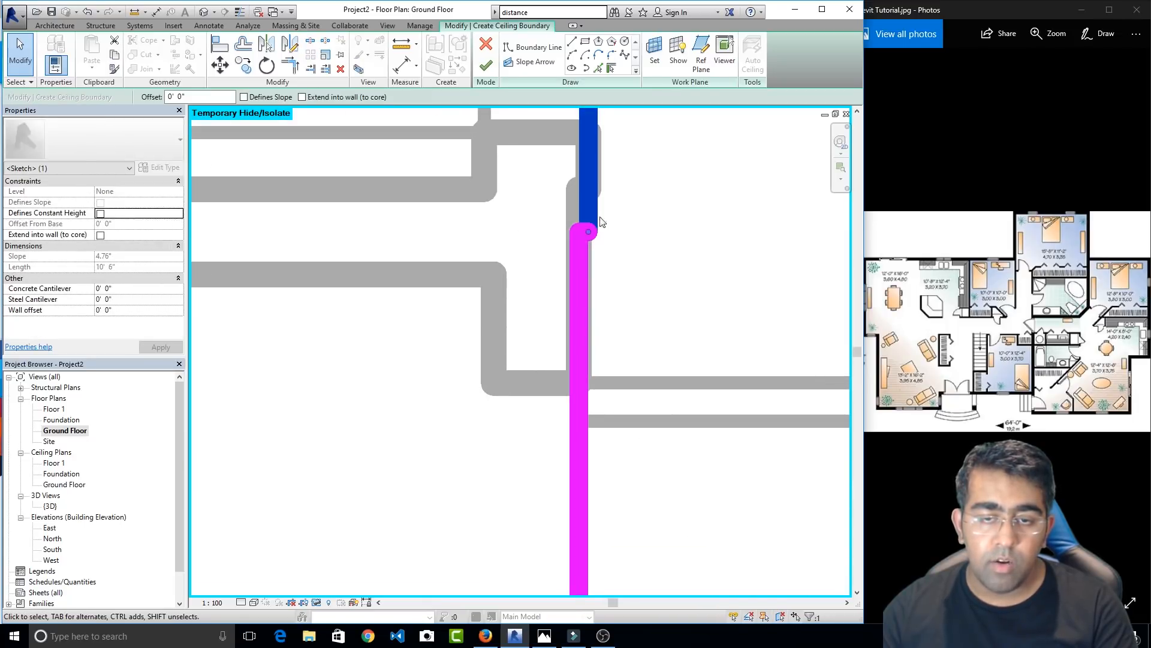
pyautogui.click(584, 233)
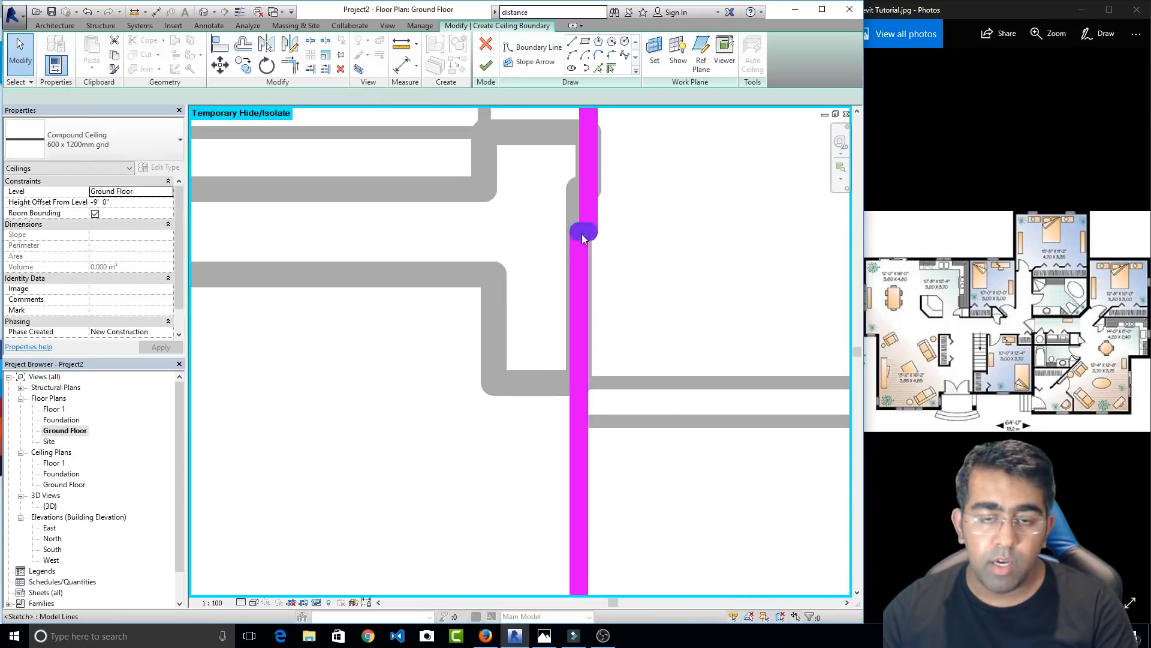
pyautogui.click(608, 264)
pyautogui.scroll(-2, 588, 274)
pyautogui.scroll(-2, 588, 277)
pyautogui.scroll(3, 489, 281)
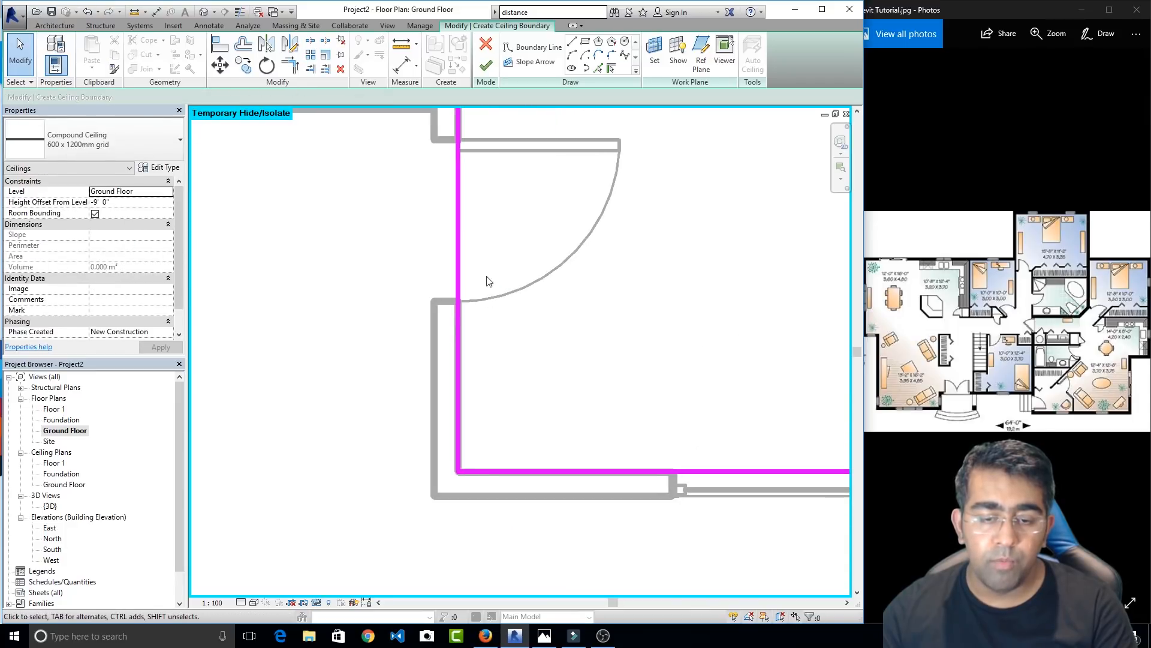
pyautogui.click(522, 473)
pyautogui.scroll(-3, 628, 368)
pyautogui.scroll(3, 471, 520)
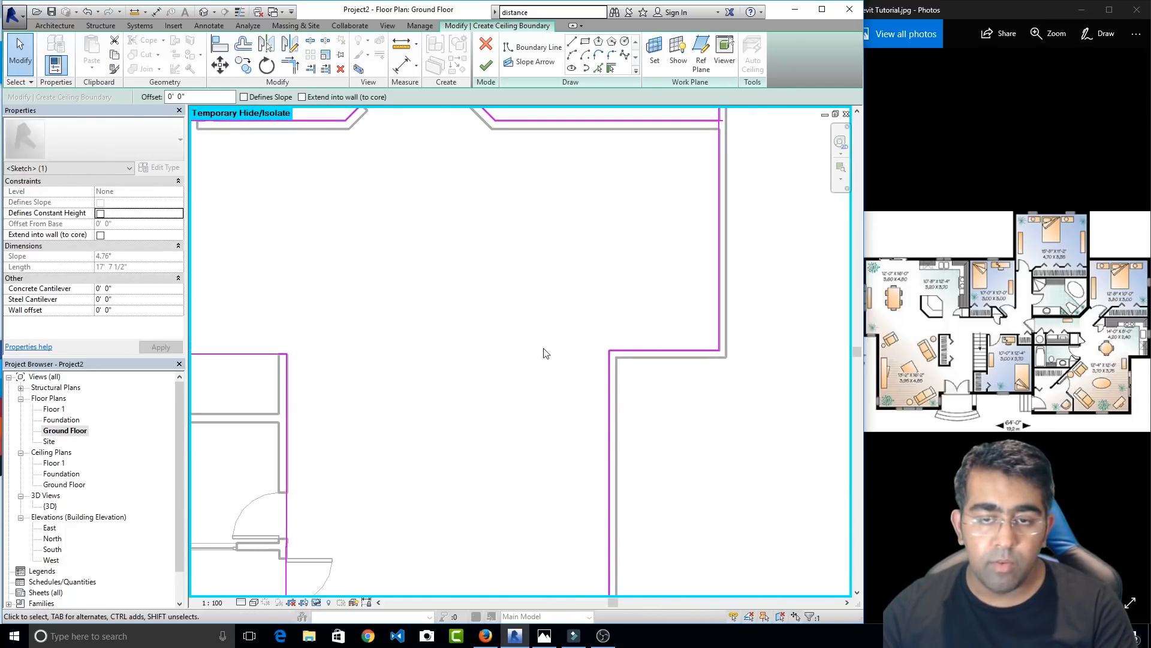
# Move the boundary line on the northeast room's south wall to the wall face towards the corridor
pyautogui.moveTo(544, 352); pyautogui.dragTo(553, 545, button='middle')
pyautogui.scroll(3, 715, 329)
pyautogui.click(502, 304)
pyautogui.scroll(4, 490, 304)
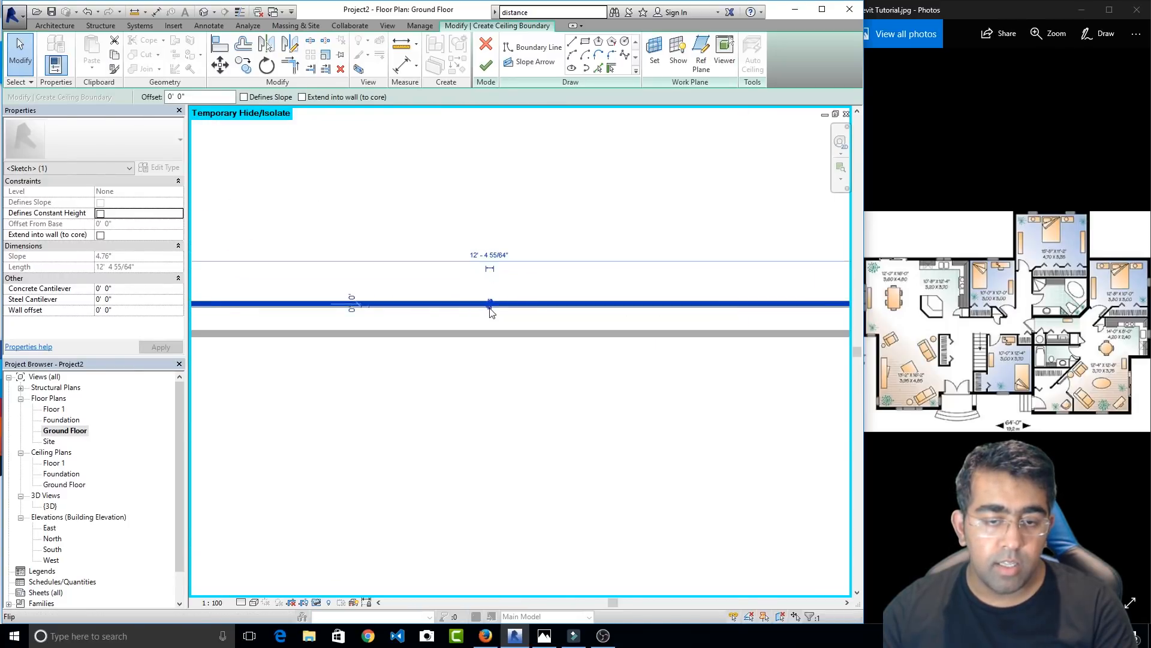
pyautogui.moveTo(490, 305); pyautogui.dragTo(489, 336)
pyautogui.scroll(-3, 489, 337)
pyautogui.scroll(-2, 490, 337)
pyautogui.moveTo(541, 315); pyautogui.dragTo(754, 401, button='middle')
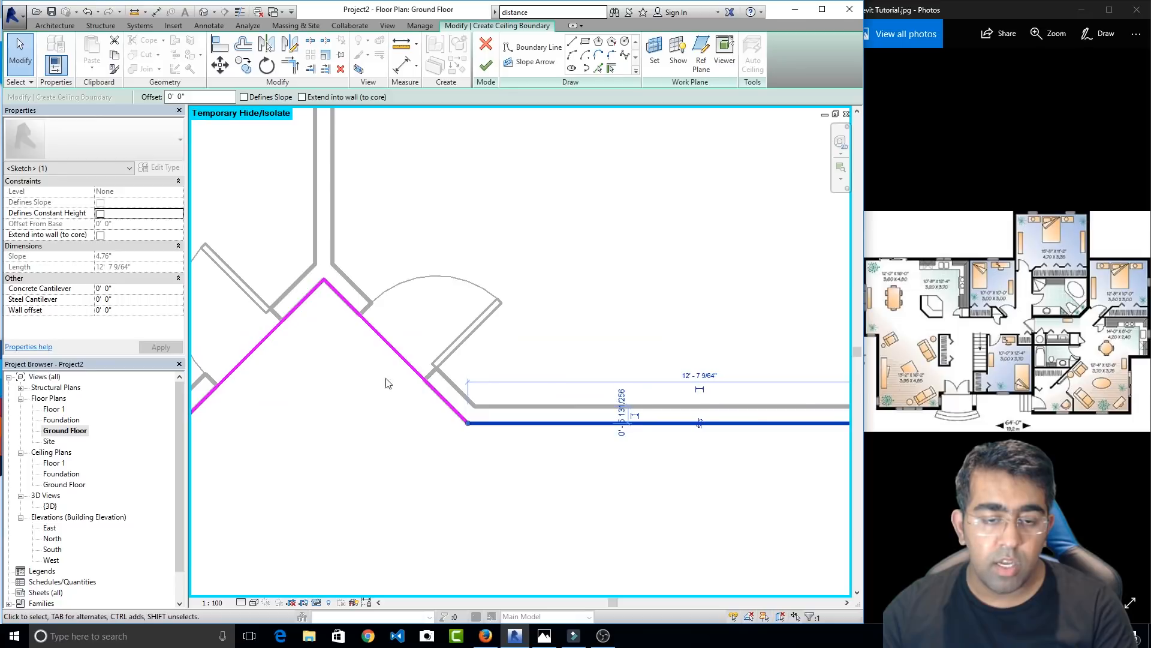
# Trim the west wing's north boundary line to a corner with the line on the northwest room's west wall
pyautogui.scroll(-4, 381, 363)
pyautogui.moveTo(355, 390); pyautogui.dragTo(789, 354, button='middle')
pyautogui.moveTo(461, 392); pyautogui.dragTo(809, 366, button='middle')
pyautogui.scroll(-2, 594, 357)
pyautogui.moveTo(593, 359); pyautogui.dragTo(511, 444, button='middle')
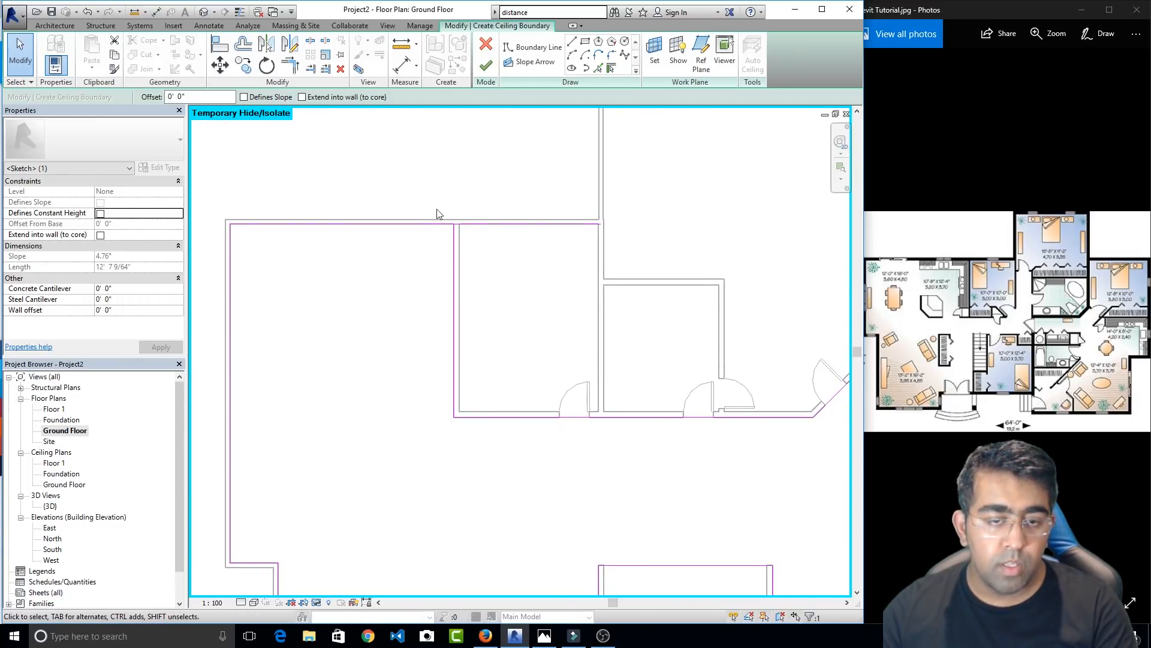
pyautogui.scroll(4, 442, 207)
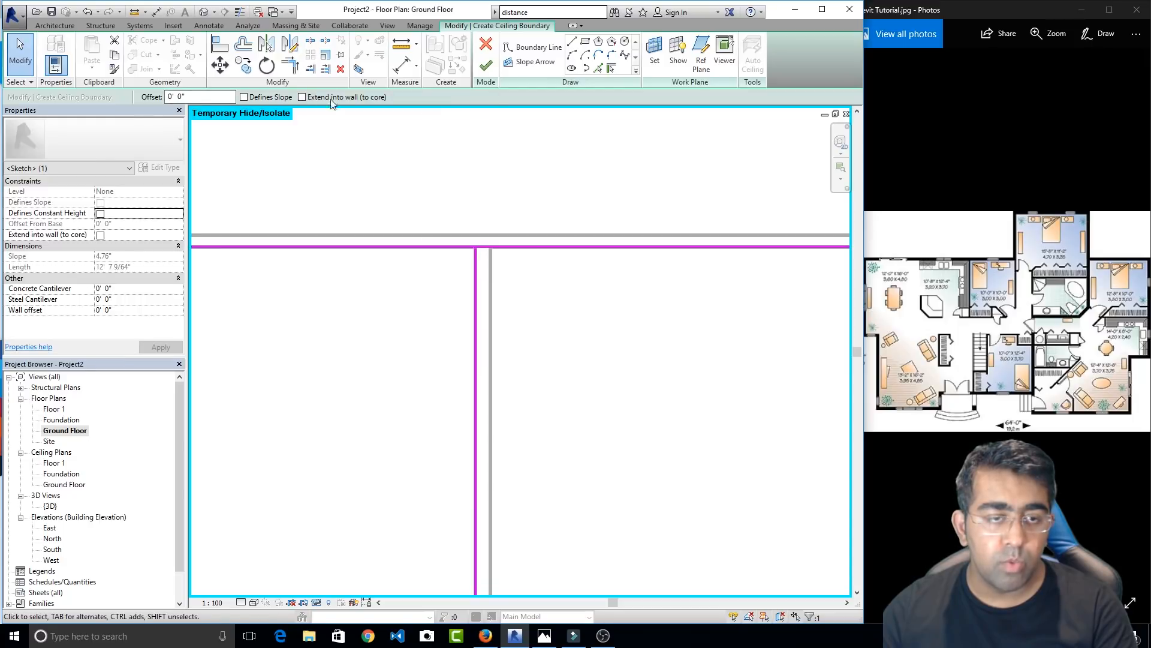
pyautogui.click(292, 70)
pyautogui.click(453, 248)
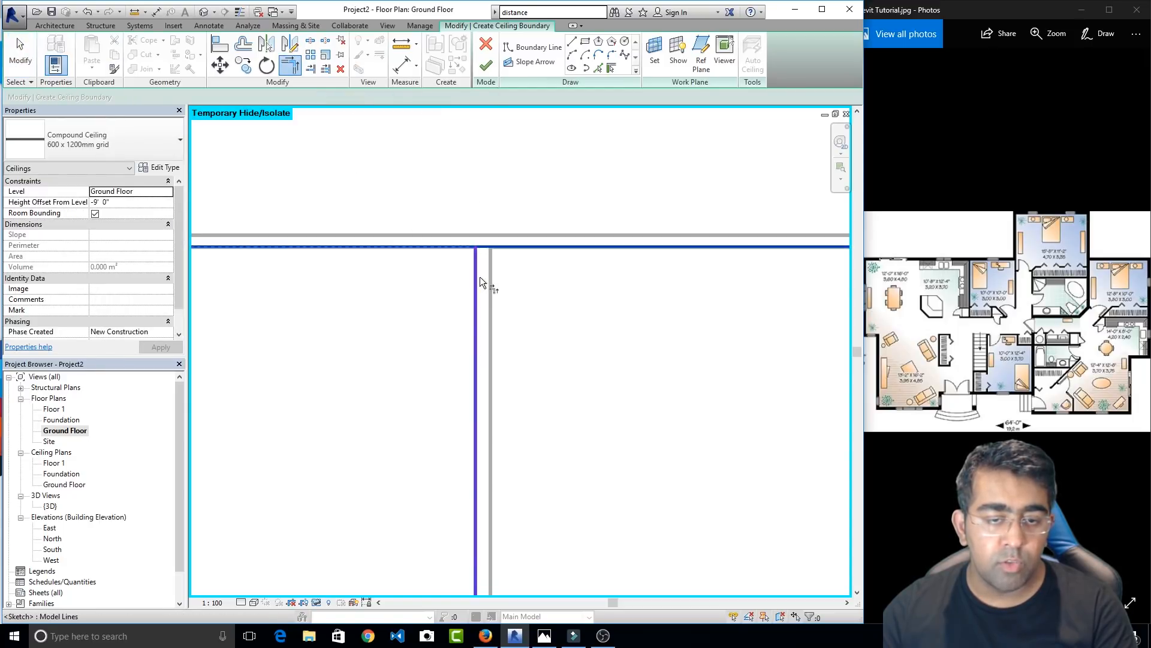
pyautogui.click(476, 276)
# Trim the boundary line below the northeast room to a corner with the line on the east exterior wall
pyautogui.scroll(-4, 481, 300)
pyautogui.moveTo(549, 339); pyautogui.dragTo(296, 193, button='middle')
pyautogui.scroll(2, 602, 277)
pyautogui.scroll(2, 602, 281)
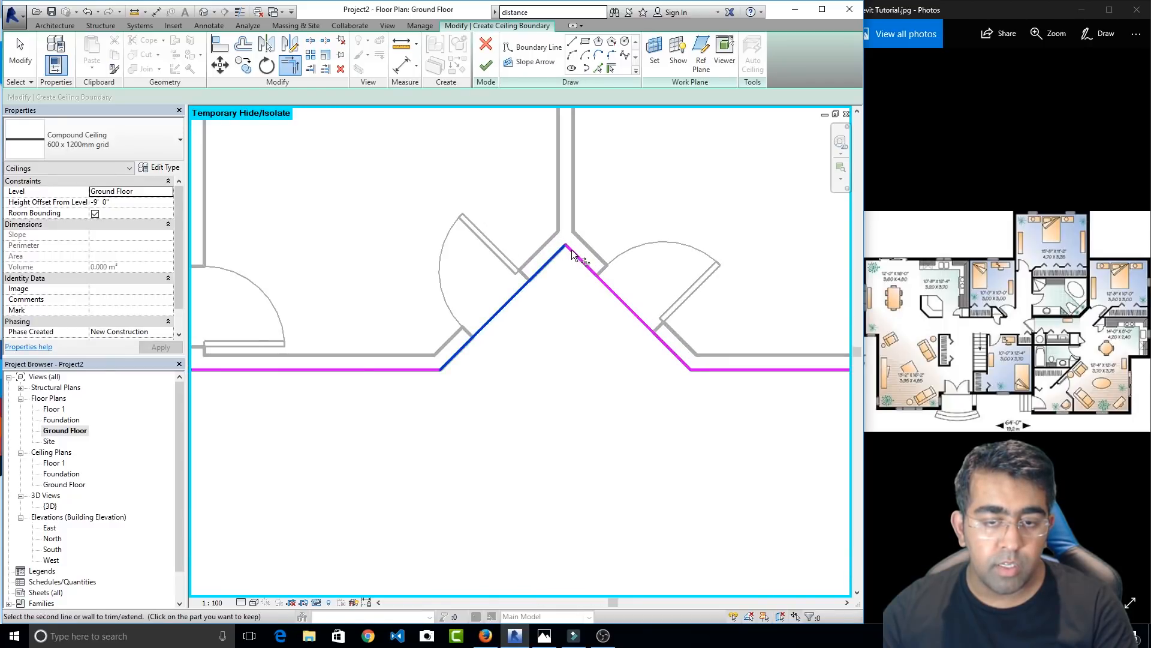
pyautogui.scroll(-2, 600, 280)
pyautogui.moveTo(642, 359); pyautogui.dragTo(372, 232, button='middle')
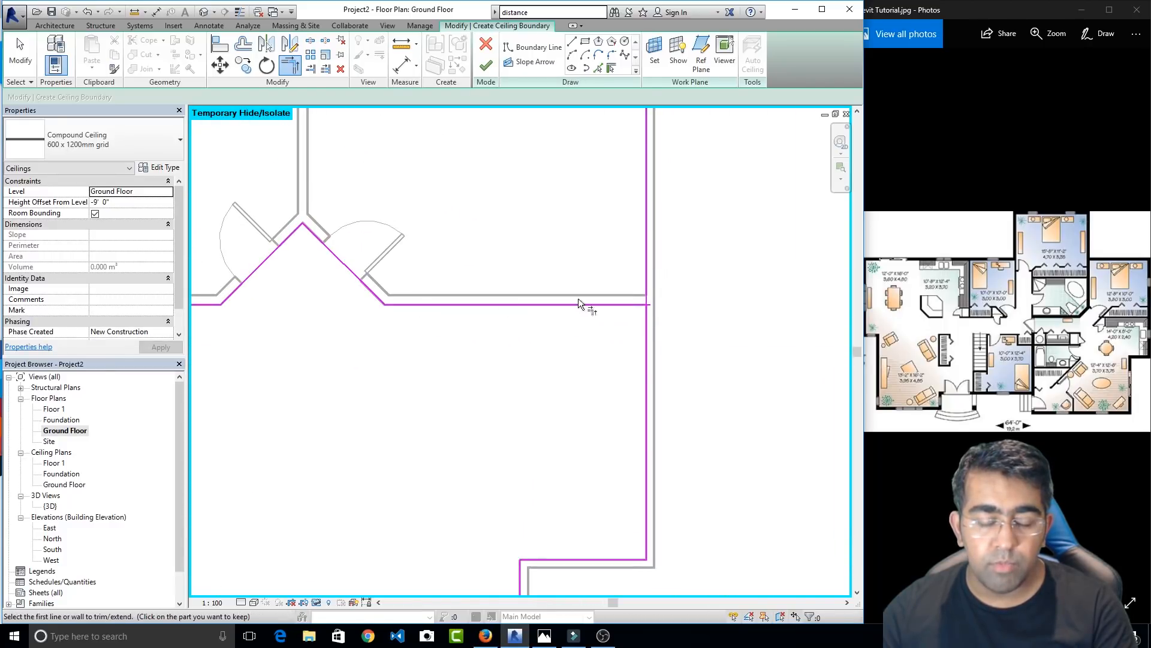
pyautogui.click(613, 304)
pyautogui.click(645, 324)
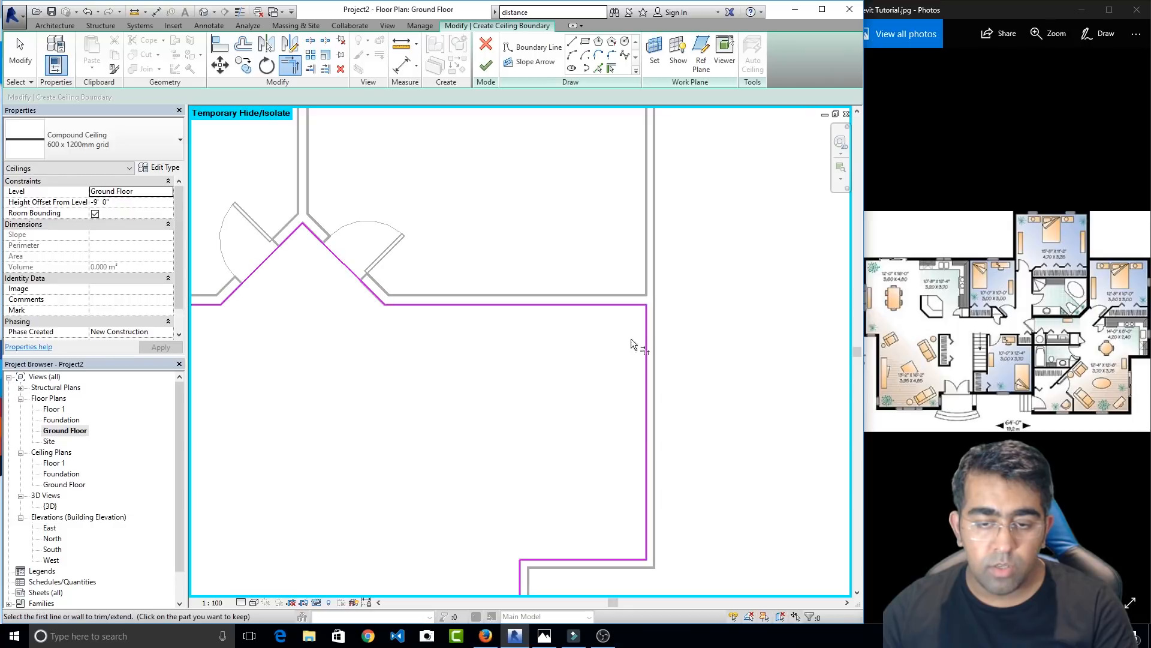
# Check the closed ceiling boundary, finish the sketch and reset the plan's temporary hide/isolate
pyautogui.scroll(-2, 524, 261)
pyautogui.moveTo(524, 262); pyautogui.dragTo(861, 359, button='middle')
pyautogui.scroll(-3, 680, 355)
pyautogui.moveTo(649, 355); pyautogui.dragTo(593, 337, button='middle')
pyautogui.scroll(-1, 521, 313)
pyautogui.moveTo(506, 346); pyautogui.dragTo(615, 299, button='middle')
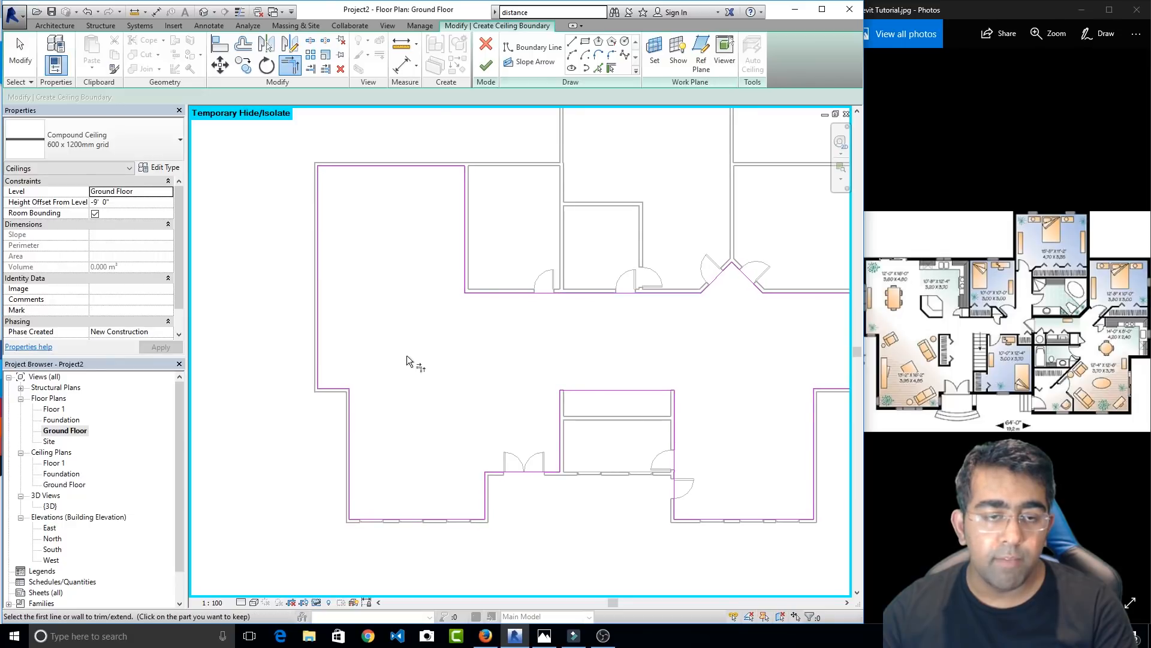
pyautogui.moveTo(595, 297); pyautogui.dragTo(491, 345, button='middle')
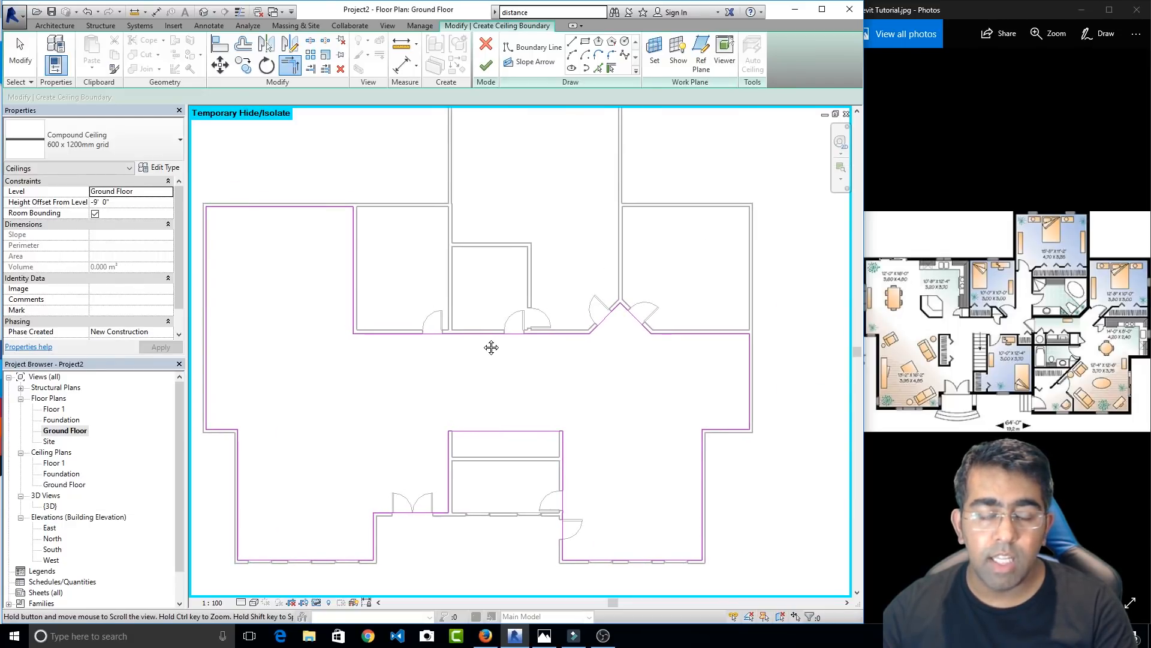
pyautogui.click(487, 66)
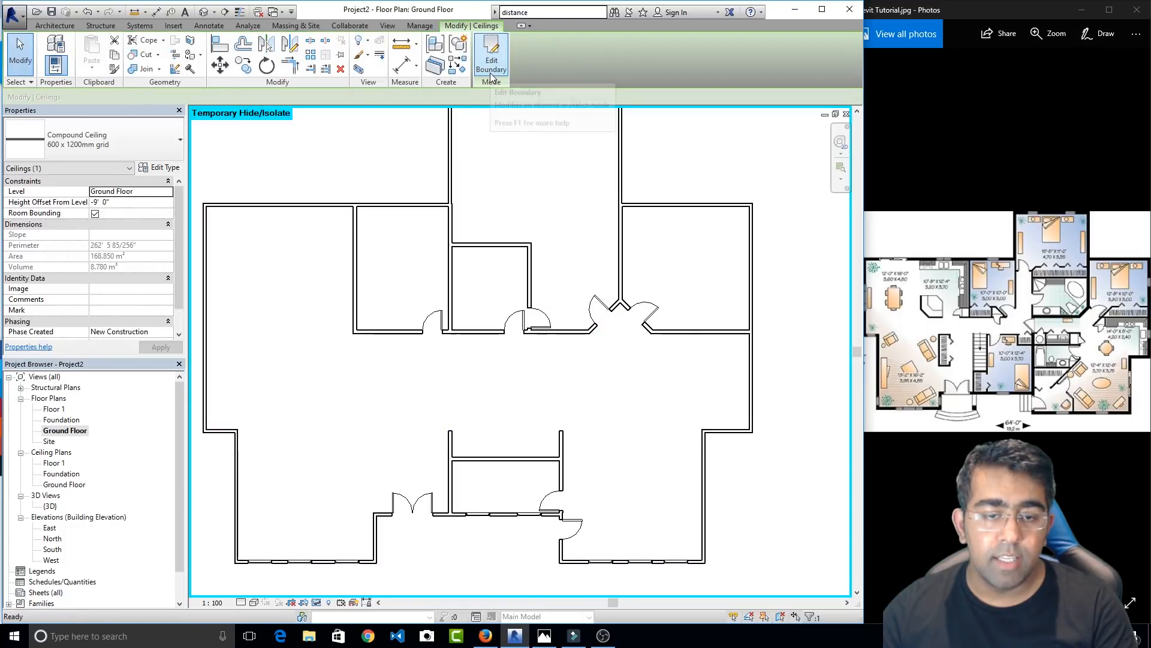
pyautogui.click(317, 602)
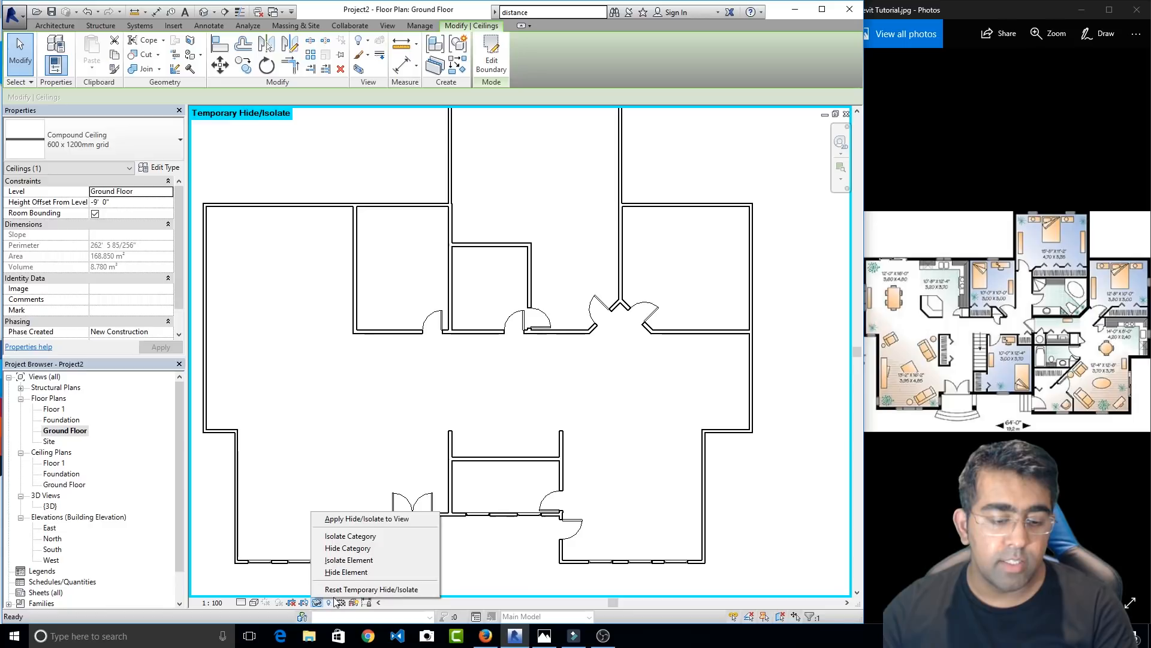
pyautogui.click(352, 590)
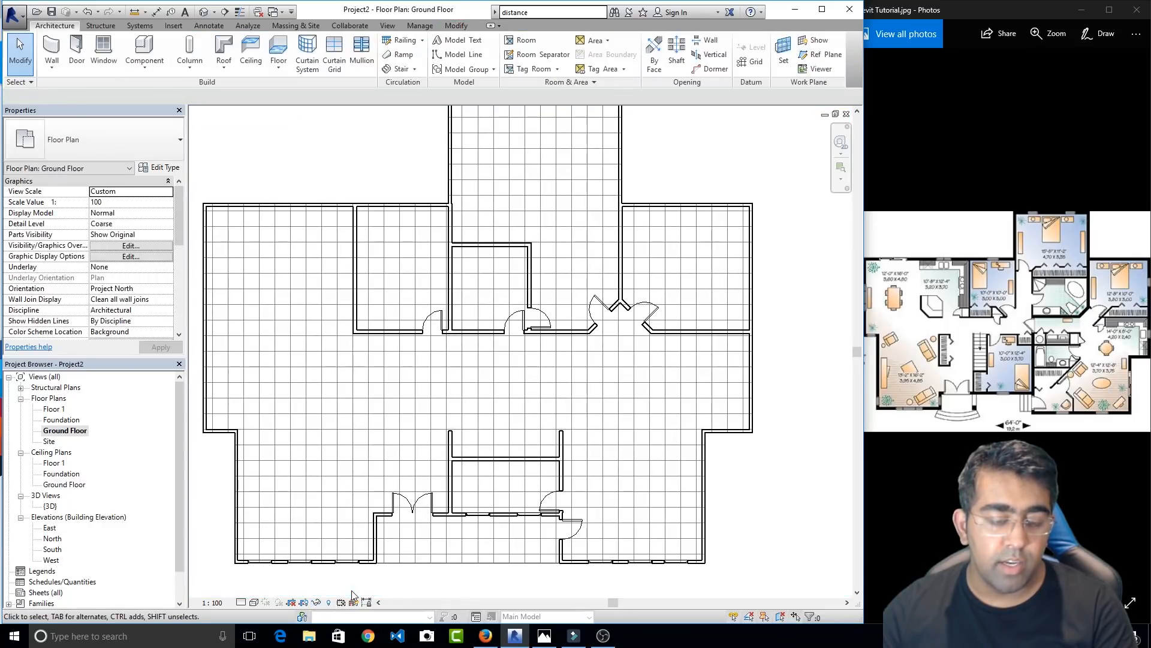
# Set the grid ceiling's height offset from the Ground Floor level to 9' 0" in the 3D view
pyautogui.click(214, 12)
pyautogui.click(237, 32)
pyautogui.scroll(10, 411, 355)
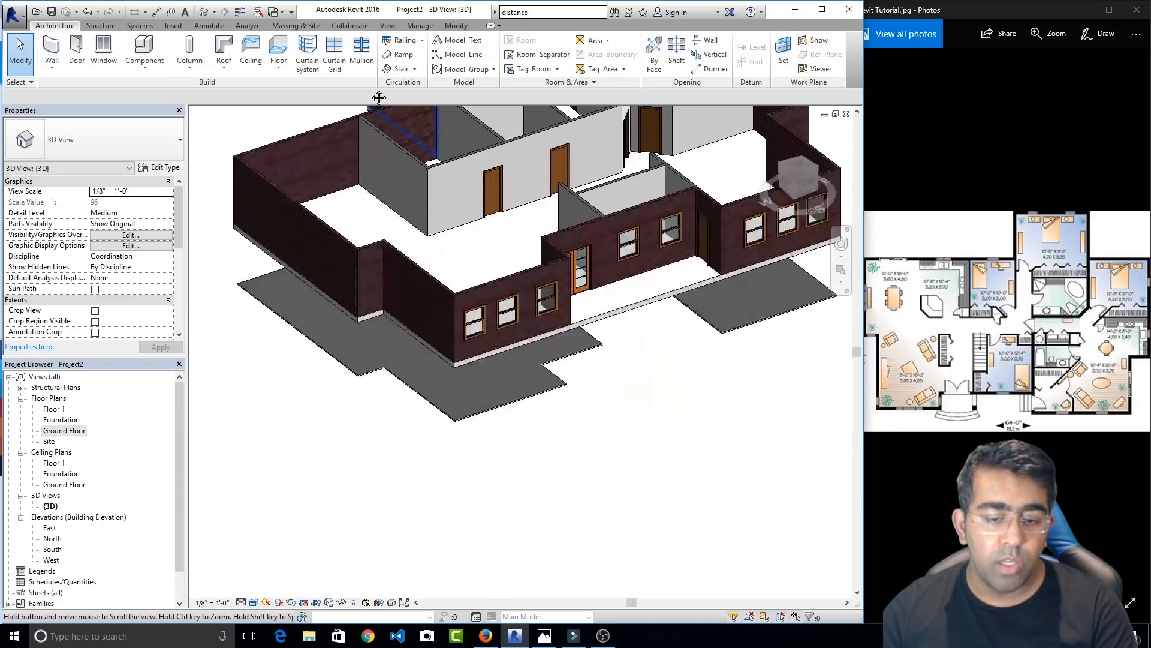
pyautogui.click(569, 483)
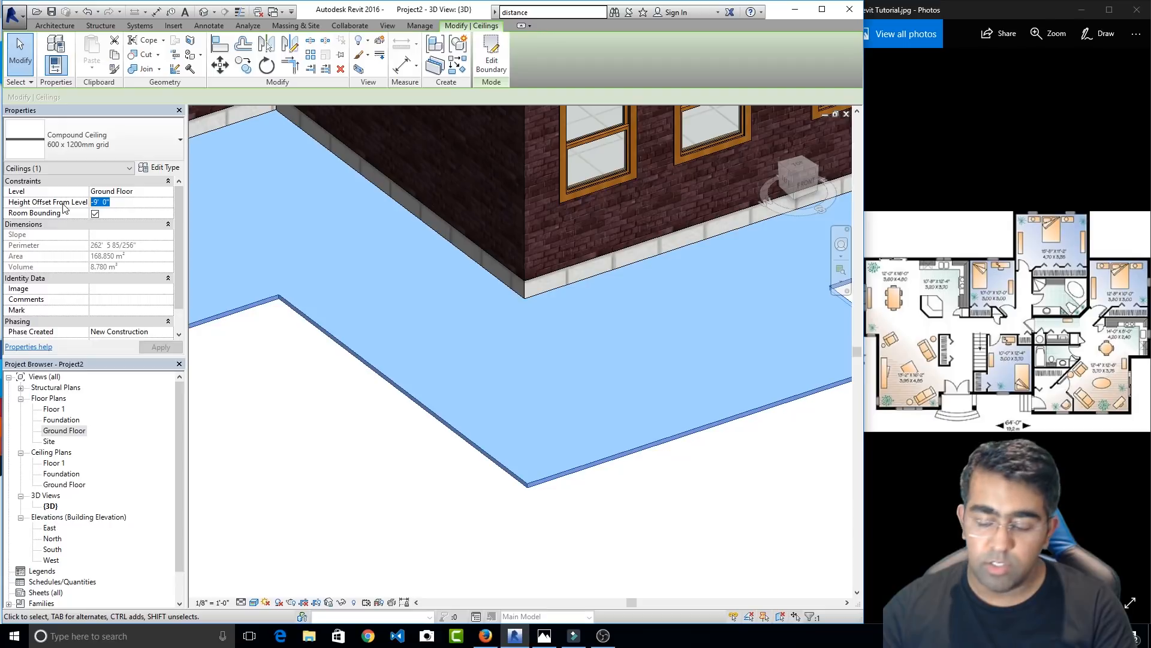
pyautogui.press('Return')
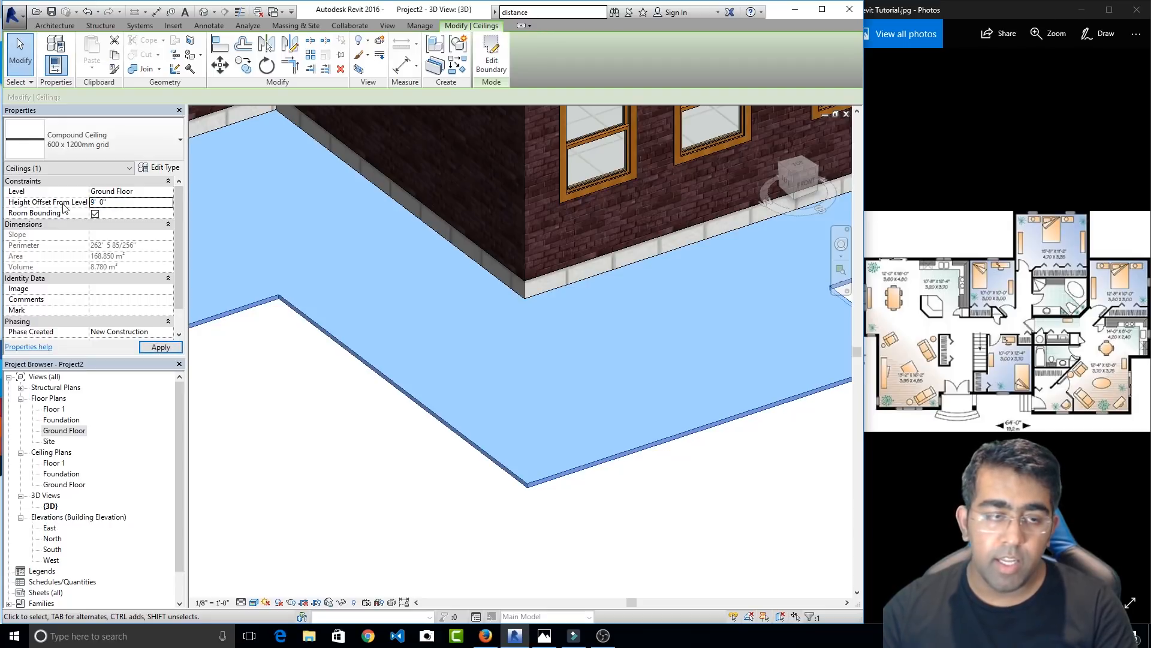
pyautogui.click(145, 352)
pyautogui.scroll(-4, 352, 334)
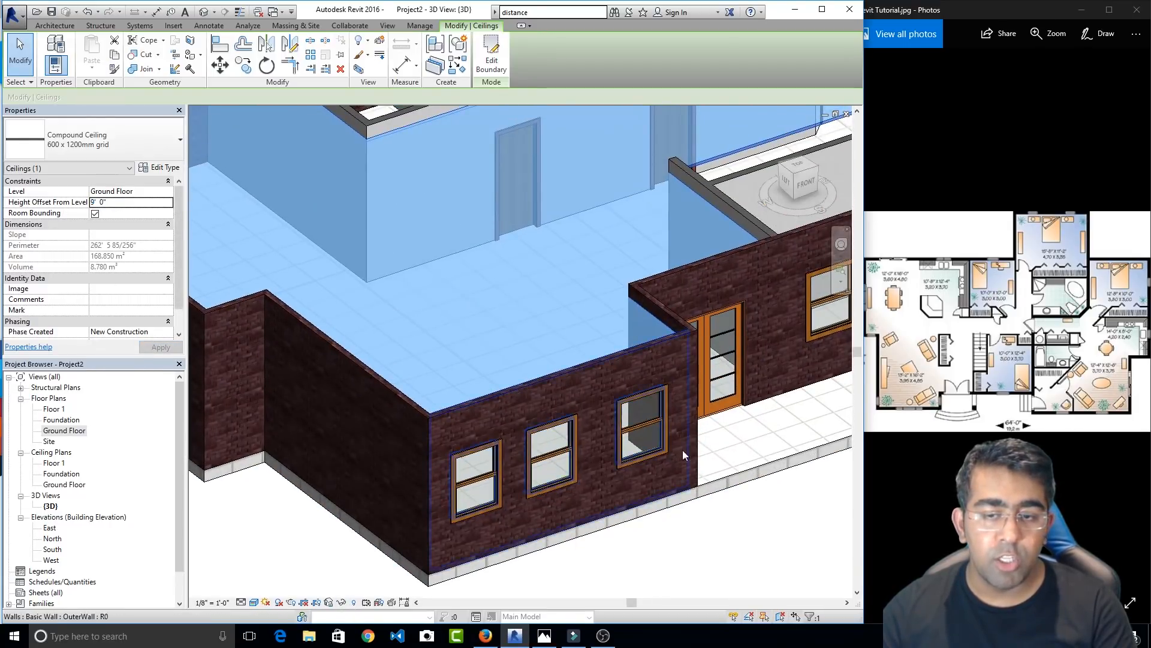
pyautogui.click(714, 456)
pyautogui.moveTo(458, 318); pyautogui.dragTo(501, 492, button='middle')
pyautogui.keyDown('shift'); pyautogui.moveTo(474, 384); pyautogui.dragTo(459, 293, button='middle'); pyautogui.keyUp('shift')
pyautogui.scroll(-2, 442, 360)
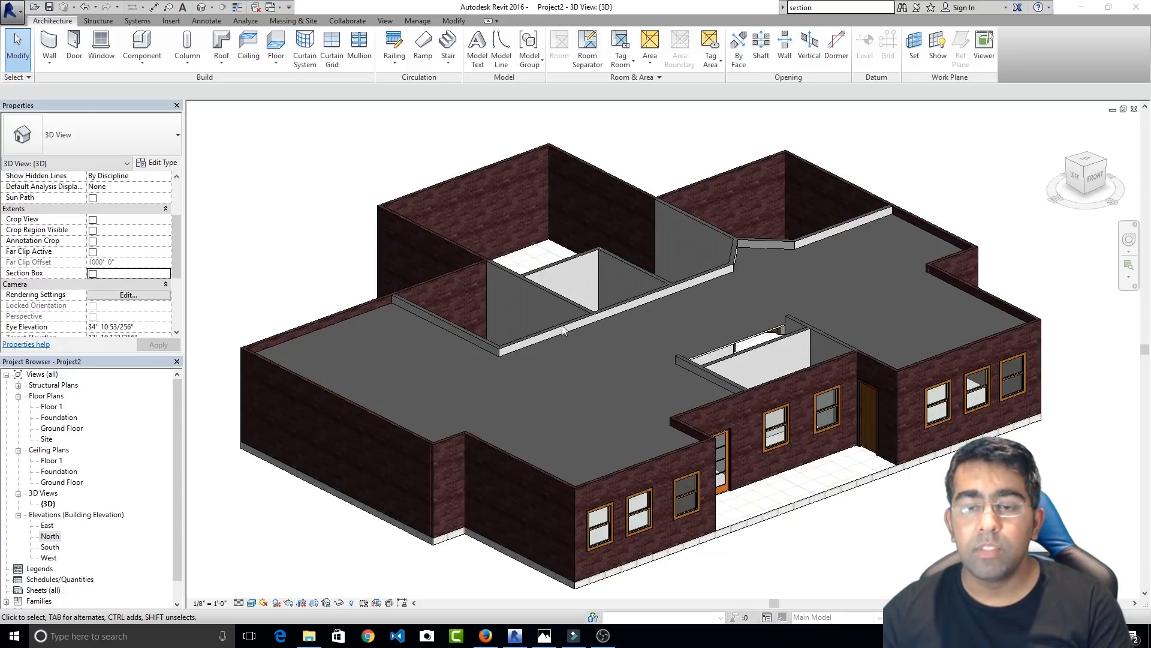
# Open the ceiling's boundary for editing from the 3D view and switch to the Ground Floor plan
pyautogui.scroll(8, 784, 336)
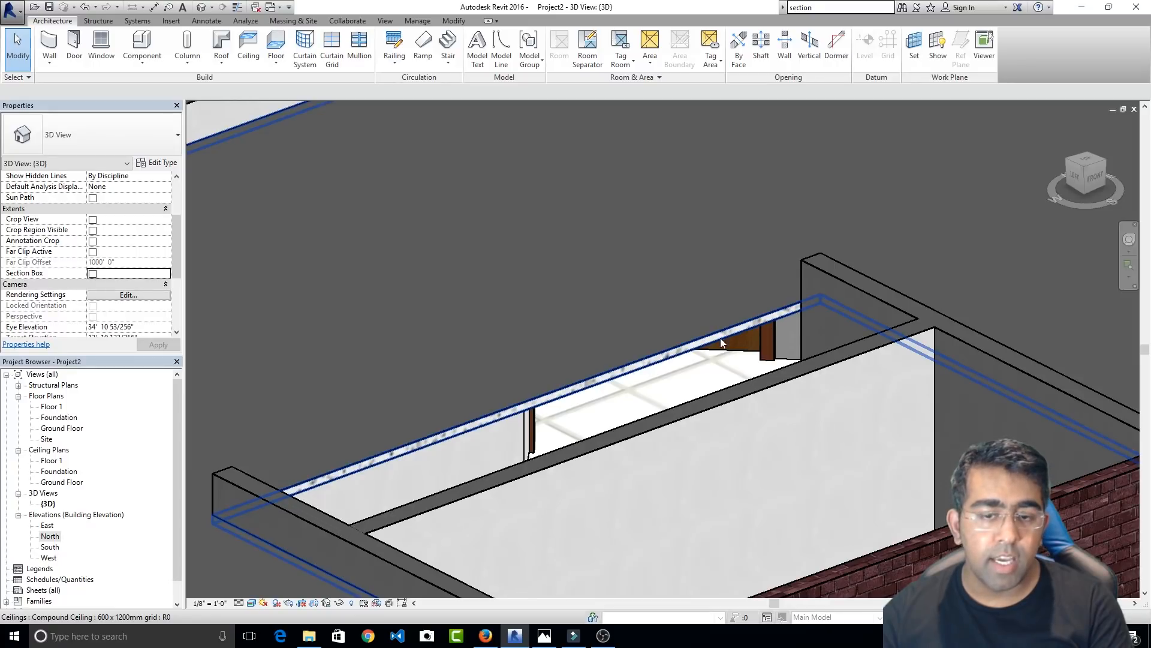
pyautogui.doubleClick(608, 368)
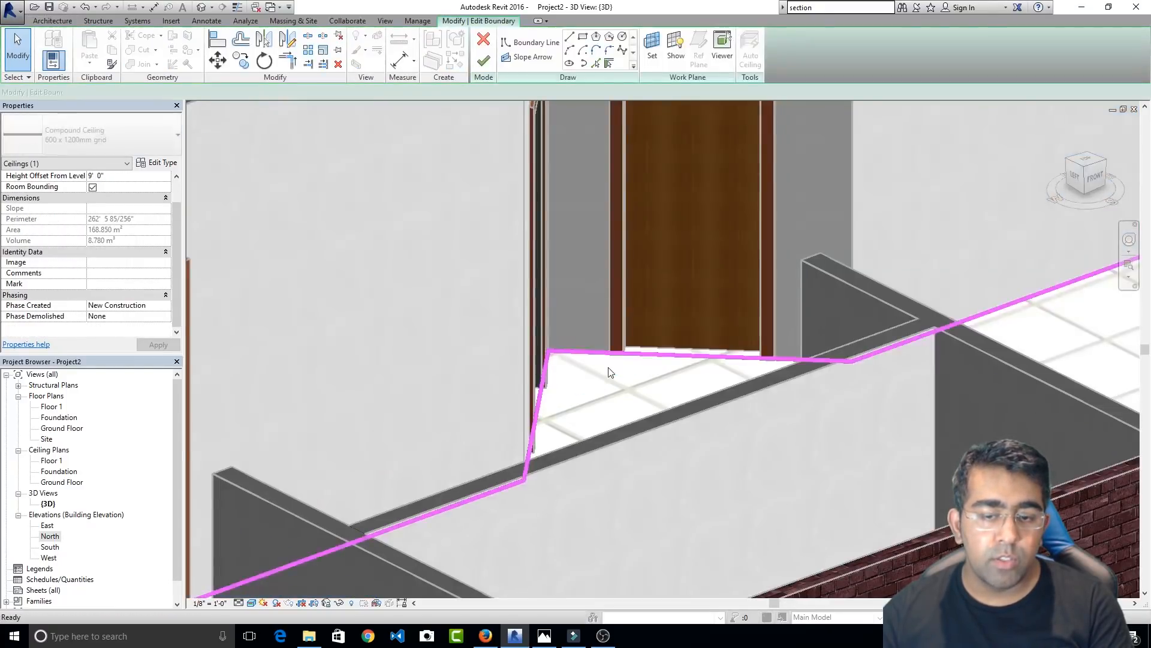
pyautogui.scroll(-3, 603, 365)
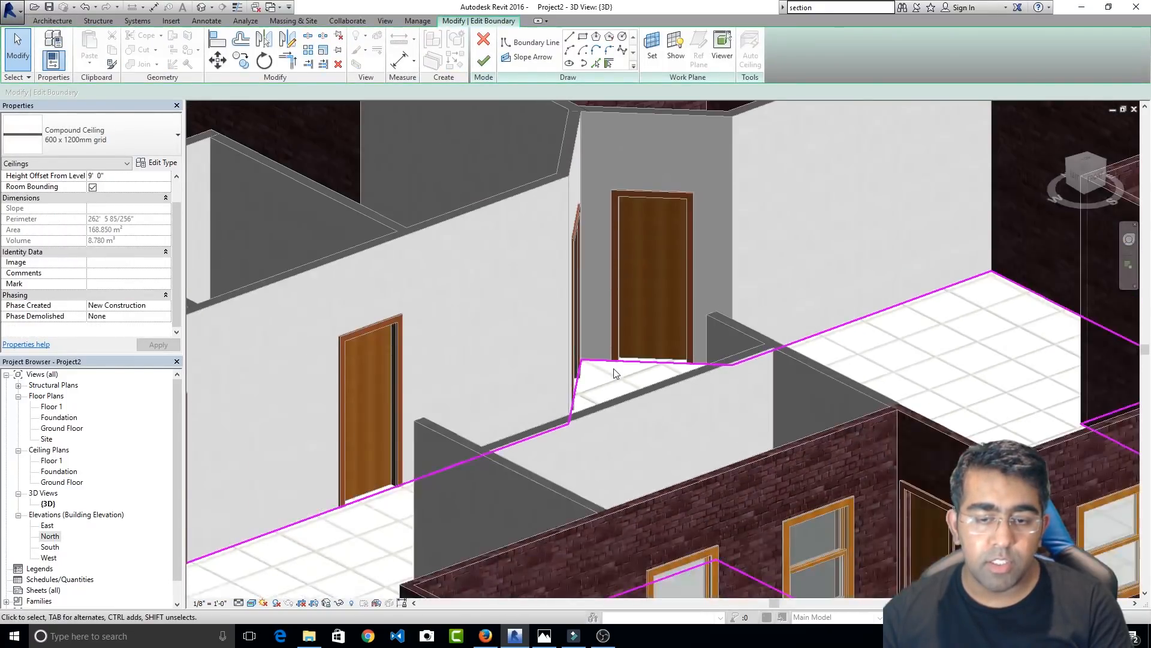
pyautogui.scroll(-2, 689, 376)
pyautogui.moveTo(688, 375)
pyautogui.mouseDown(button='middle')
pyautogui.moveTo(630, 281)
pyautogui.moveTo(537, 189)
pyautogui.mouseUp(button='middle')
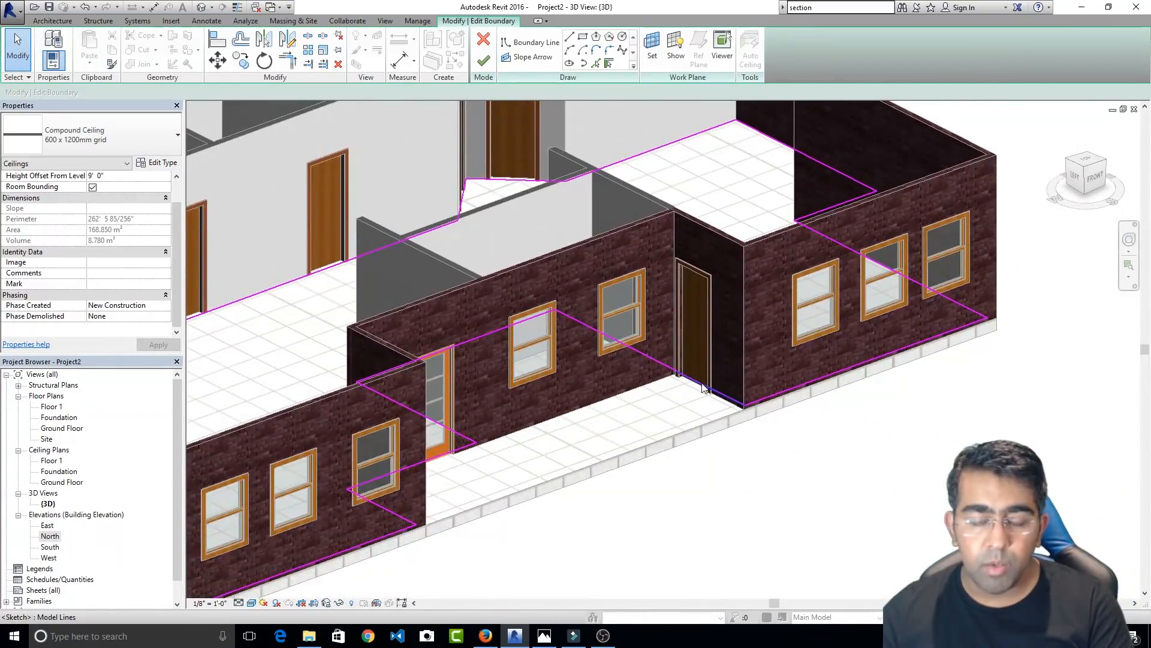
pyautogui.moveTo(383, 135); pyautogui.dragTo(499, 189, button='middle')
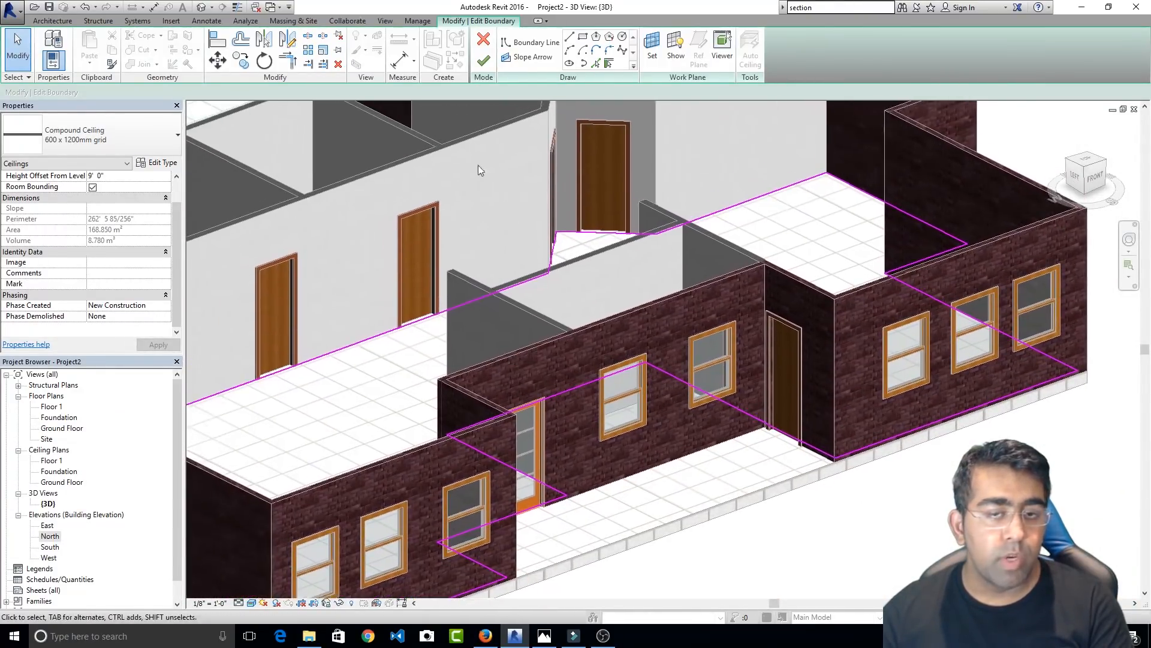
pyautogui.doubleClick(49, 427)
# Move the boundary line between the stub walls' north ends to the north face of their cross wall and finish the sketch
pyautogui.scroll(2, 514, 408)
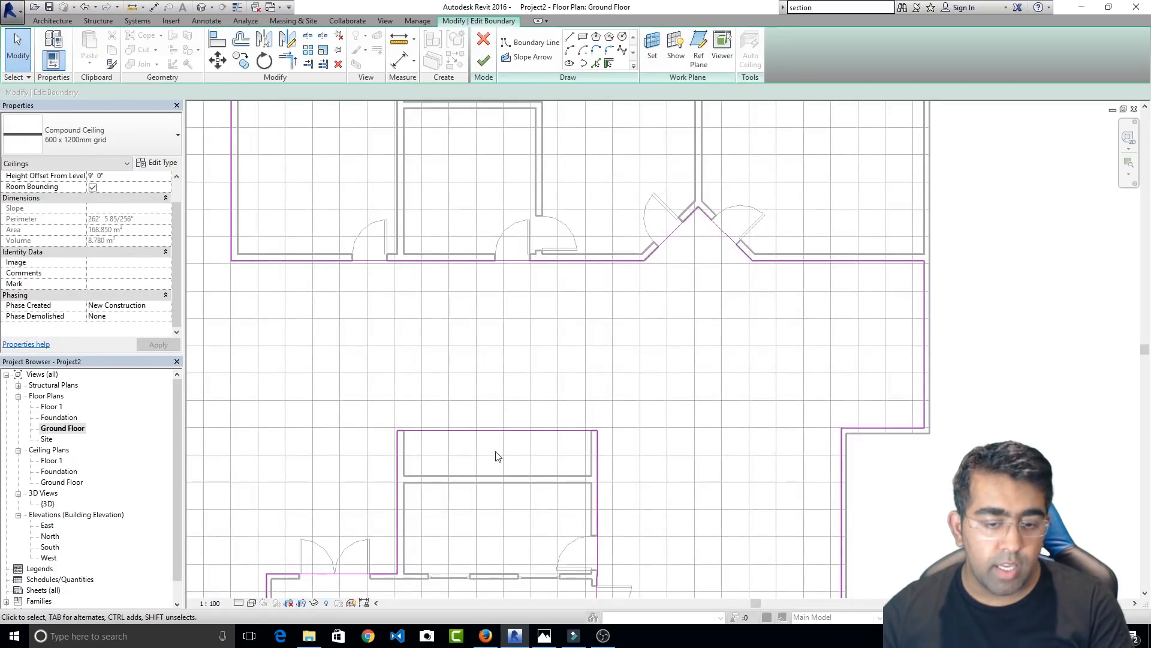
pyautogui.click(497, 431)
pyautogui.scroll(3, 495, 446)
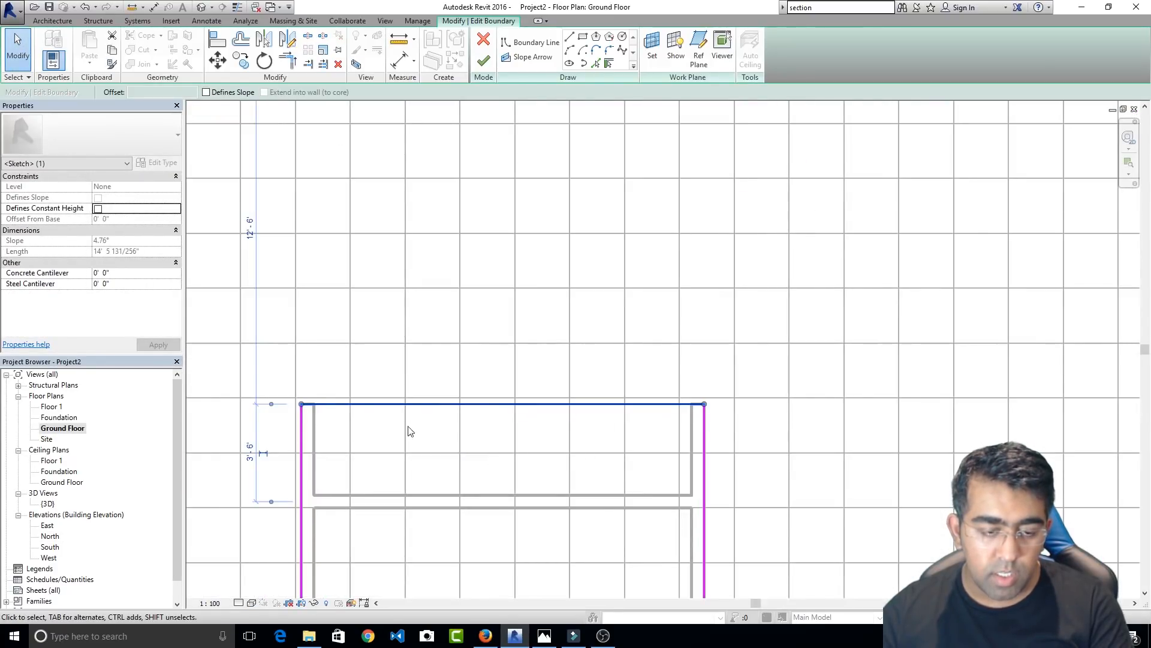
pyautogui.moveTo(448, 403); pyautogui.dragTo(437, 494)
pyautogui.click(468, 444)
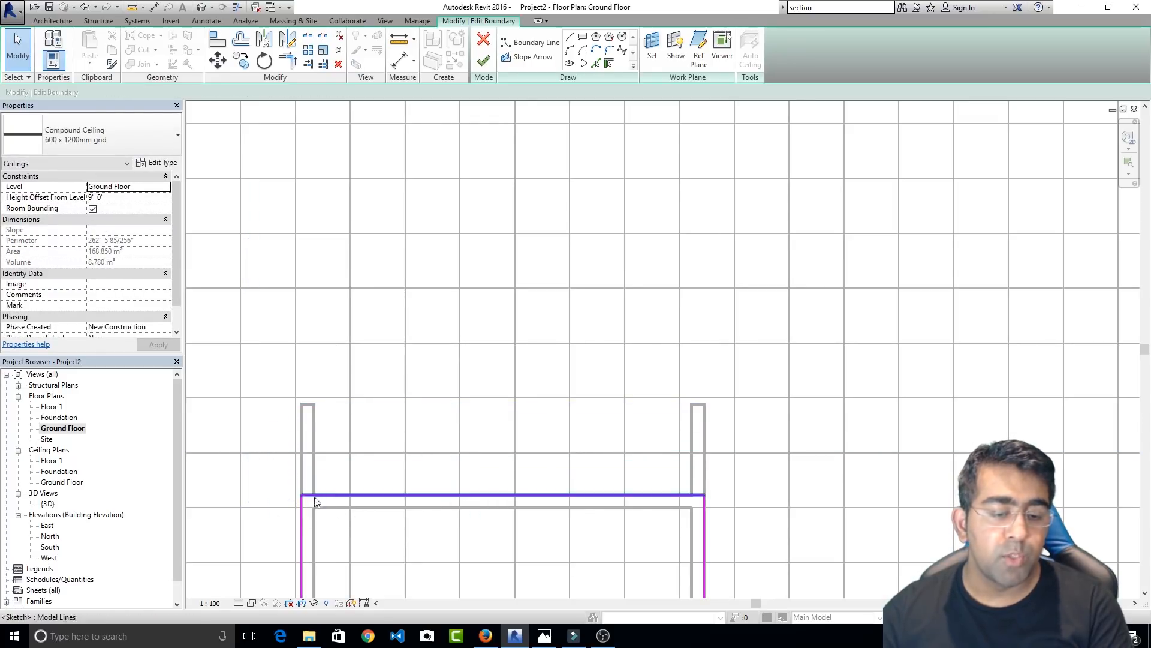
pyautogui.scroll(-1, 578, 524)
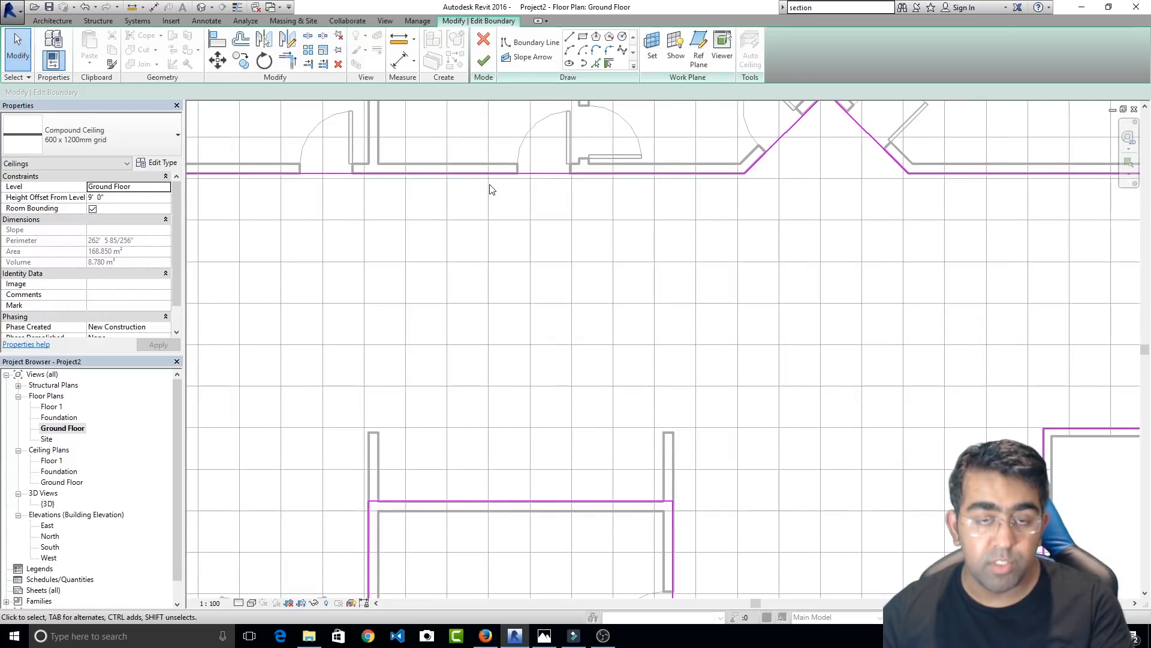
pyautogui.click(484, 61)
pyautogui.scroll(-1, 564, 324)
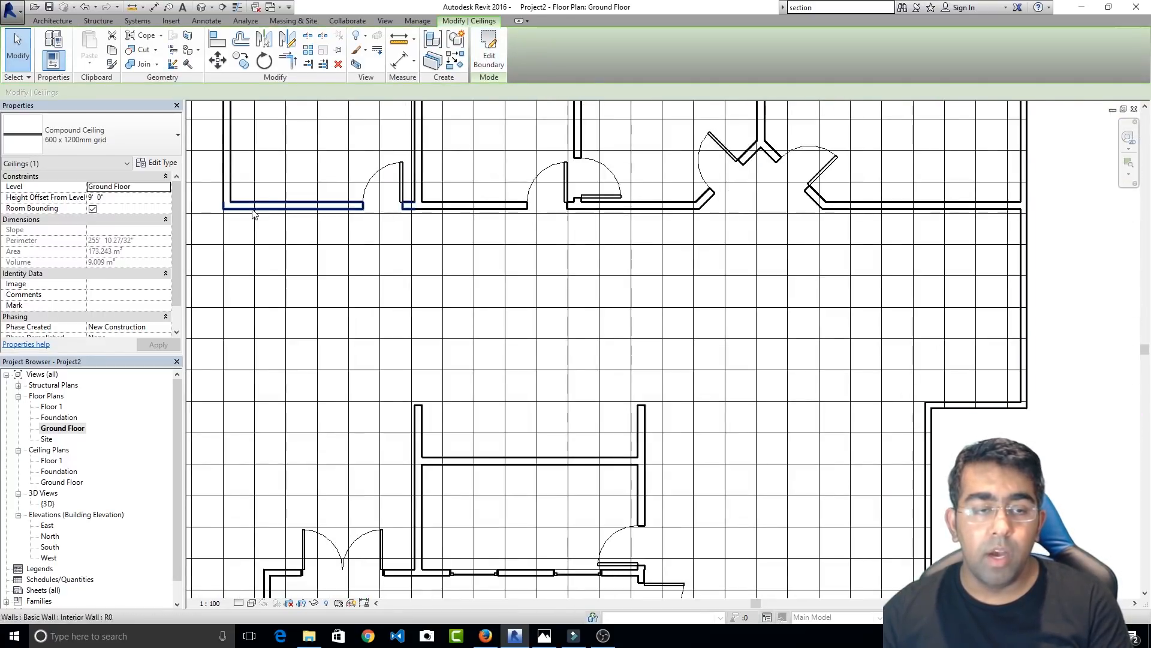
# Examine the edited ceiling around the stub walls and across the whole house in the 3D view
pyautogui.click(202, 7)
pyautogui.scroll(5, 747, 312)
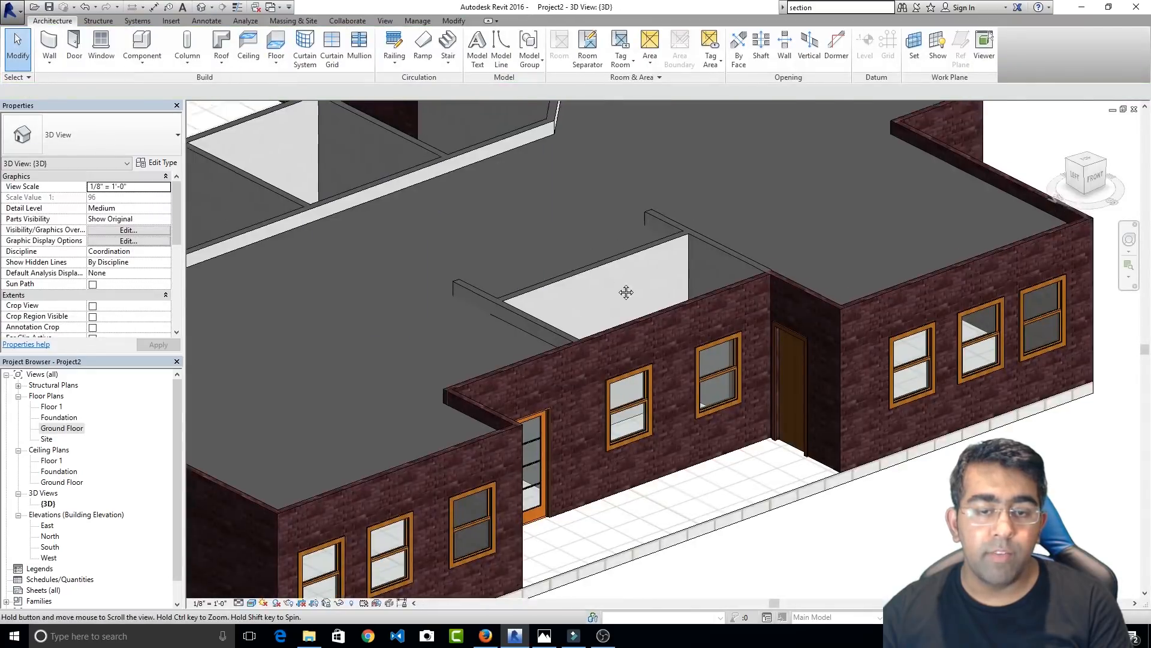
pyautogui.scroll(-6, 744, 311)
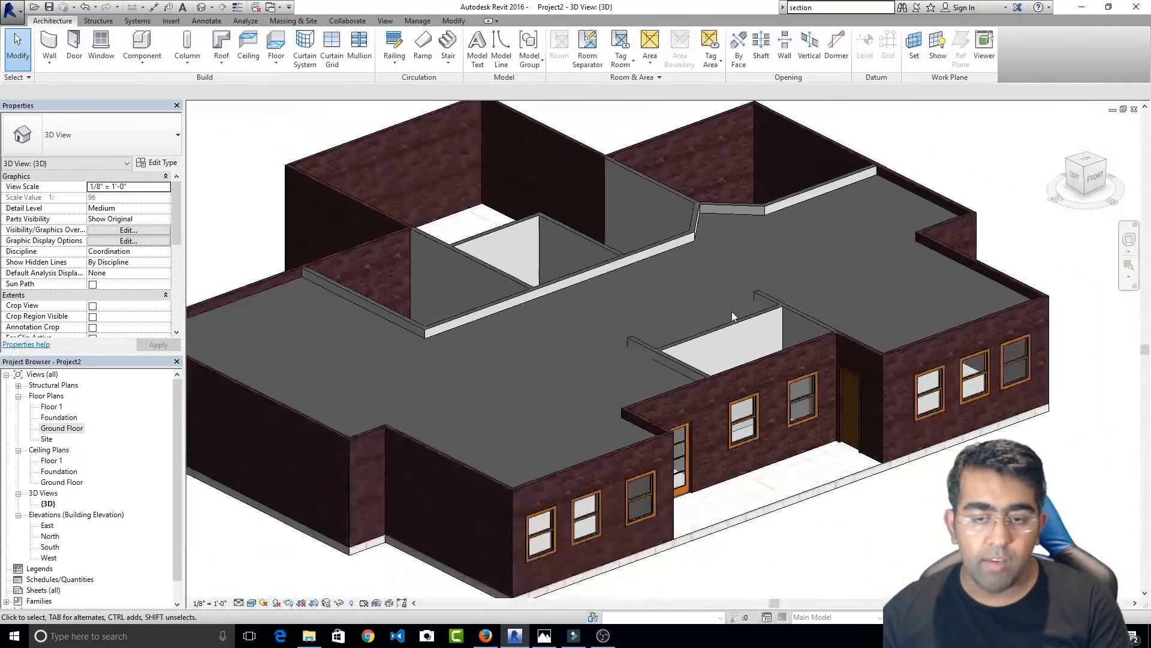
pyautogui.keyDown('shift'); pyautogui.moveTo(630, 300); pyautogui.dragTo(469, 351, button='middle'); pyautogui.keyUp('shift')
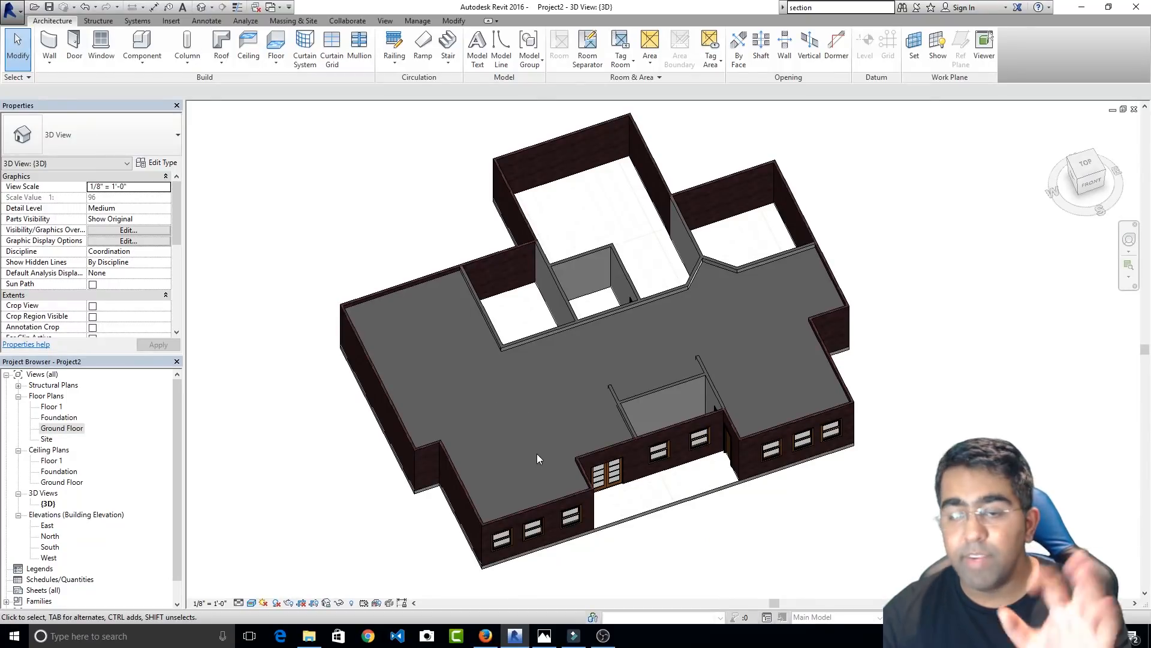
pyautogui.keyDown('shift'); pyautogui.moveTo(612, 480); pyautogui.dragTo(746, 313, button='middle'); pyautogui.keyUp('shift')
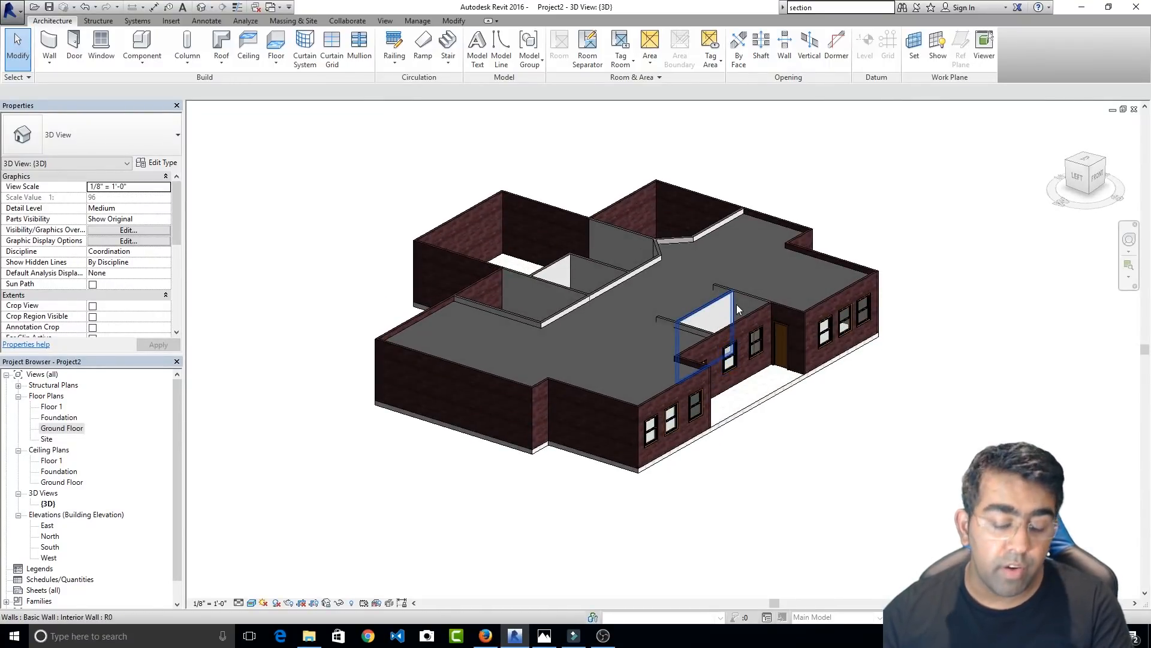
pyautogui.scroll(3, 736, 304)
pyautogui.scroll(-1, 596, 331)
pyautogui.keyDown('shift'); pyautogui.moveTo(595, 329); pyautogui.dragTo(712, 352, button='middle'); pyautogui.keyUp('shift')
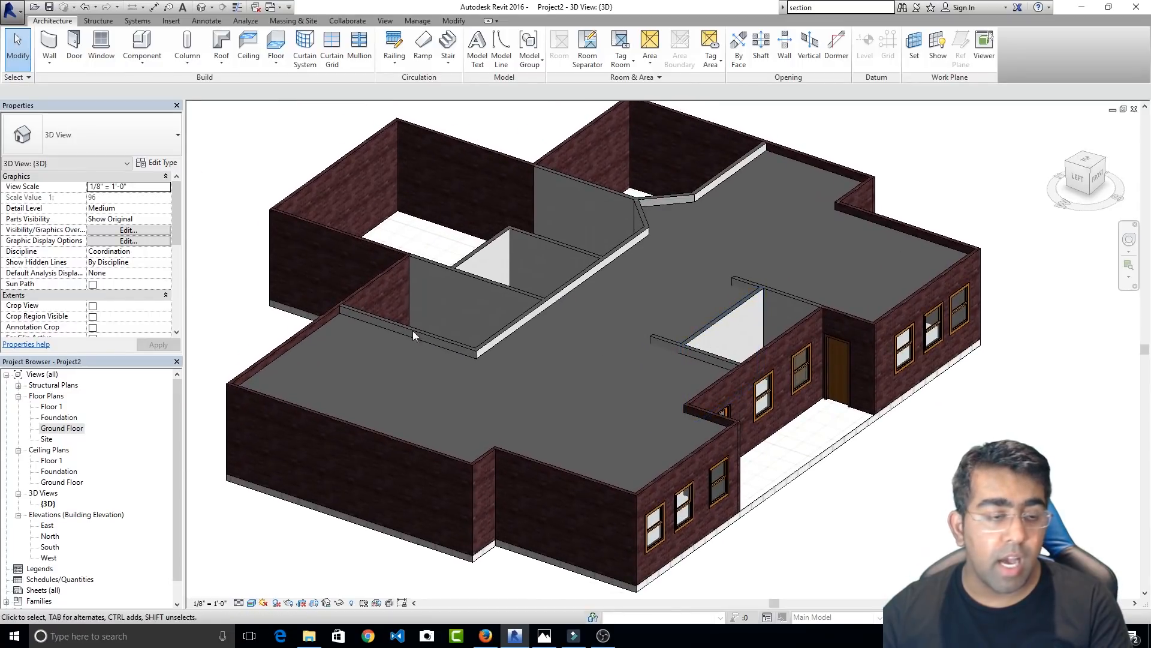
# Turn on the section box for the 3D view
pyautogui.scroll(-2, 67, 271)
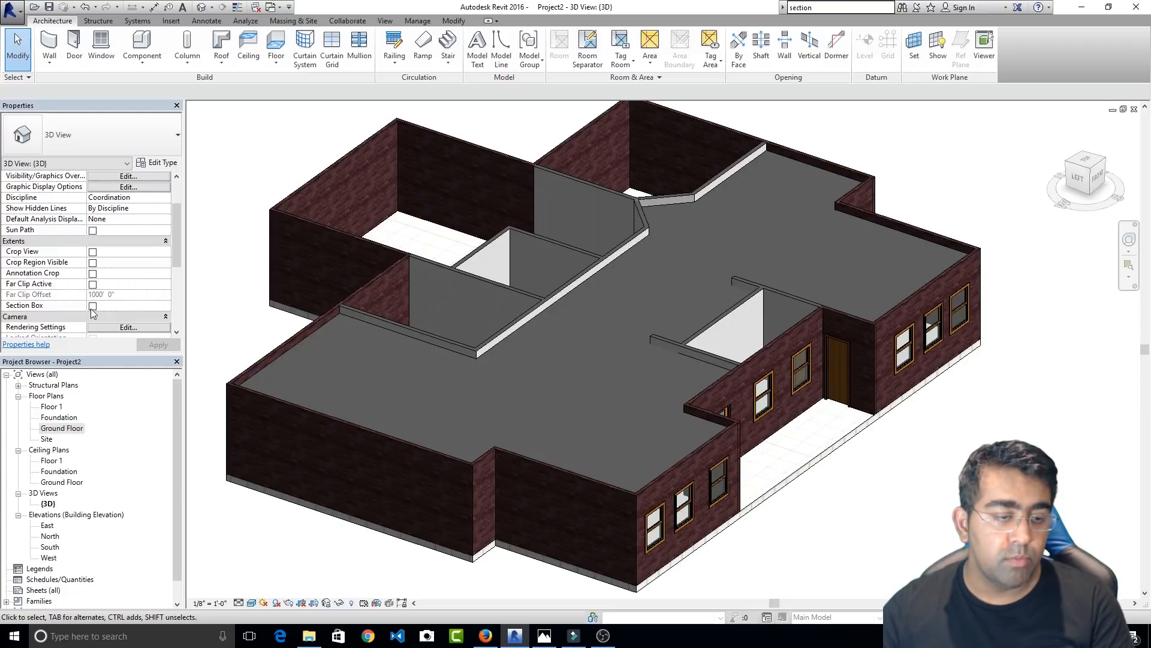
pyautogui.scroll(-3, 597, 325)
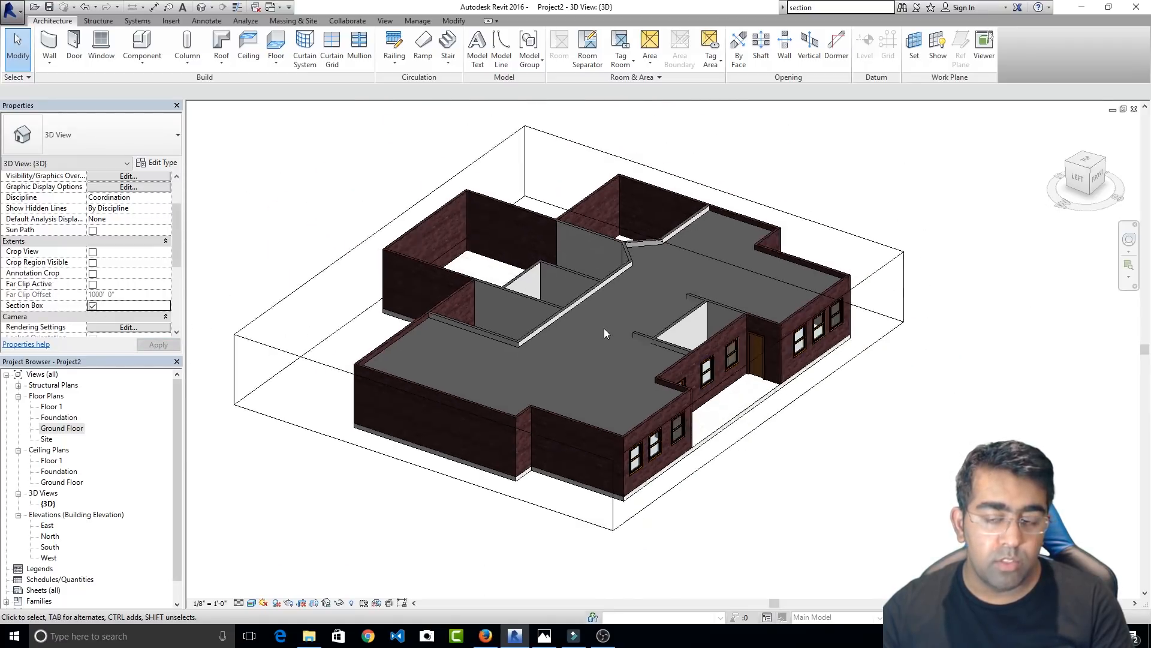
# Pull the section box's front face into the house to cut it open and examine the grid ceiling from below
pyautogui.click(865, 271)
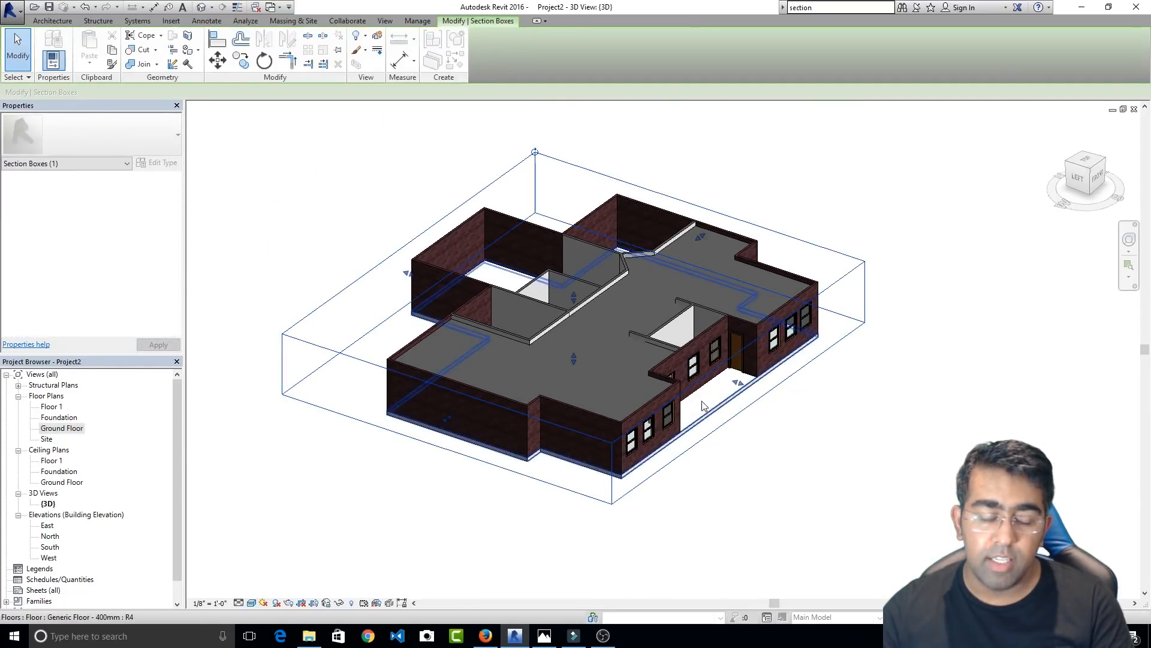
pyautogui.moveTo(739, 382); pyautogui.dragTo(623, 339)
pyautogui.scroll(3, 609, 352)
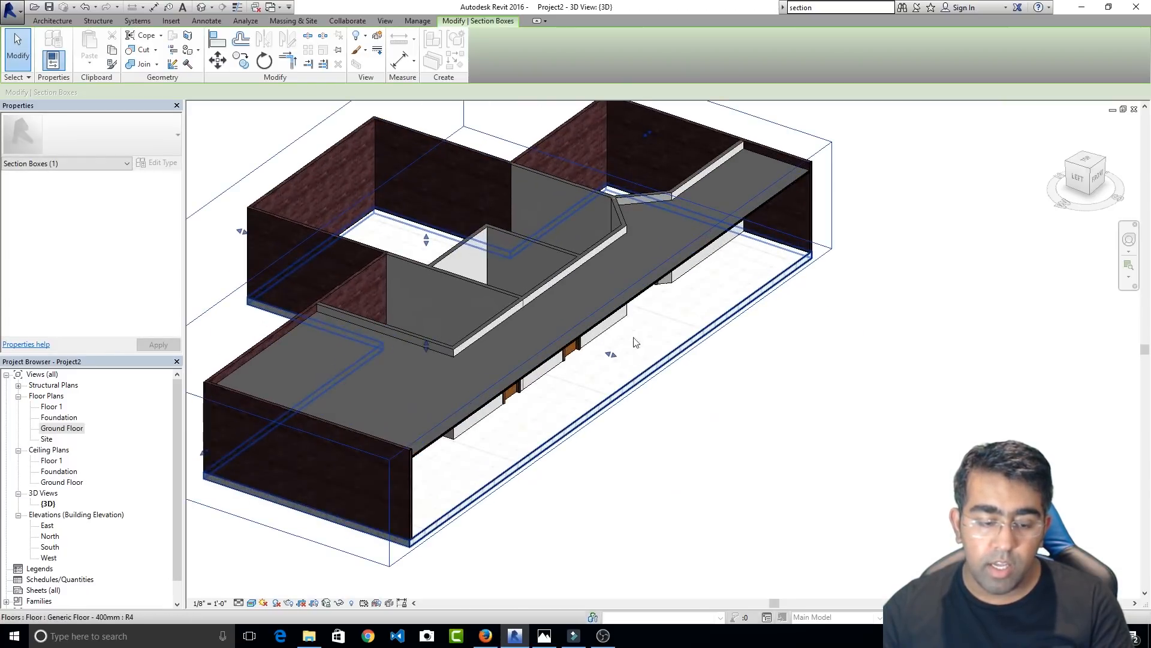
pyautogui.keyDown('shift'); pyautogui.moveTo(673, 381); pyautogui.dragTo(614, 221, button='middle'); pyautogui.keyUp('shift')
pyautogui.scroll(5, 574, 142)
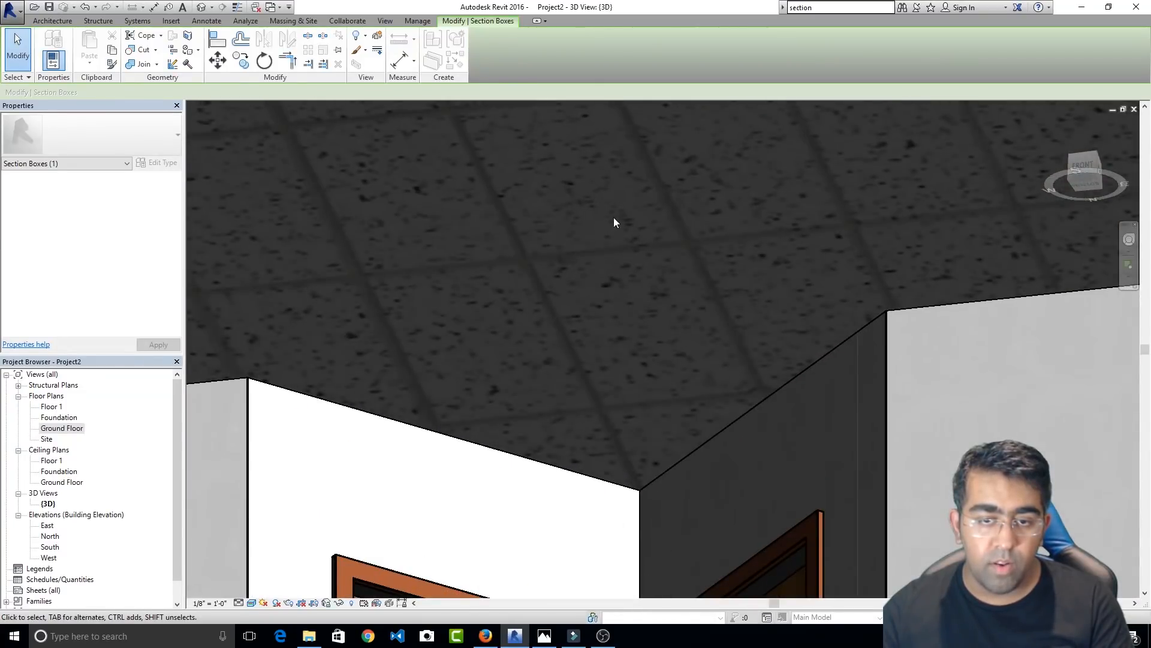
# Push the section box's front face back out past the house and pull its left face in through the west rooms
pyautogui.scroll(-5, 614, 213)
pyautogui.keyDown('shift'); pyautogui.moveTo(610, 256); pyautogui.dragTo(596, 456, button='middle'); pyautogui.keyUp('shift')
pyautogui.scroll(-4, 711, 384)
pyautogui.moveTo(703, 445); pyautogui.dragTo(734, 497)
pyautogui.scroll(-1, 735, 497)
pyautogui.moveTo(734, 496); pyautogui.dragTo(613, 328, button='middle')
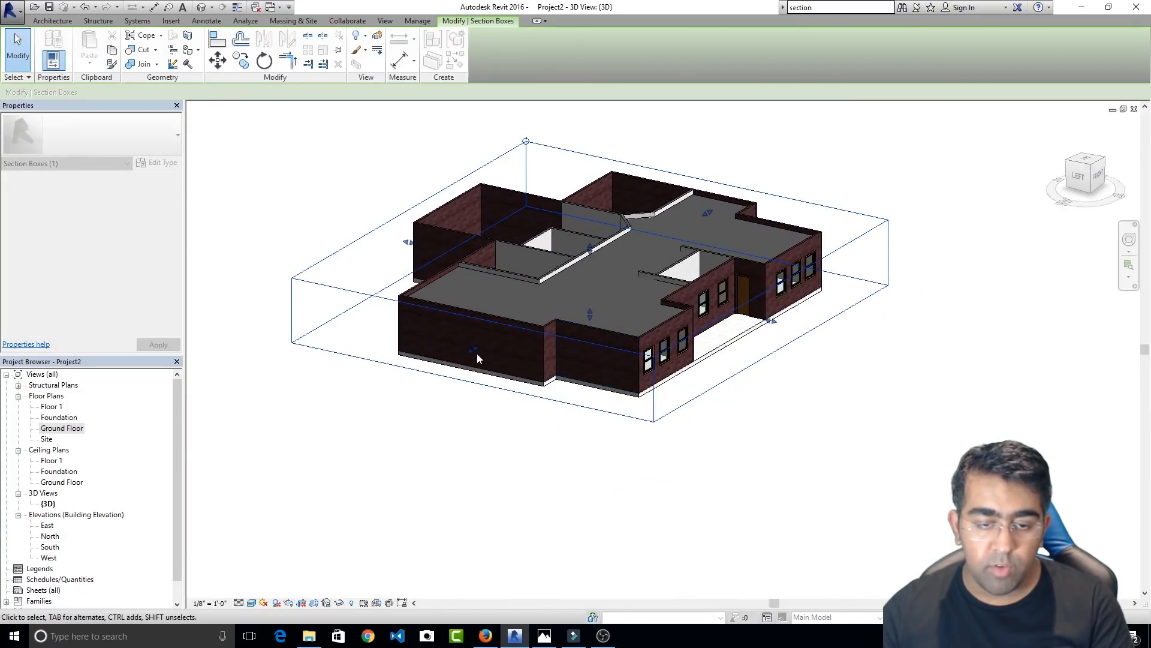
pyautogui.keyDown('shift'); pyautogui.moveTo(557, 294); pyautogui.dragTo(574, 494, button='middle'); pyautogui.keyUp('shift')
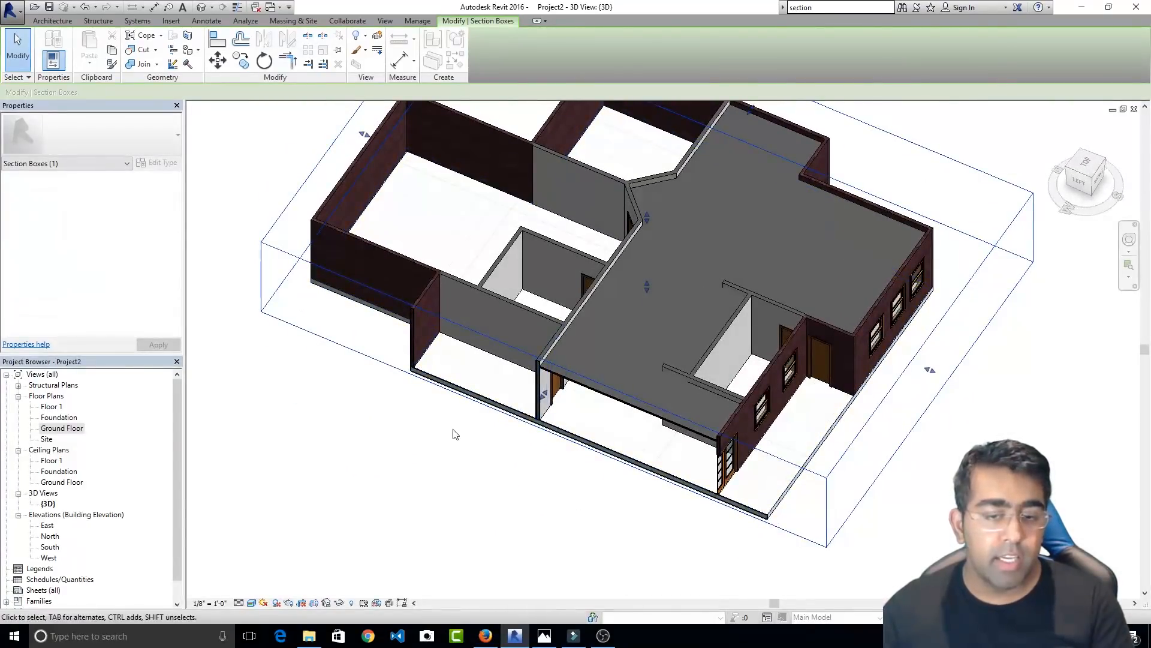
# Turn off the section box for the 3D view and examine the whole house from the front
pyautogui.click(442, 427)
pyautogui.scroll(-3, 104, 278)
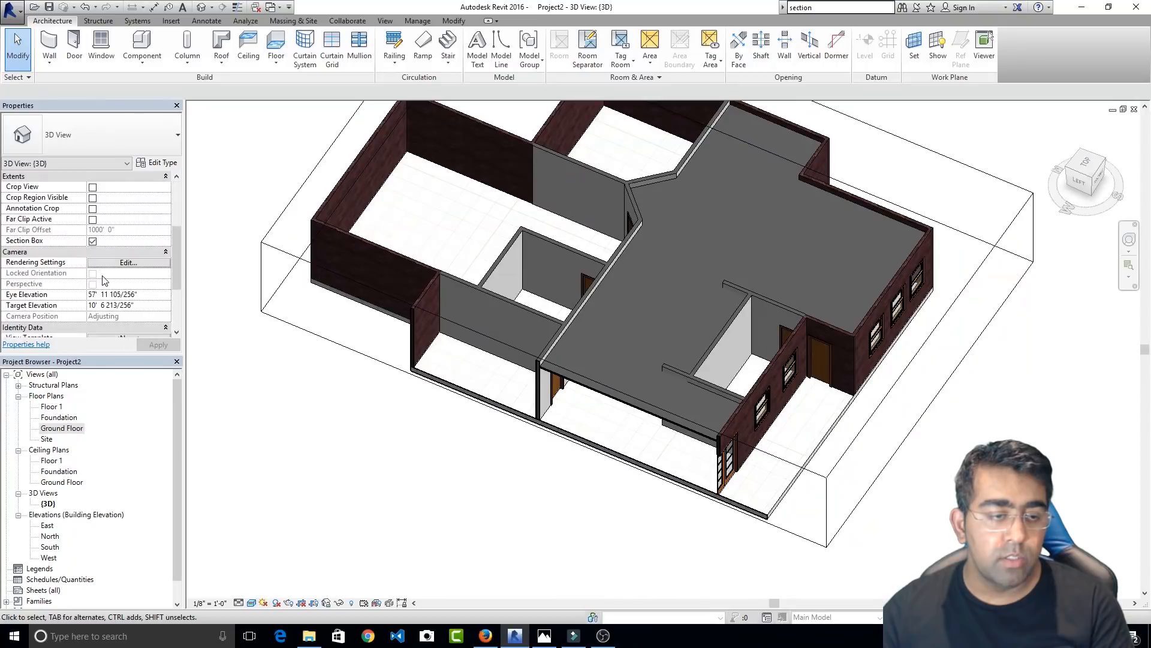
pyautogui.click(92, 242)
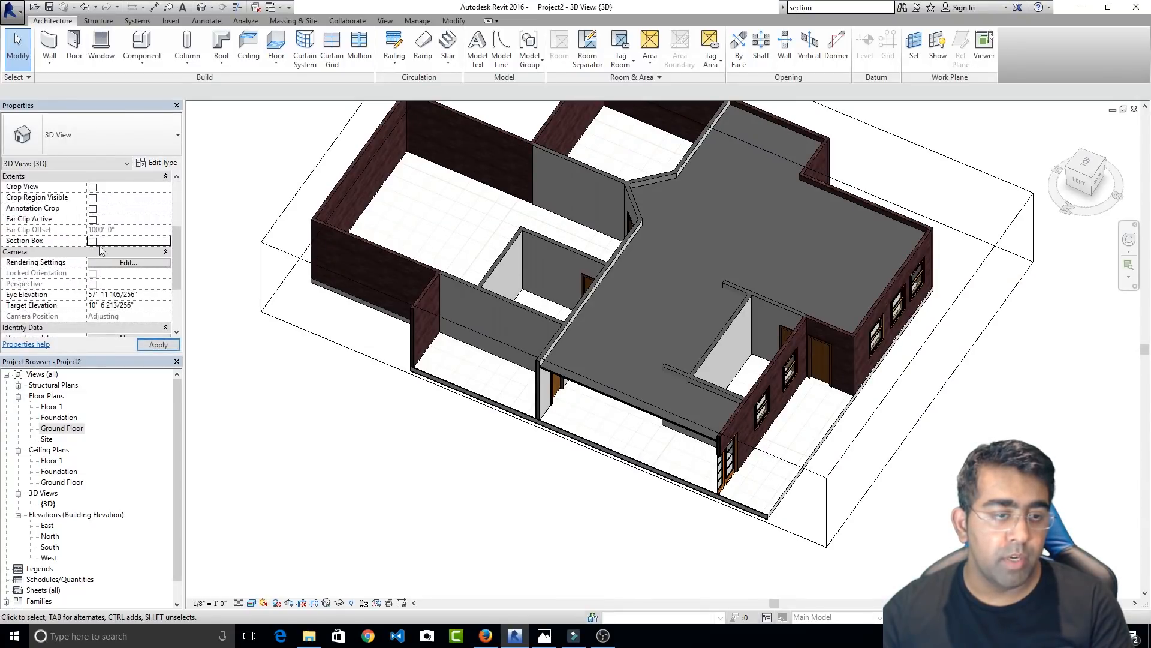
pyautogui.scroll(-2, 521, 350)
pyautogui.keyDown('shift'); pyautogui.moveTo(746, 418); pyautogui.dragTo(667, 259, button='middle'); pyautogui.keyUp('shift')
pyautogui.scroll(2, 666, 257)
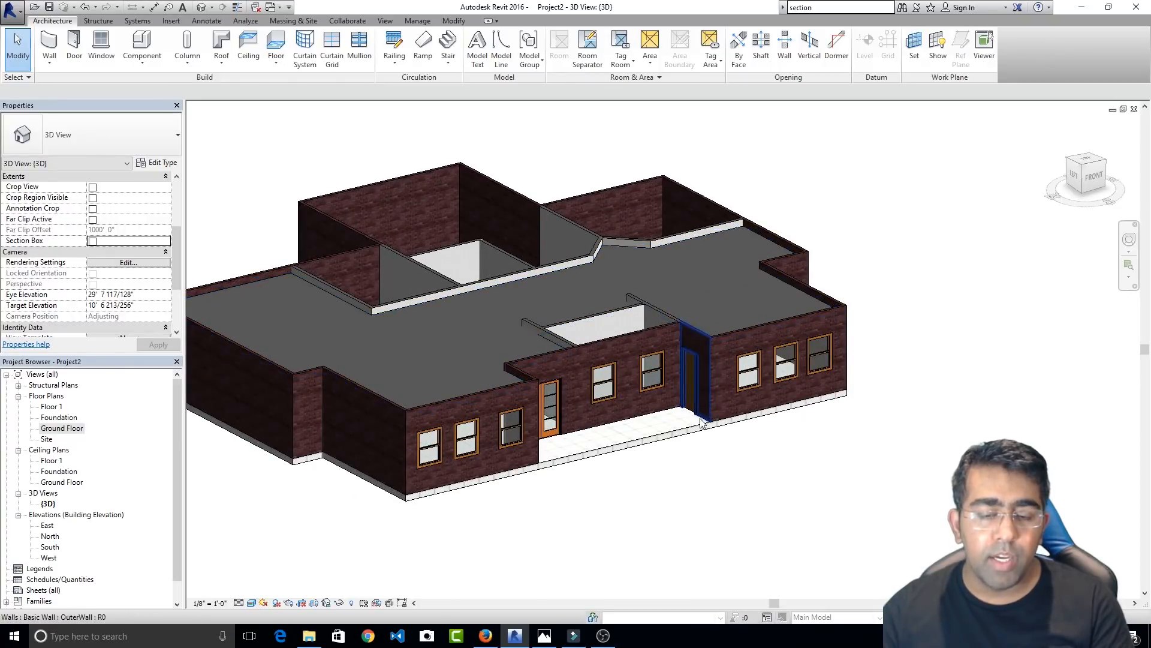
pyautogui.keyDown('shift'); pyautogui.moveTo(466, 259); pyautogui.dragTo(611, 373, button='middle'); pyautogui.keyUp('shift')
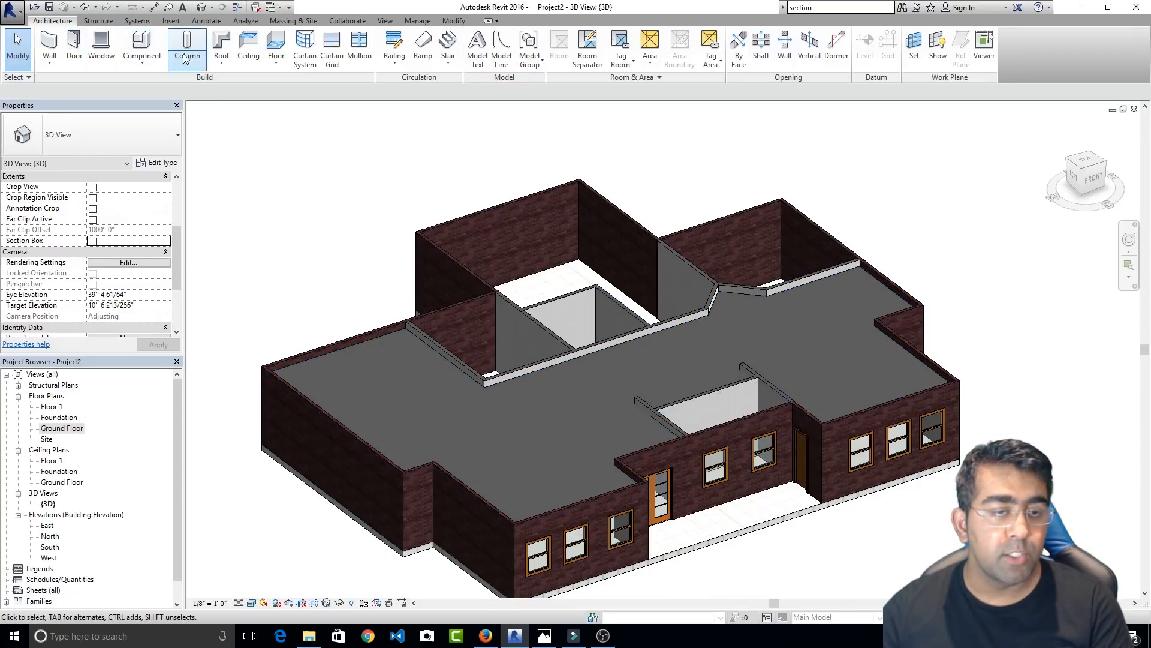
# Start a roof by footprint on the Foundation level, using Generic Roof - 300mm, and switch to the Floor 1 plan
pyautogui.click(217, 52)
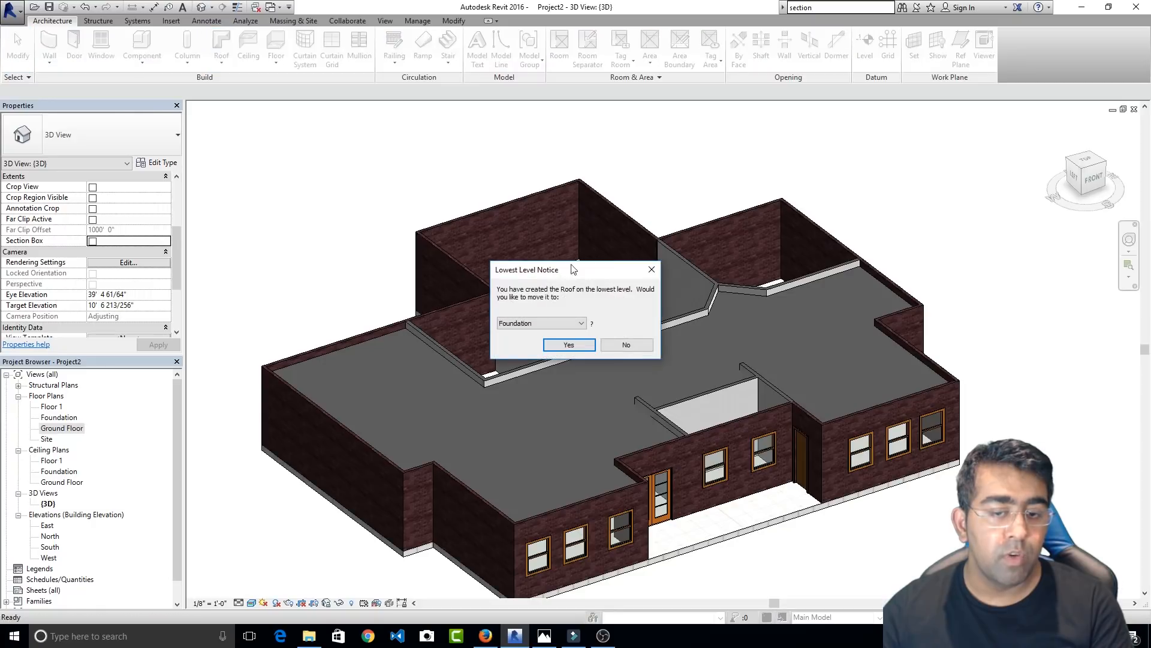
pyautogui.click(569, 345)
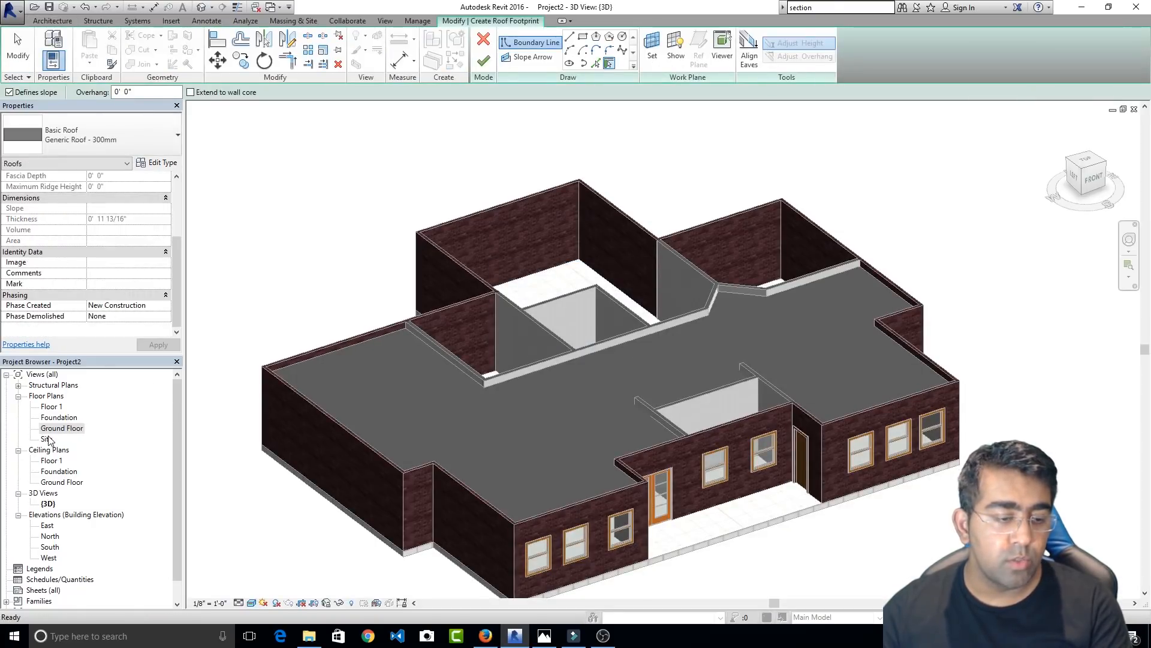
pyautogui.doubleClick(58, 408)
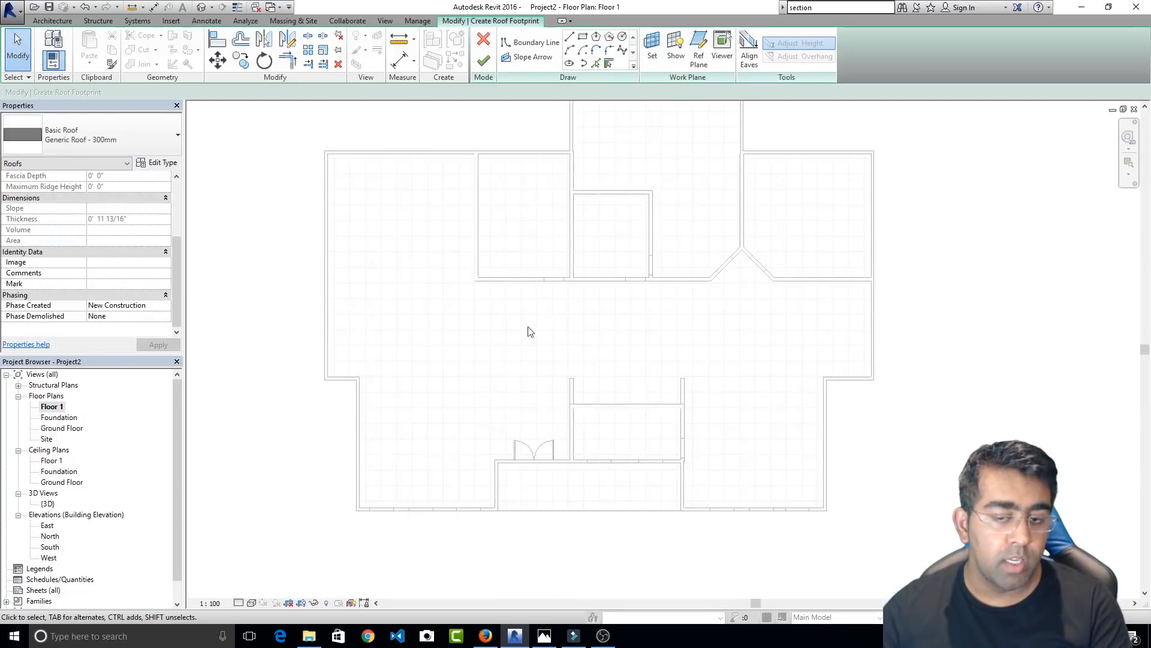
pyautogui.scroll(-1, 646, 343)
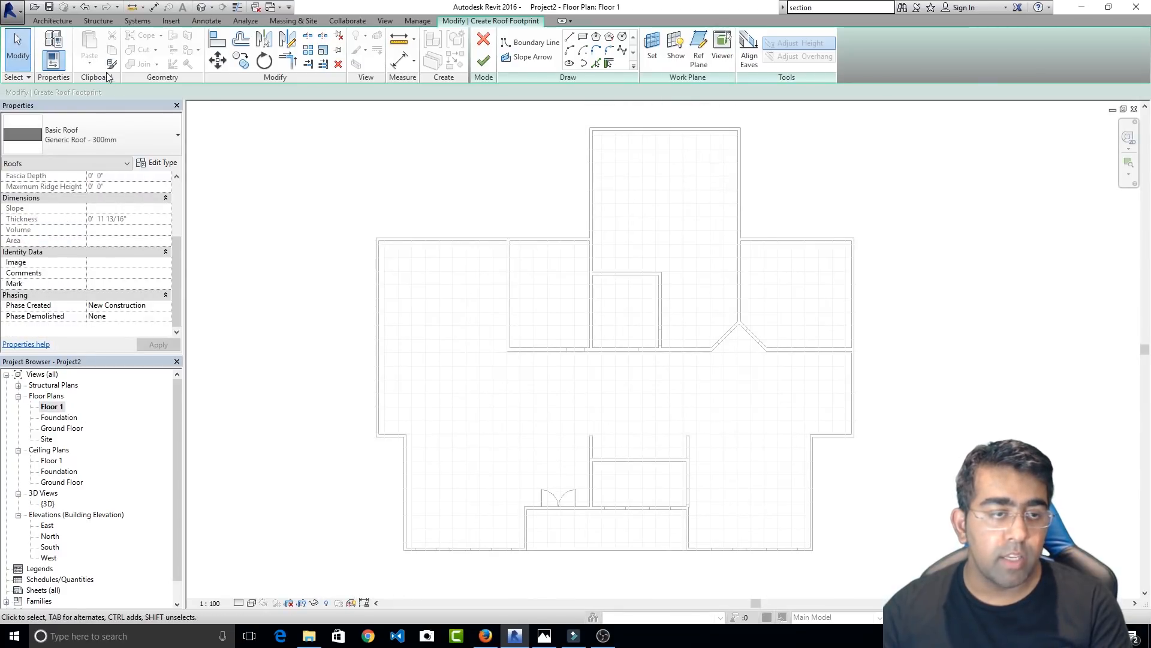
pyautogui.click(57, 23)
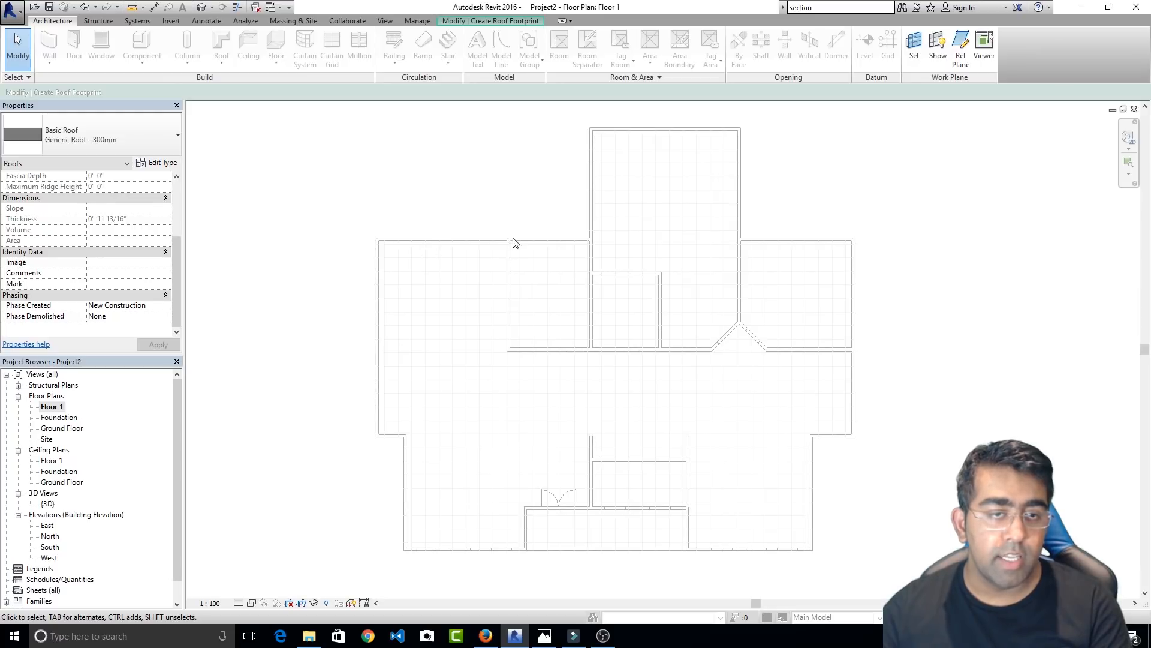
pyautogui.click(20, 53)
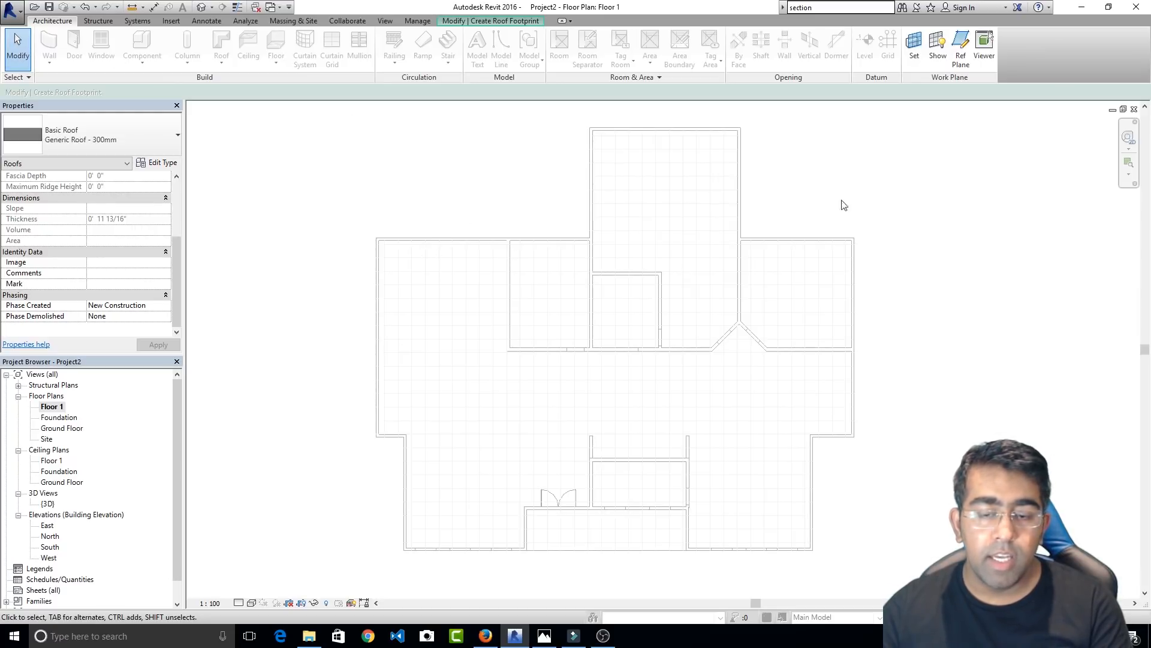
pyautogui.click(52, 406)
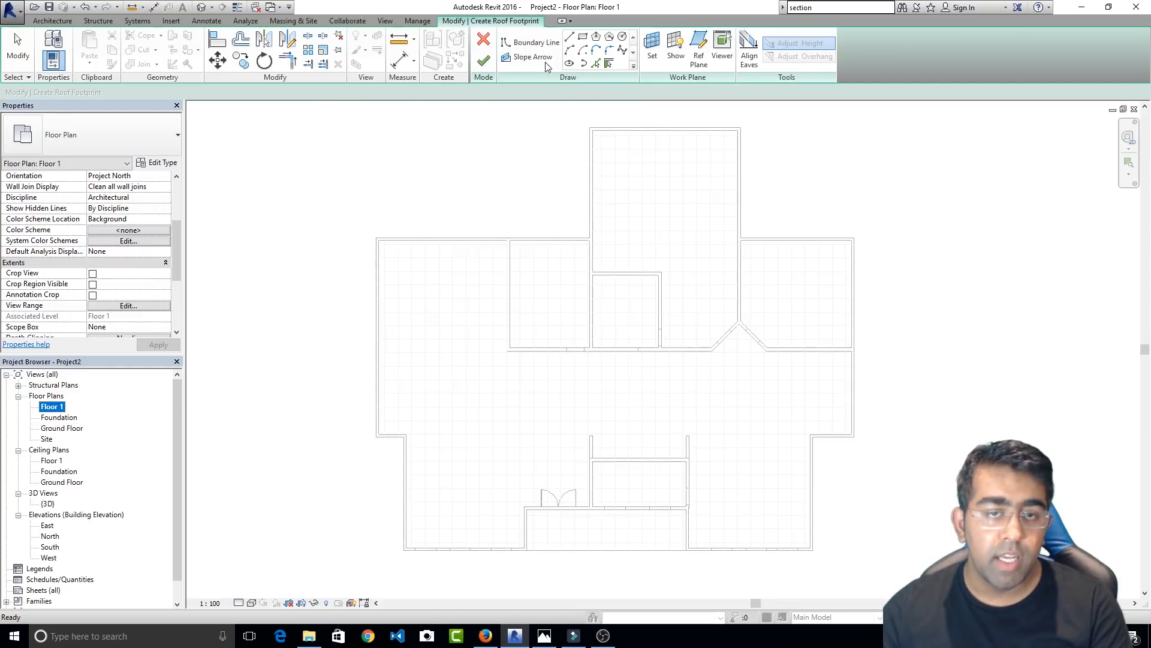
# Set a 2' 0" overhang and create sloped roof boundary lines from the west, northwest, and north wing's west and north walls
pyautogui.click(611, 63)
pyautogui.moveTo(130, 91); pyautogui.dragTo(87, 93)
pyautogui.write('2\' 0"')
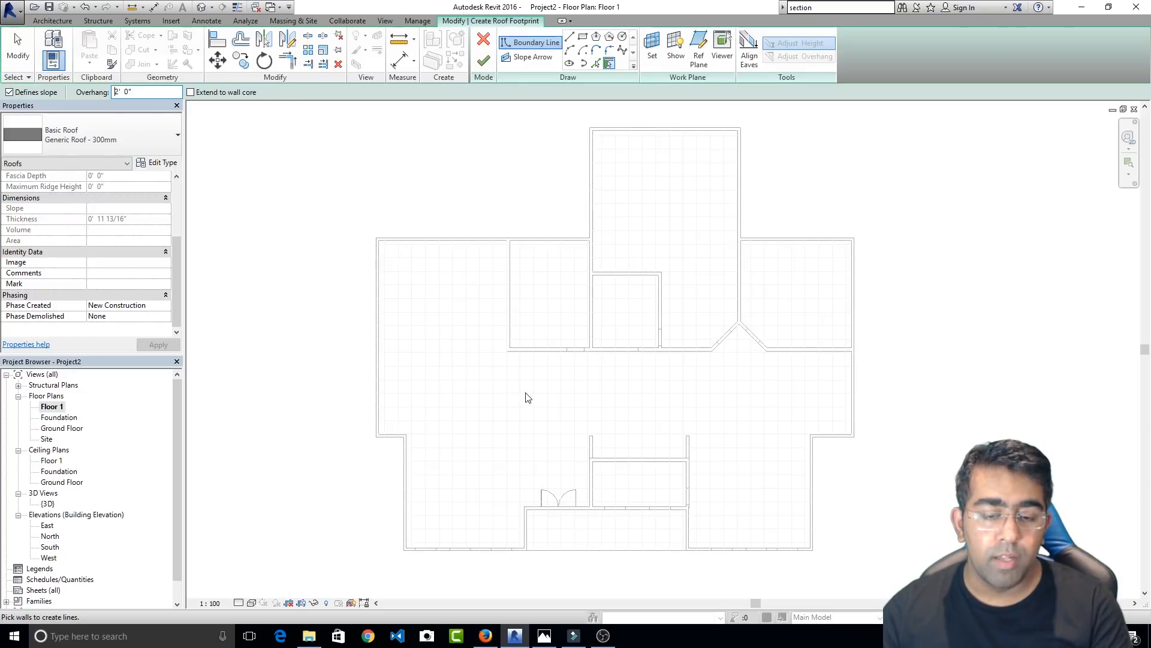
pyautogui.click(377, 414)
pyautogui.click(421, 243)
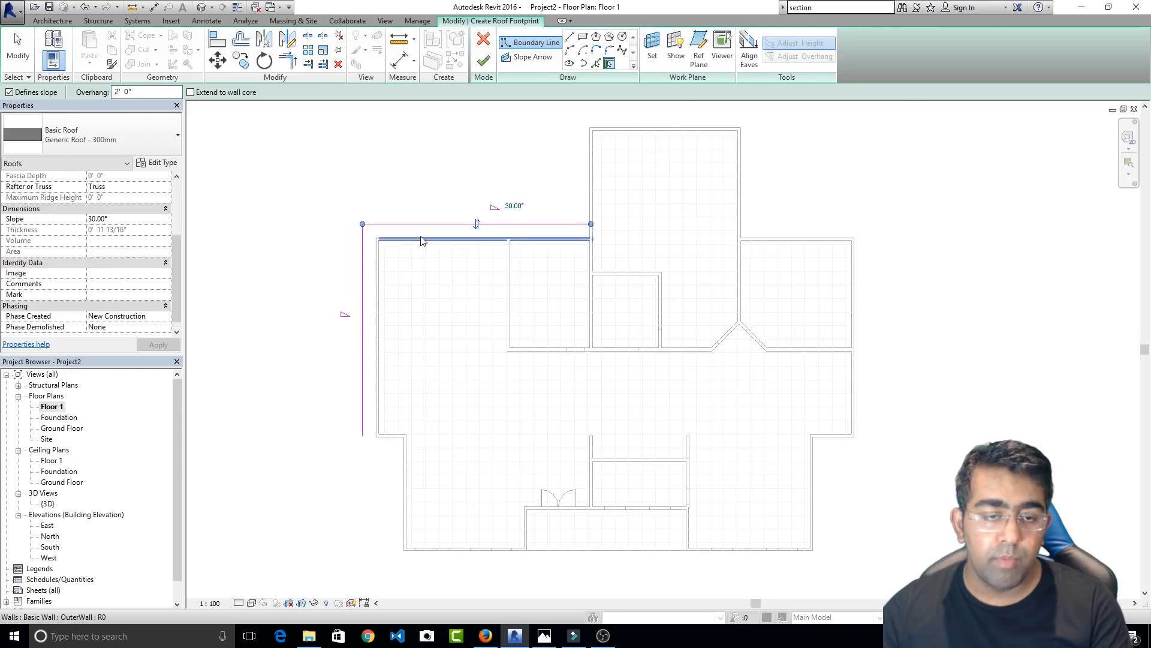
pyautogui.click(590, 174)
pyautogui.click(621, 127)
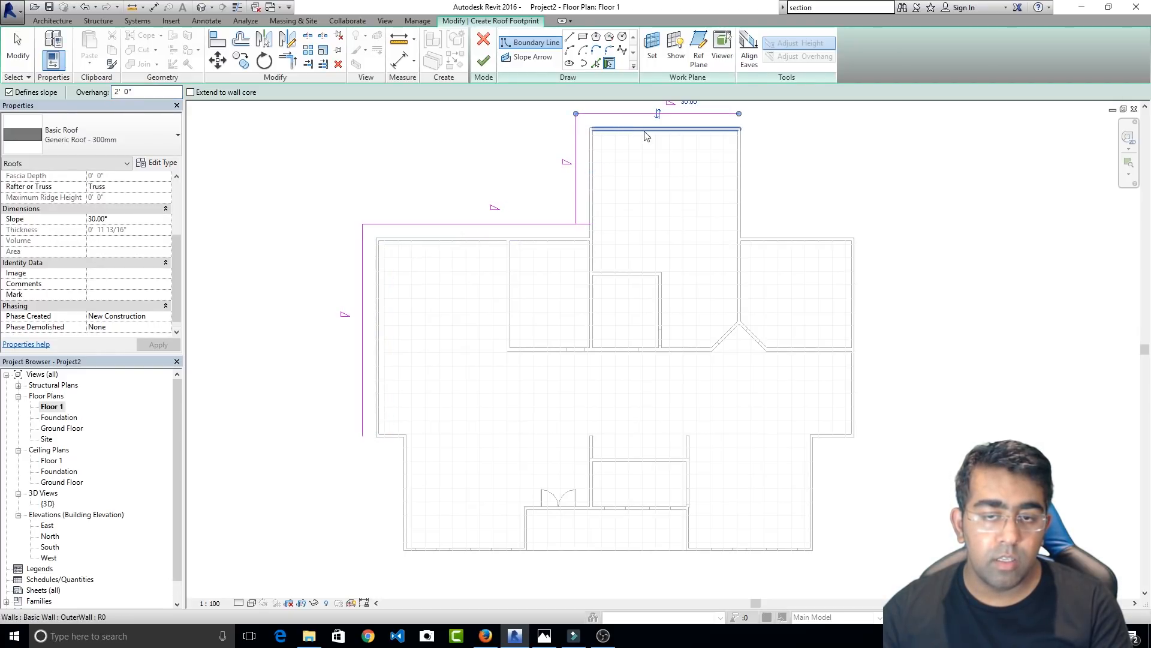
# Add roof boundary lines from the north wing's east wall around the house's east side to the southeast front wall
pyautogui.click(739, 165)
pyautogui.click(830, 240)
pyautogui.click(854, 264)
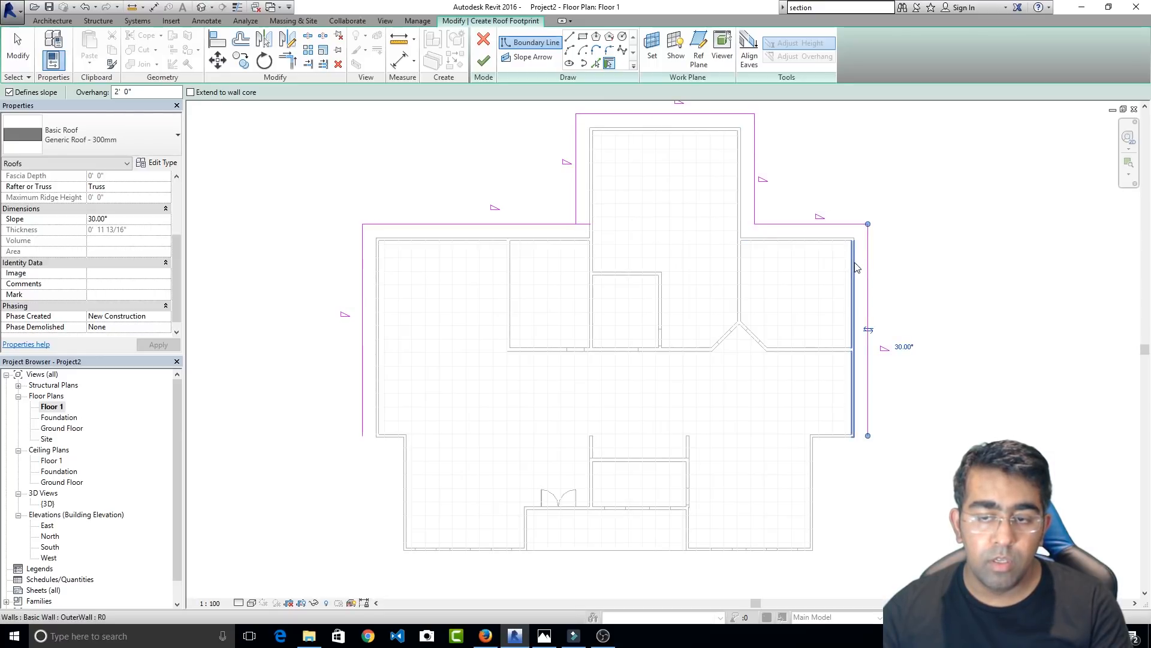
pyautogui.click(830, 437)
pyautogui.click(817, 474)
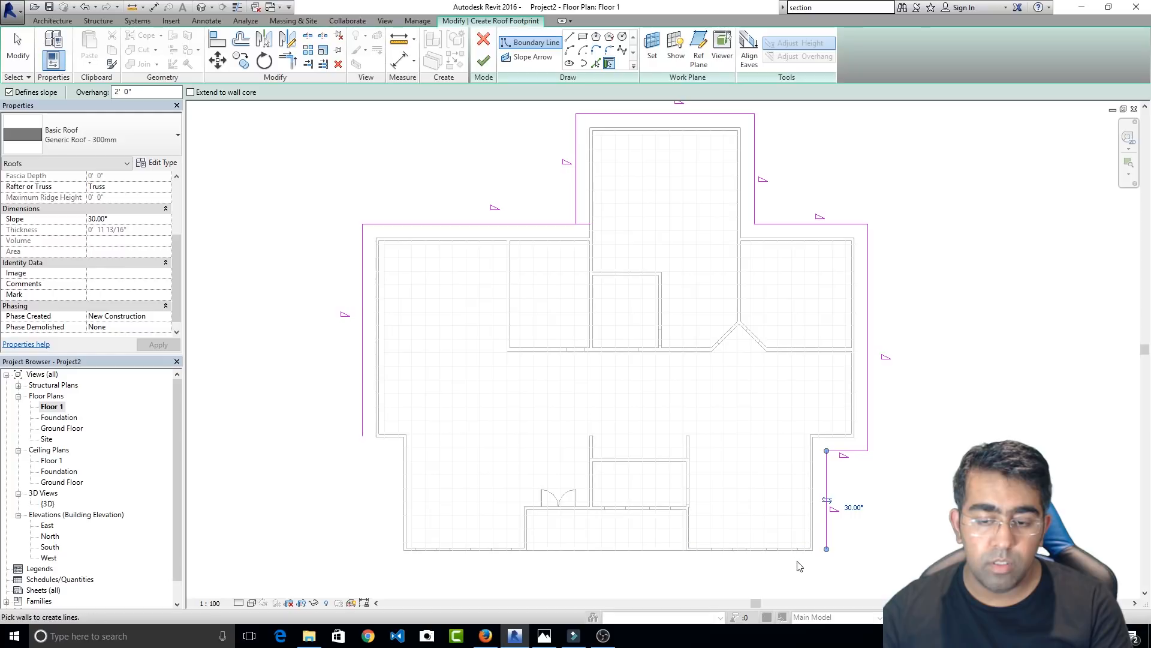
pyautogui.click(792, 551)
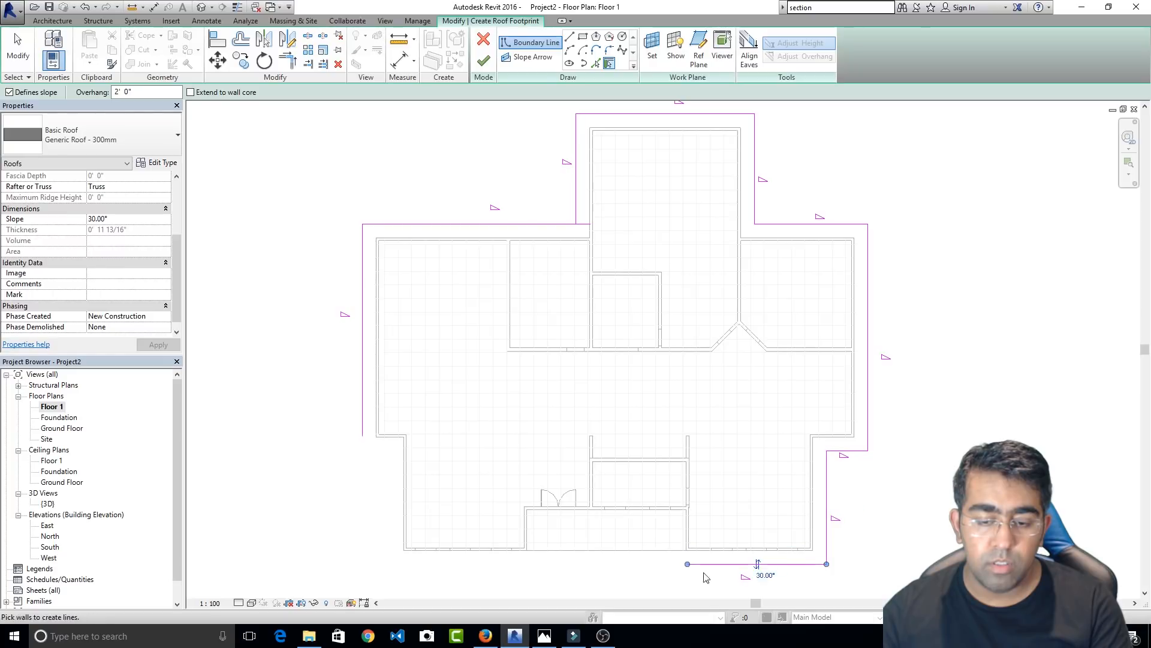
# Add roof boundary lines along the front recess walls, the southwest front wall and the stepped walls at the southwest corner
pyautogui.click(684, 527)
pyautogui.click(589, 518)
pyautogui.click(531, 544)
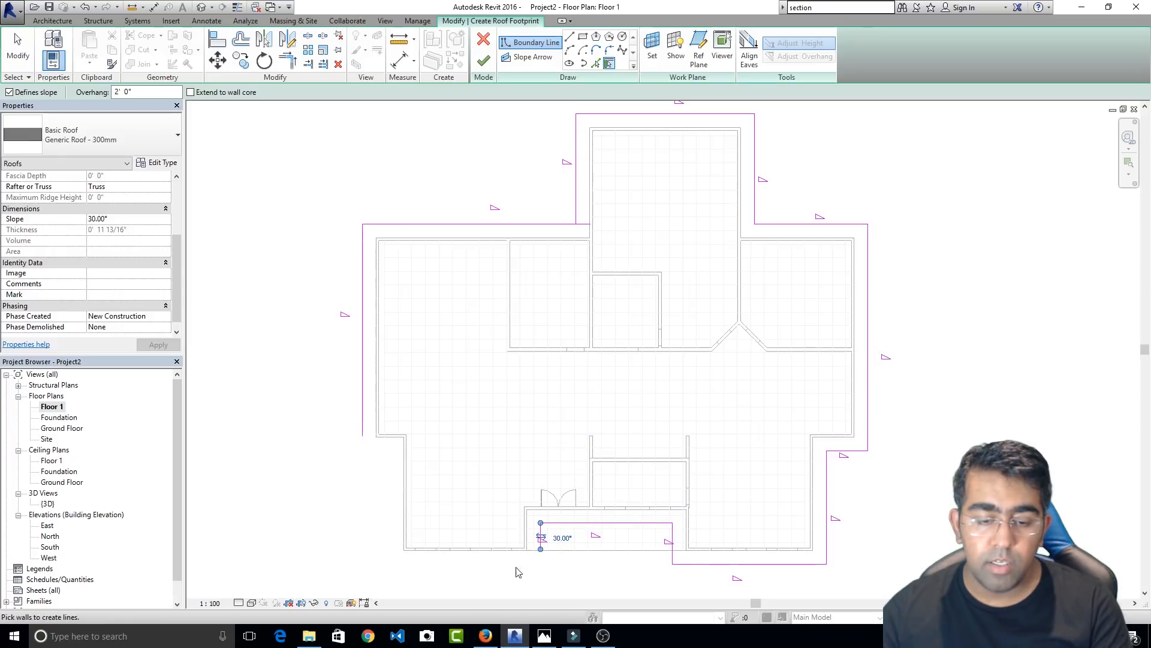
pyautogui.click(468, 548)
pyautogui.click(408, 498)
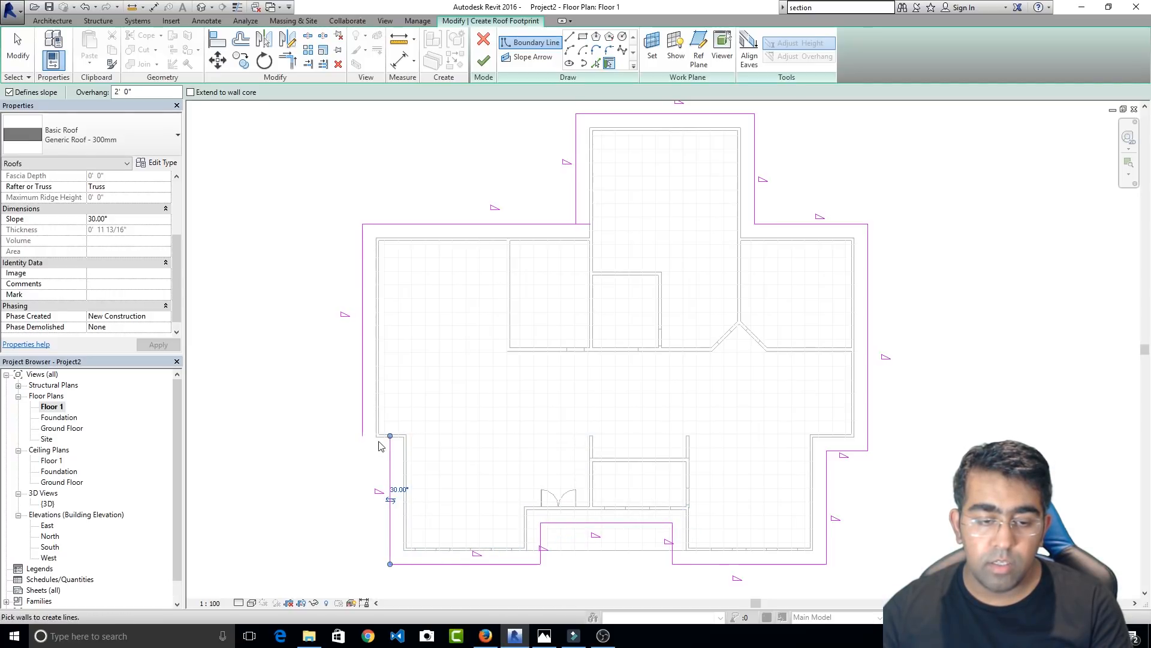
pyautogui.click(381, 443)
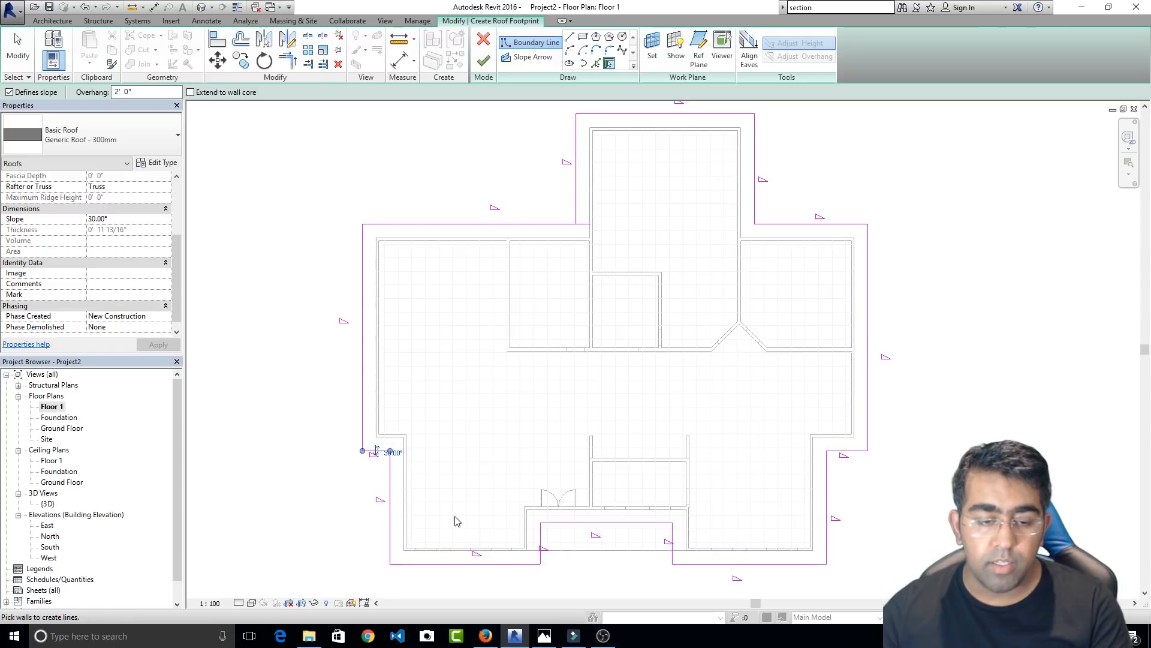
# Draw a straight roof boundary line across the opening of the front recess between its two outer corners
pyautogui.scroll(2, 576, 550)
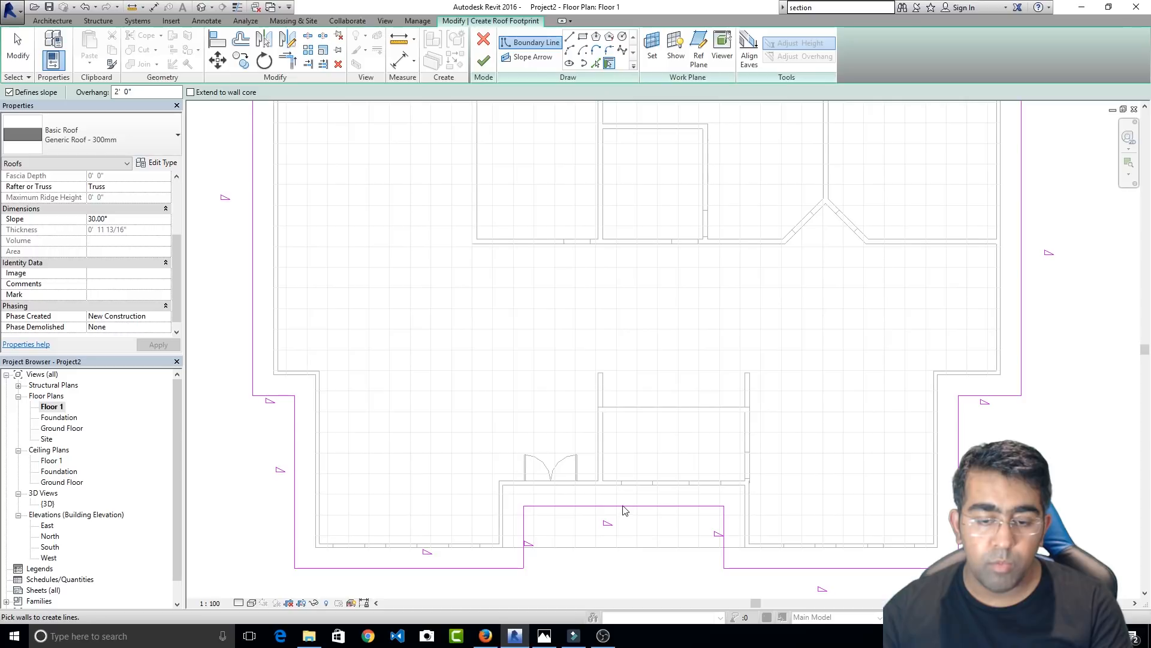
pyautogui.scroll(-2, 570, 480)
pyautogui.scroll(5, 612, 570)
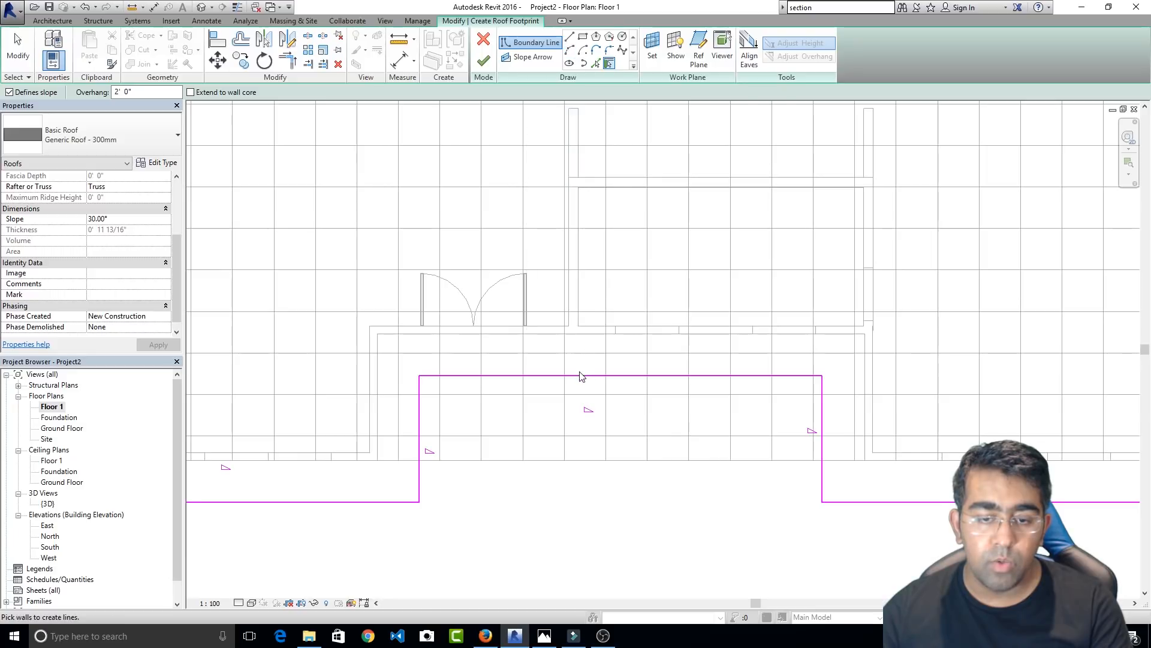
pyautogui.click(570, 37)
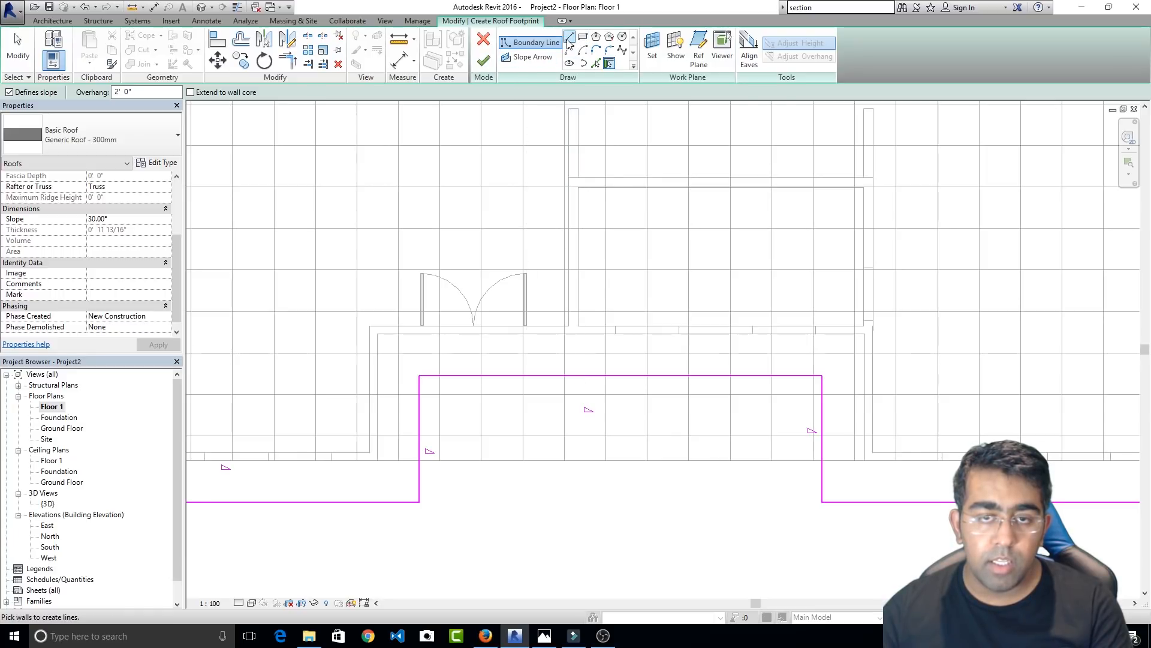
pyautogui.click(420, 503)
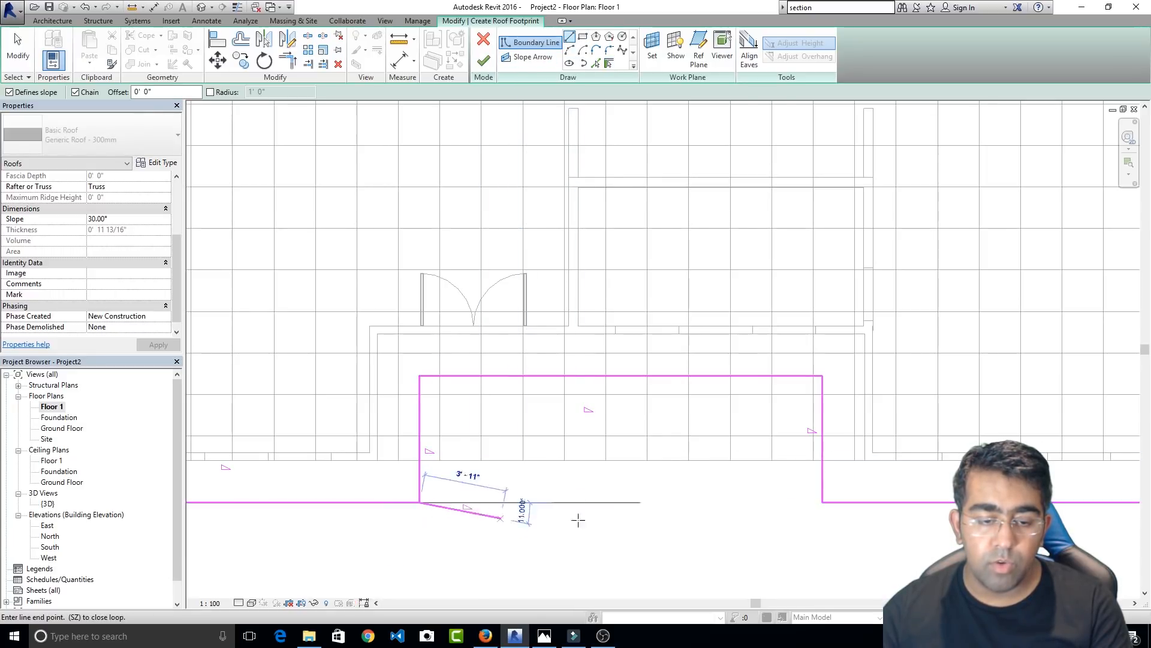
pyautogui.click(822, 502)
pyautogui.press('Escape')
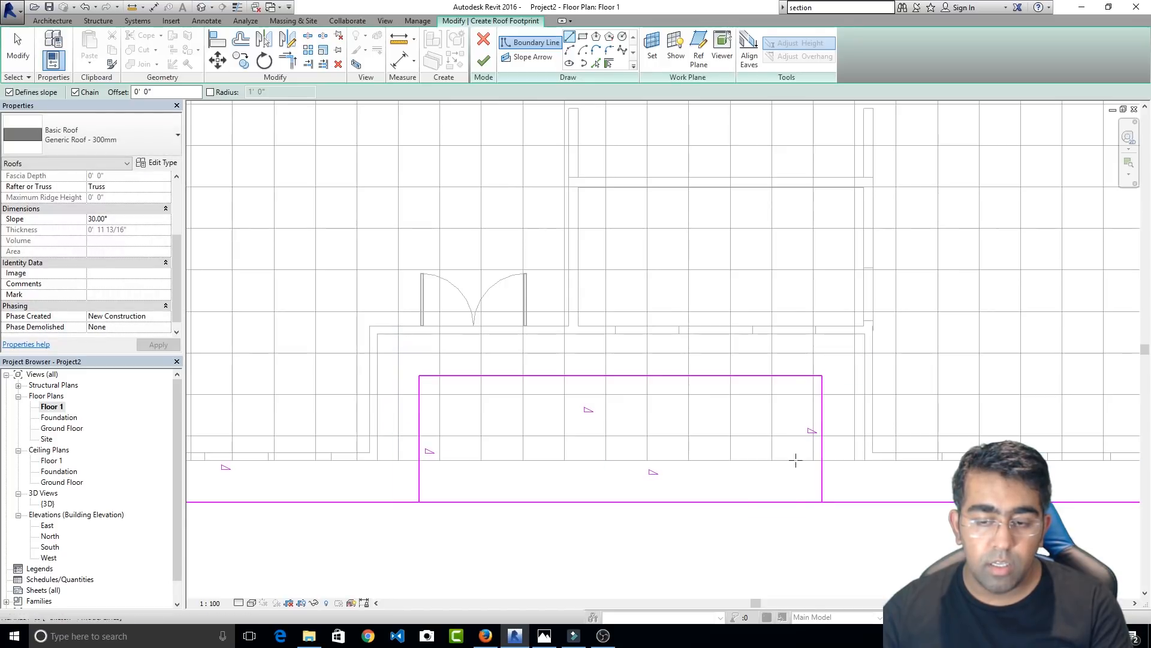
pyautogui.press('Escape')
# Delete the three roof boundary lines that follow the walls of the front recess
pyautogui.click(822, 396)
pyautogui.press('Delete')
pyautogui.click(792, 376)
pyautogui.press('Delete')
pyautogui.click(419, 447)
pyautogui.press('Delete')
# Delete the boundary line bridging the front recess and the front boundary line east of it
pyautogui.click(494, 502)
pyautogui.scroll(-3, 492, 499)
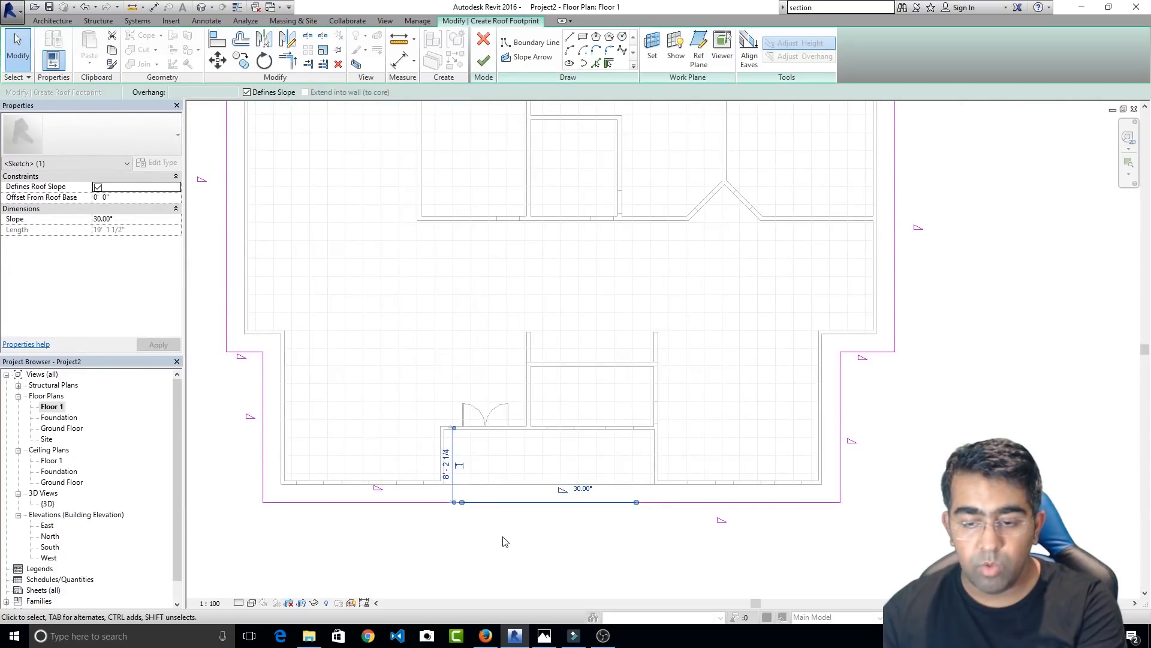
pyautogui.press('Delete')
pyautogui.click(671, 503)
pyautogui.press('Delete')
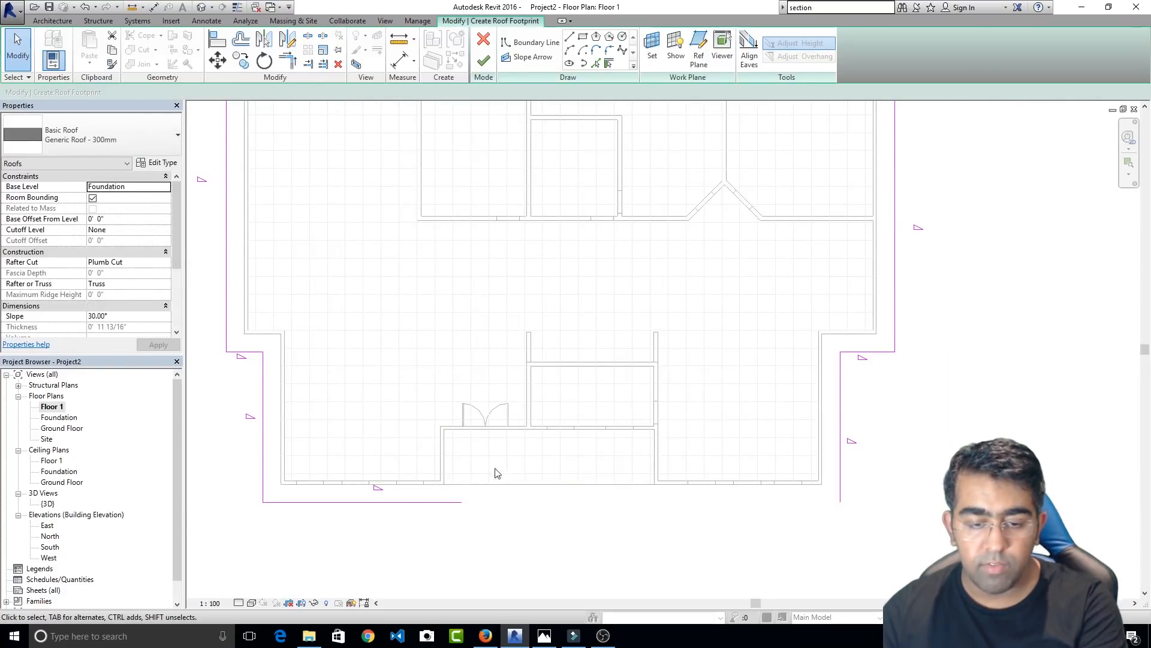
# Extend the remaining front boundary line to a corner with the southeast side line and try to finish the roof sketch
pyautogui.click(288, 63)
pyautogui.click(424, 502)
pyautogui.click(842, 484)
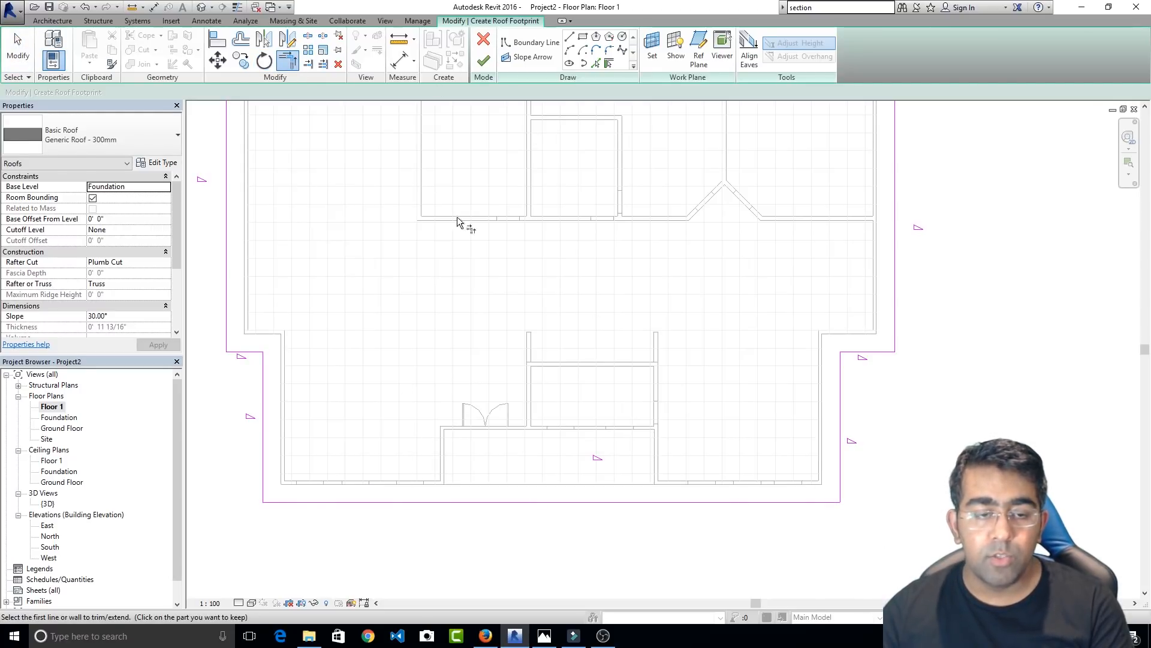
pyautogui.scroll(-2, 430, 301)
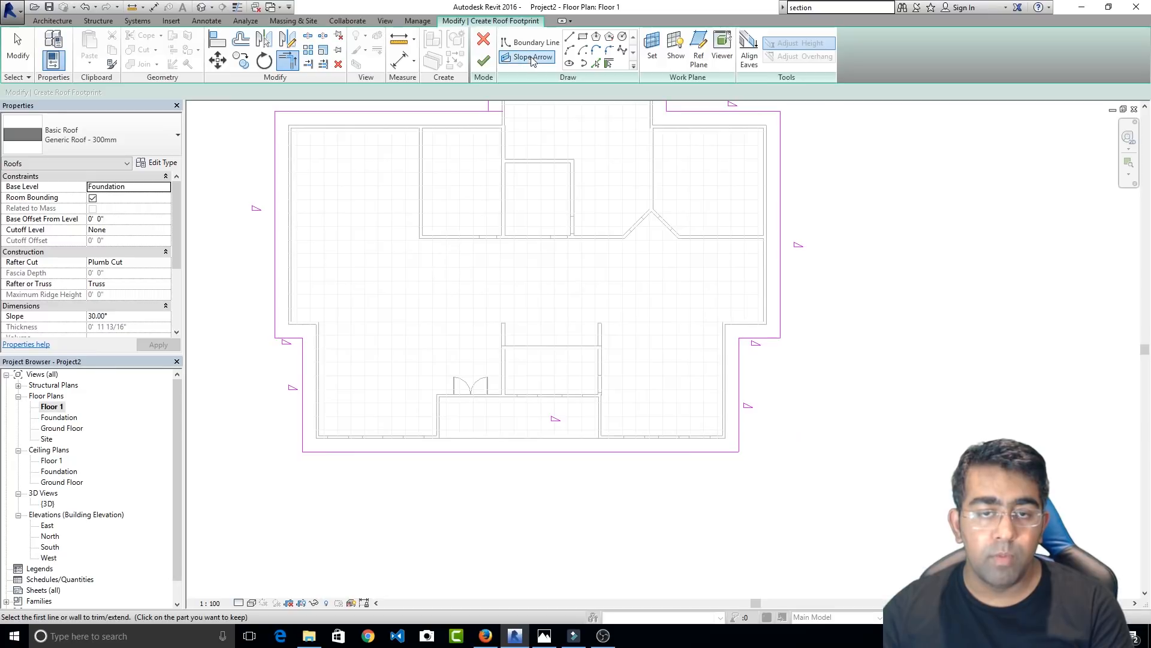
pyautogui.click(485, 60)
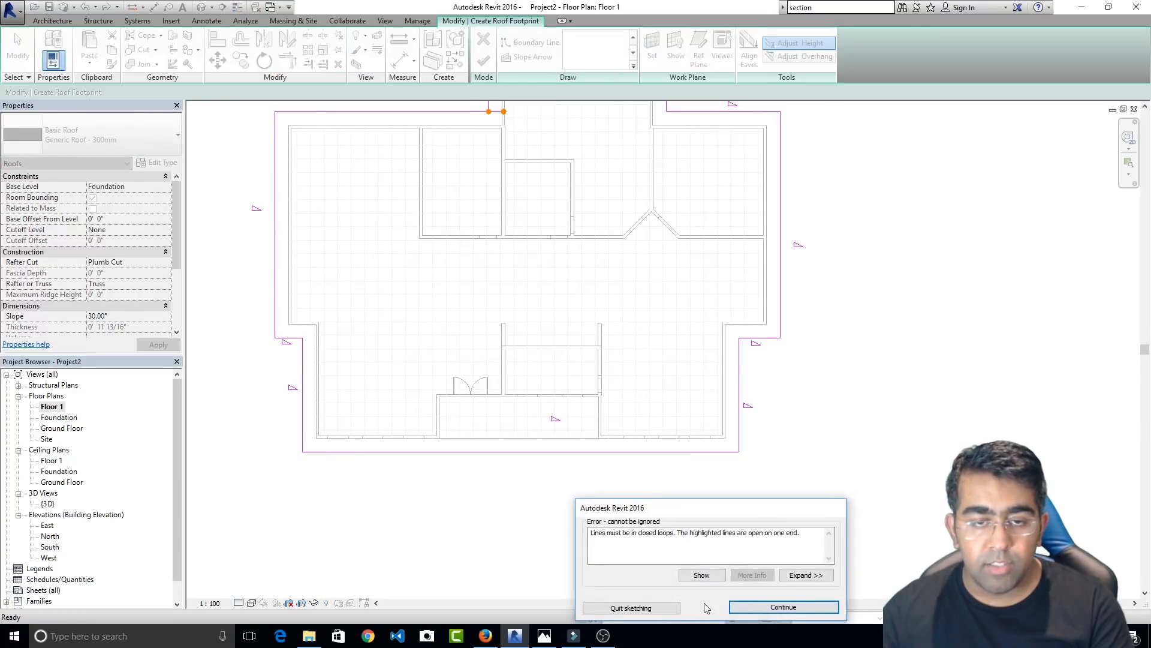
# Trim the rear boundary line's overrun to a corner with the west side line of the rear projection and finish the roof sketch
pyautogui.scroll(2, 531, 250)
pyautogui.scroll(-2, 524, 308)
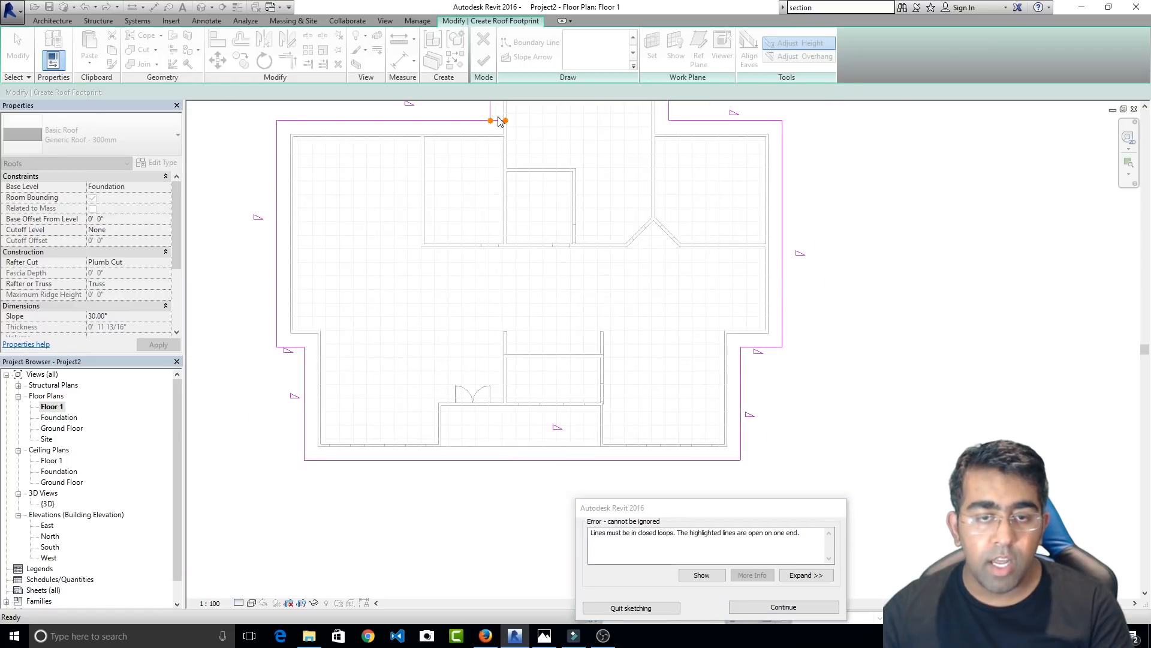
pyautogui.click(774, 607)
pyautogui.moveTo(494, 113); pyautogui.dragTo(558, 277, button='middle')
pyautogui.scroll(3, 557, 276)
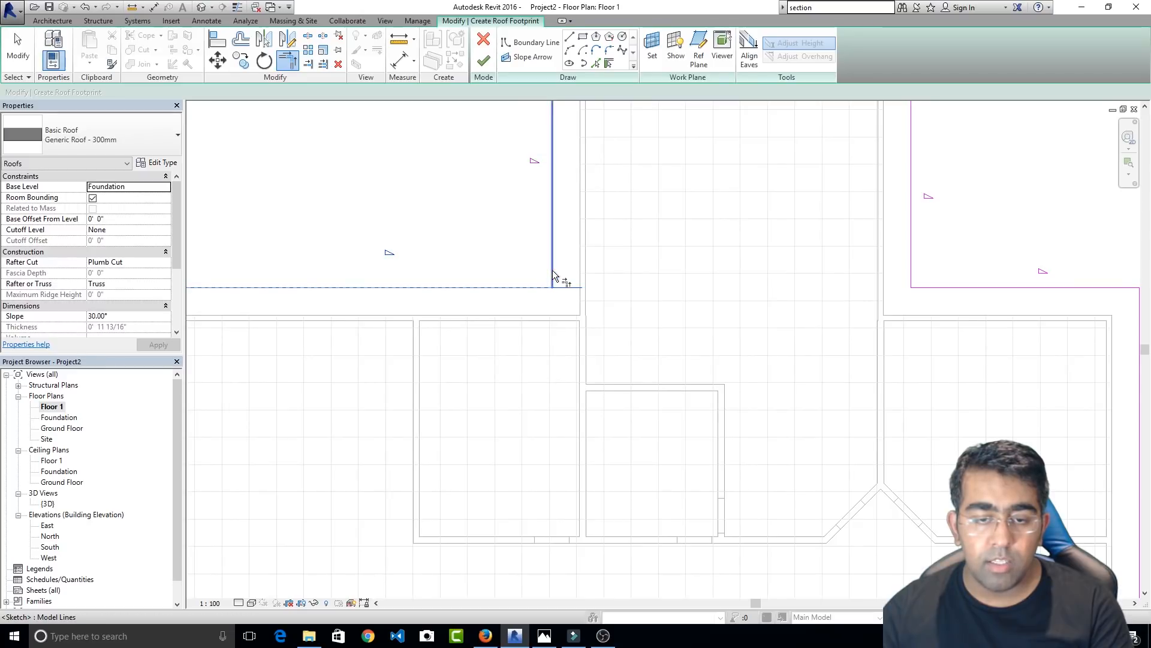
pyautogui.scroll(-3, 566, 322)
pyautogui.scroll(-1, 635, 314)
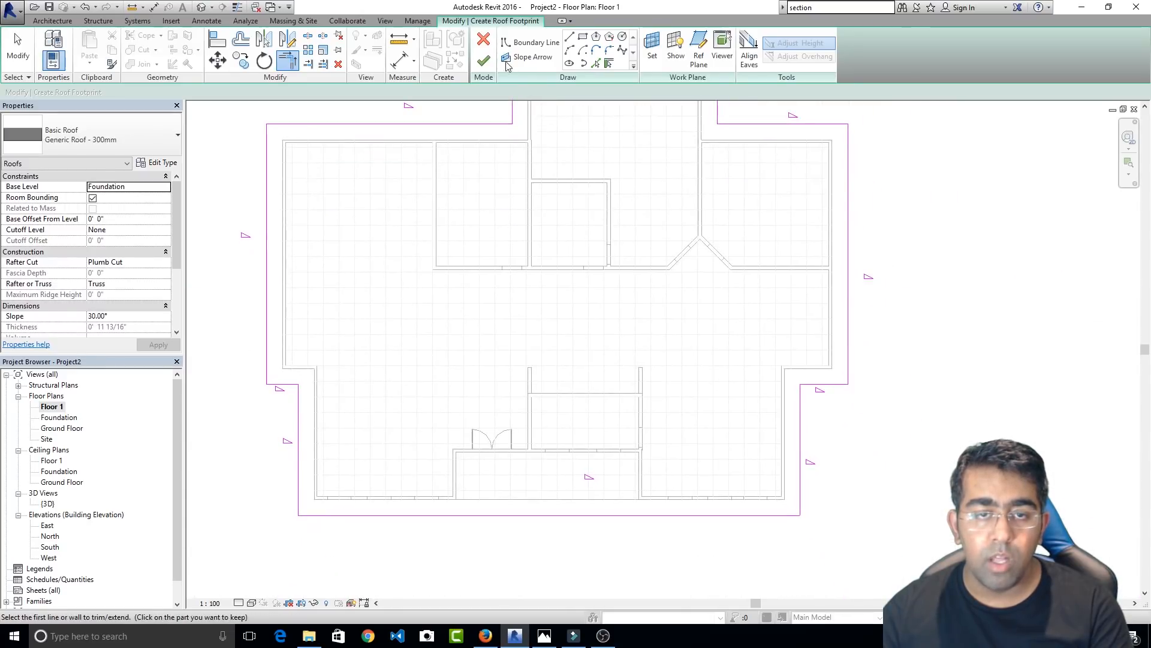
pyautogui.click(484, 60)
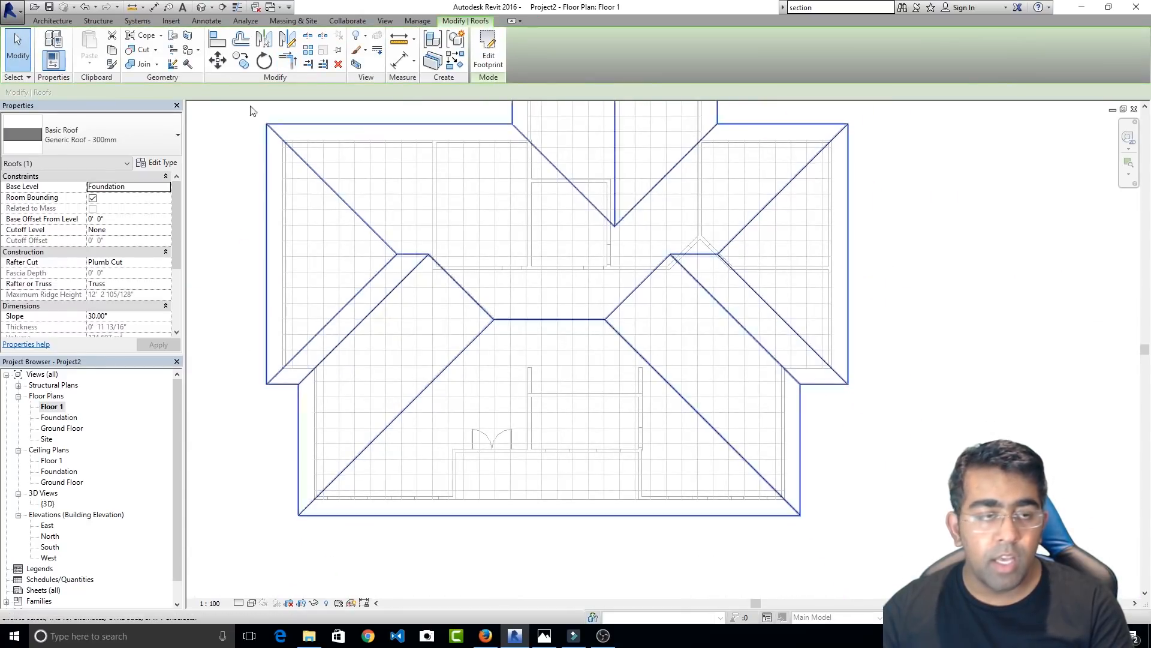
# Select the new roof in the 3D view and set its base level to Floor 1
pyautogui.click(201, 8)
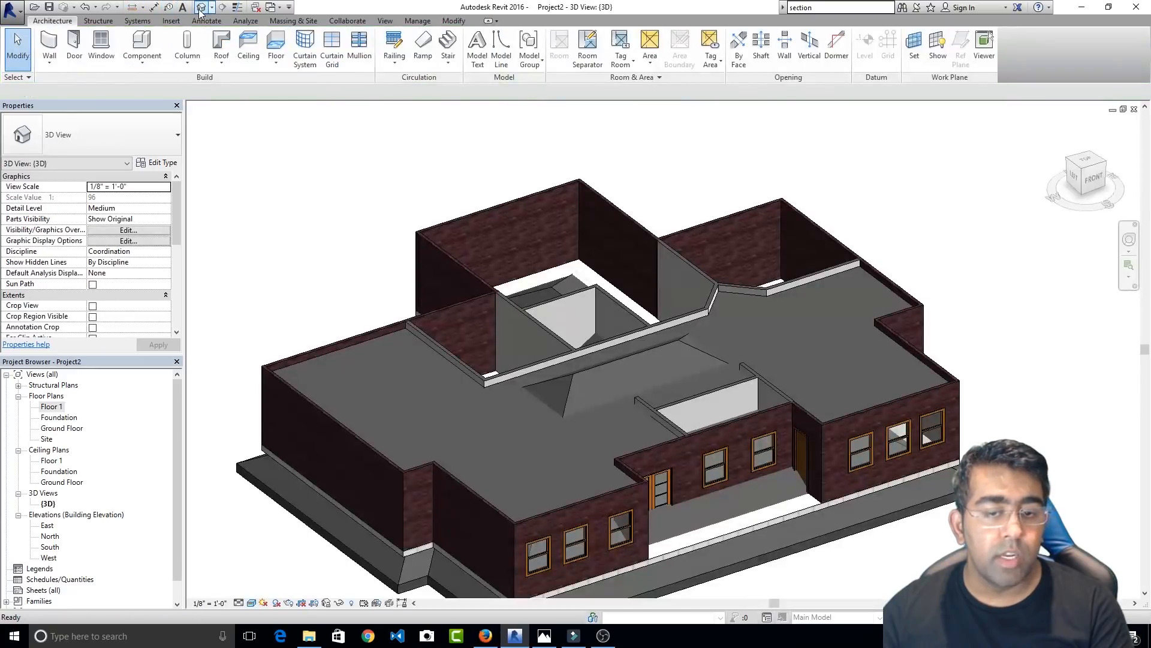
pyautogui.scroll(5, 547, 457)
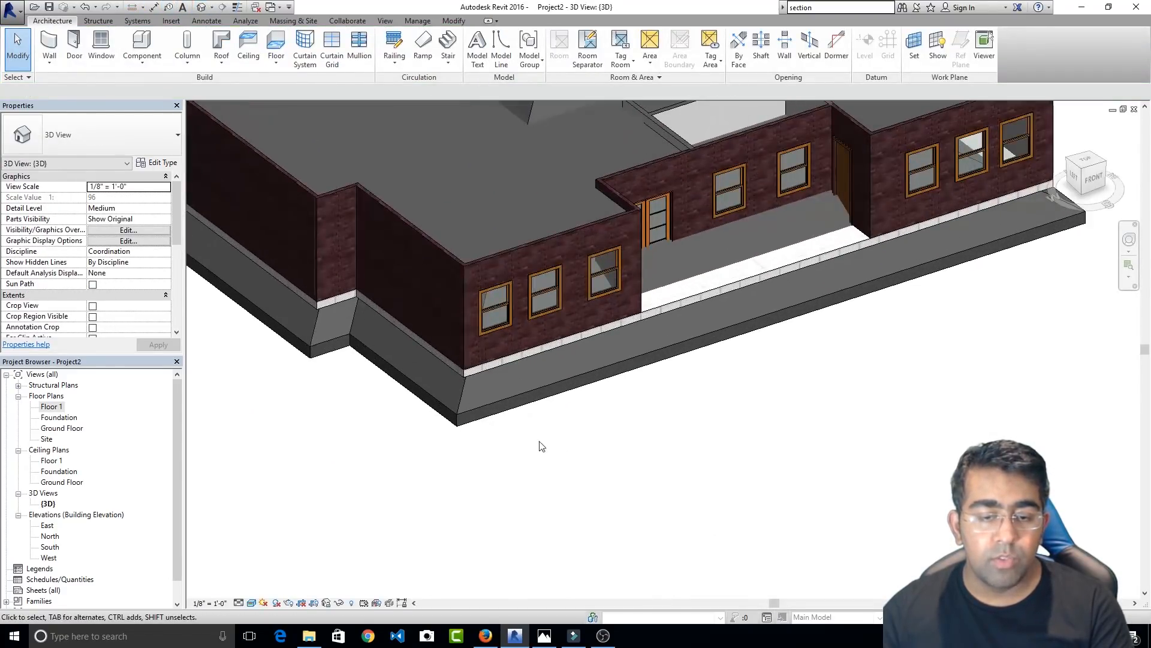
pyautogui.click(494, 401)
pyautogui.scroll(-2, 498, 442)
pyautogui.moveTo(568, 457); pyautogui.dragTo(547, 562, button='middle')
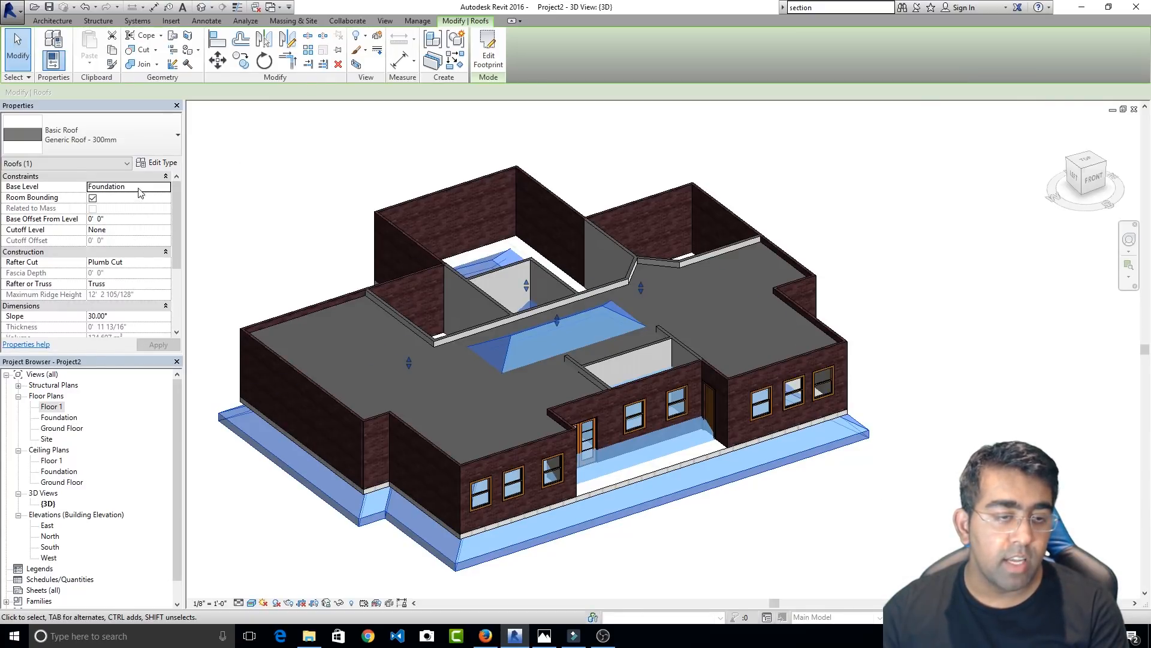
pyautogui.click(114, 188)
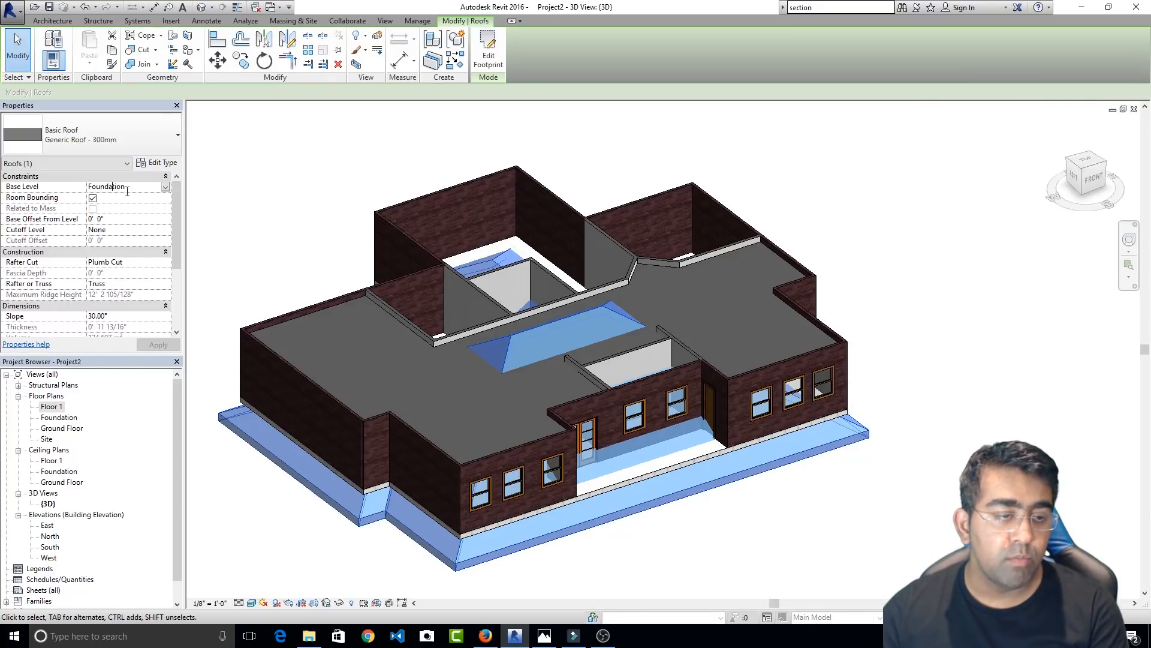
pyautogui.click(166, 188)
pyautogui.click(99, 216)
pyautogui.click(157, 344)
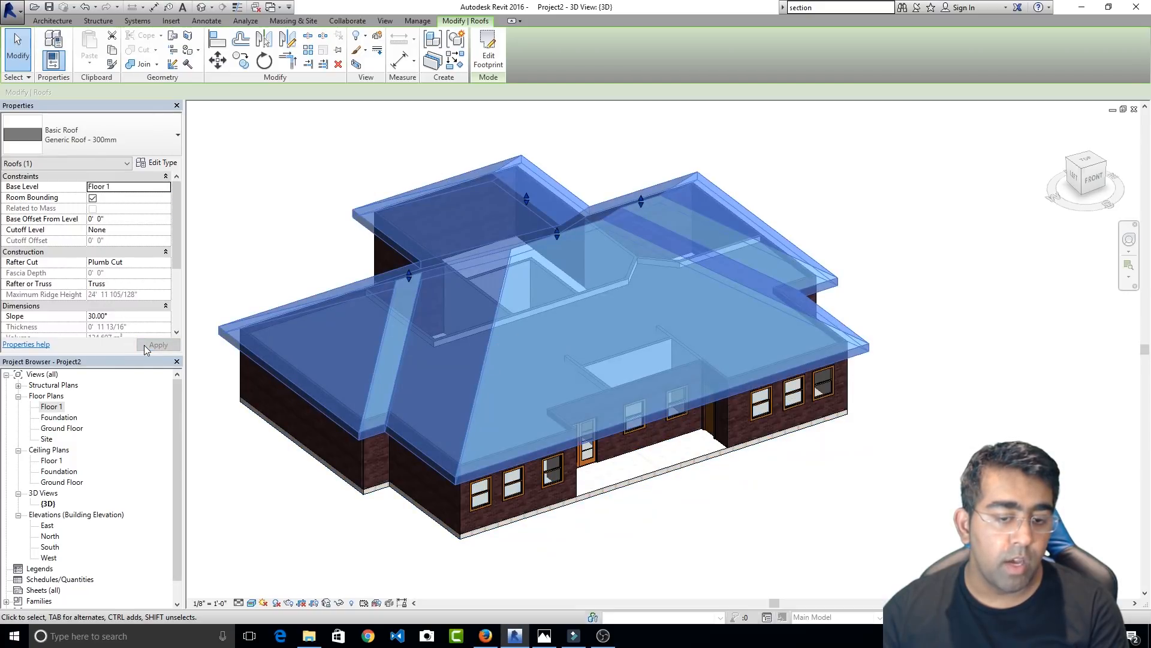
pyautogui.click(294, 493)
pyautogui.keyDown('shift'); pyautogui.moveTo(587, 456); pyautogui.dragTo(780, 324, button='middle'); pyautogui.keyUp('shift')
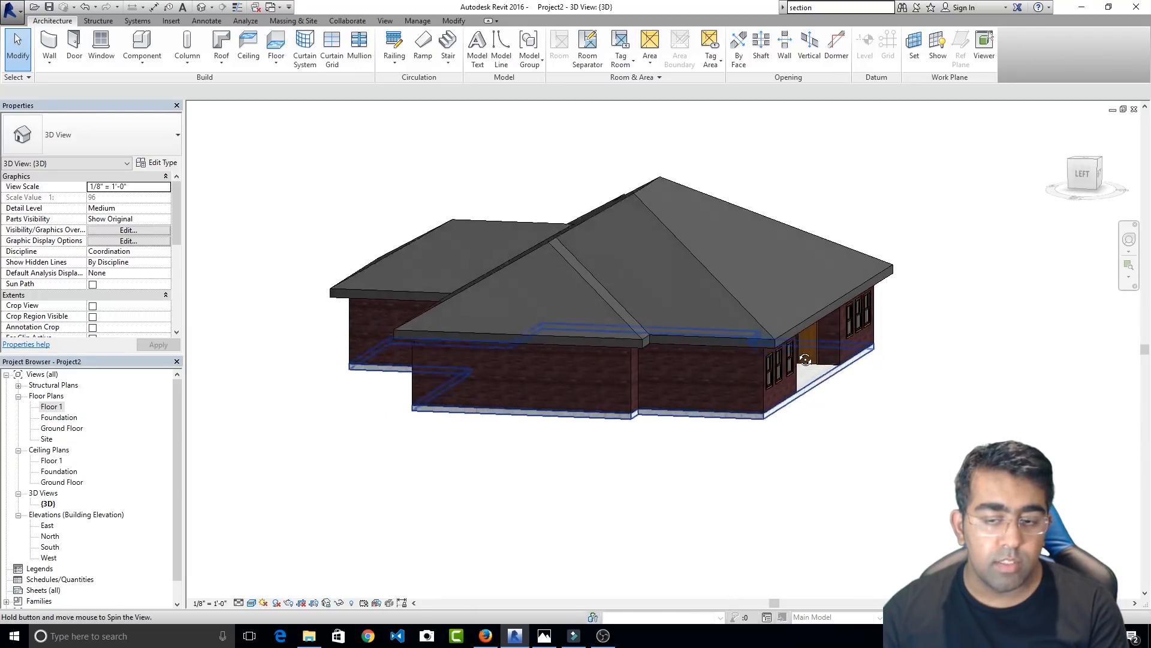